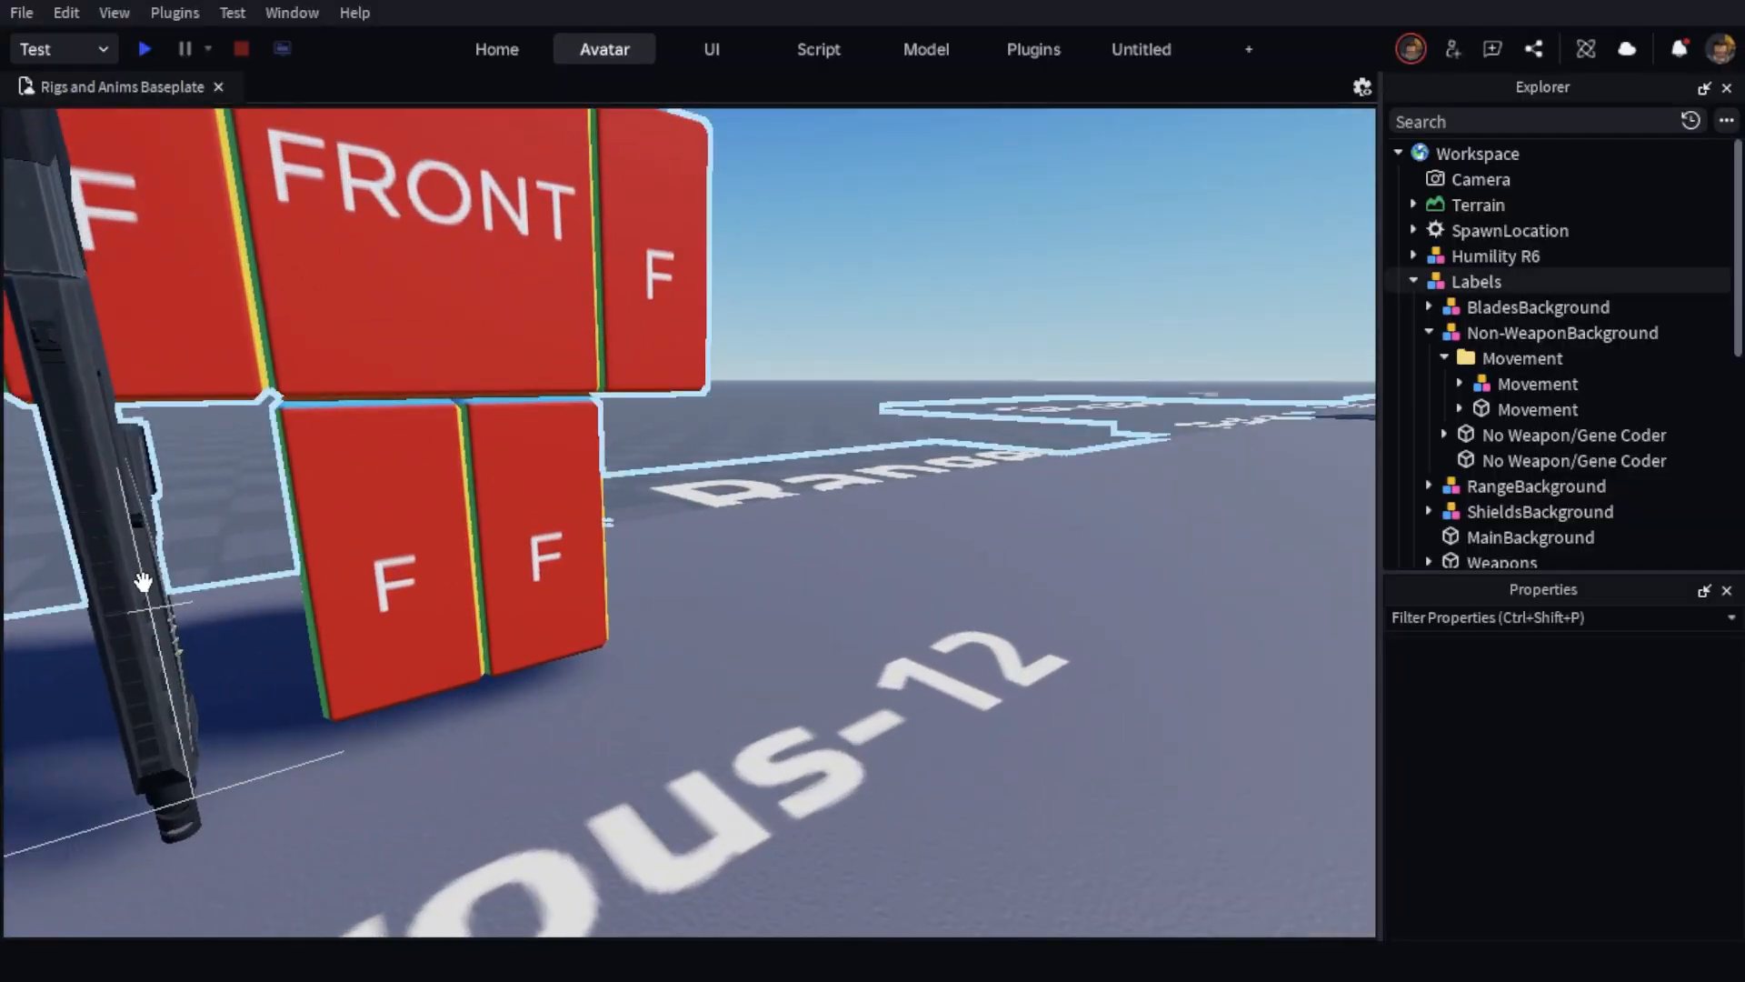
Examine the template rigs, the gun and the labelled weapon areas in the Rigs and Anims Baseplate
key(w)
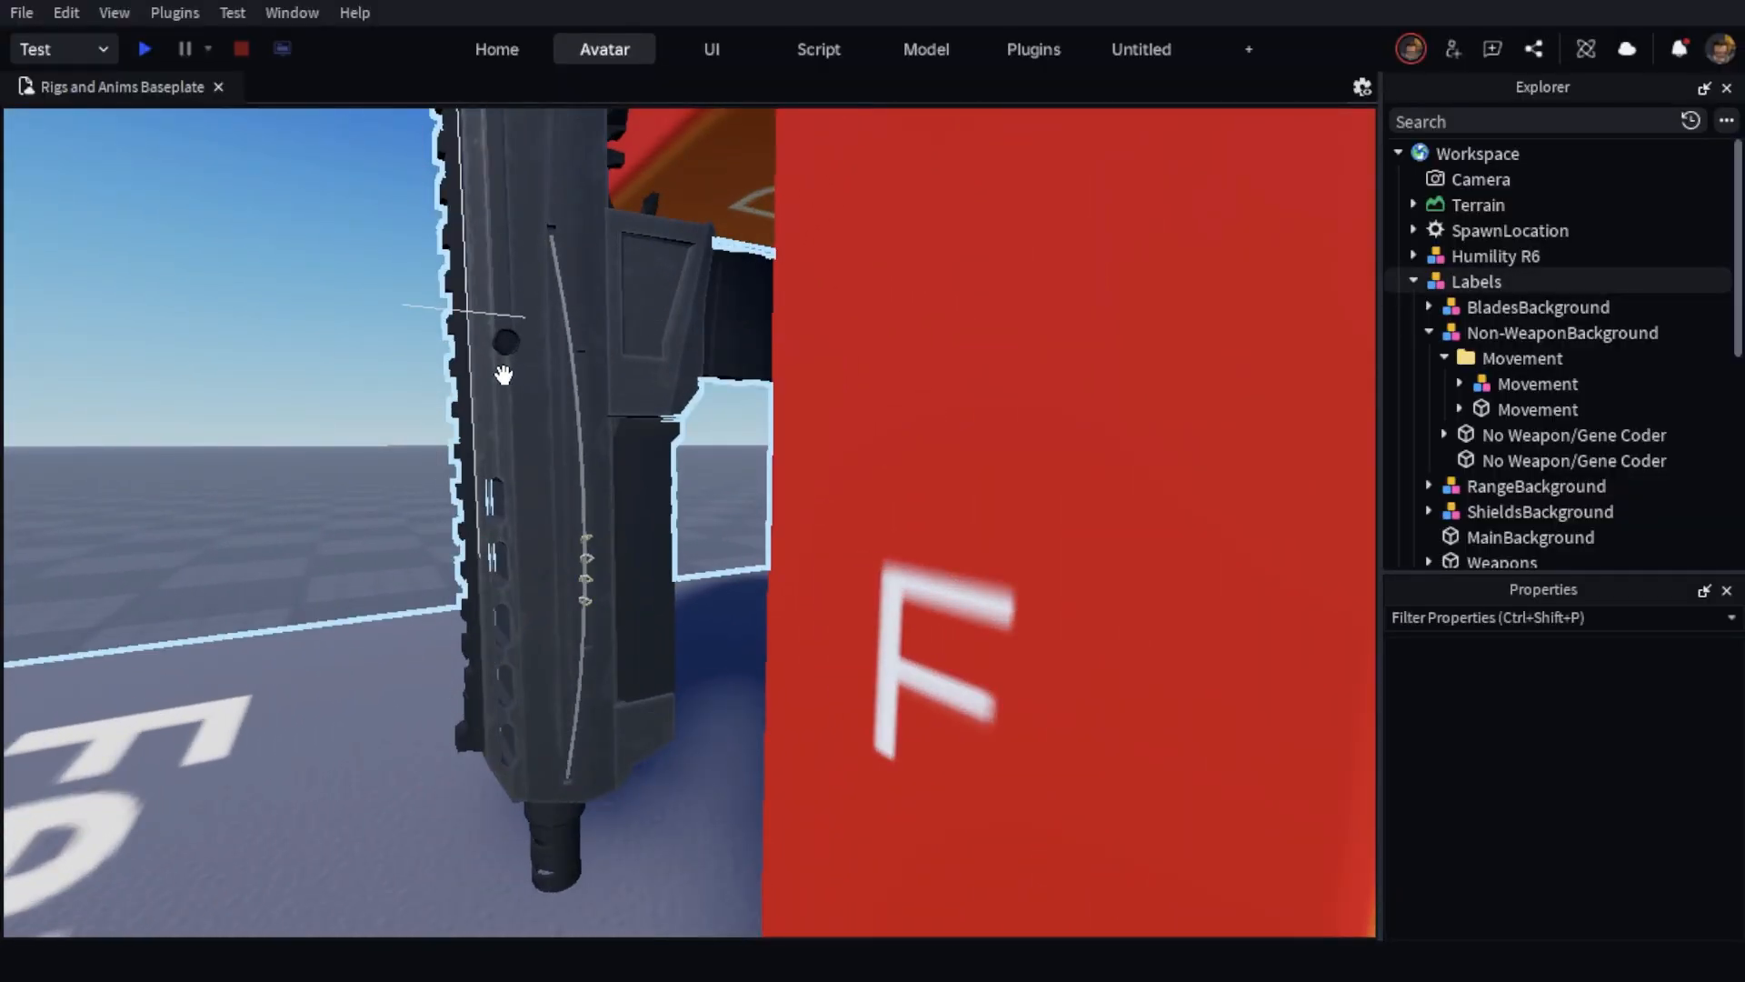
scroll(502, 373, down, 3)
scroll(505, 353, up, 3)
right_drag(670, 459, 679, 403)
scroll(679, 404, down, 8)
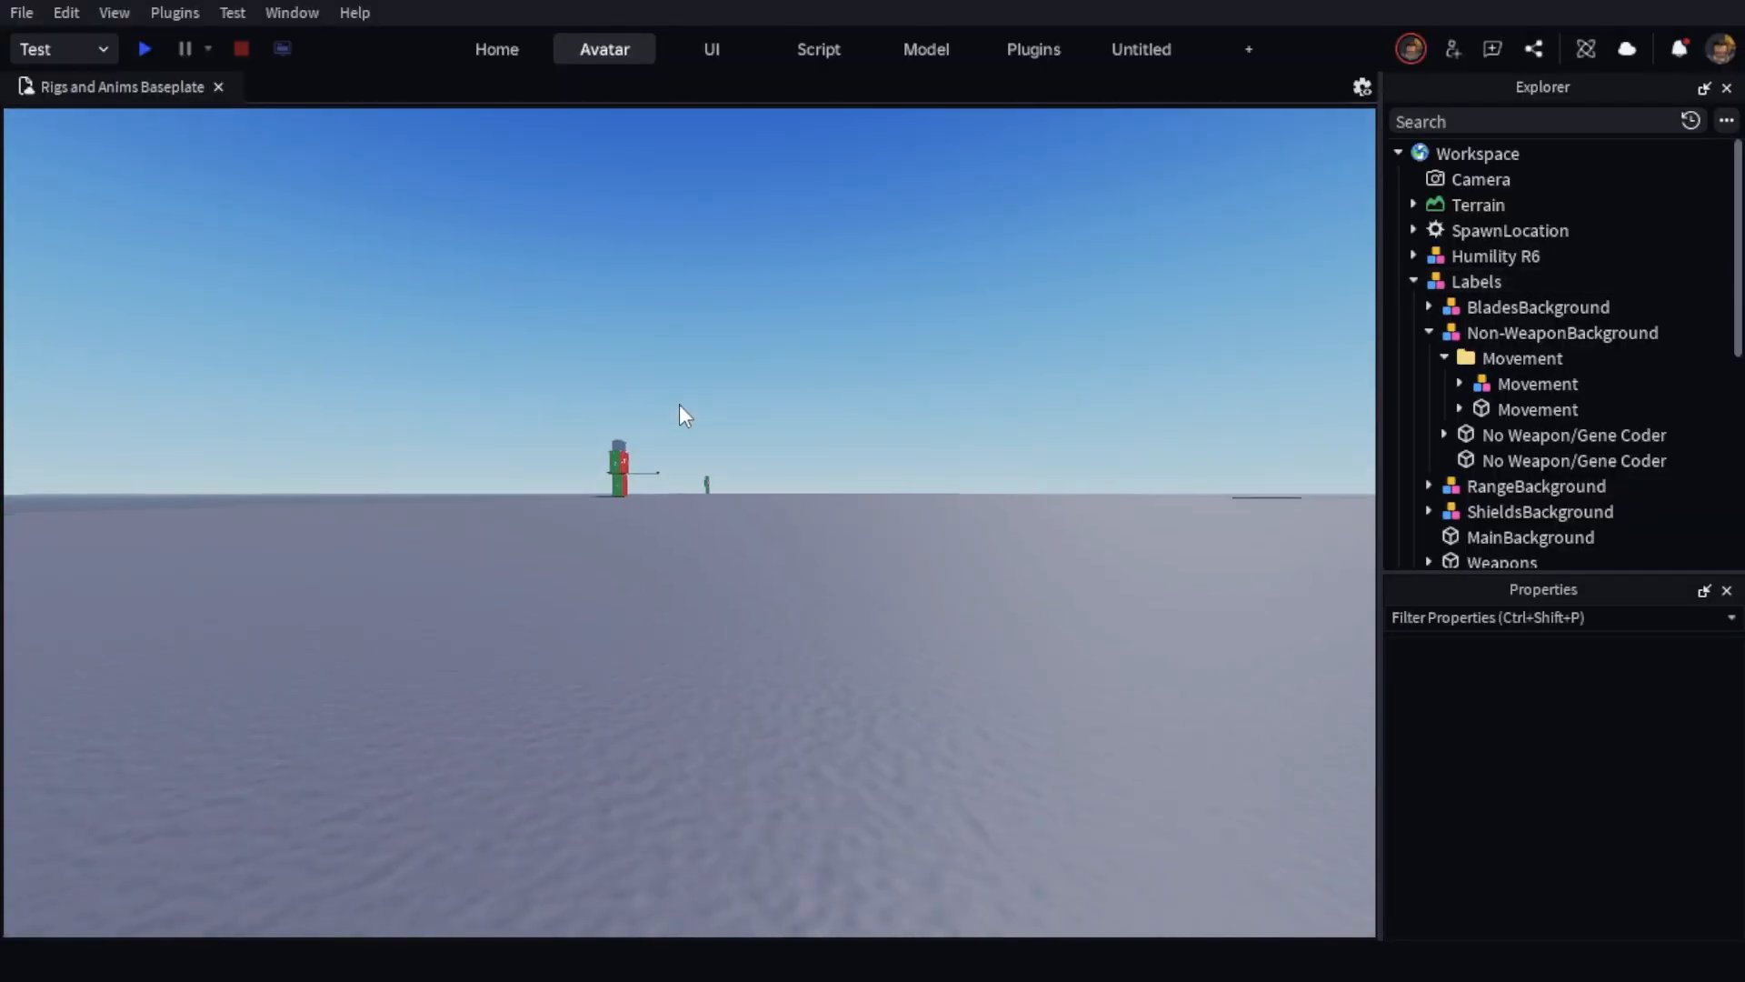
scroll(679, 403, up, 6)
scroll(520, 604, down, 5)
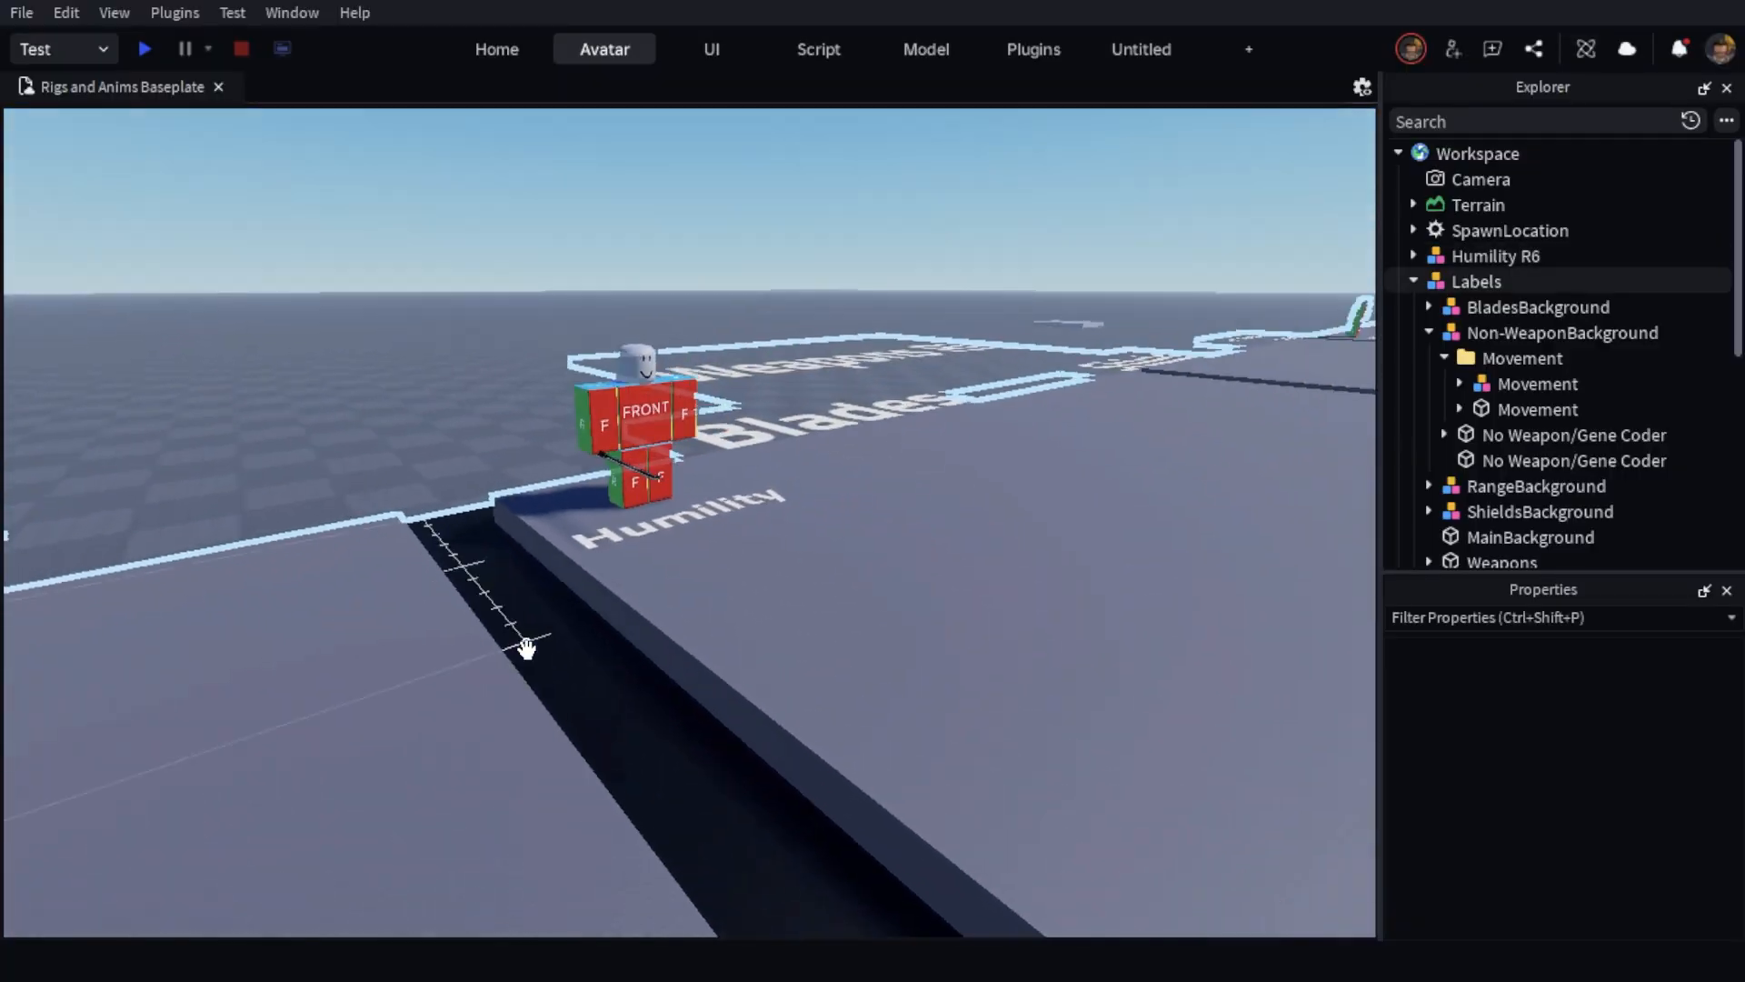
right_drag(526, 643, 518, 651)
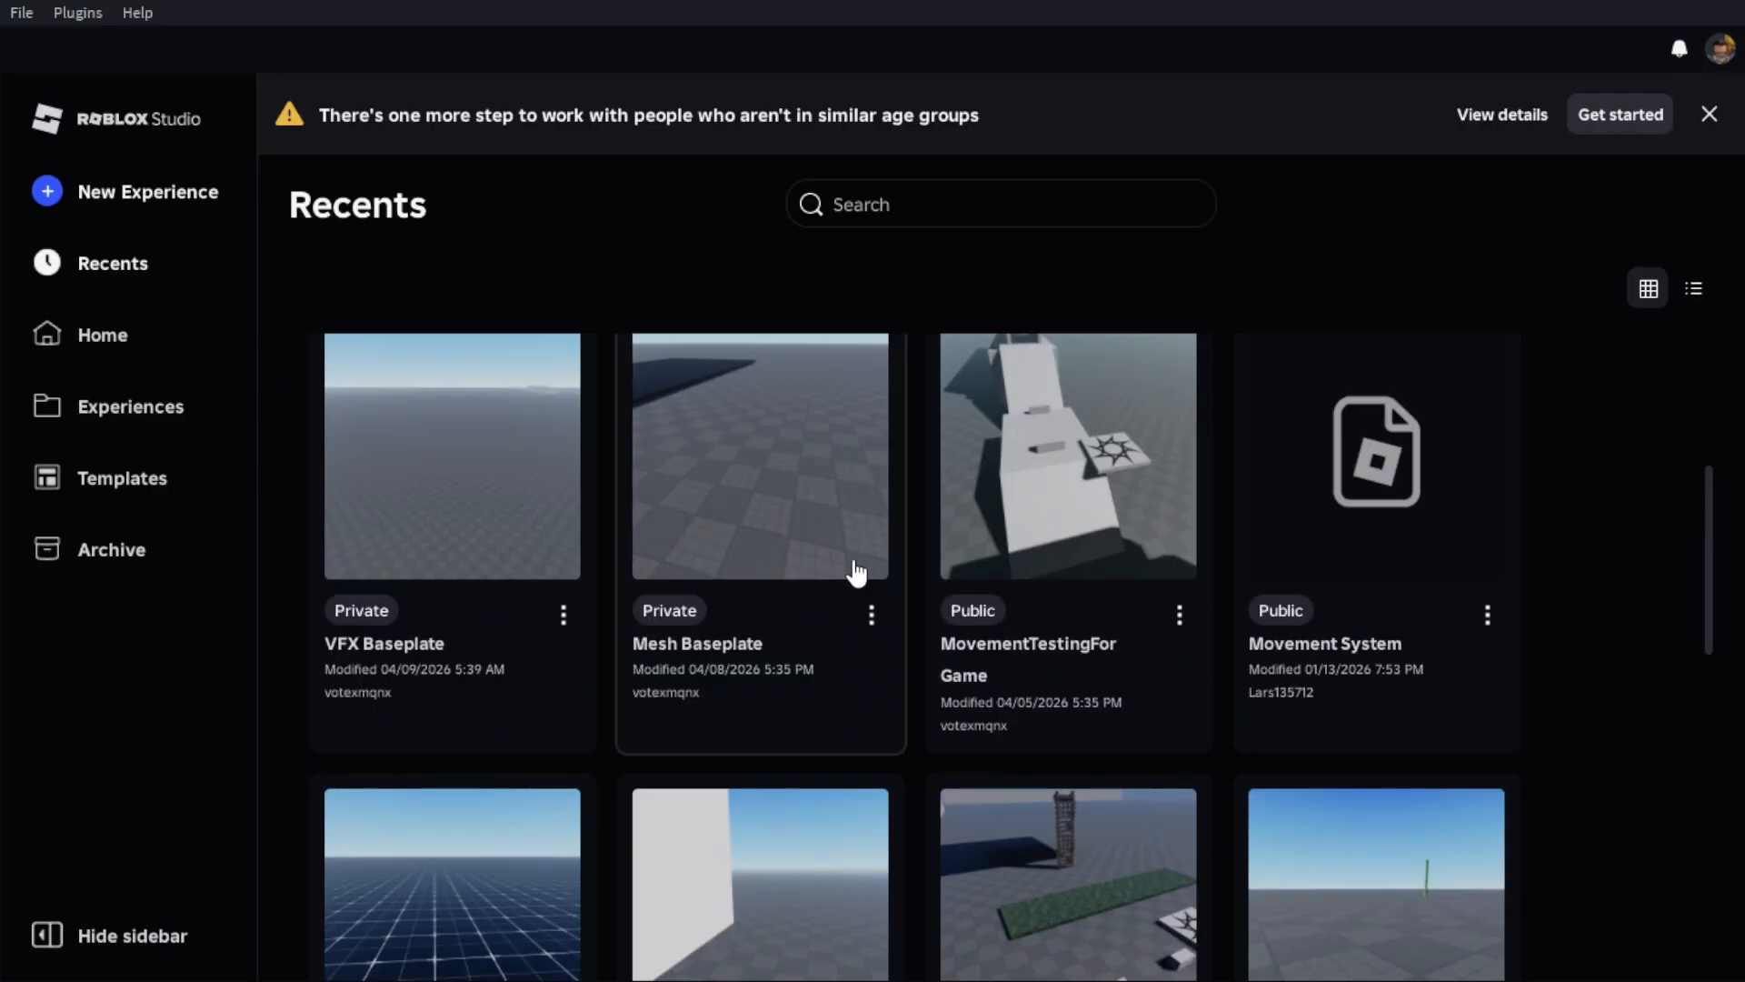
Open the Mesh Baseplate experience from the recent experiences
scroll(856, 573, down, 1)
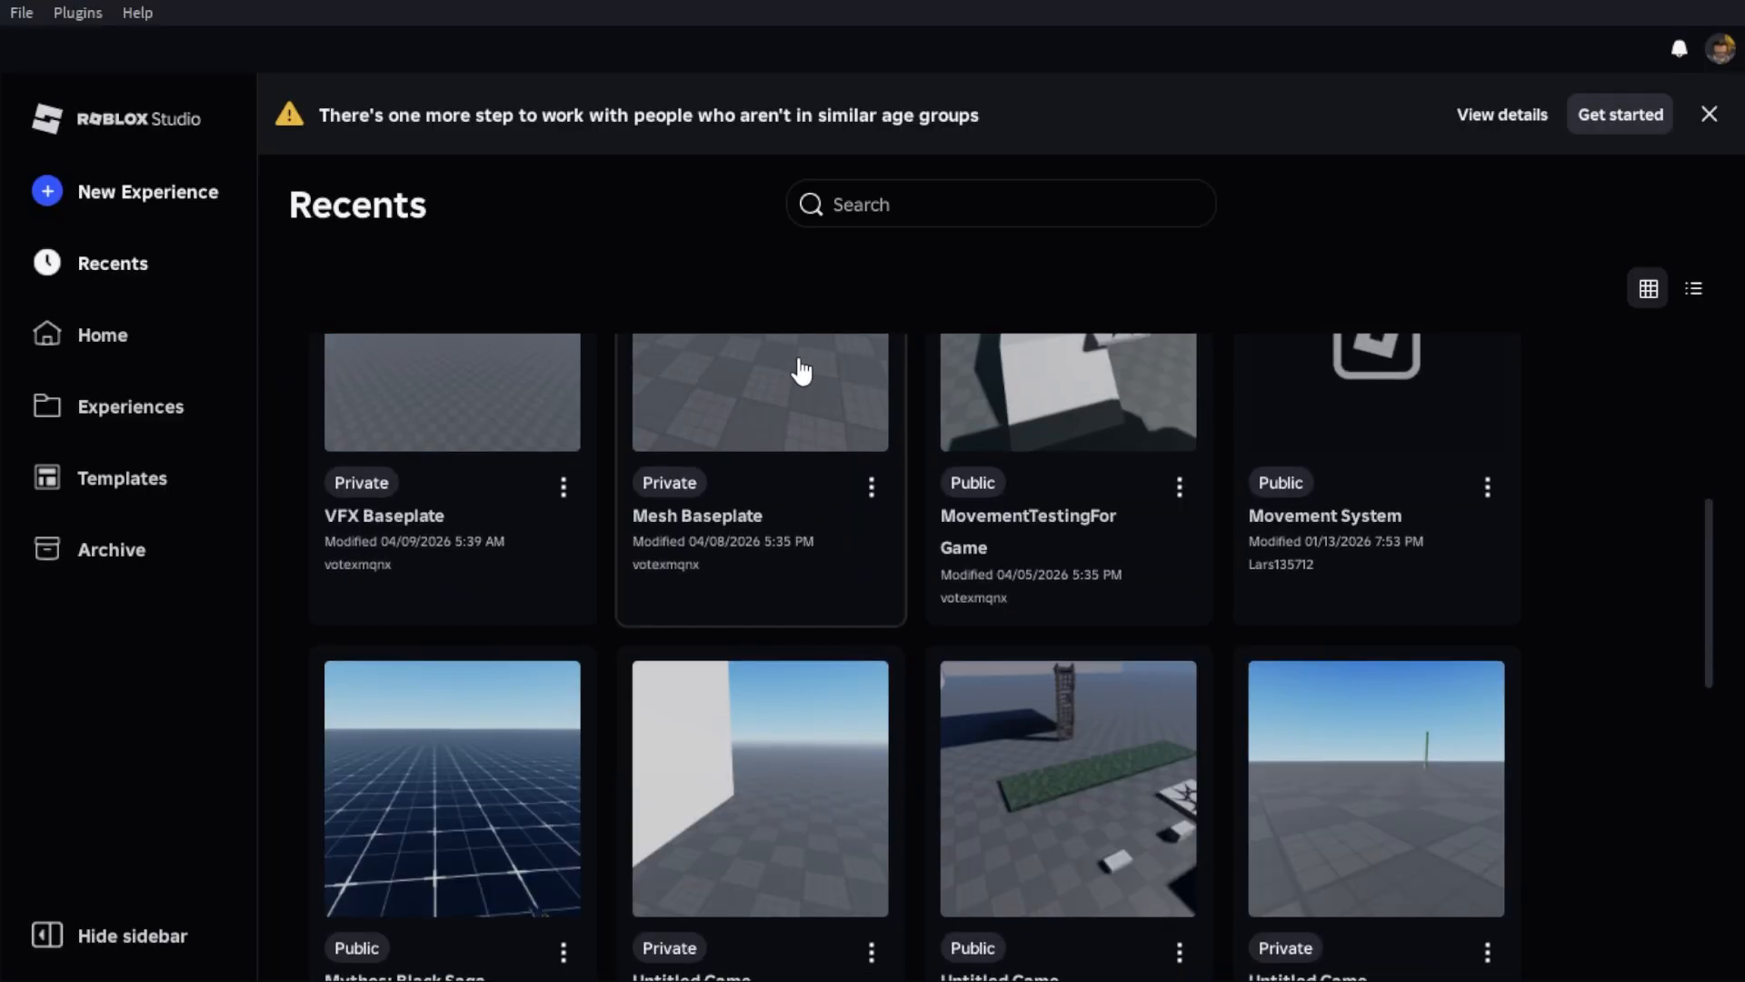
click(796, 375)
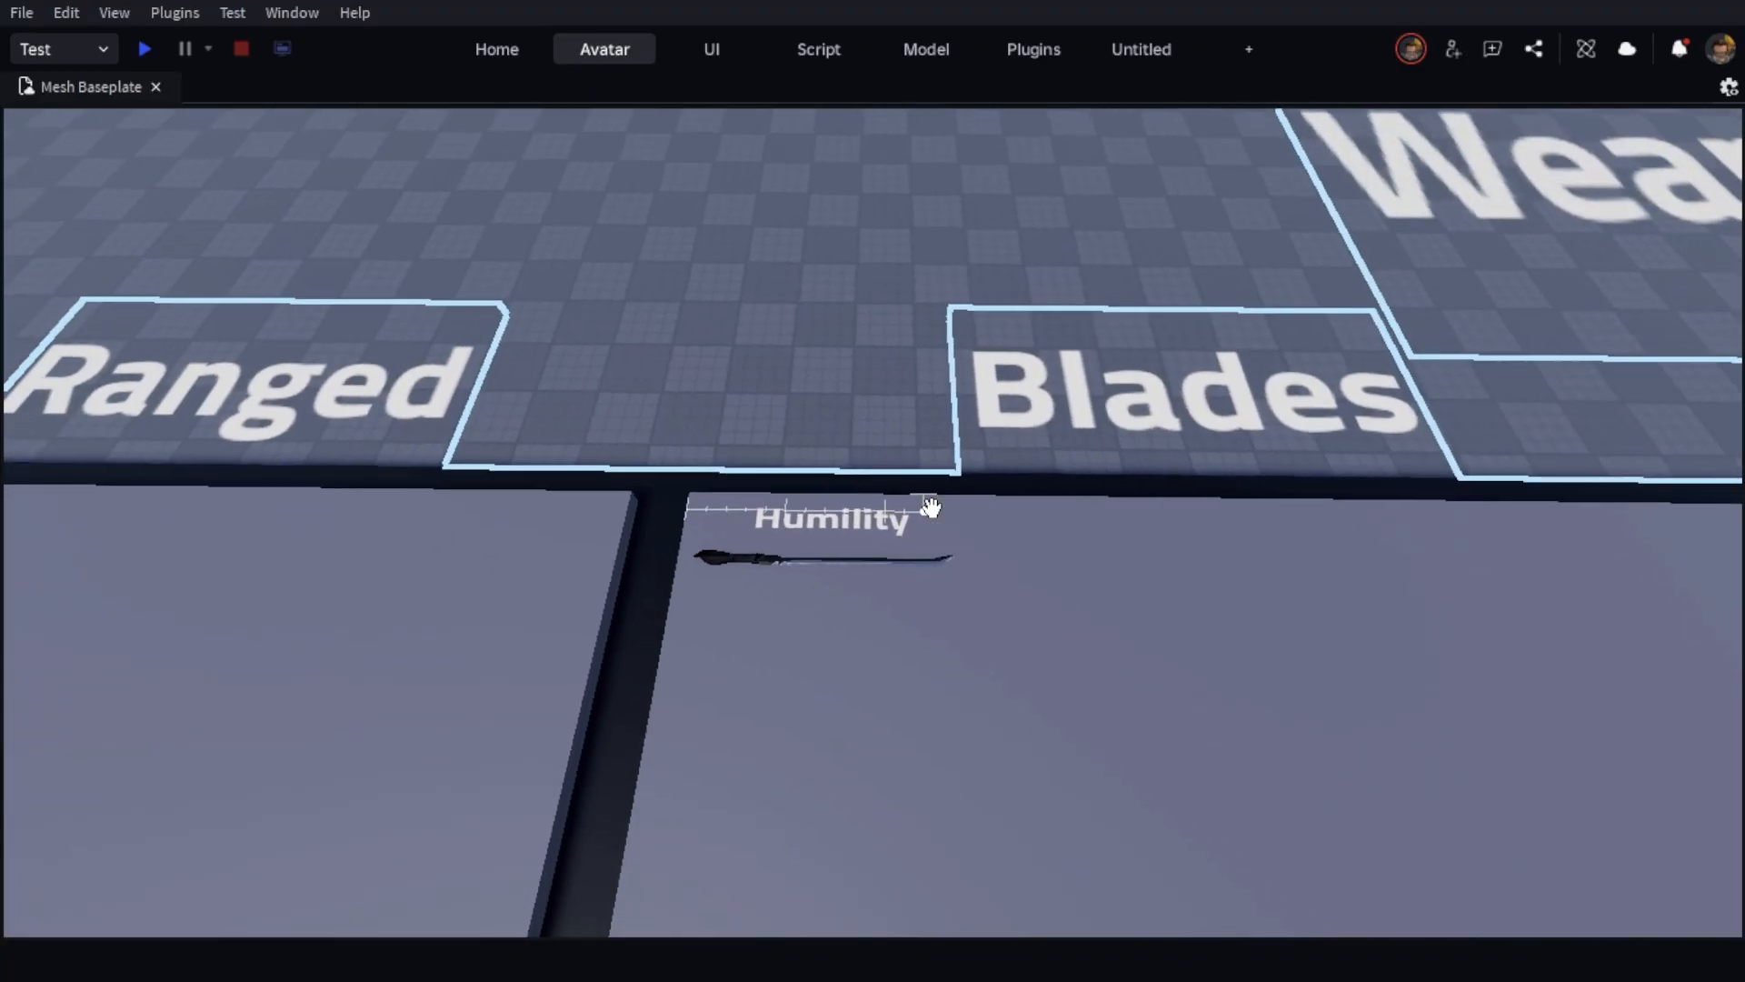
Inspect the Humility sword mesh in the Blades area and the neighbouring Ranged area
scroll(936, 538, up, 5)
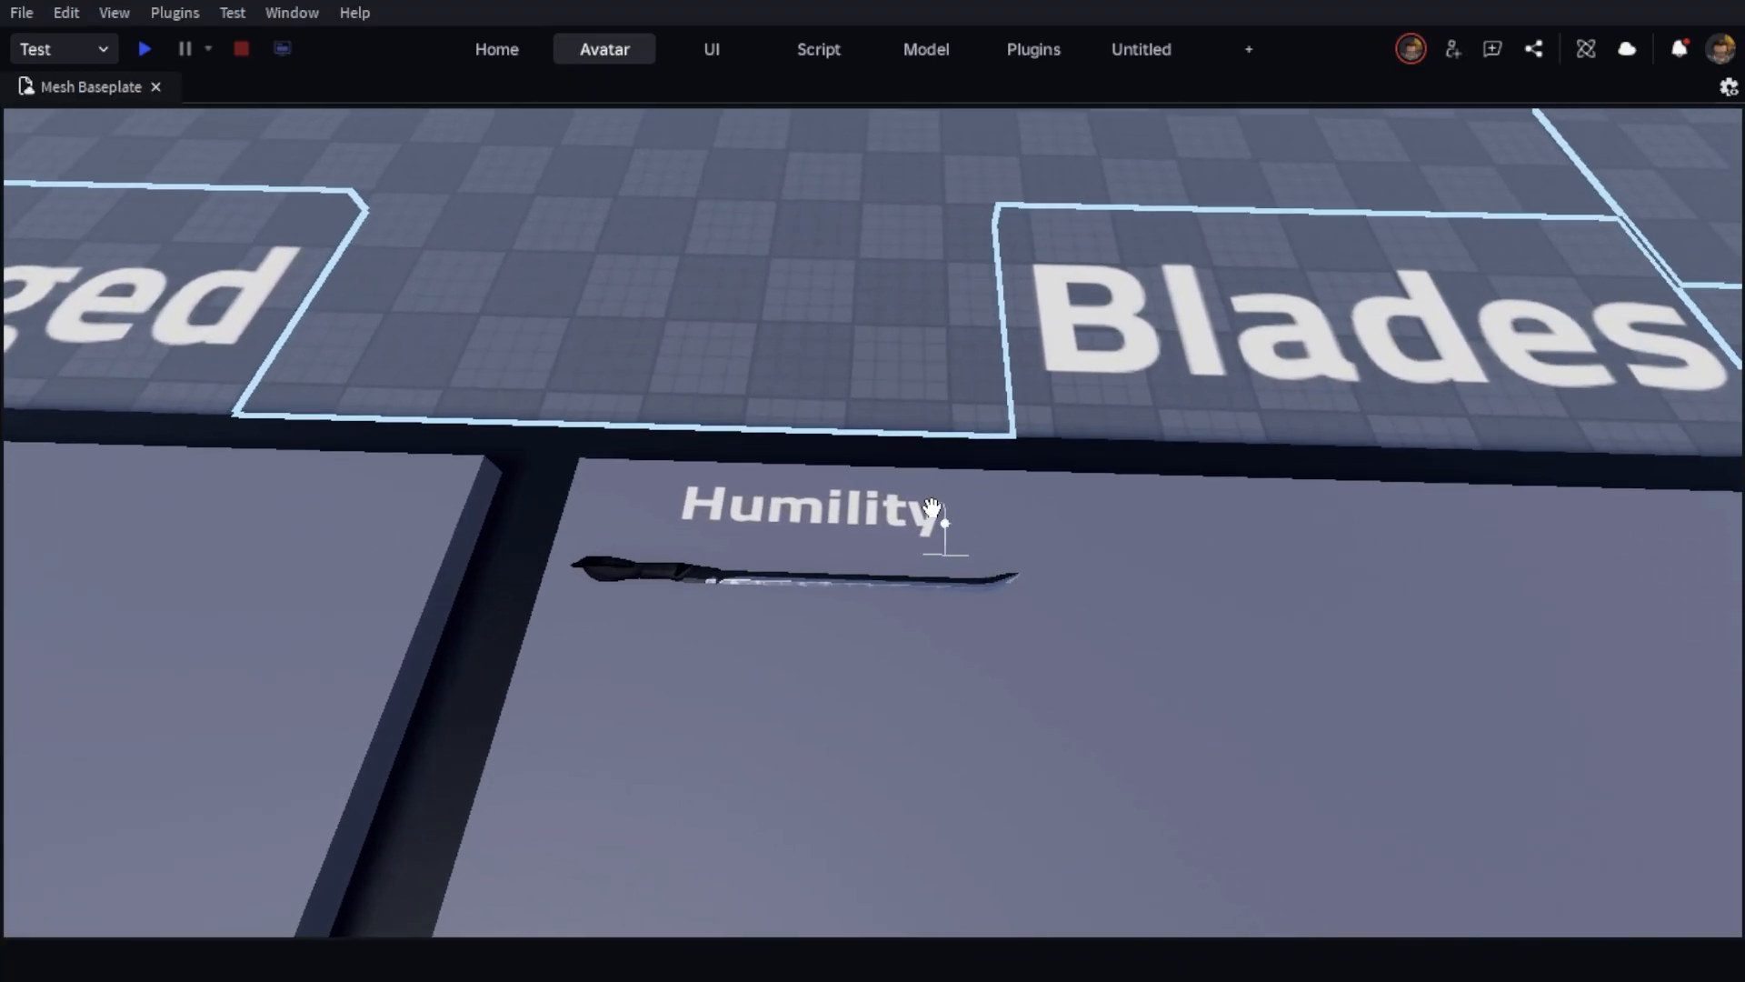
scroll(931, 507, up, 3)
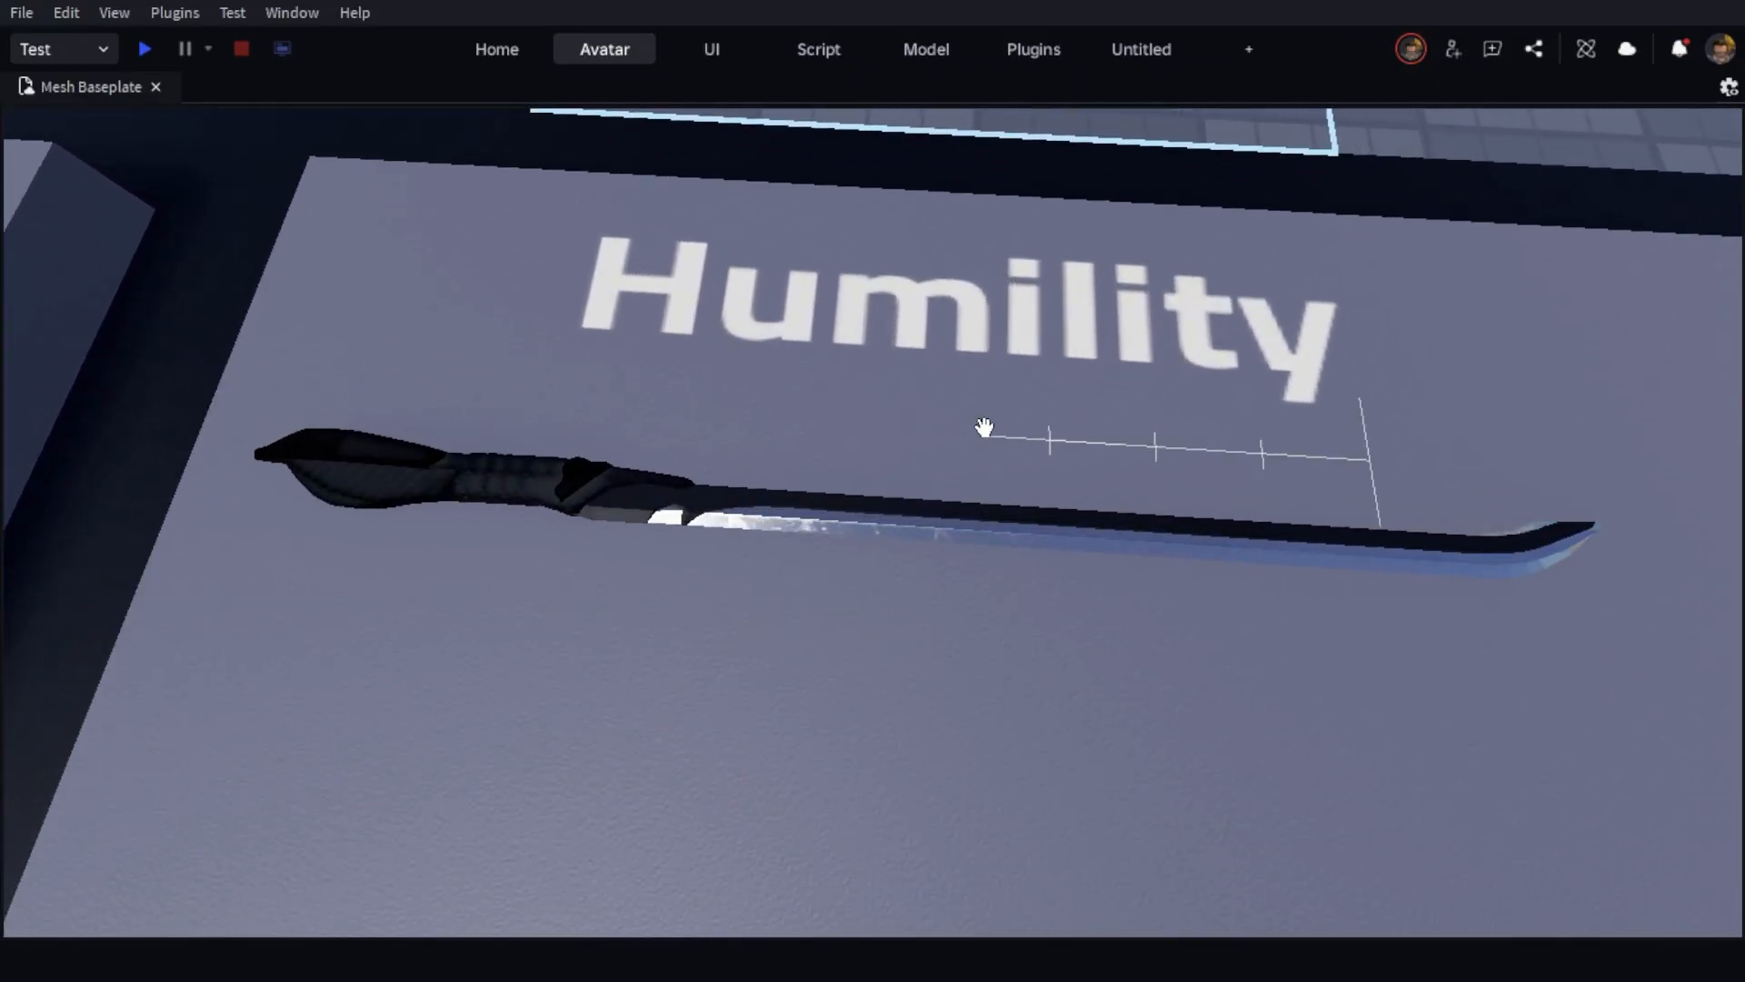
scroll(985, 427, down, 7)
right_drag(984, 427, 958, 569)
scroll(961, 566, up, 3)
right_drag(791, 483, 787, 481)
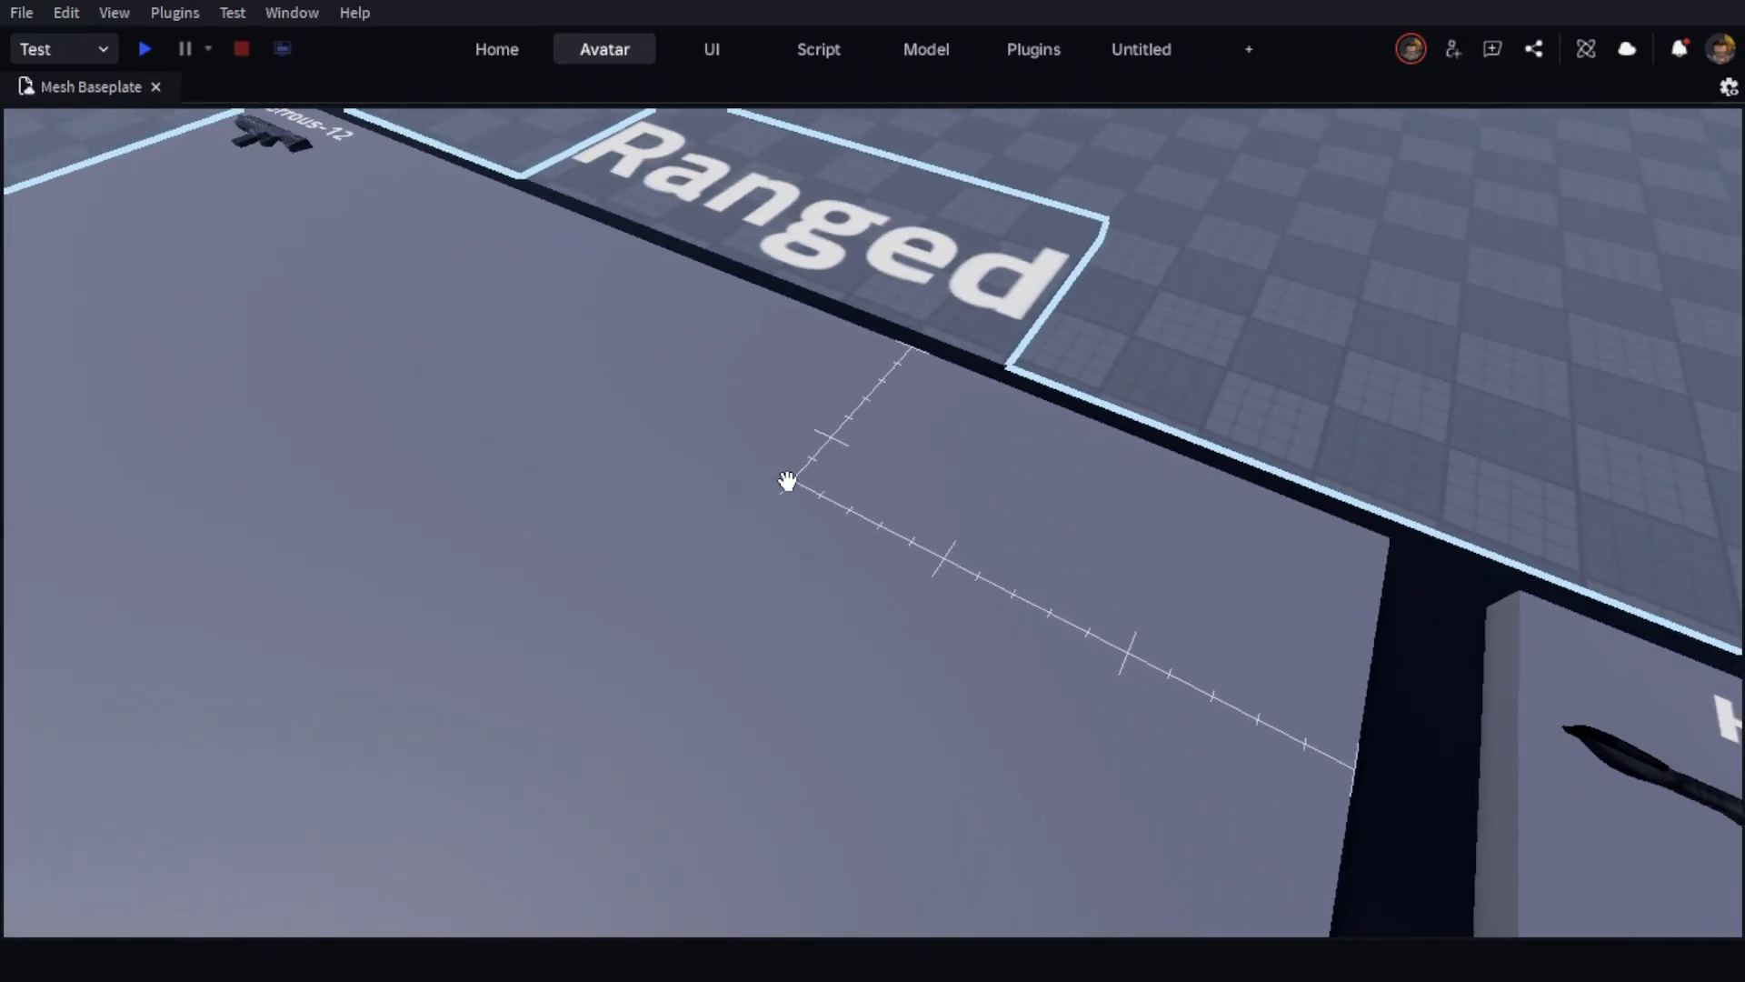
scroll(787, 481, up, 3)
scroll(787, 481, up, 4)
scroll(787, 482, down, 5)
scroll(787, 482, up, 6)
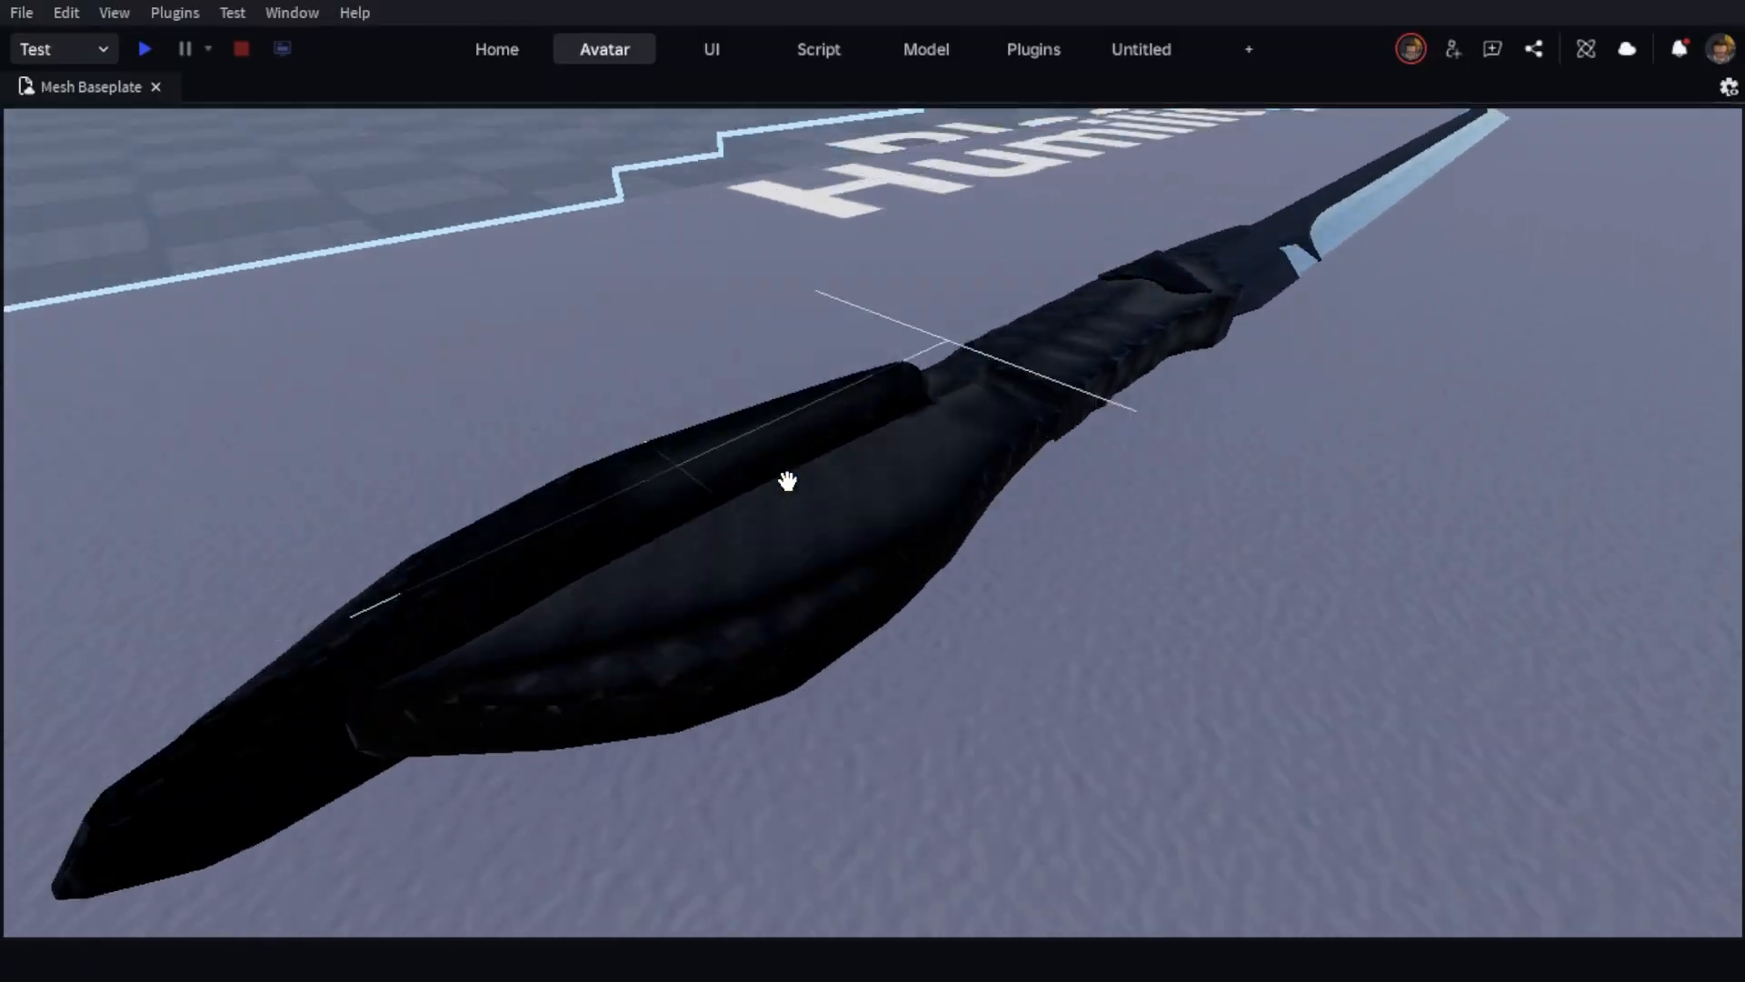
scroll(787, 481, down, 10)
Show the Explorer and Properties windows for the Mesh Baseplate place
click(513, 57)
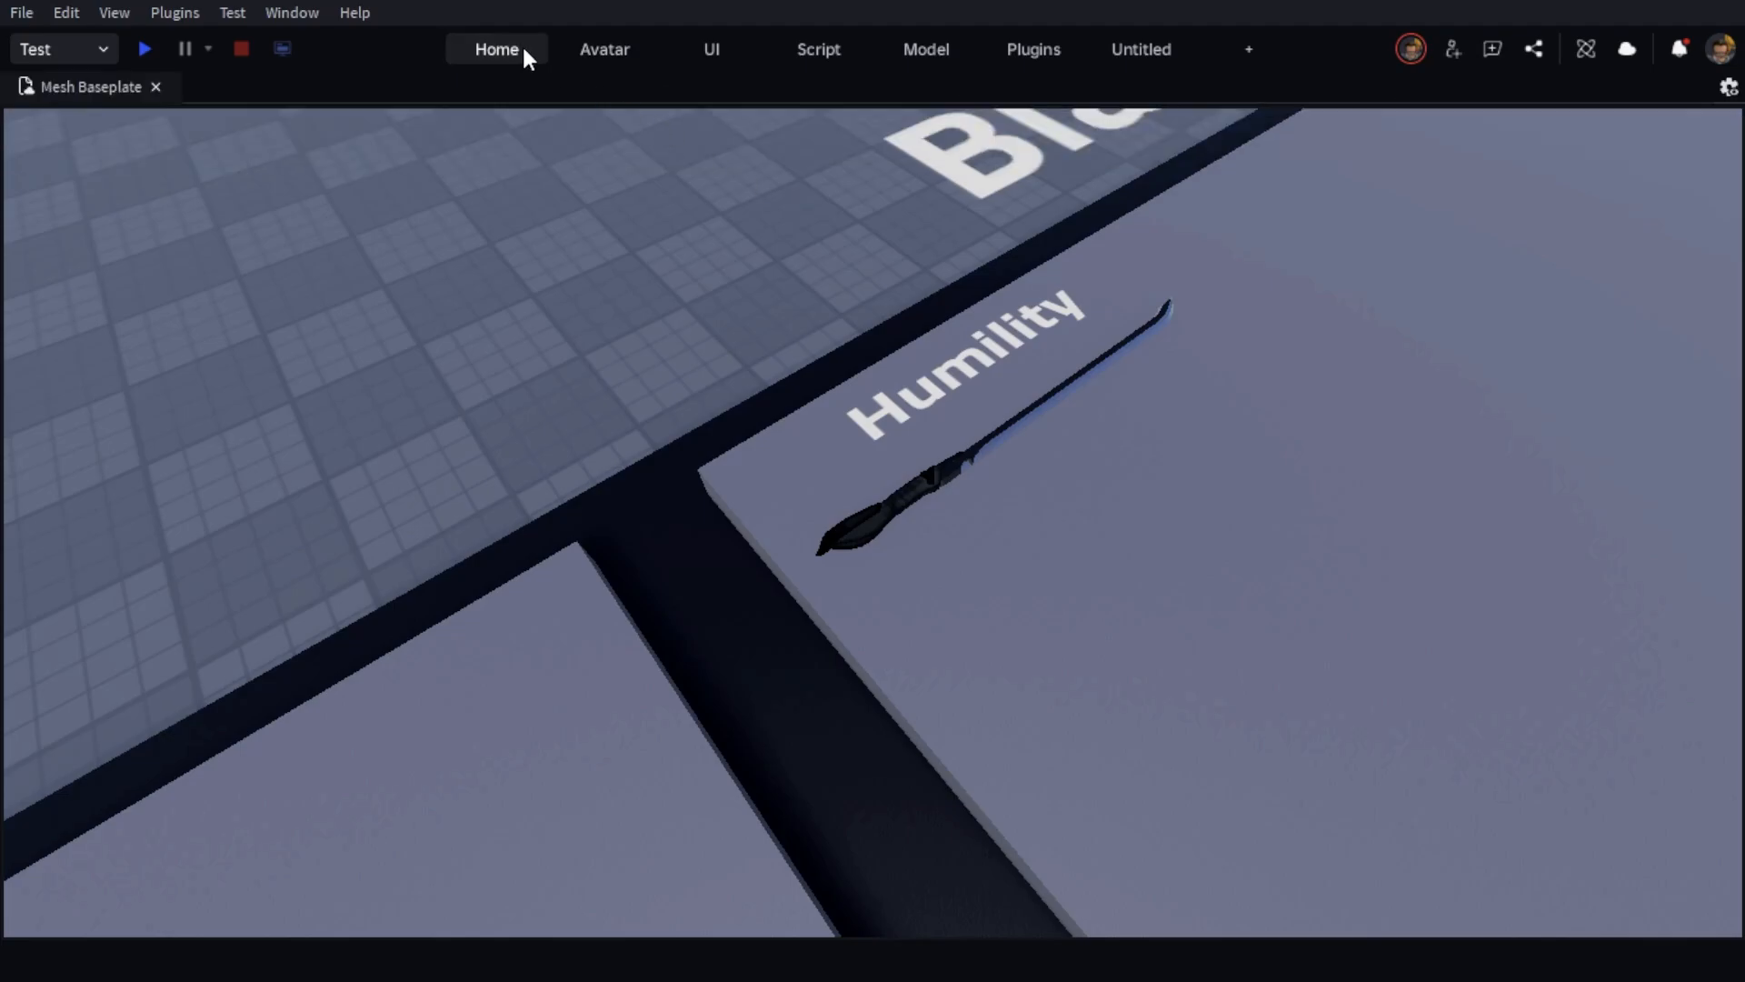
click(524, 49)
click(8, 8)
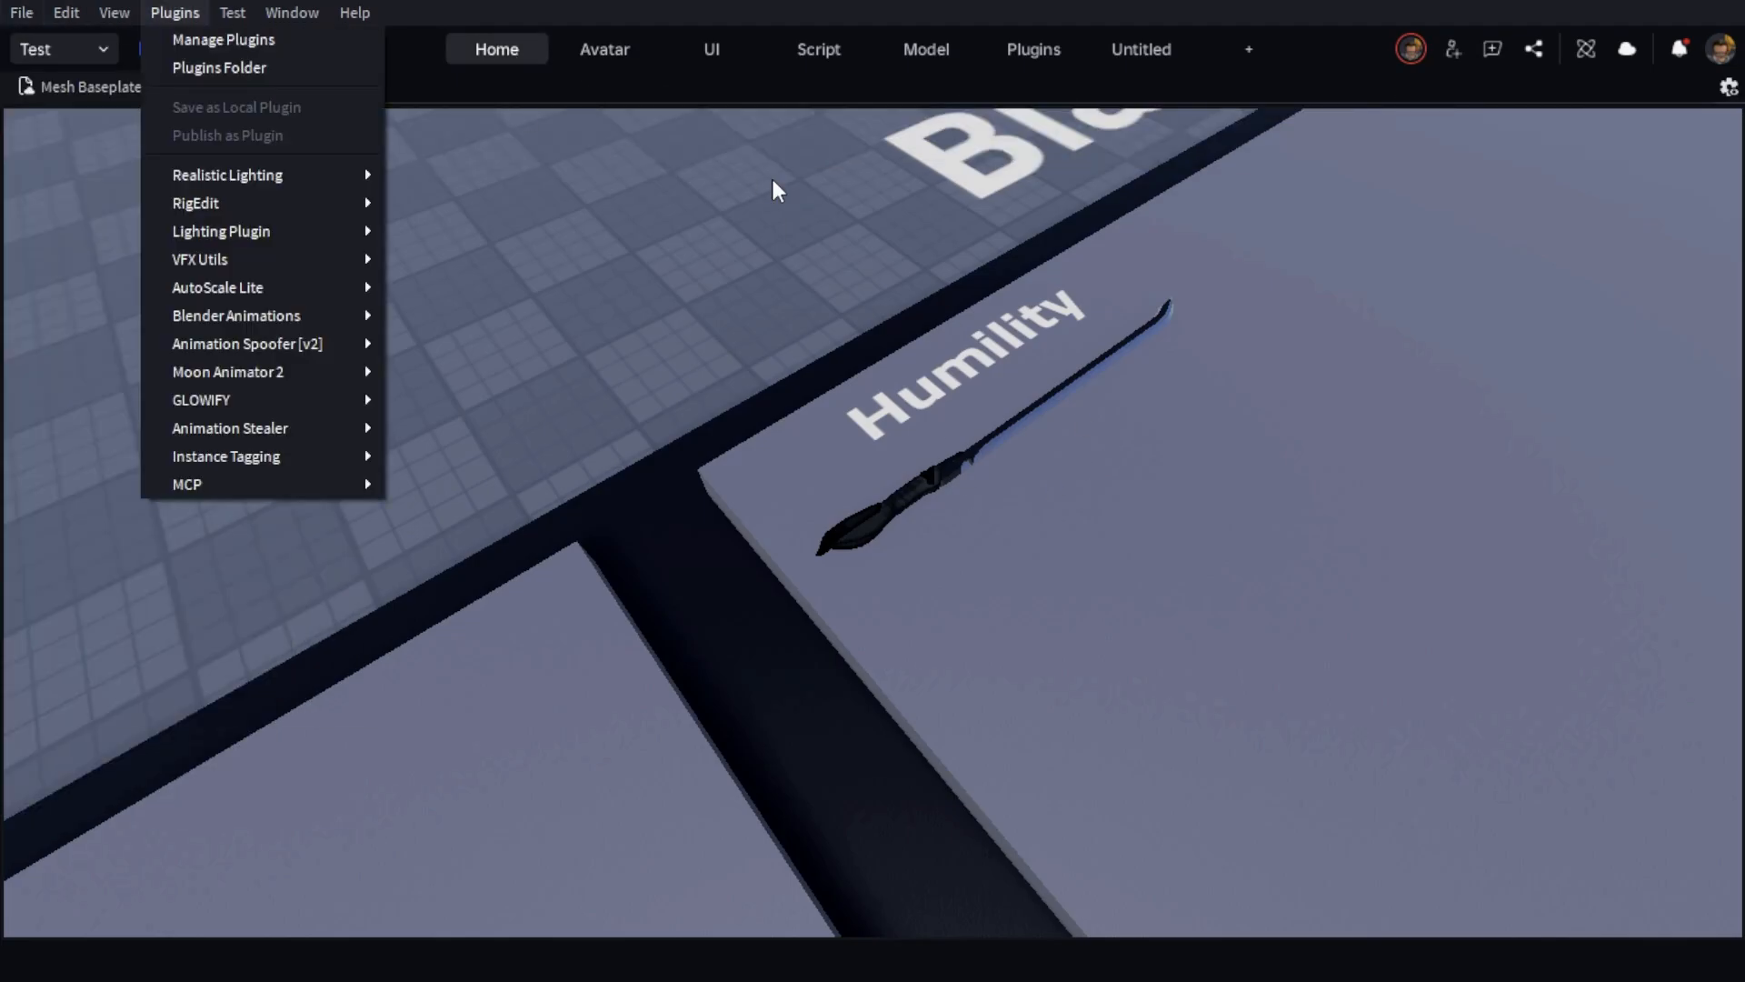
click(522, 45)
click(542, 42)
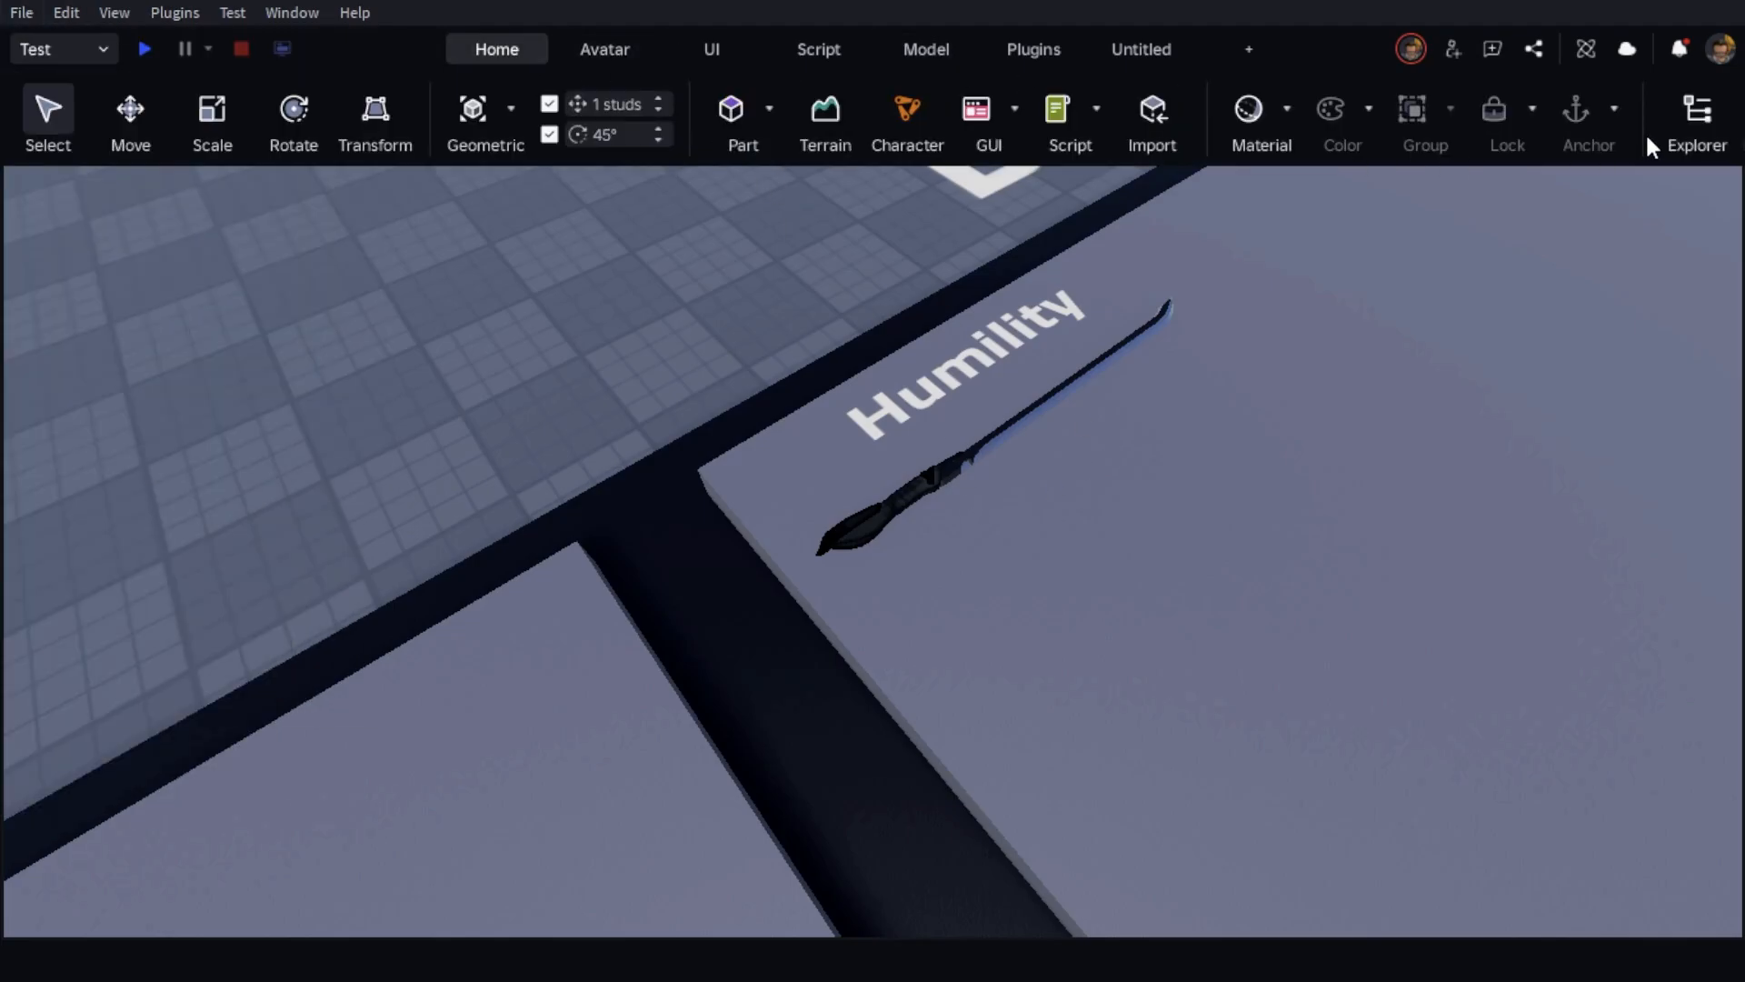
click(1676, 112)
click(1625, 102)
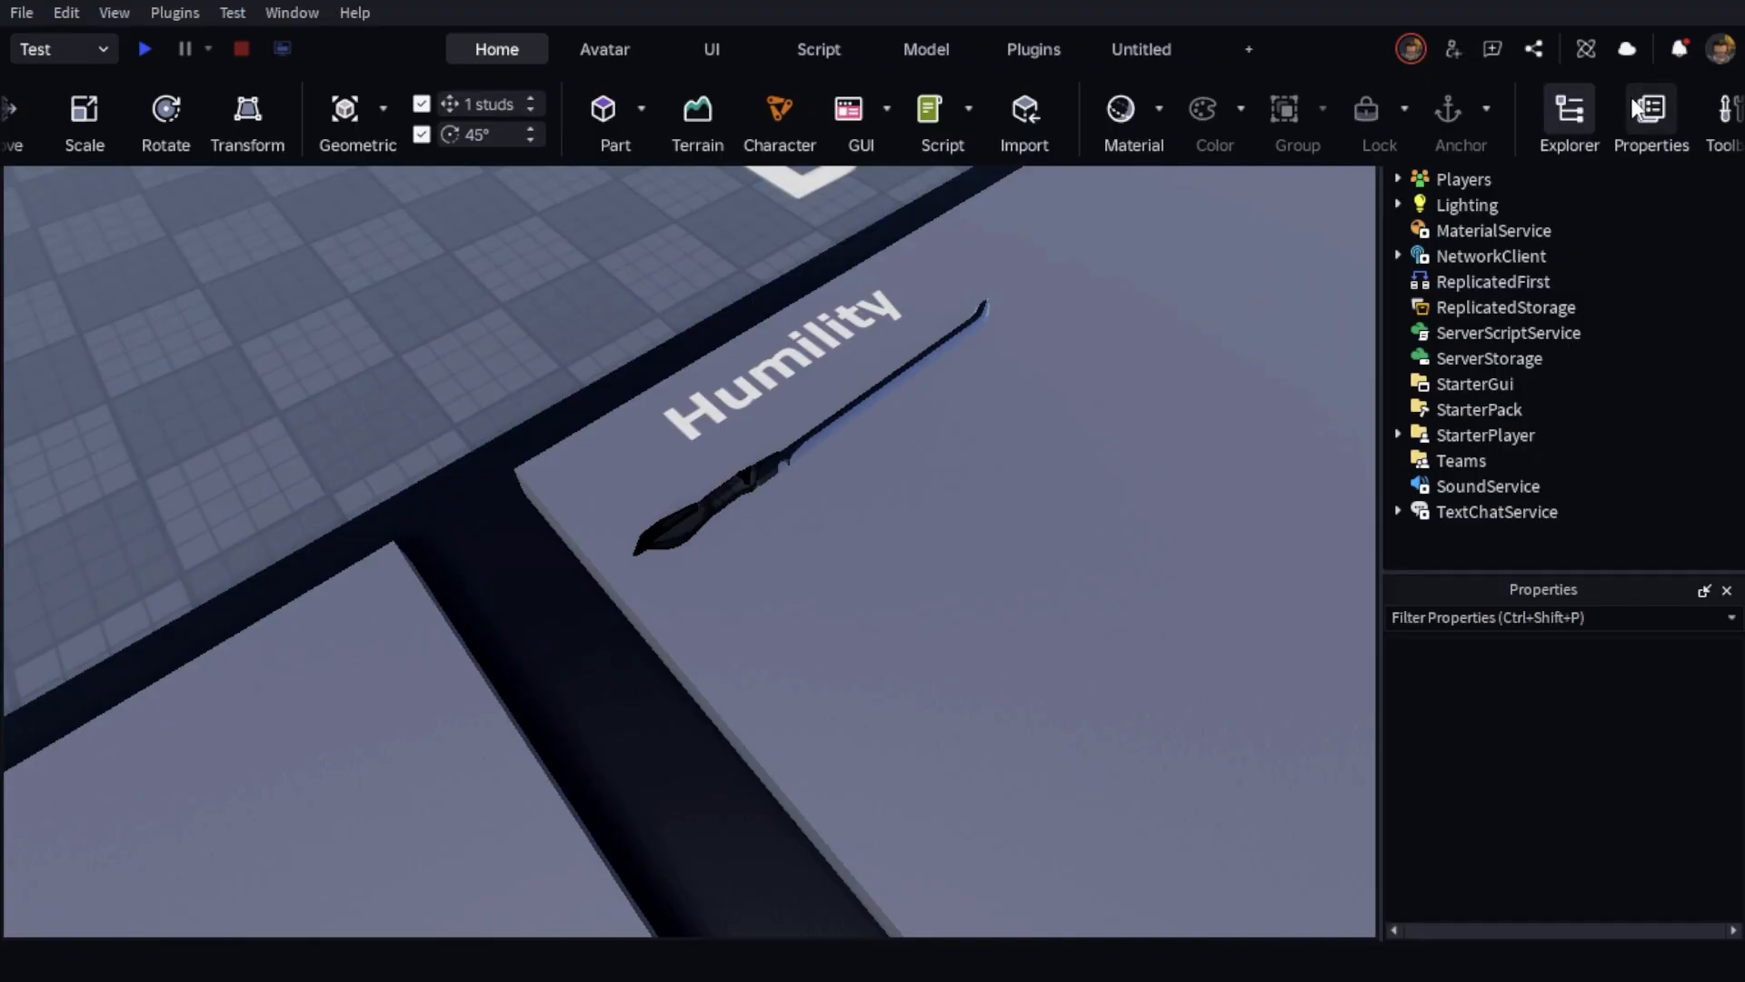
Save the Humility sword model to Roblox as a Model asset titled HumilitySword
click(734, 515)
click(1491, 358)
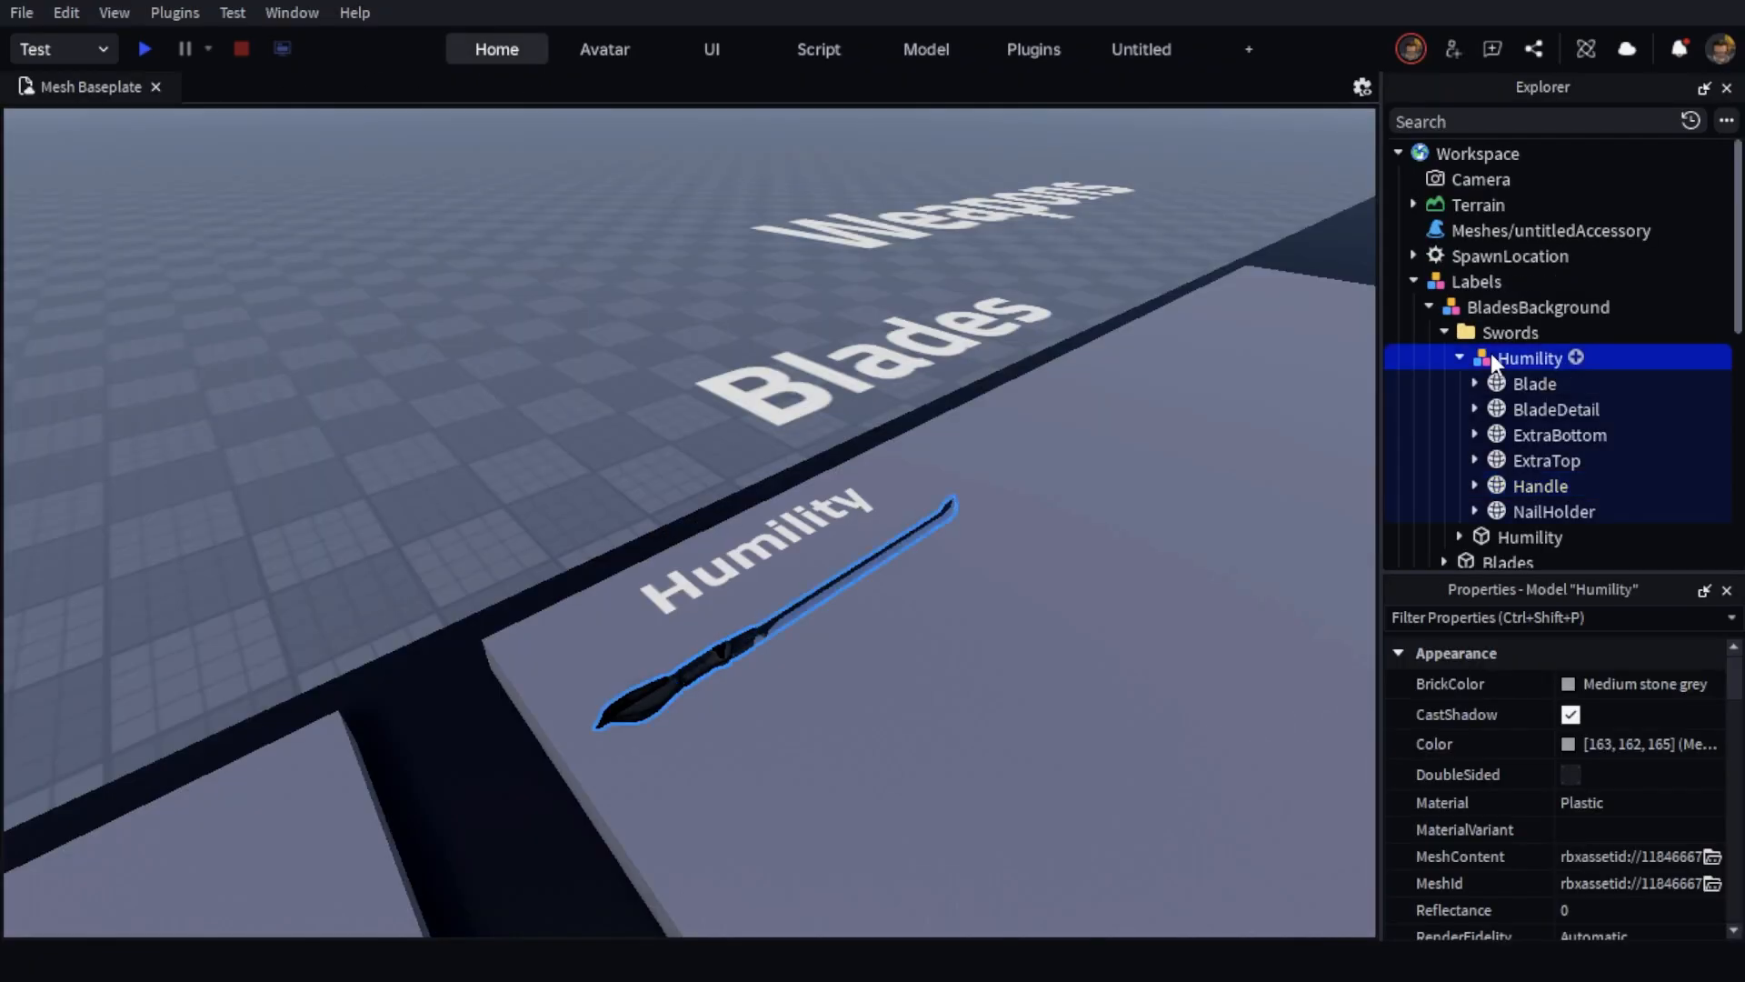
right_click(1522, 356)
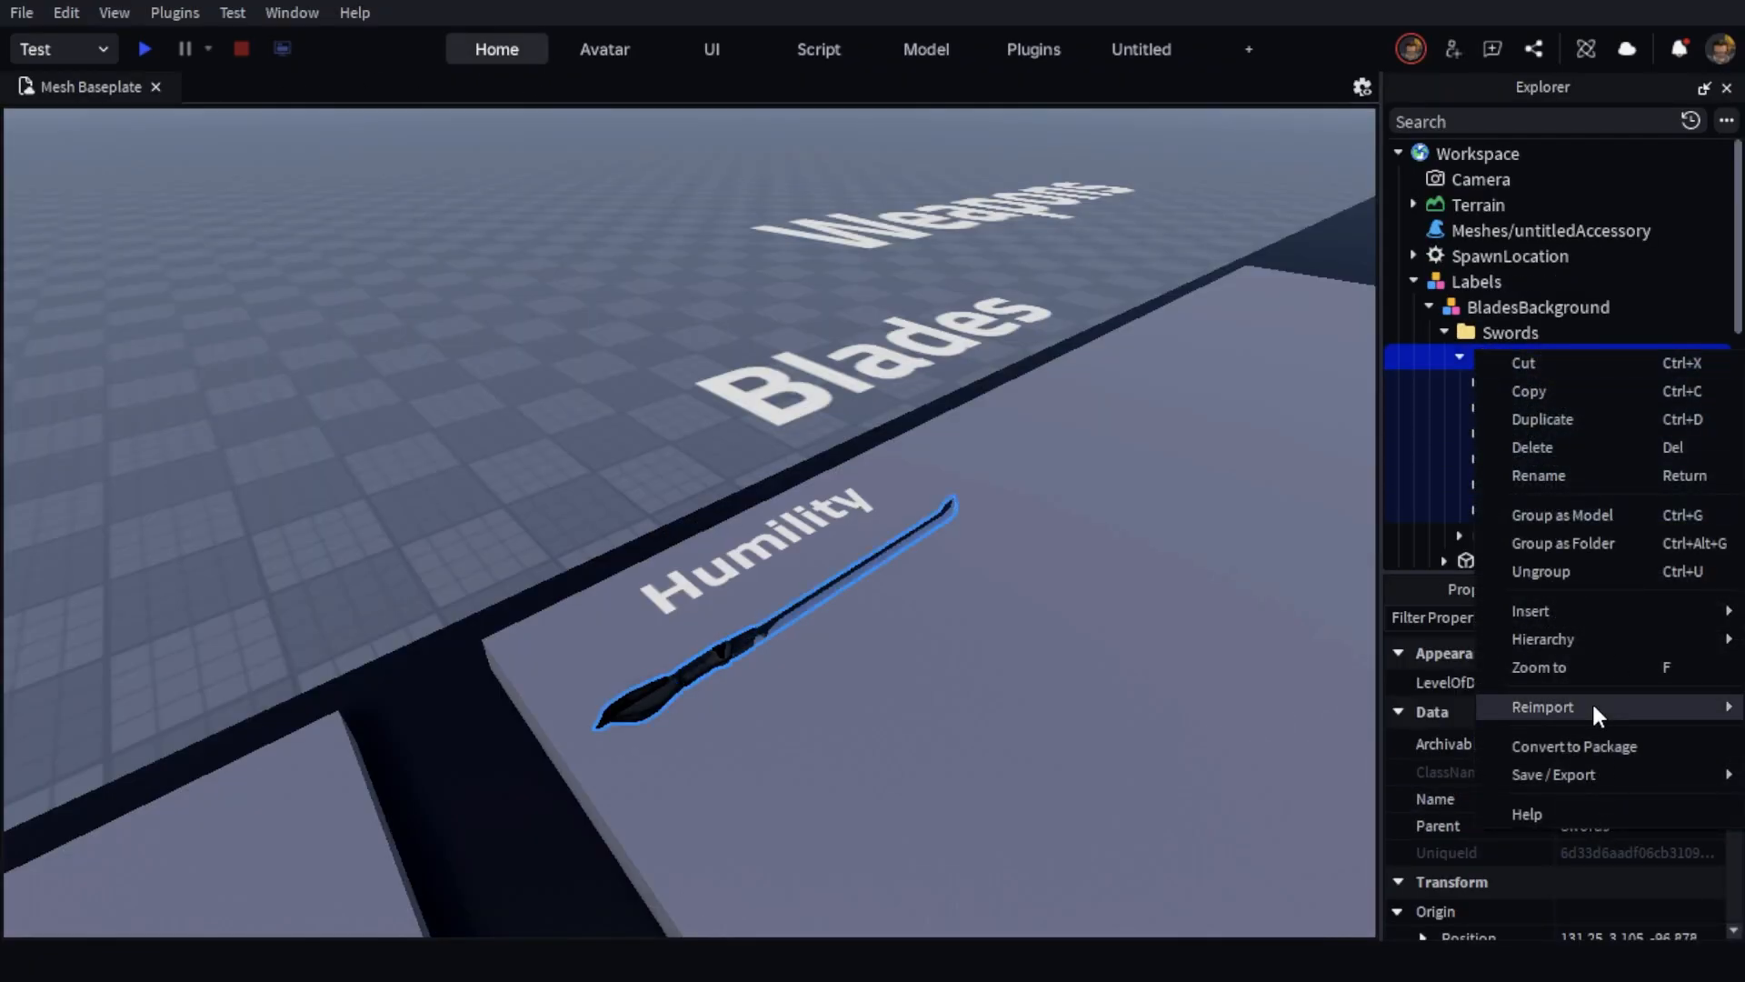
mouse_move(1578, 773)
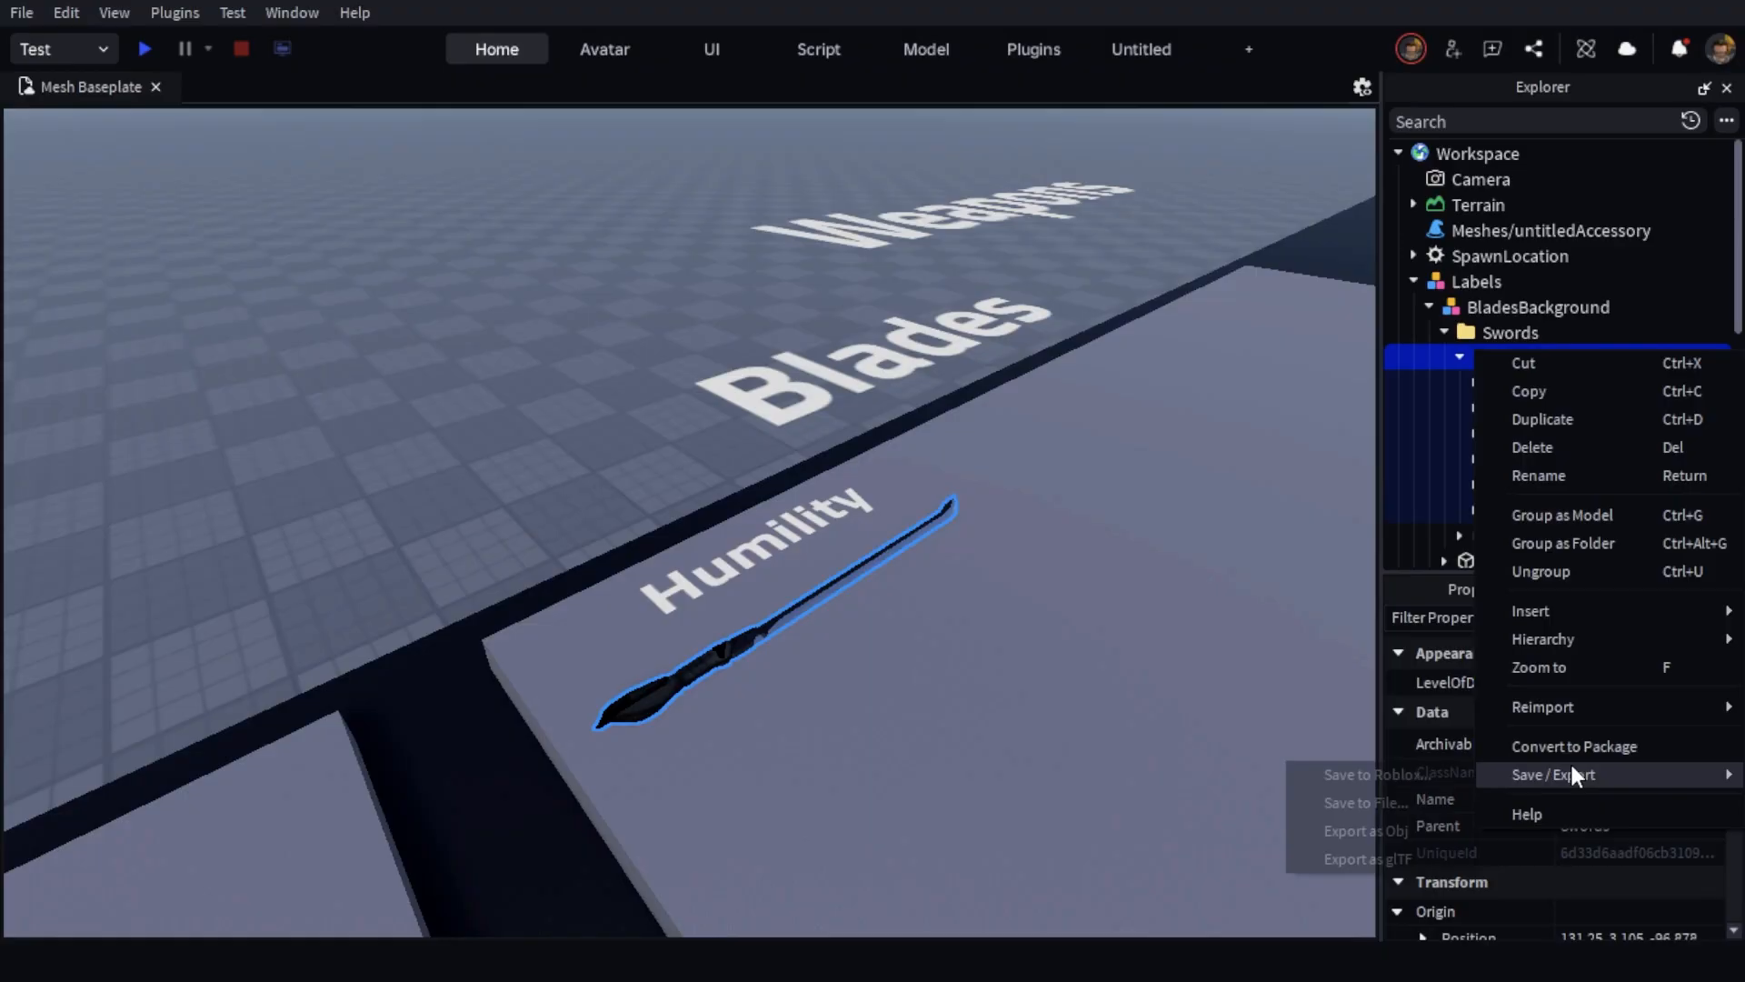
click(1378, 776)
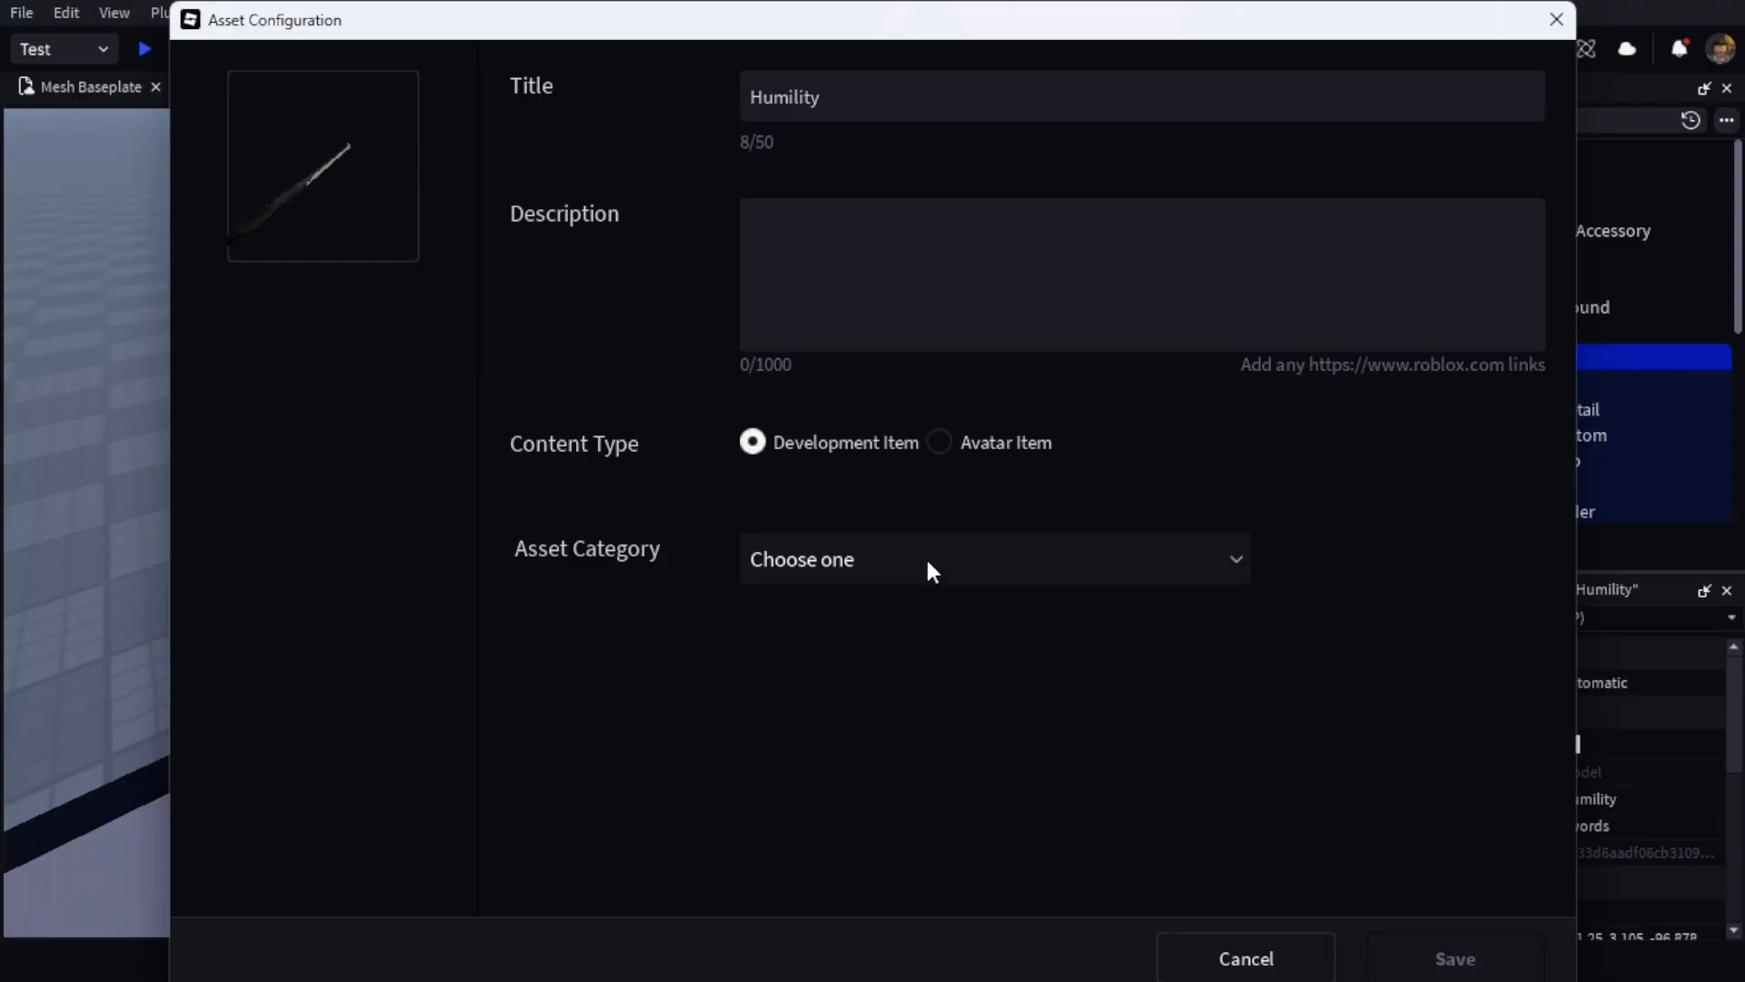
click(996, 599)
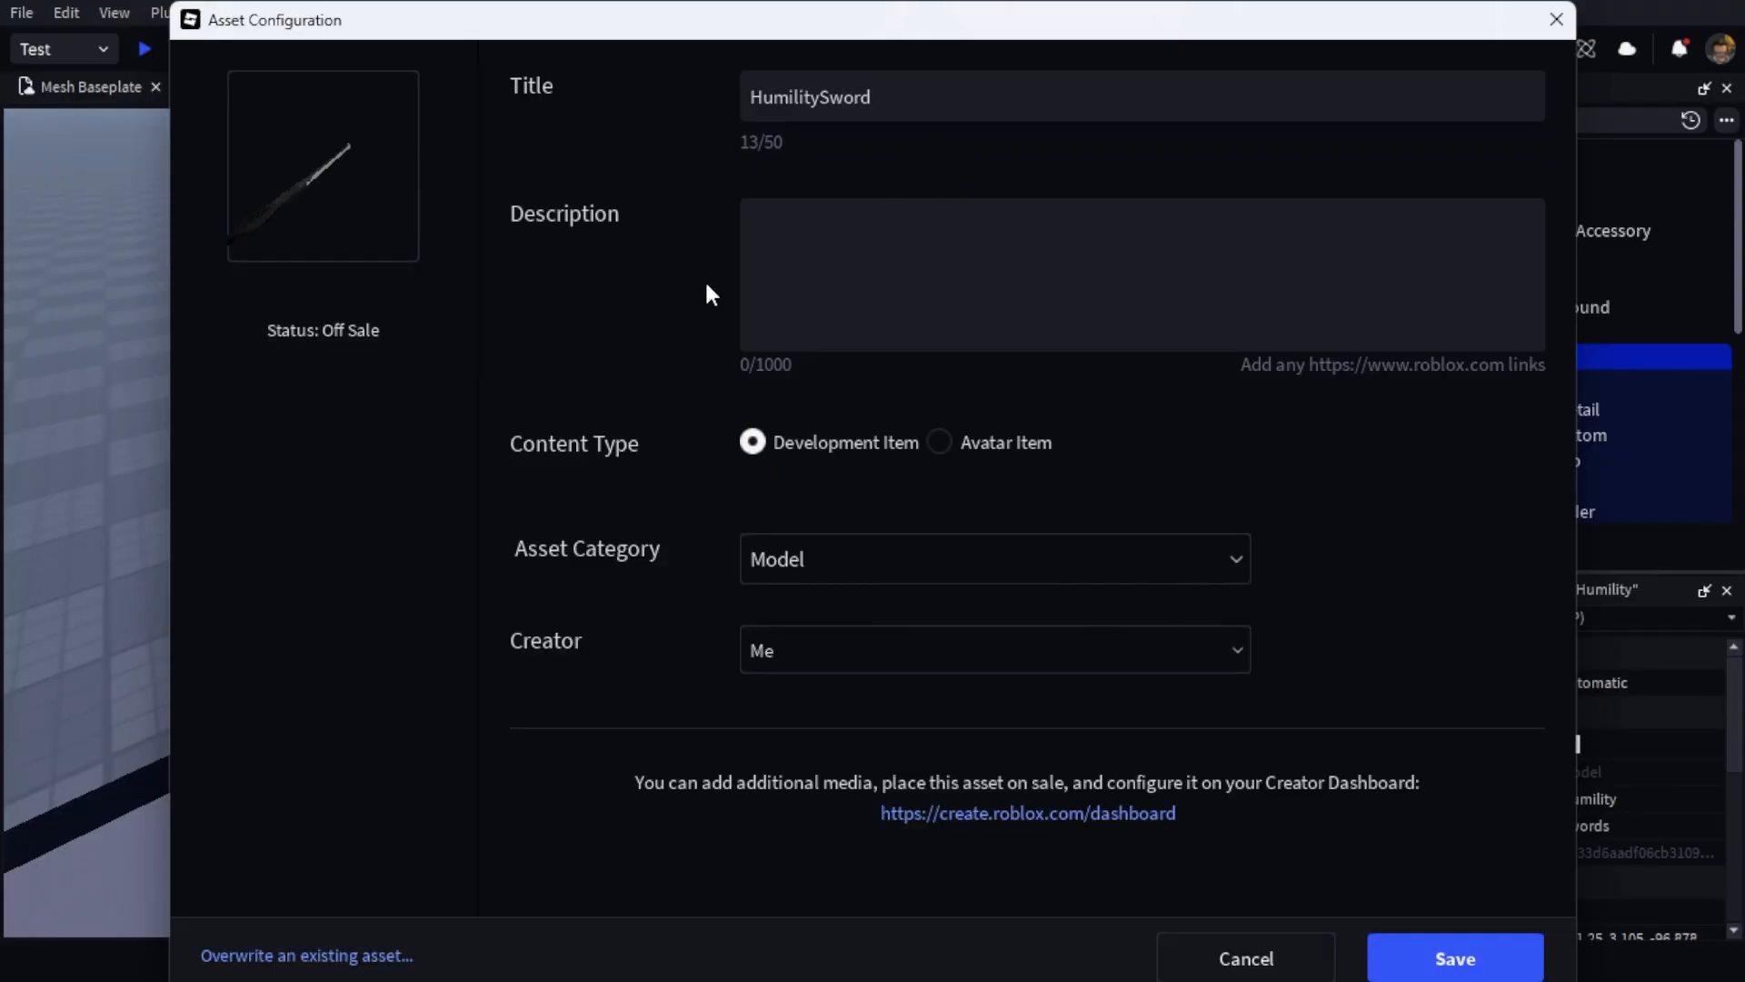
click(1500, 945)
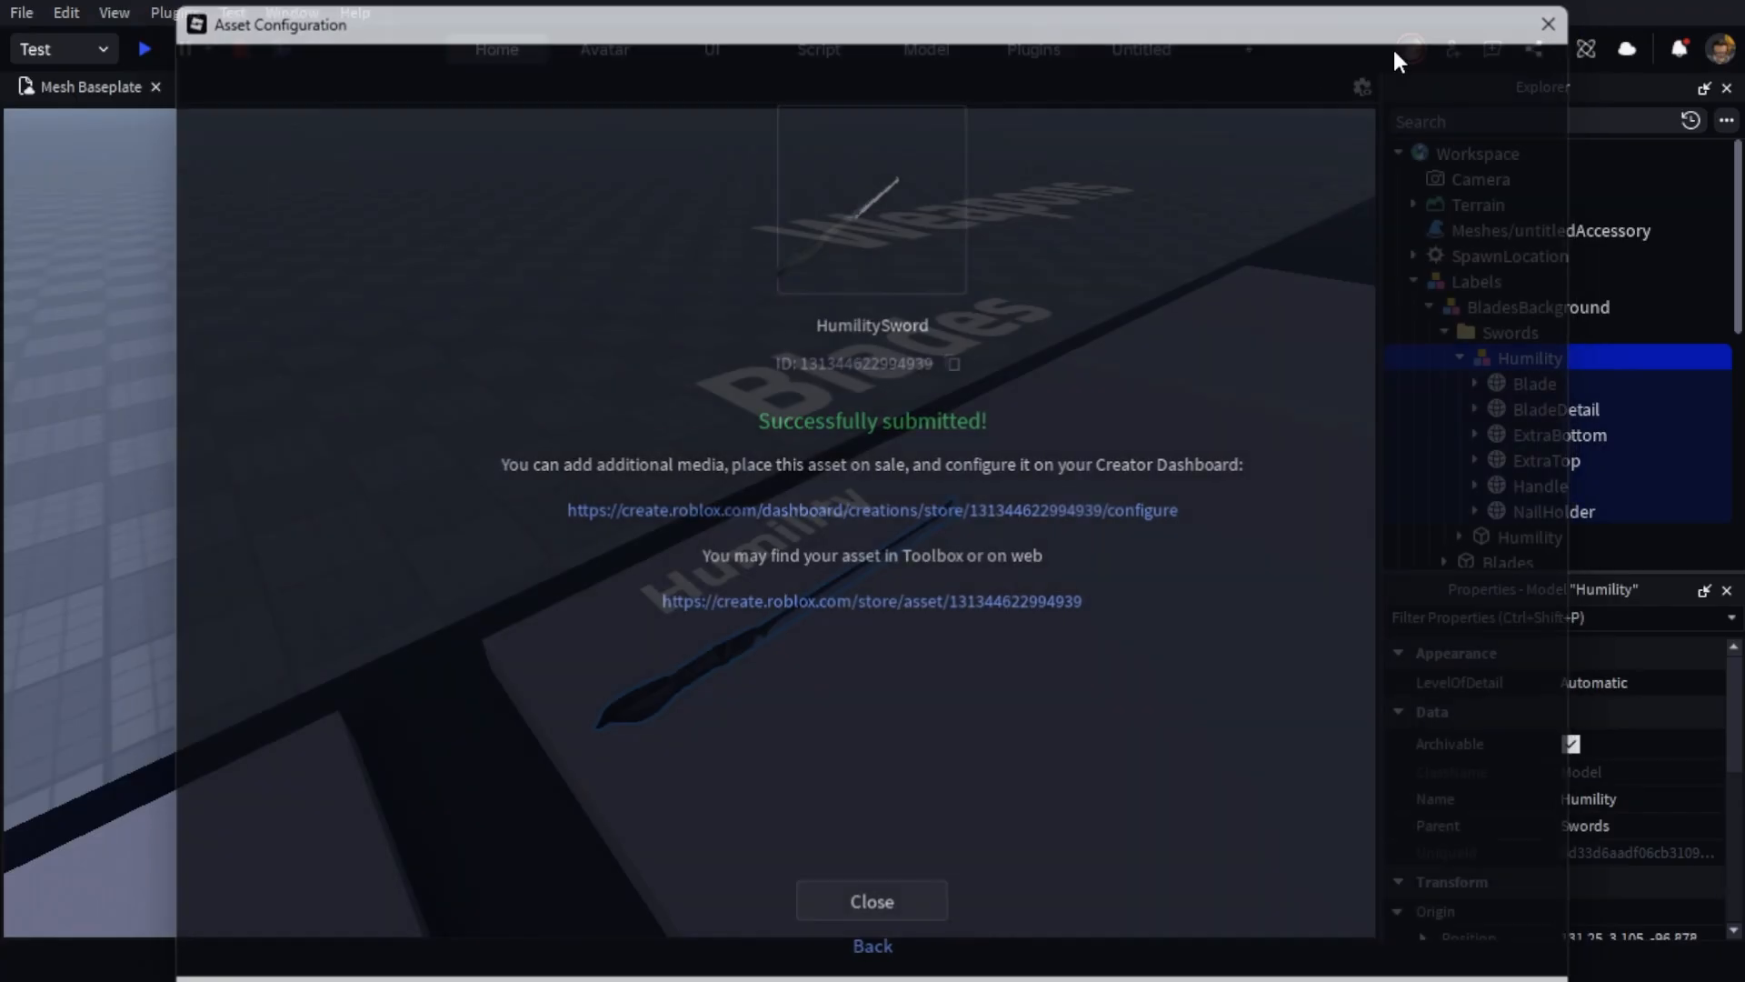
Return to the recent experiences and open the Rigs and Anims Baseplate
click(21, 12)
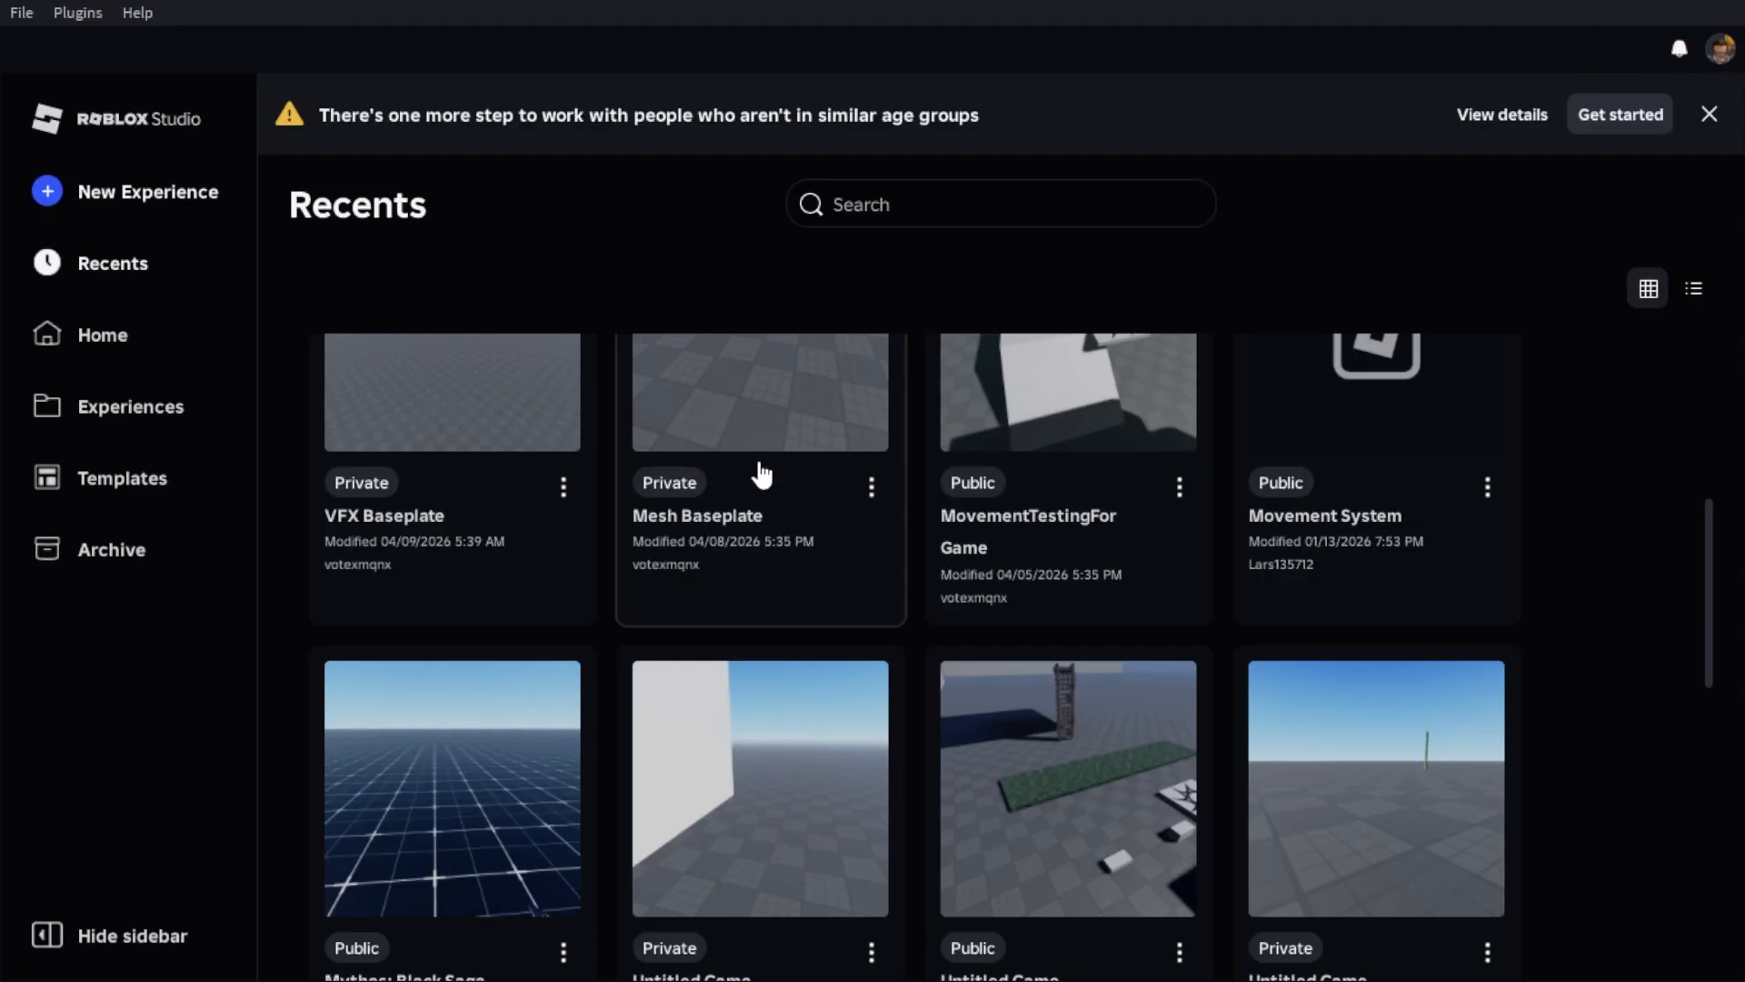
scroll(664, 796, up, 5)
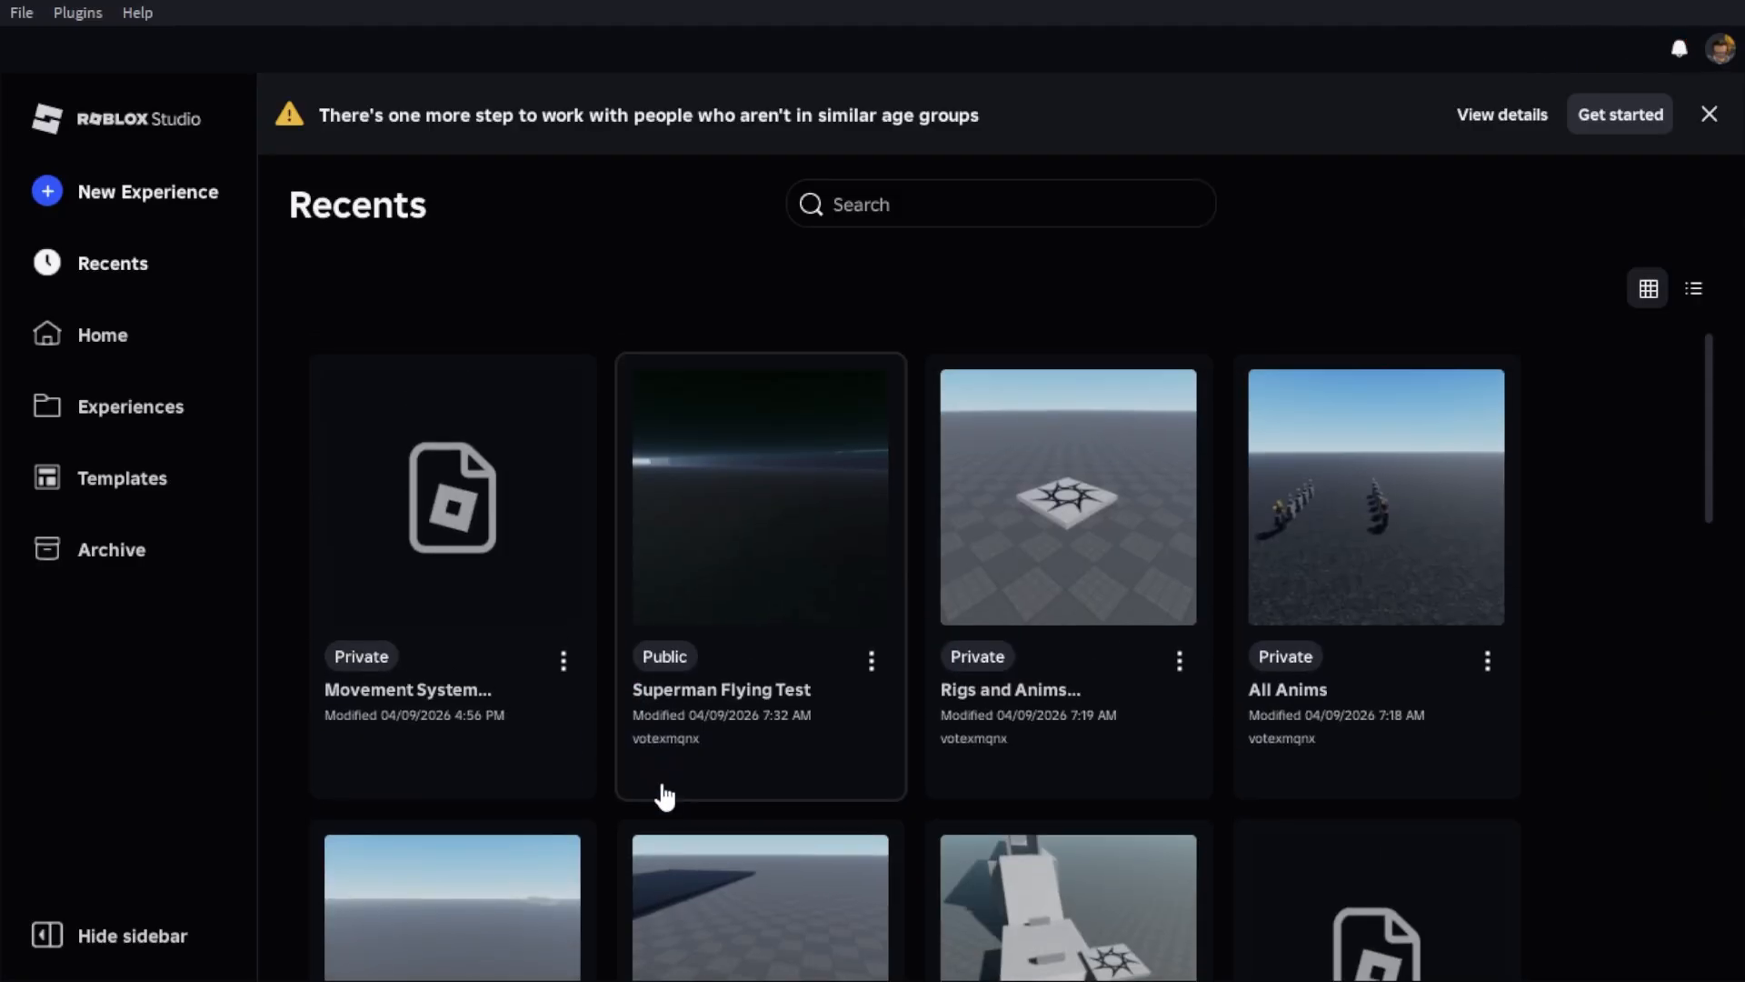
click(989, 525)
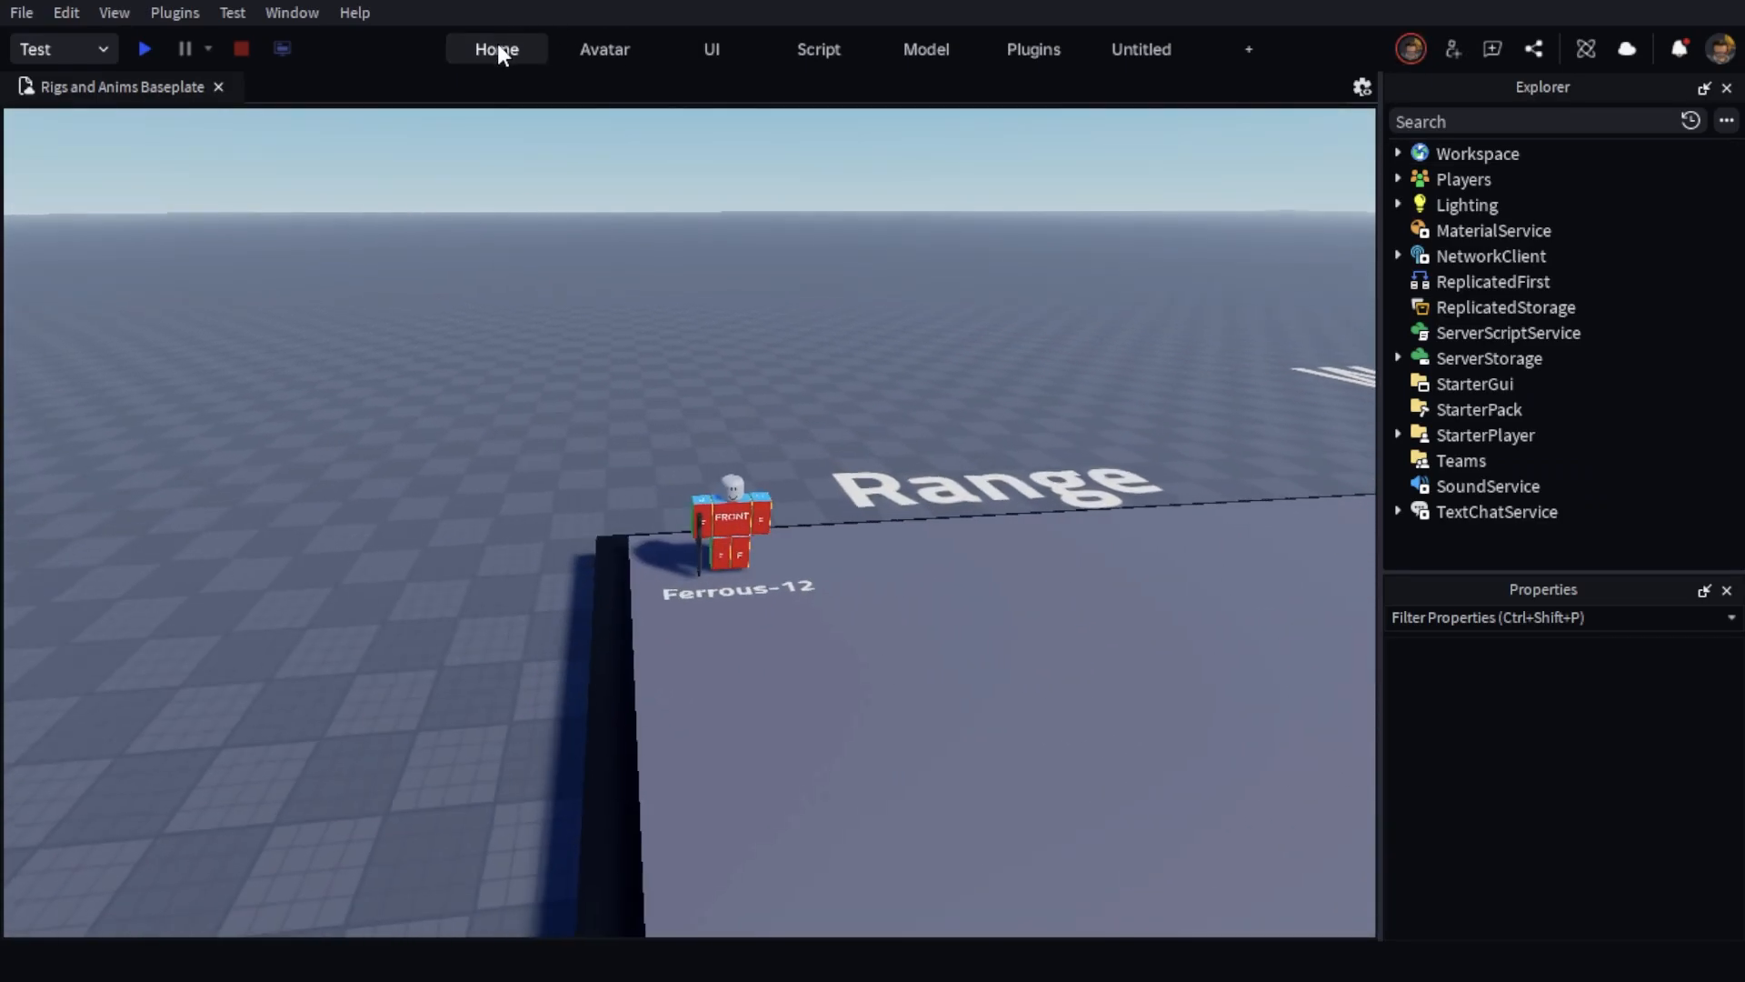
Insert the HumilitySword asset from My Models in the Toolbox and select it on the baseplate
click(499, 47)
scroll(1571, 141, down, 3)
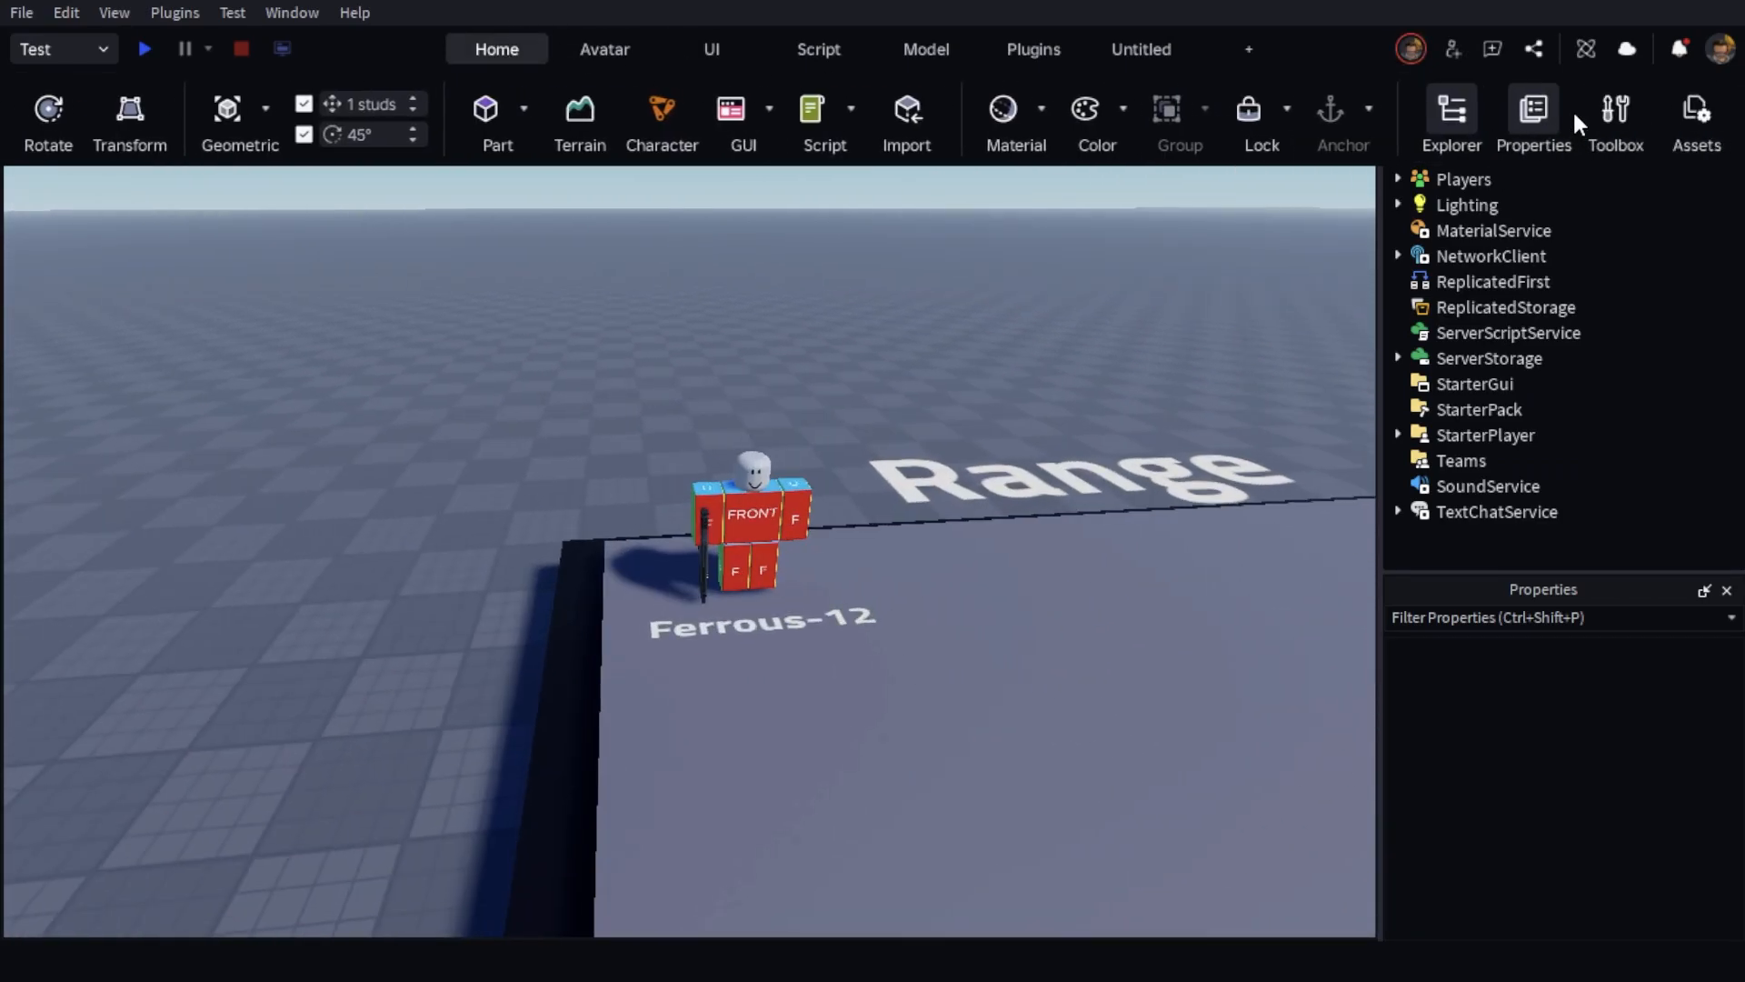
click(1594, 118)
right_drag(788, 192, 15, 70)
click(46, 125)
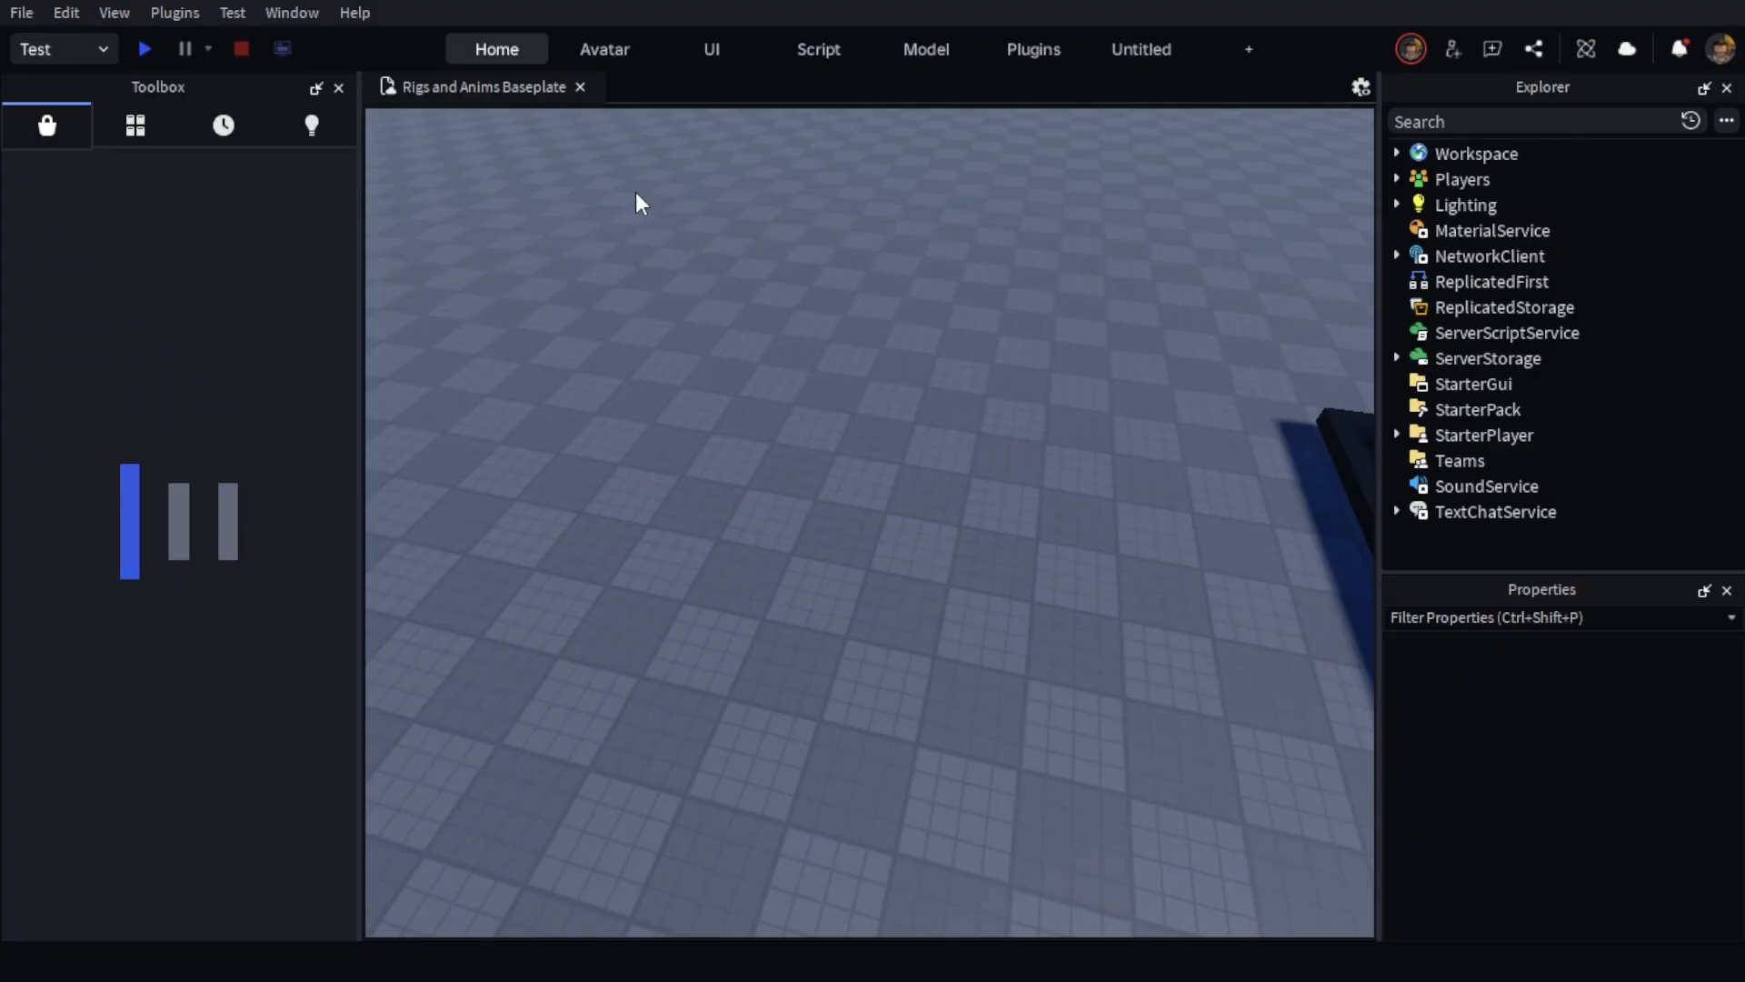
right_drag(636, 203, 775, 192)
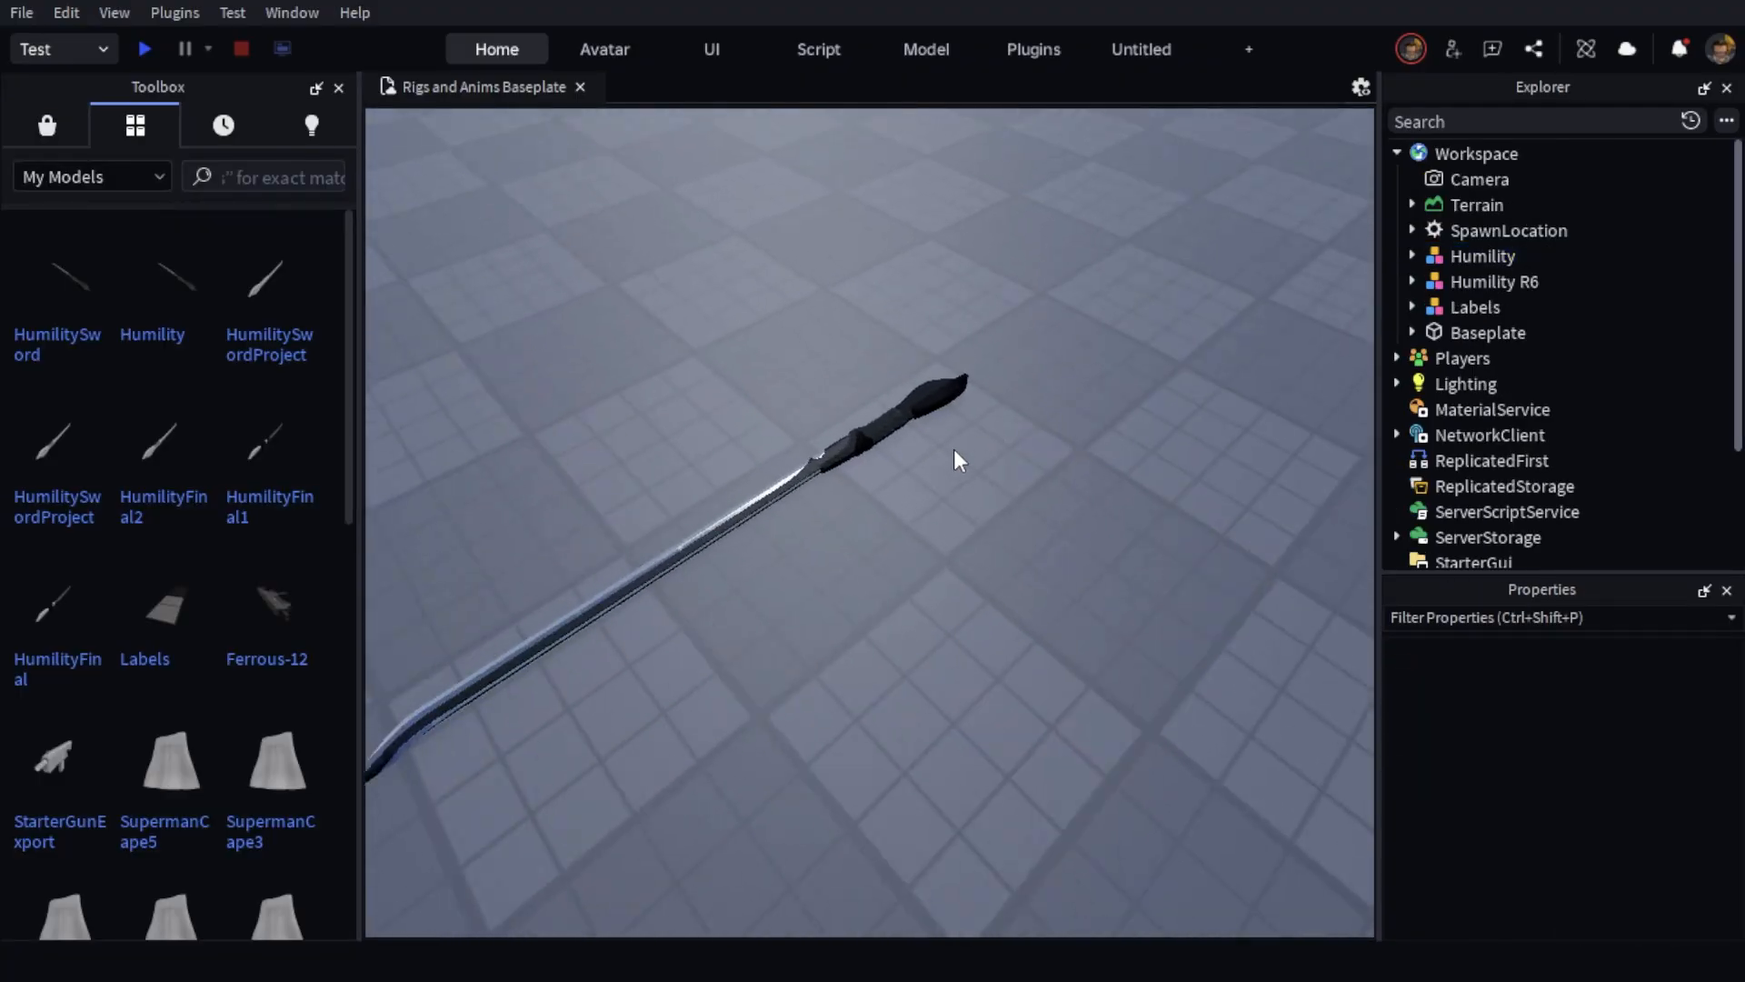
click(844, 438)
right_drag(843, 438, 1009, 452)
scroll(1008, 452, up, 3)
scroll(1009, 451, down, 5)
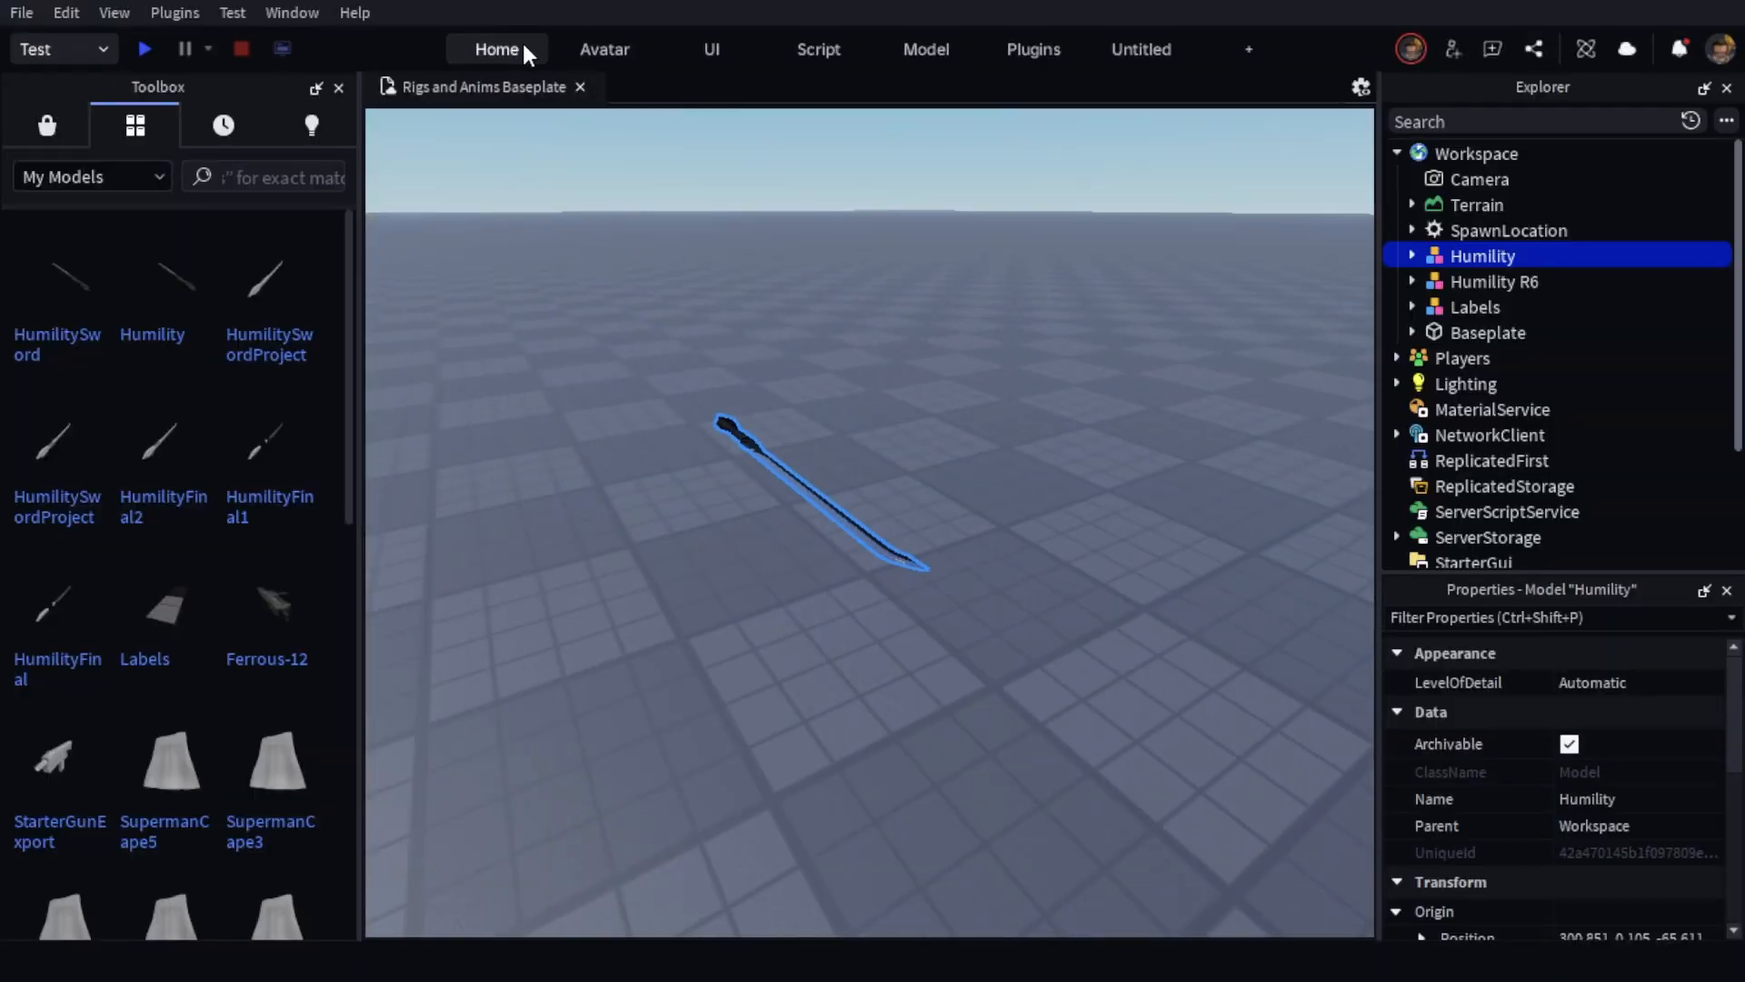
Rotate the inserted Humility sword on the baseplate with the Rotate tool
click(496, 49)
scroll(1023, 110, left, 3)
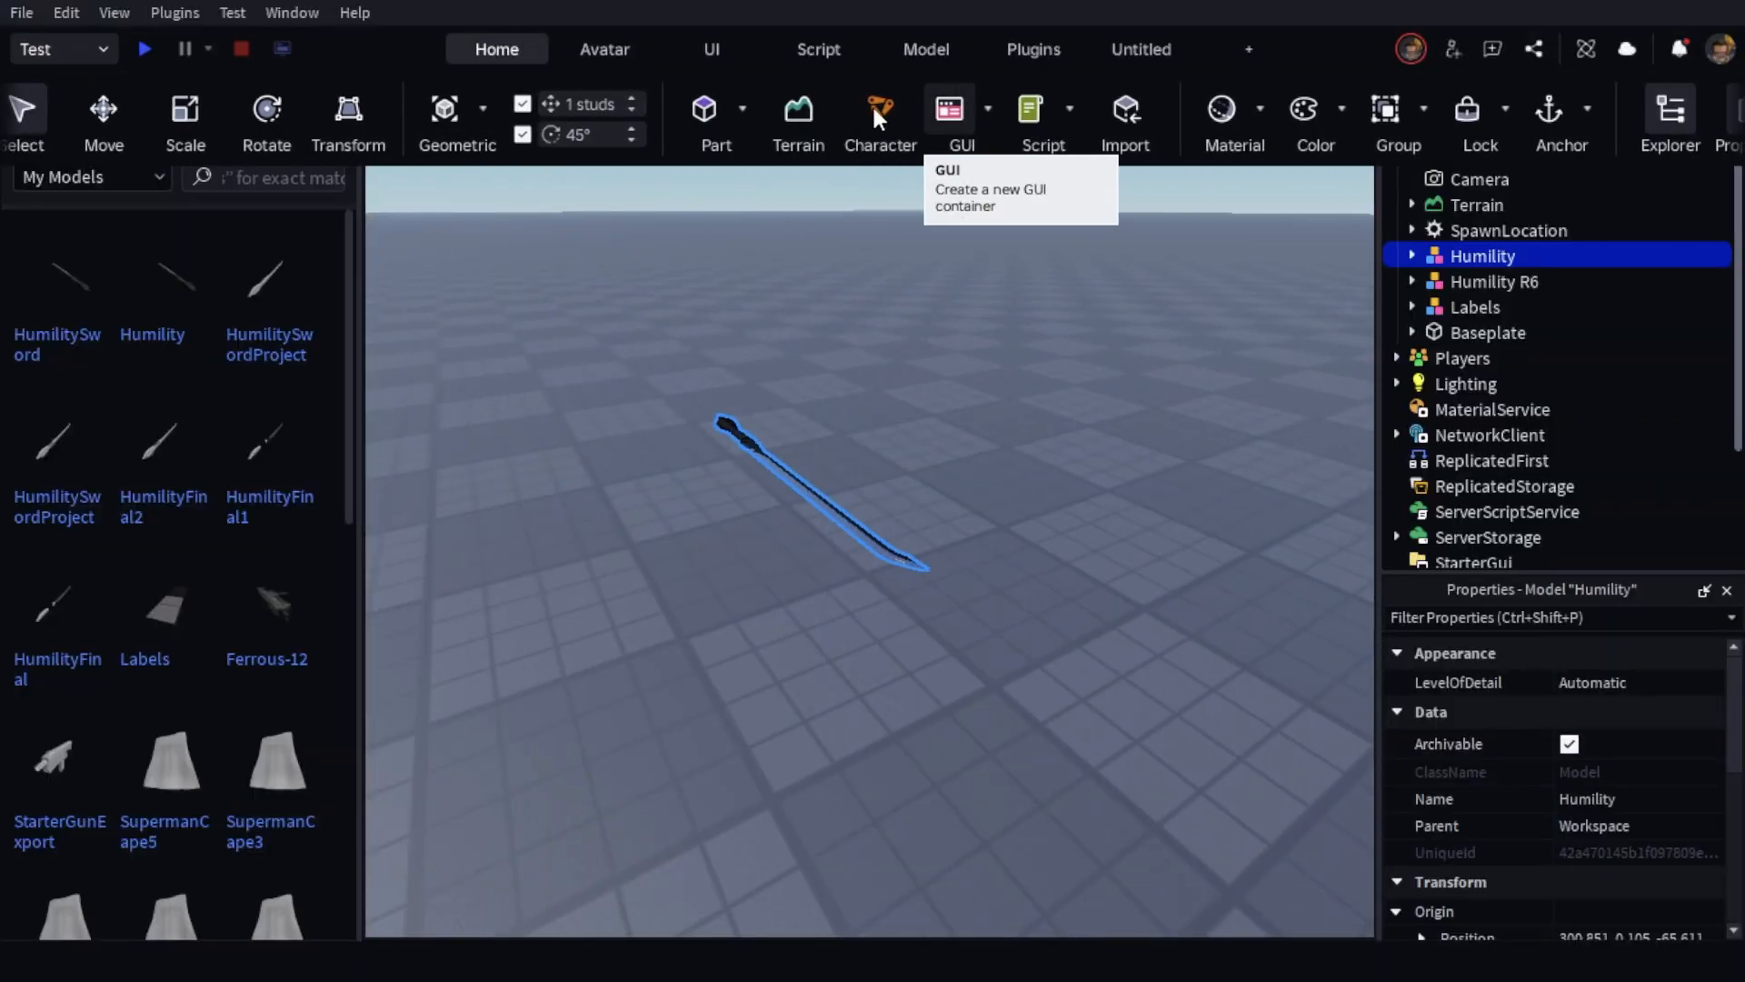
right_drag(448, 201, 500, 3)
Insert a TemplateR6 preset rig near the Humility sword with the Character Inserter plugin
click(601, 47)
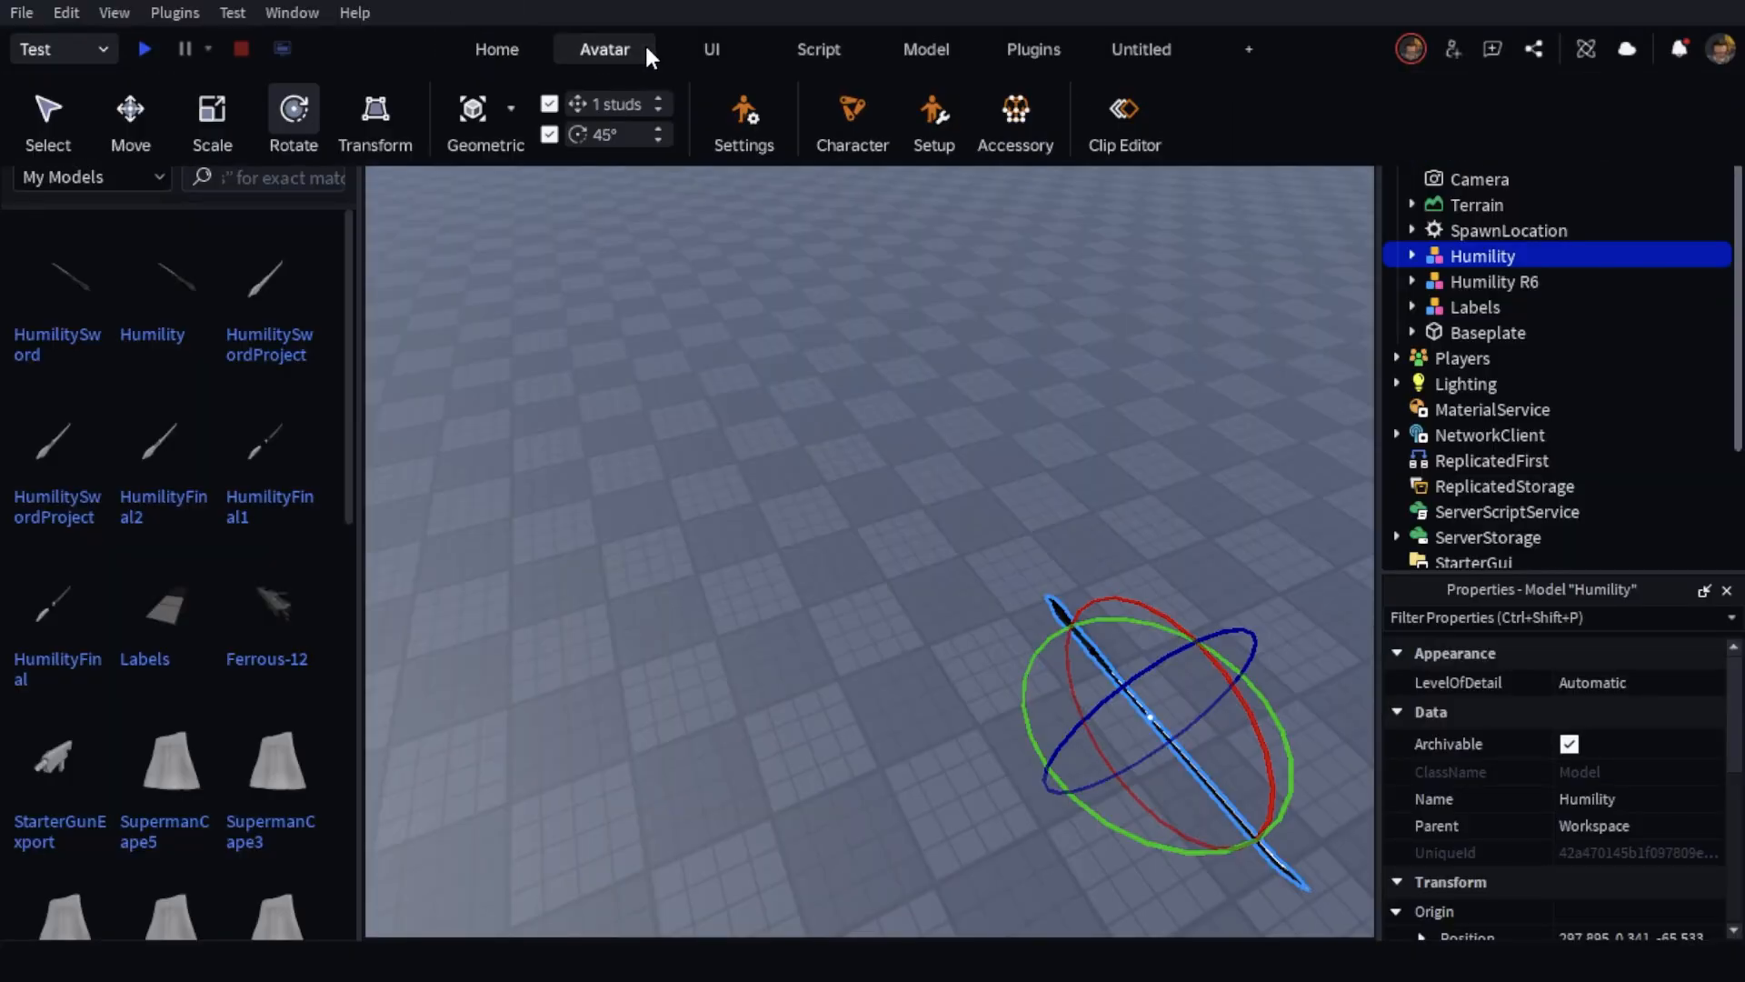
click(1018, 45)
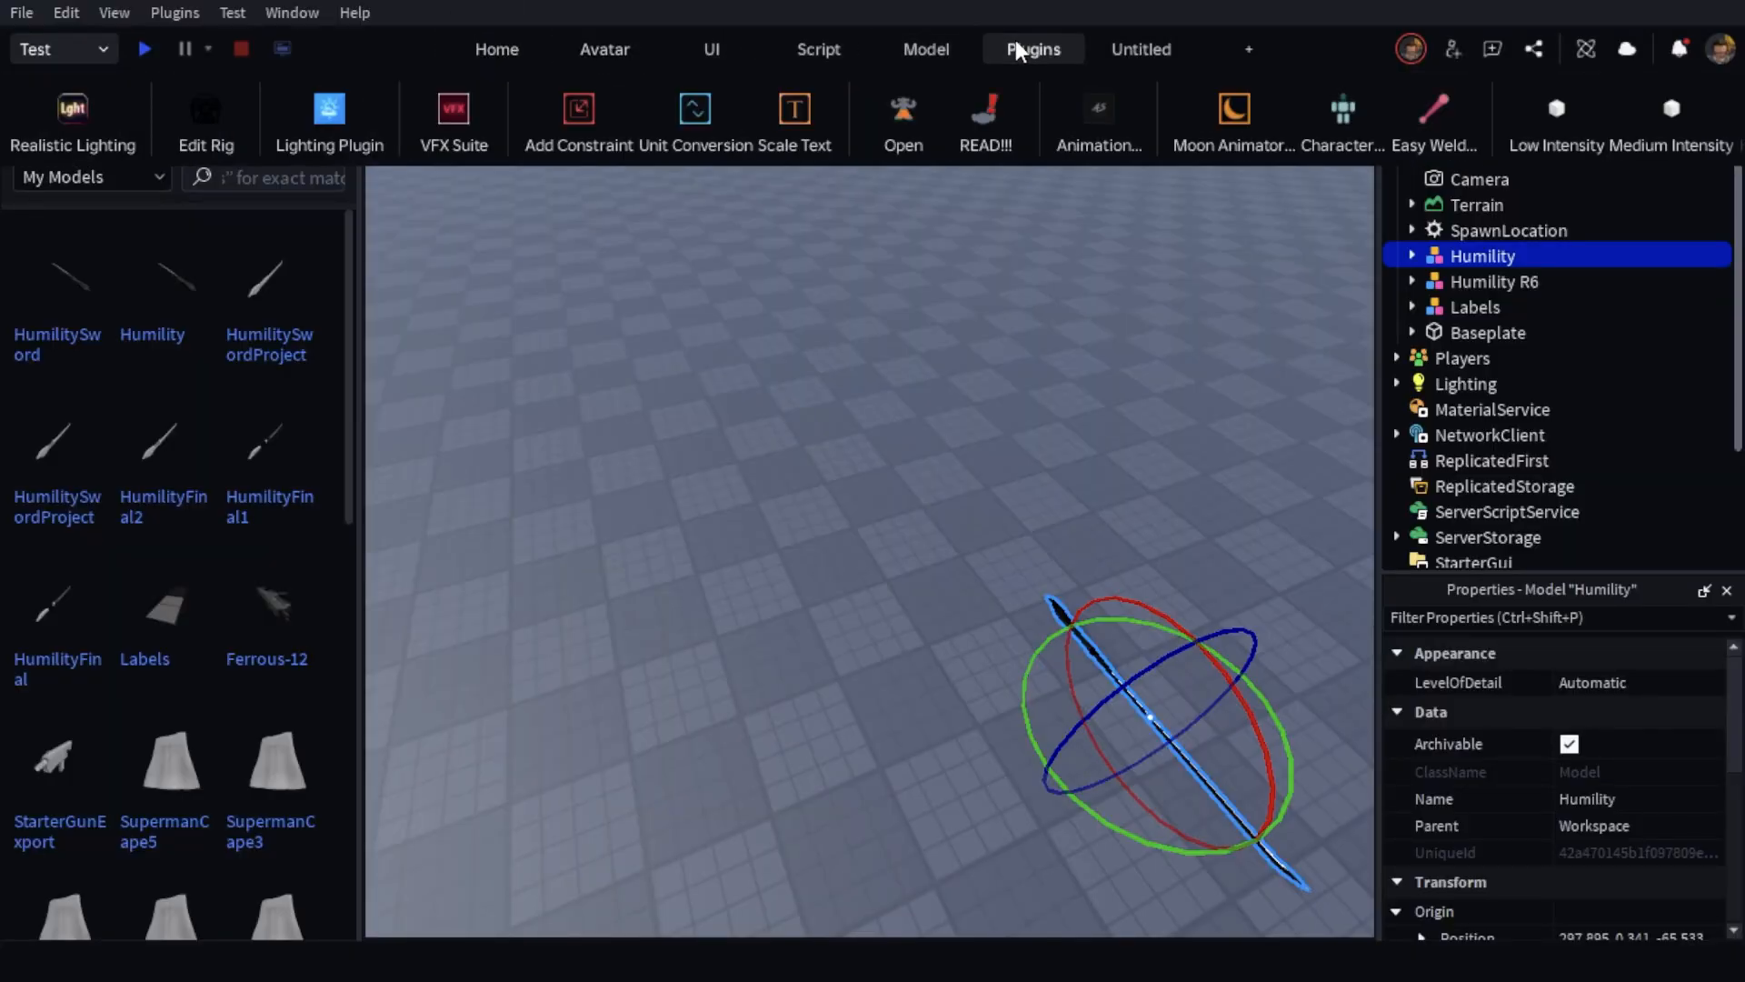
click(1343, 111)
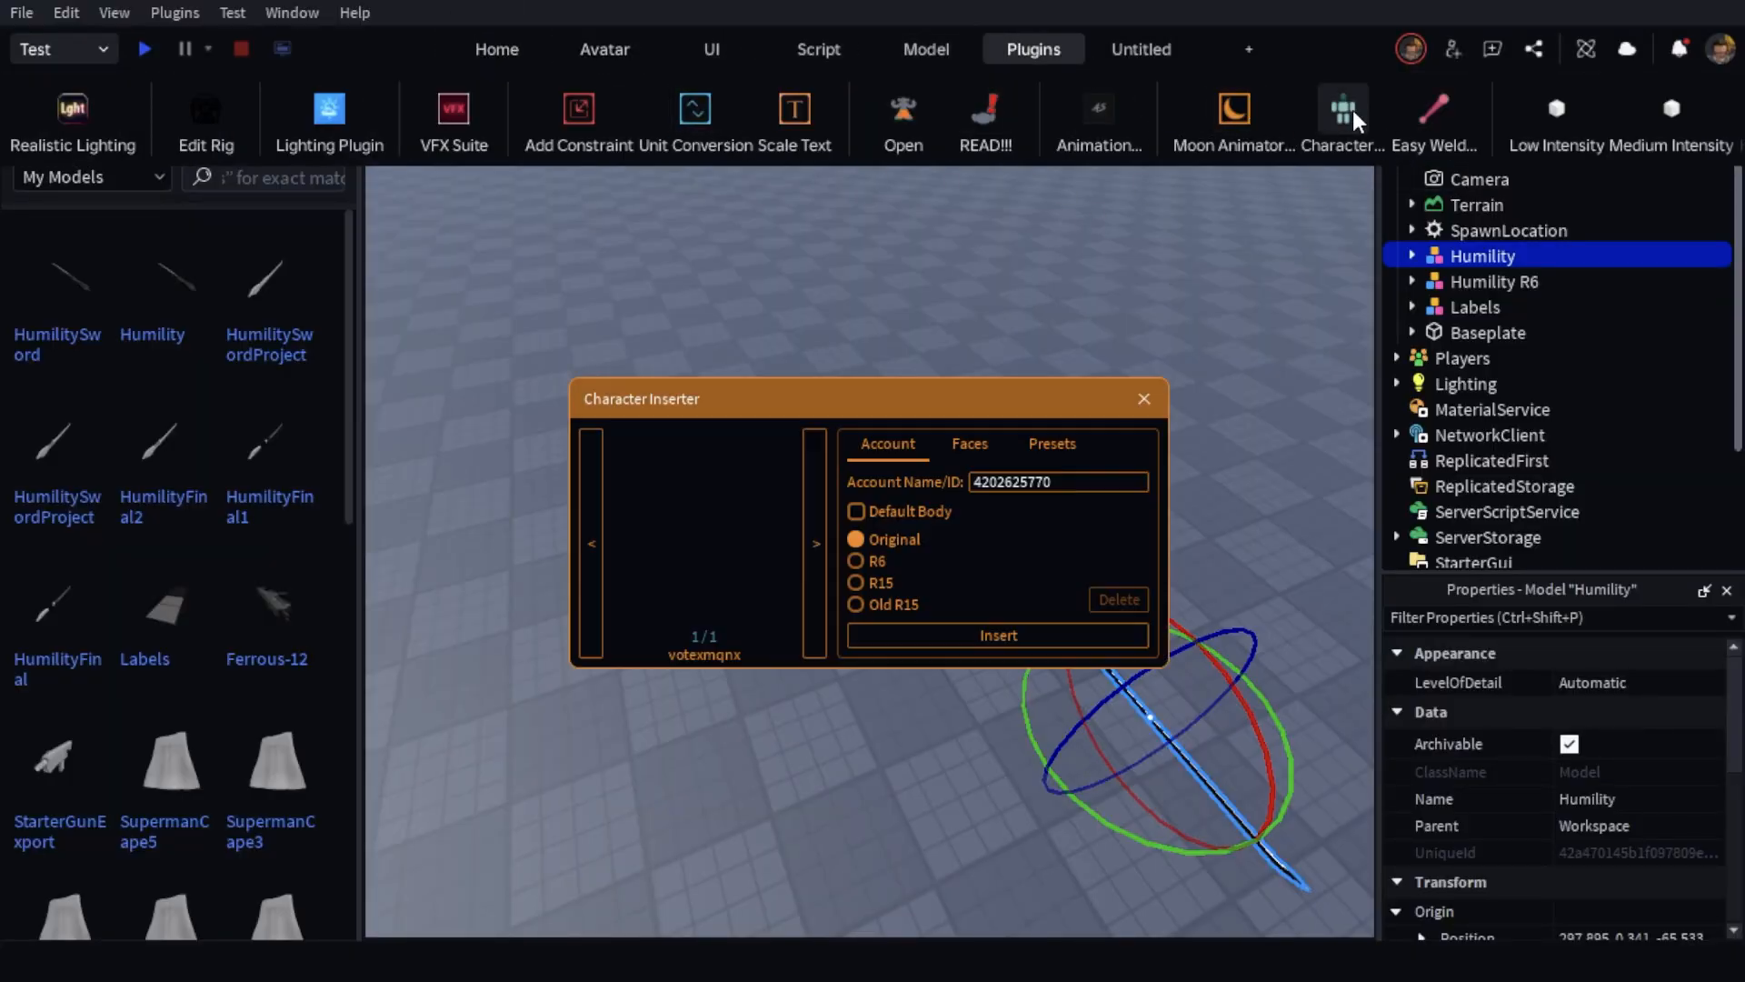
click(1052, 445)
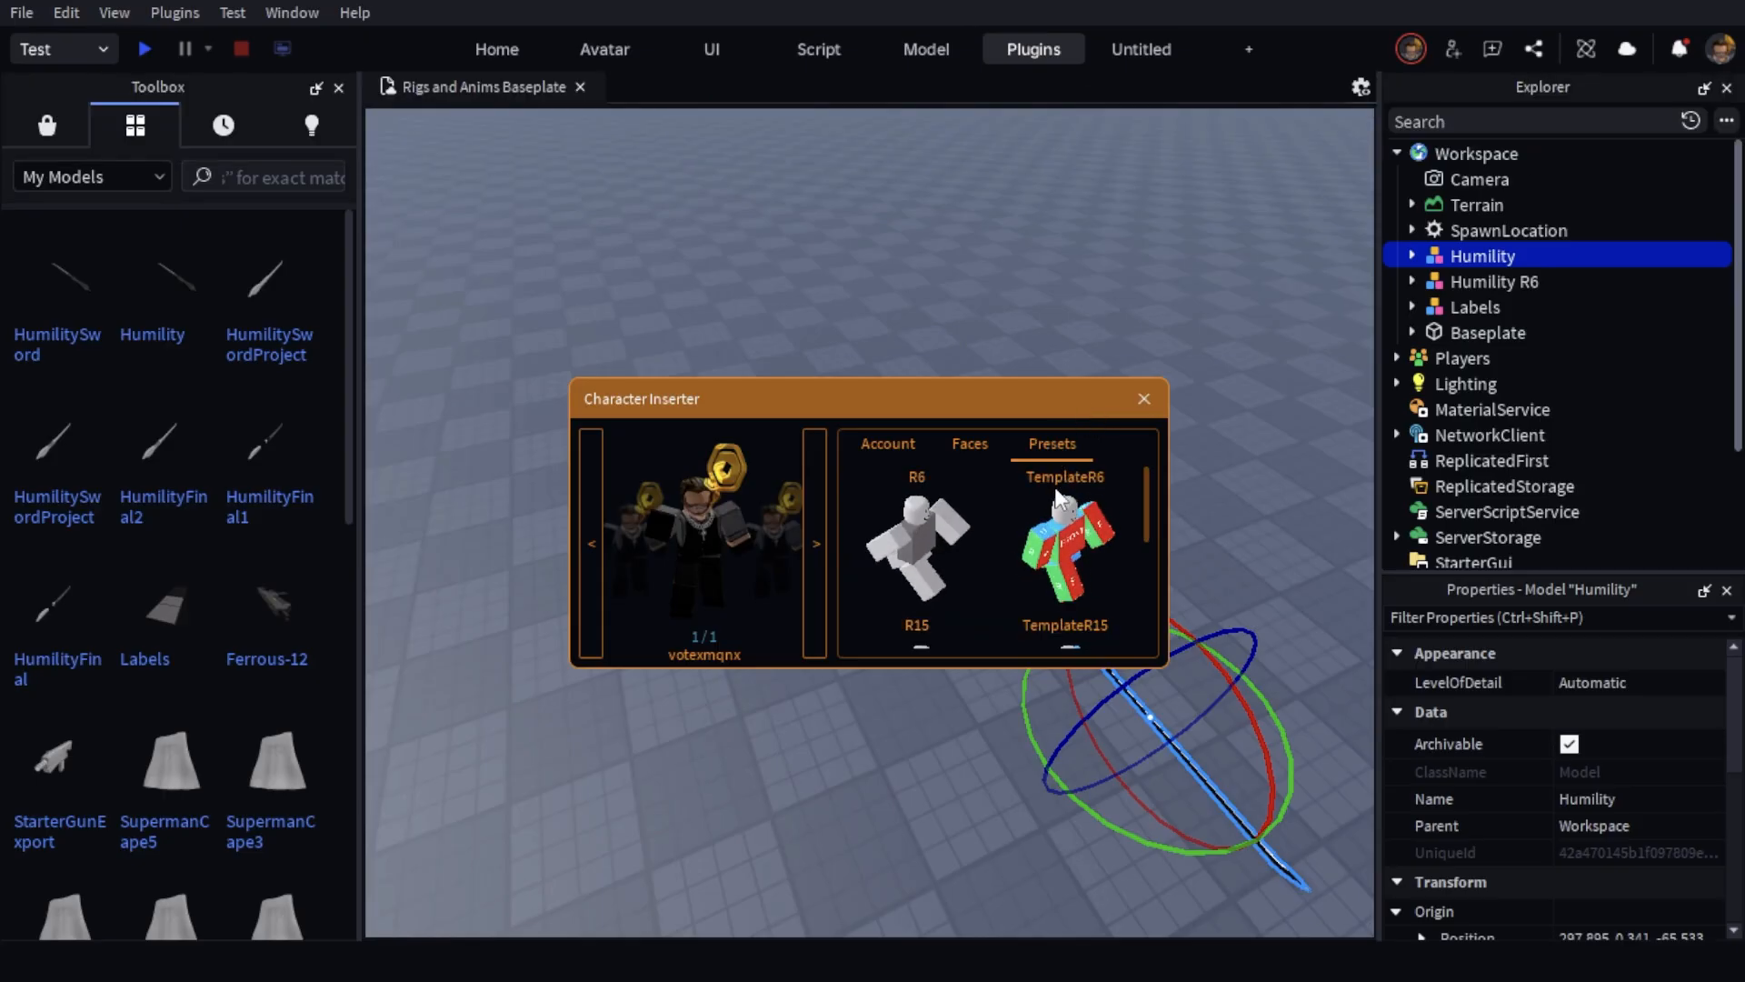
click(1057, 498)
click(1149, 399)
drag(1111, 514, 986, 612)
right_drag(985, 611, 951, 522)
Scale the Humility sword to suit the size of the TemplateR6 rig
click(952, 518)
drag(807, 543, 874, 328)
click(515, 53)
click(215, 116)
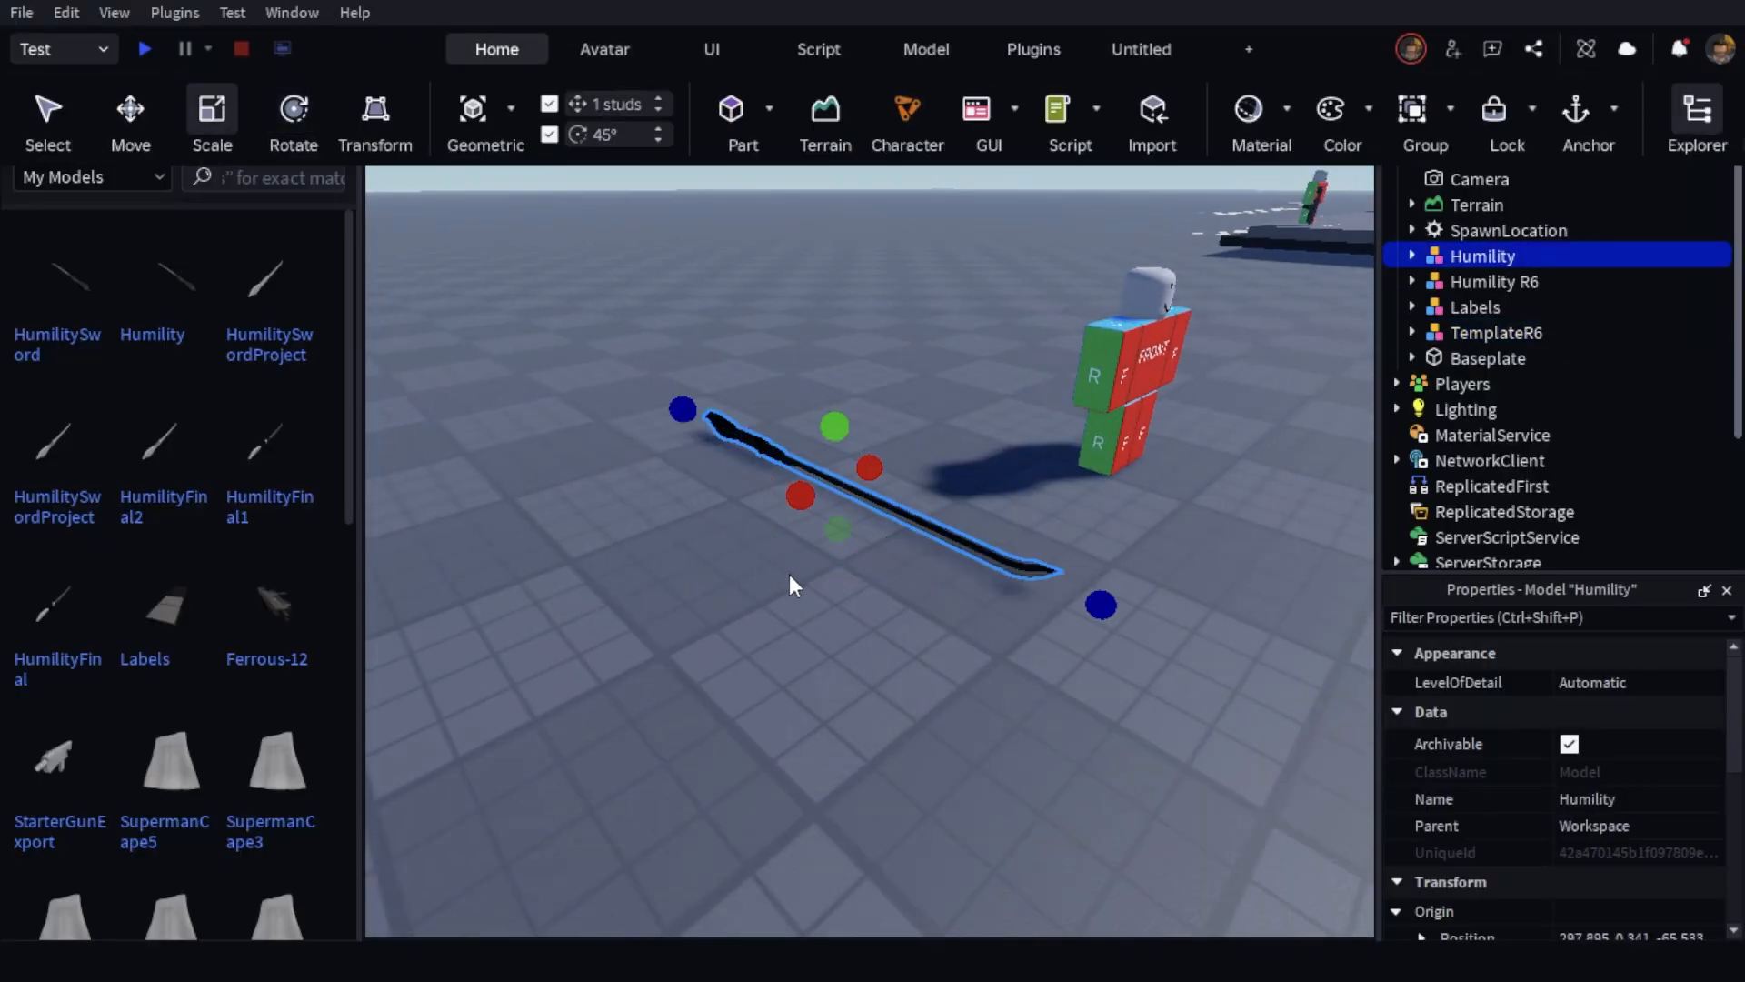
drag(832, 424, 818, 459)
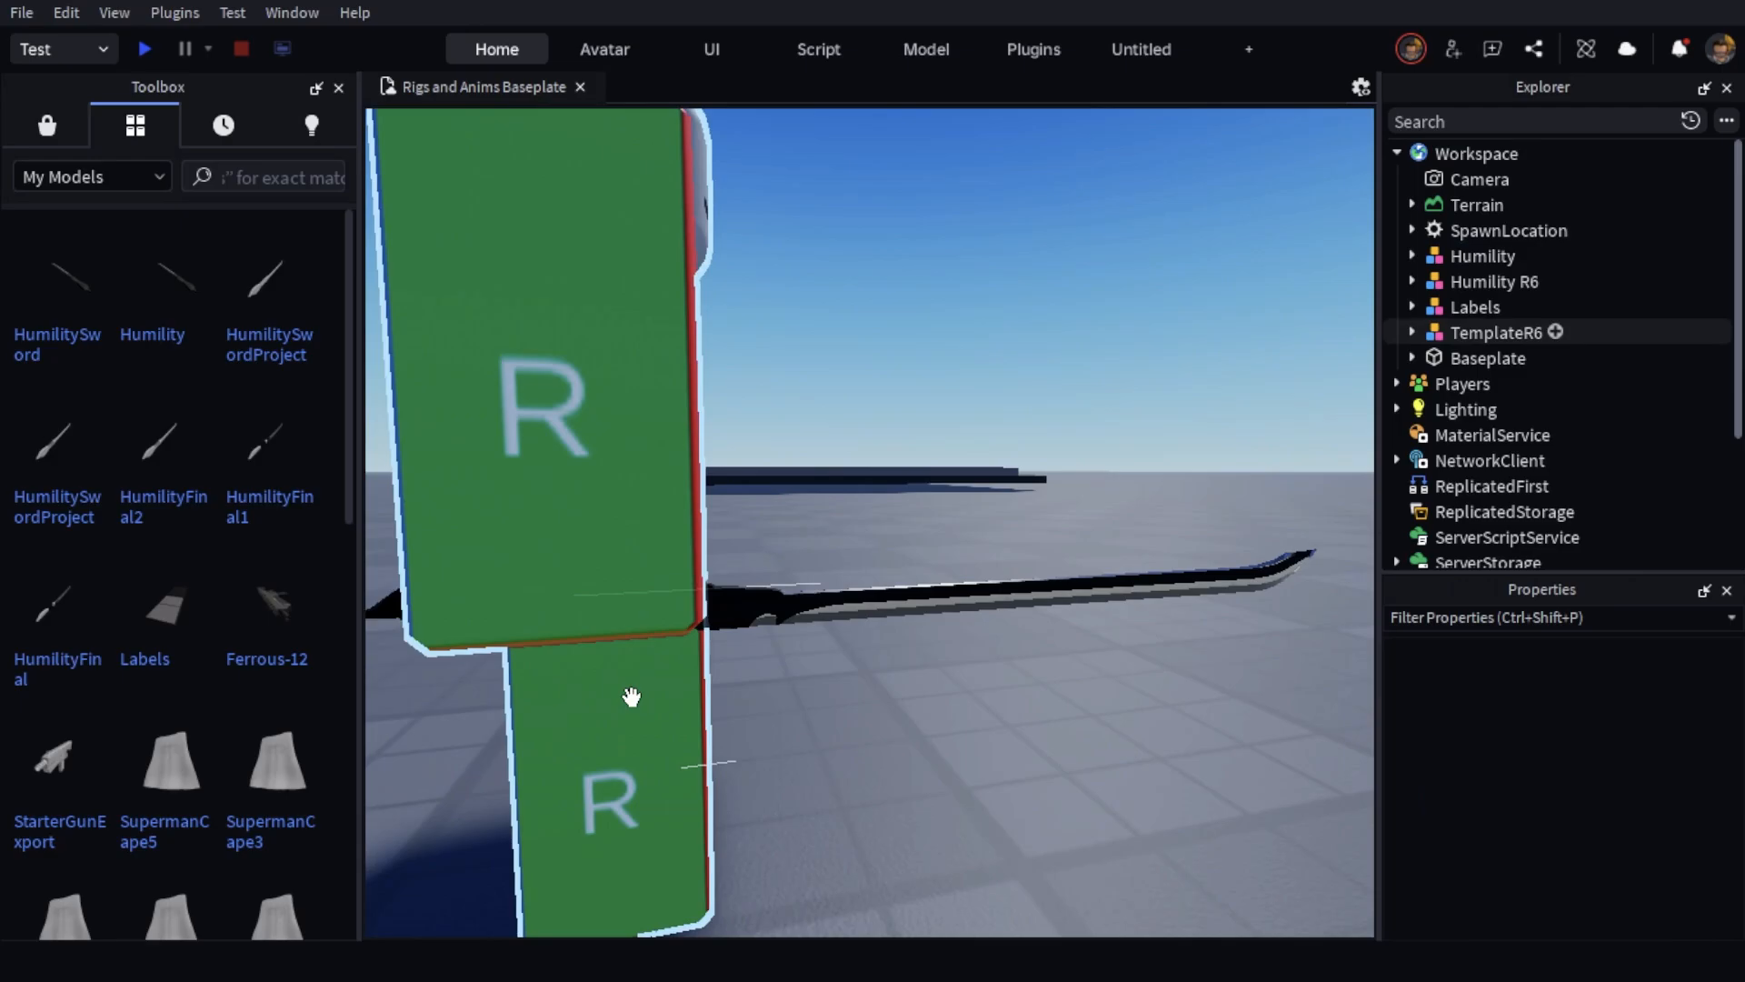
Insert a new Part into the Humility sword model
right_drag(630, 698, 631, 699)
click(902, 605)
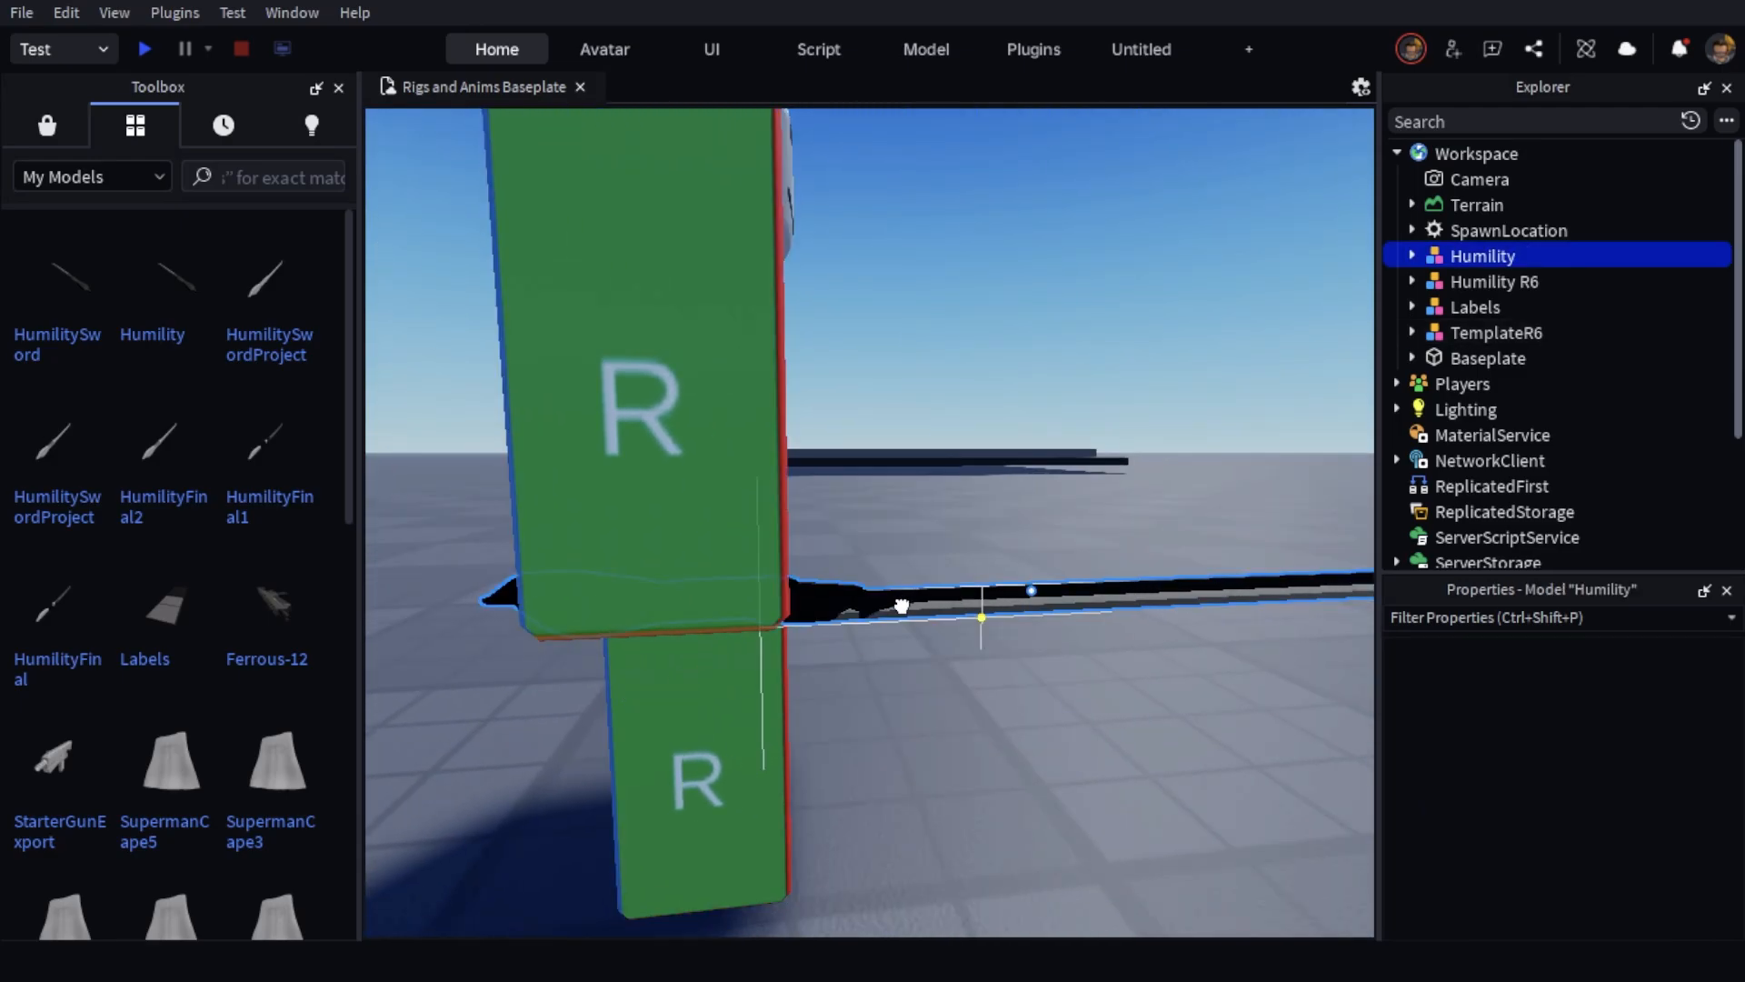
click(1412, 255)
click(1529, 255)
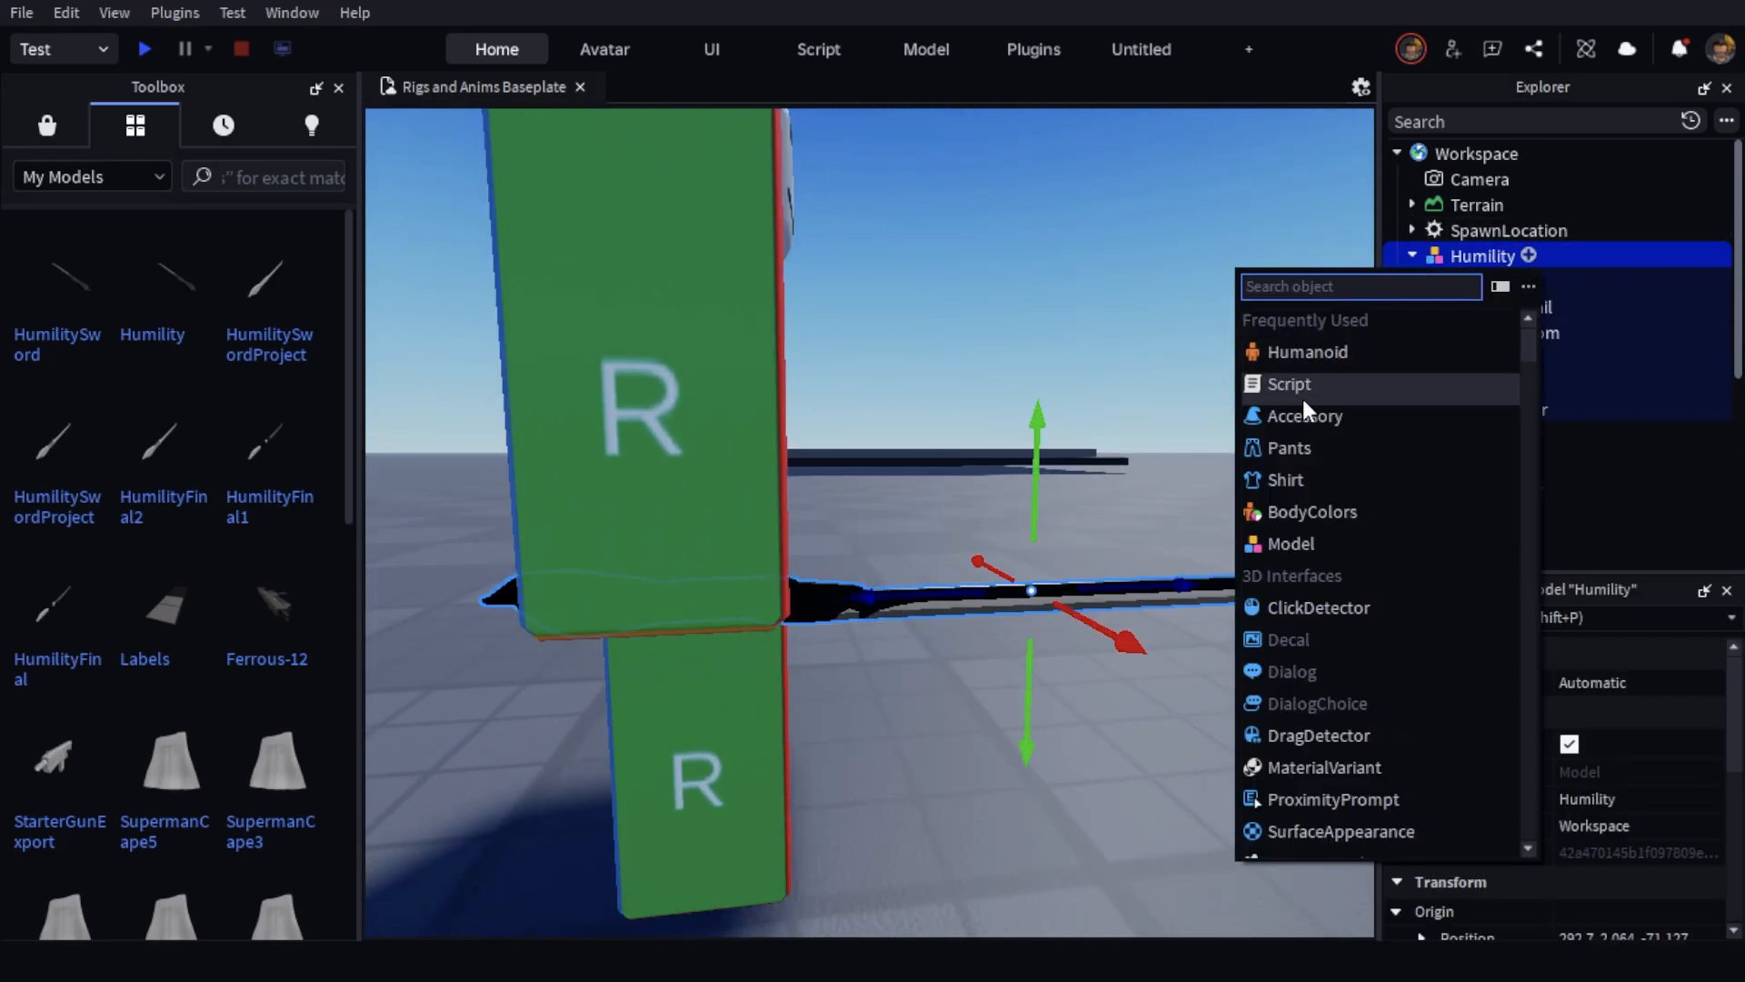
text(part)
key(Return)
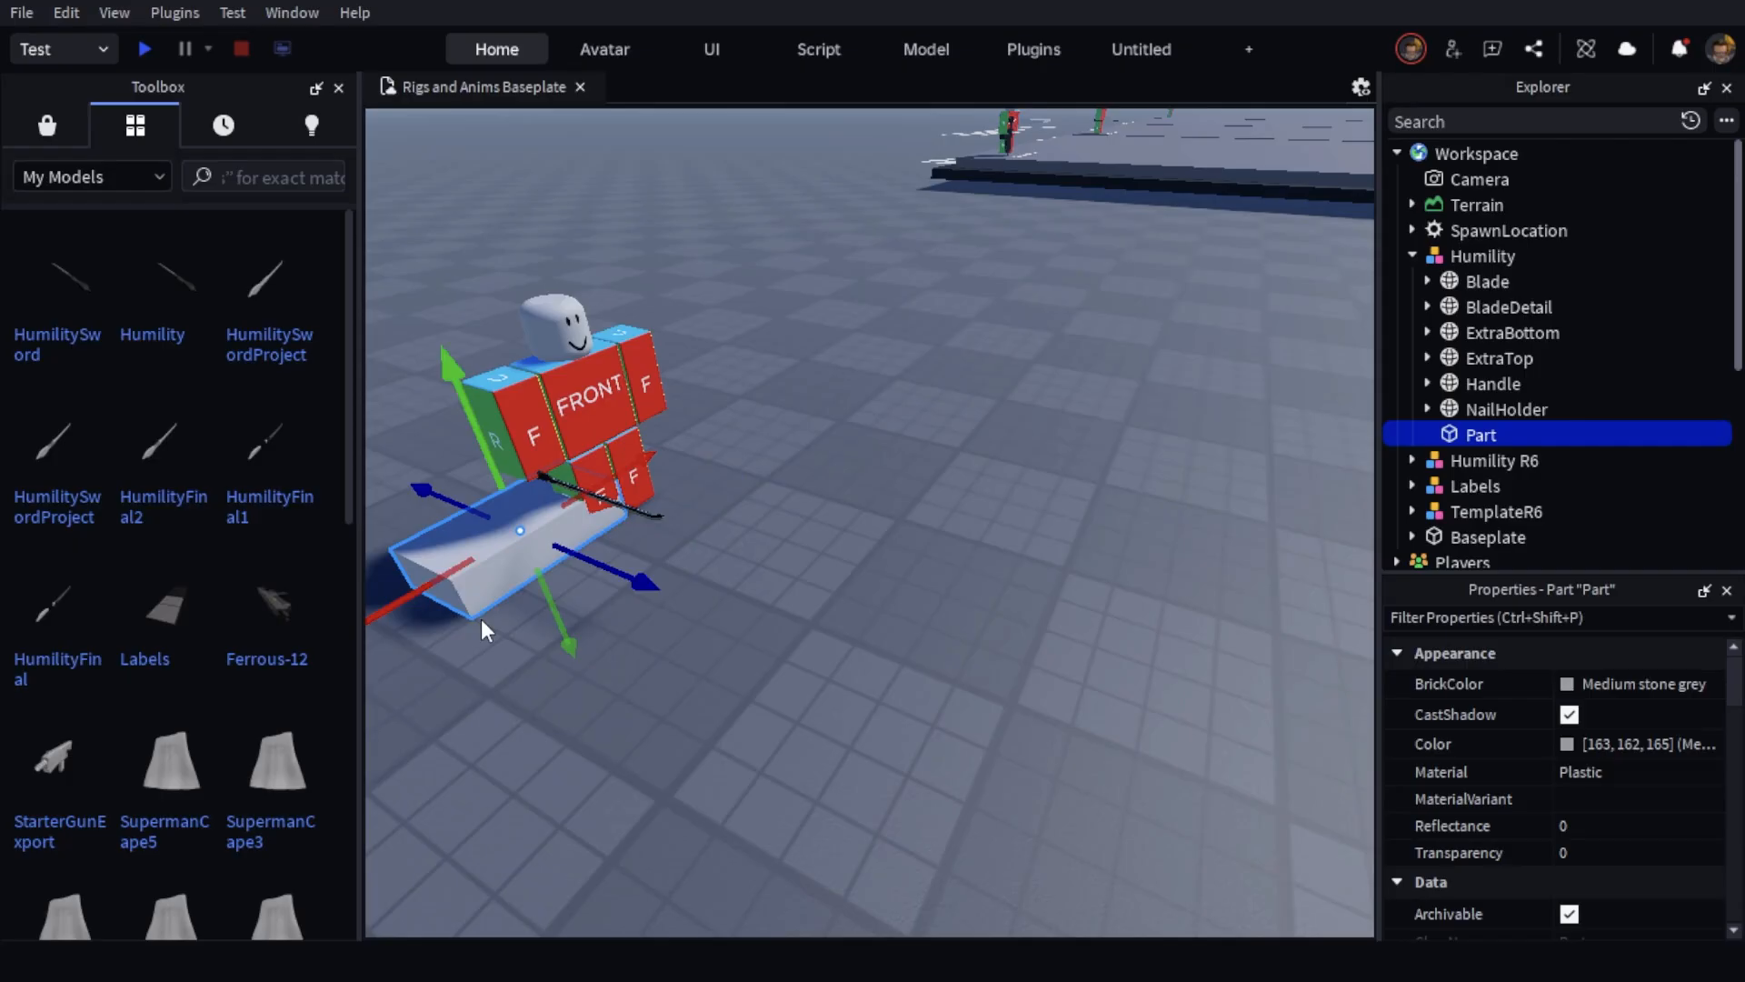
Shorten the new part's long side with the Scale tool, bringing it in towards the sword's grip
right_drag(614, 532, 680, 525)
click(487, 46)
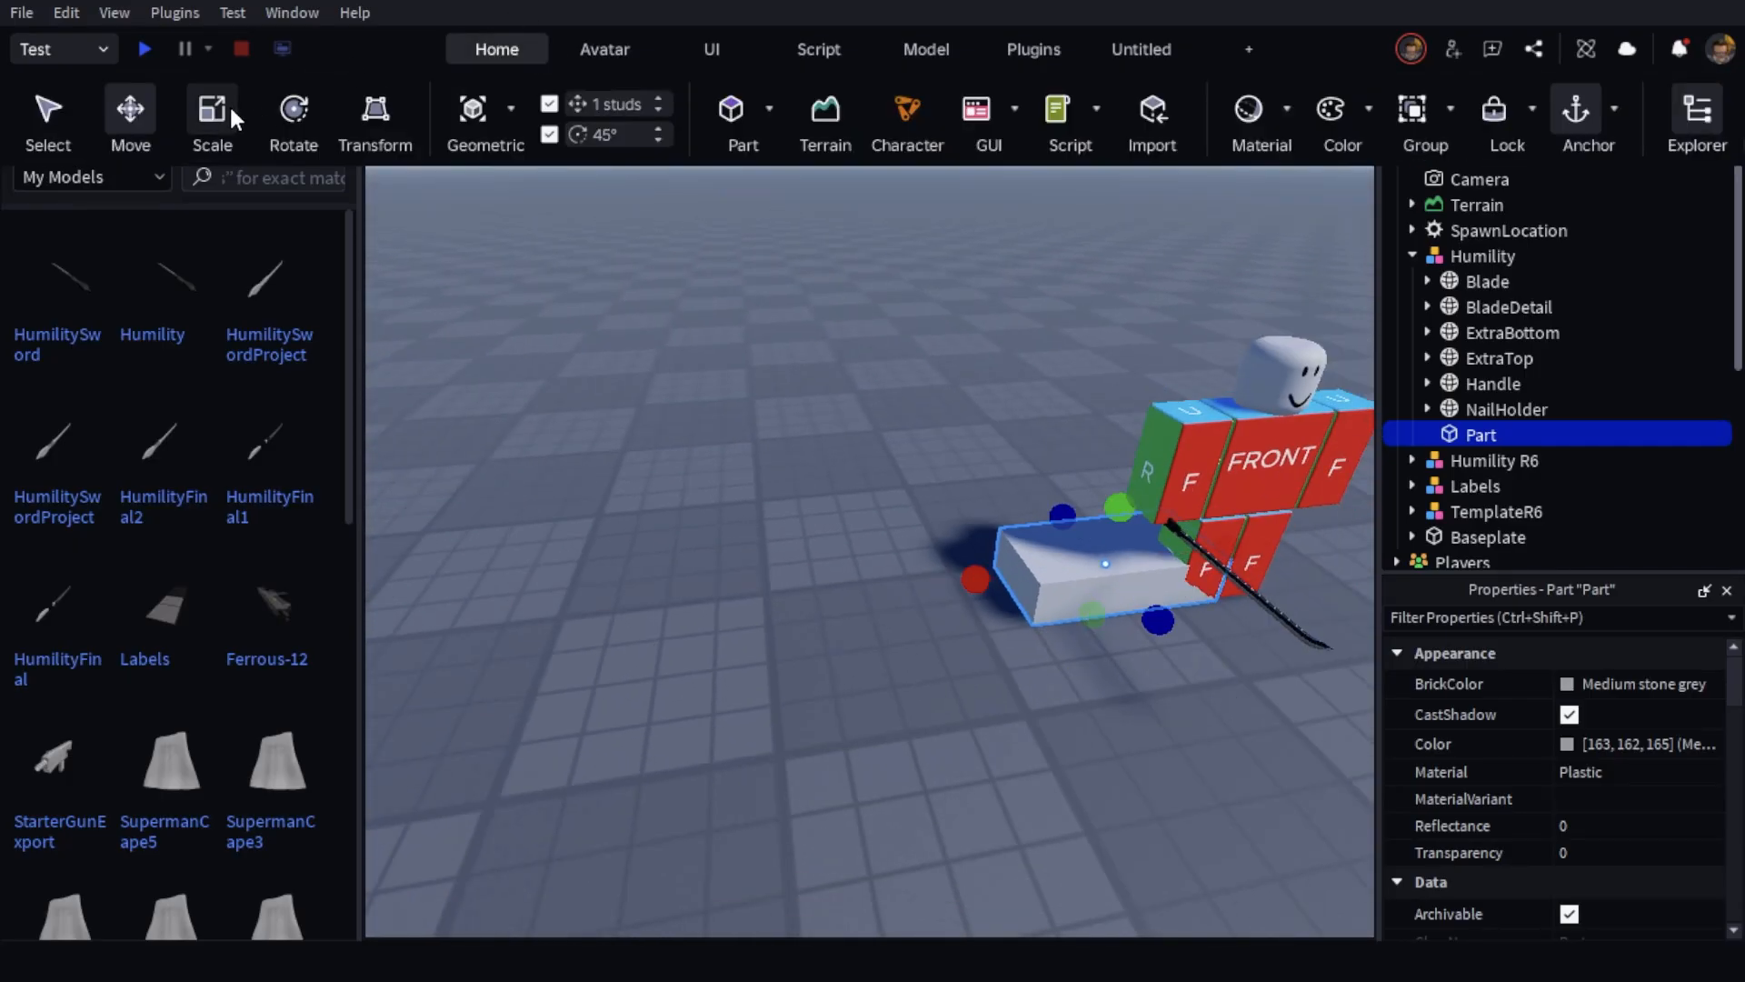
click(229, 104)
scroll(956, 631, up, 5)
drag(725, 584, 797, 618)
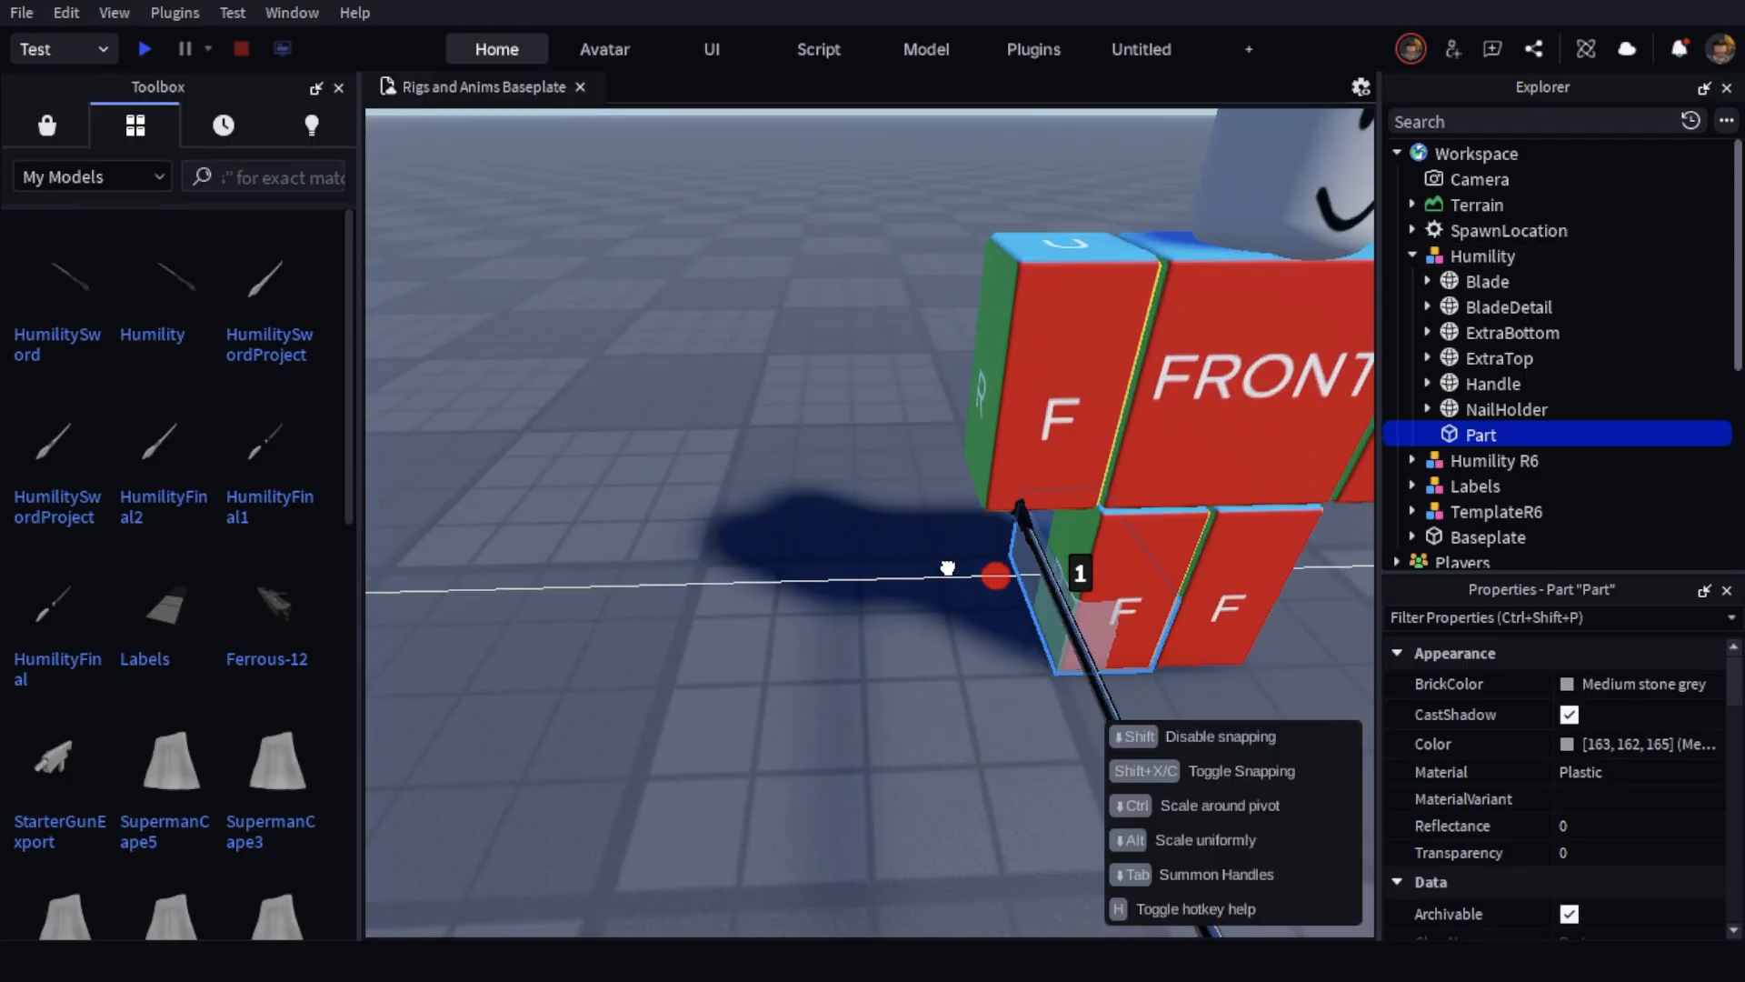
key(w)
key(d)
key(s)
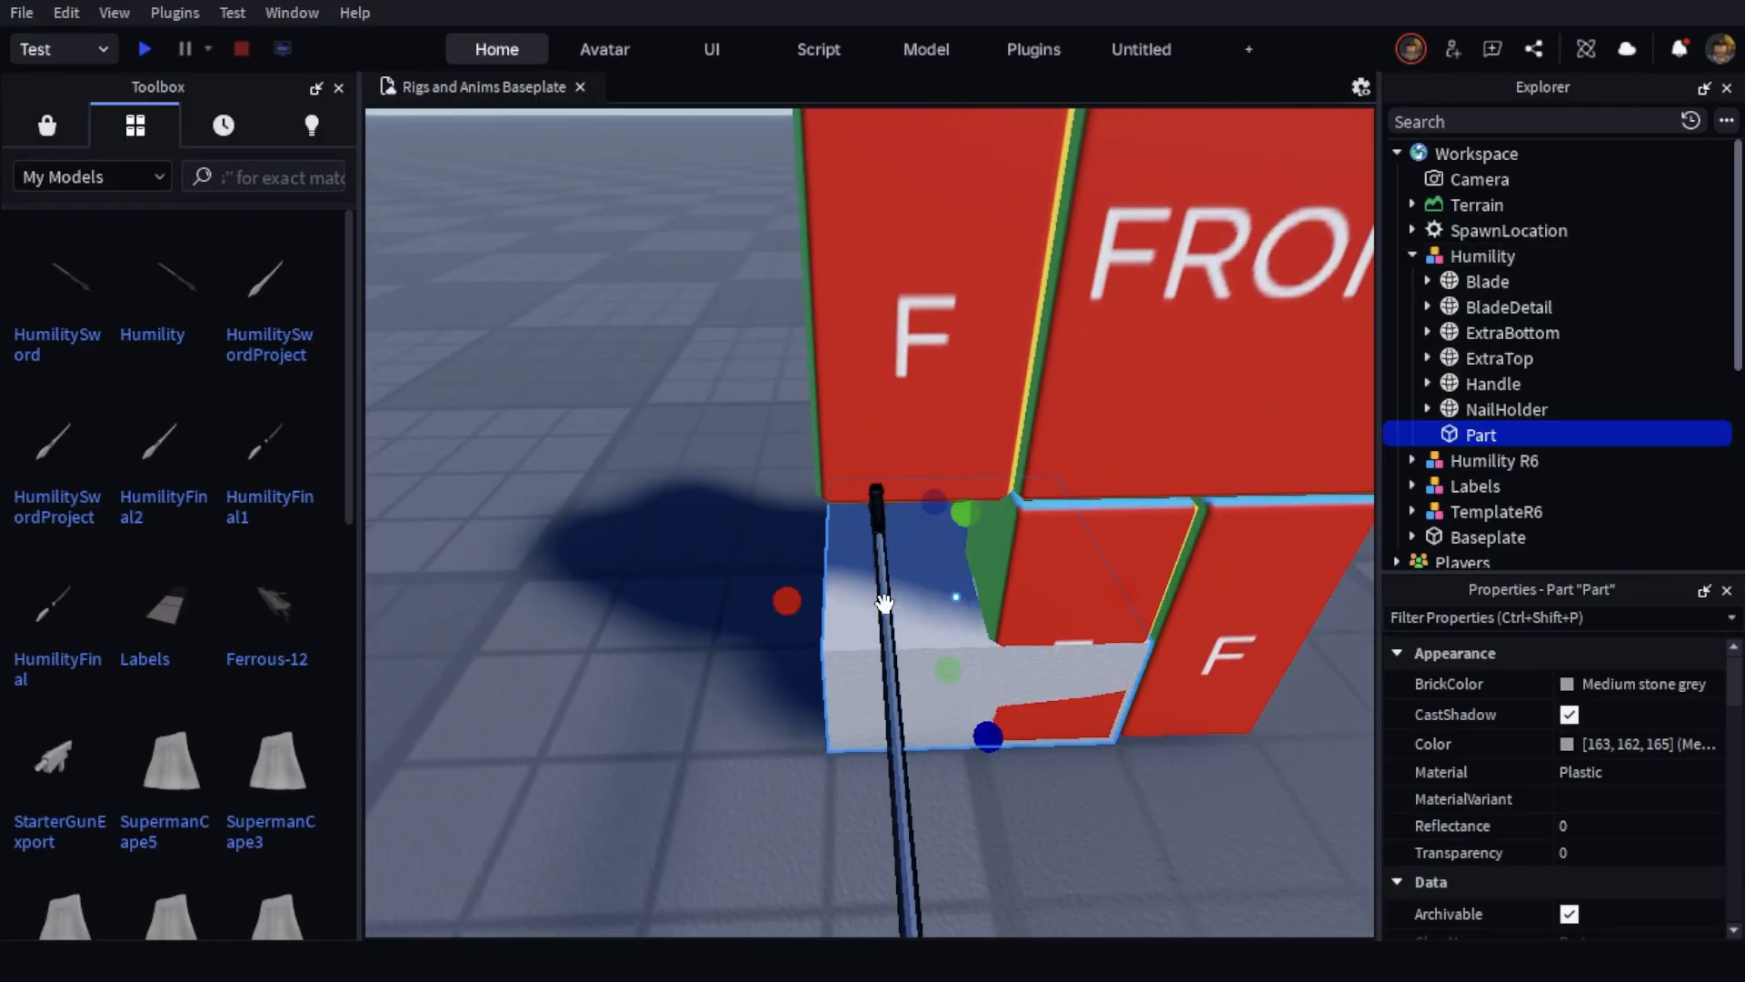
Scale the part's width and height down without snapping until it fits closely around the sword's grip at the rig's right hand
key(d)
key(a)
shift+drag(1028, 604, 969, 619)
key(a)
right_drag(969, 619, 1020, 585)
shift+drag(927, 518, 914, 312)
click(1103, 569)
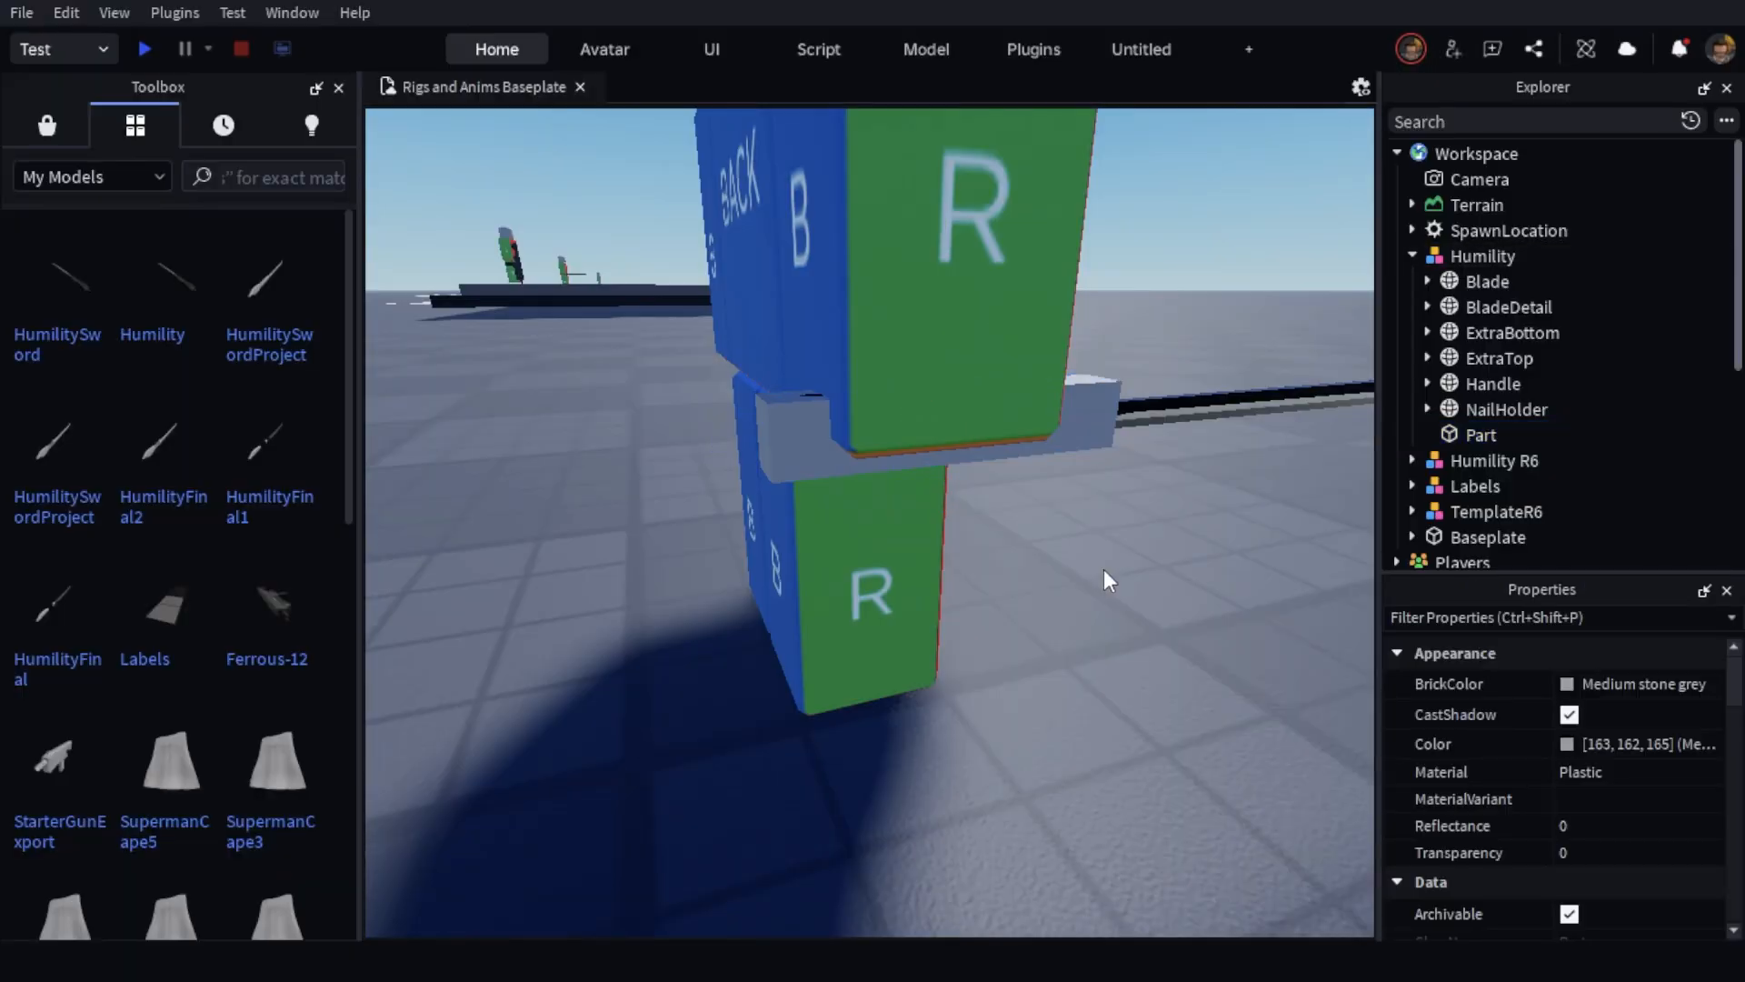
key(d)
right_drag(1103, 569, 1104, 569)
key(a)
key(d)
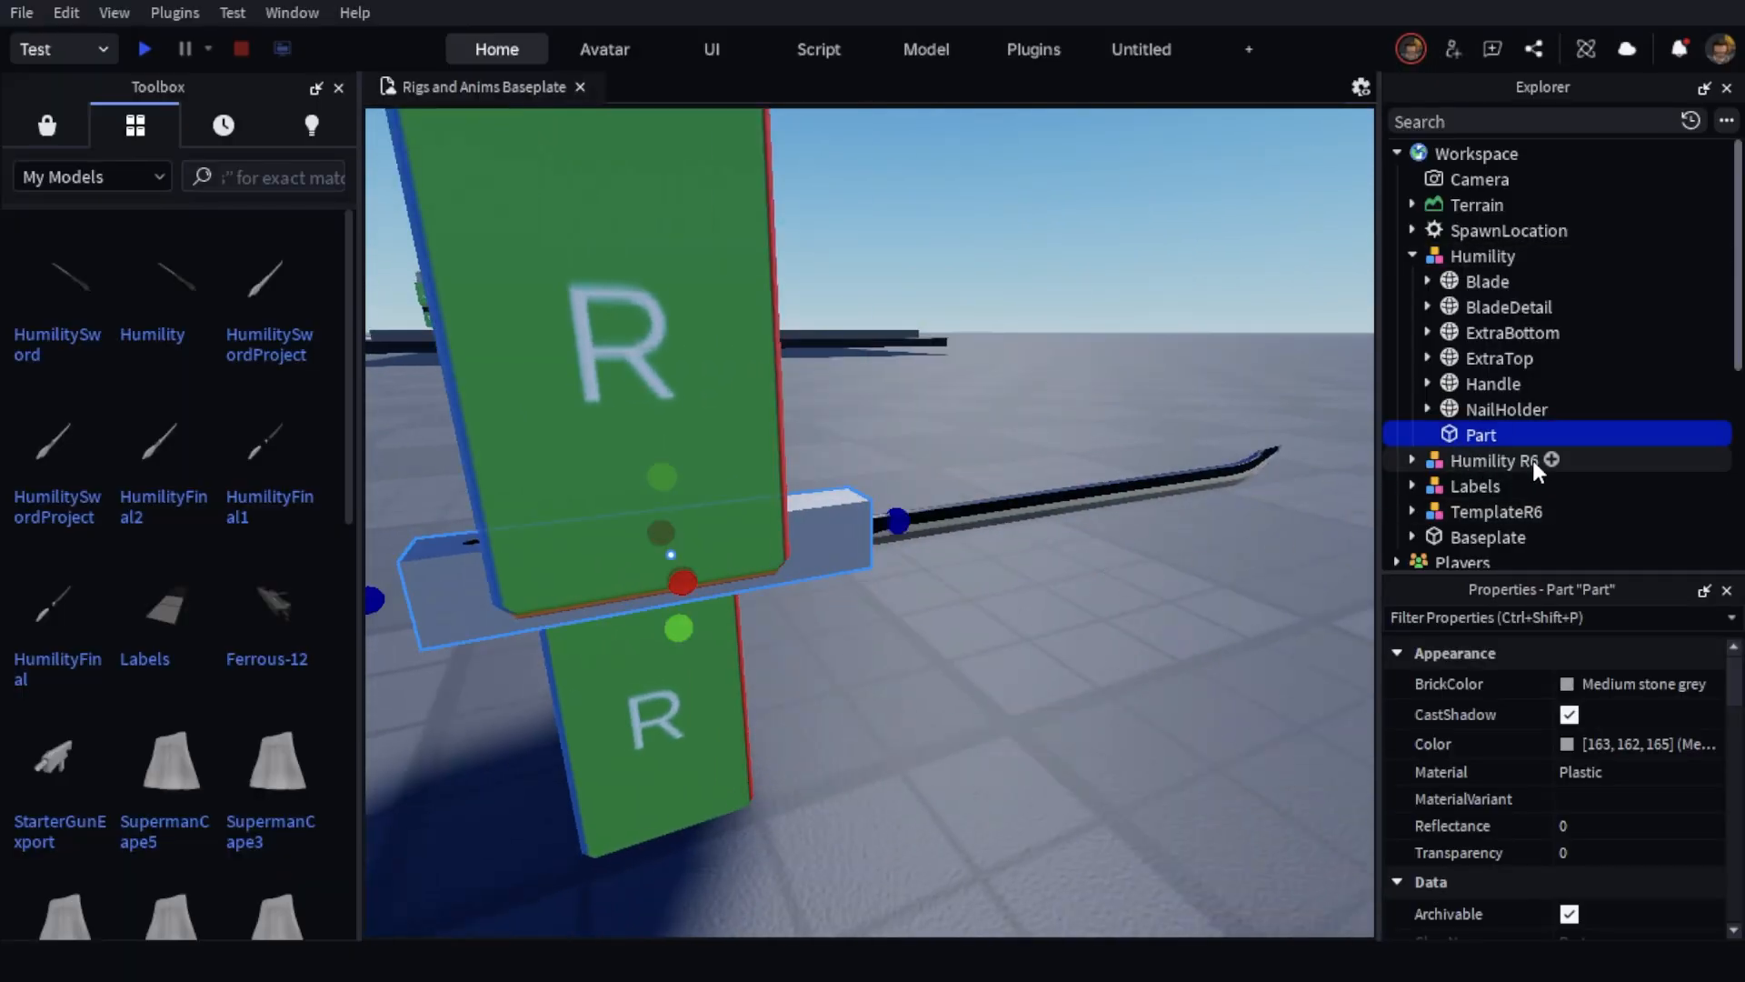
Rename the new part as Handle and set its transparency to 0.5
key(F2)
text(Handle)
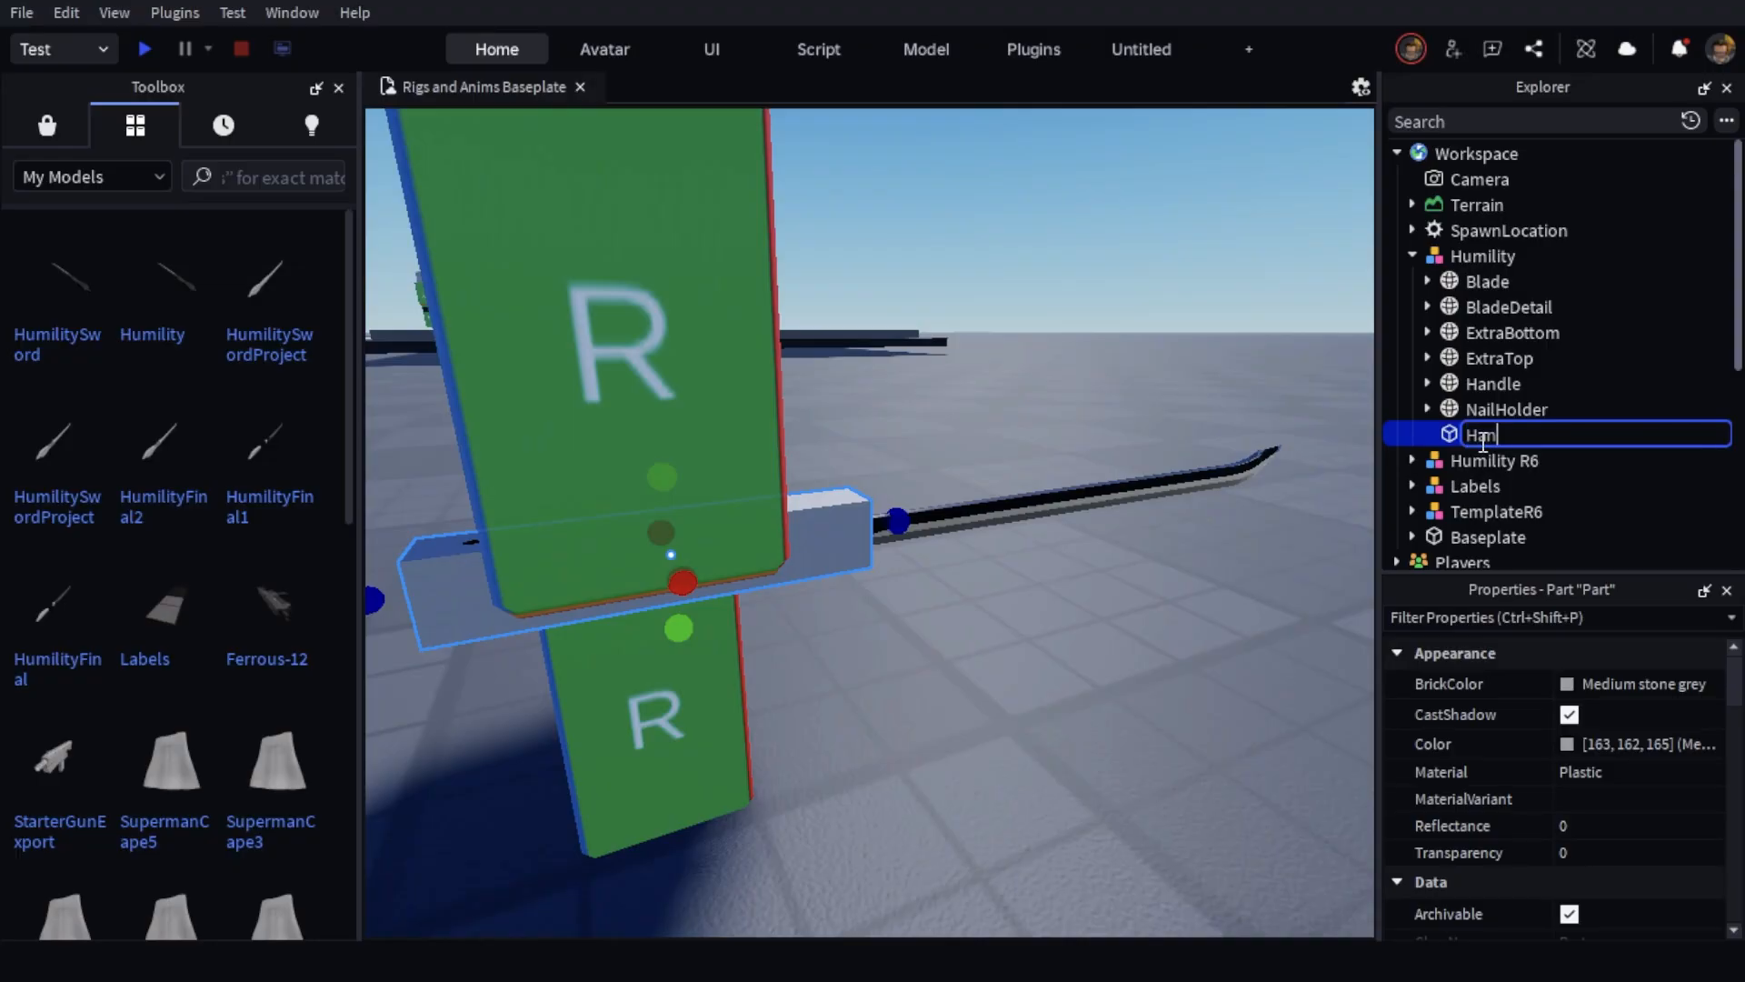
key(Return)
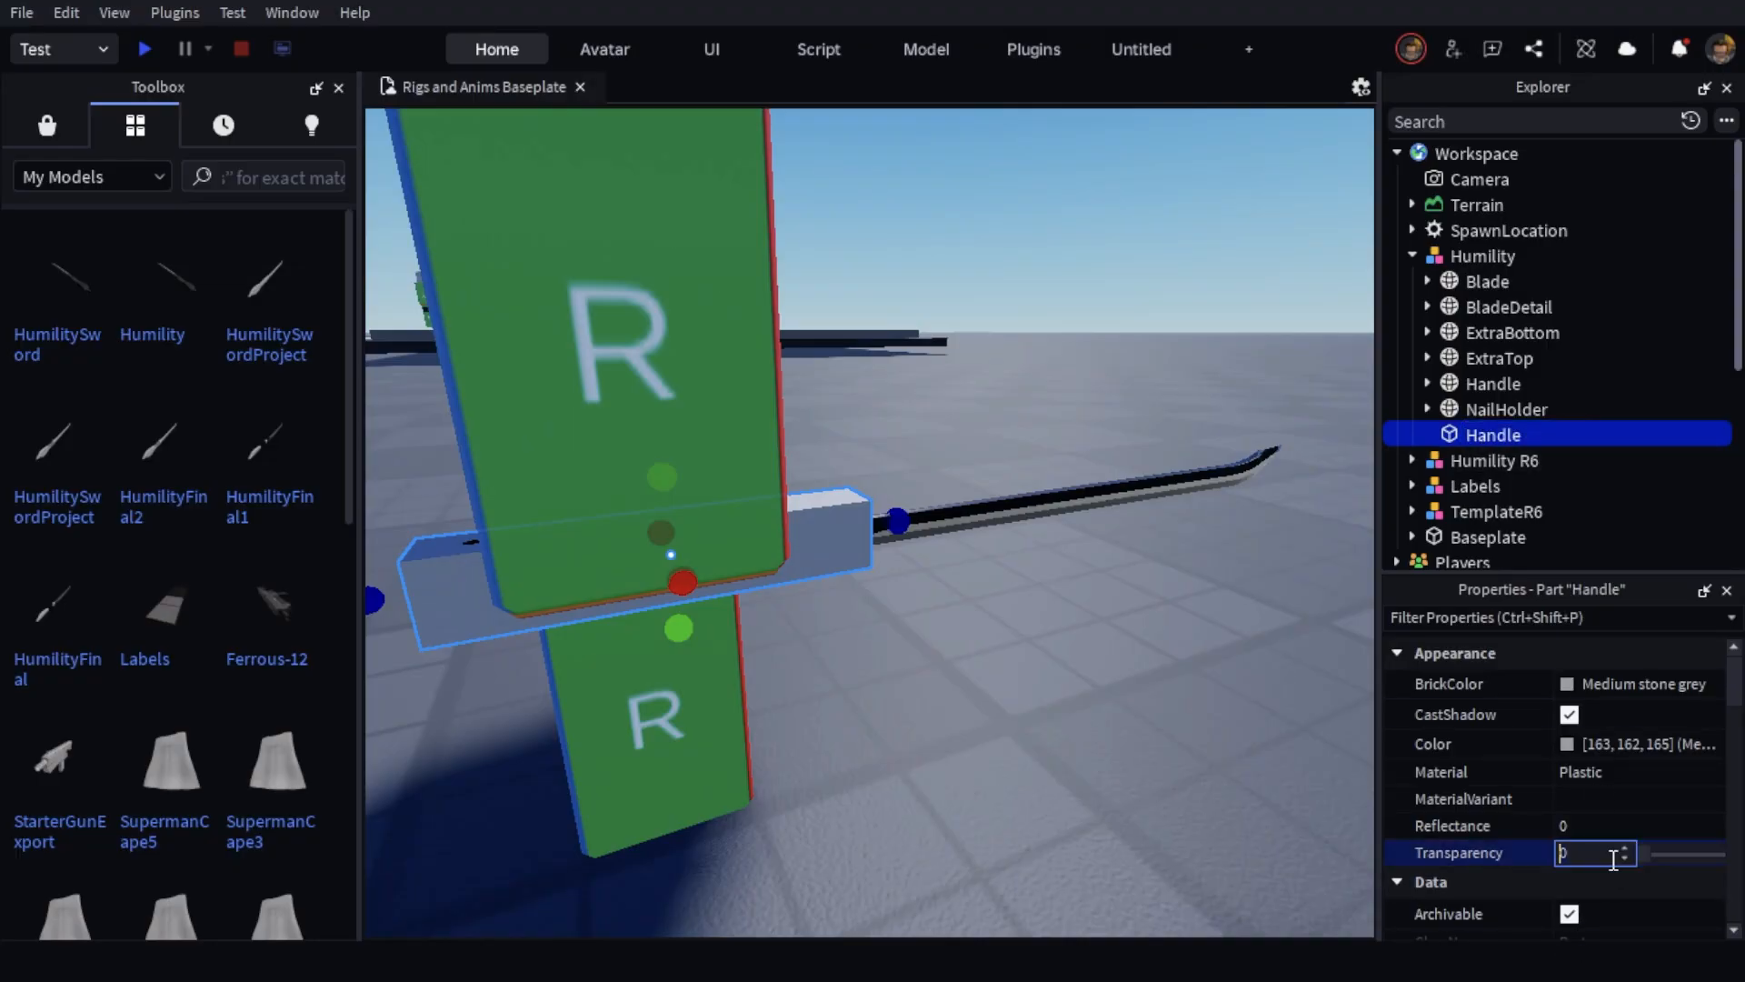
key(Return)
click(963, 584)
right_drag(964, 584, 963, 580)
scroll(964, 587, down, 3)
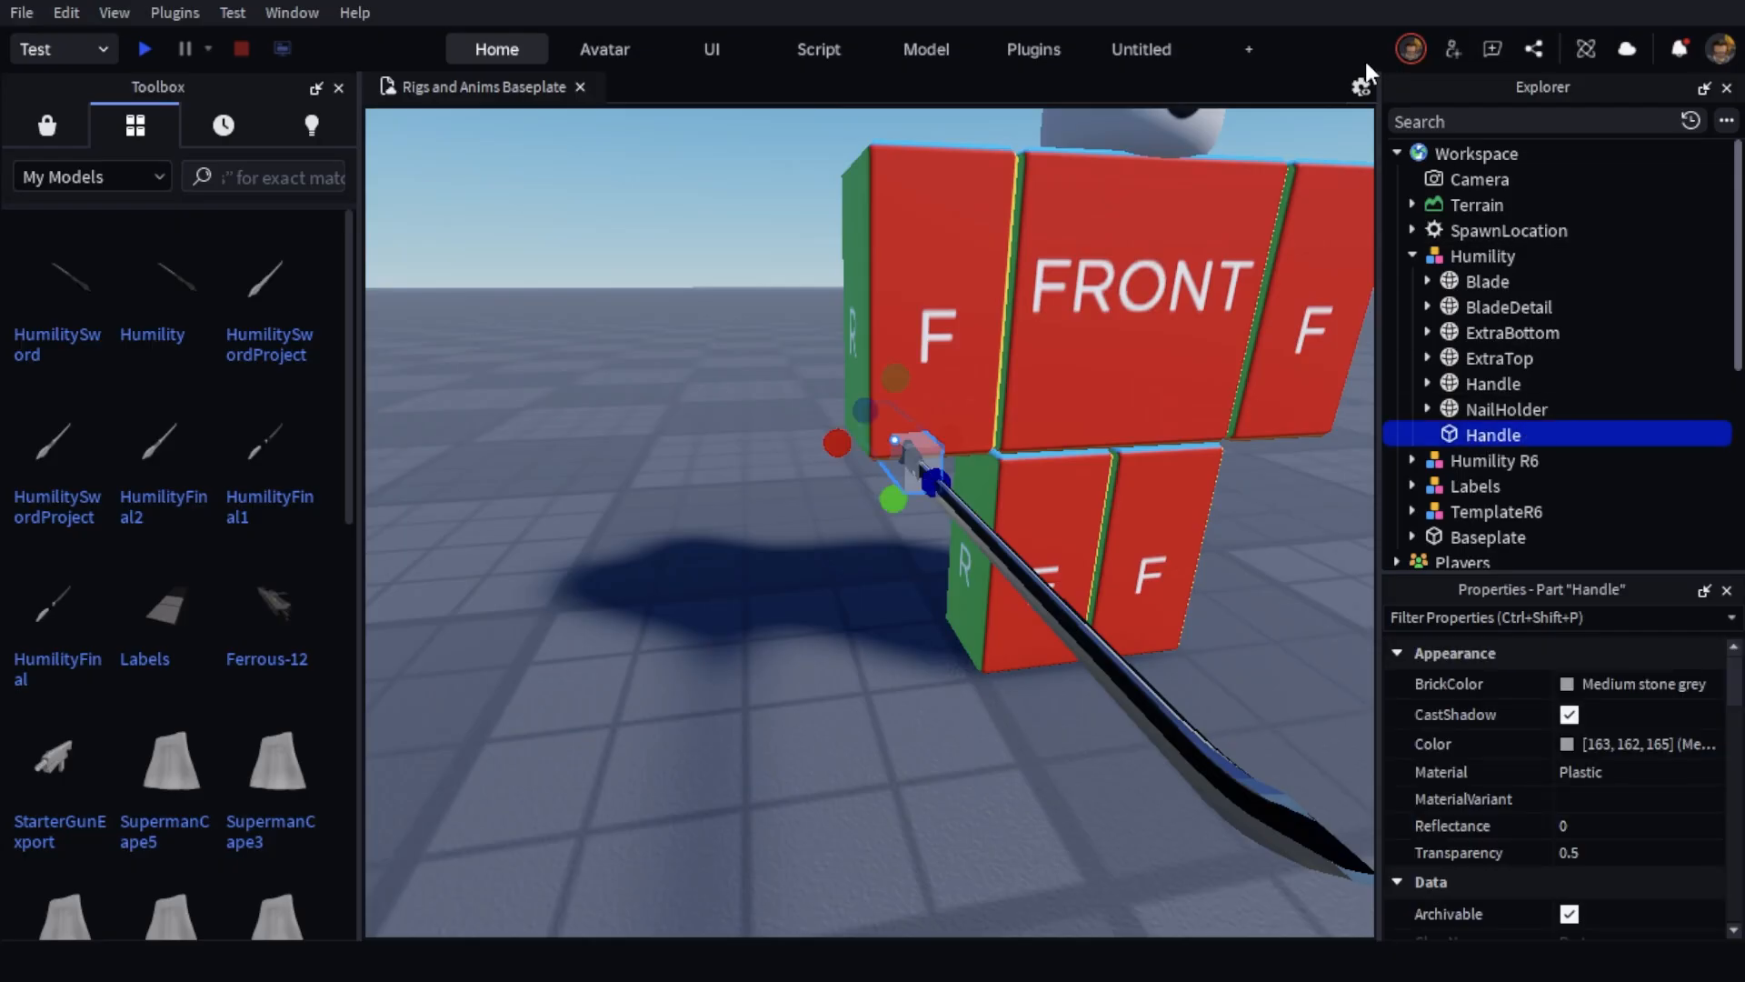
Weld the Blade mesh in place to the Handle part with the Easy Weld plugin, with Animatable switched off
click(952, 42)
click(1007, 53)
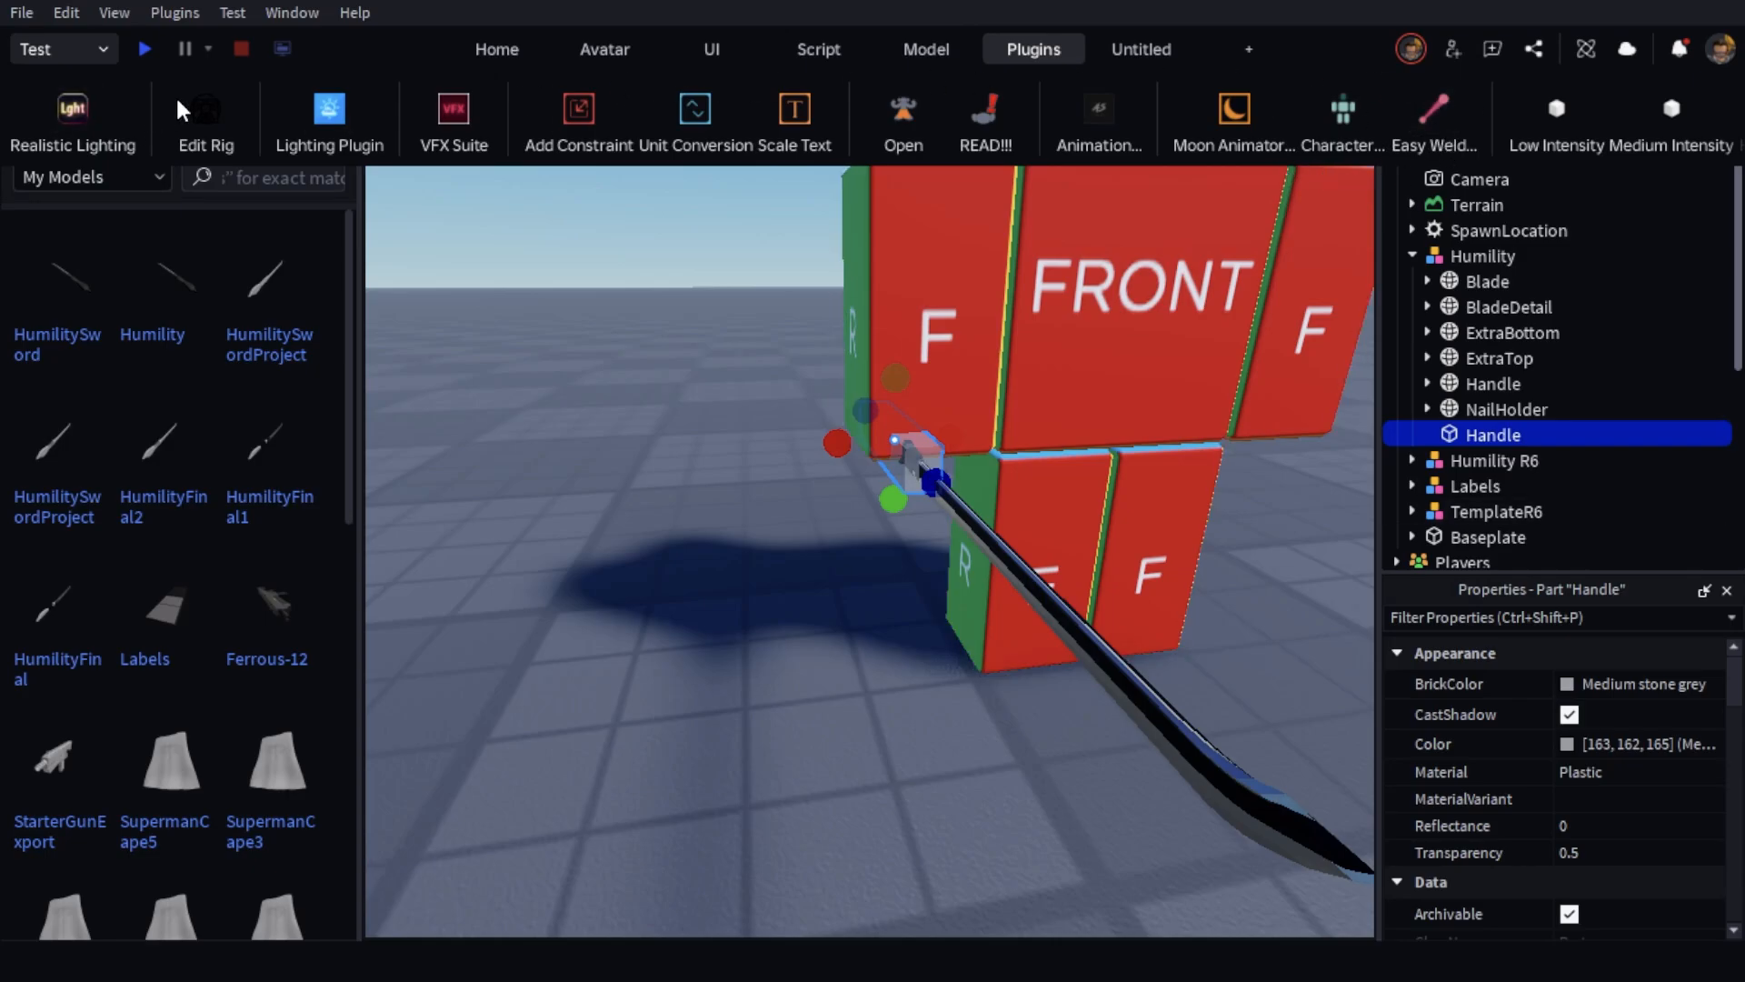
click(1429, 112)
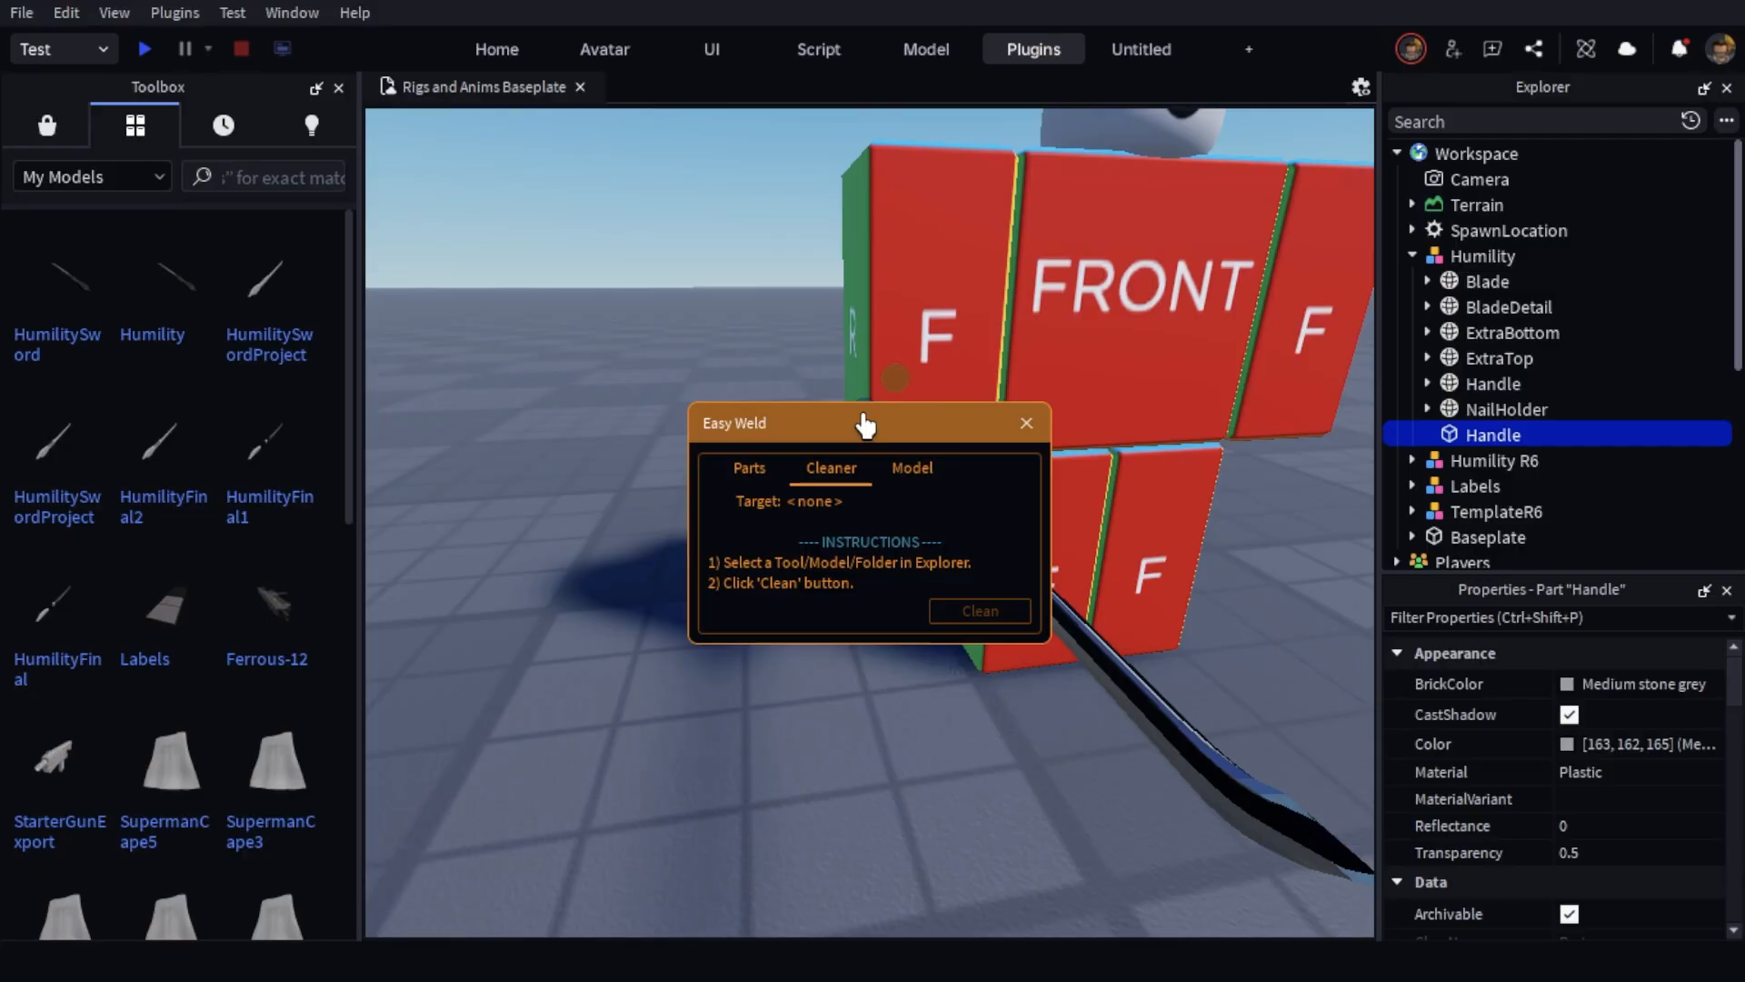
drag(861, 423, 642, 511)
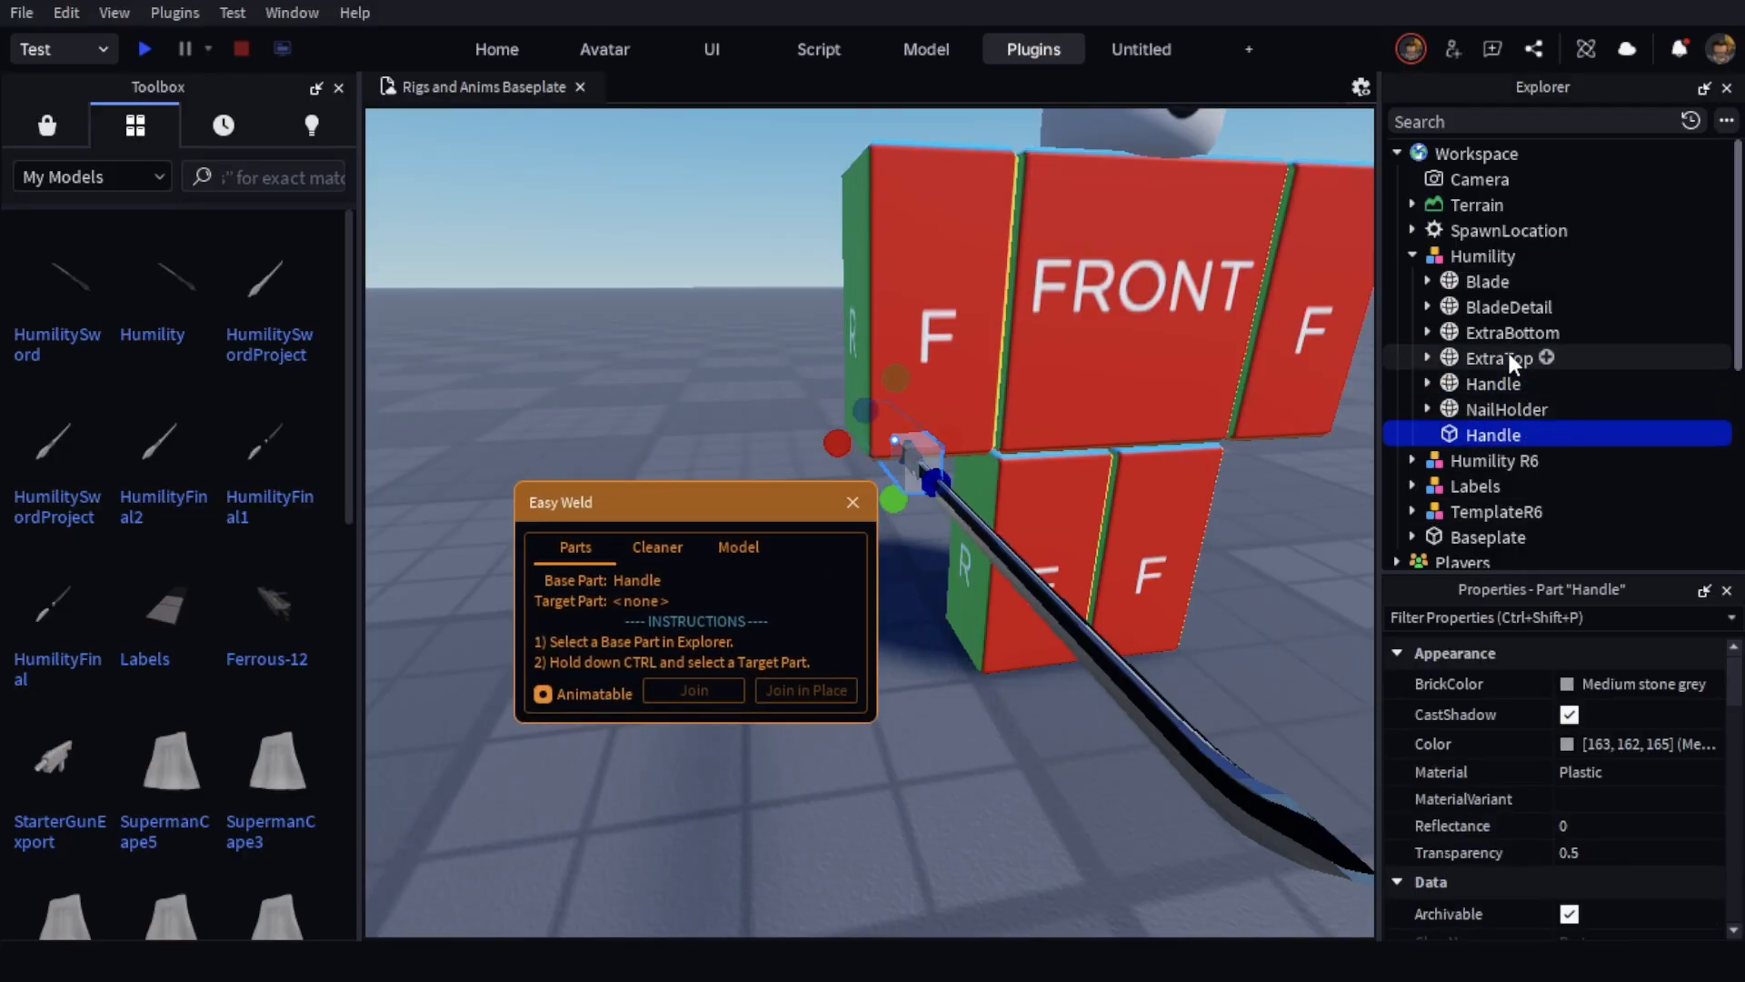
ctrl+click(1487, 278)
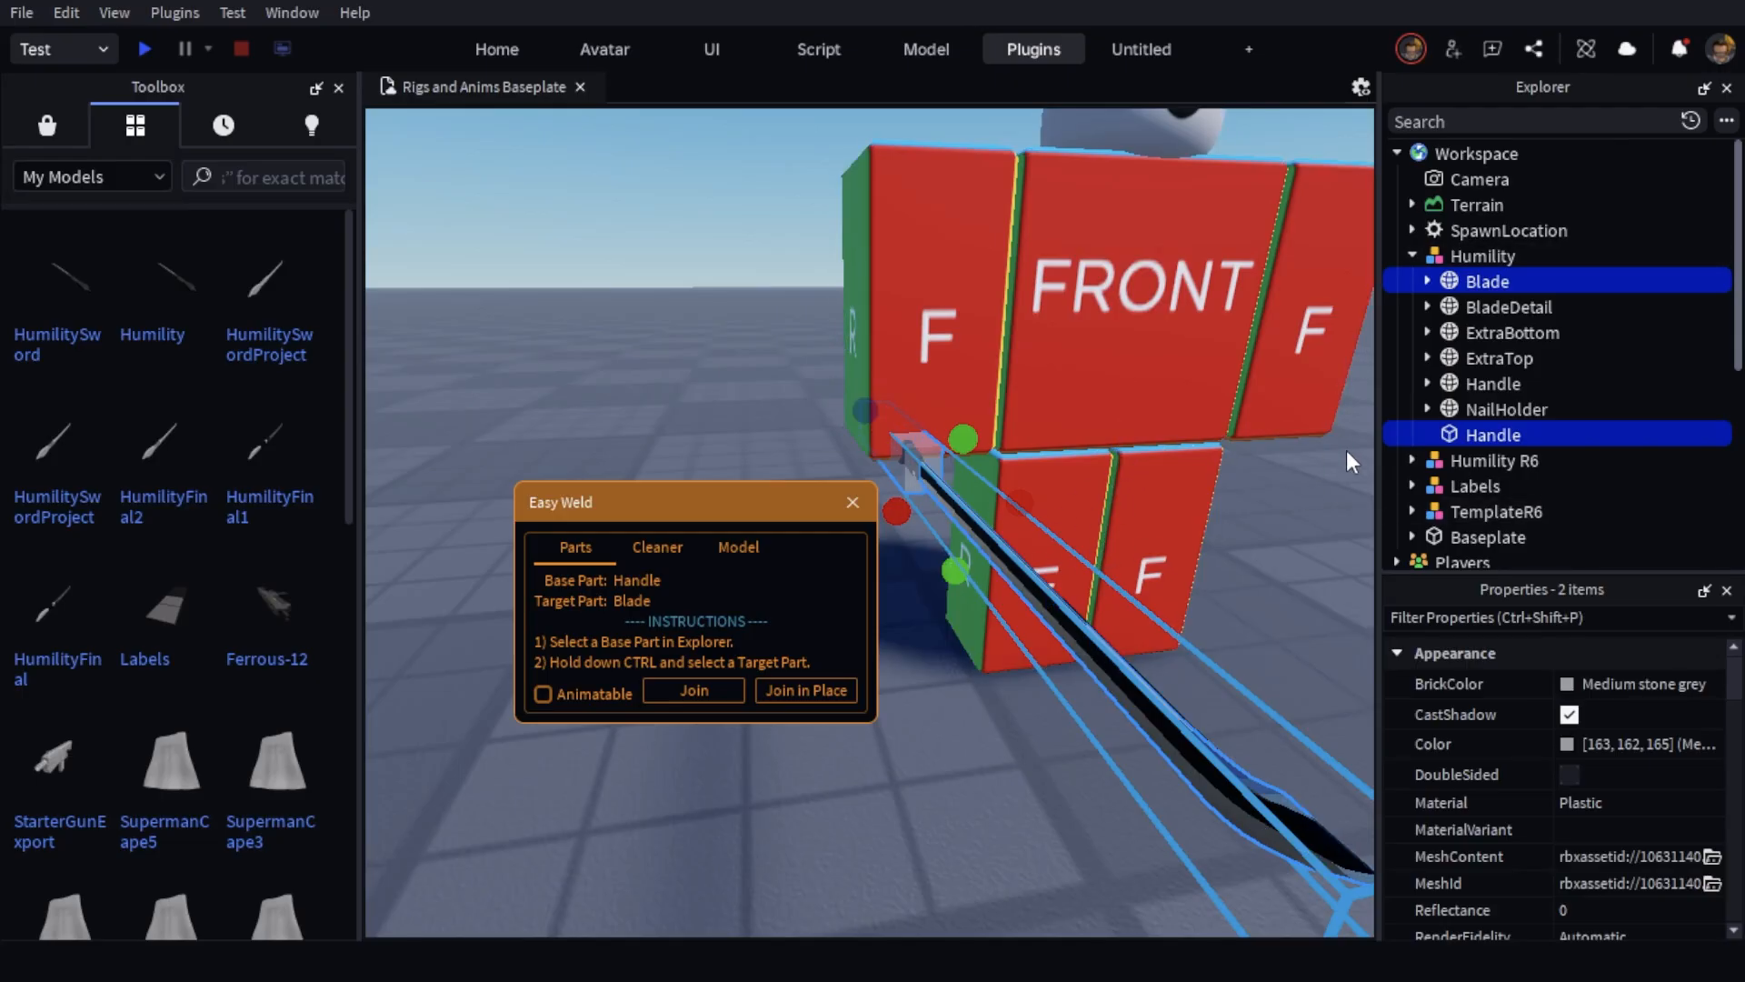
click(812, 692)
Weld the BladeDetail and ExtraBottom meshes in place to the Handle part with Easy Weld
click(1465, 460)
click(1490, 434)
ctrl+click(1465, 307)
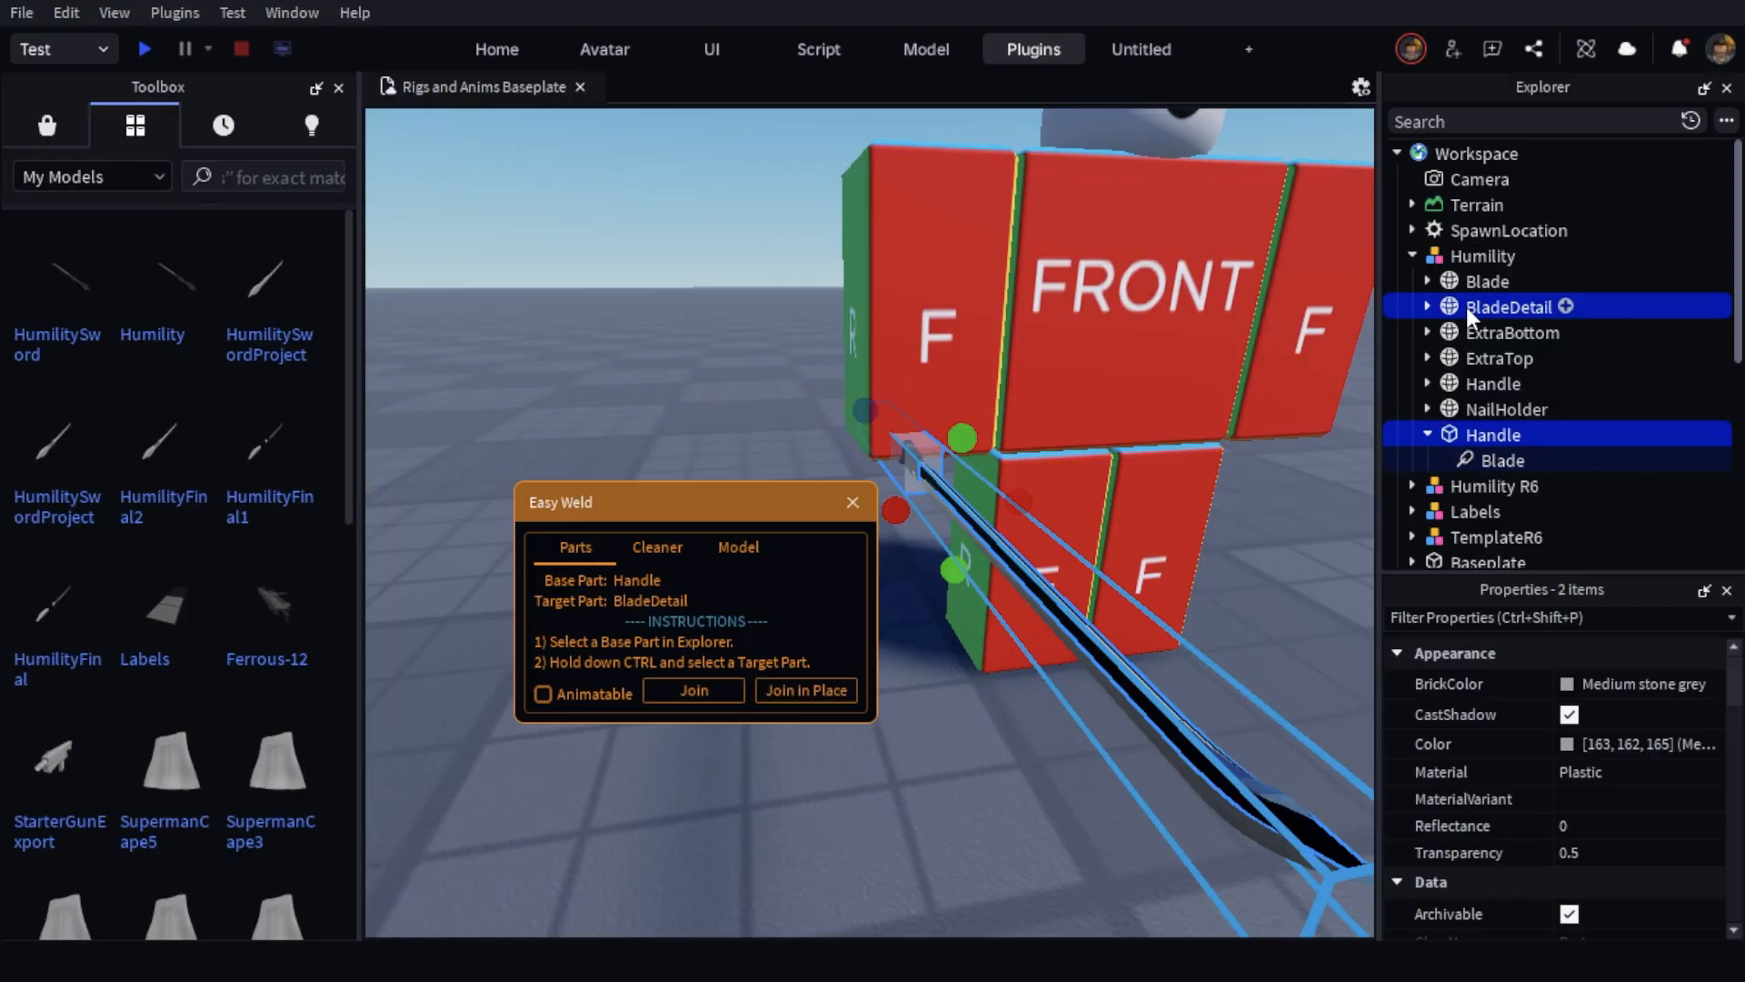
click(806, 690)
click(1463, 435)
ctrl+click(1472, 333)
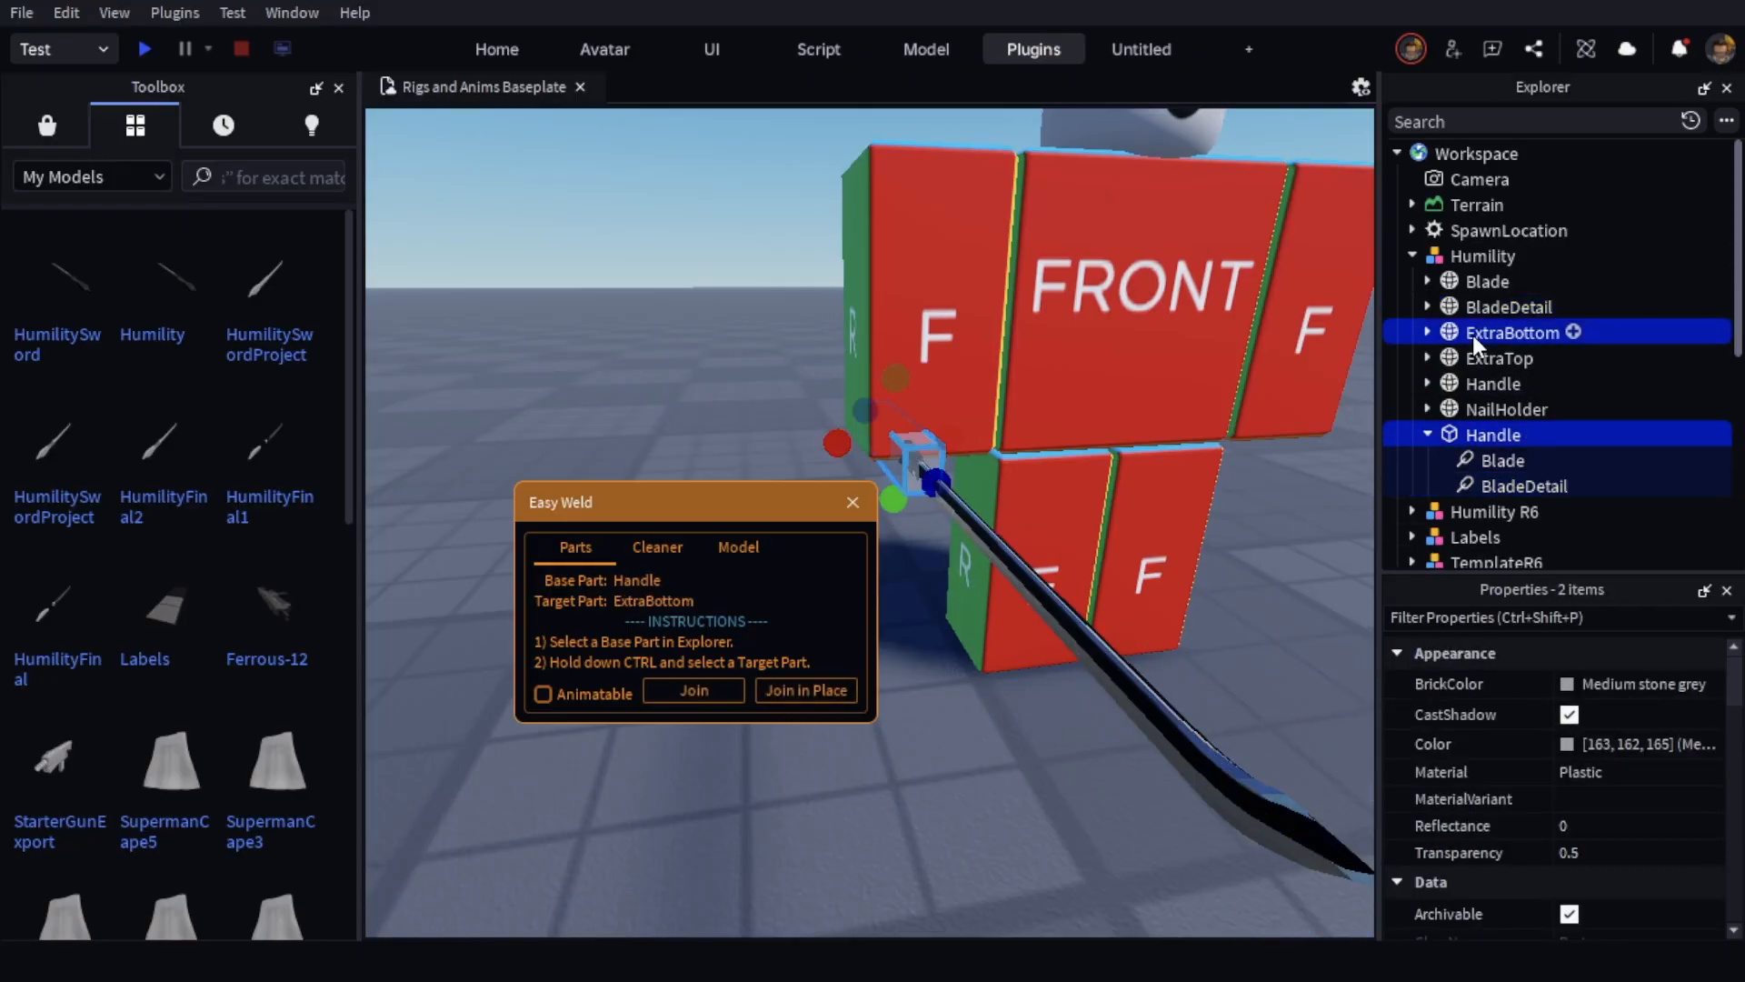
click(803, 690)
Weld the ExtraTop, Handle and NailHolder meshes in place to the Handle part with Easy Weld
click(1418, 434)
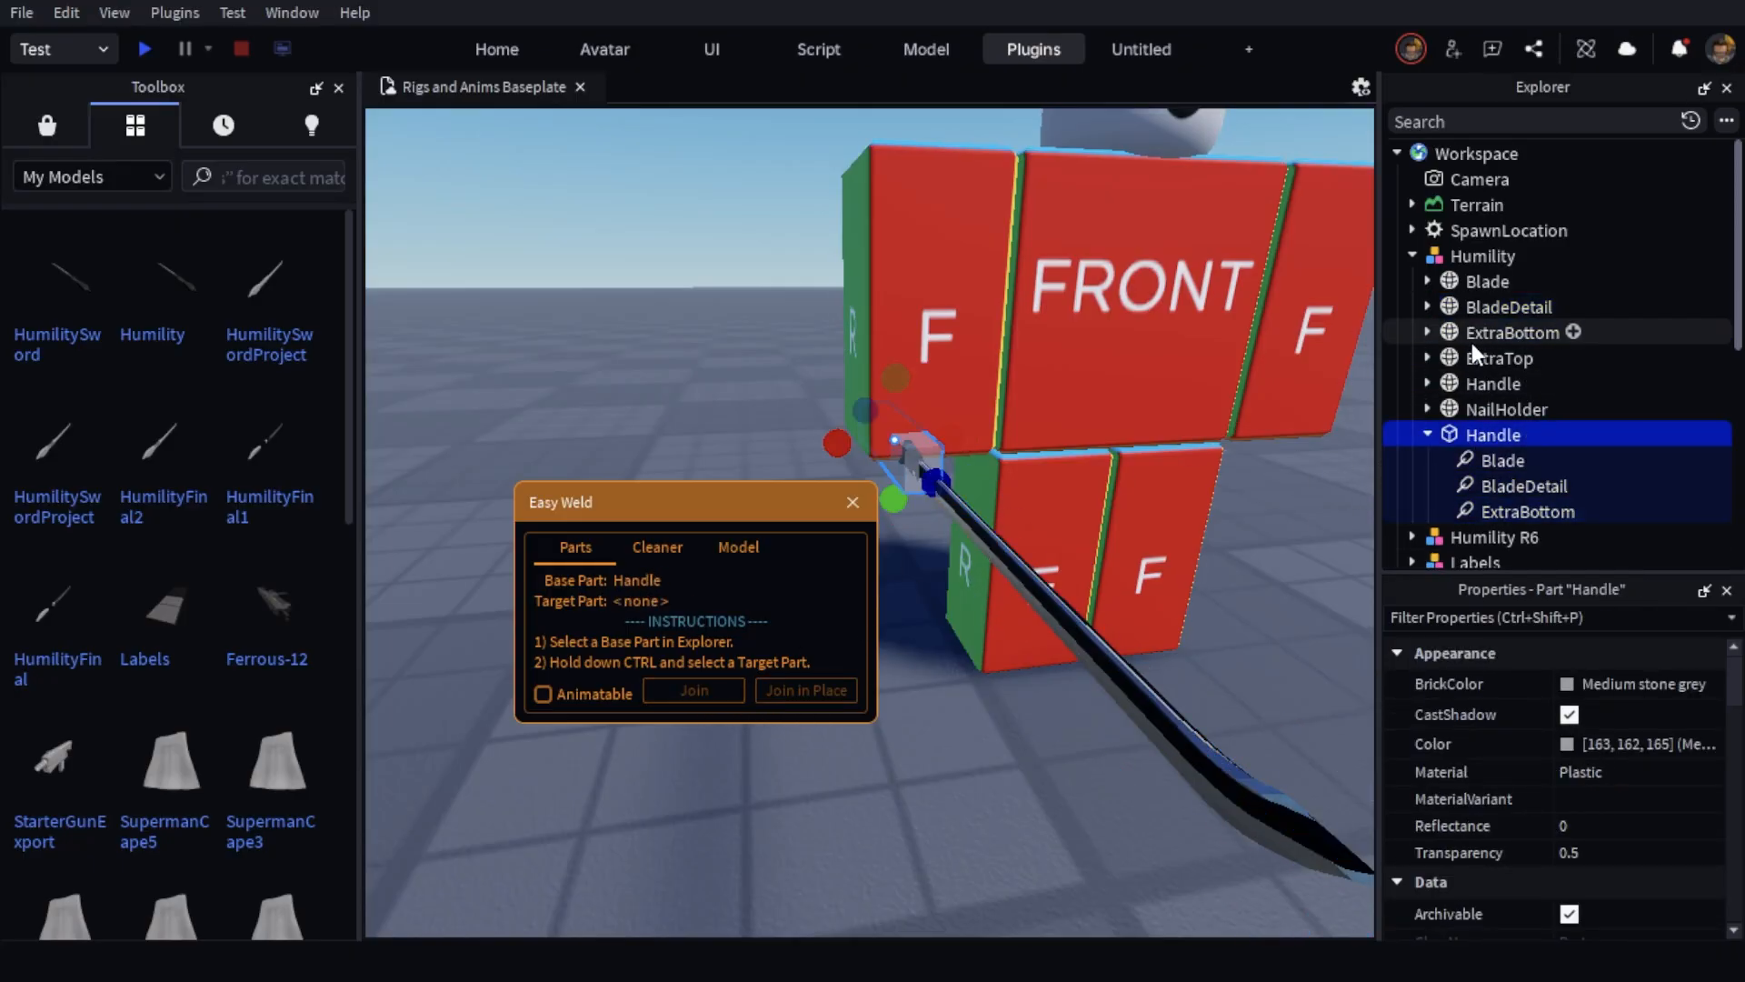
ctrl+click(1465, 353)
click(805, 691)
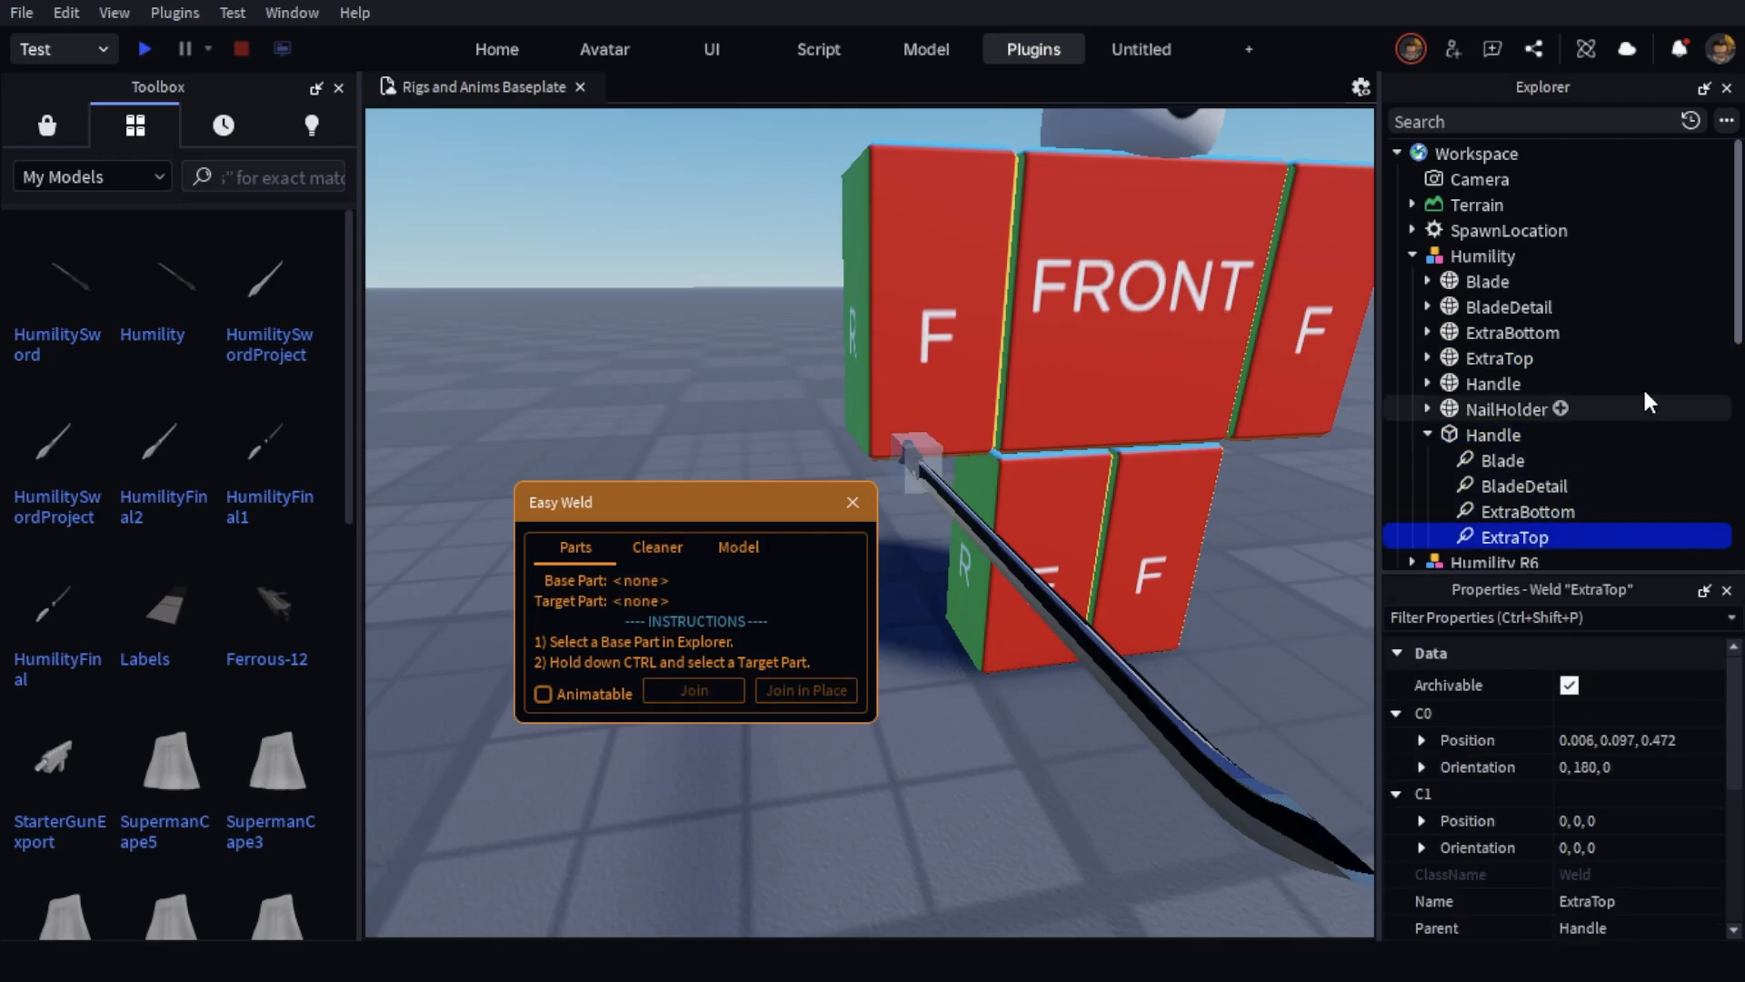
click(1491, 433)
ctrl+click(1483, 383)
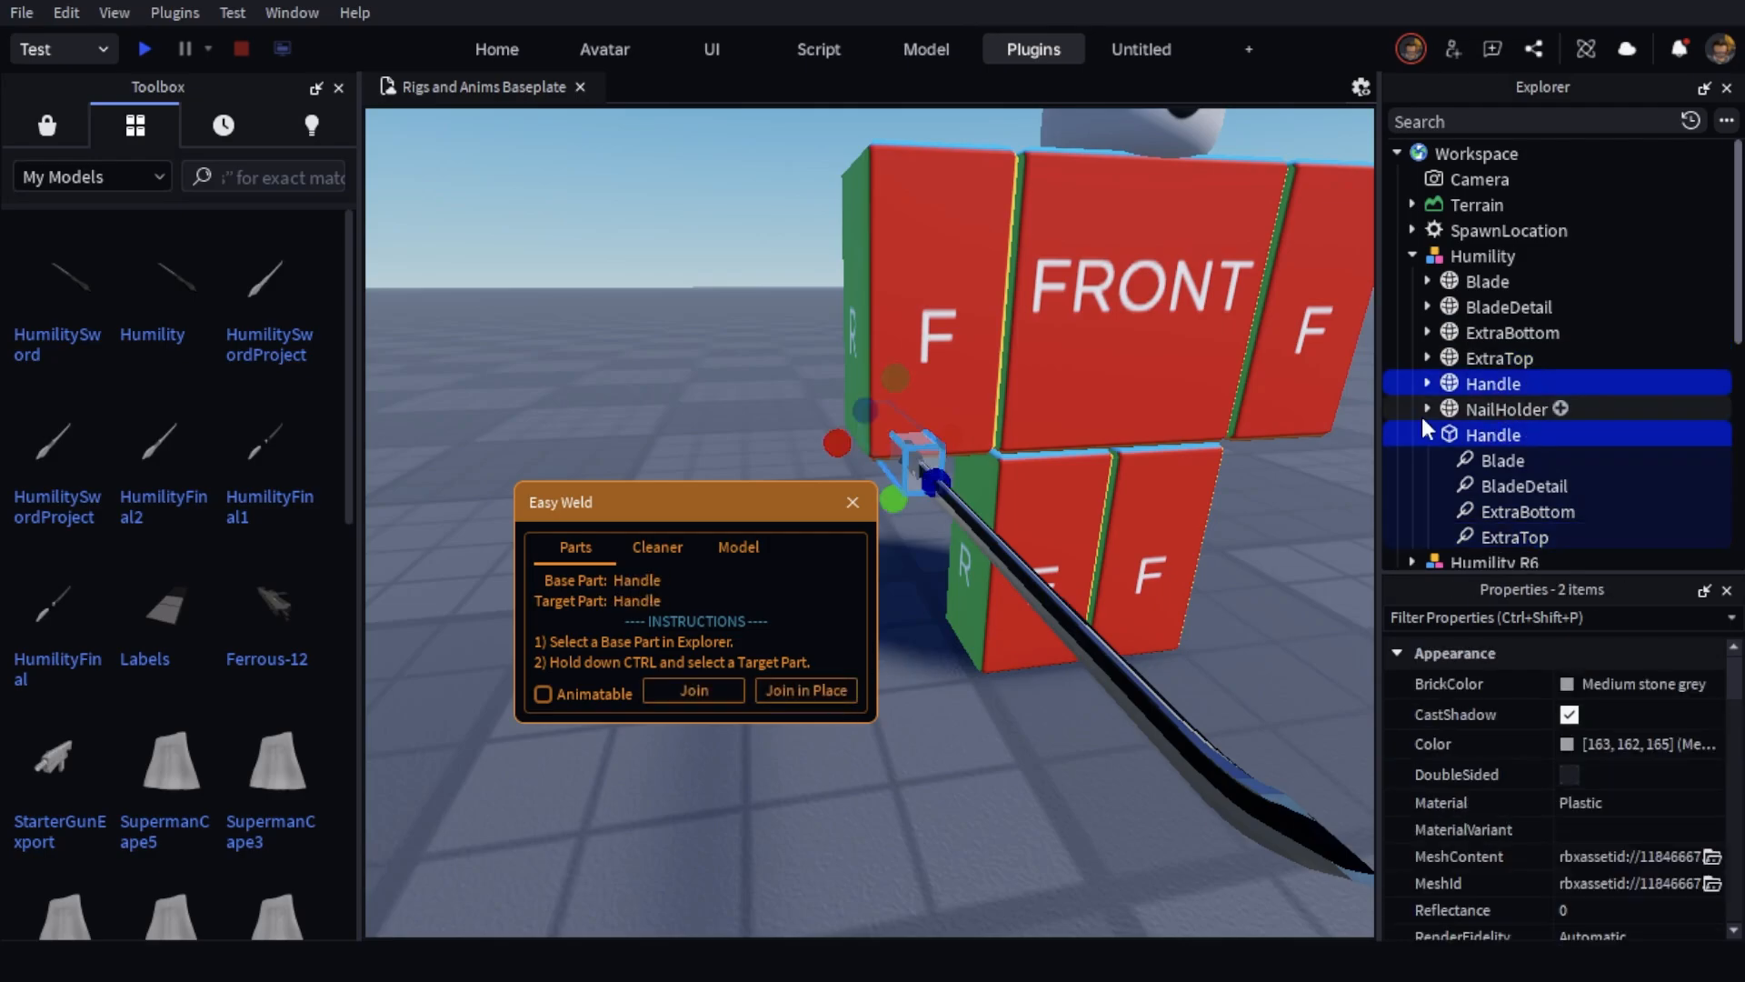
click(811, 693)
click(1493, 434)
ctrl+click(1491, 407)
click(802, 693)
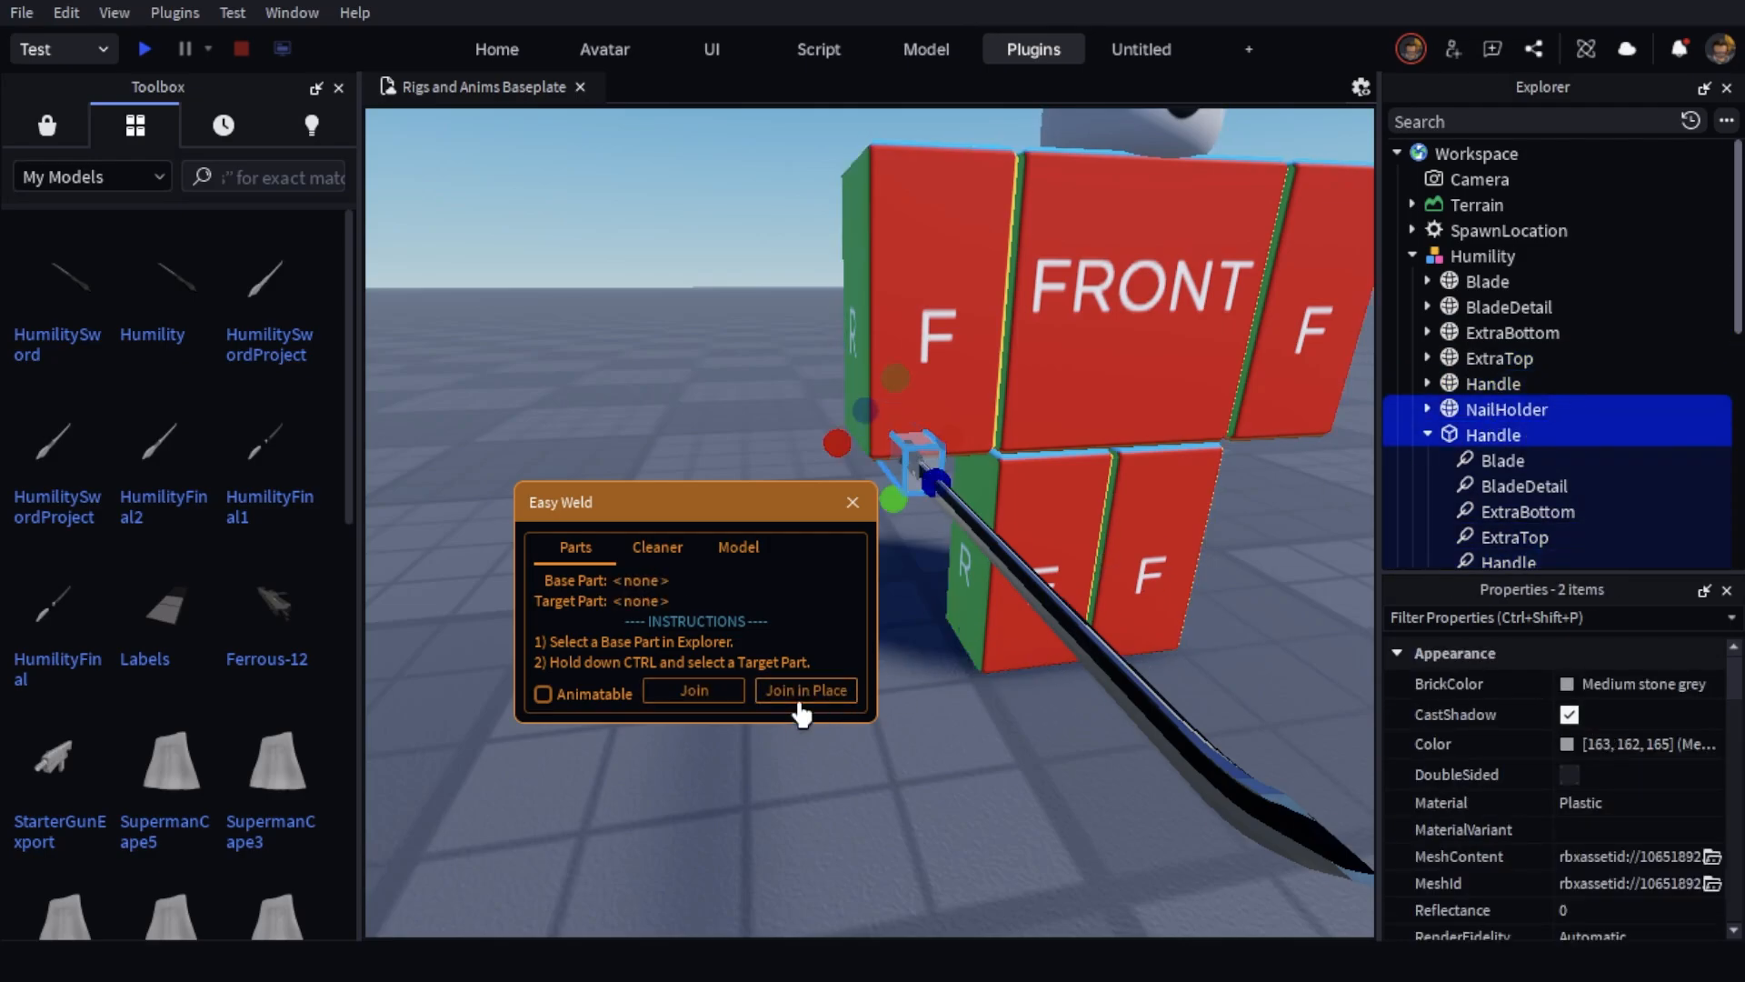
Delete all six welds stored under the Handle part
scroll(1605, 227, up, 3)
click(1491, 297)
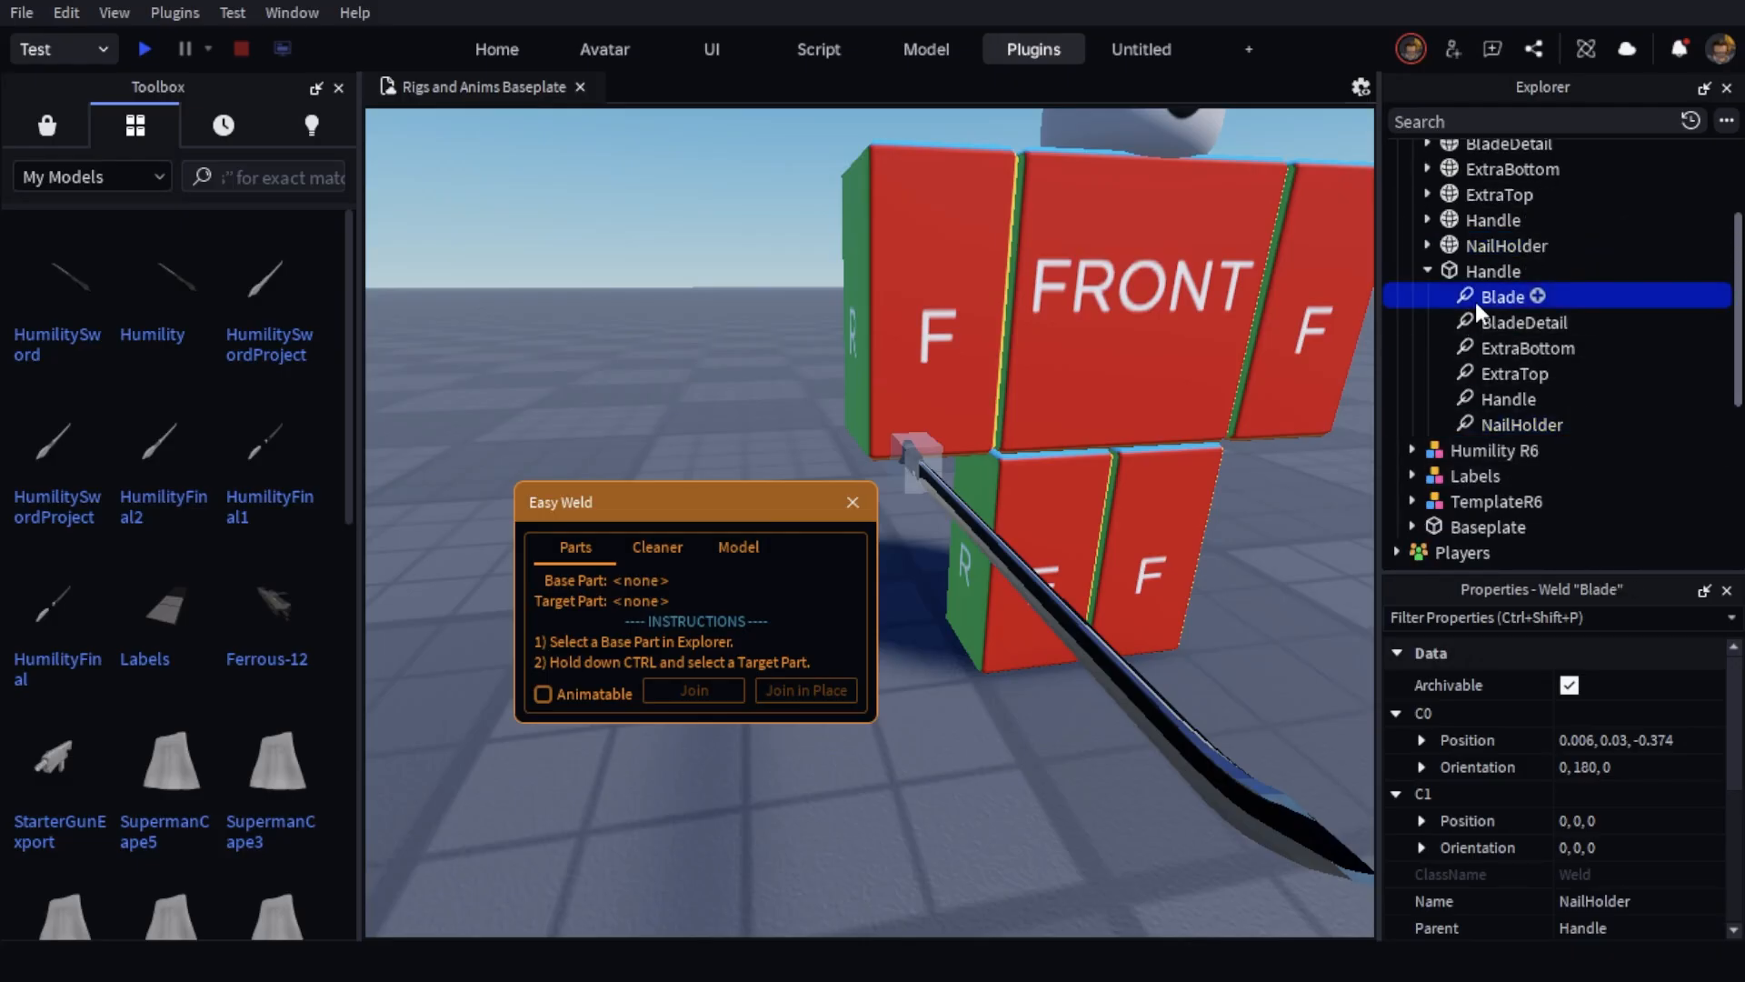
click(1490, 374)
click(1483, 400)
click(1490, 300)
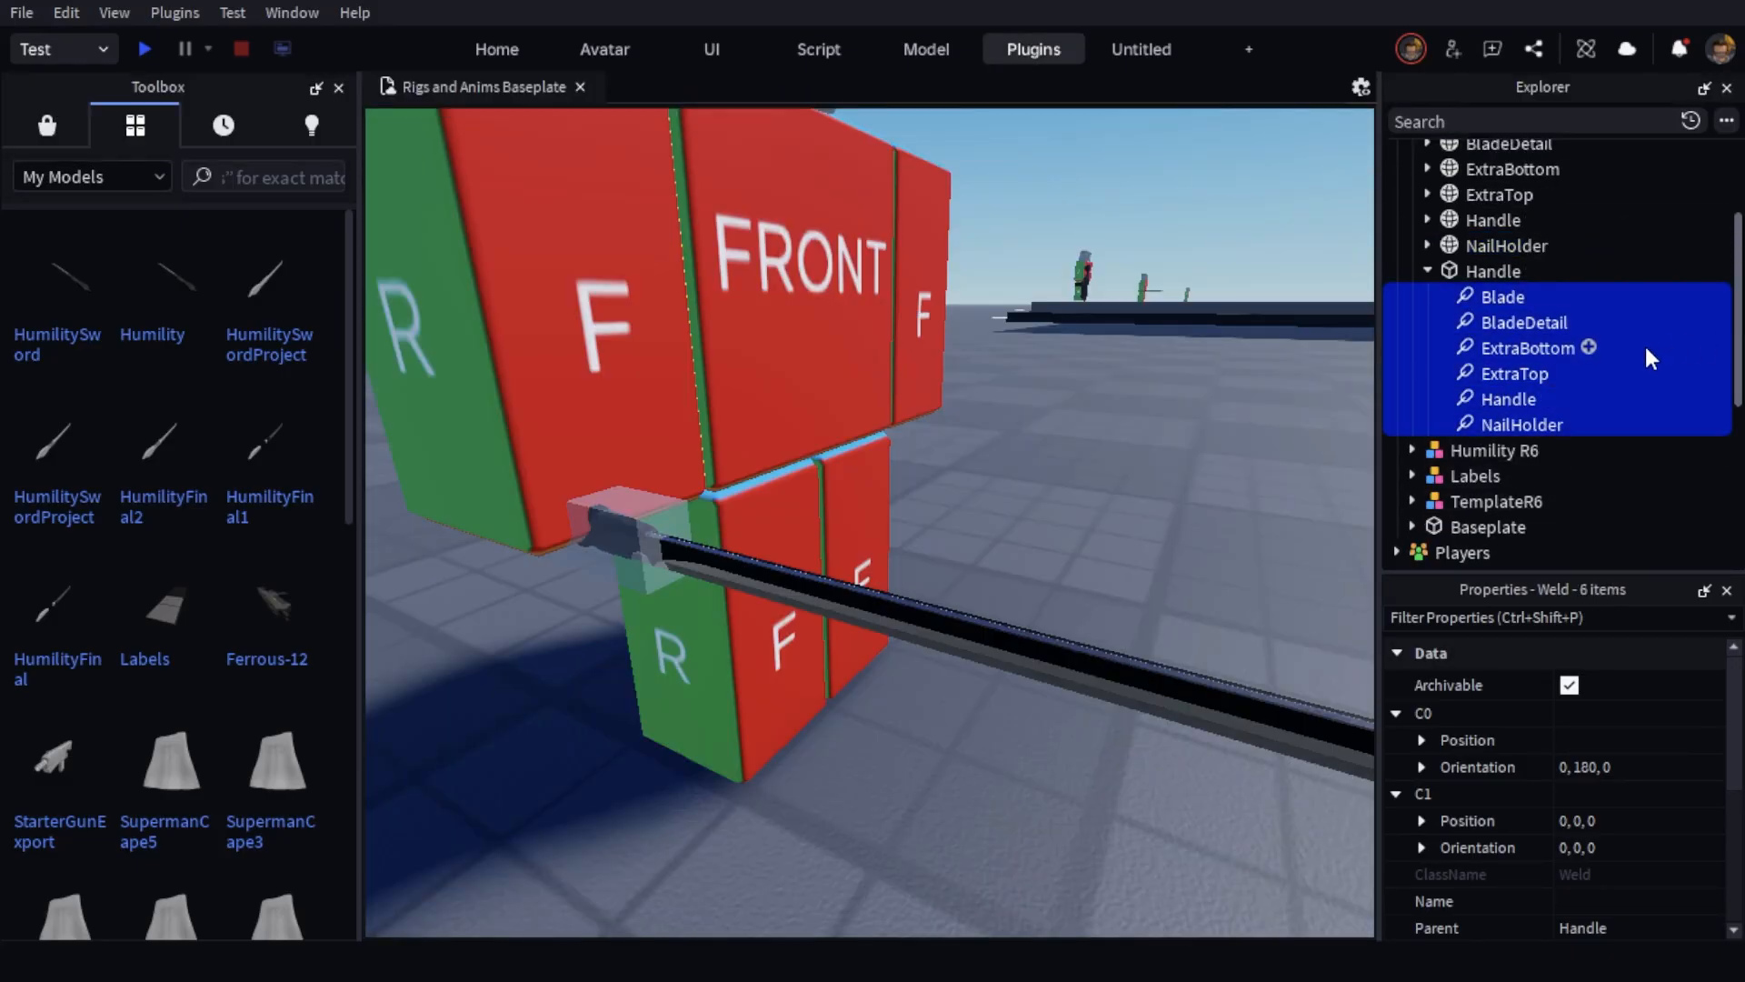
key(Delete)
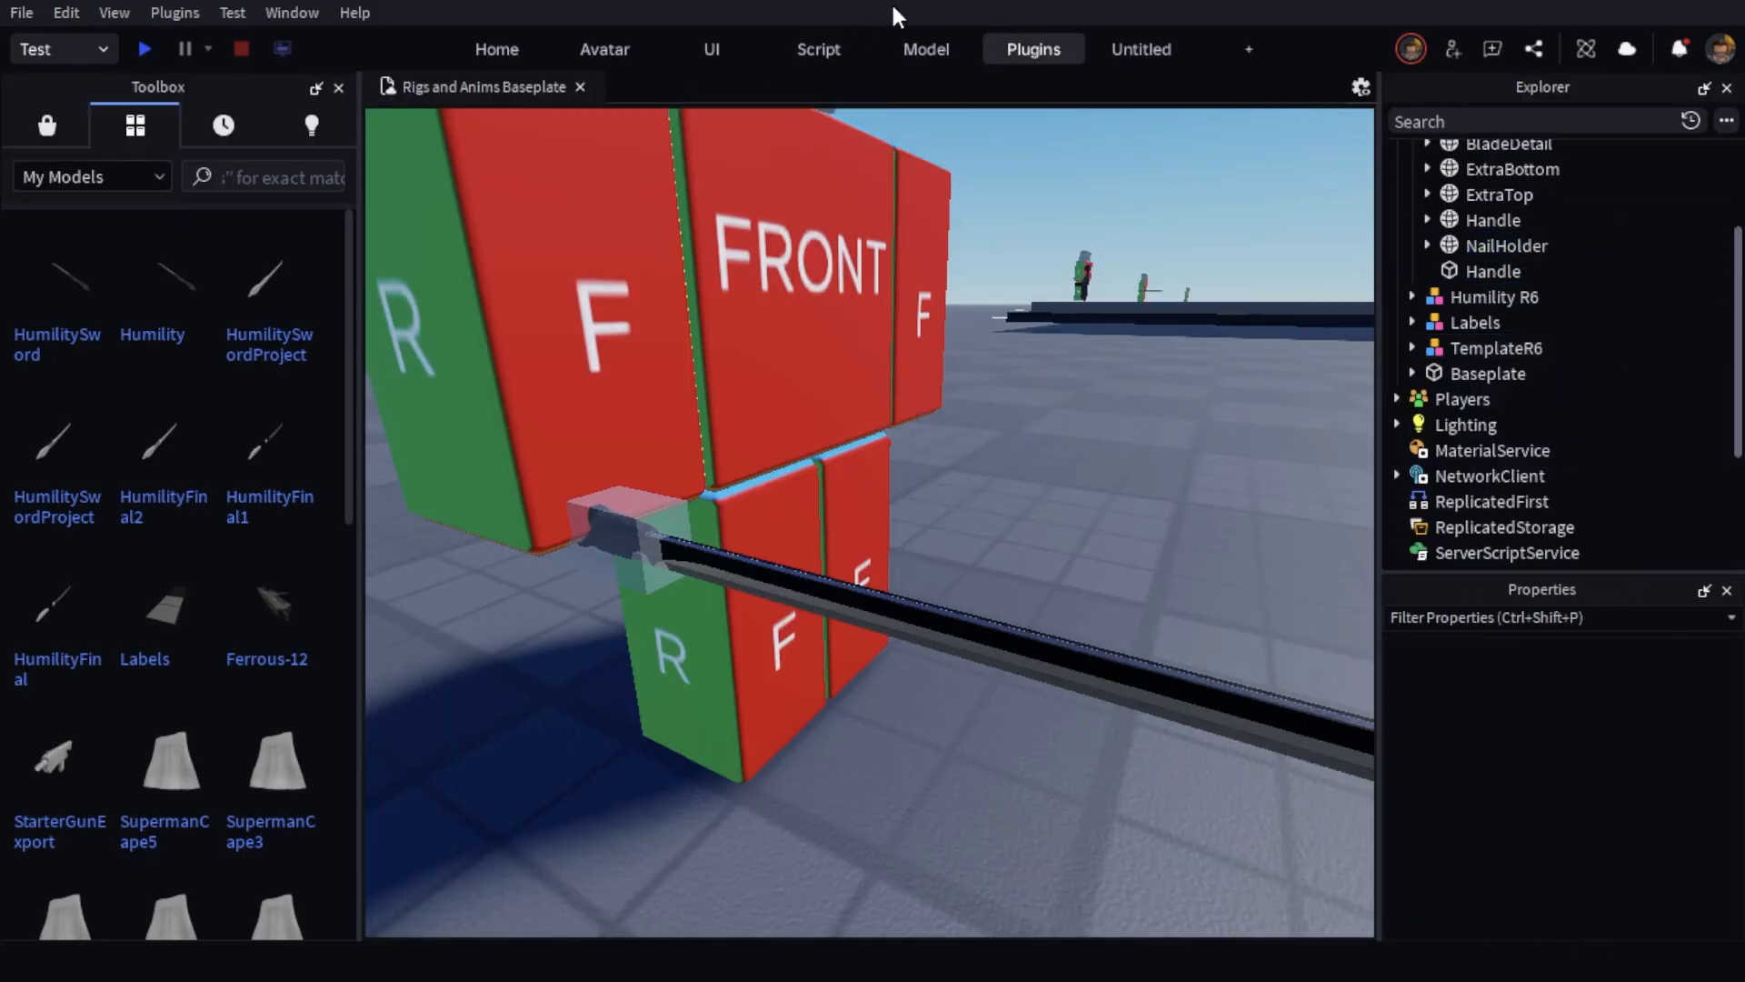
Start editing the TemplateR6 rig with the Edit Rig plugin and move the RigEdit window clear of the rig
click(1023, 50)
click(206, 107)
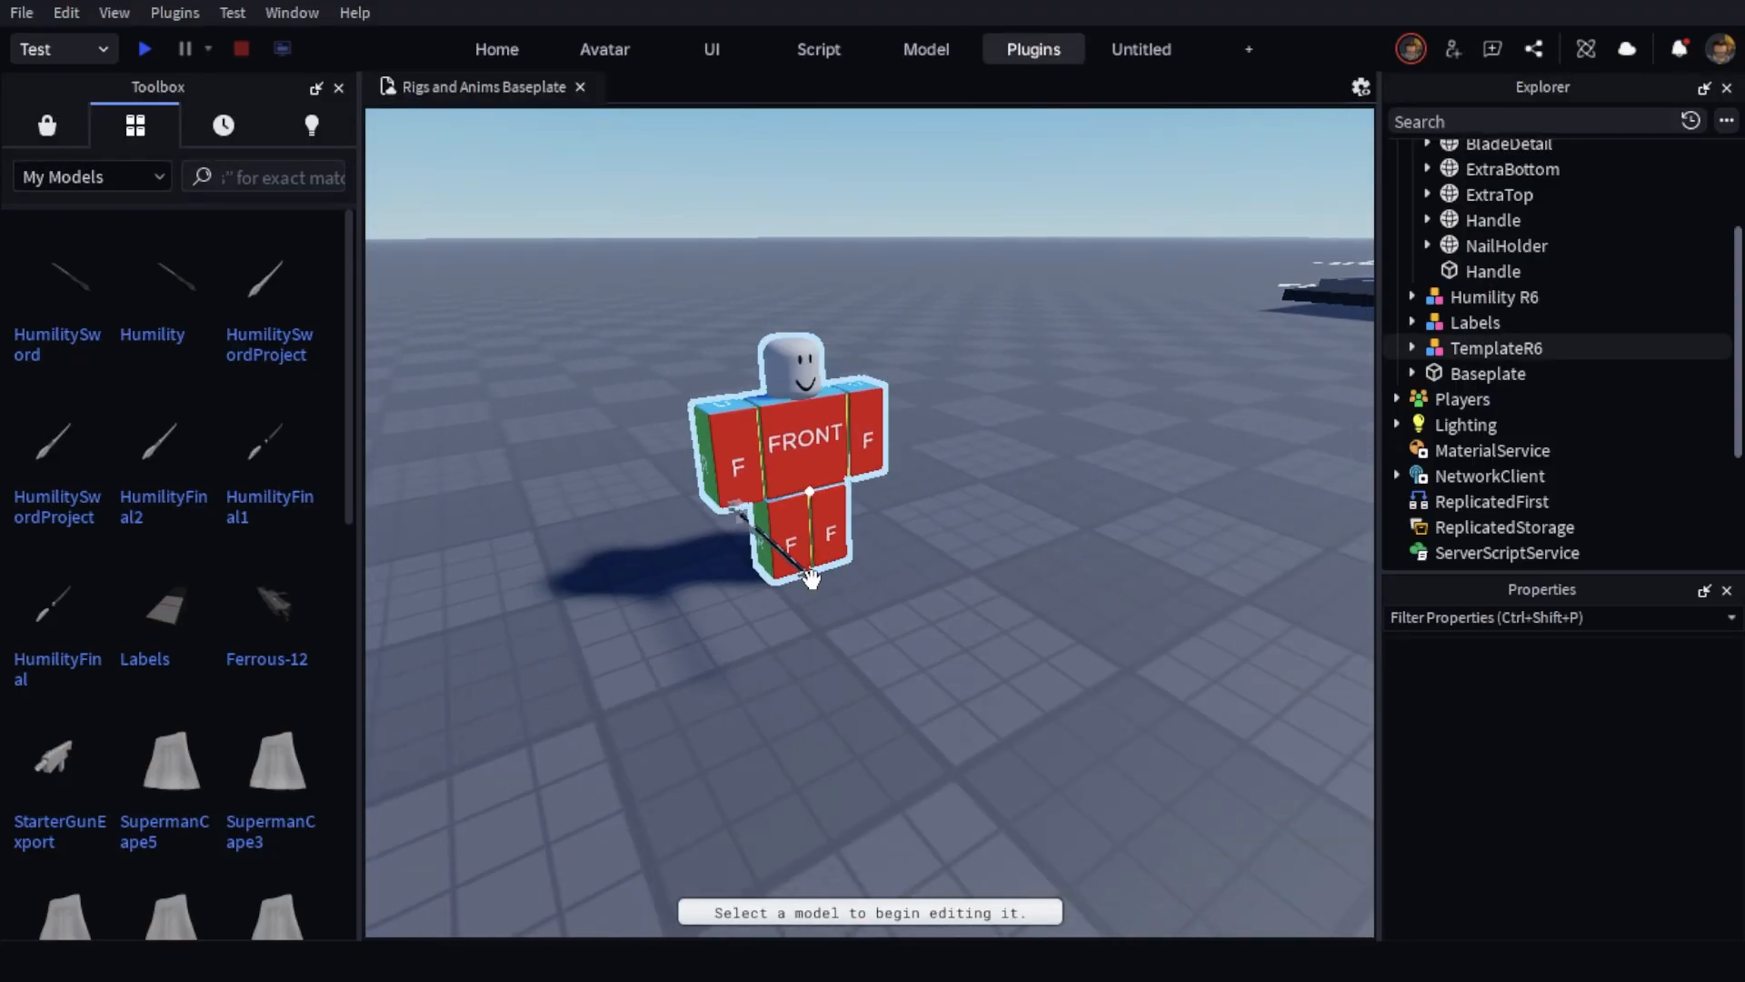
click(790, 473)
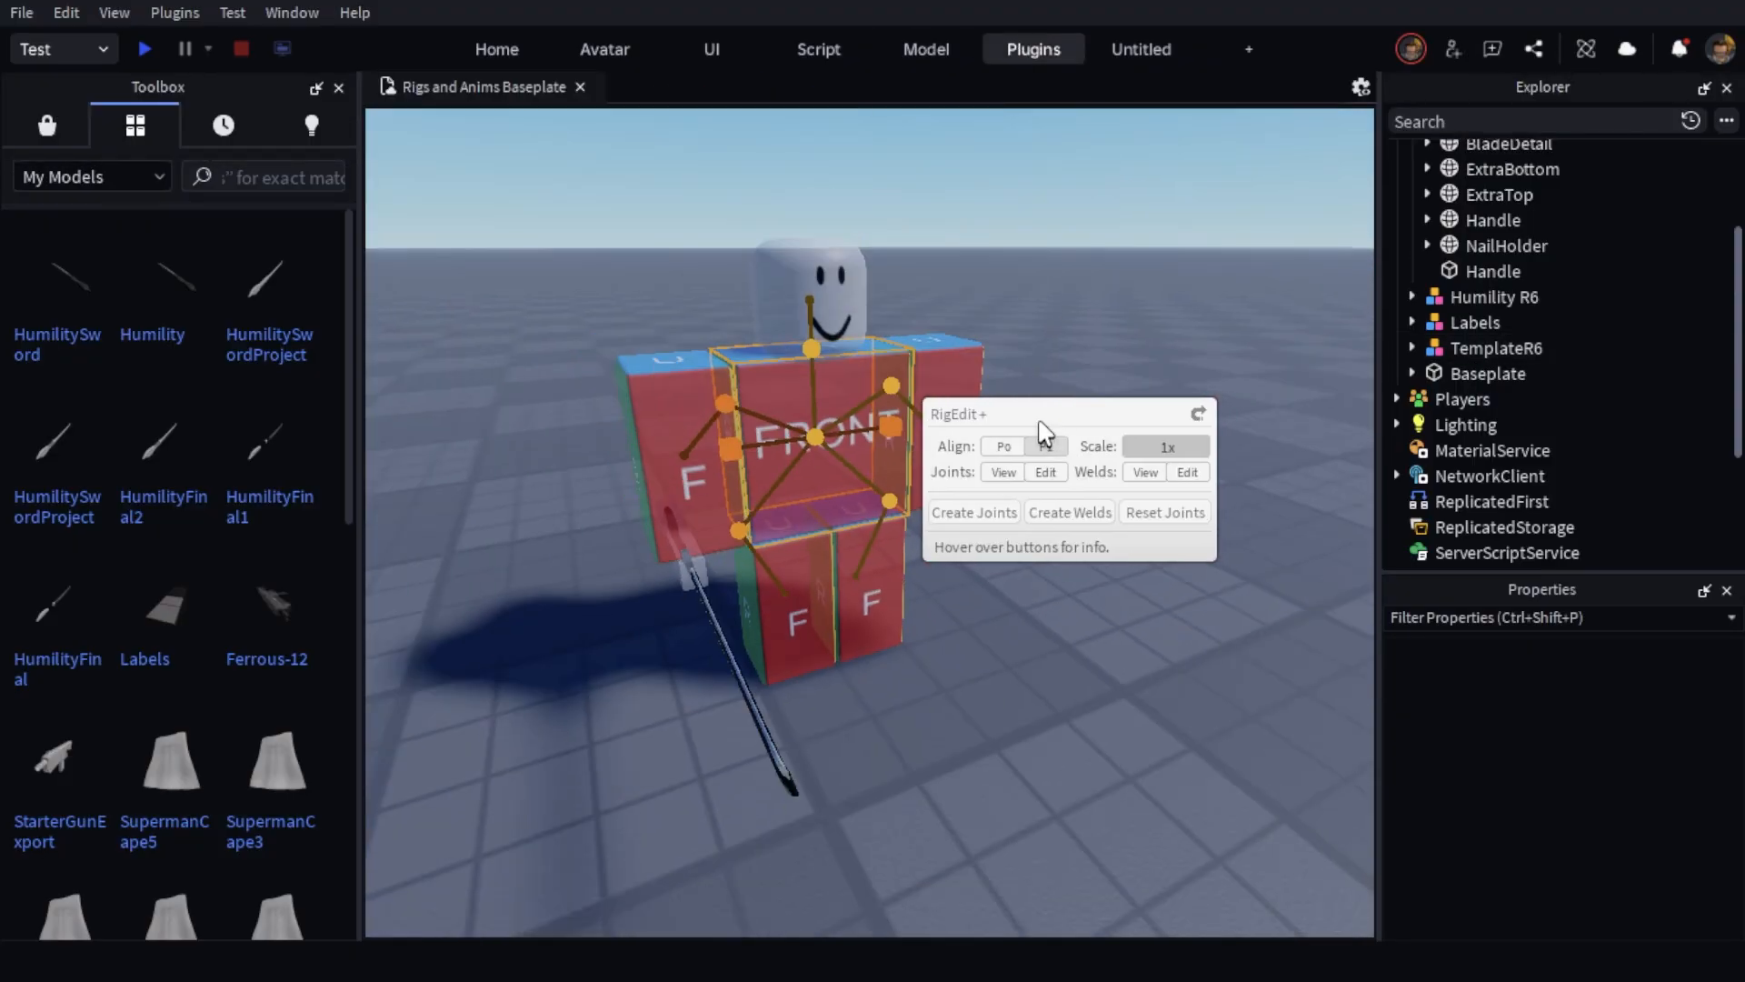
drag(1038, 422, 743, 685)
right_drag(756, 681, 663, 654)
Create a RigEdit weld from the Handle part to the Blade mesh
click(1487, 271)
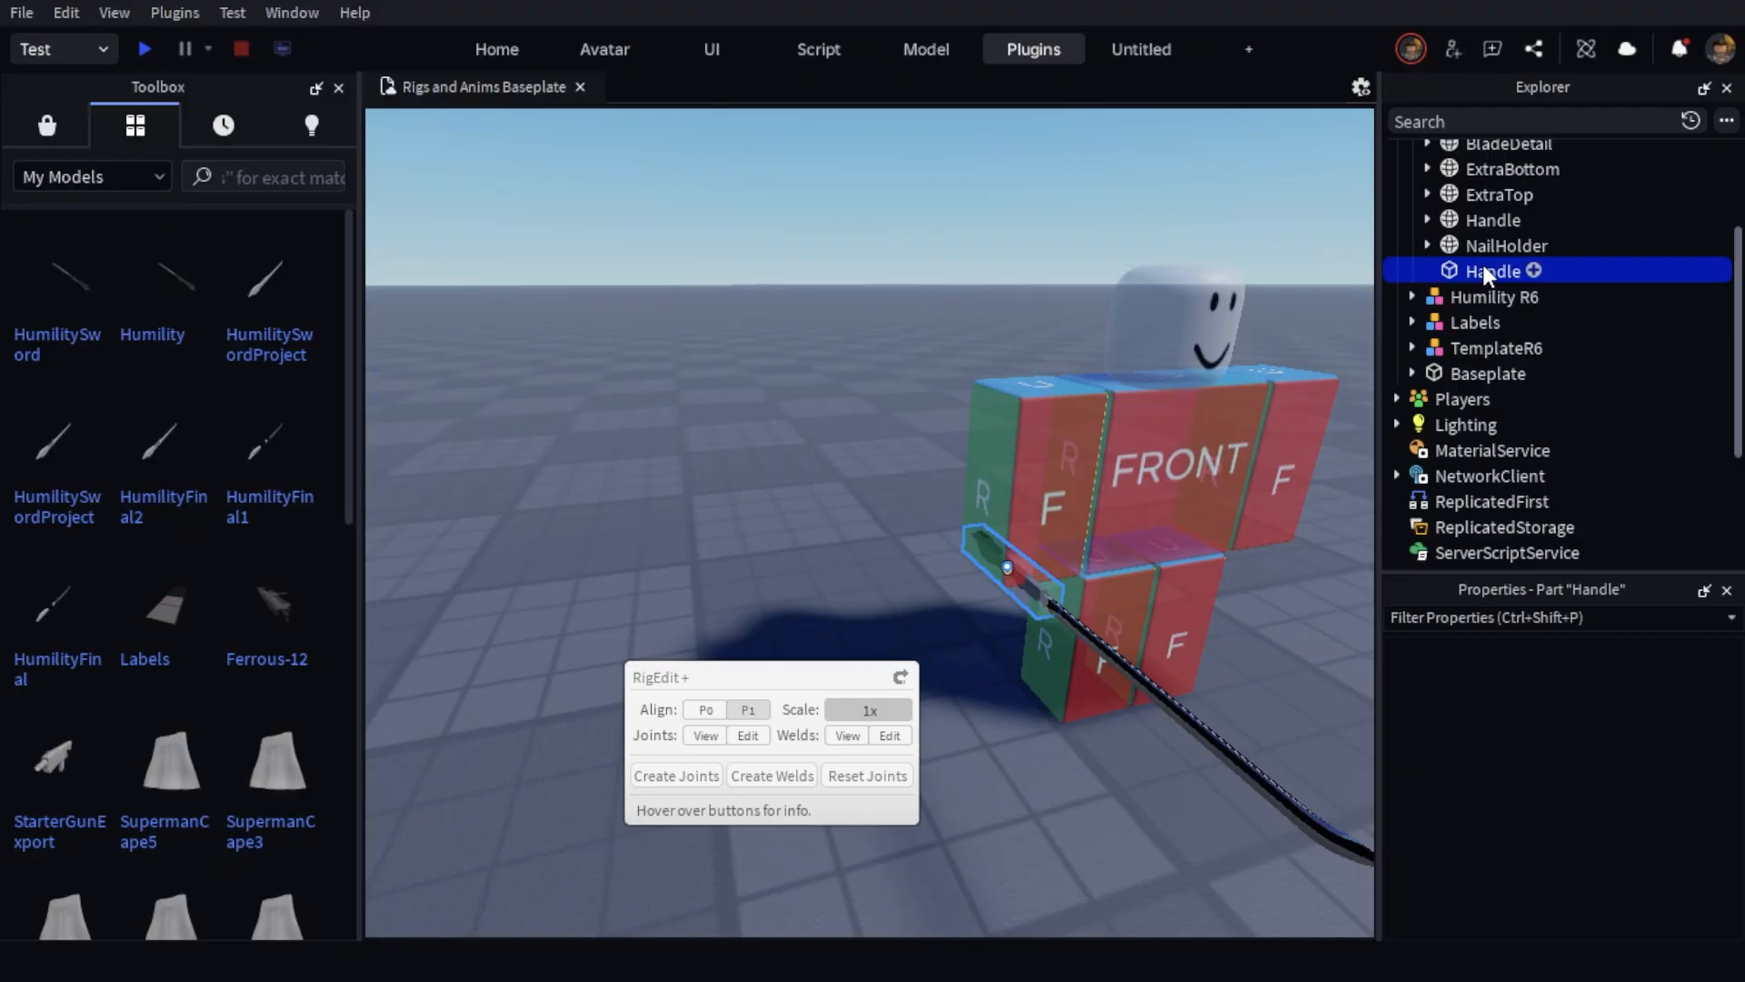
right_drag(1142, 564, 1141, 565)
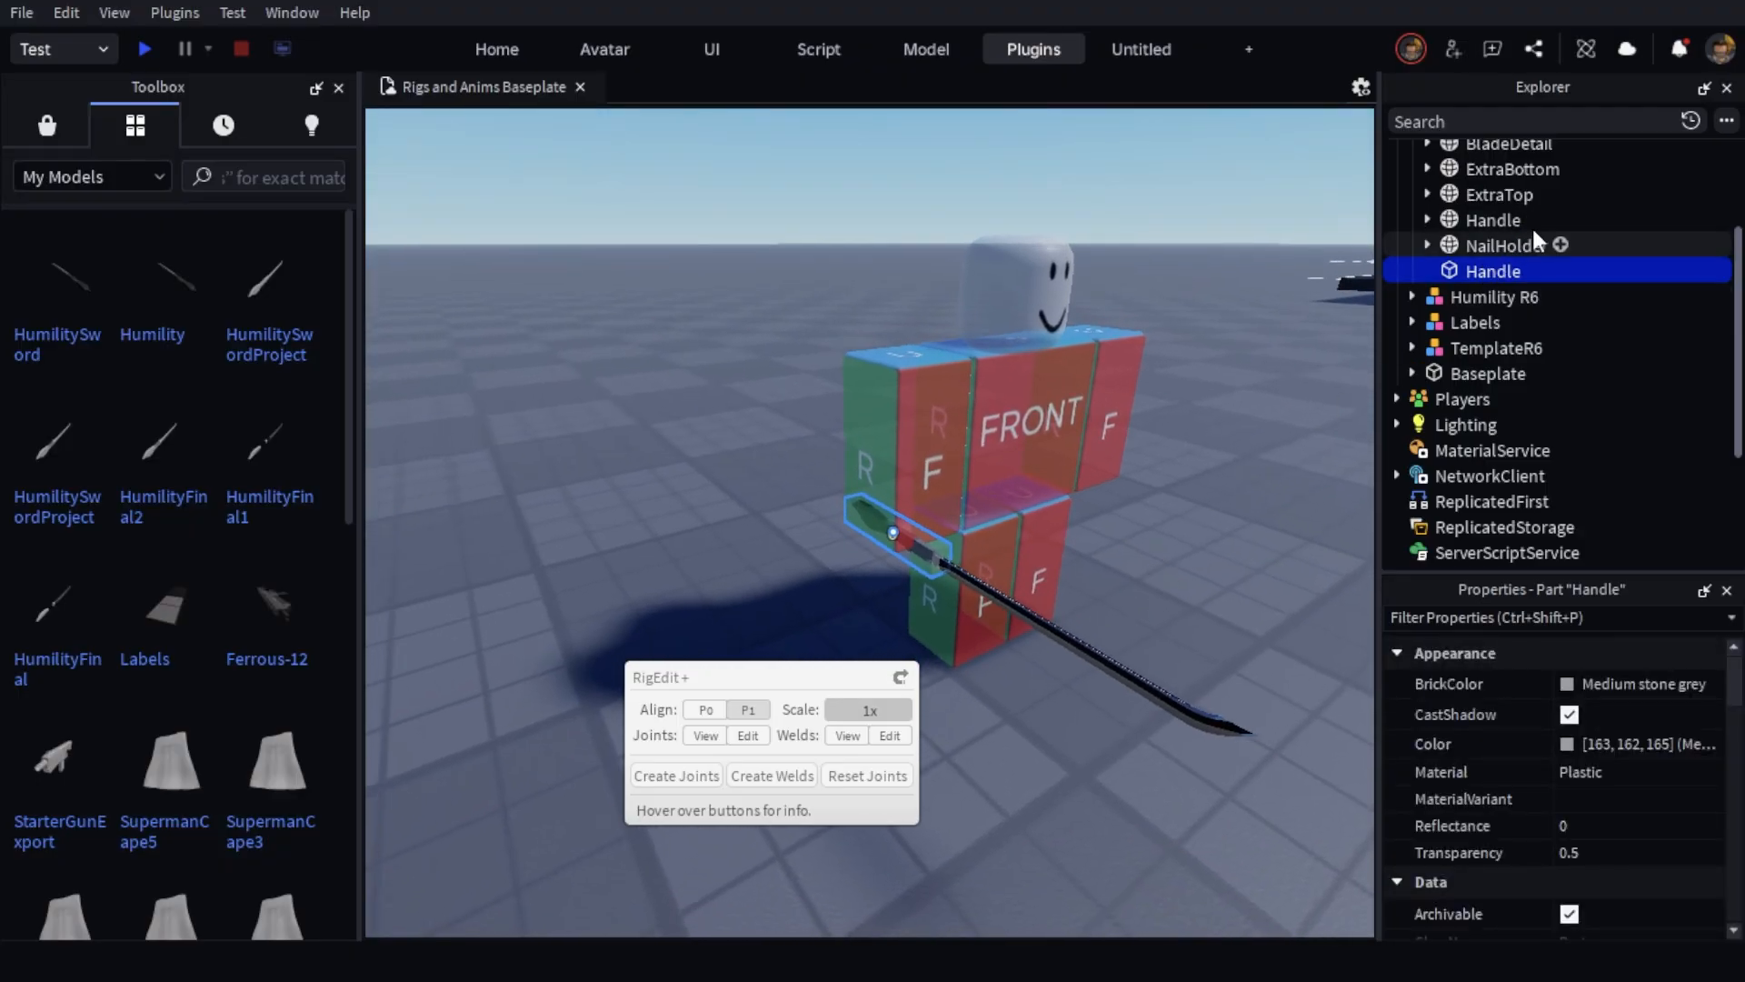
scroll(1515, 249, up, 3)
ctrl+click(1483, 226)
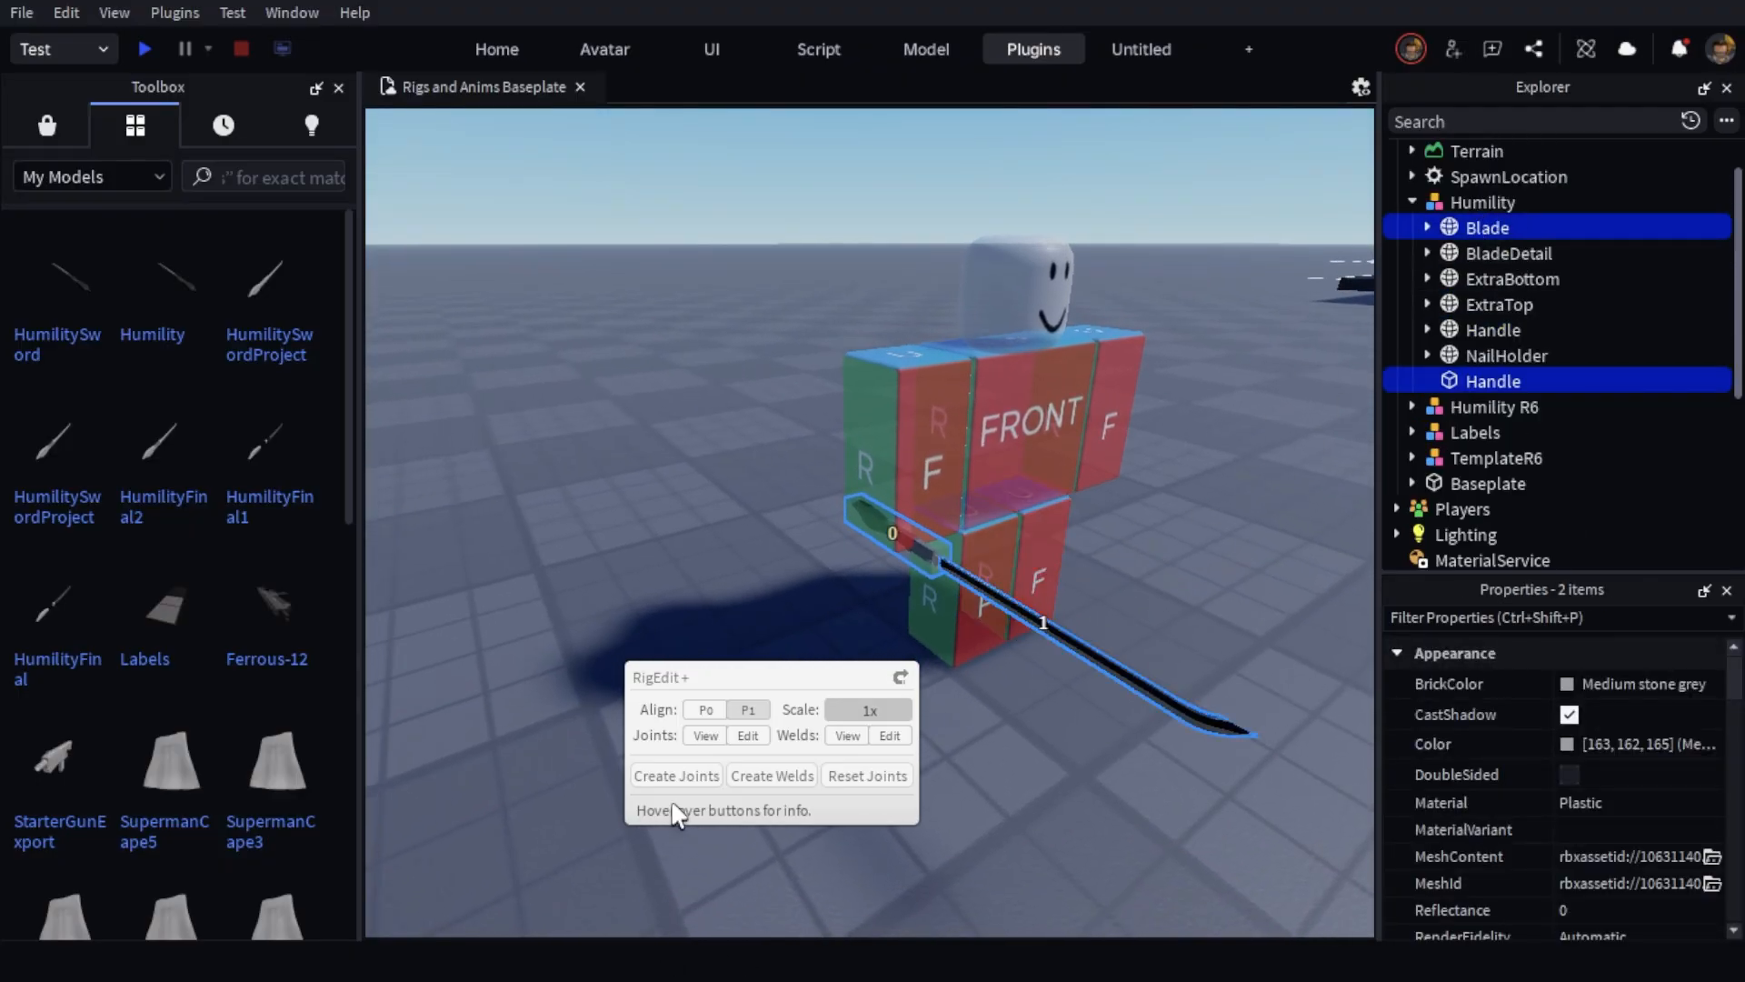
click(780, 780)
Create RigEdit welds from the Handle part to the BladeDetail and ExtraBottom meshes
click(1492, 381)
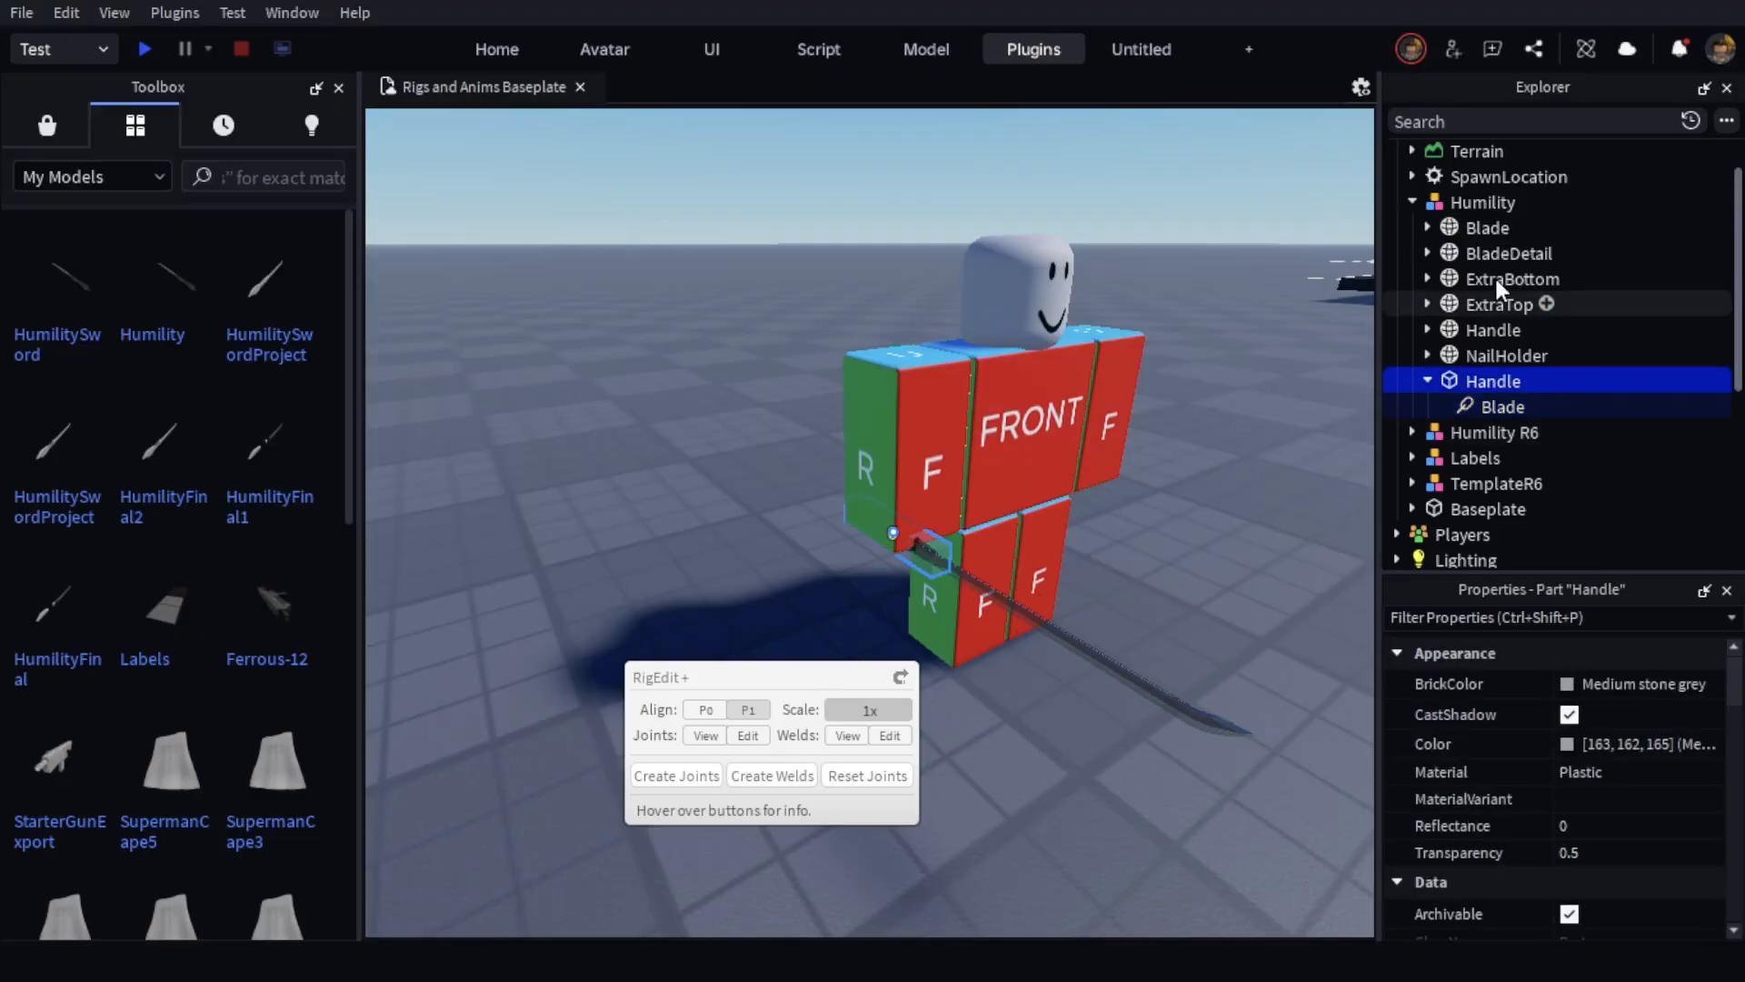
ctrl+click(1507, 253)
click(807, 780)
click(1468, 377)
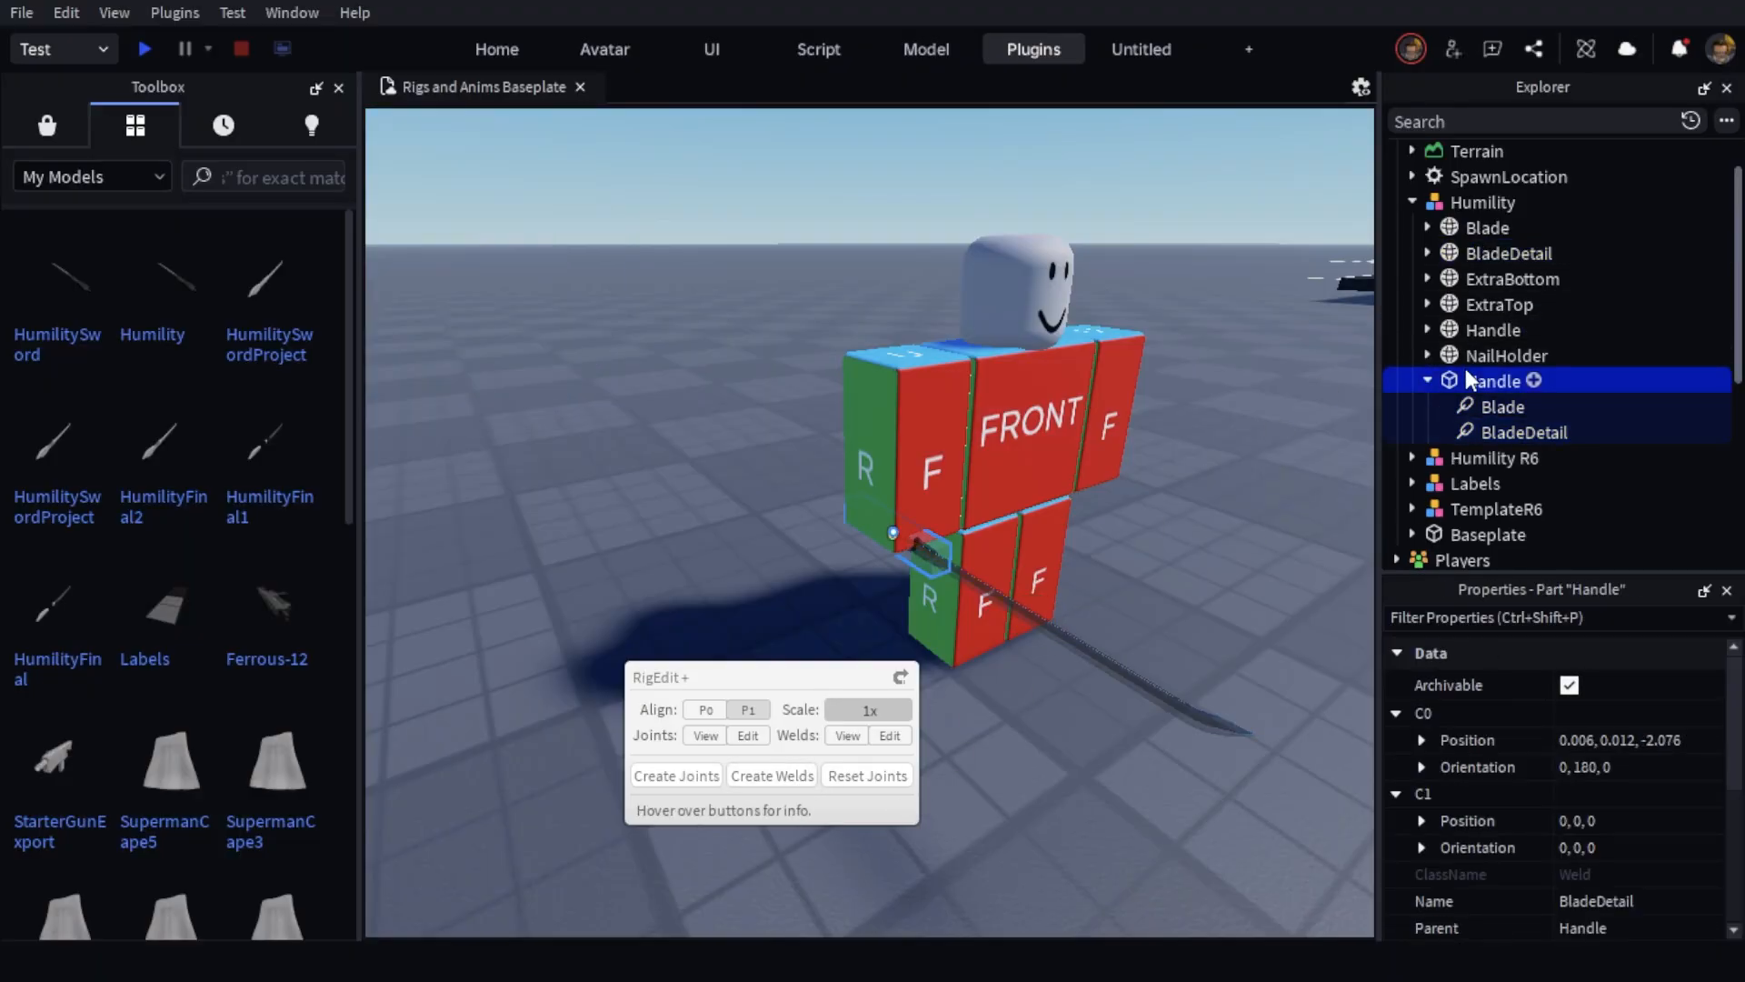
ctrl+click(1463, 276)
click(790, 777)
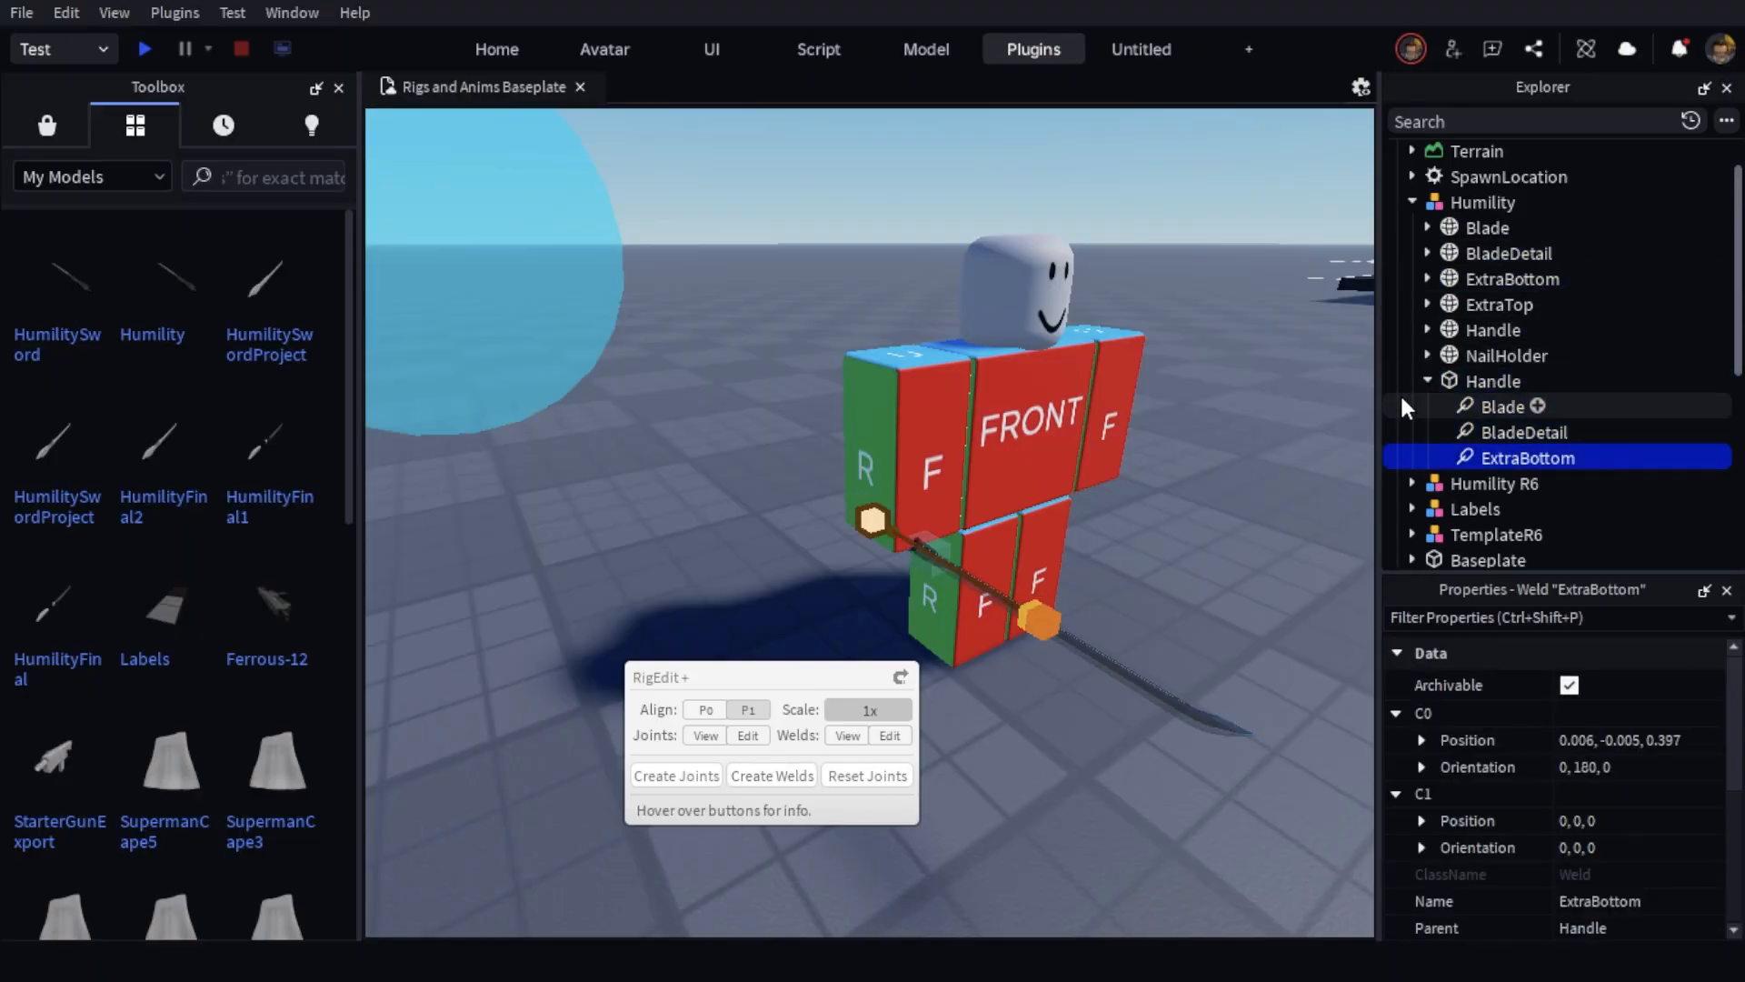
Create RigEdit welds from the Handle part to the ExtraTop mesh and the Handle mesh
click(1484, 381)
ctrl+click(1491, 305)
click(803, 777)
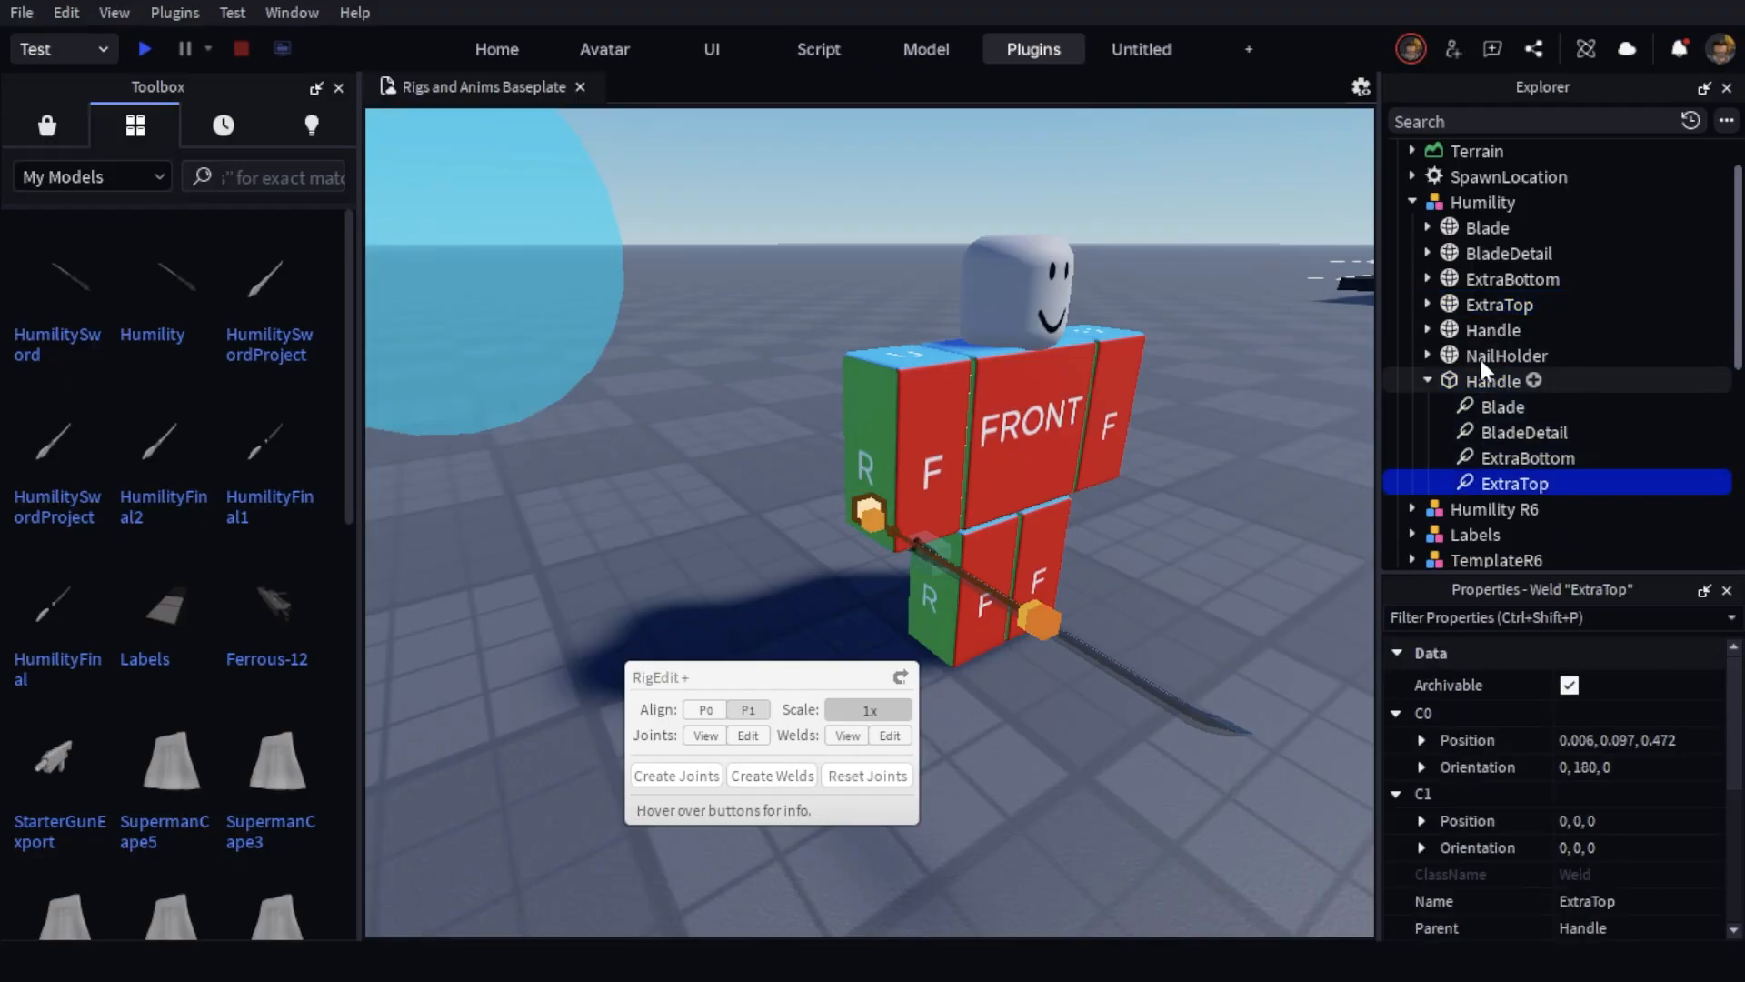
click(1476, 381)
click(787, 777)
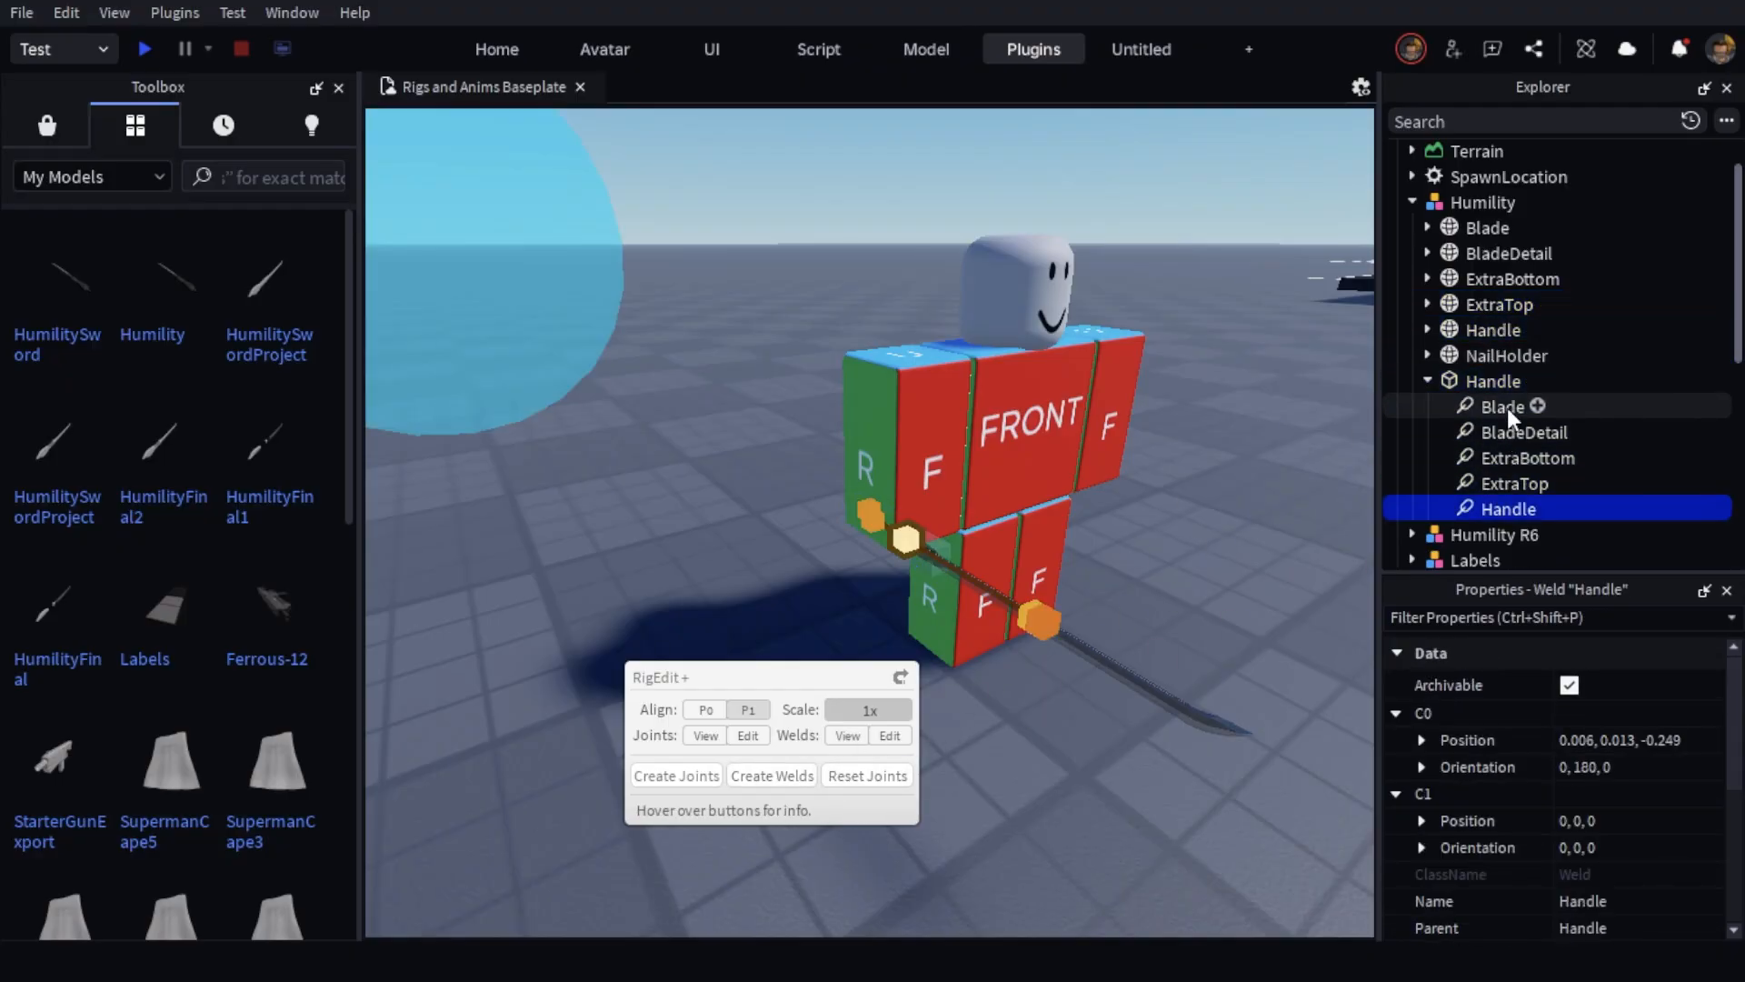
Create a RigEdit weld from the Handle part to the NailHolder mesh
click(1486, 380)
click(1474, 354)
ctrl+click(1483, 381)
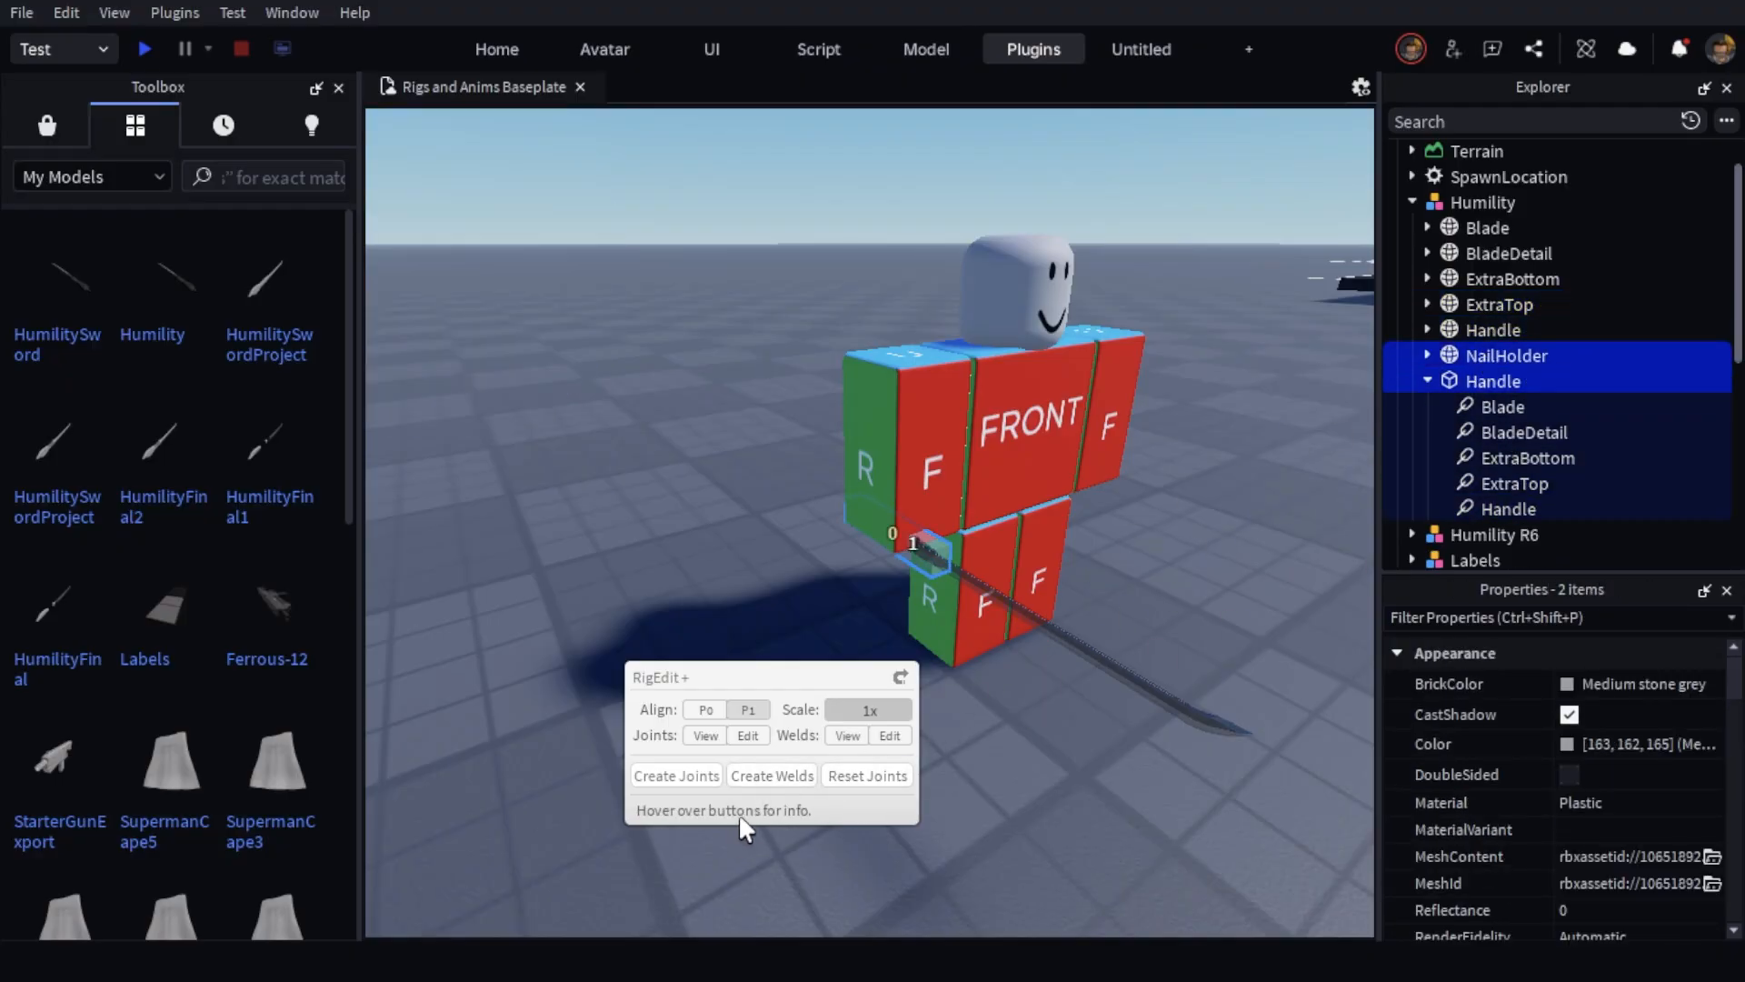
click(771, 775)
Examine the six welds under the Handle part, from Blade to NailHolder, on the sword and rig
scroll(1038, 516, up, 5)
scroll(1038, 516, down, 5)
shift+click(1458, 404)
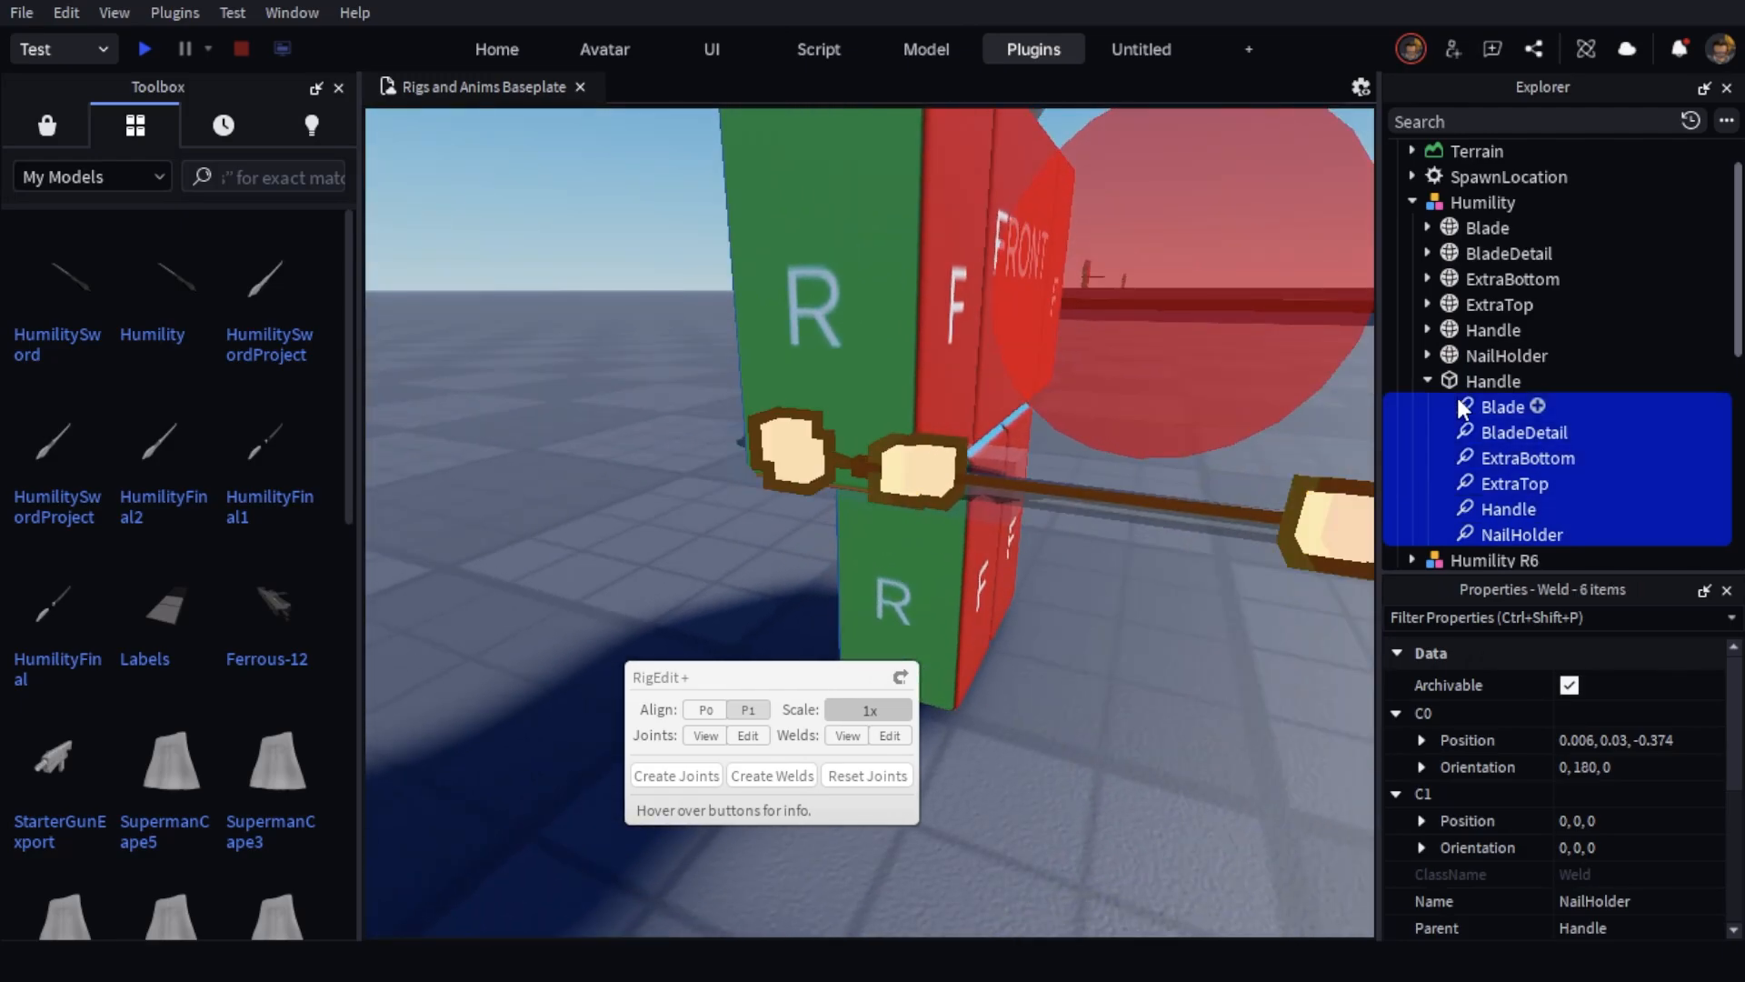
key(f)
key(d)
right_drag(1056, 479, 1056, 479)
key(s)
key(w)
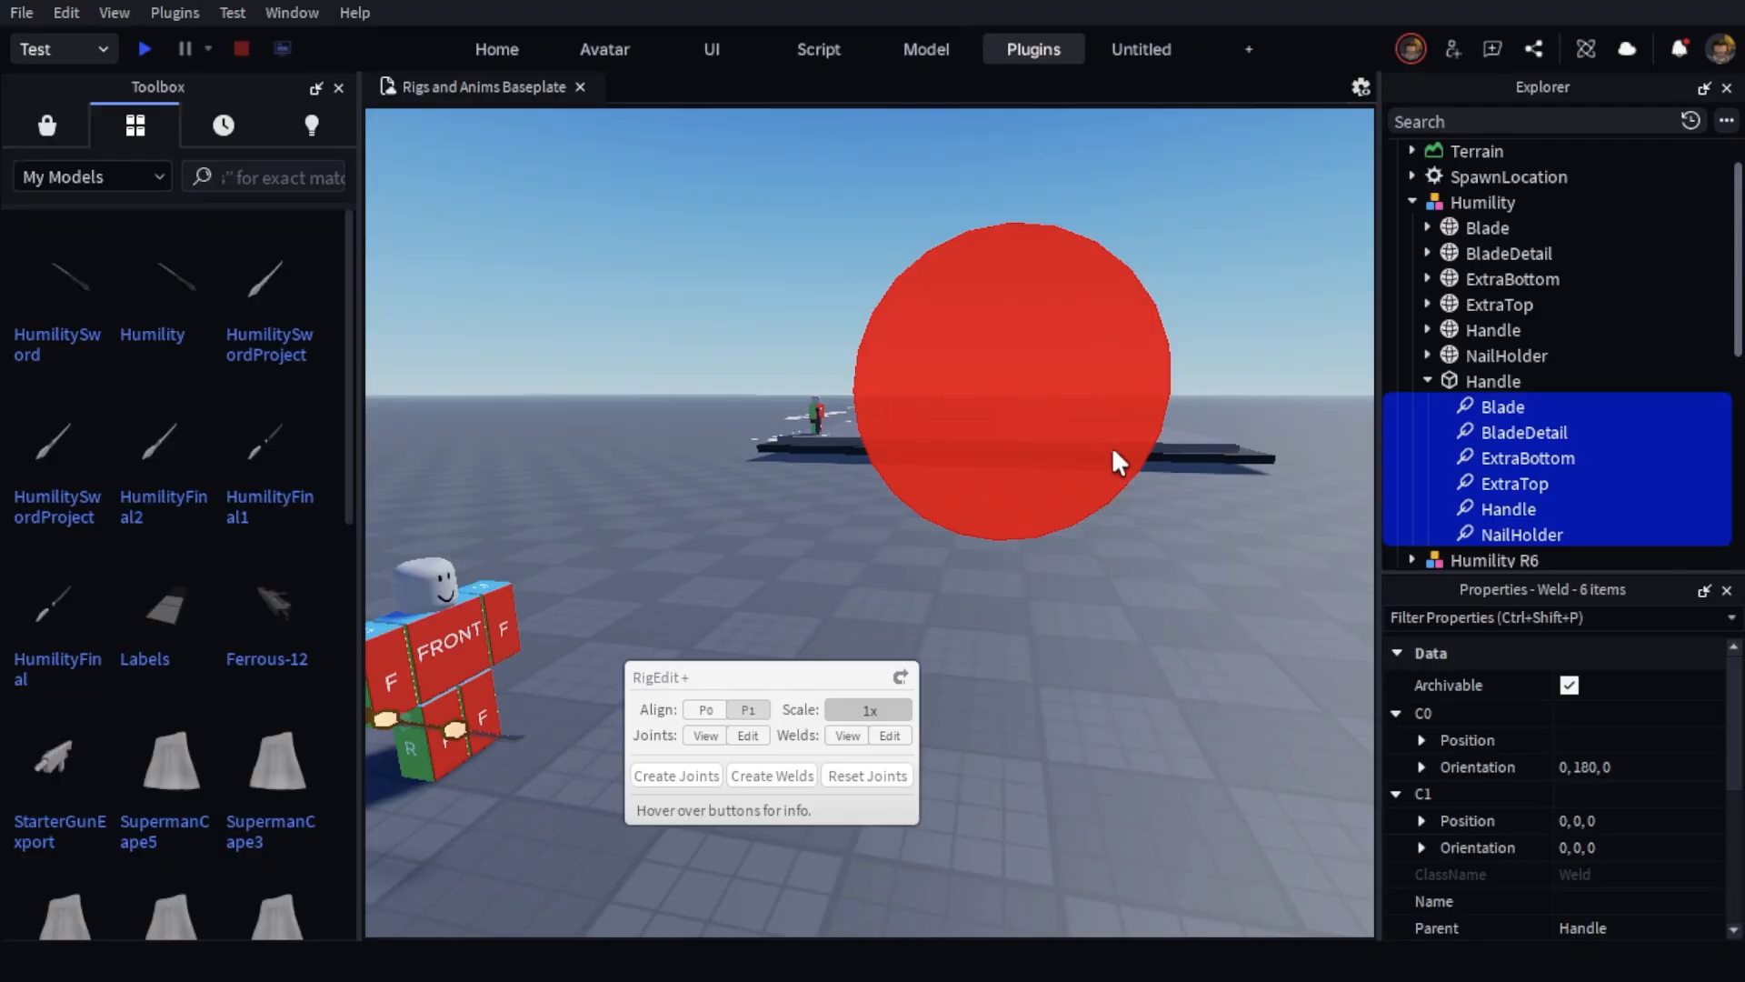
key(w)
right_drag(1039, 689, 1039, 689)
key(w)
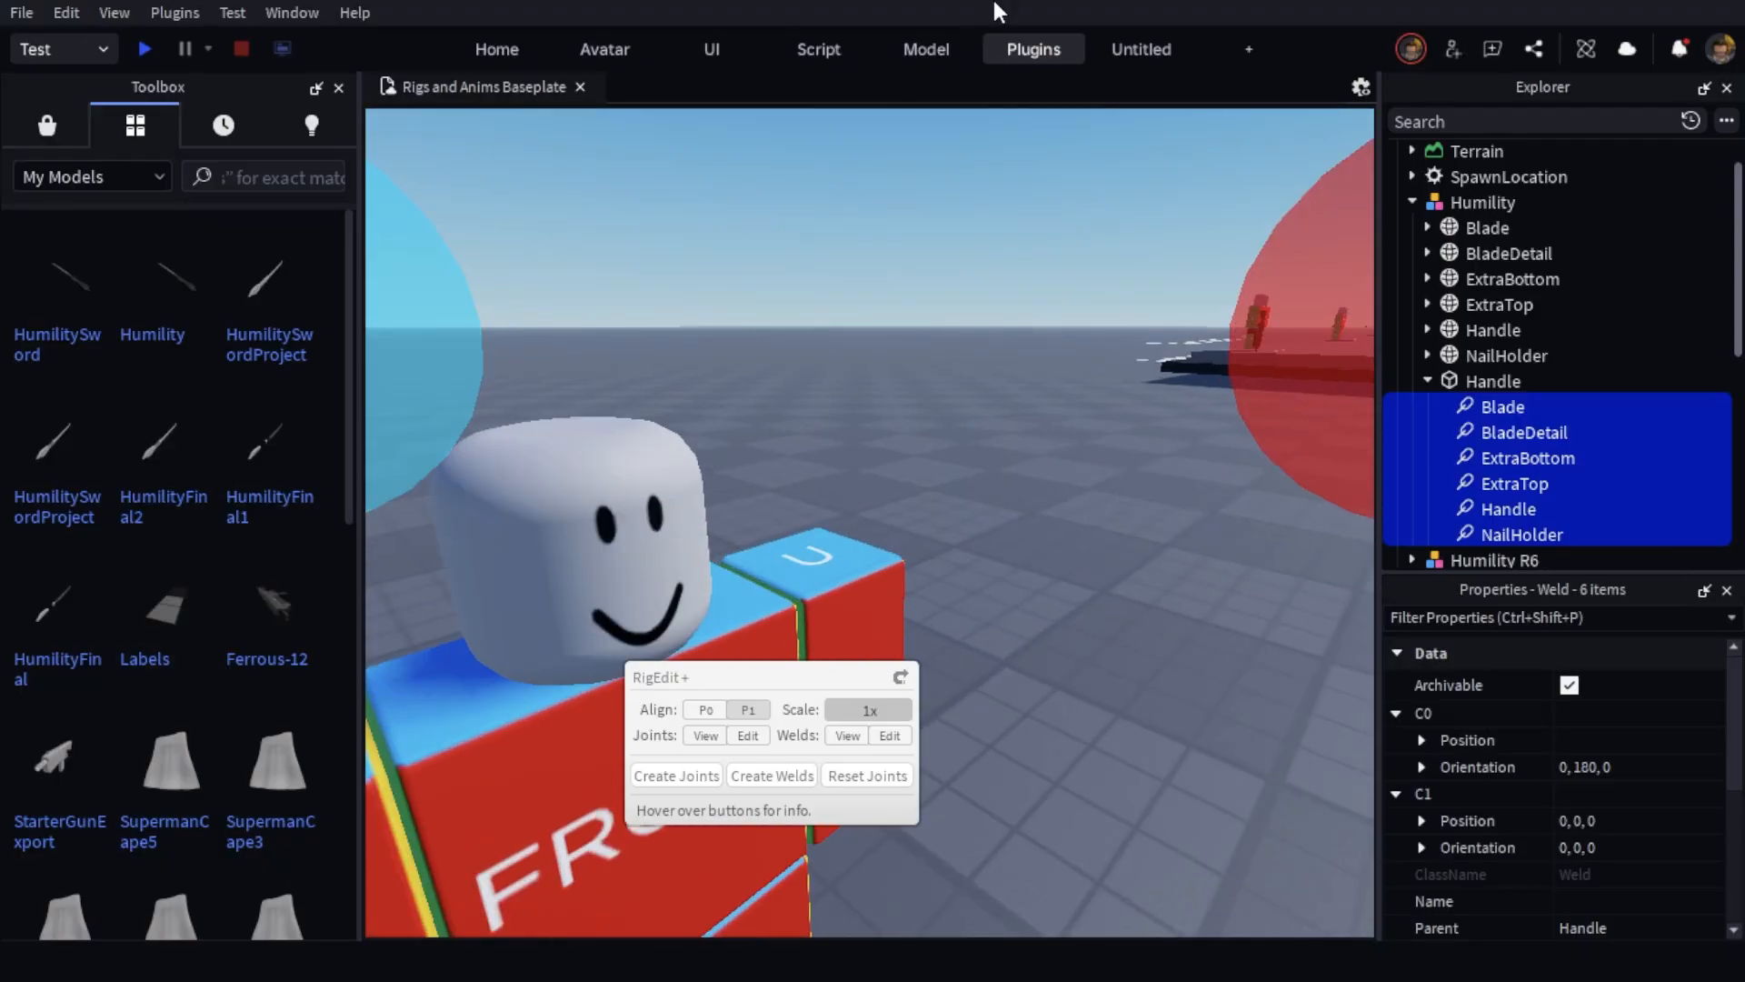
key(s)
Exit the Edit Rig plugin and review the Handle part together with its welds on the rig
click(1000, 57)
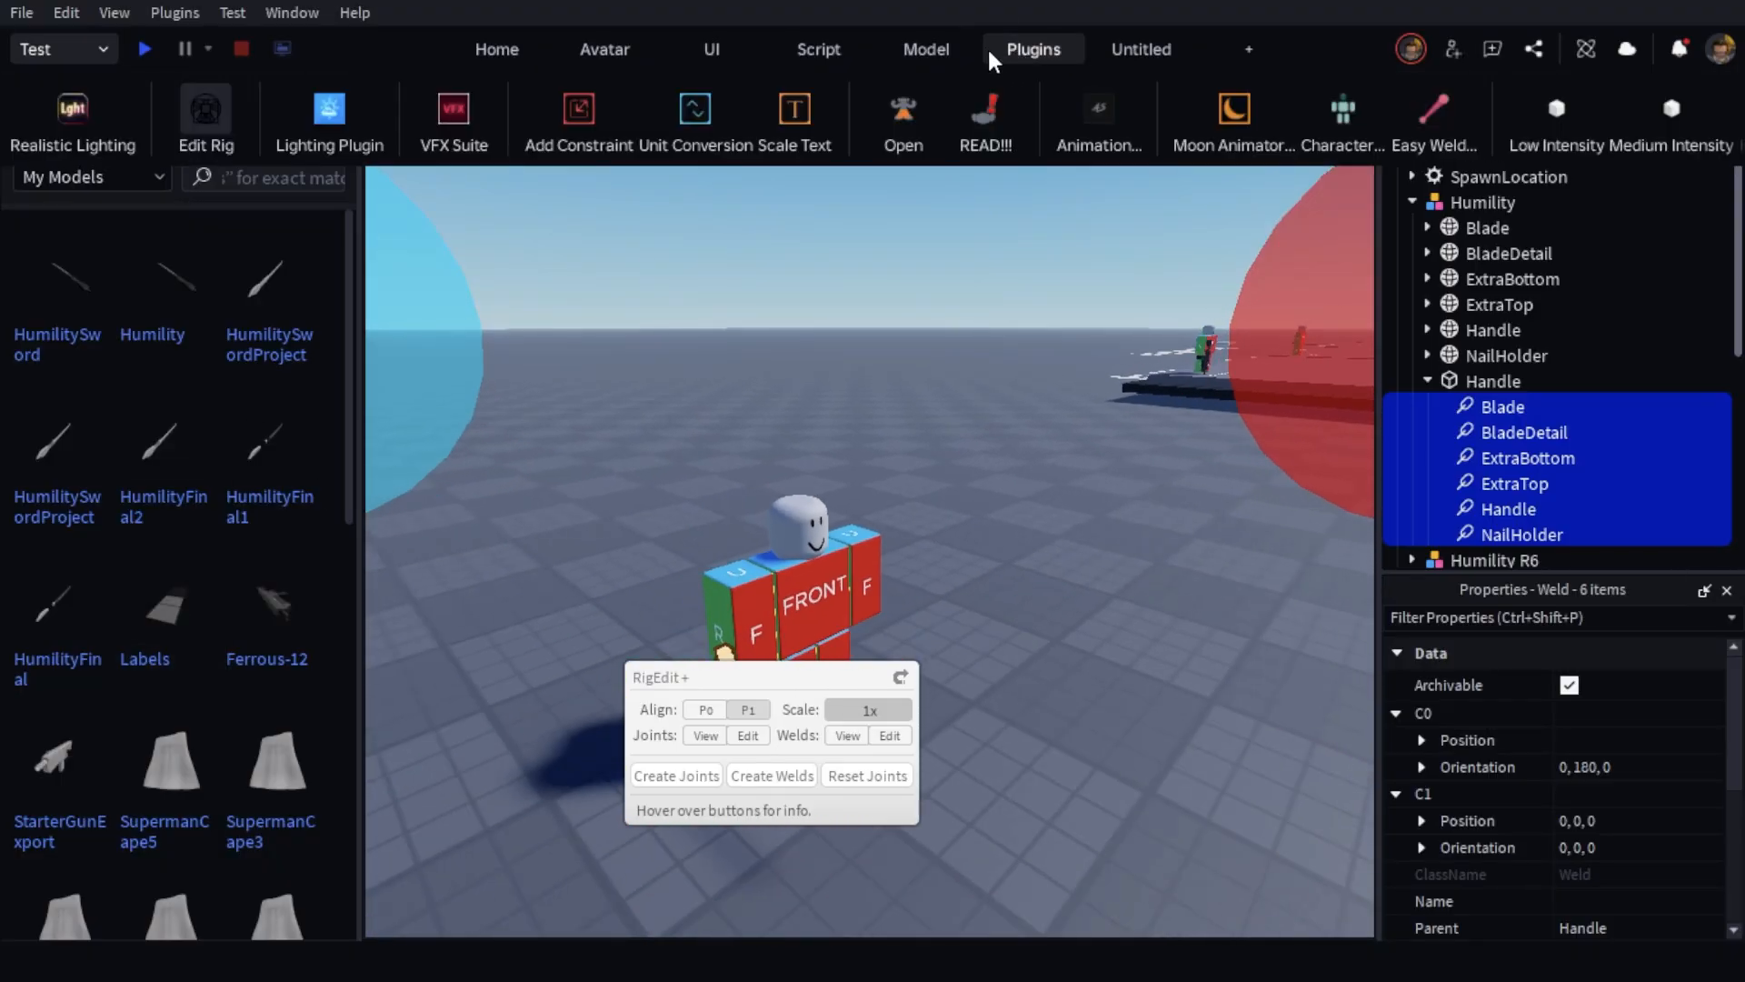
click(211, 102)
click(1492, 380)
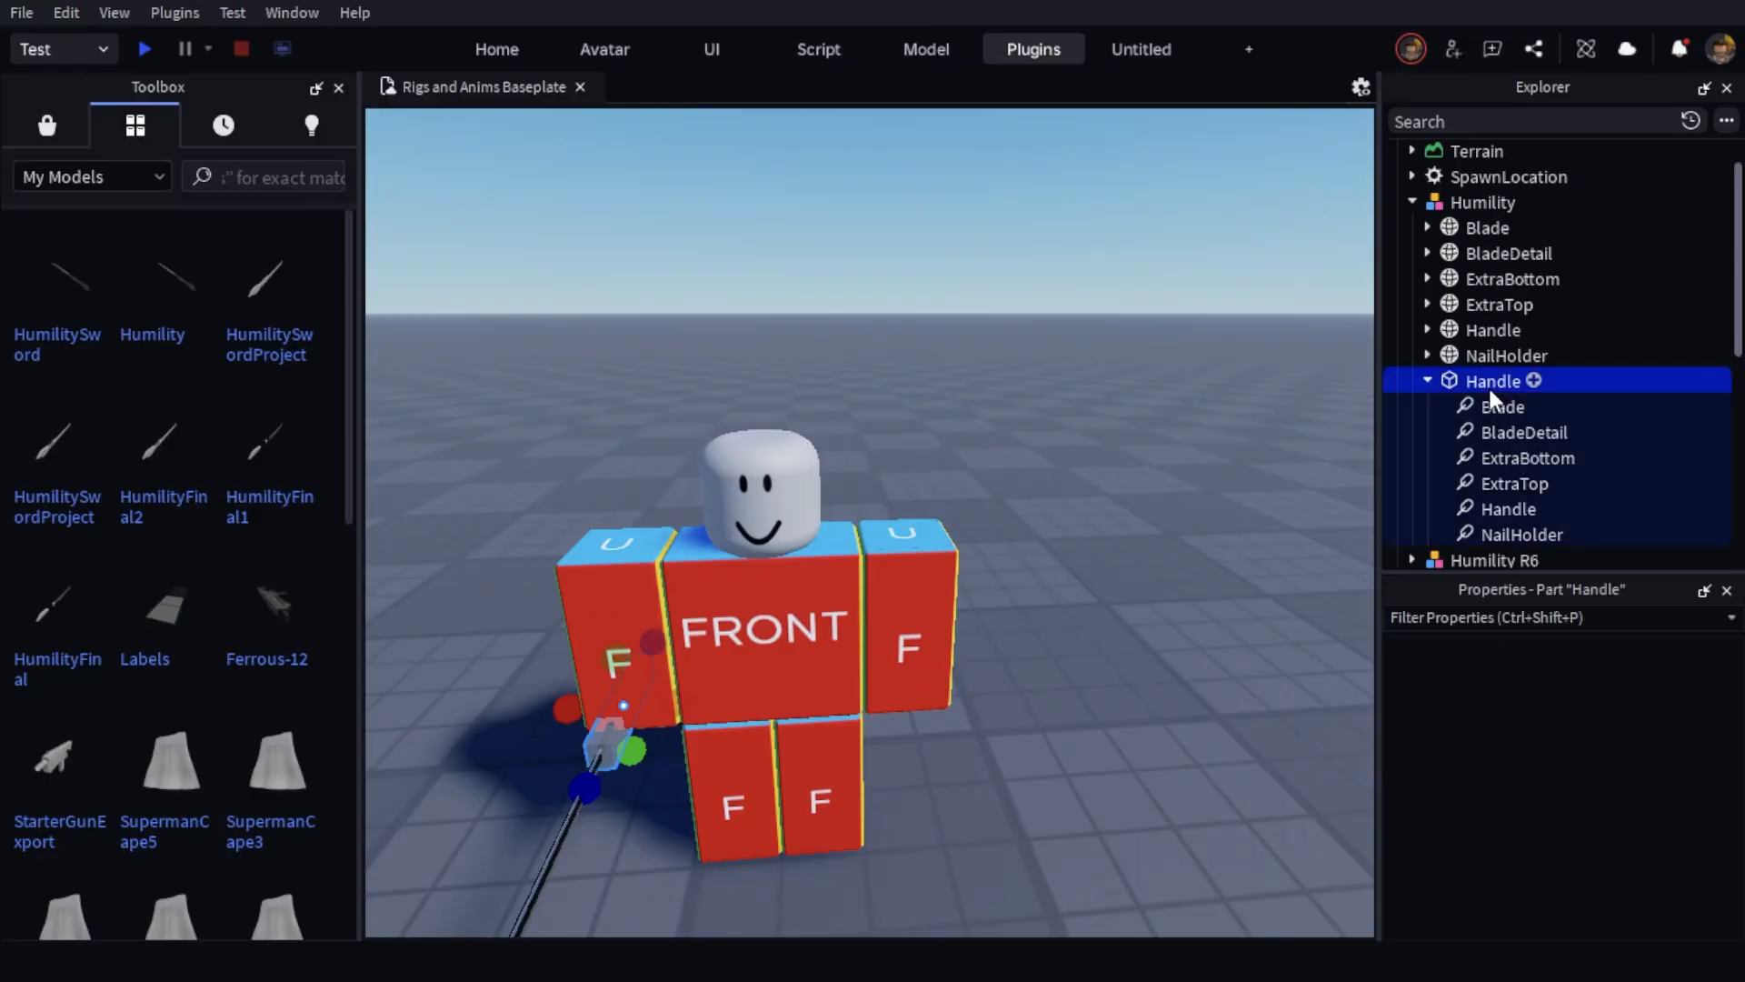
click(1501, 406)
shift+click(1465, 535)
right_drag(1027, 446, 1028, 445)
click(1487, 383)
right_drag(756, 258, 757, 259)
scroll(757, 259, down, 2)
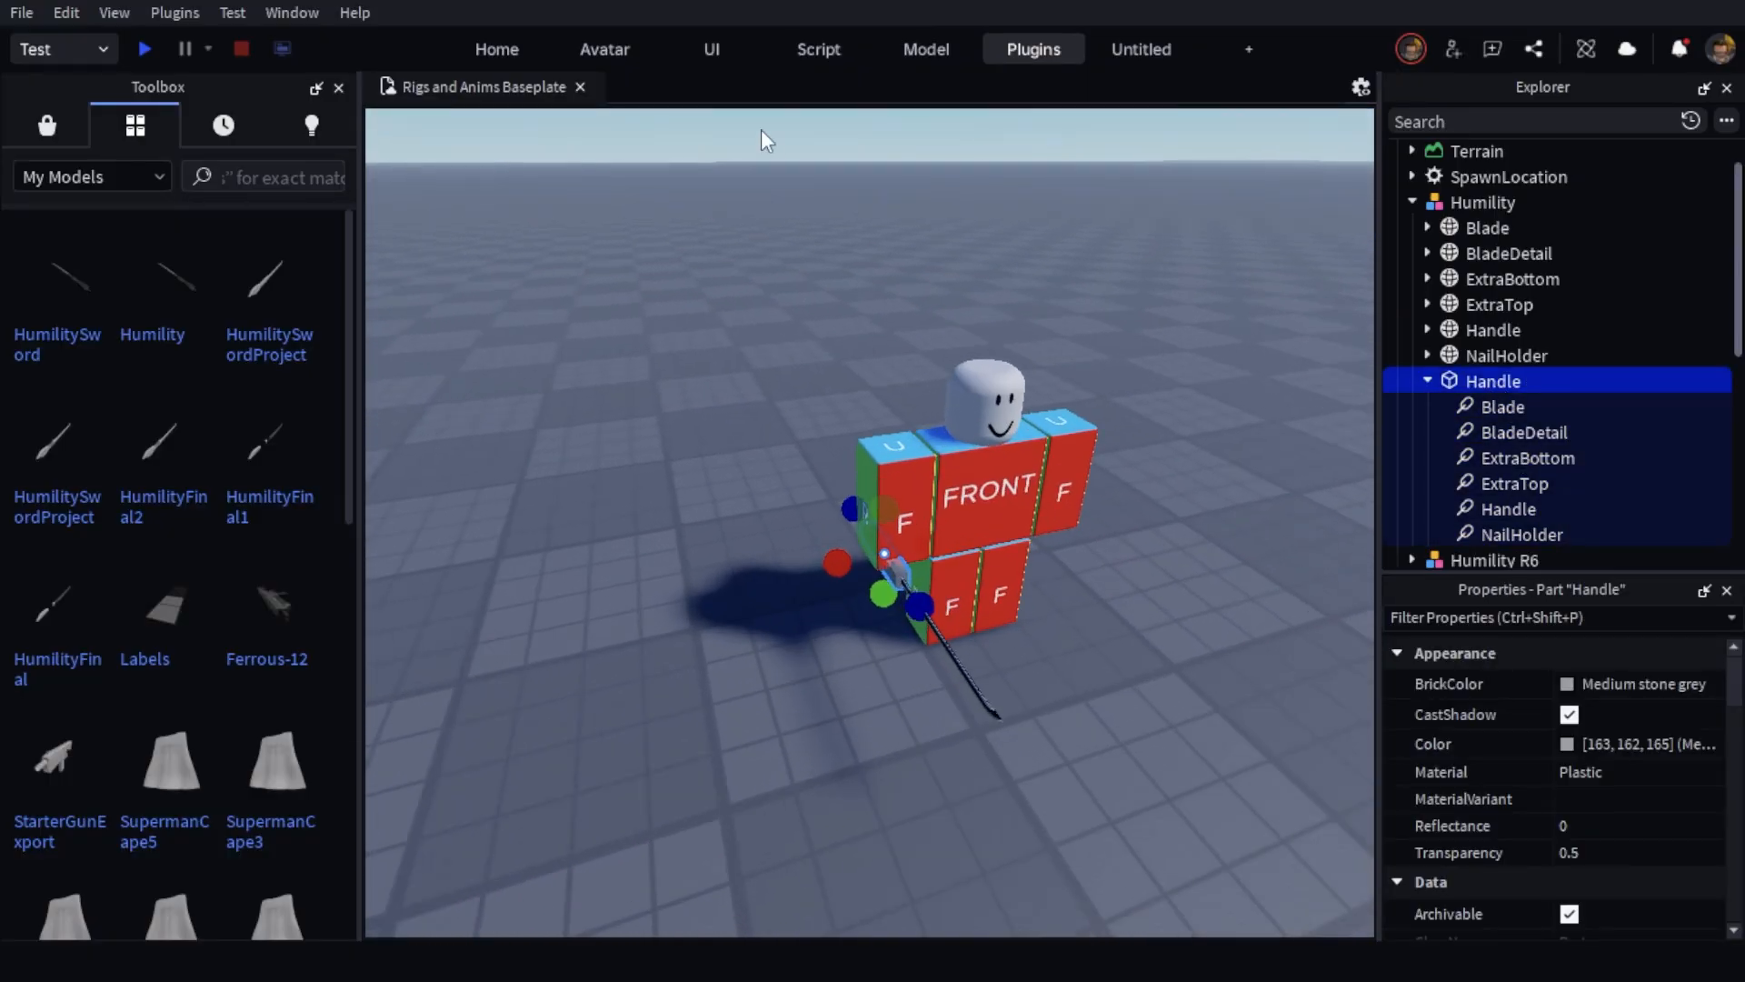
scroll(760, 129, up, 1)
mouse_move(508, 38)
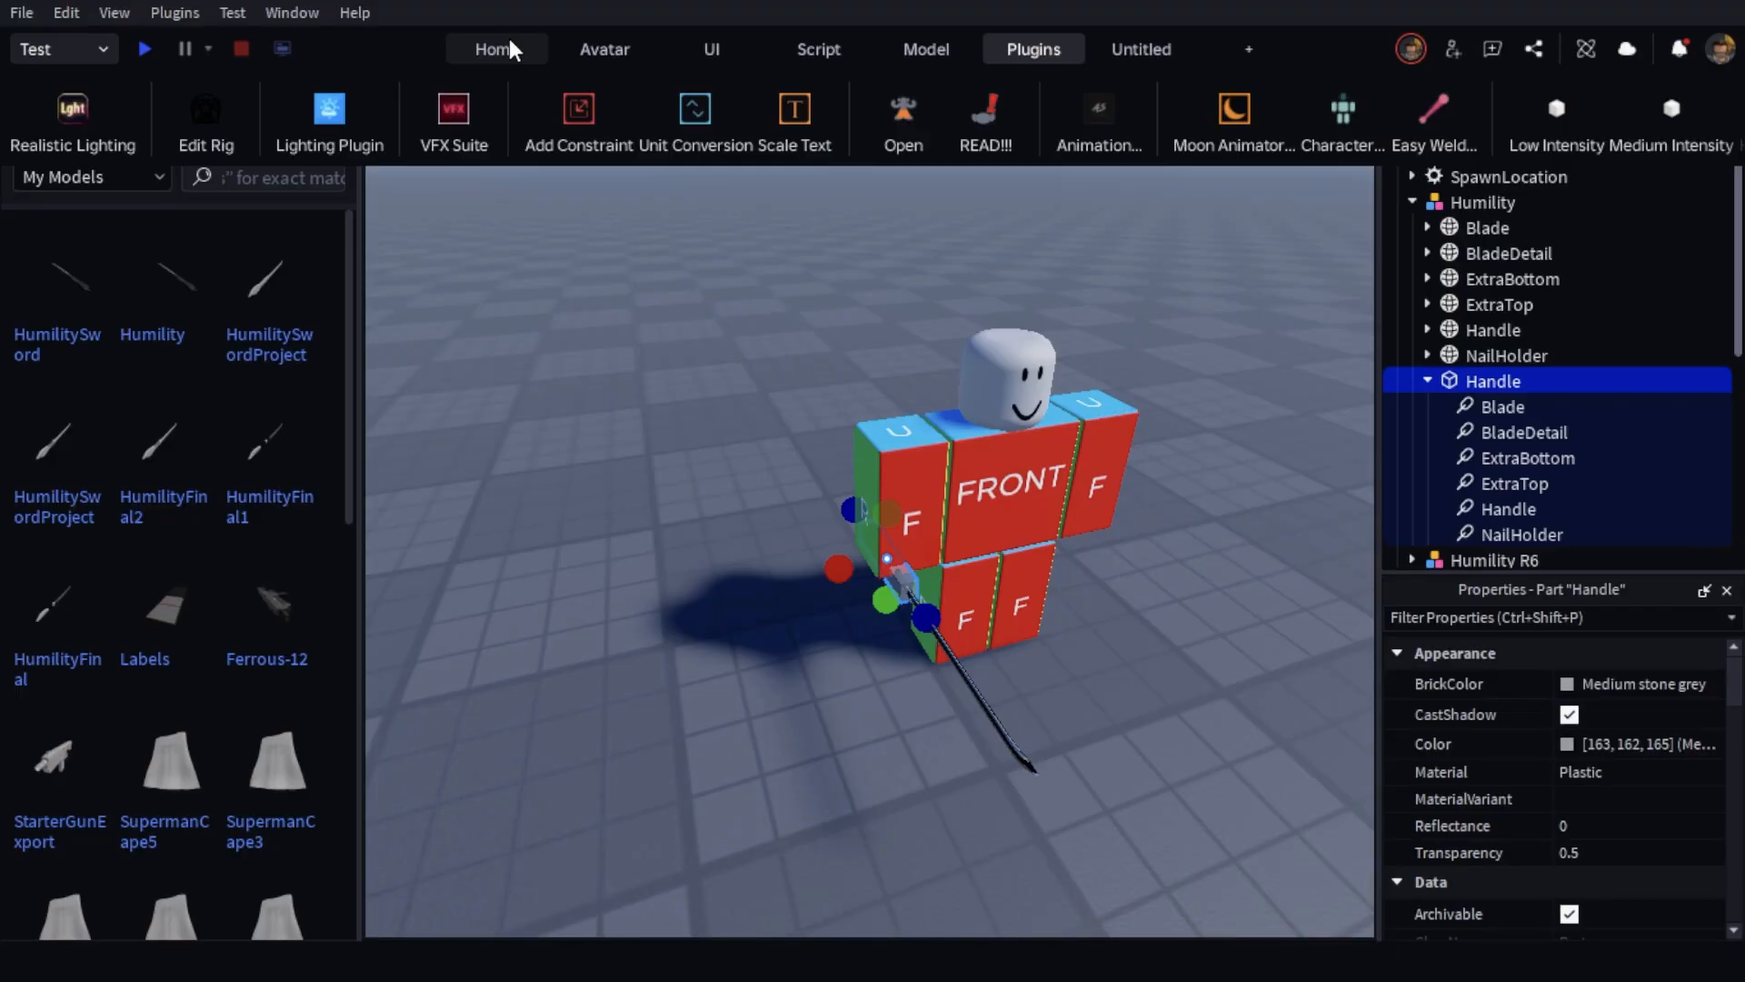
Rename the TemplateR6 model to Humility Rig
click(1009, 481)
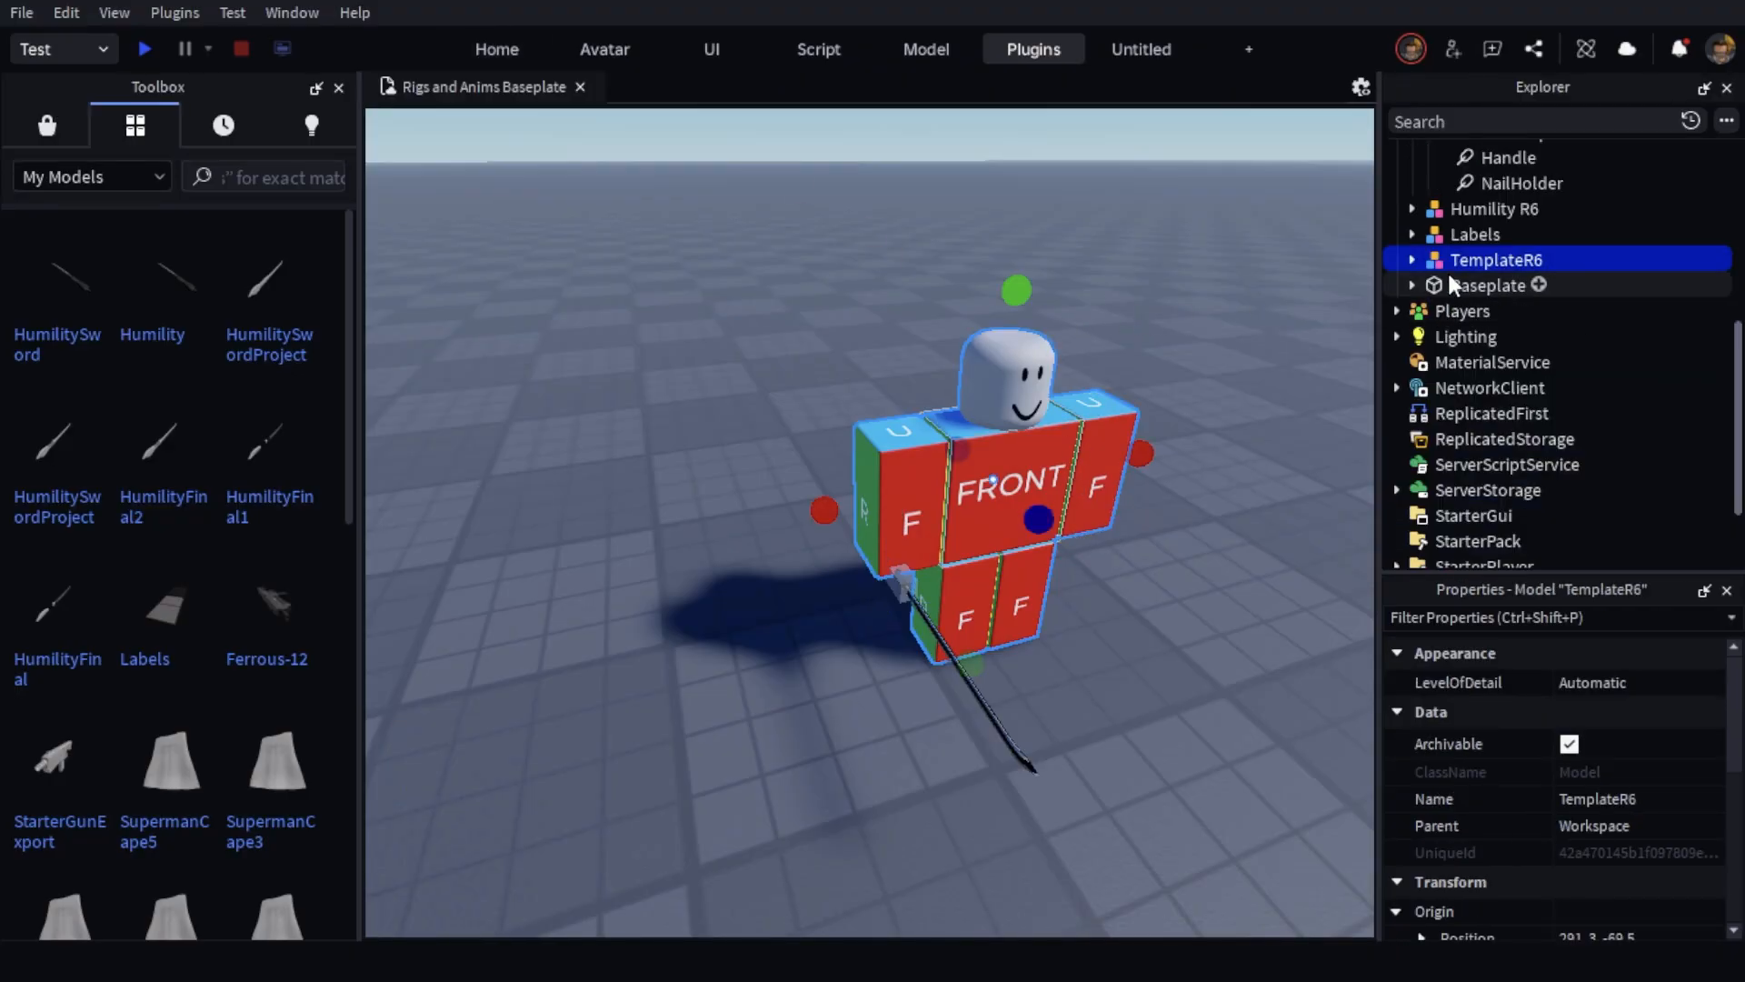
scroll(1472, 300, up, 2)
click(1483, 424)
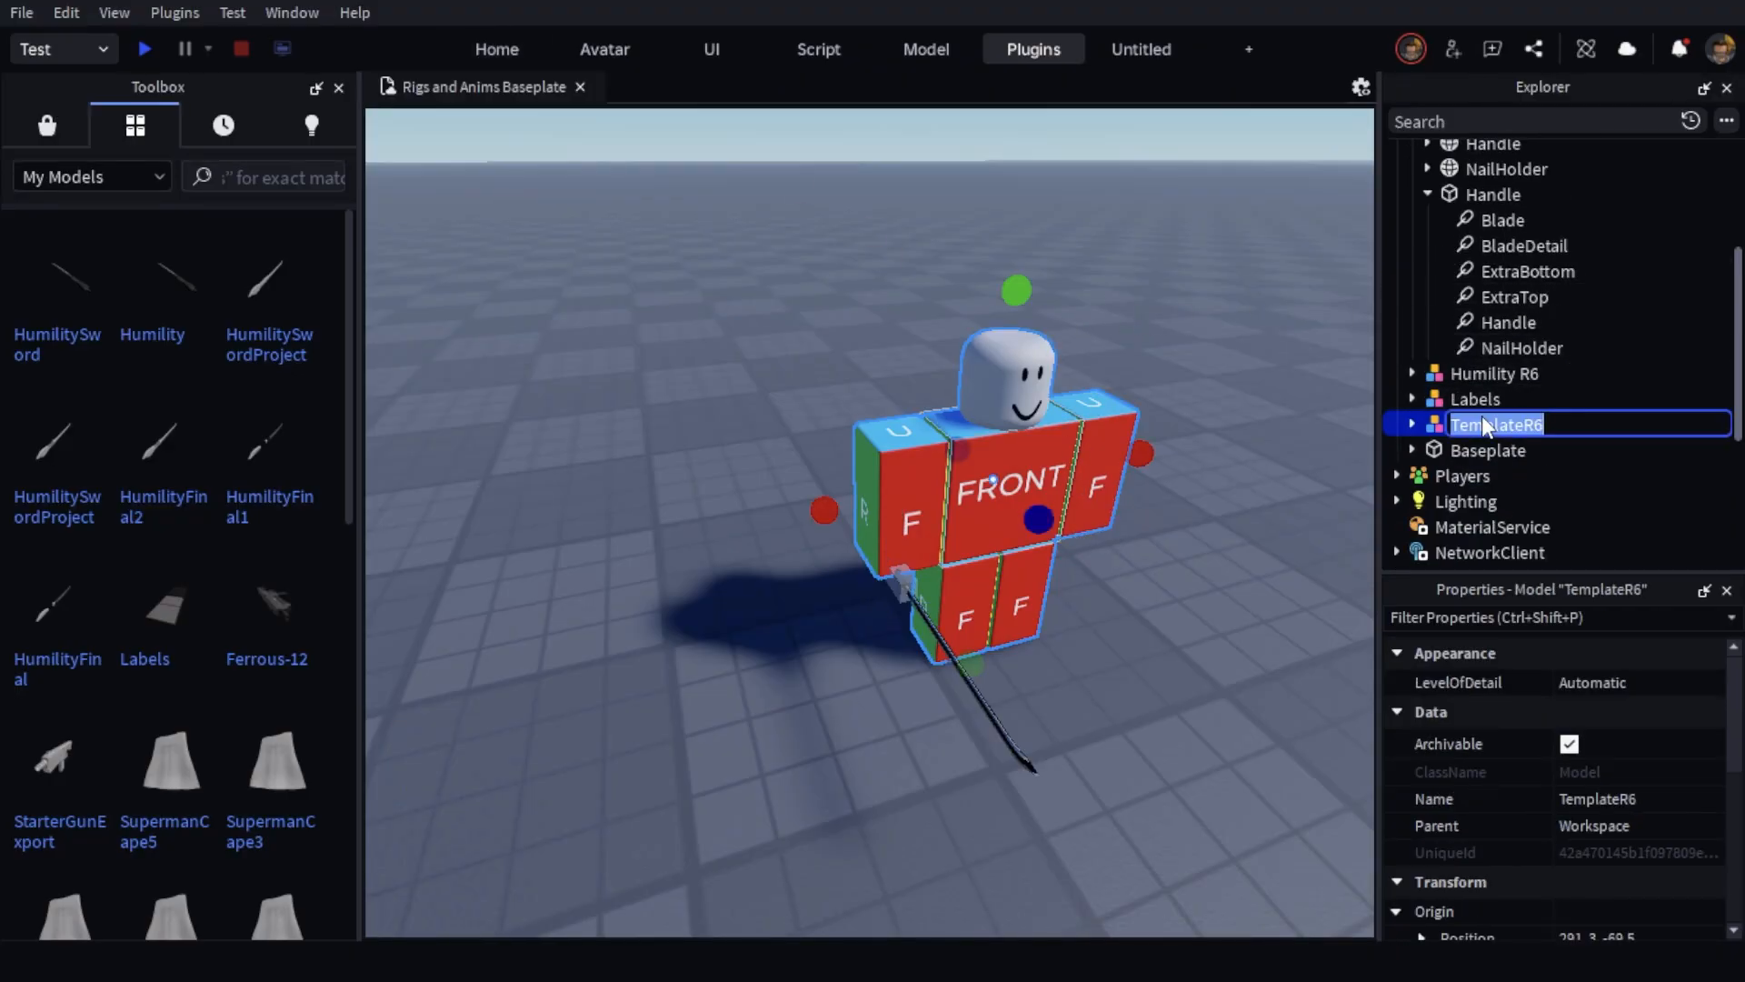
text(Humilit)
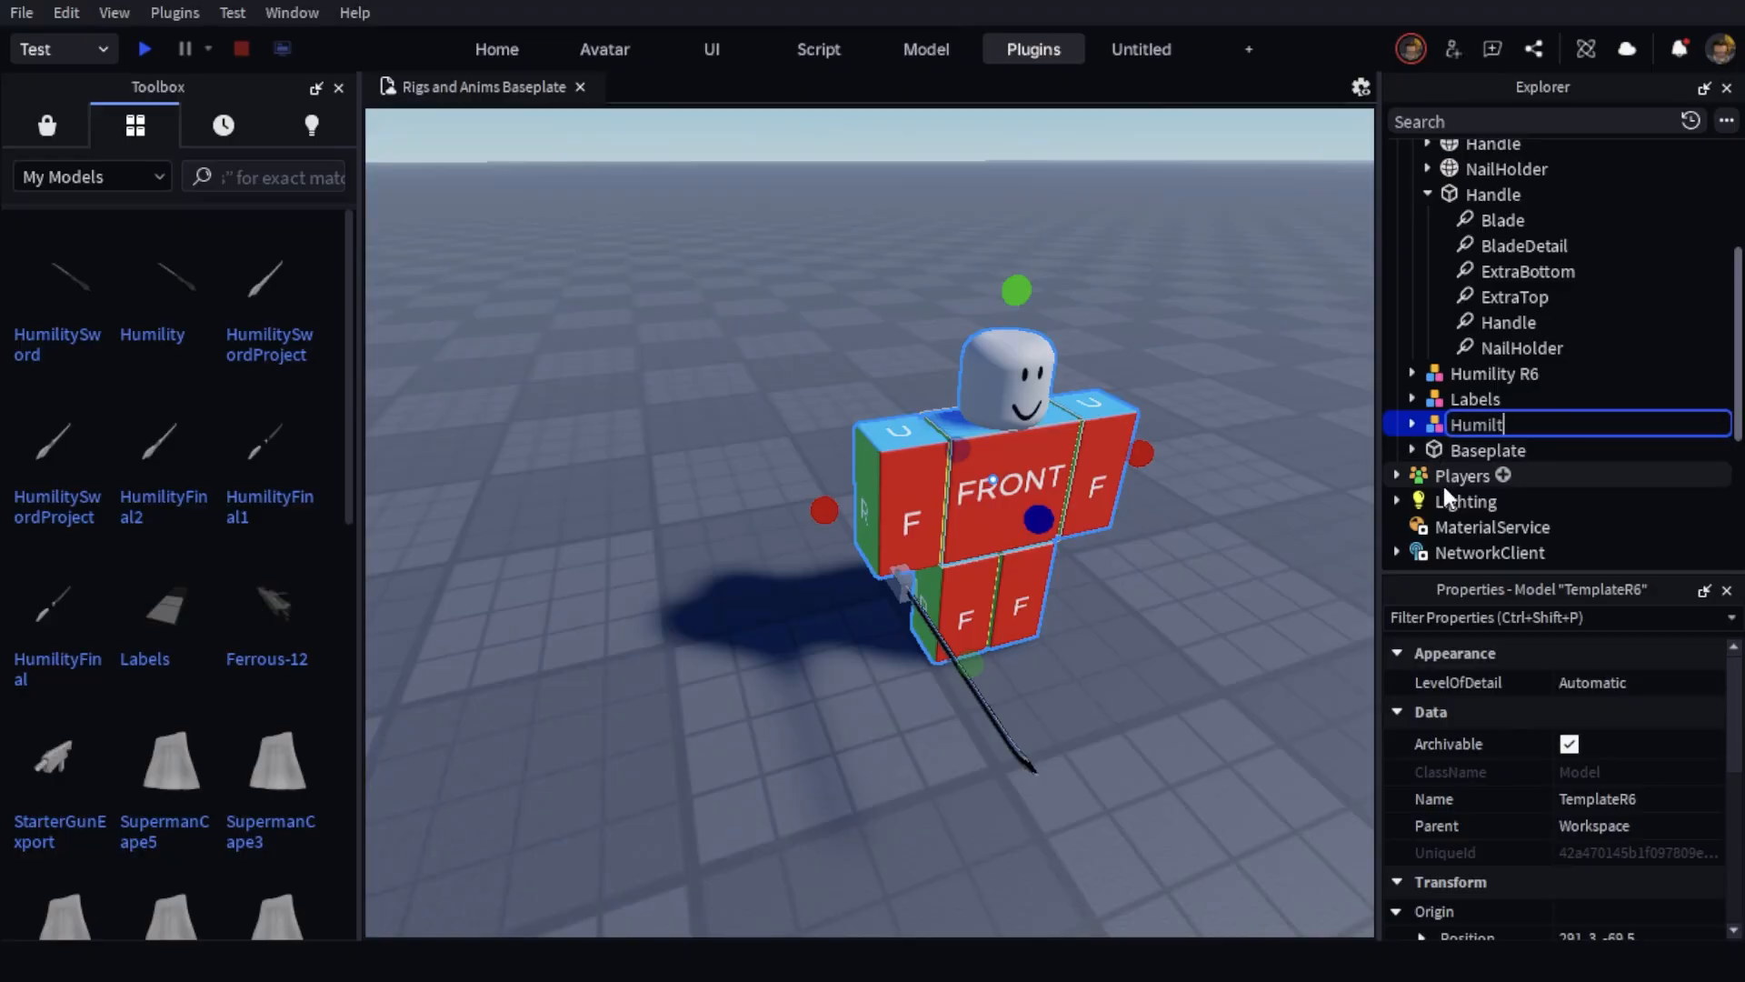
text(y Rig)
key(Return)
Move the Humility sword model into the Humility Rig model and expand it to show its parts
scroll(1503, 396, up, 5)
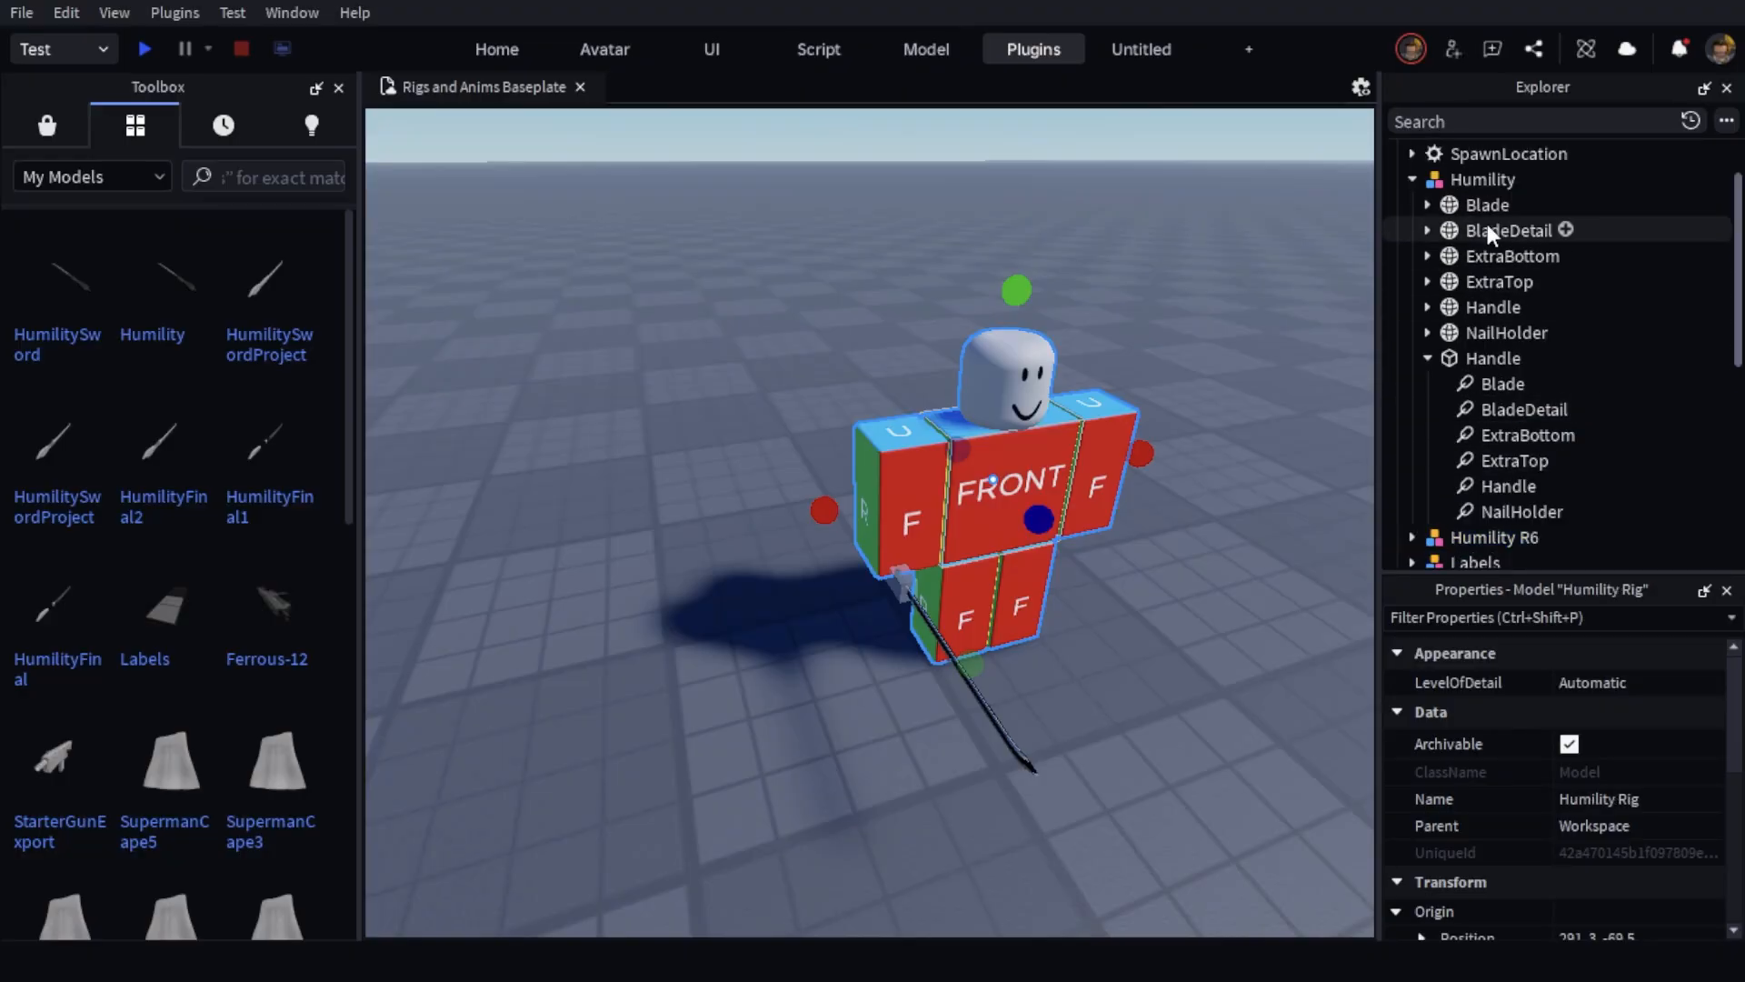
click(1411, 178)
drag(1409, 176, 1470, 258)
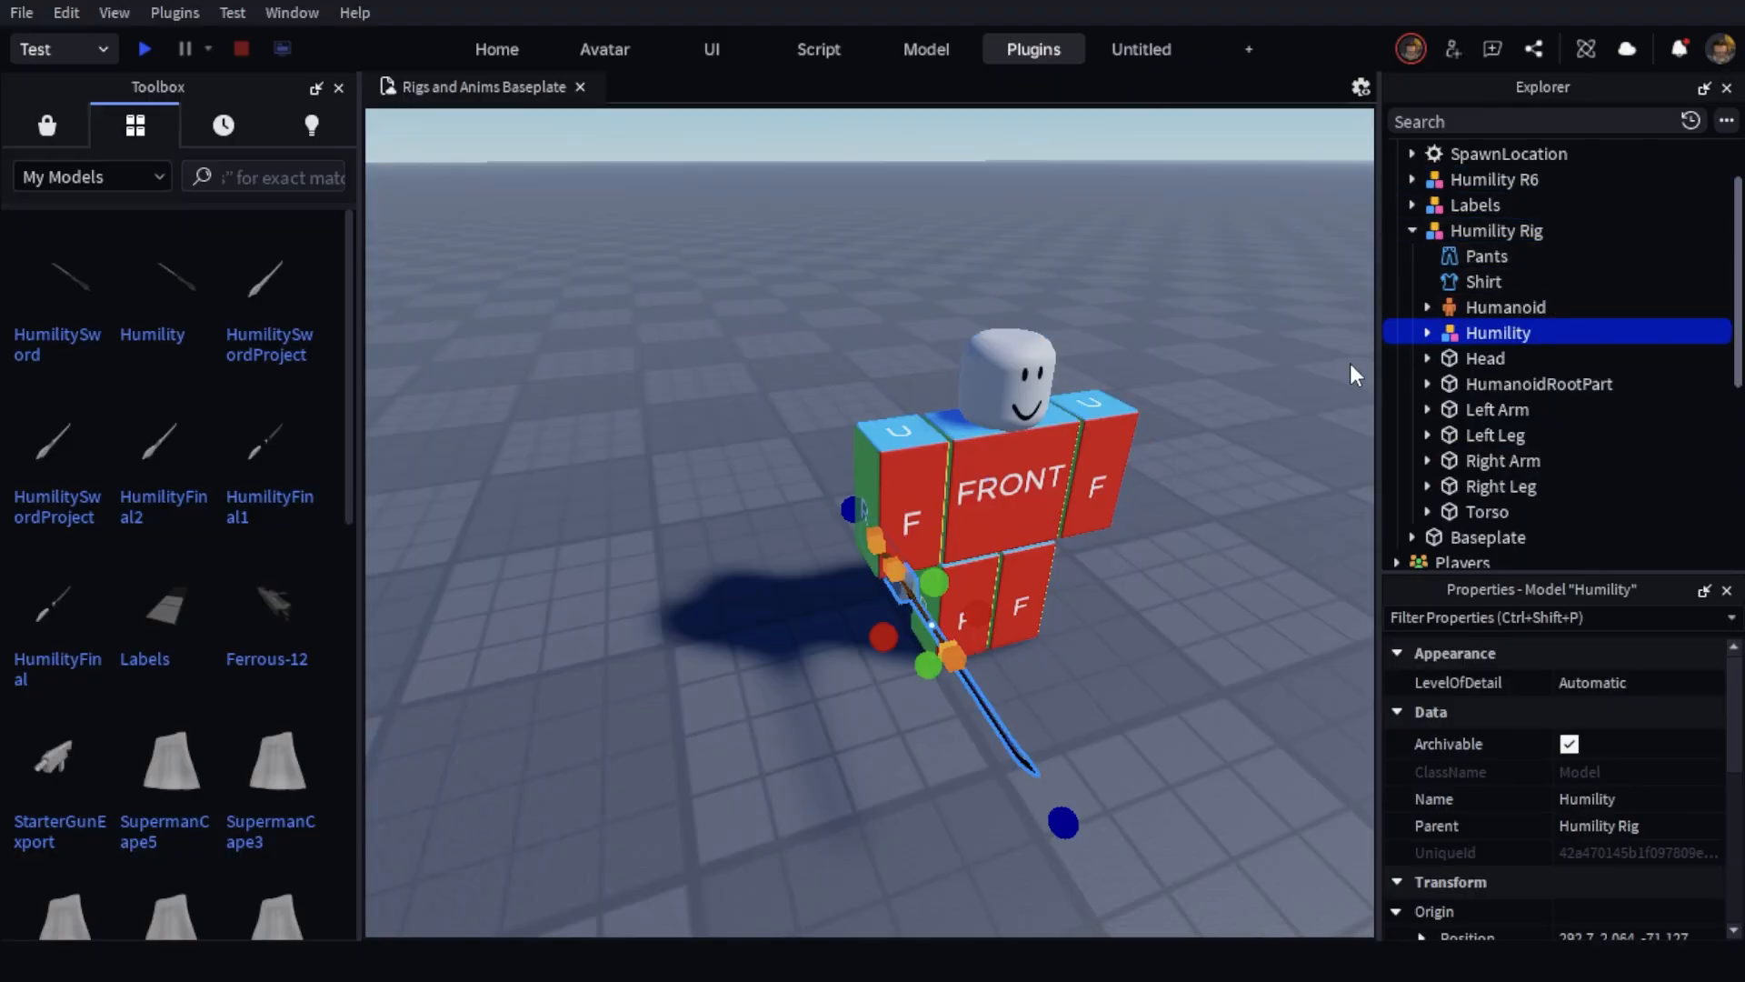
scroll(1246, 402, down, 3)
right_drag(1245, 402, 1218, 402)
scroll(1246, 402, up, 3)
click(1426, 332)
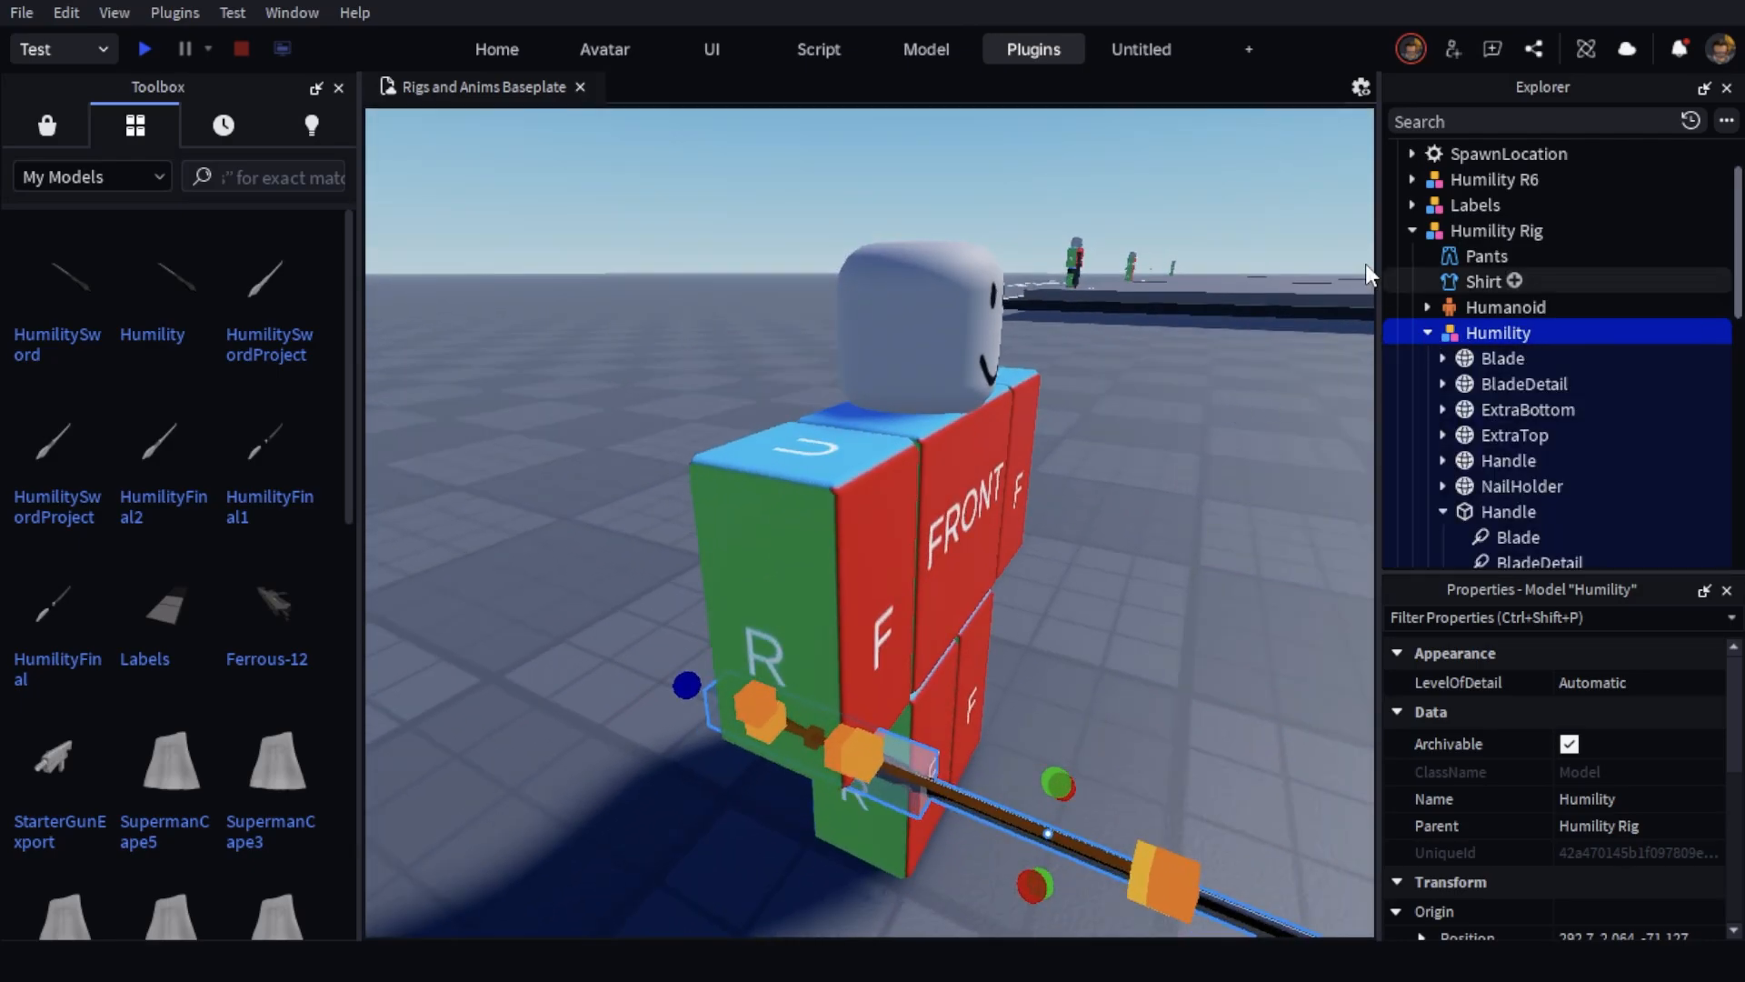
Join the Handle part in place to the rig's Right Arm with Easy Weld, keeping the joint animatable
click(1023, 45)
click(1424, 113)
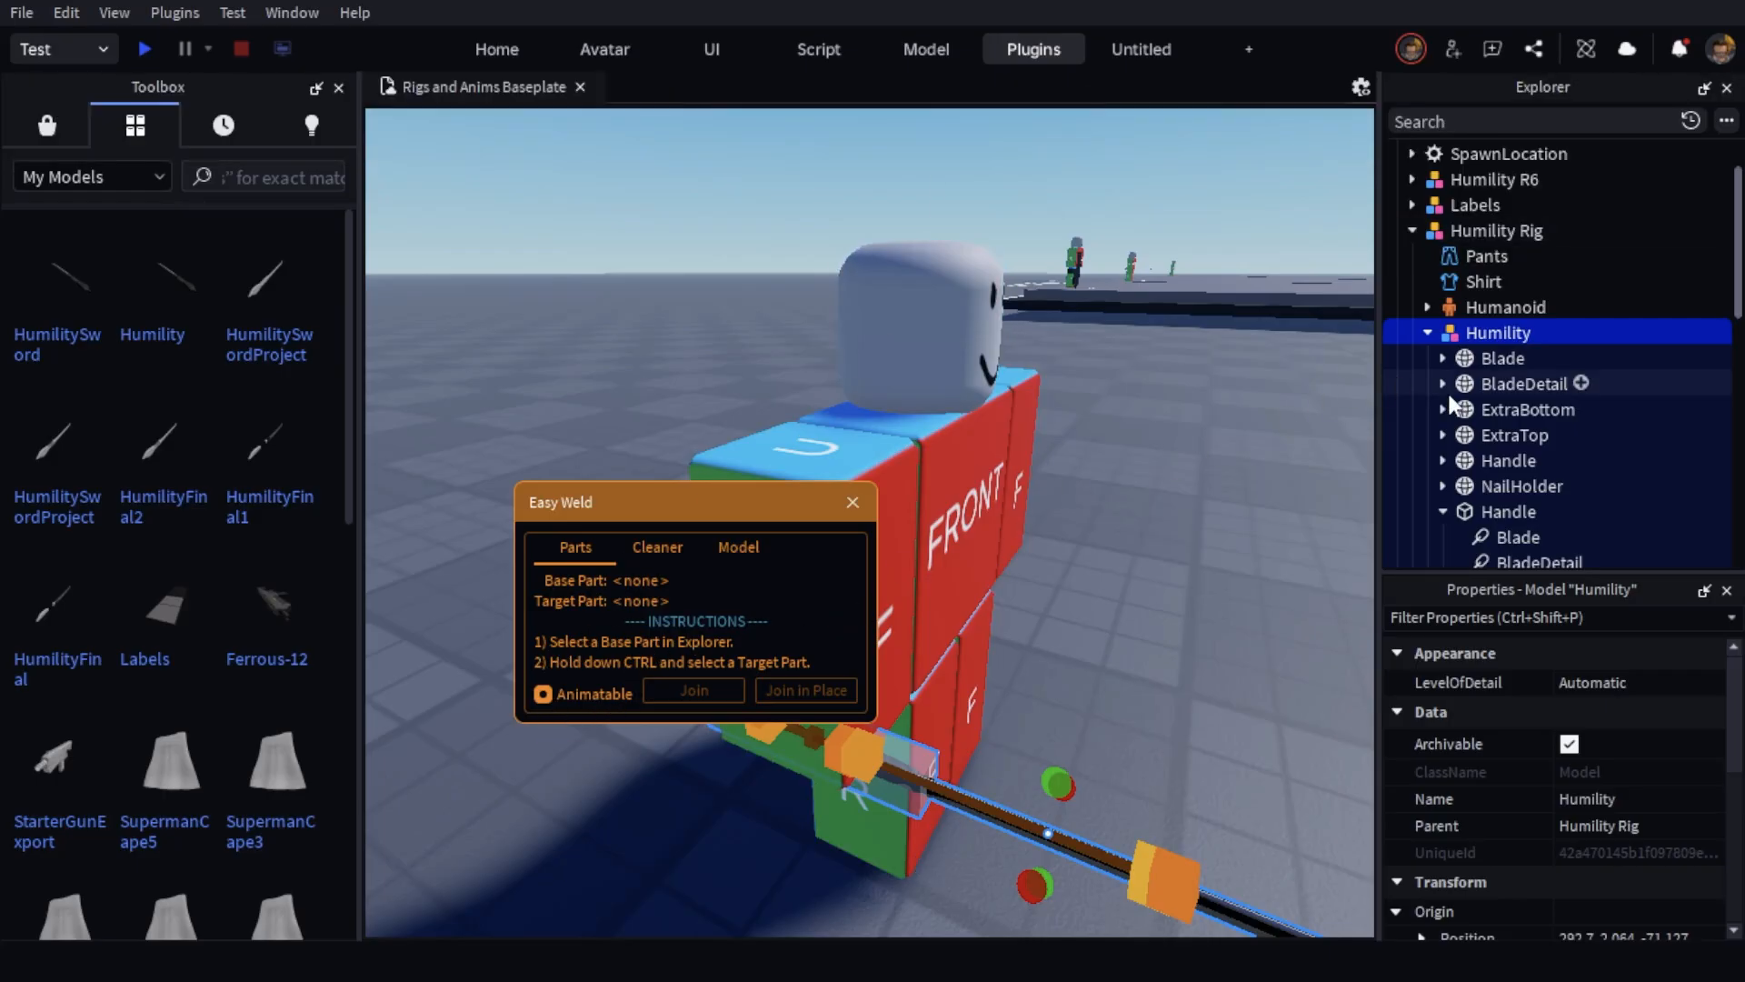
scroll(1588, 327, down, 5)
scroll(1475, 543, down, 1)
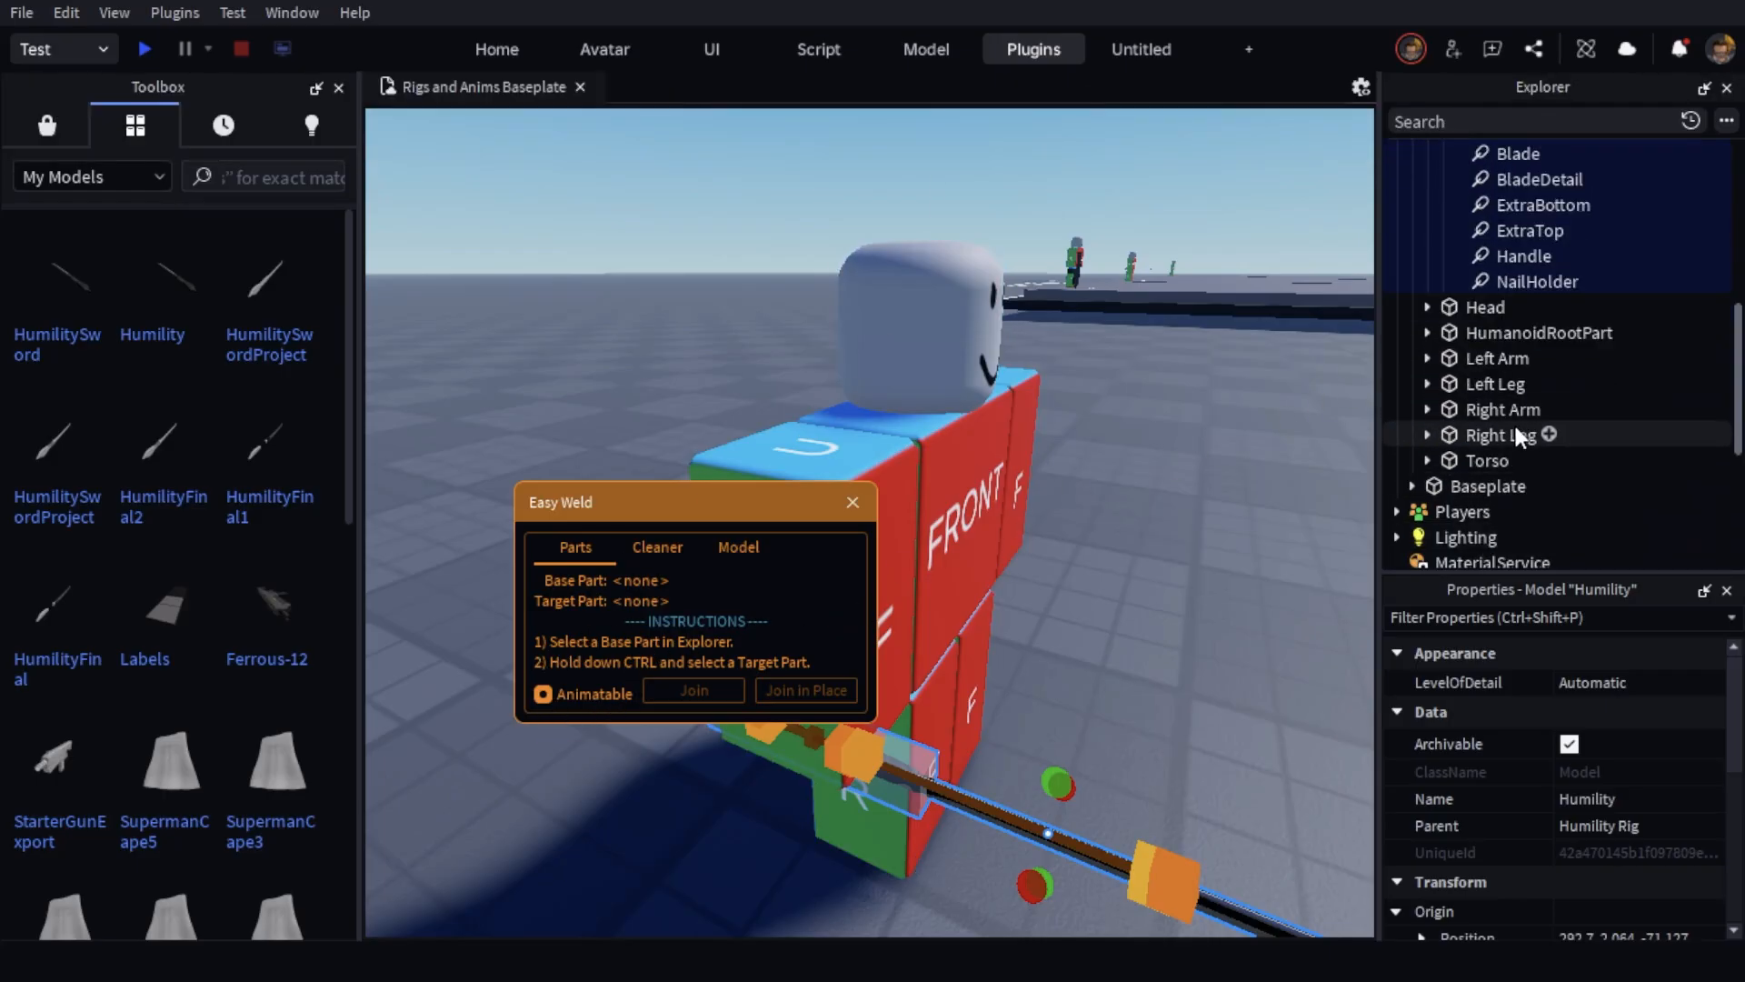
click(1501, 416)
scroll(1492, 488, up, 3)
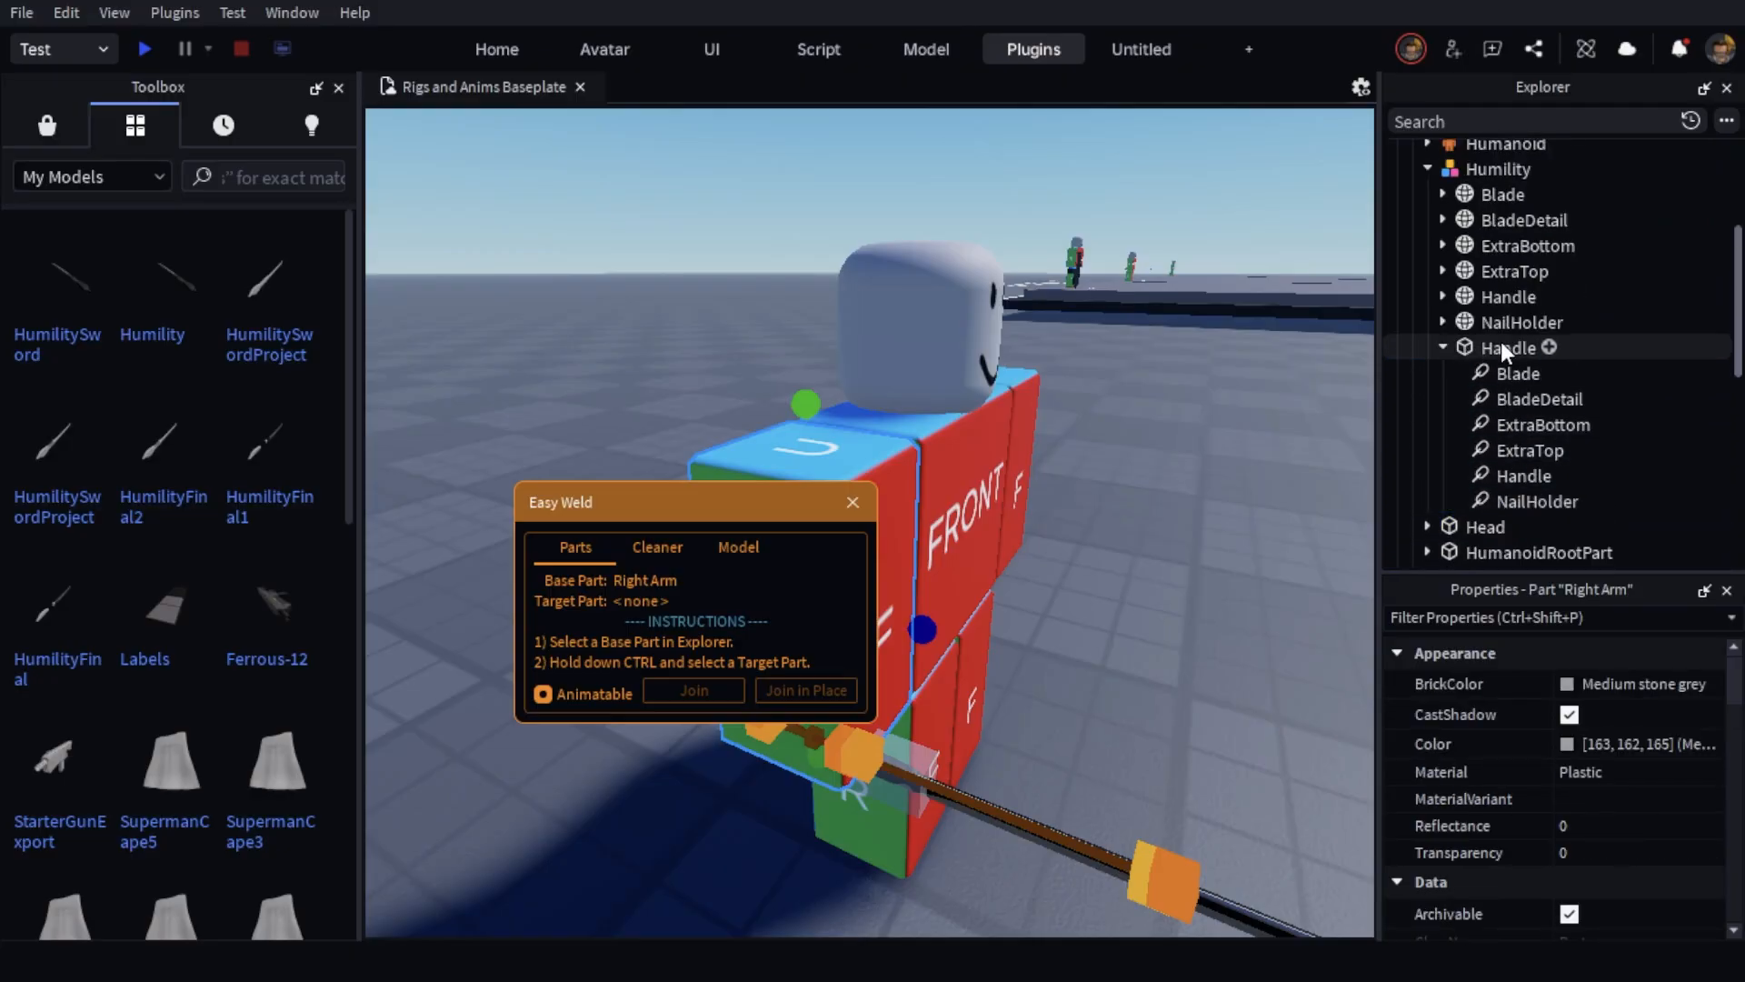
ctrl+click(1502, 347)
scroll(1080, 425, down, 3)
right_drag(1080, 425, 955, 472)
scroll(1079, 425, up, 2)
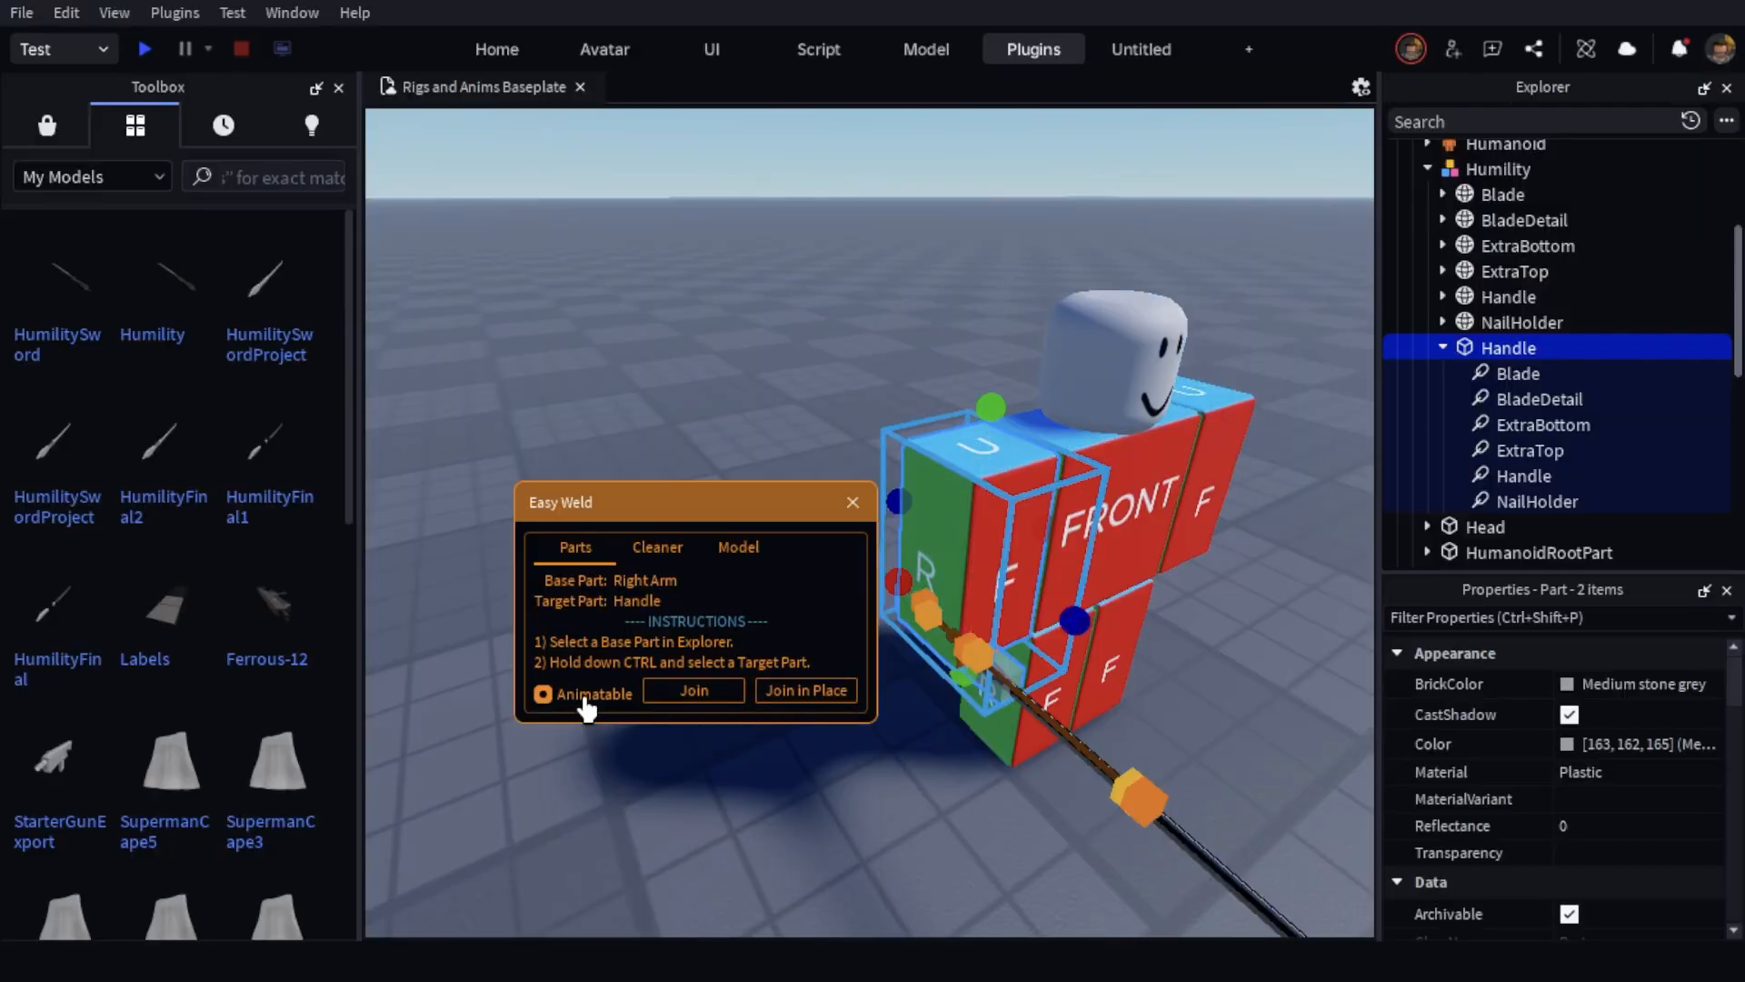
click(815, 714)
right_drag(1020, 605, 636, 109)
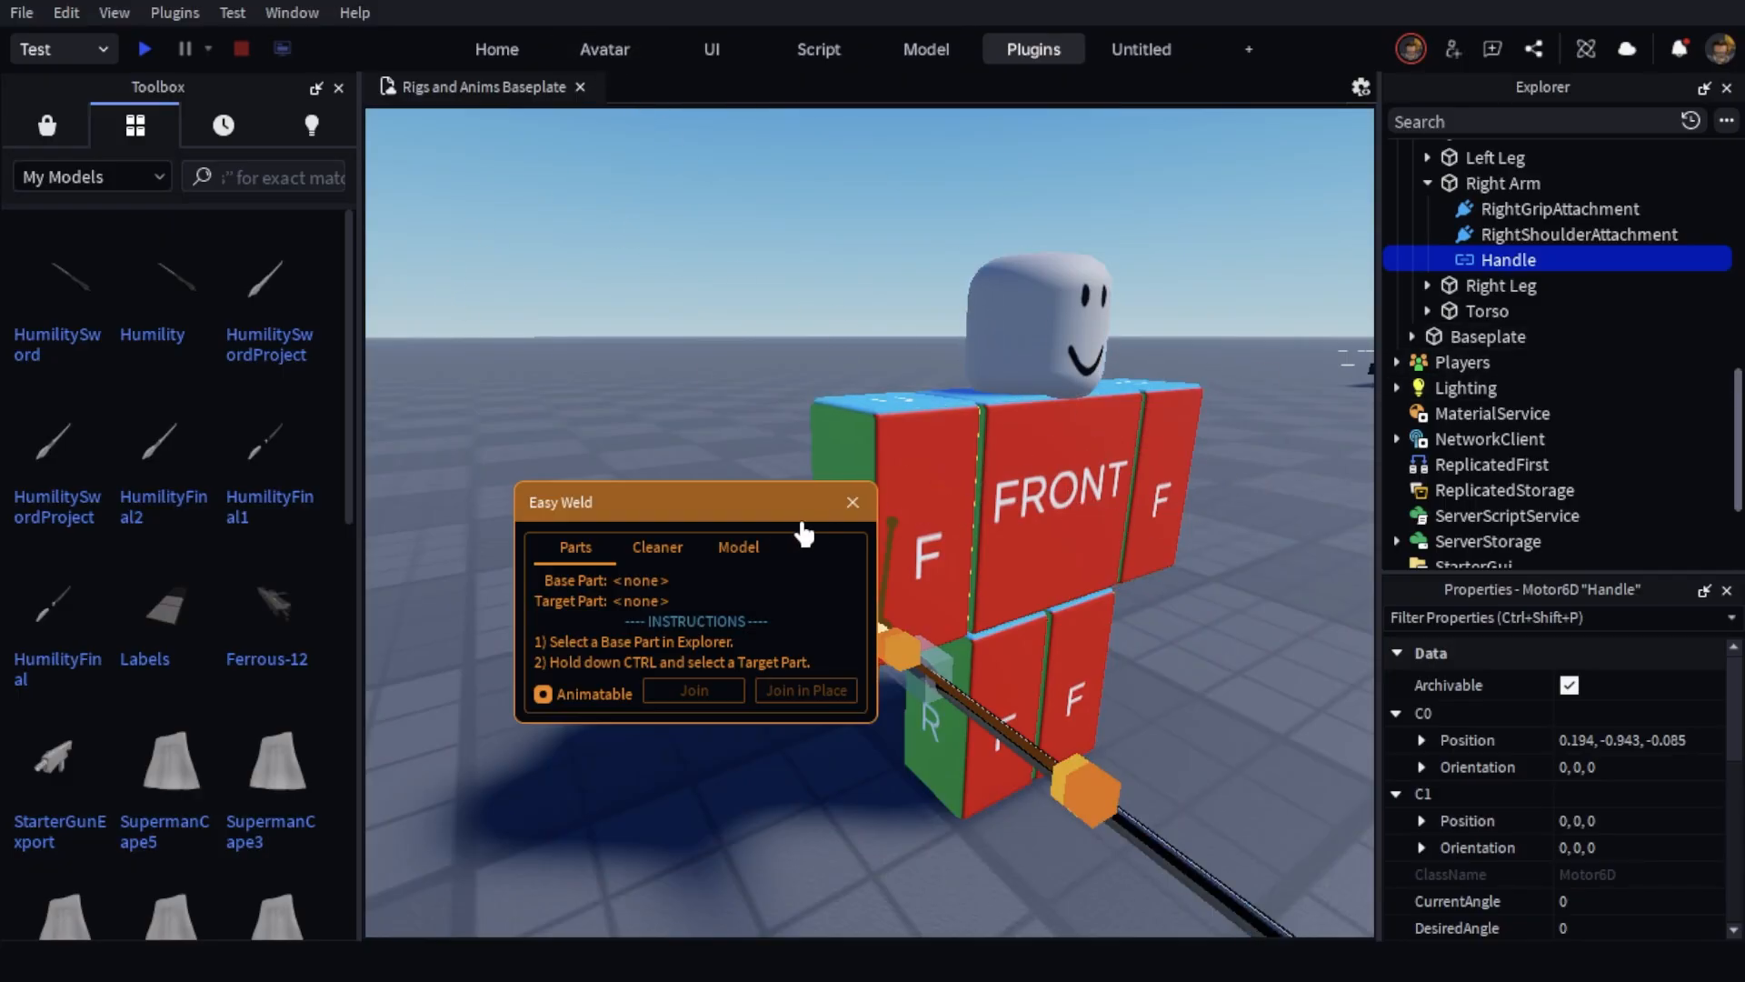
Delete the Easy Weld joint from the Right Arm and close Easy Weld
key(Delete)
click(855, 504)
Create a RigEdit joint from the Humility Rig's Right Arm to the Handle part, and exit the Edit Rig plugin
click(1005, 51)
click(226, 123)
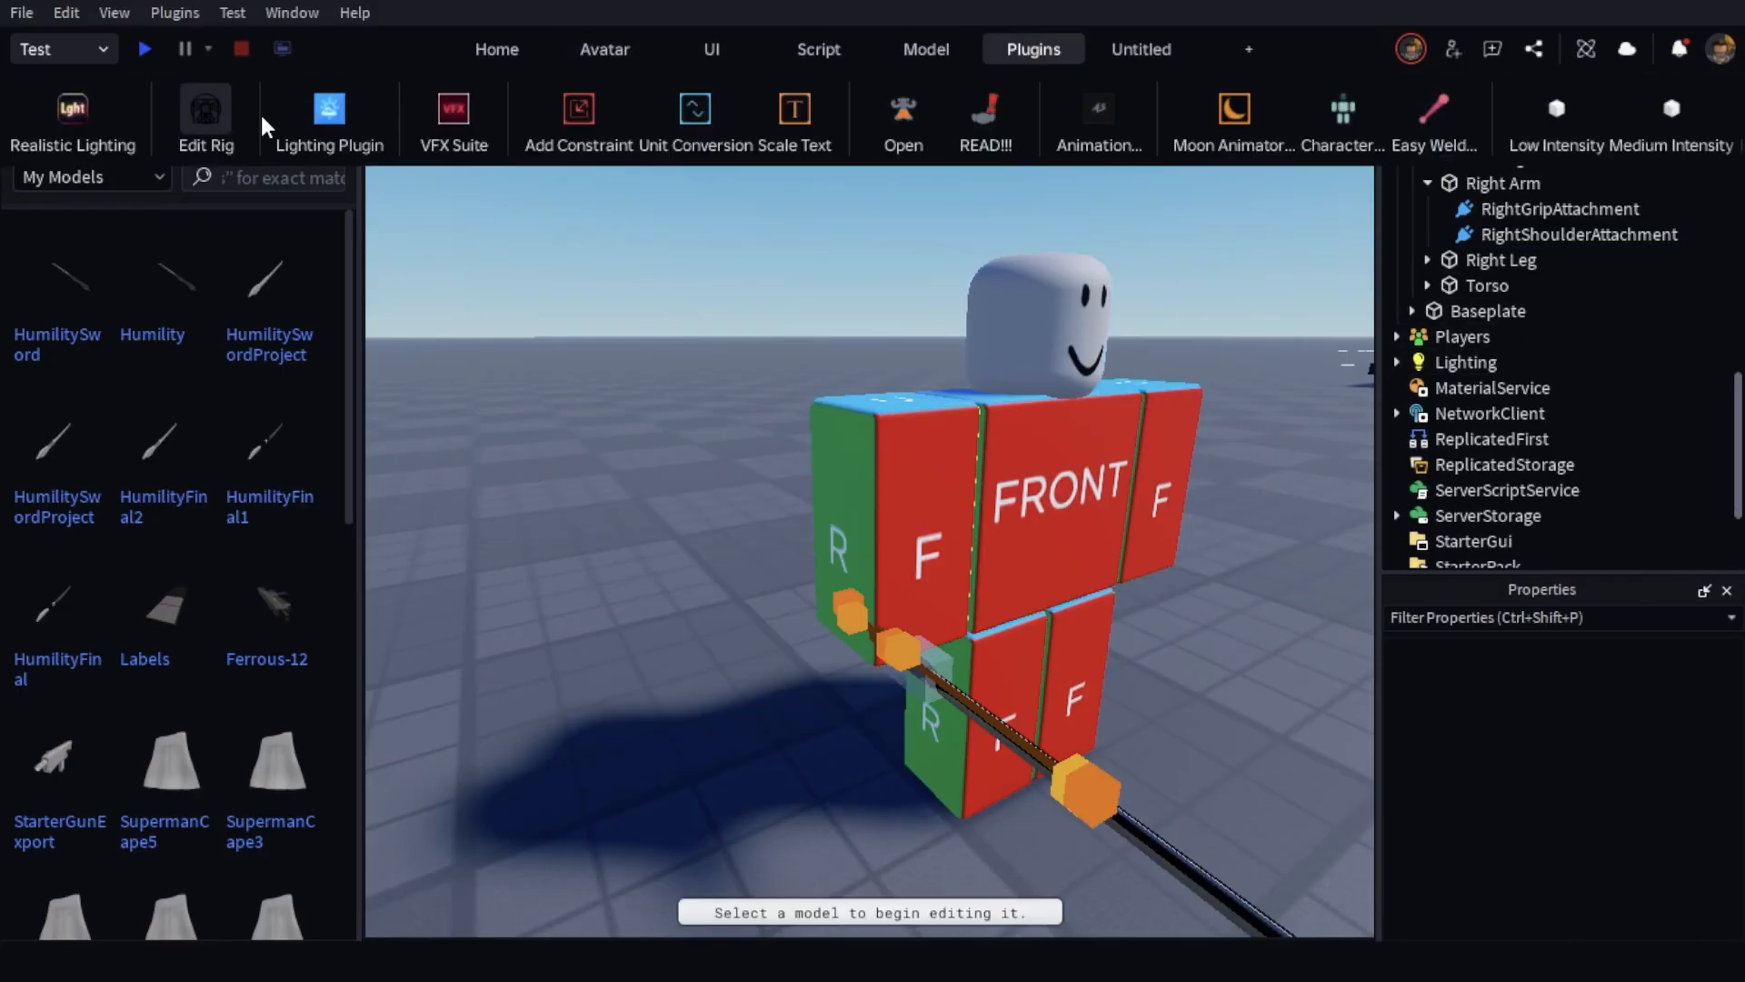
click(913, 641)
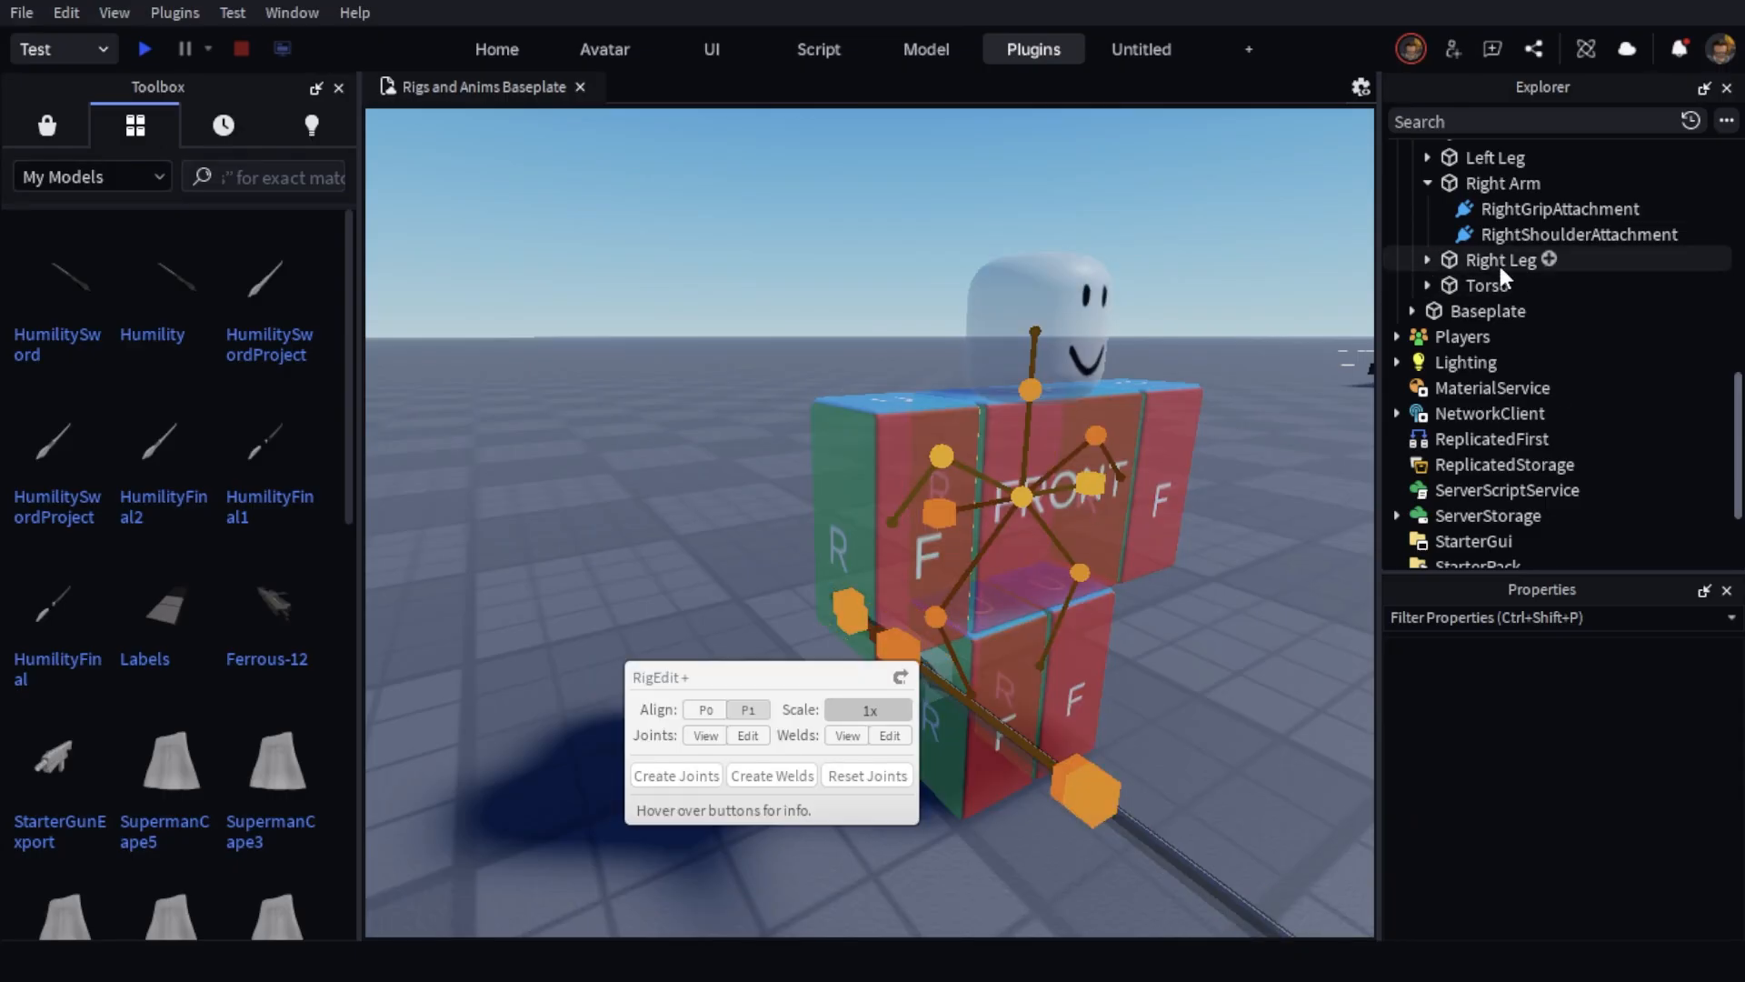
click(1502, 183)
scroll(1513, 287, up, 5)
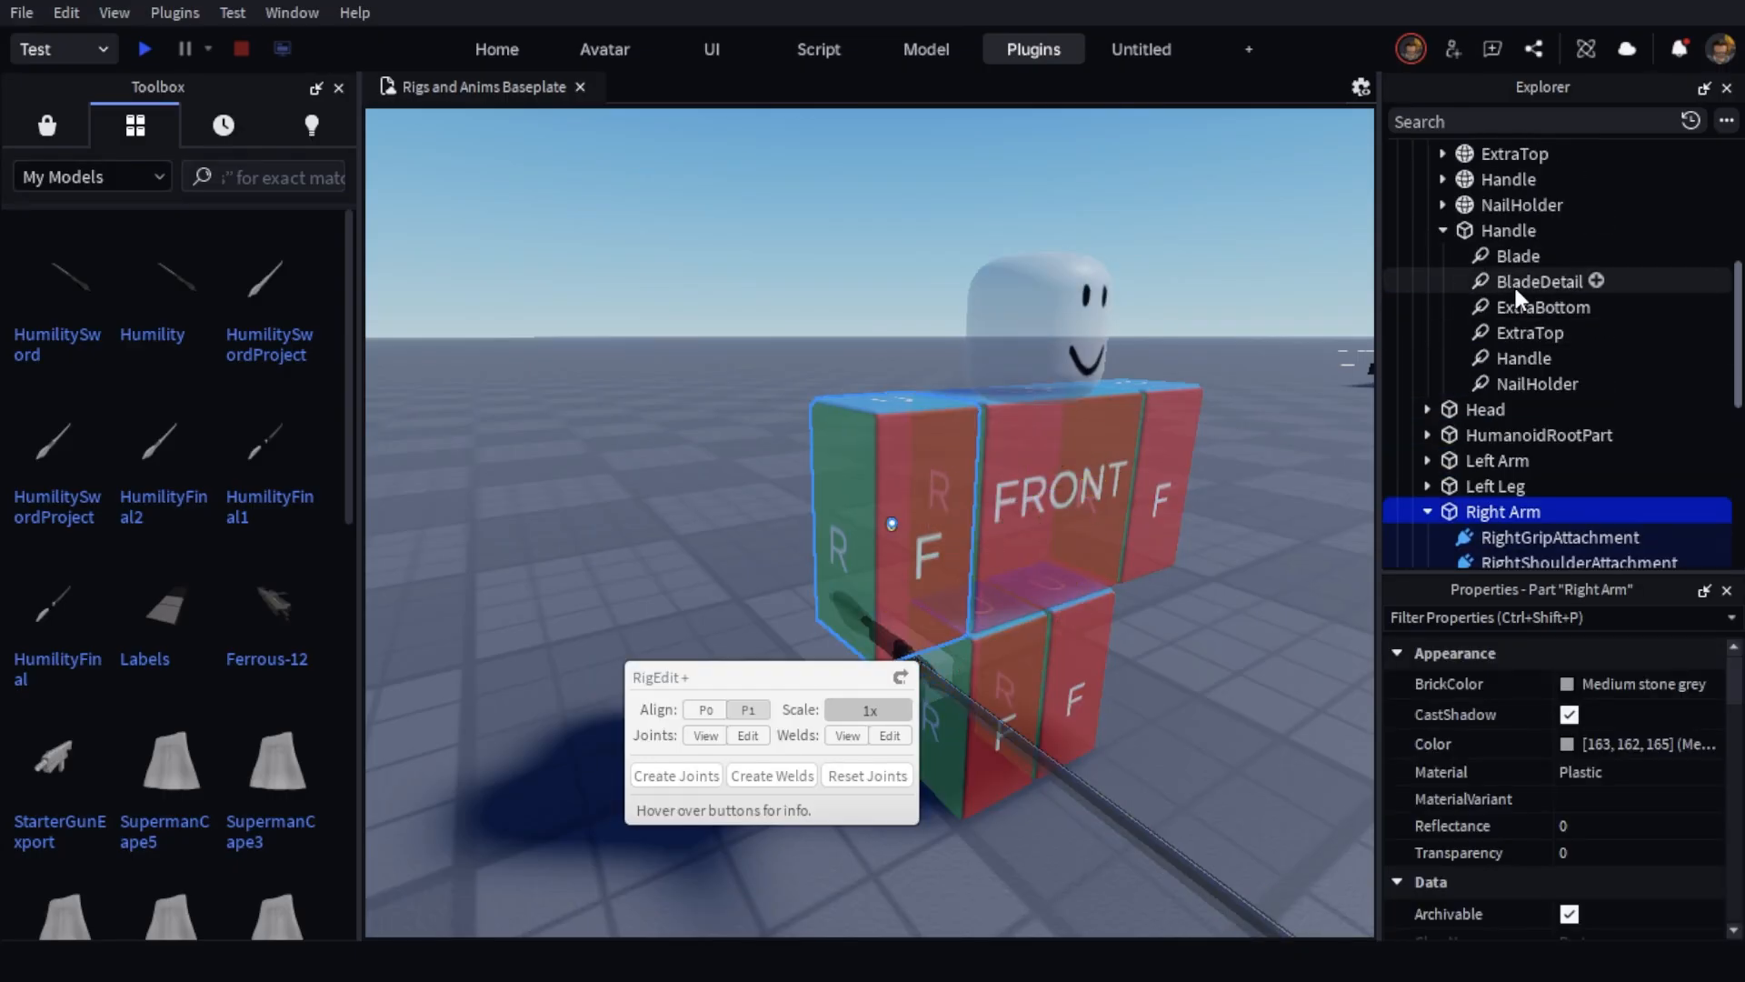
ctrl+click(1500, 229)
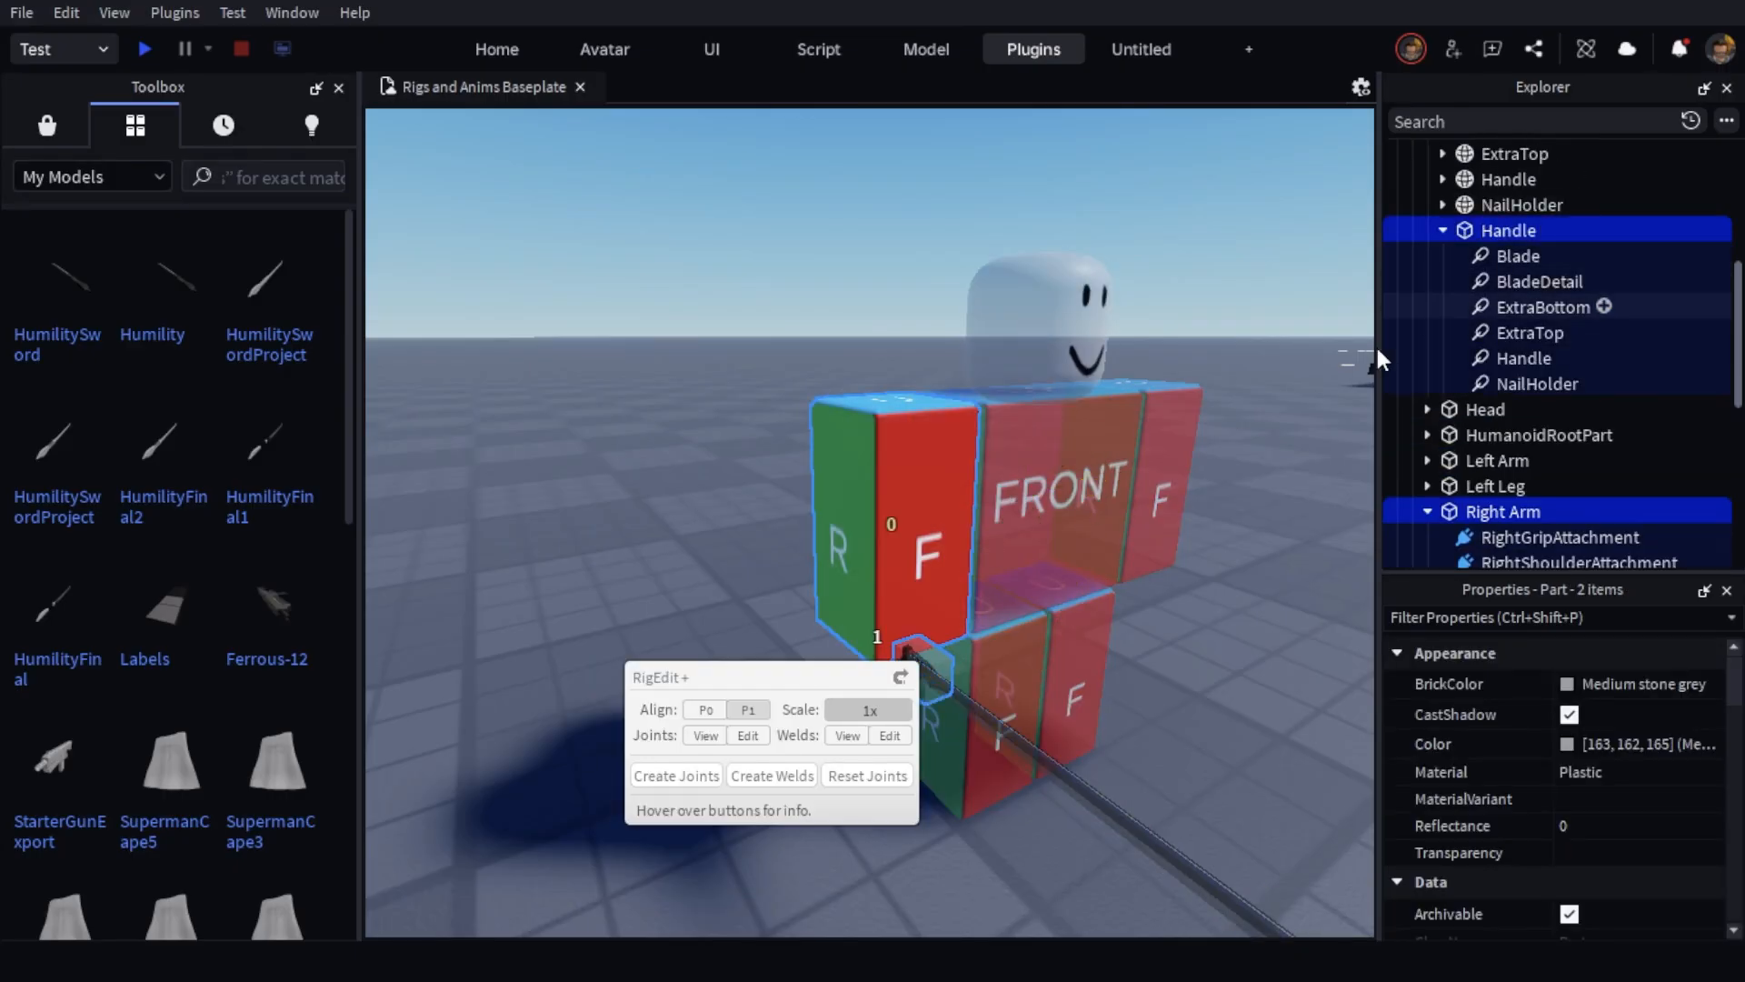
click(677, 775)
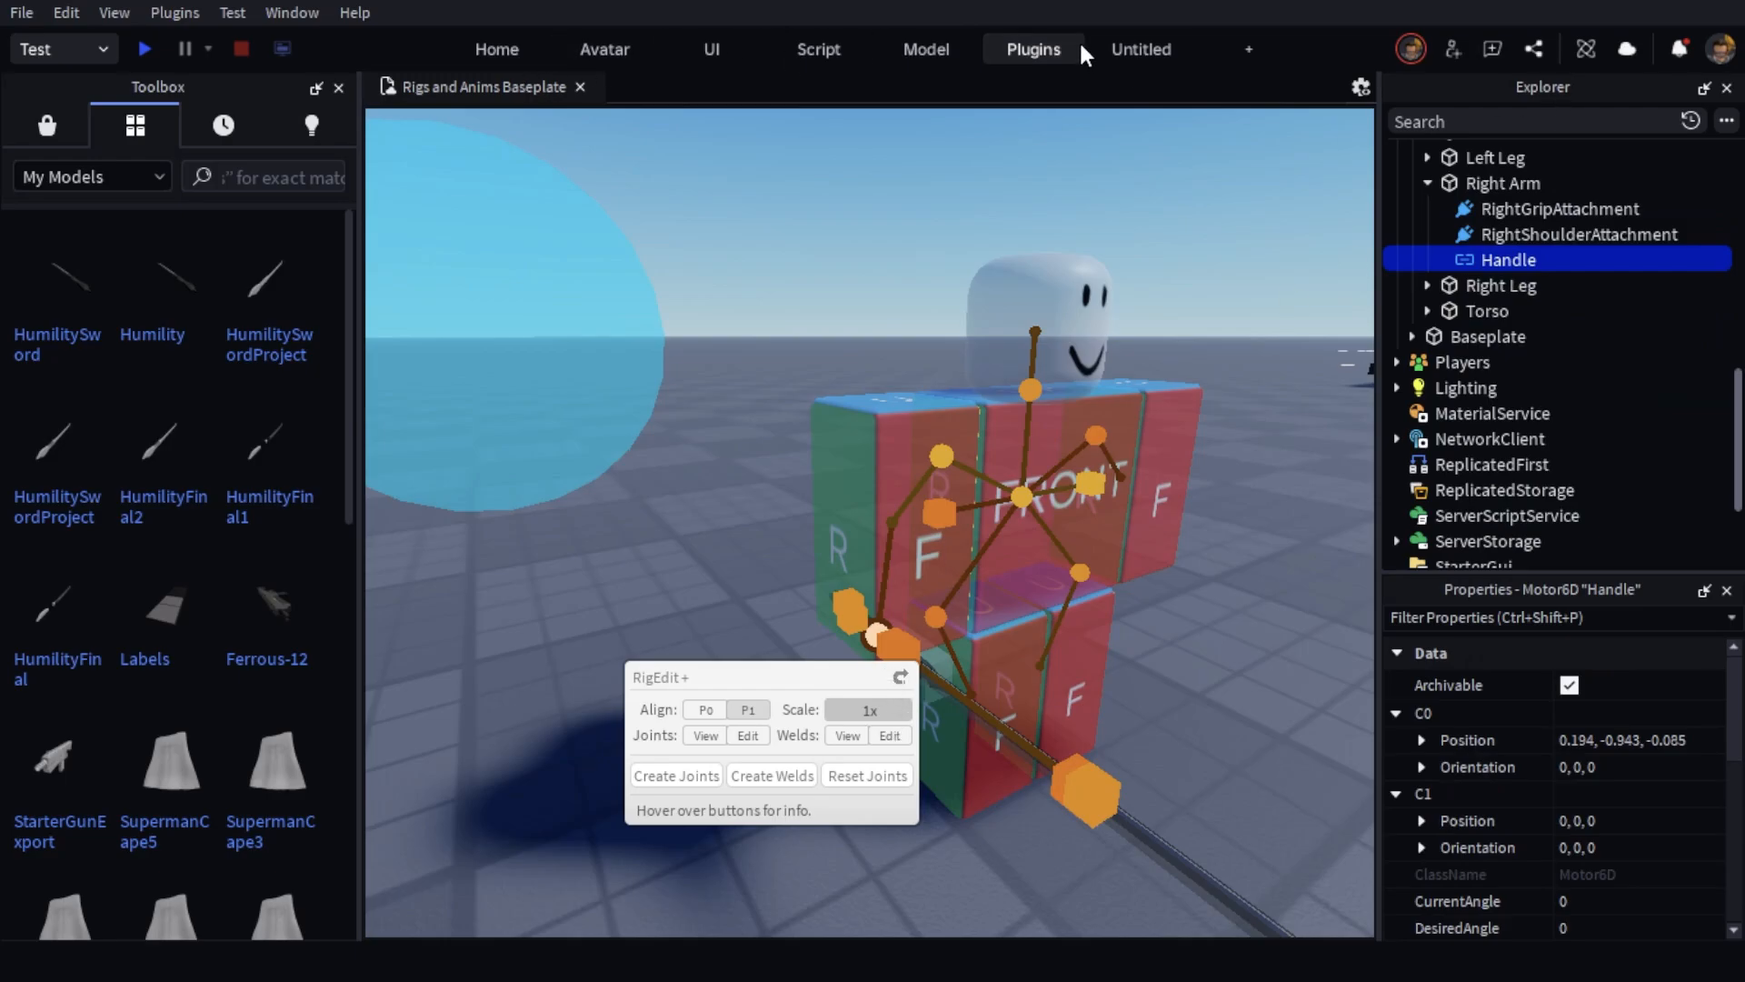
click(1036, 49)
click(206, 107)
Start a new Moon Animator rig animation for the Humility Rig and move the animator window below the rig
scroll(854, 211, down, 3)
key(s)
key(d)
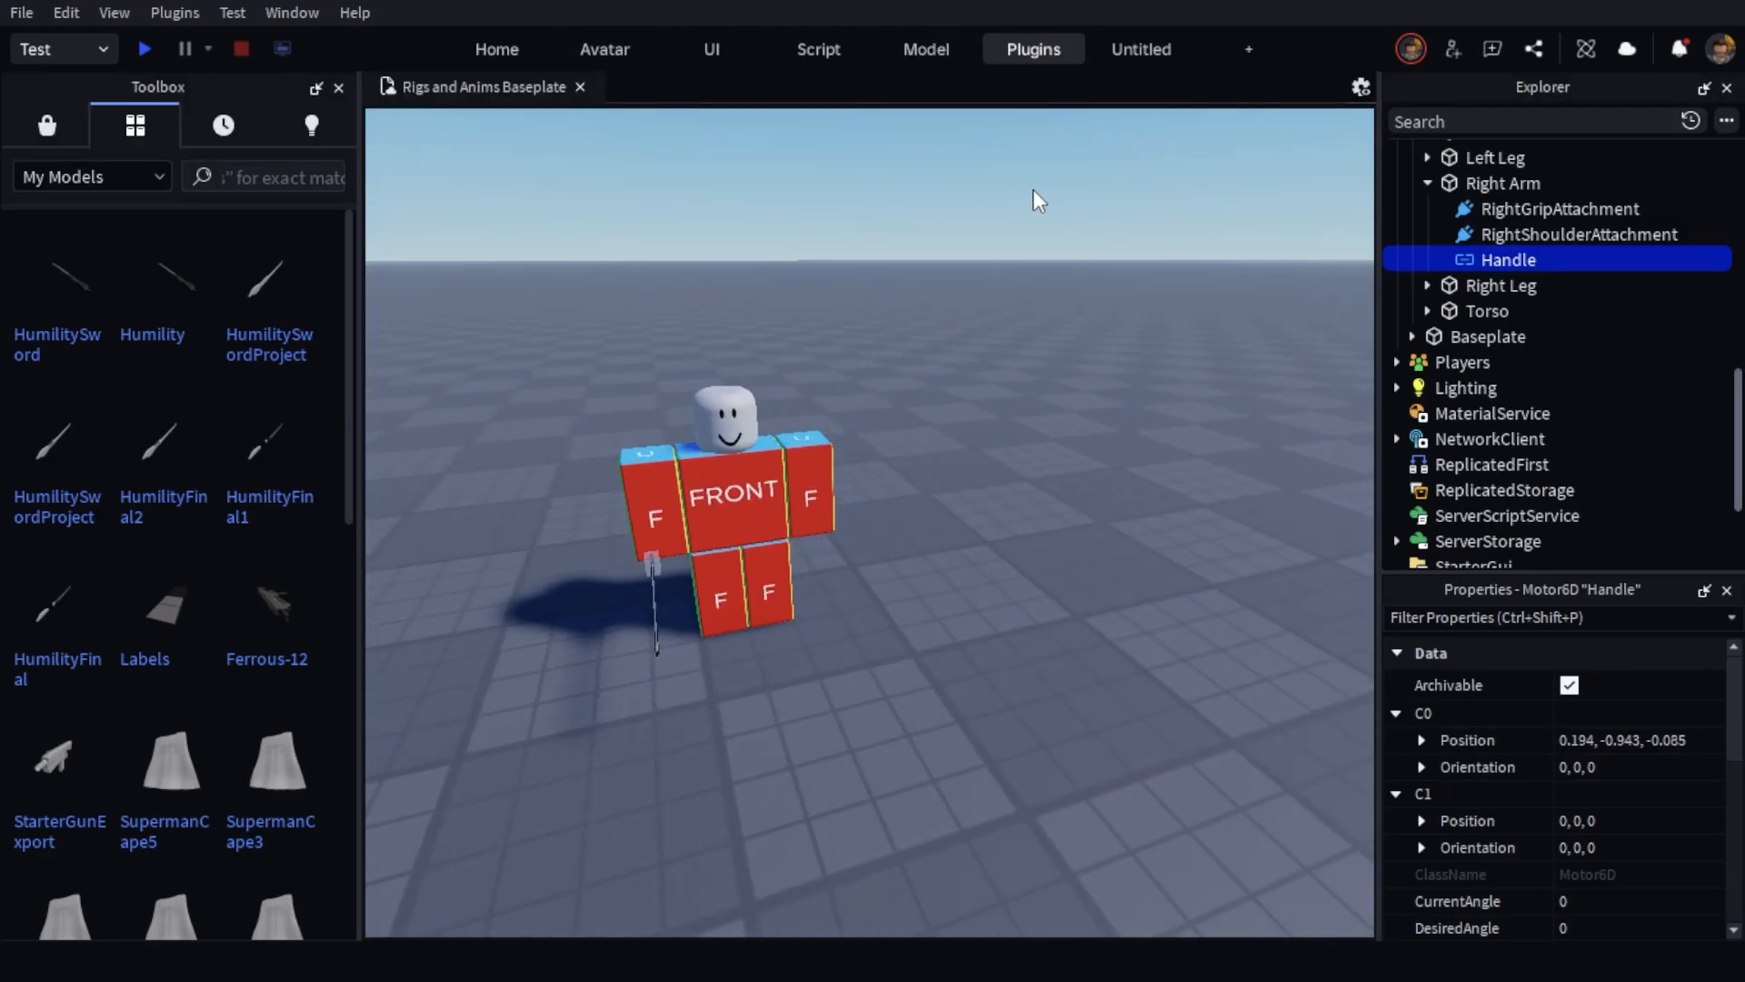
key(a)
click(914, 482)
click(1029, 53)
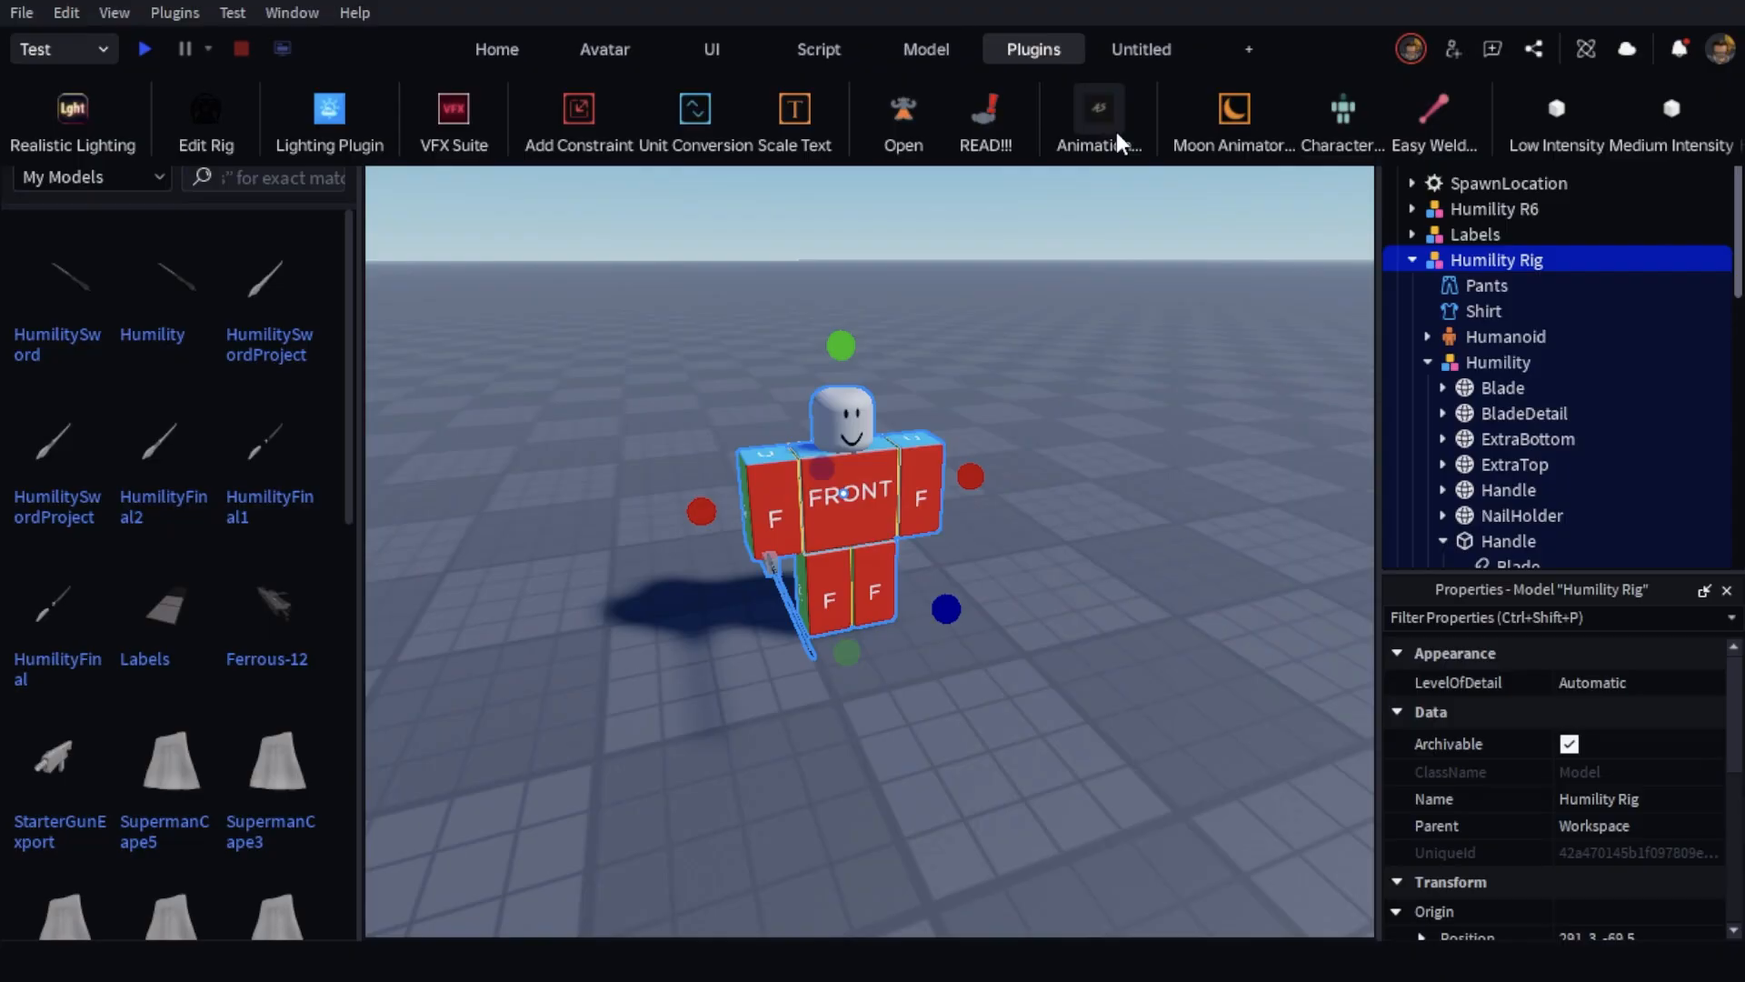
click(1229, 113)
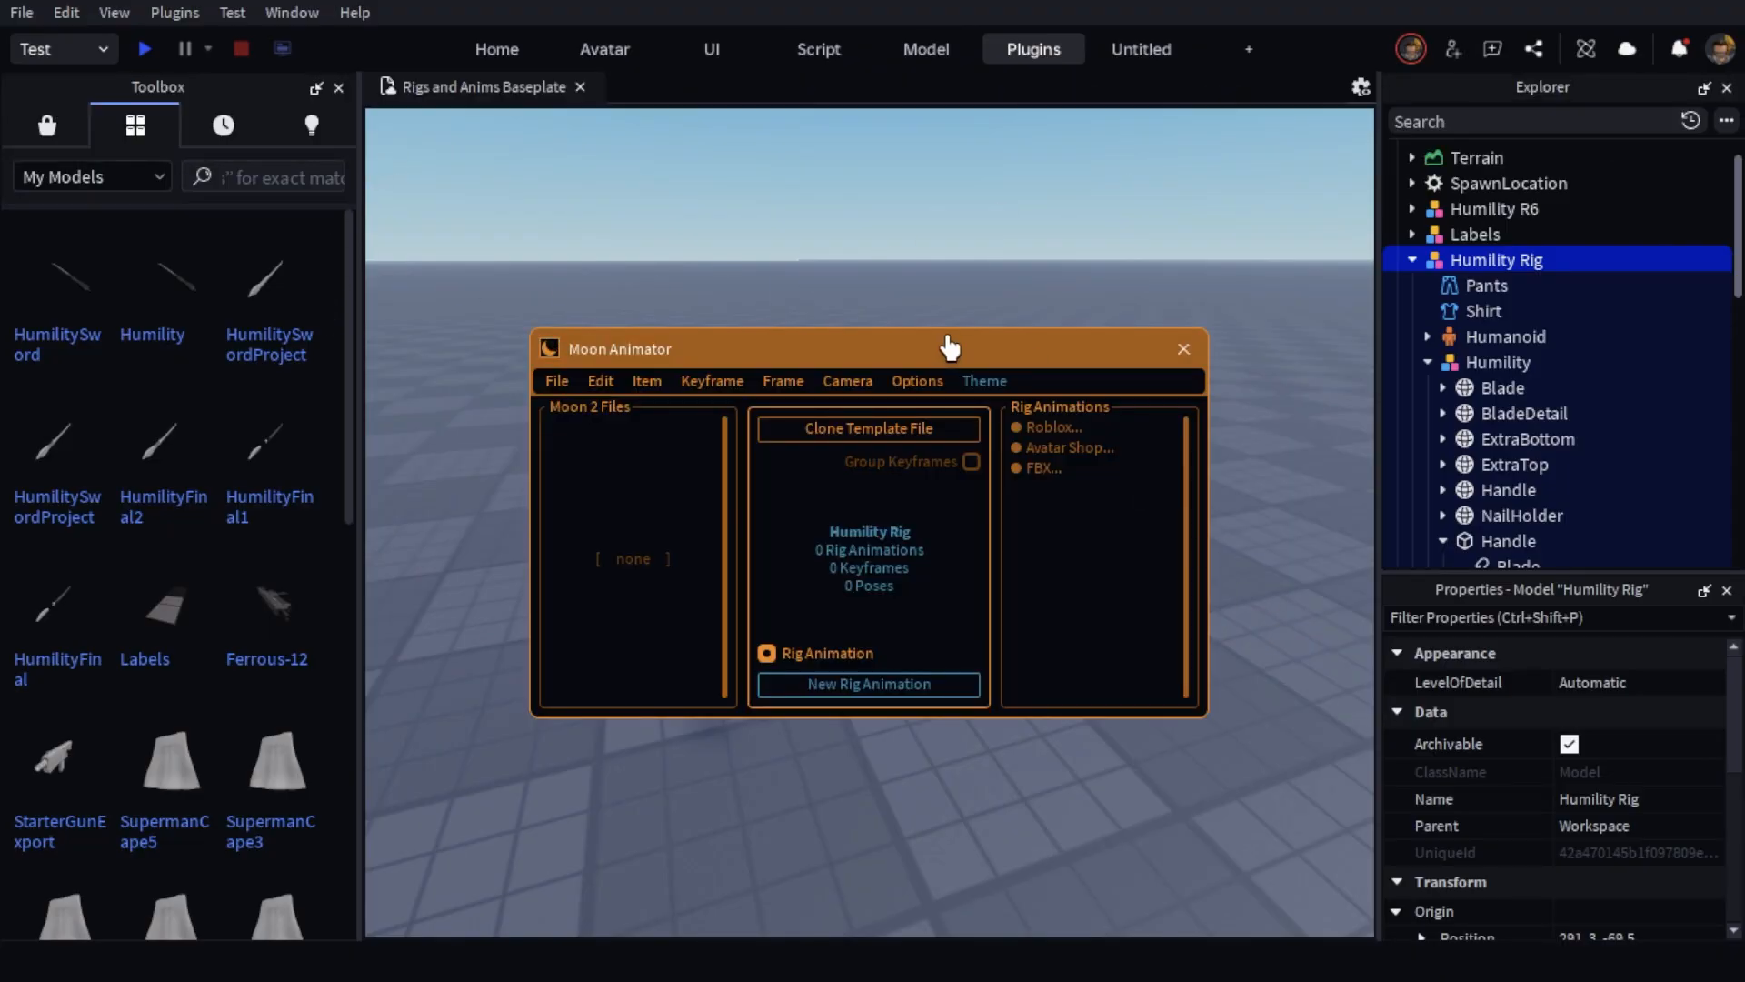
drag(949, 348, 1011, 600)
click(993, 827)
Test the joints by rotating the Right Arm outward about 79 degrees and rotating the Handle with the sword
click(789, 498)
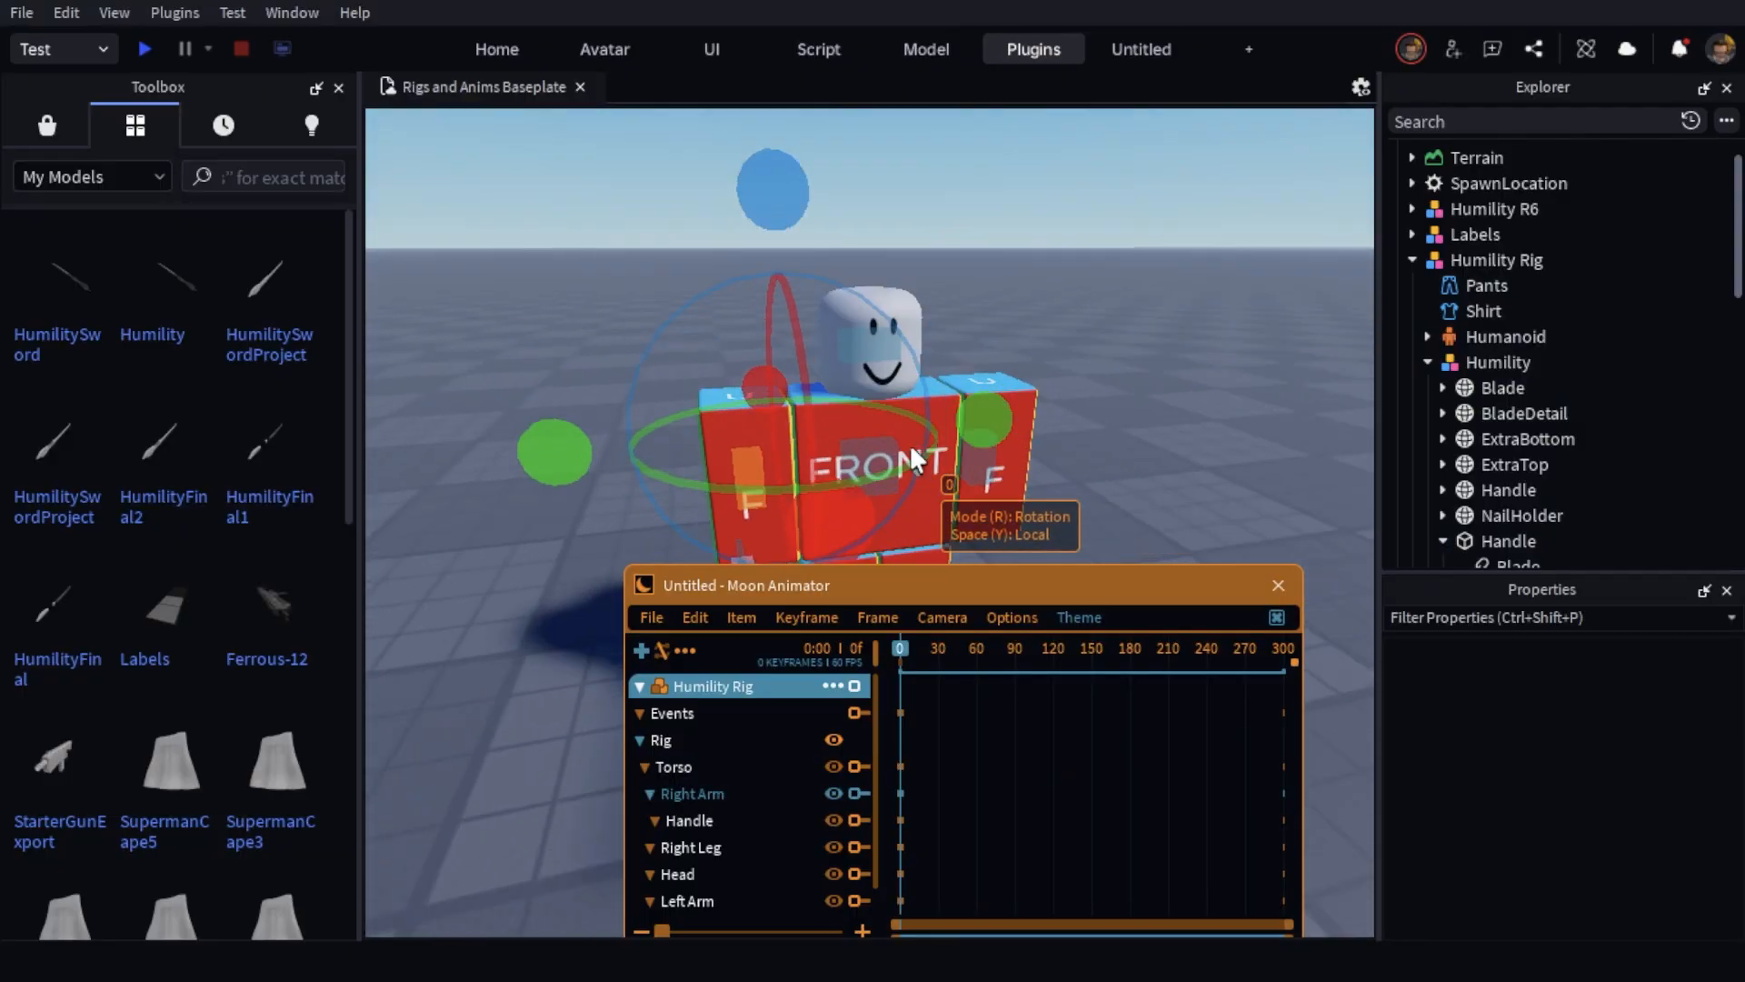
scroll(911, 447, up, 3)
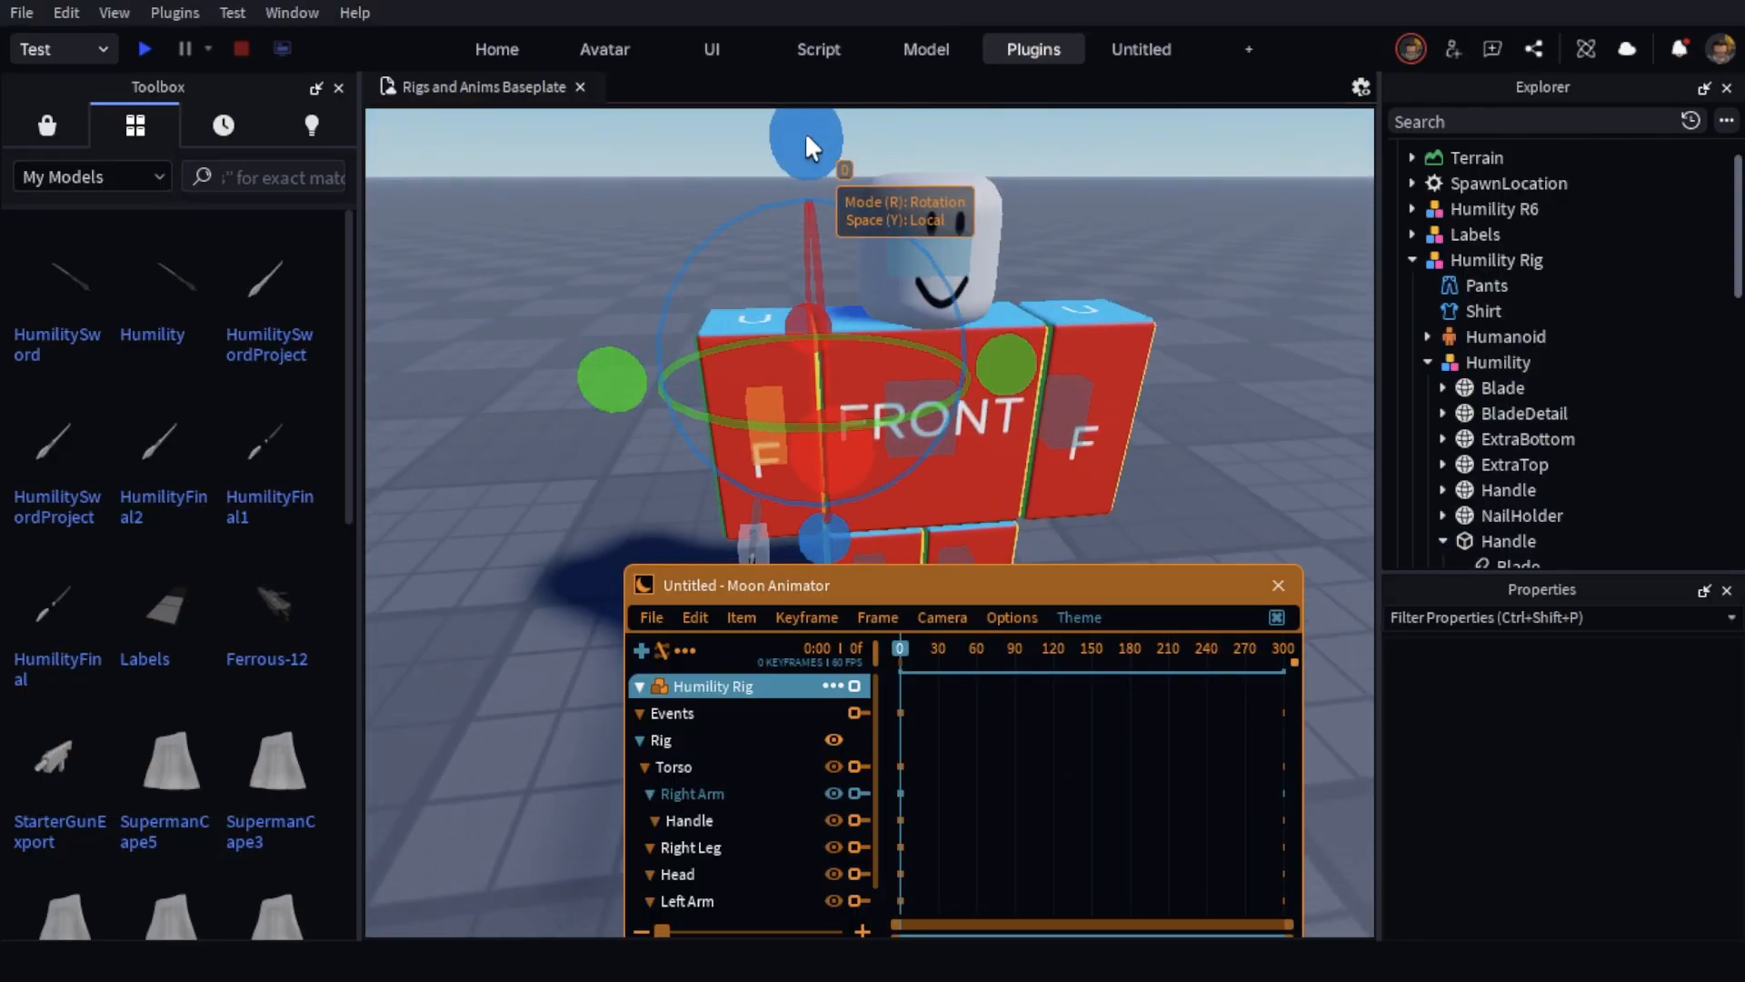
drag(806, 136, 1005, 325)
right_drag(1005, 326, 1005, 325)
click(722, 299)
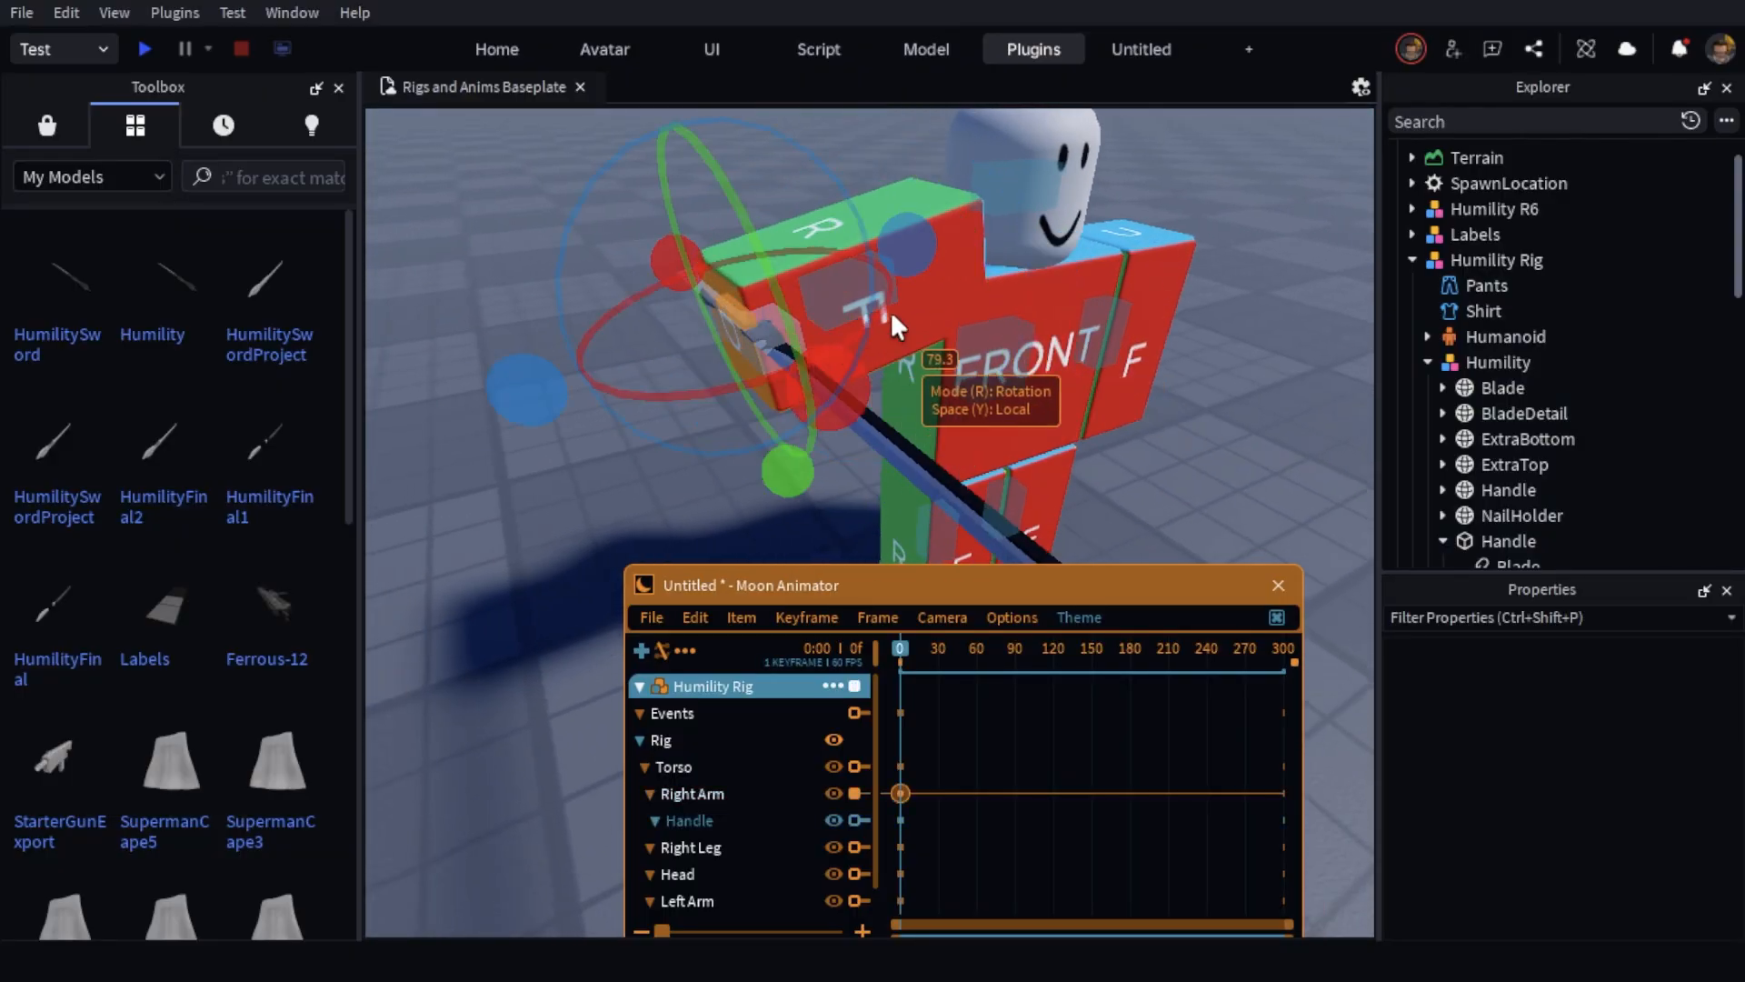
drag(831, 379, 686, 451)
Close Moon Animator and discard the unsaved test animation
click(1203, 354)
scroll(1186, 389, down, 3)
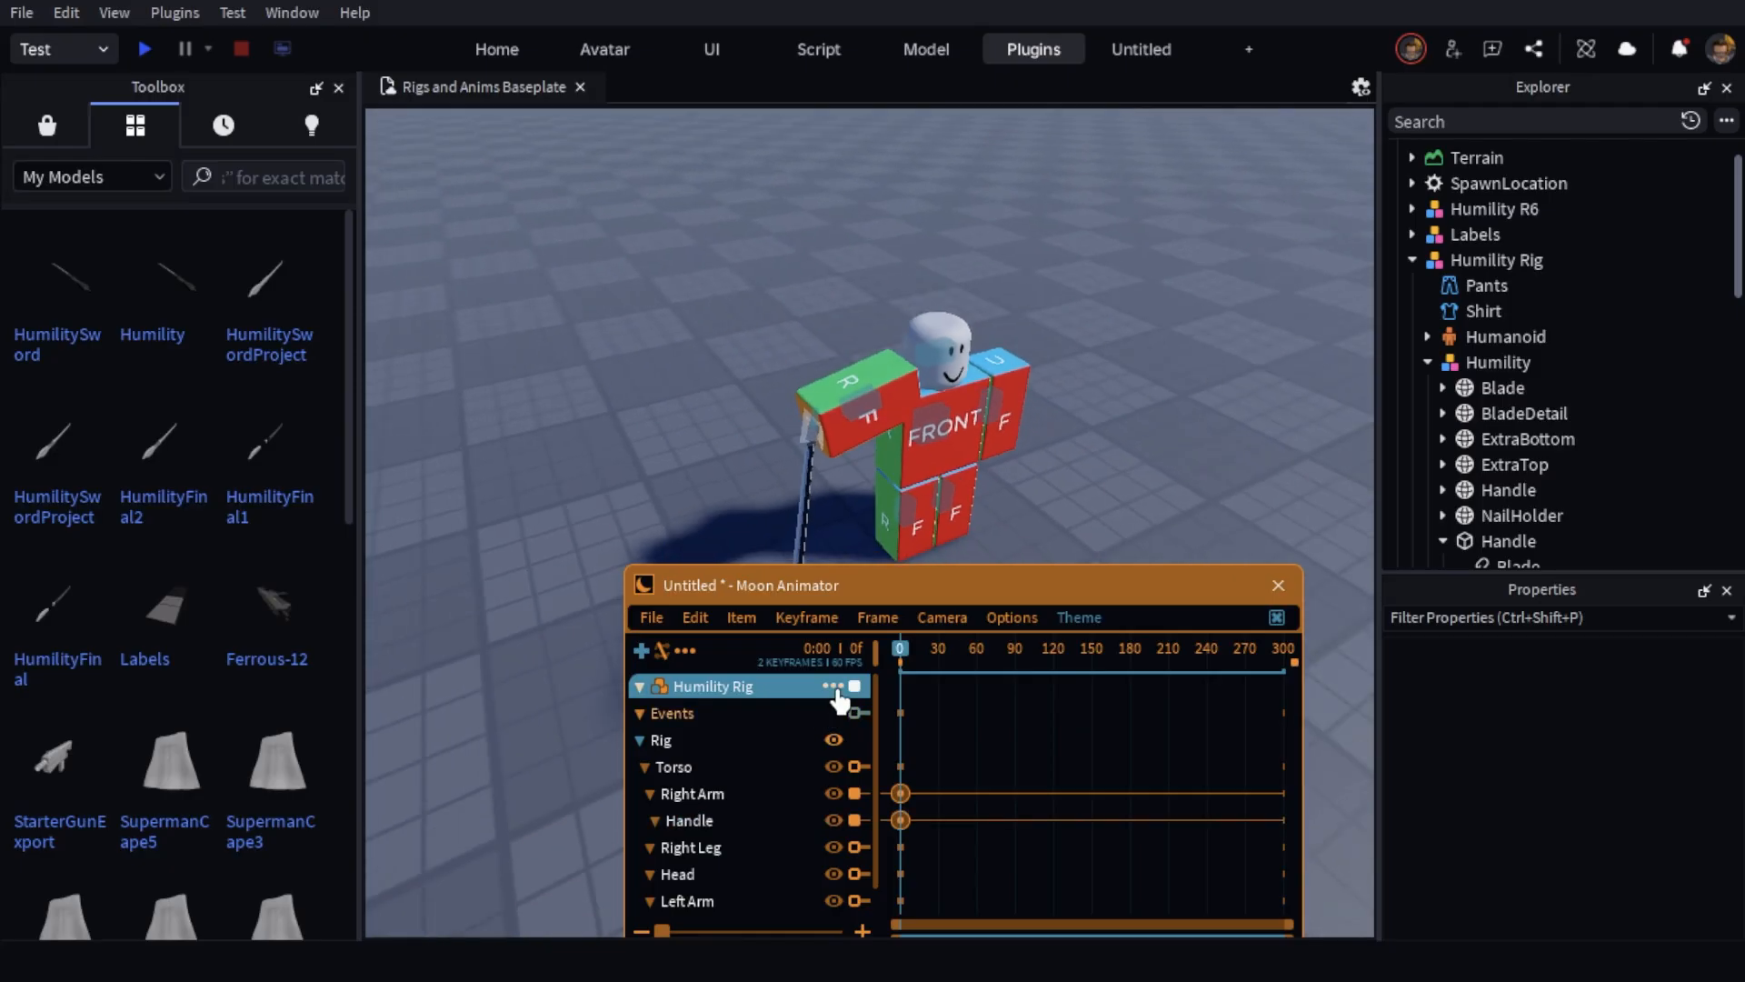
click(1278, 584)
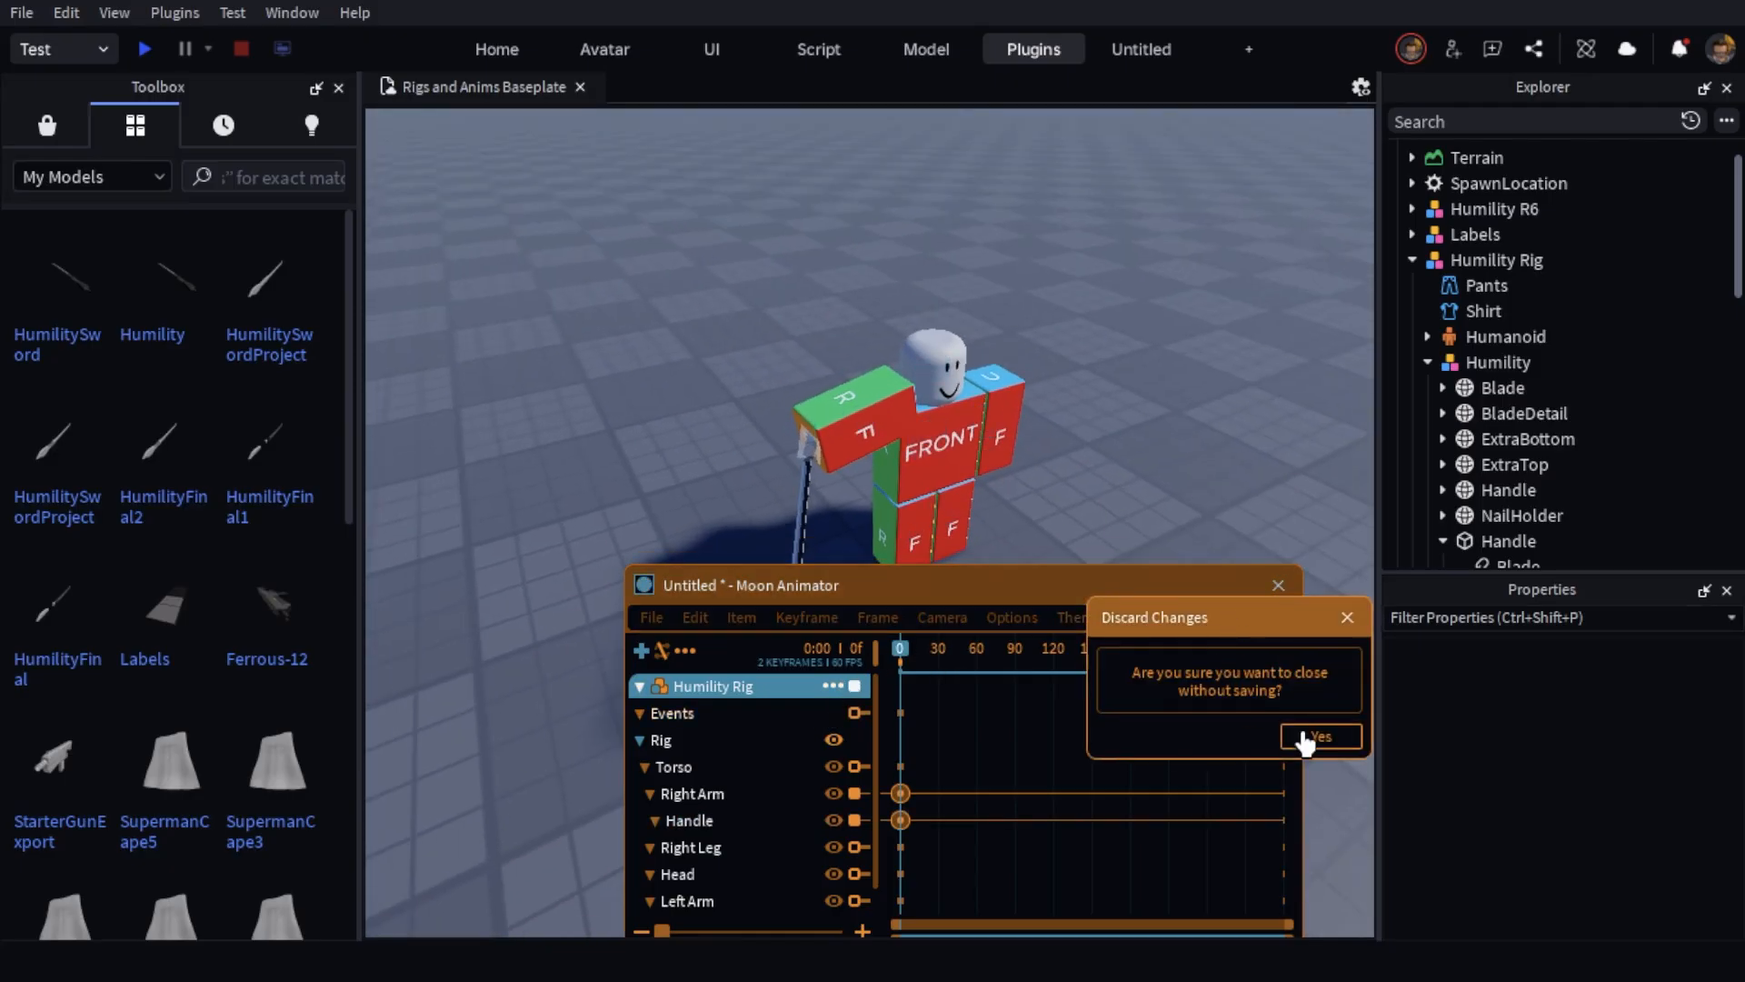
click(1317, 736)
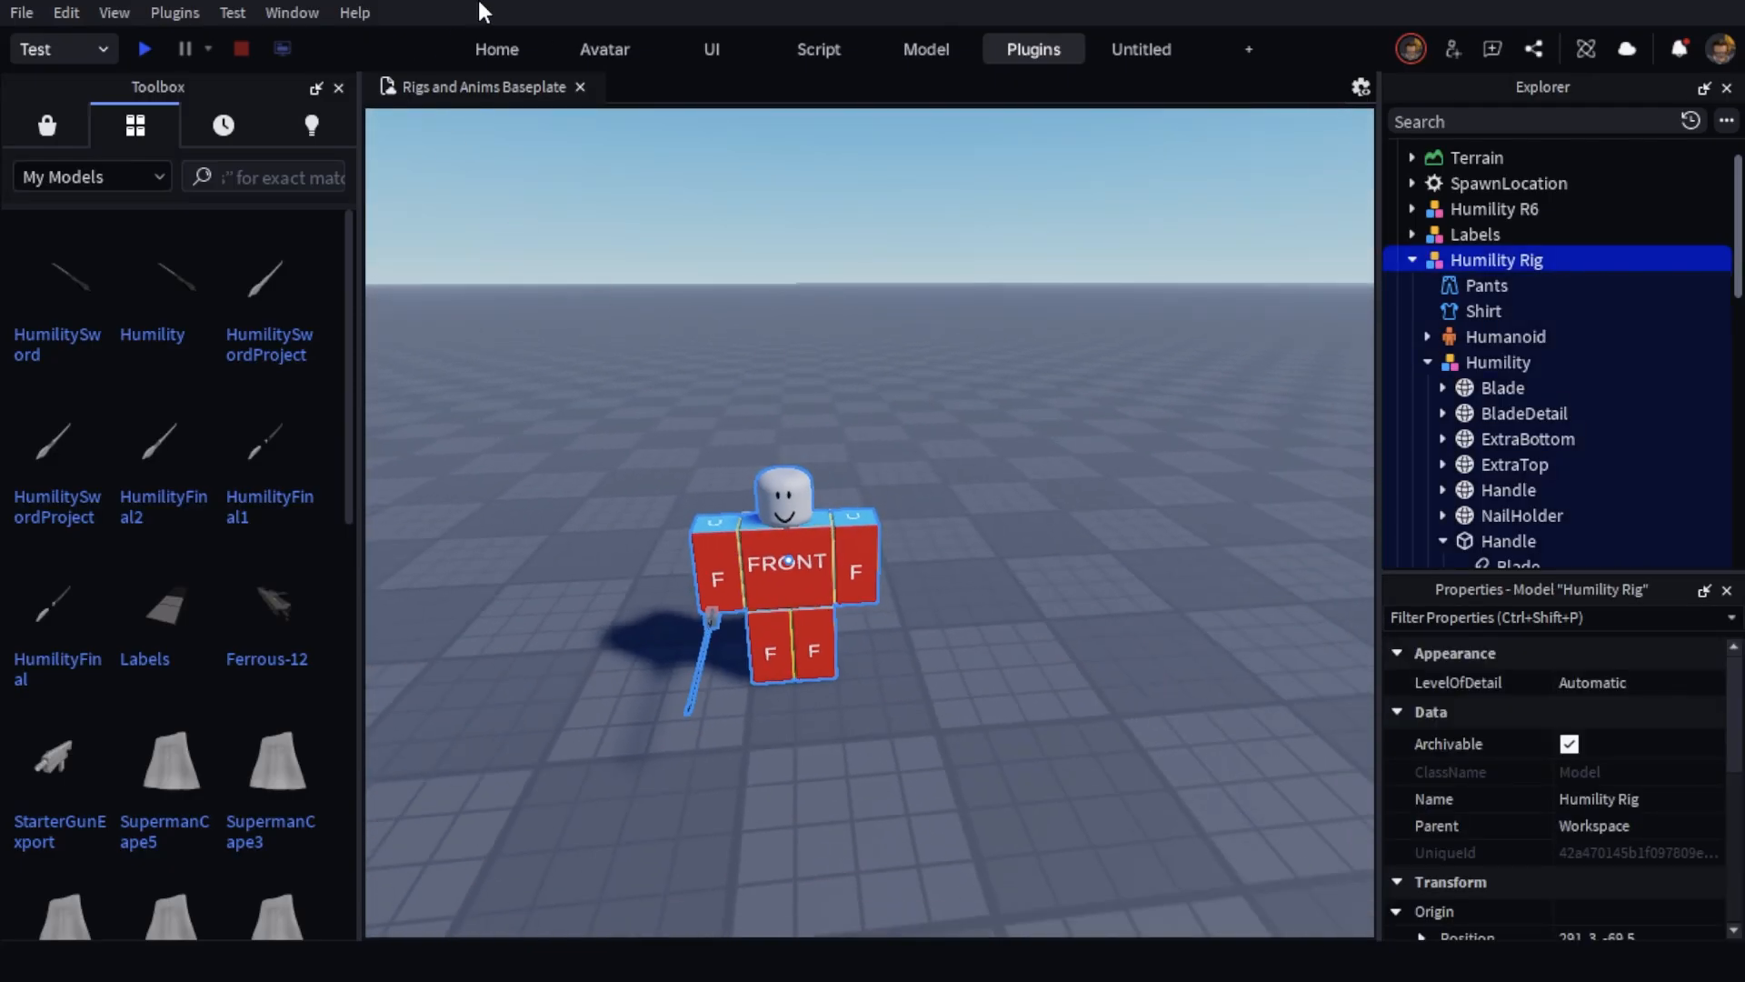
Open the Blender Animations plugin for the selected Humility Rig
click(1009, 51)
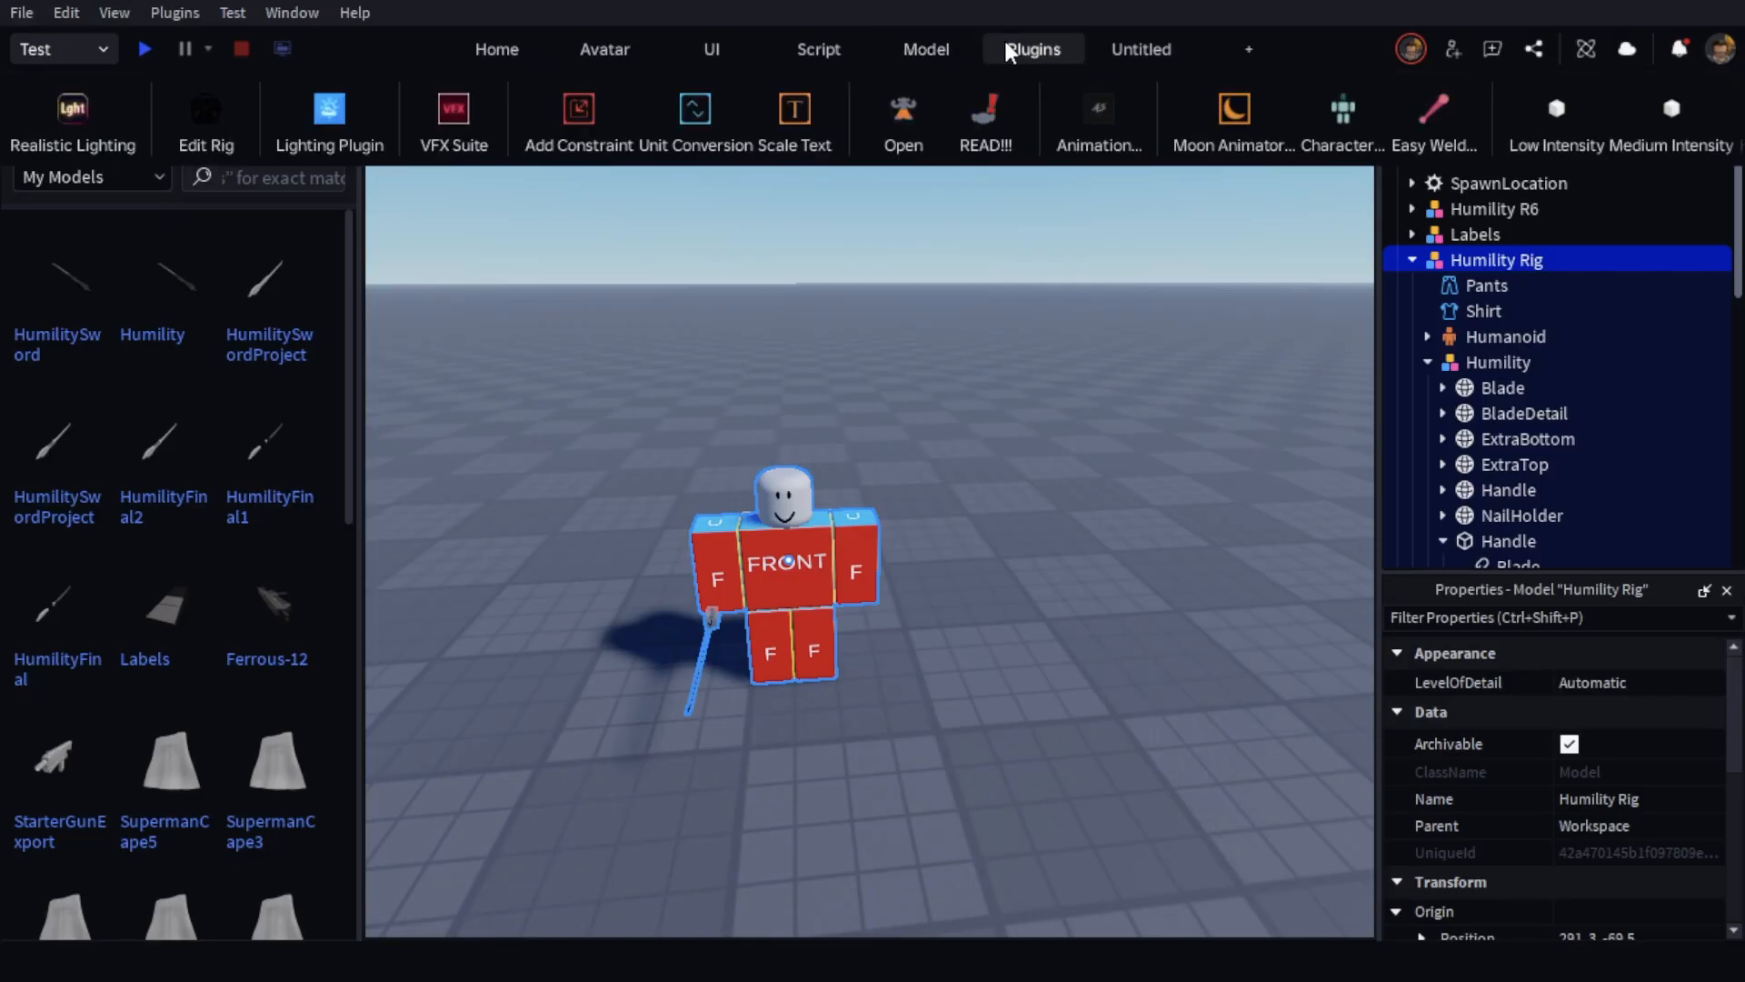
click(902, 98)
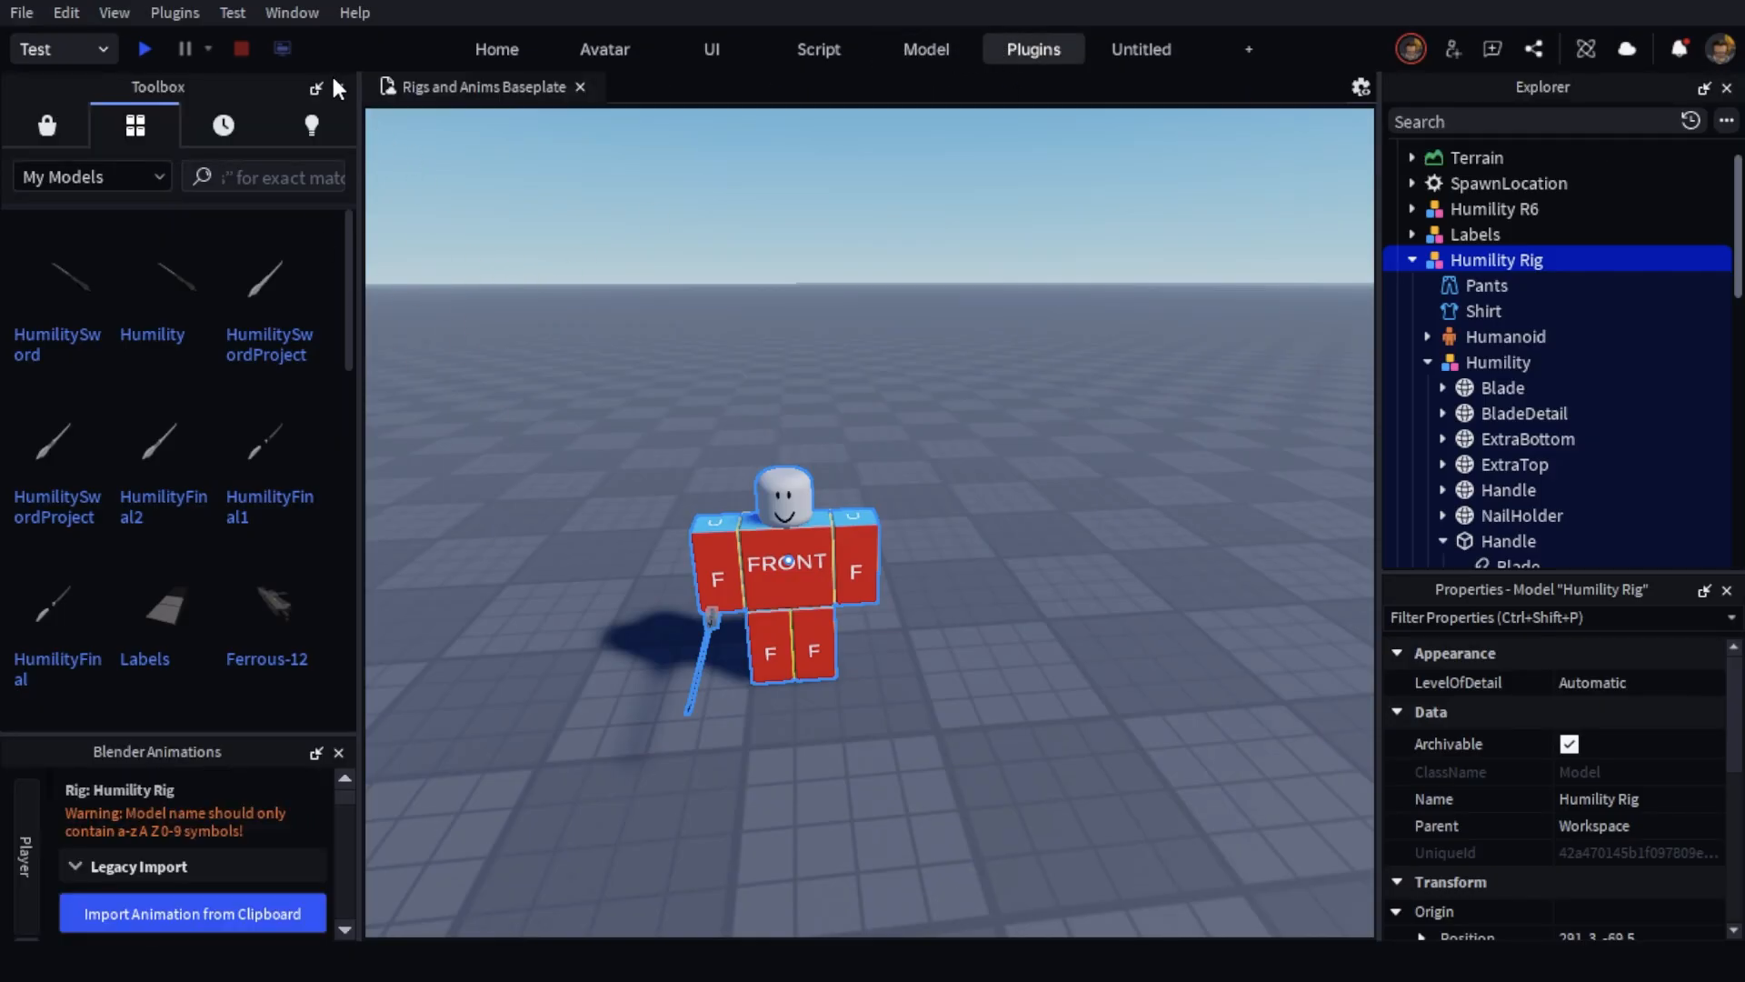
Close the Toolbox and show the Rigging export options of the Blender Animations plugin
click(337, 88)
click(27, 505)
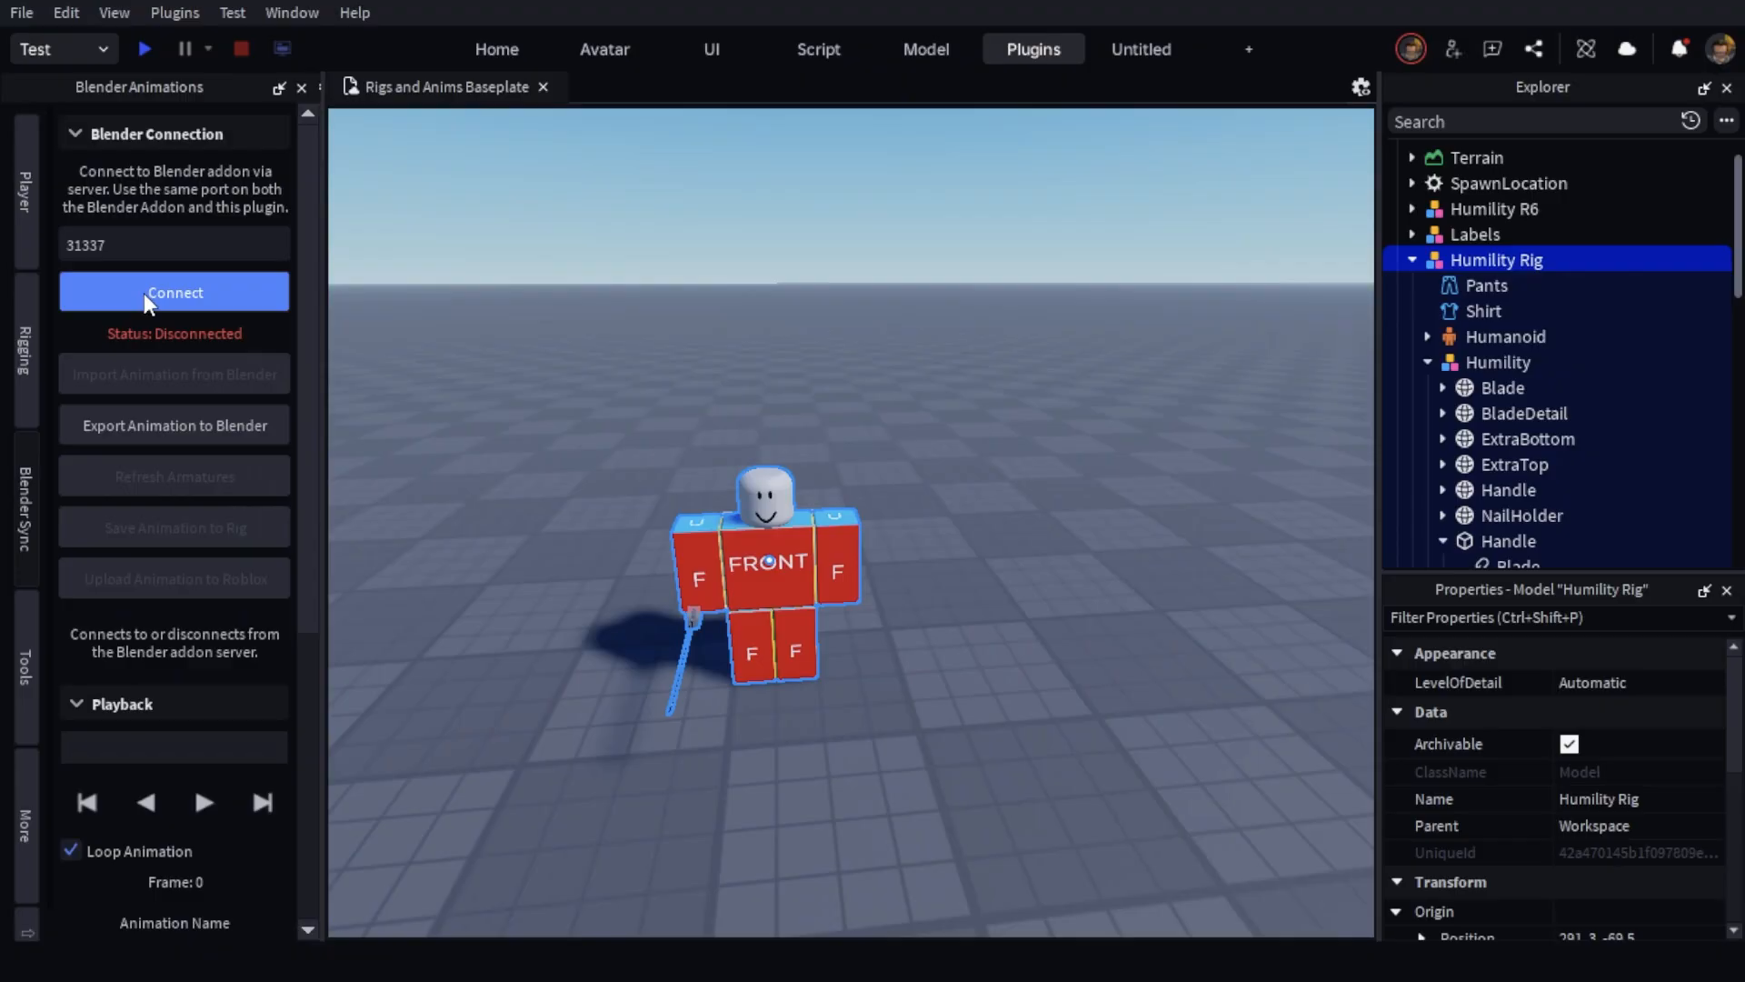
click(35, 388)
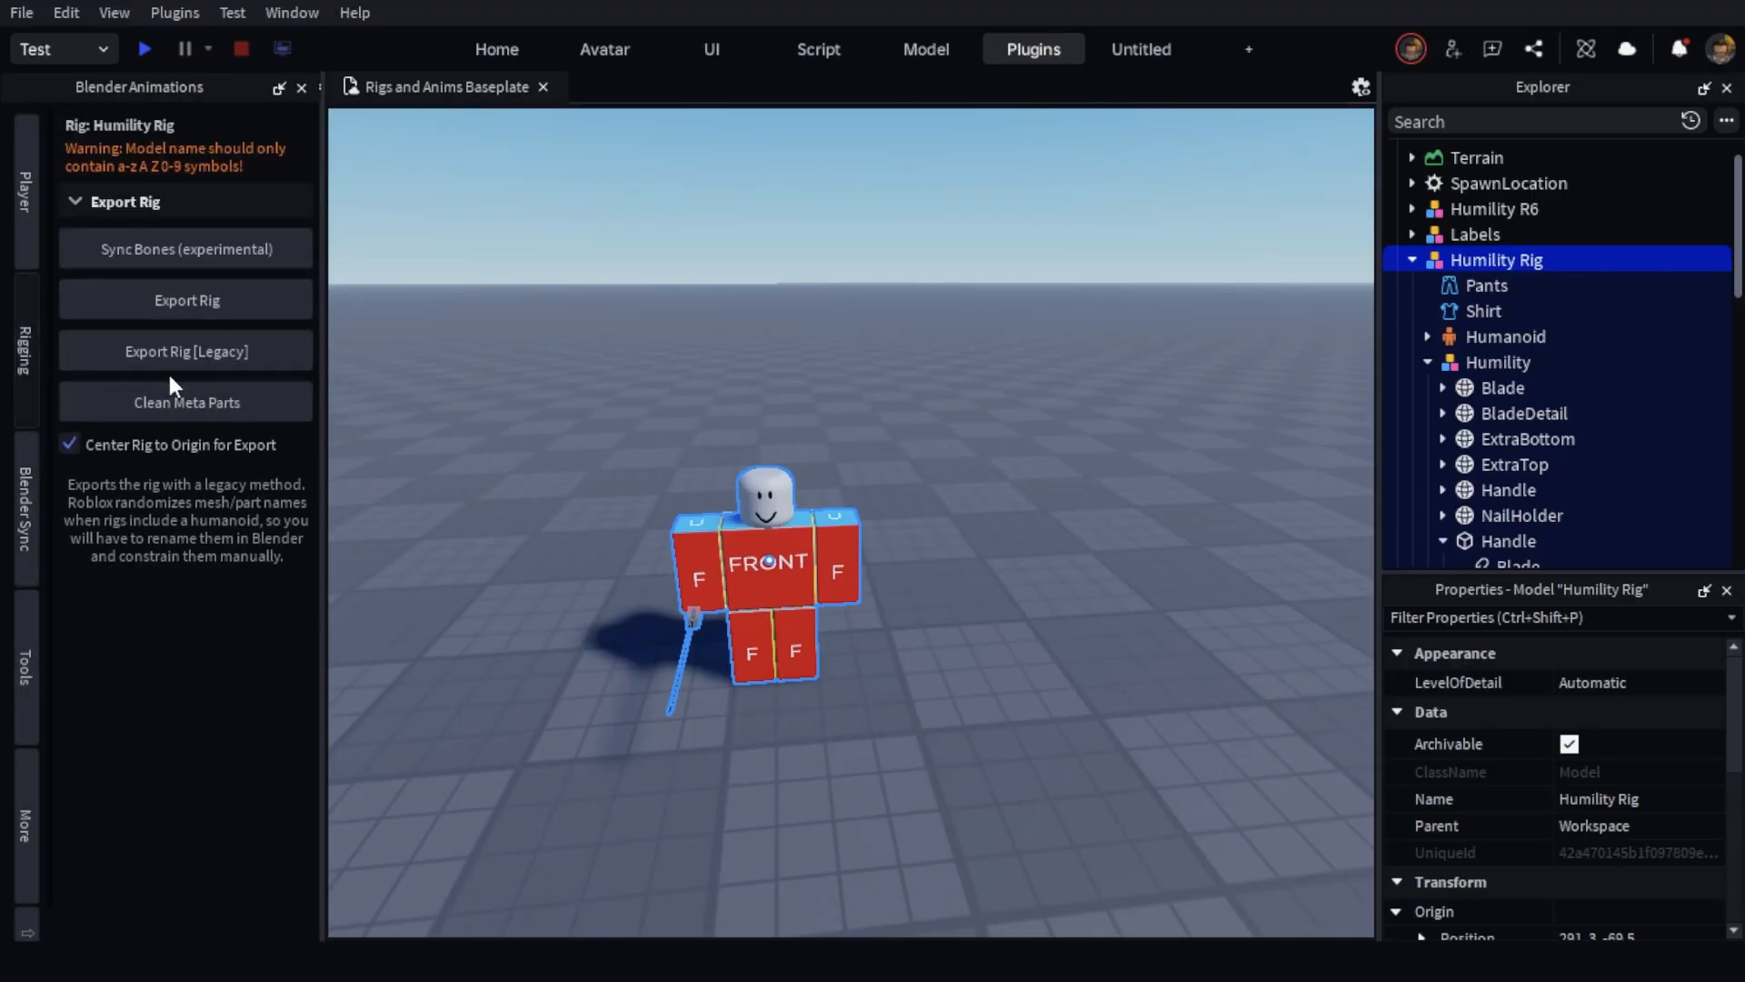
Export the Humility Rig with the legacy method as HumilityRigForTut in OBJ format
click(230, 353)
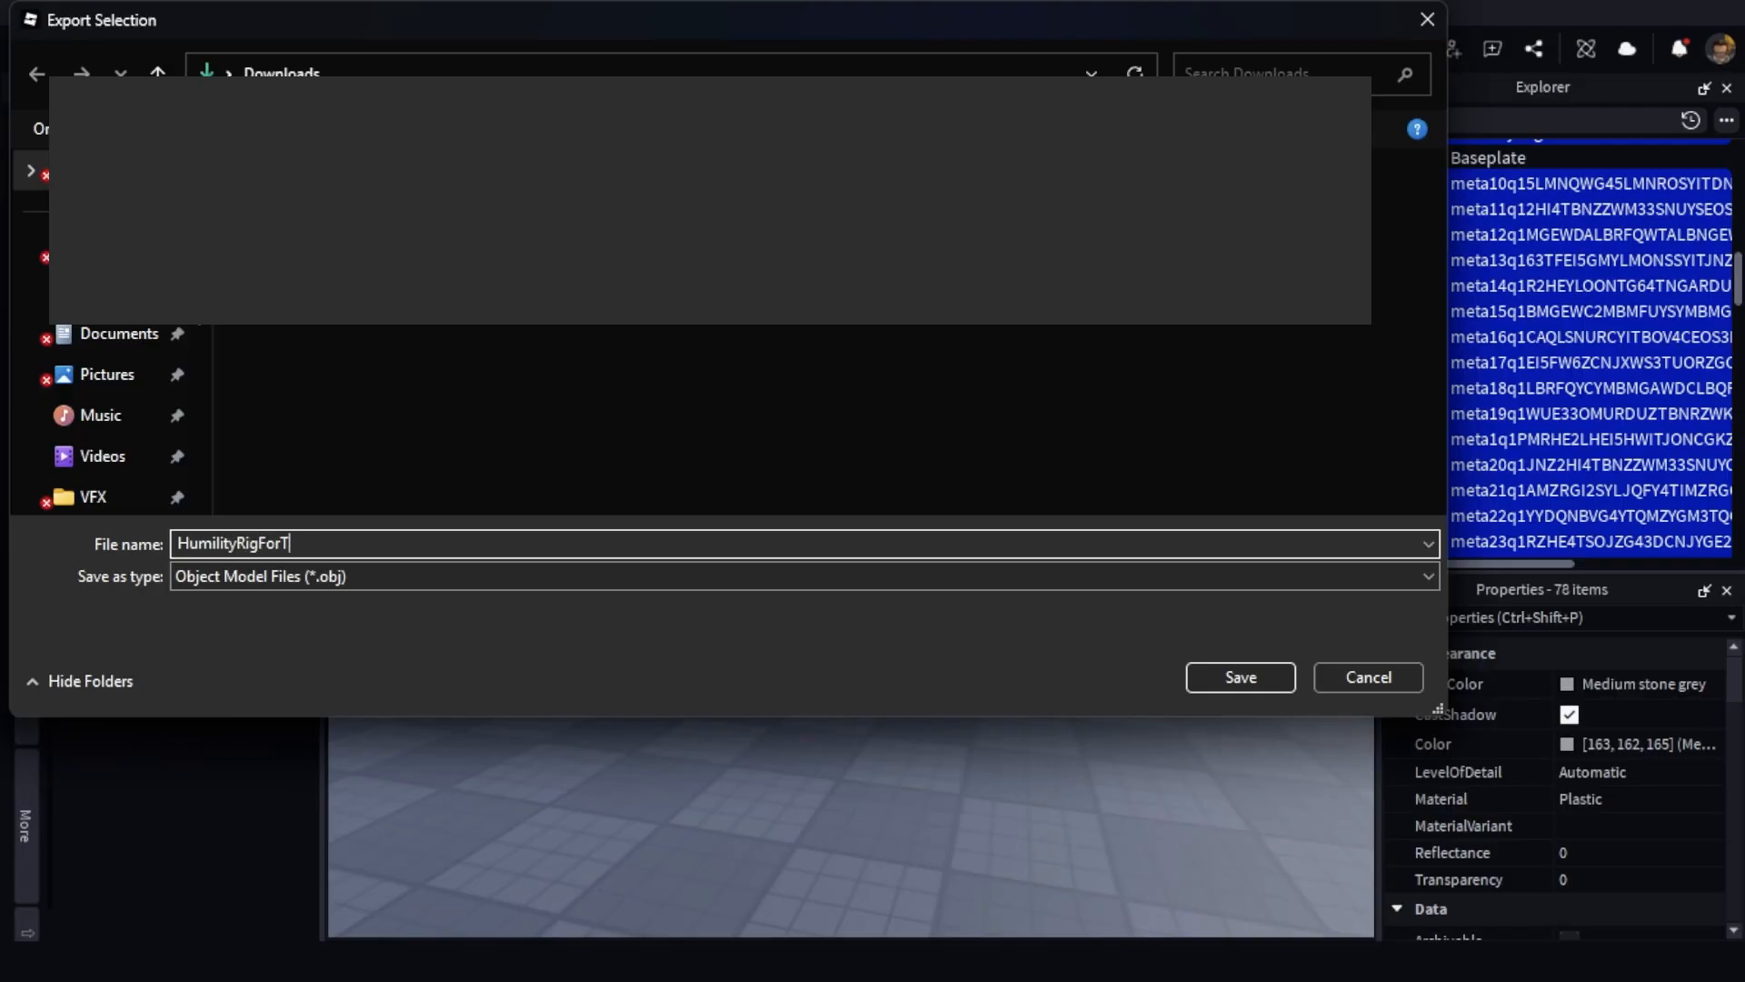
scroll(156, 466, down, 5)
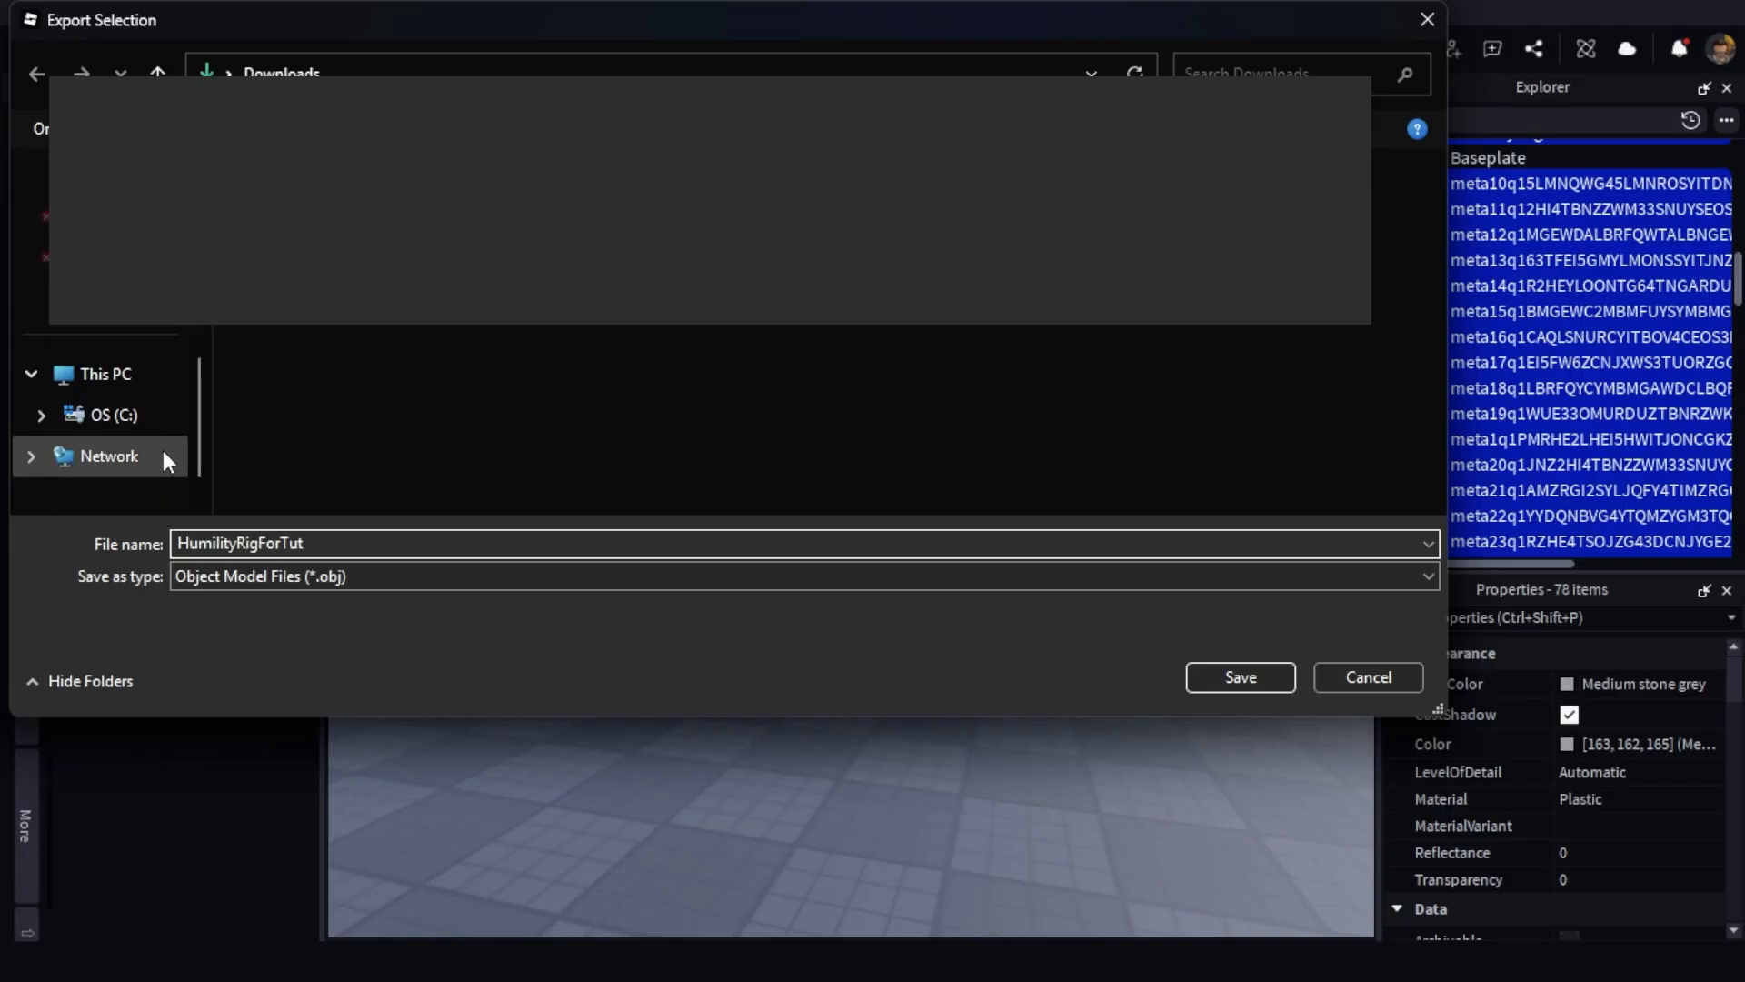
scroll(162, 450, up, 2)
click(136, 377)
click(1241, 677)
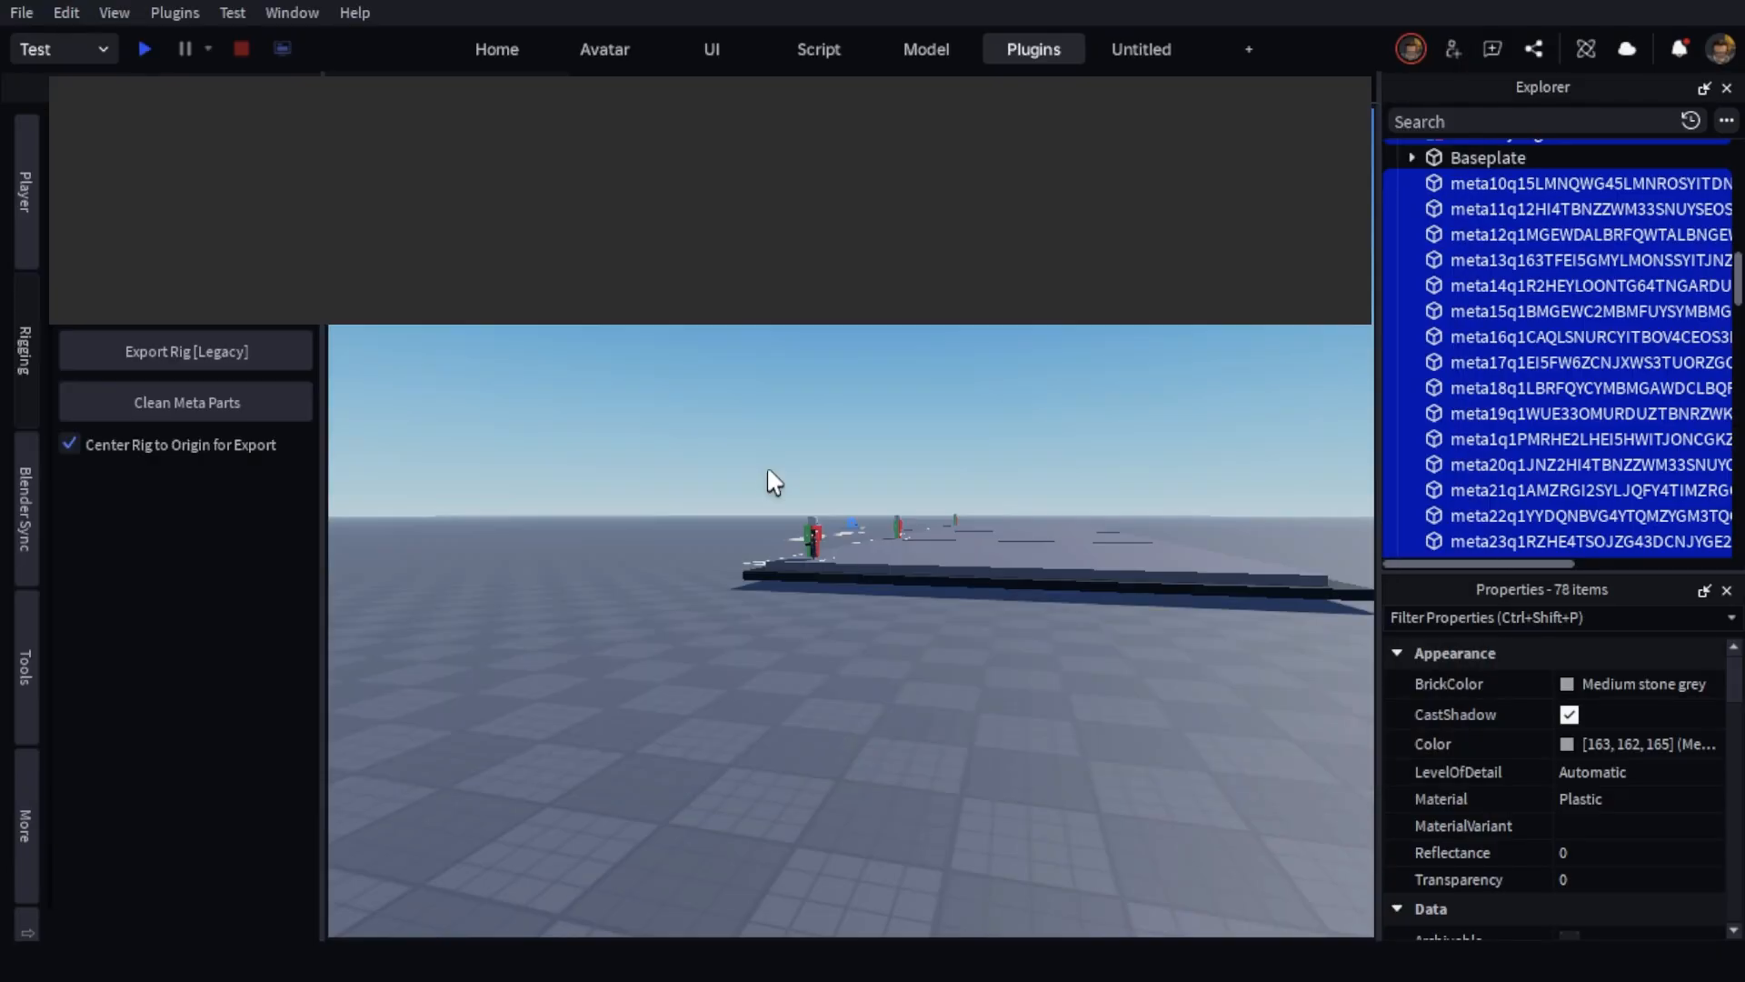
Look around the baseplate and examine the labelled platforms with the Movement and Humility rigs
right_drag(839, 443, 852, 432)
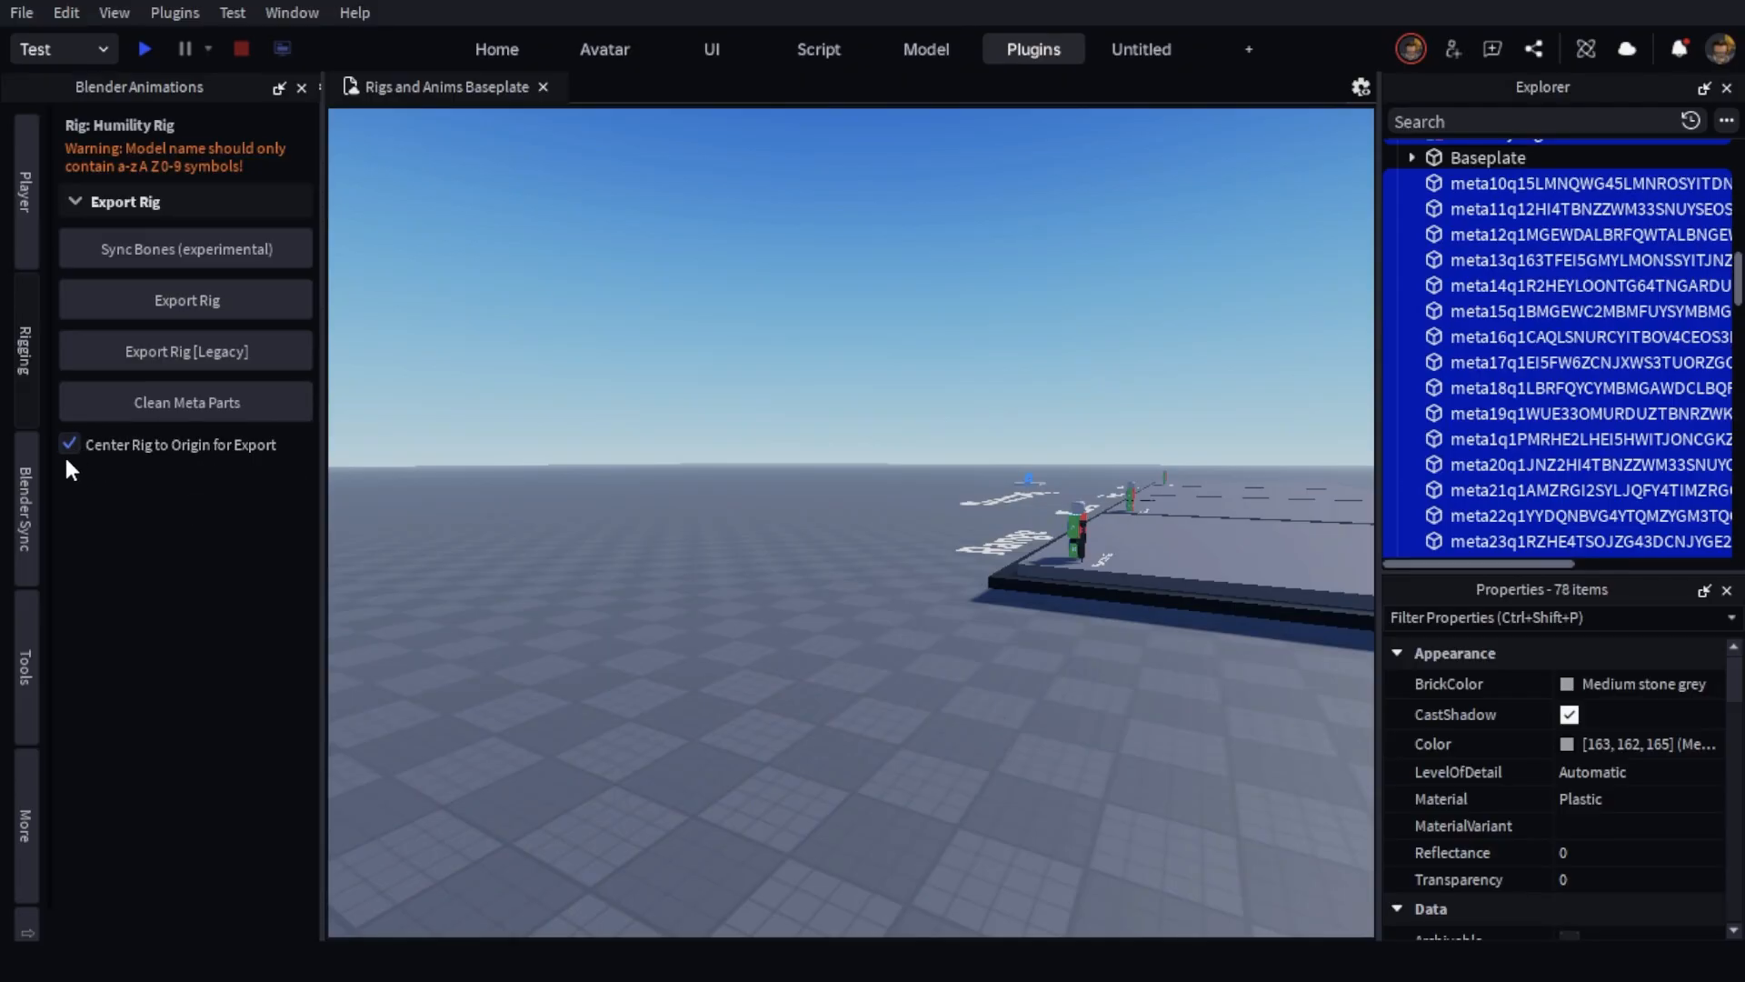
click(497, 51)
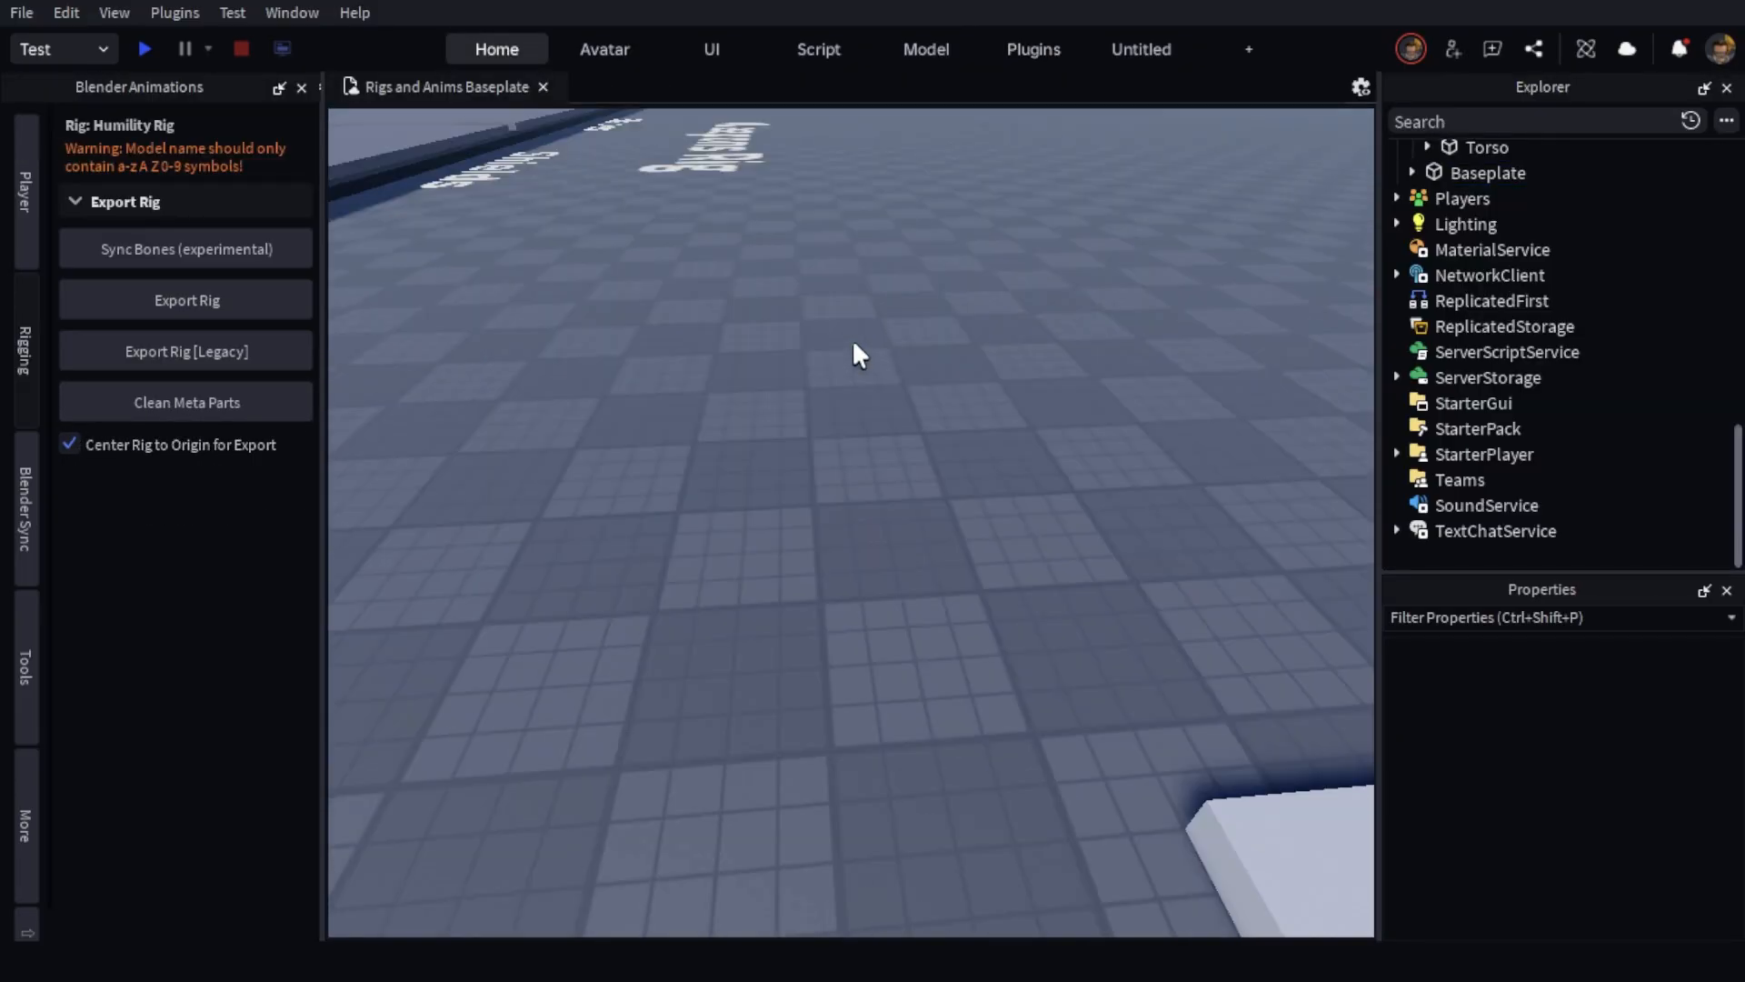
key(w)
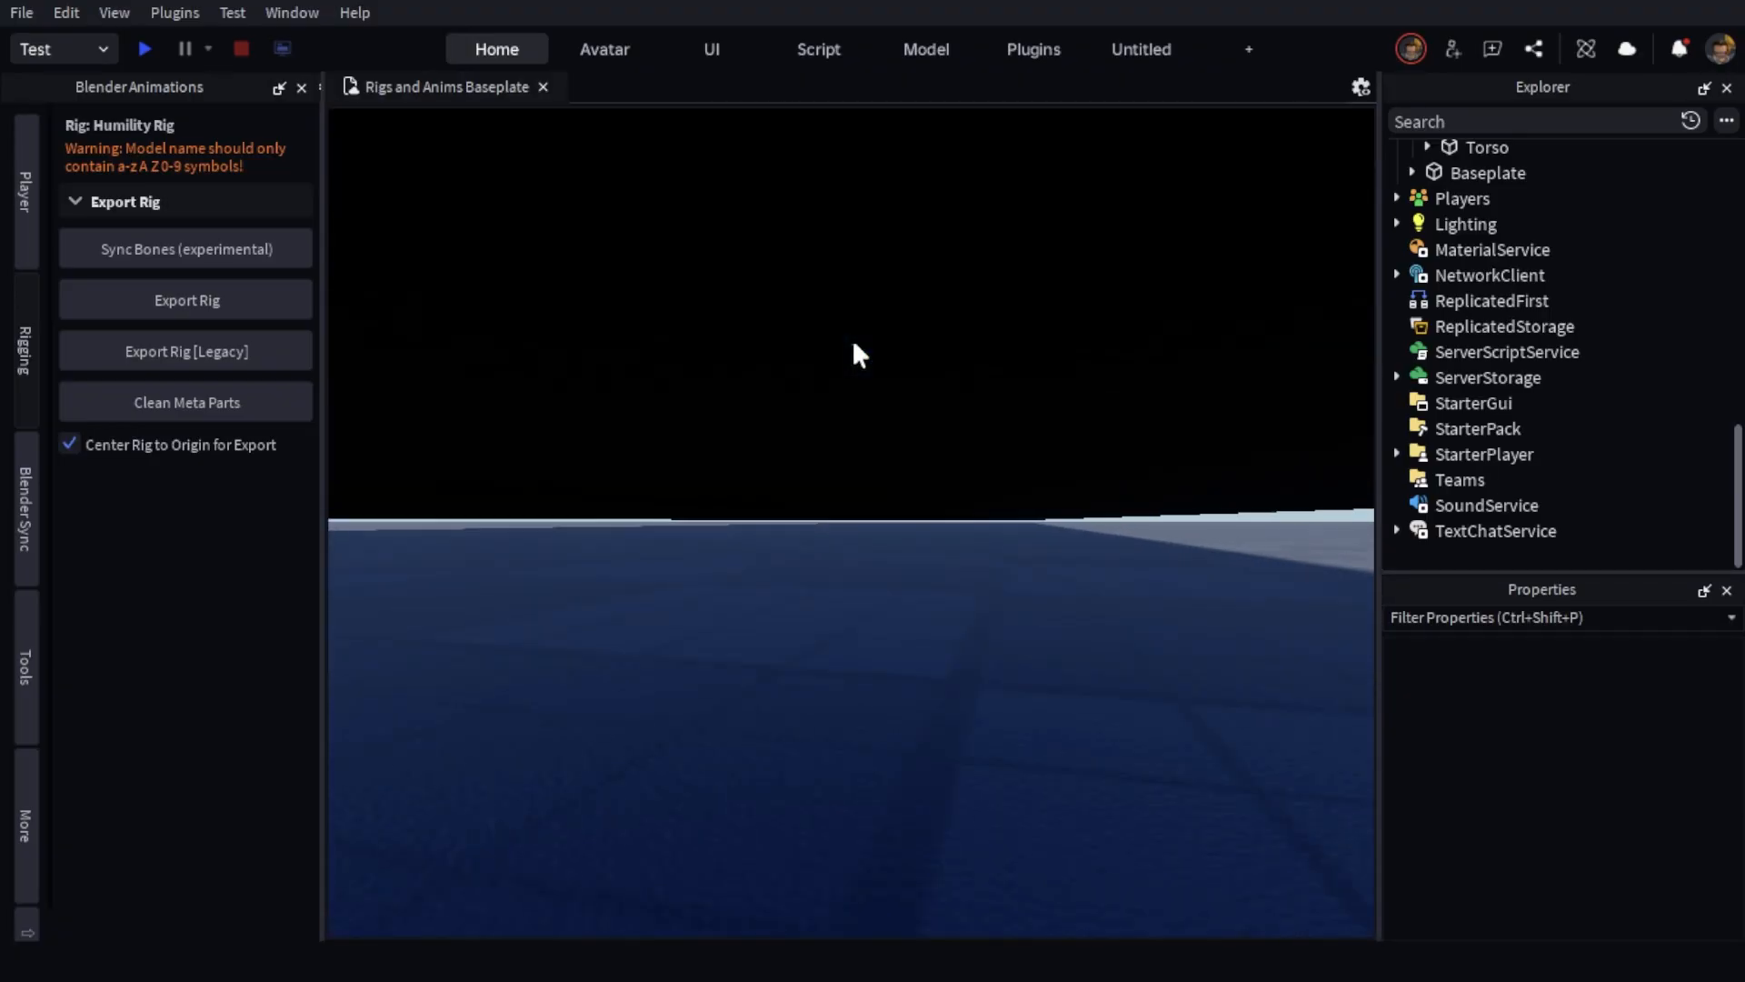
right_drag(853, 344, 853, 343)
key(d)
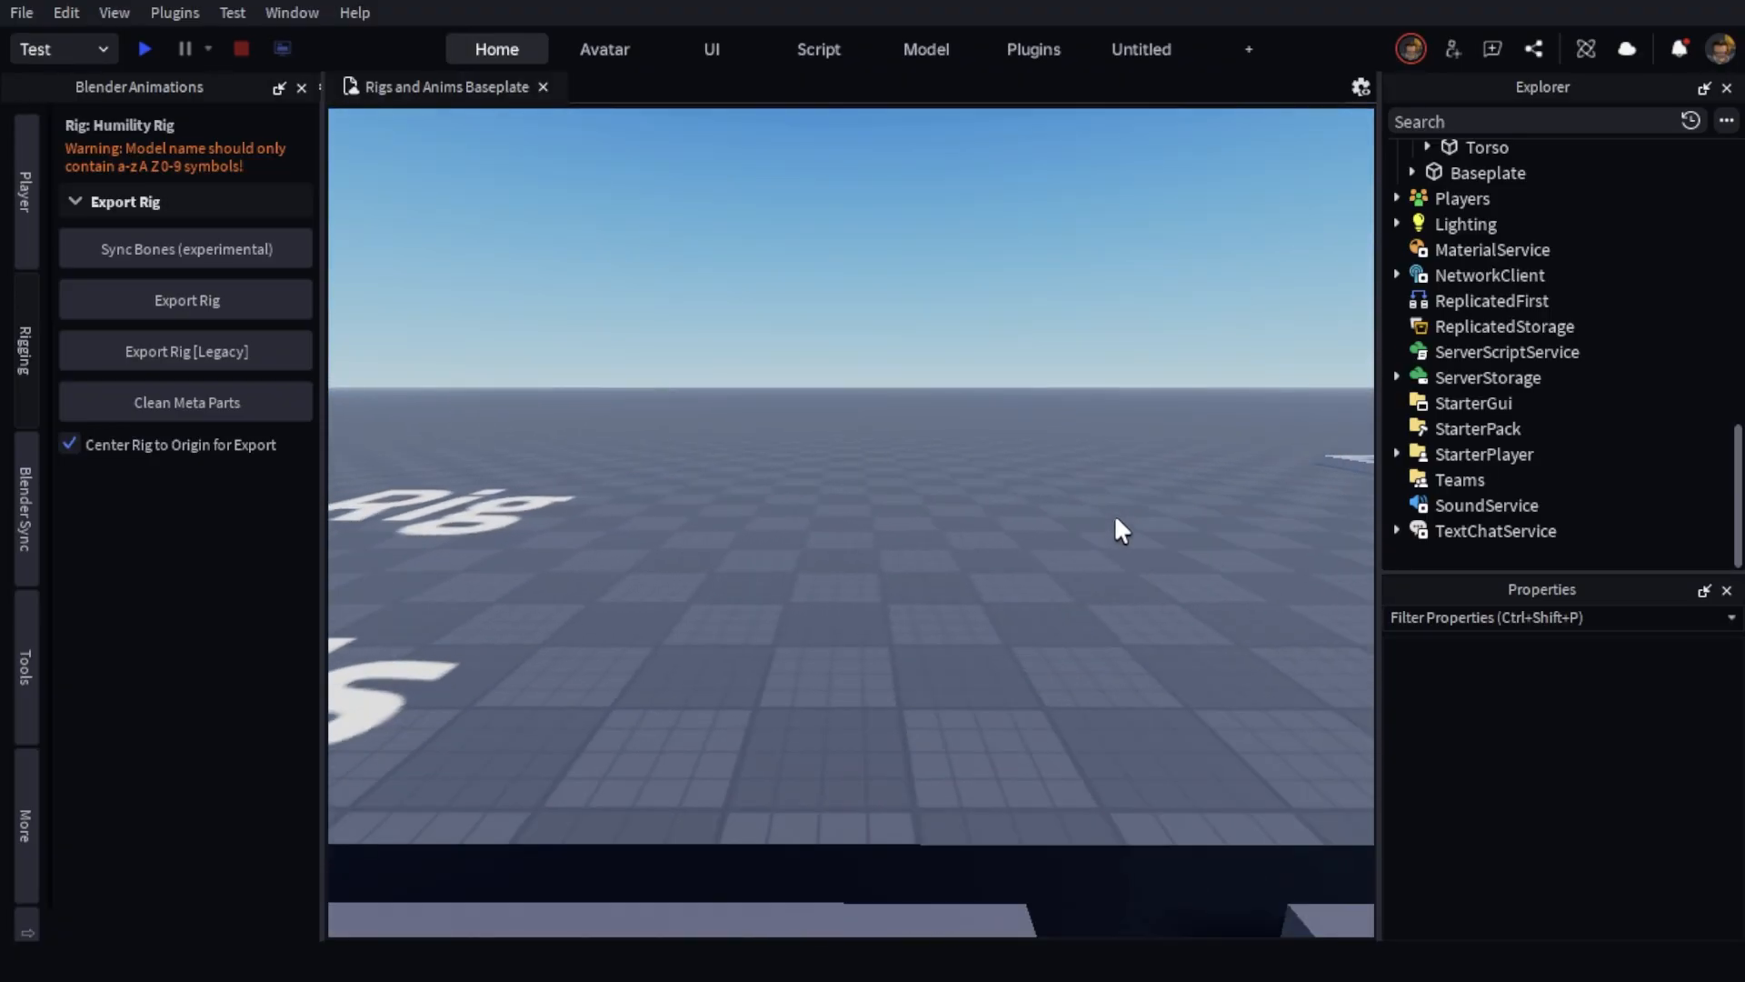
right_drag(1116, 515, 1073, 536)
key(s)
key(w)
key(d)
key(a)
right_drag(751, 636, 791, 657)
key(a)
key(w)
key(w)
key(s)
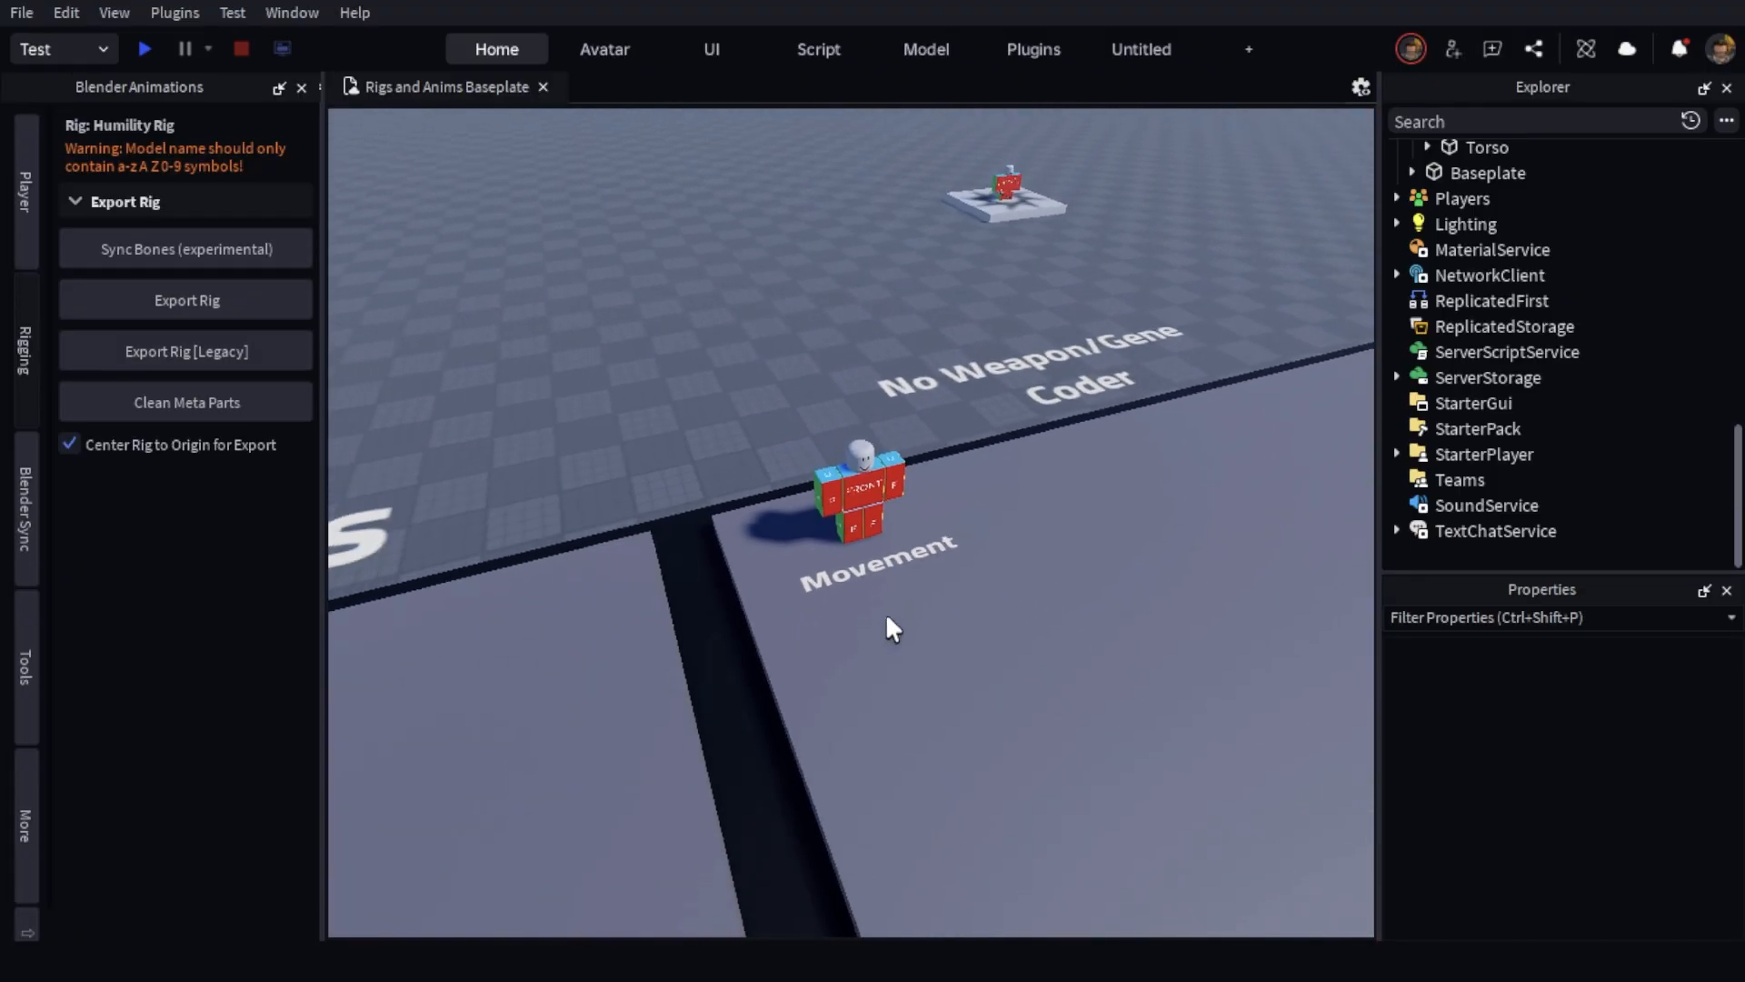
key(a)
key(a)
right_drag(655, 657, 654, 651)
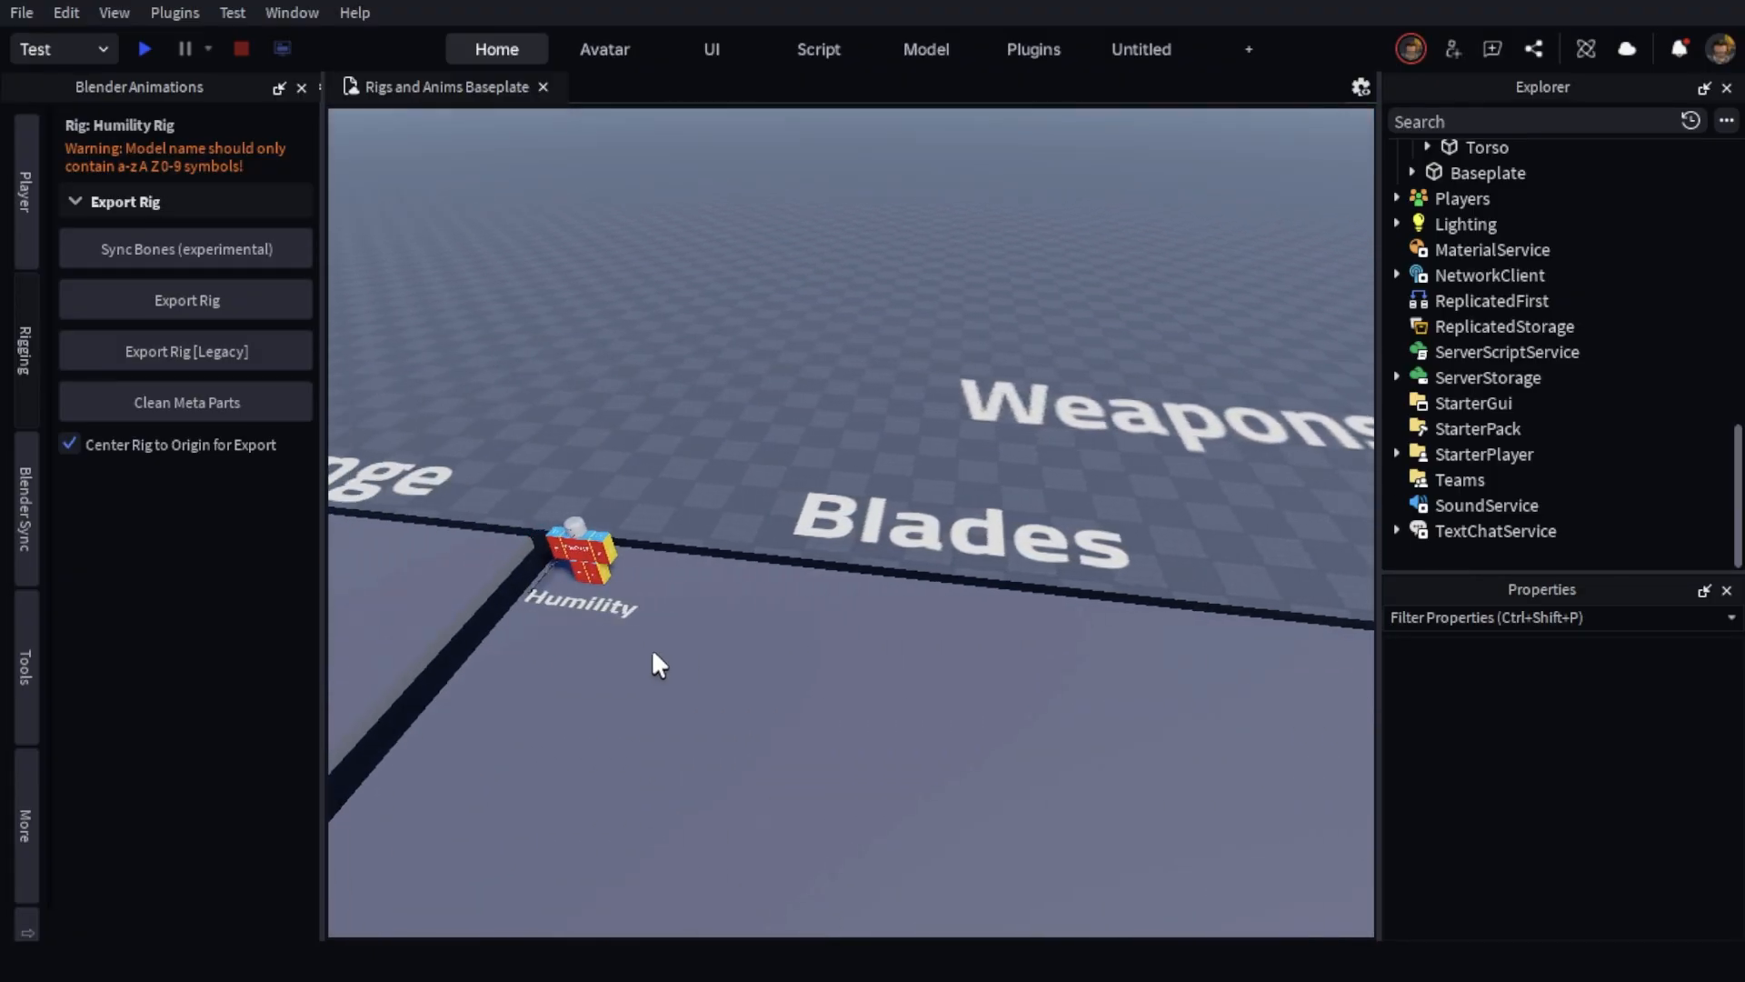
key(w)
key(d)
key(d)
right_drag(1013, 469, 1014, 469)
key(s)
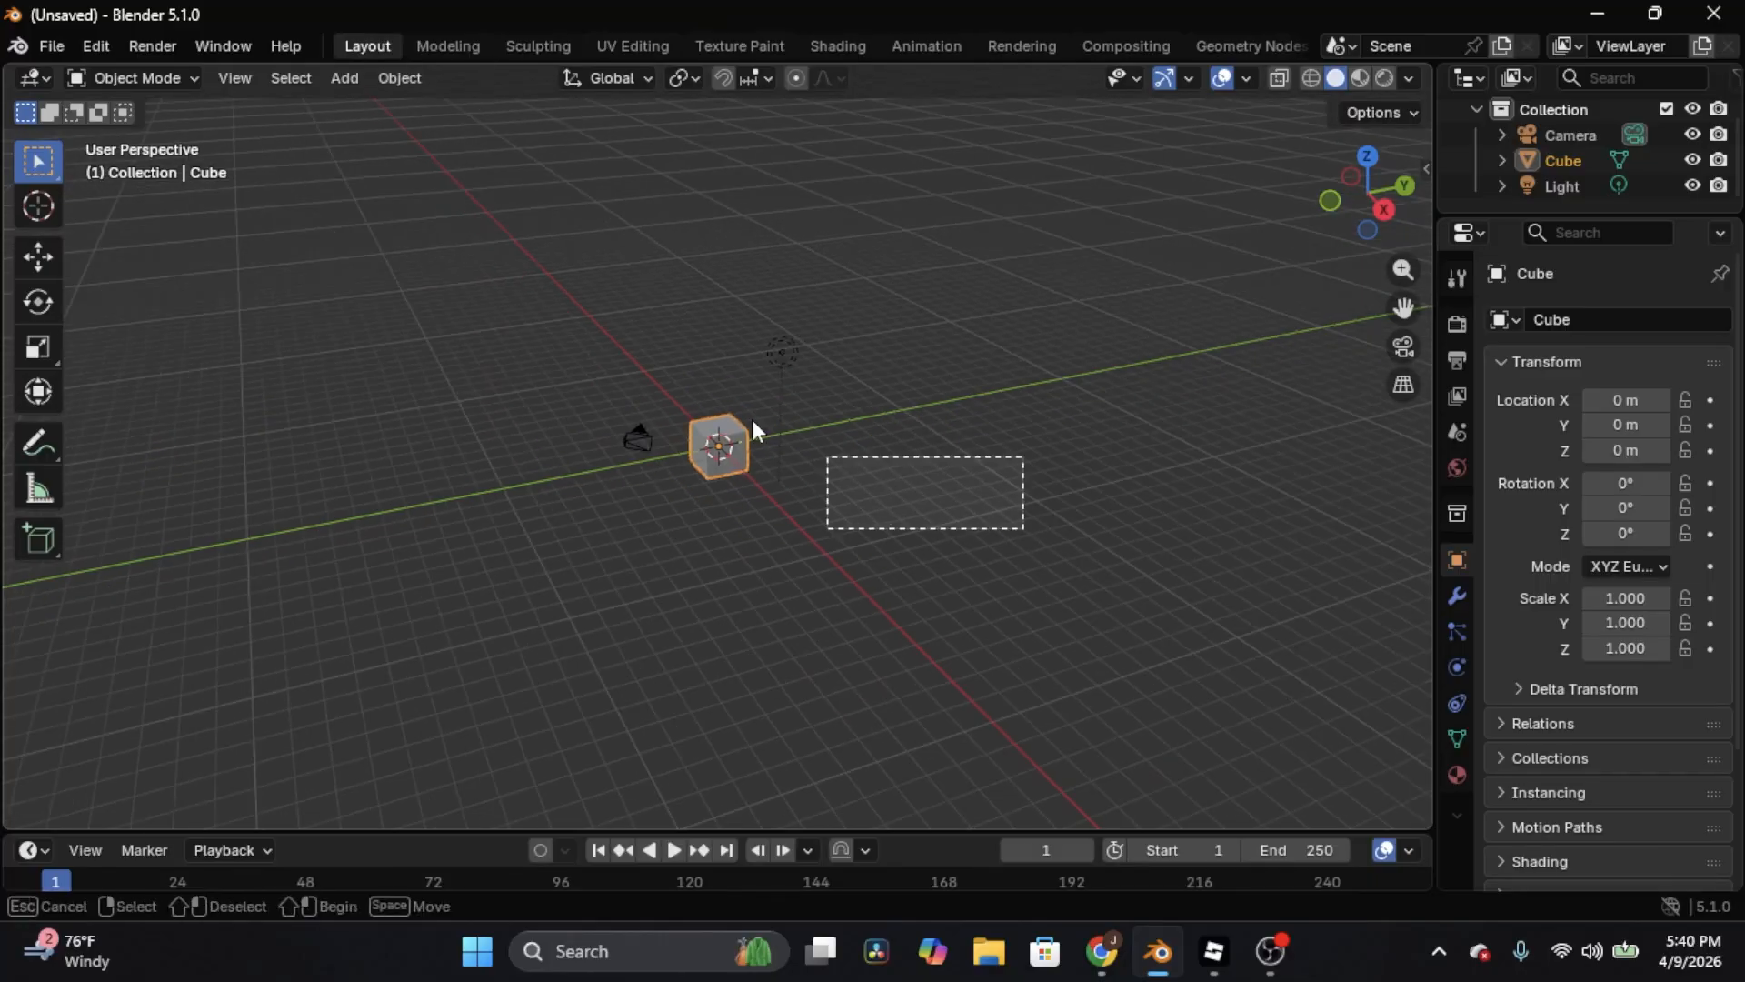
Switch to Blender and delete the default camera, cube and light from the new scene
key(a)
key(x)
click(660, 396)
middle_drag(922, 361, 963, 391)
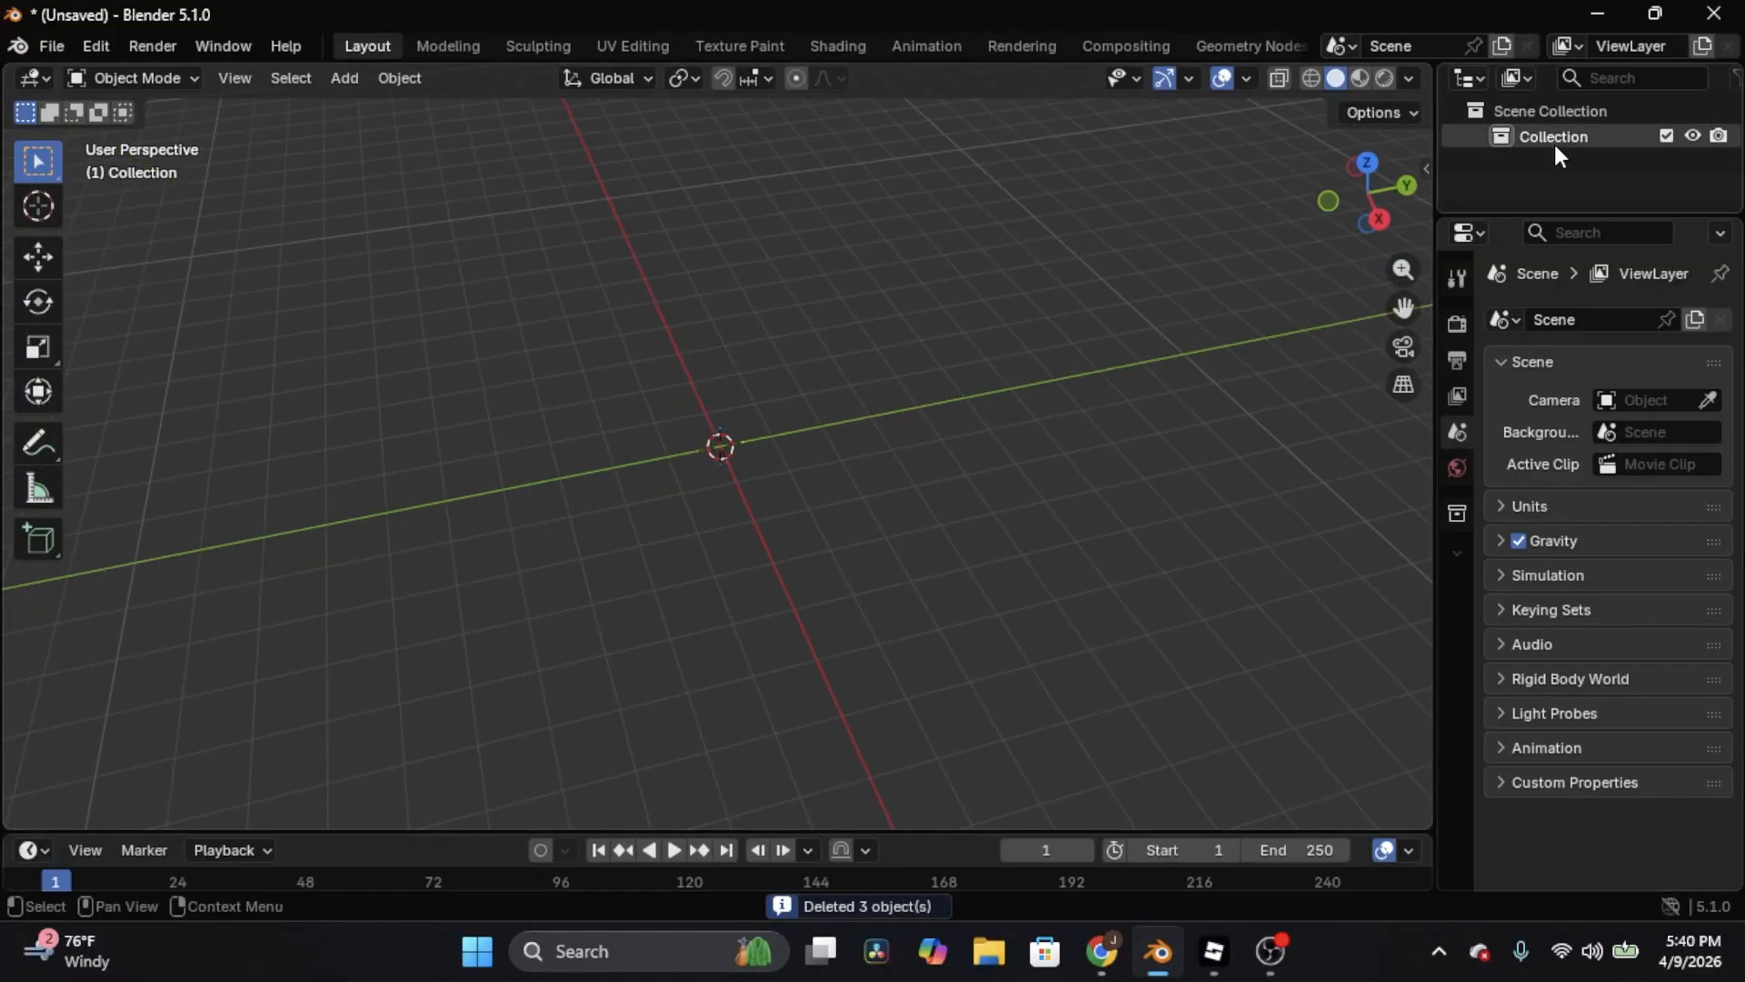
Import HumilityRigForTut.obj from the HumilitySword folder as a Roblox rig
click(52, 45)
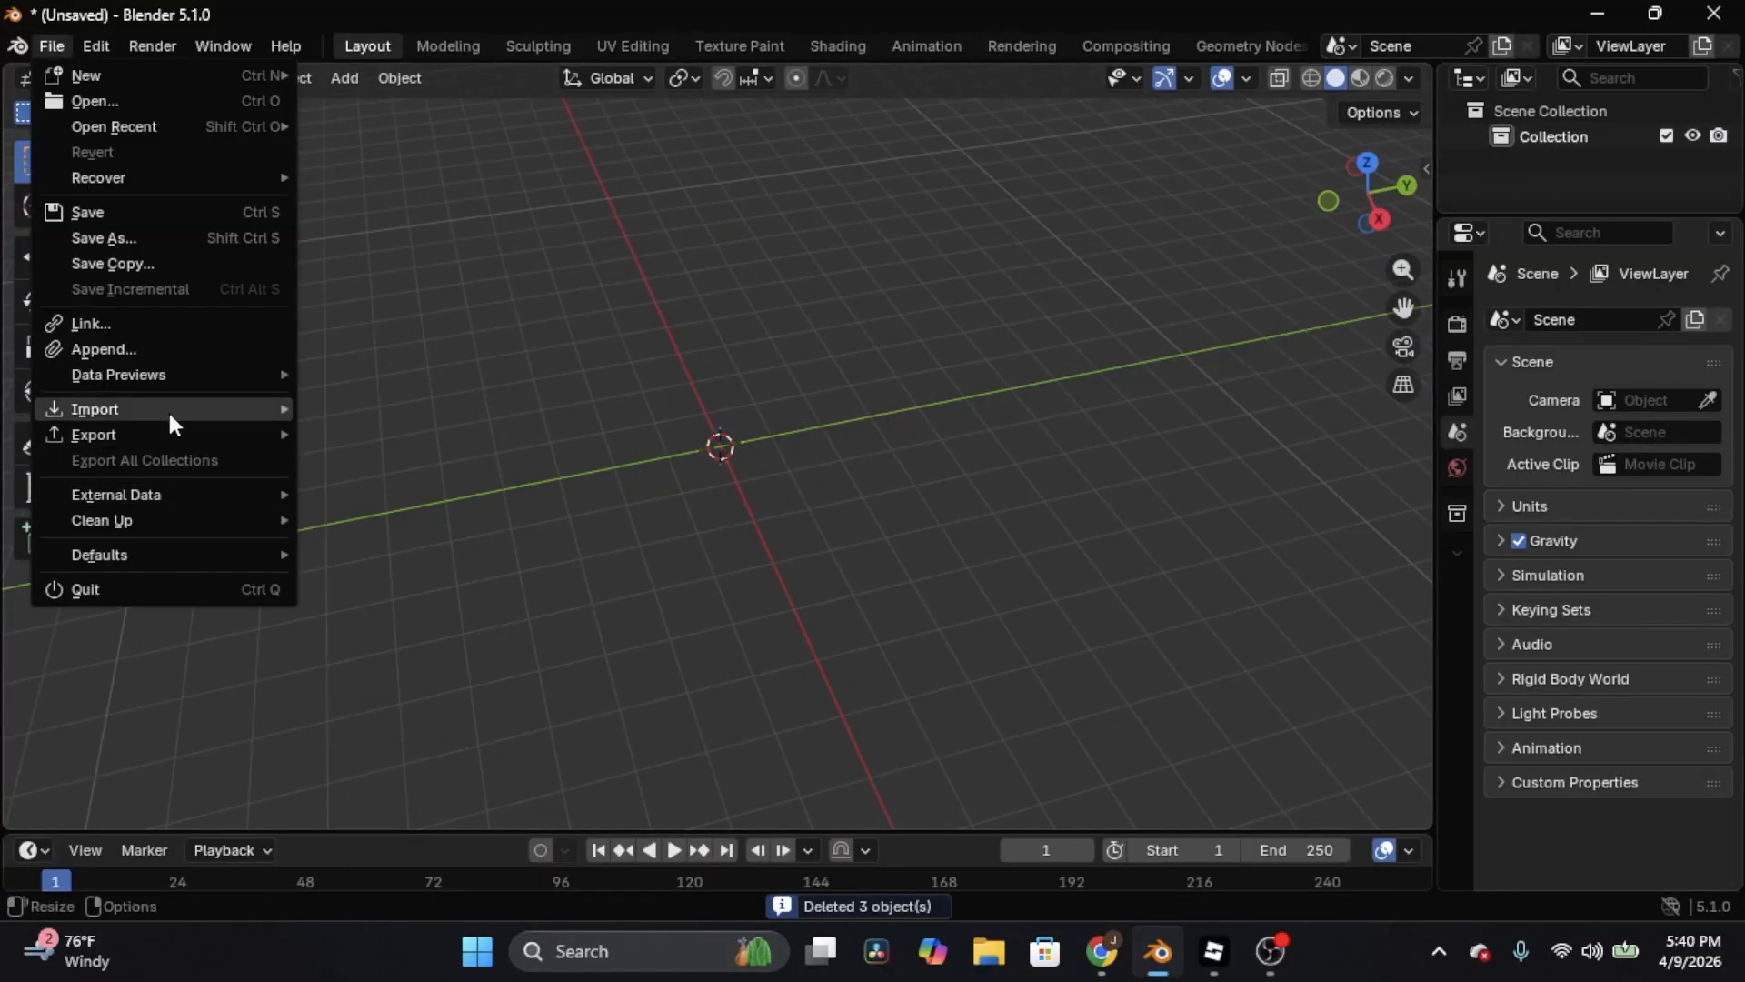
mouse_move(173, 413)
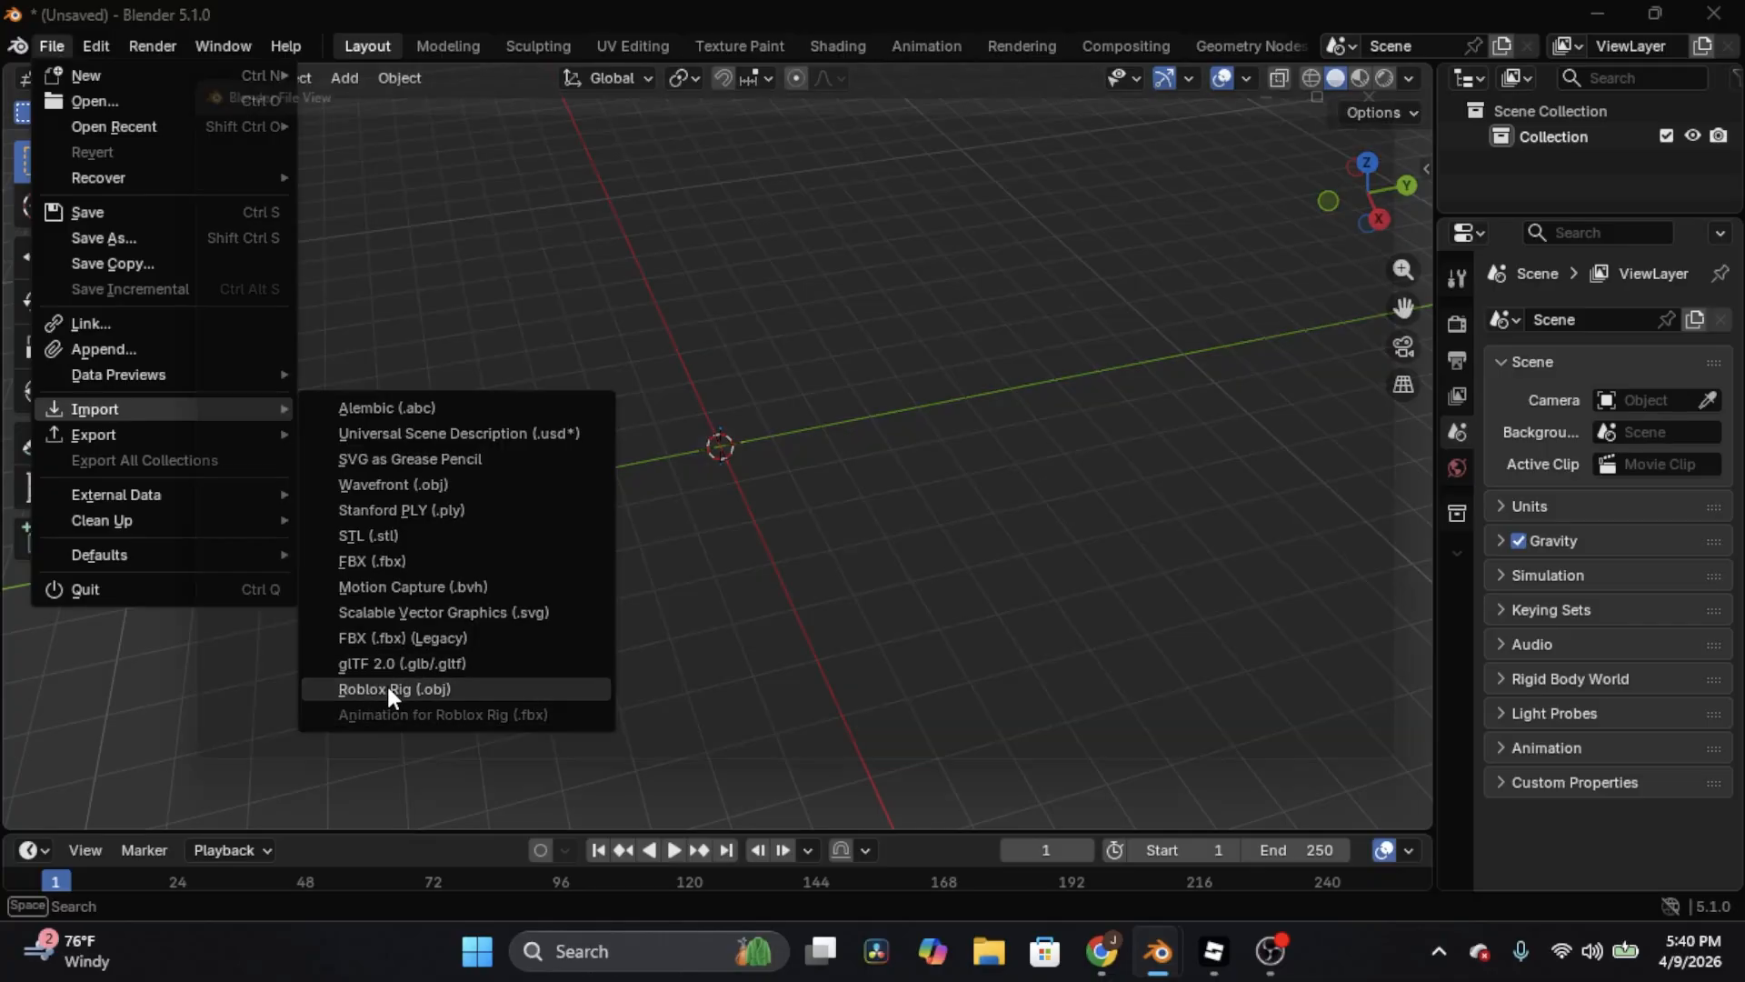
click(359, 693)
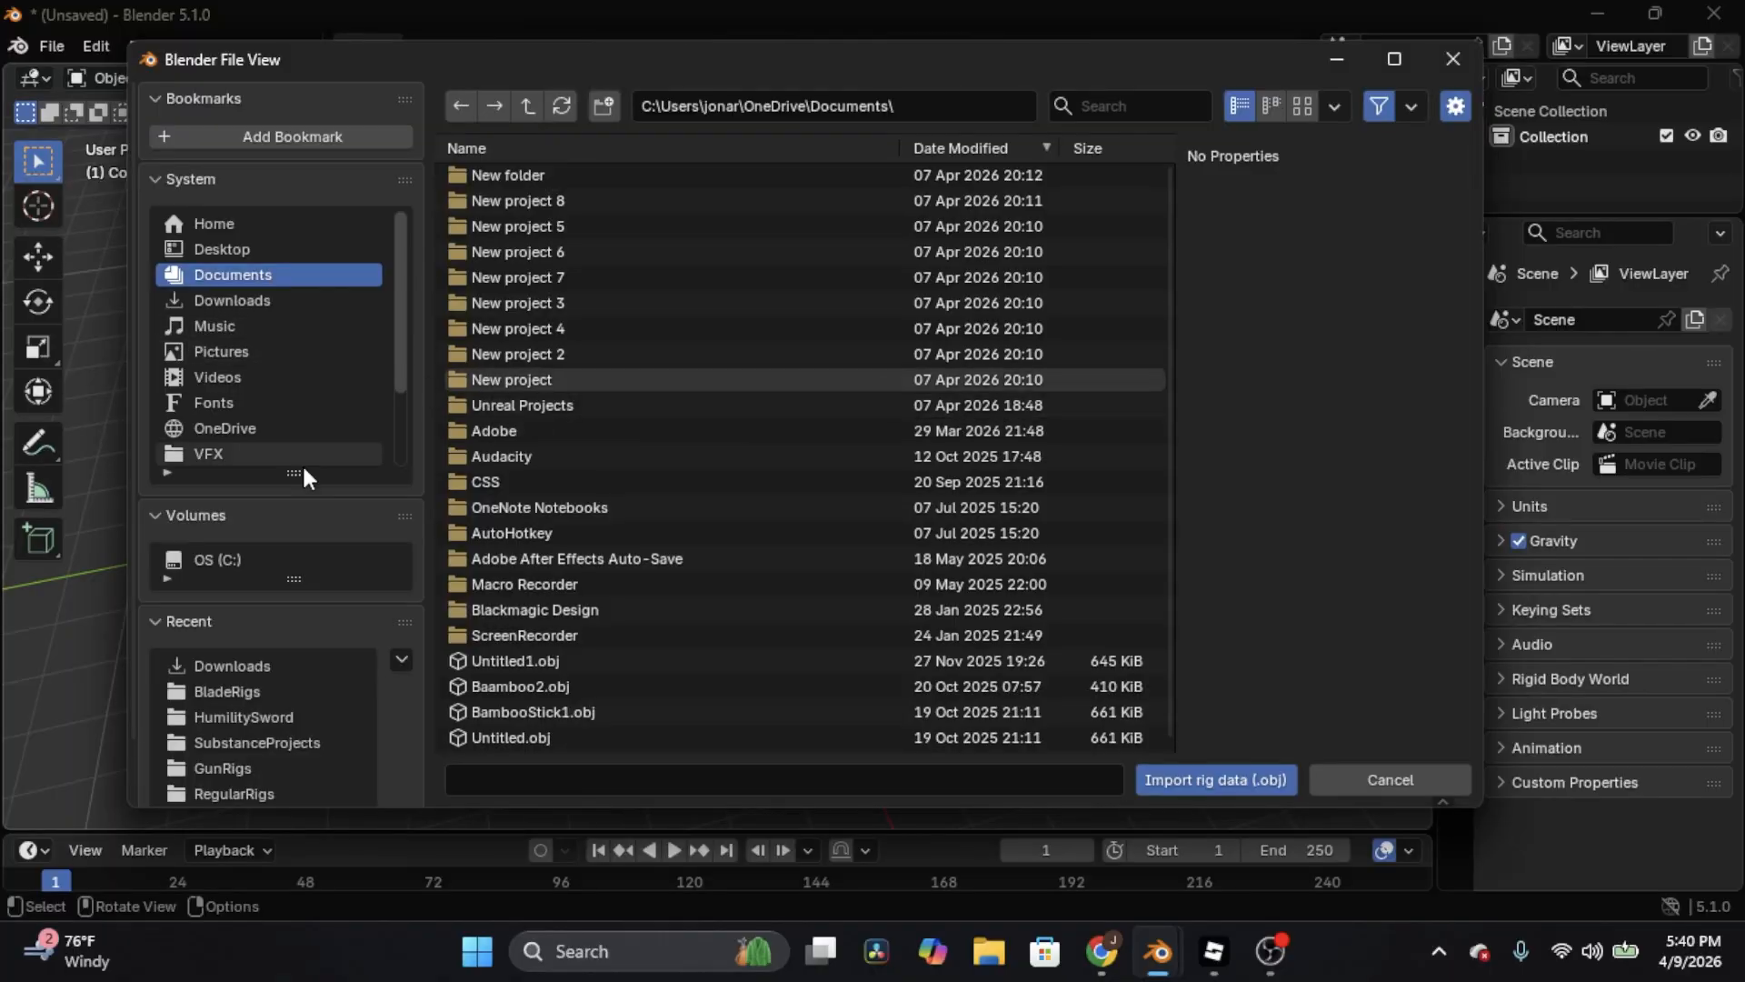
click(241, 692)
click(259, 743)
click(264, 718)
click(633, 231)
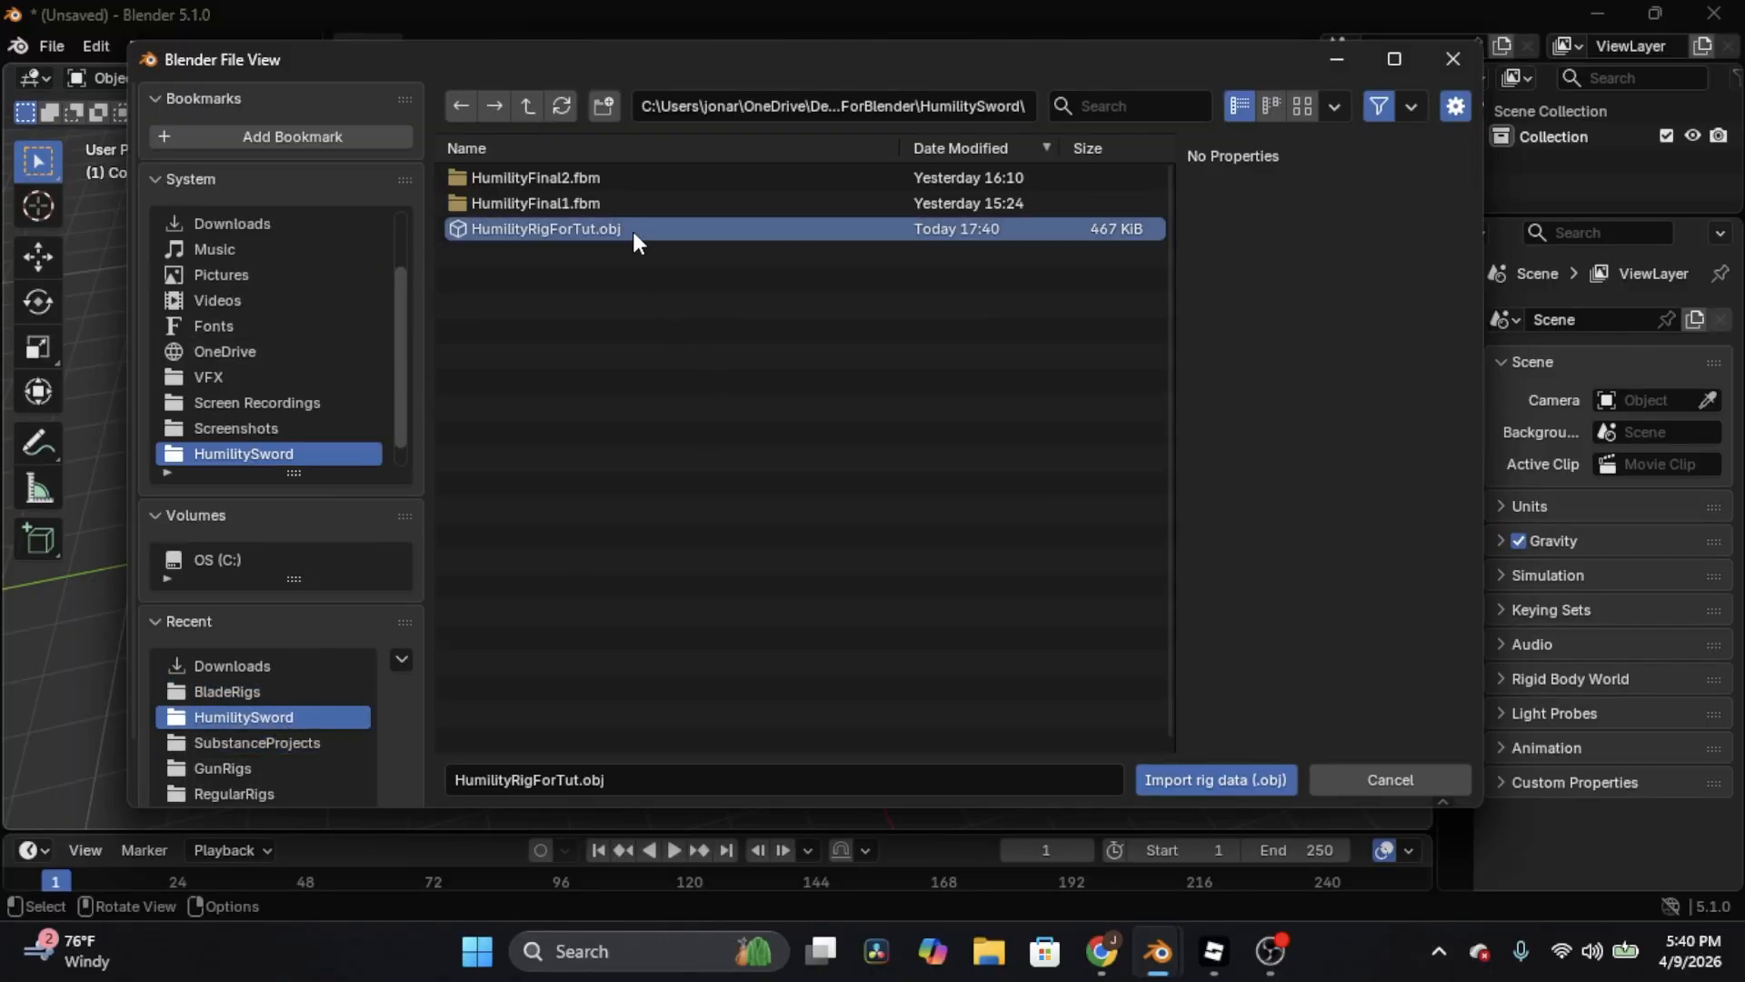
click(1238, 780)
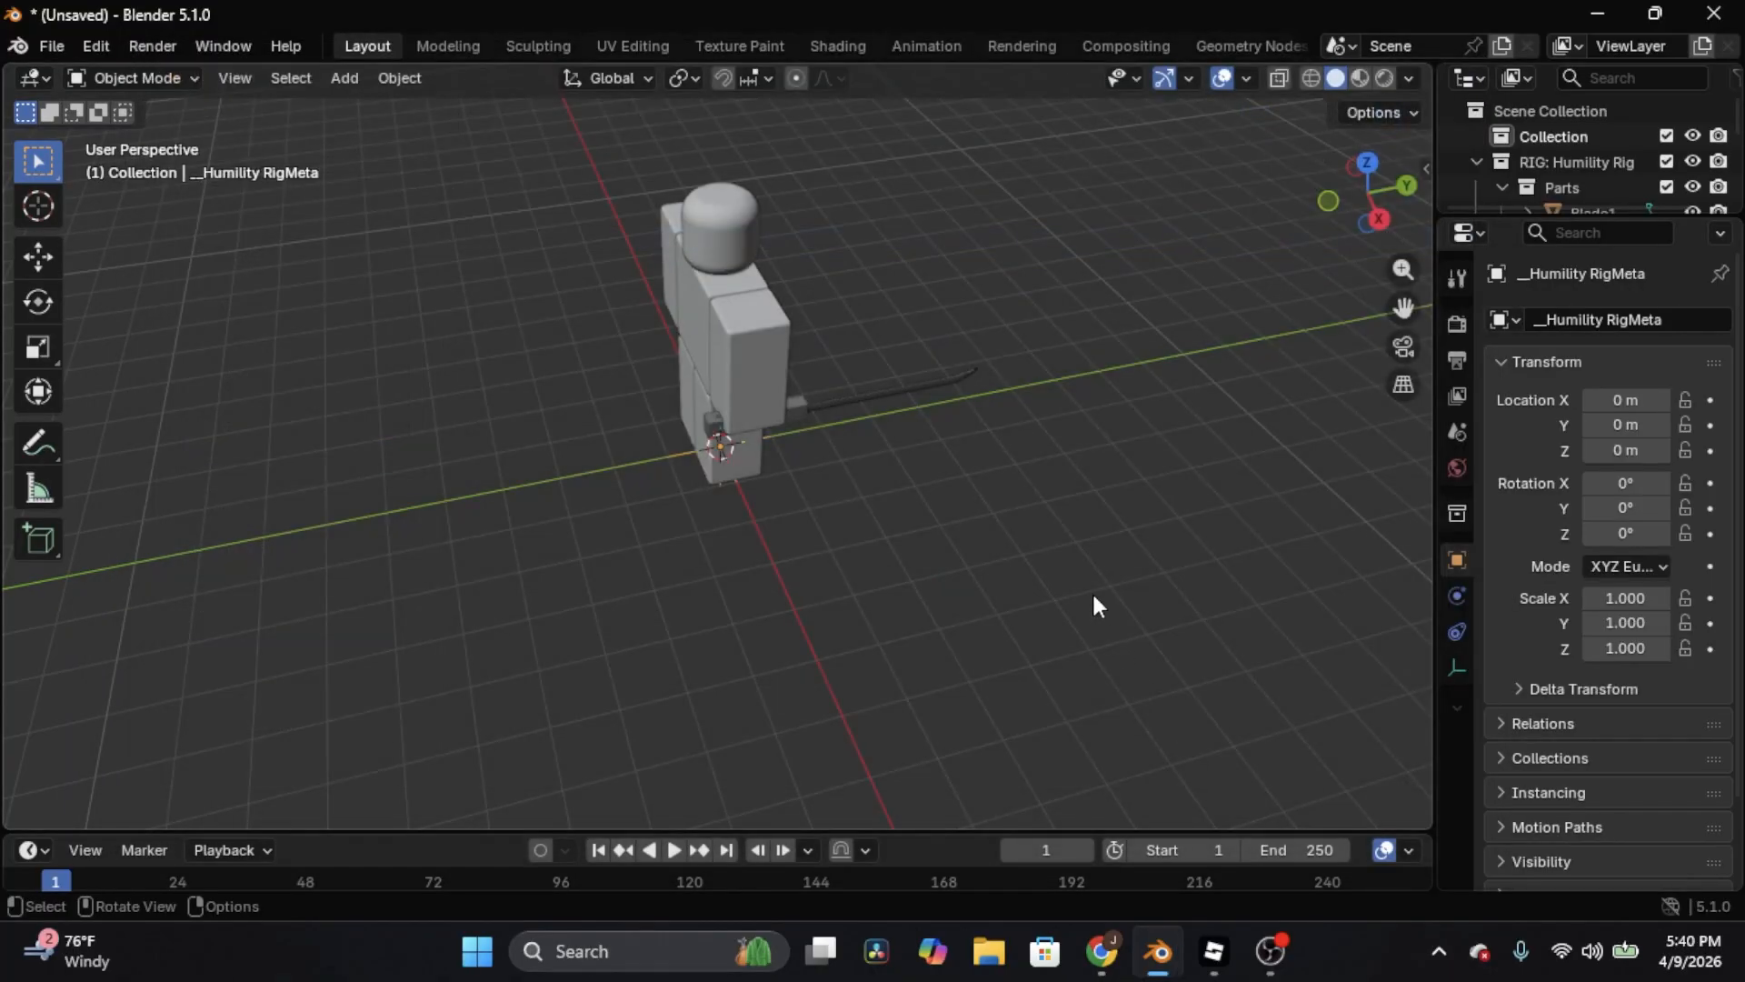
Set the viewport shading to Material Preview and inspect the imported rig's sword handle and torso
middle_drag(1092, 595, 723, 413)
scroll(722, 413, down, 1)
scroll(863, 305, up, 2)
shift+middle_drag(960, 312, 995, 418)
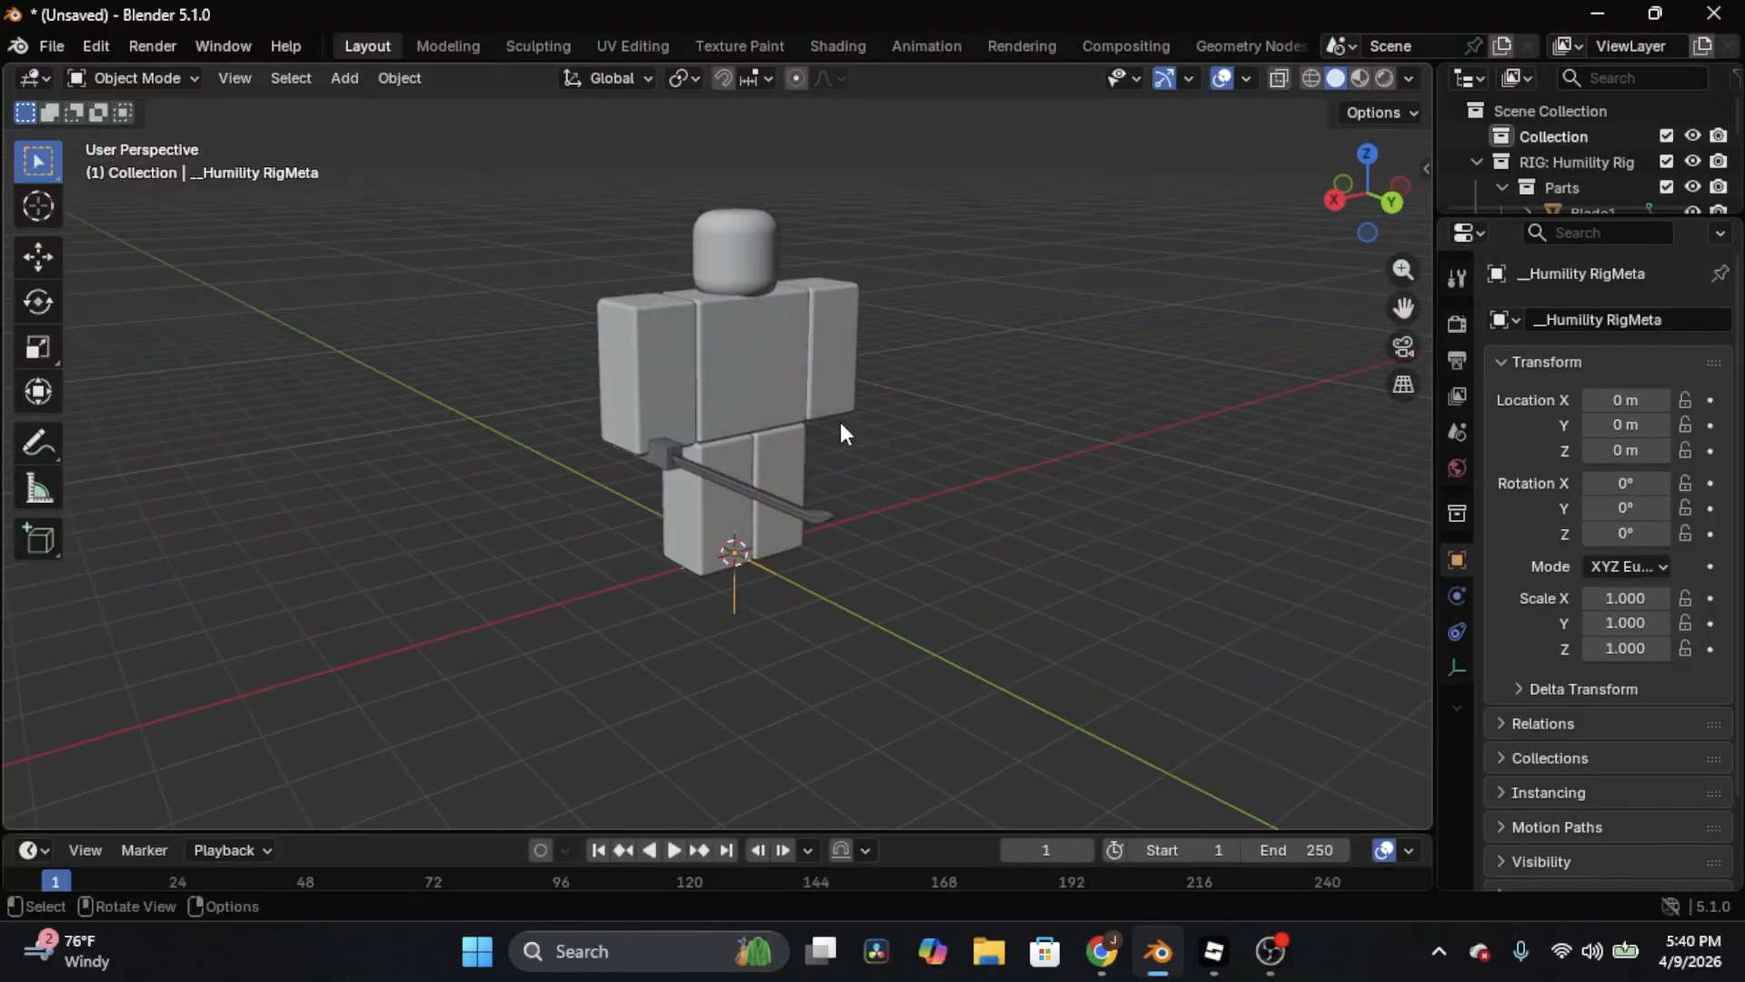
scroll(839, 422, up, 3)
middle_drag(846, 421, 952, 409)
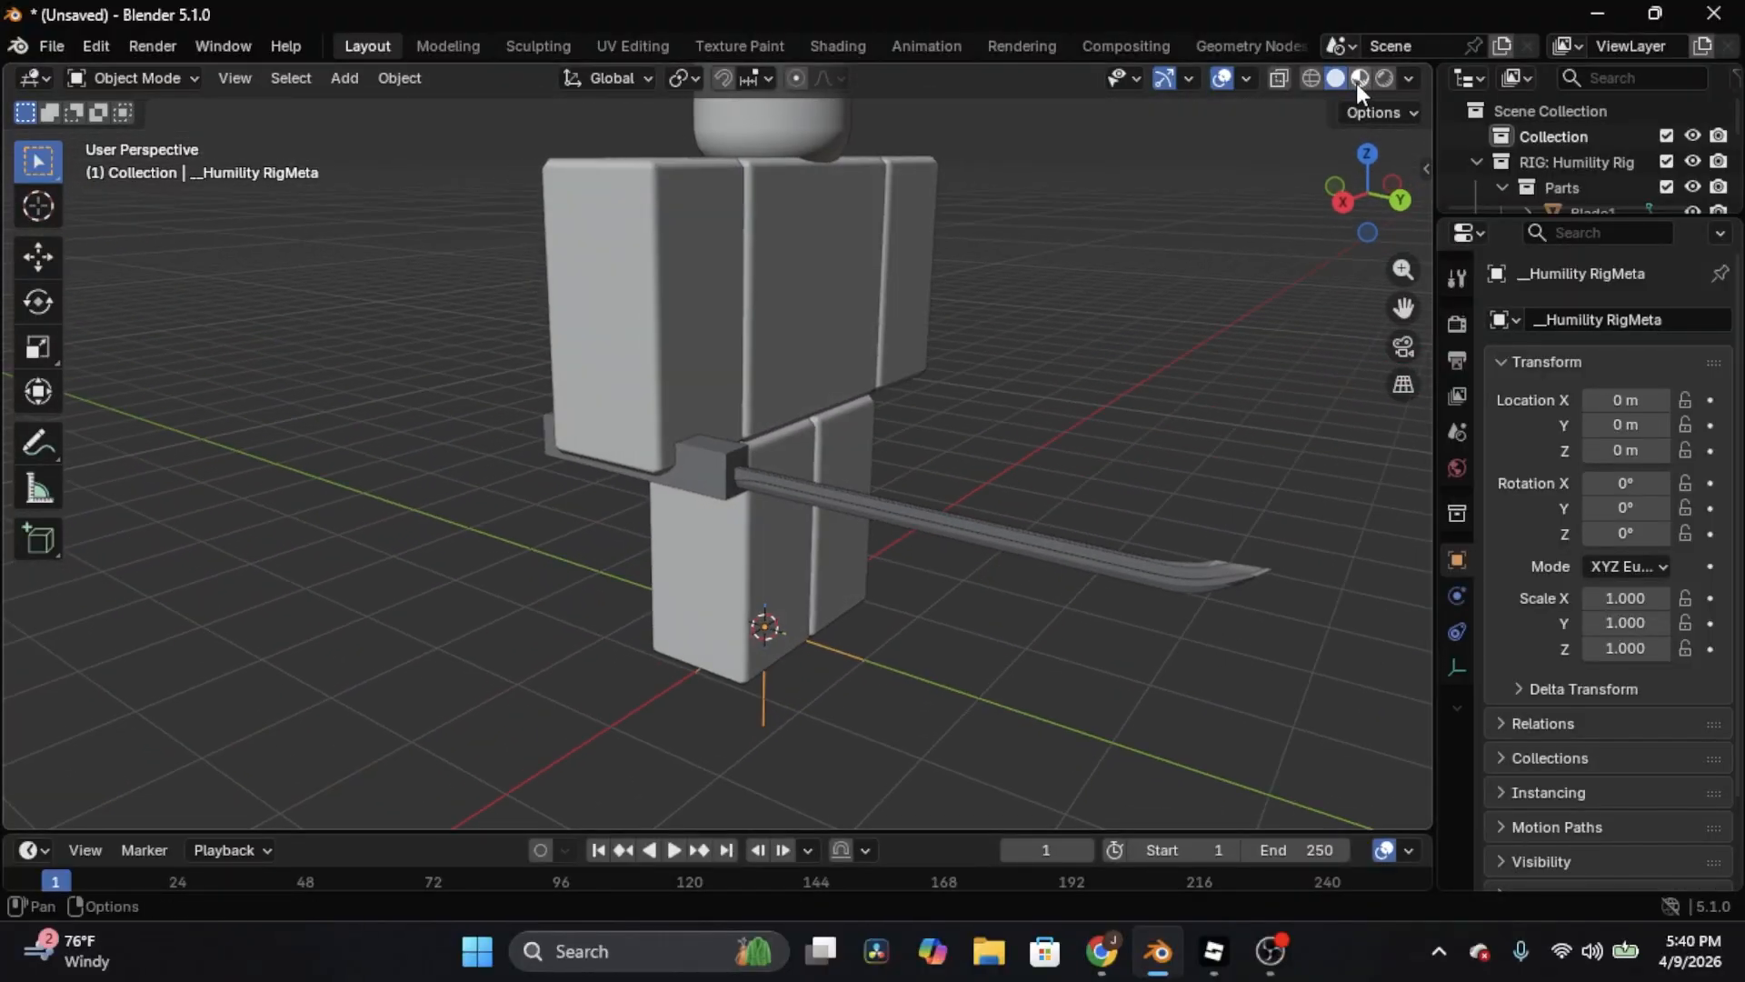
click(1360, 78)
mouse_move(969, 216)
middle_down()
mouse_move(1044, 248)
mouse_move(953, 275)
mouse_move(839, 247)
mouse_move(763, 259)
middle_up()
click(718, 447)
click(1164, 378)
middle_drag(1164, 378, 1109, 368)
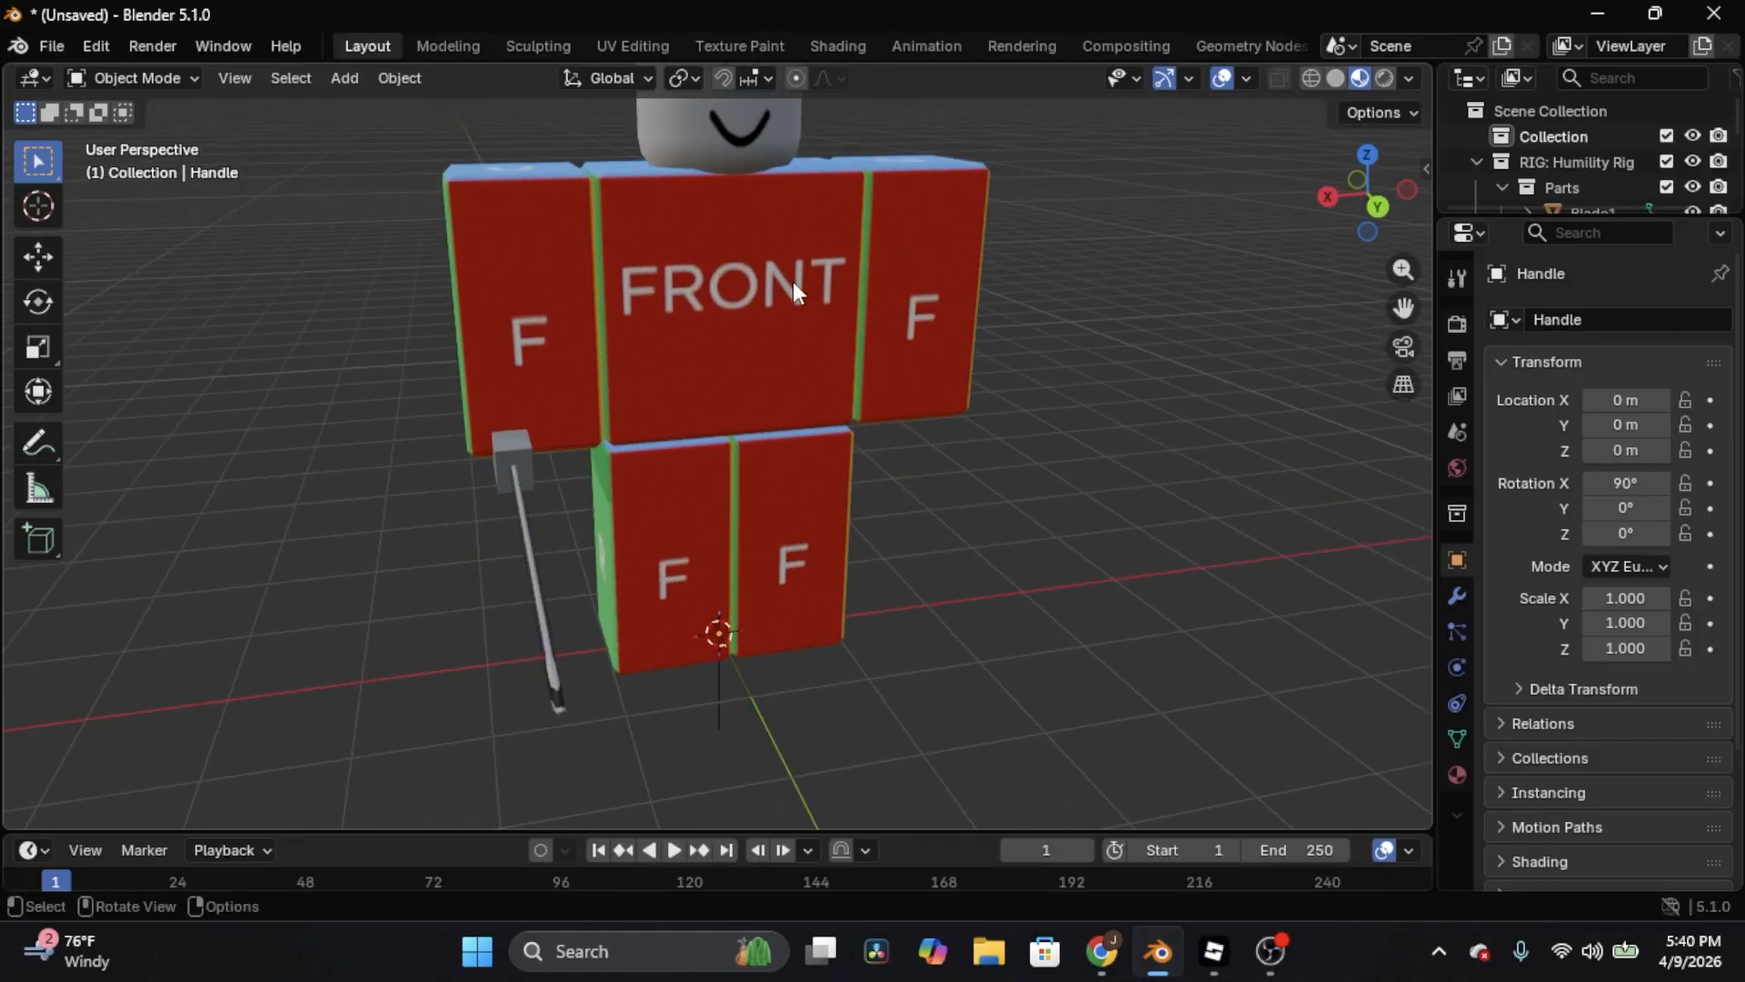
click(793, 281)
middle_drag(792, 281, 1063, 292)
Show the Rbx Animations options and stop the plugin's connection server
click(1423, 174)
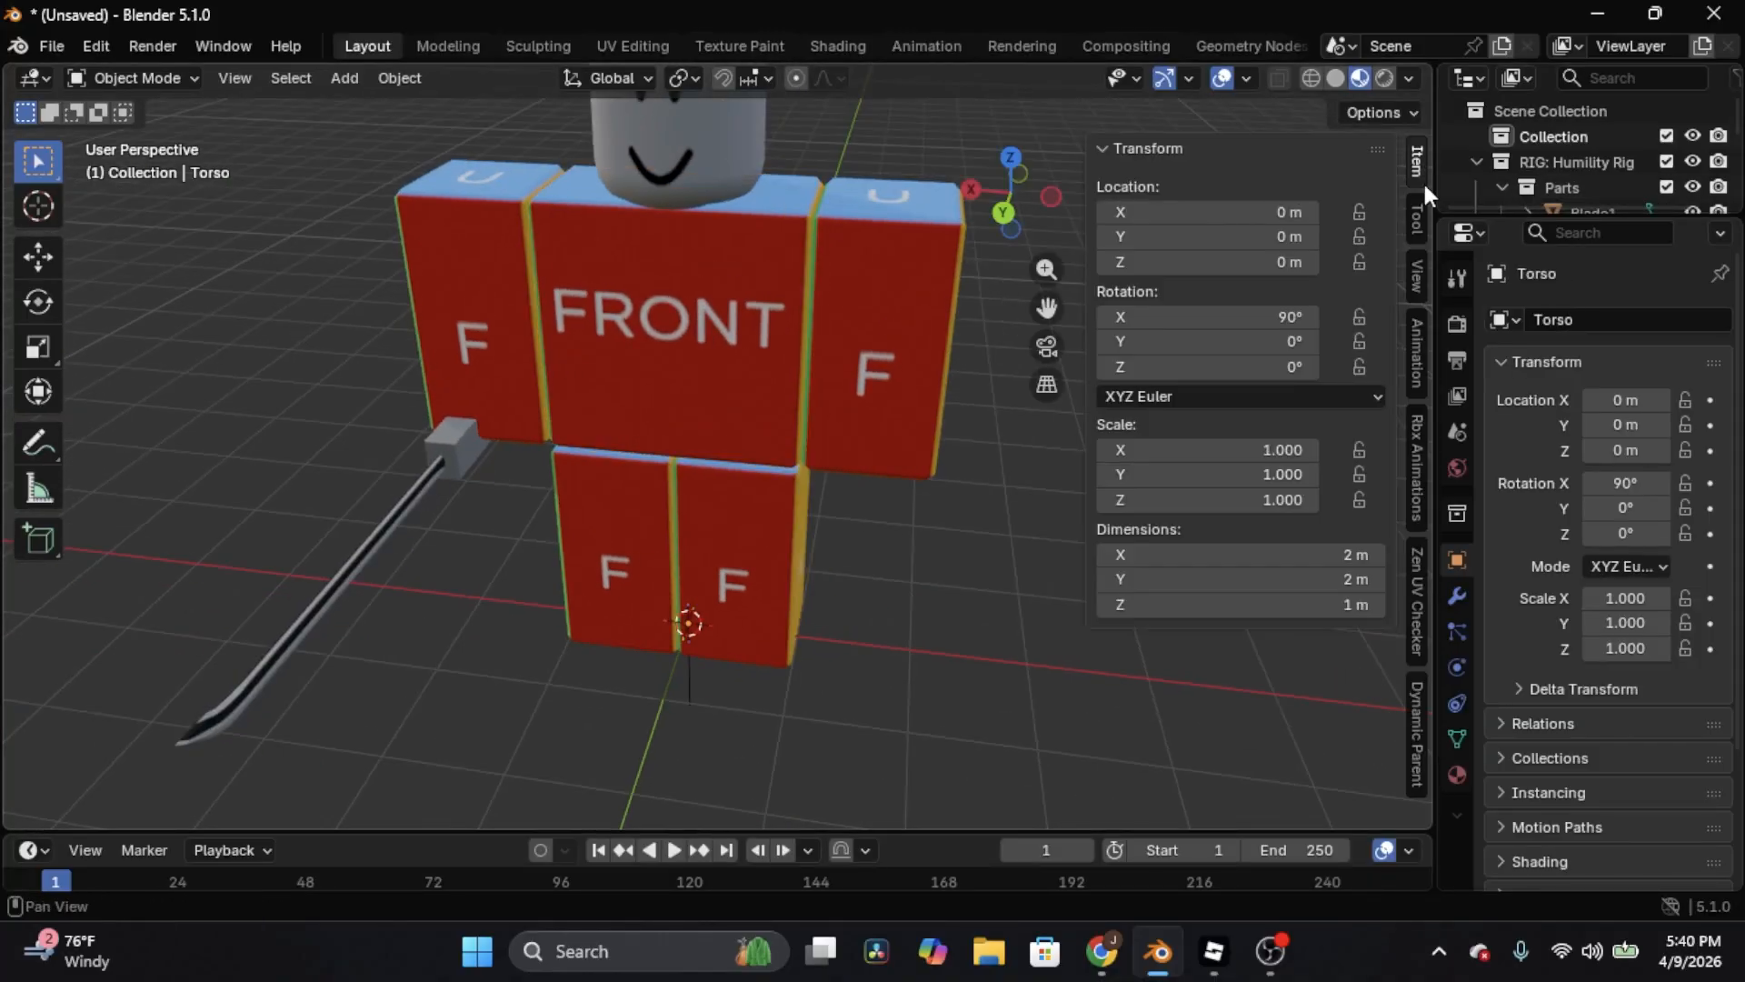
click(1421, 603)
click(1420, 455)
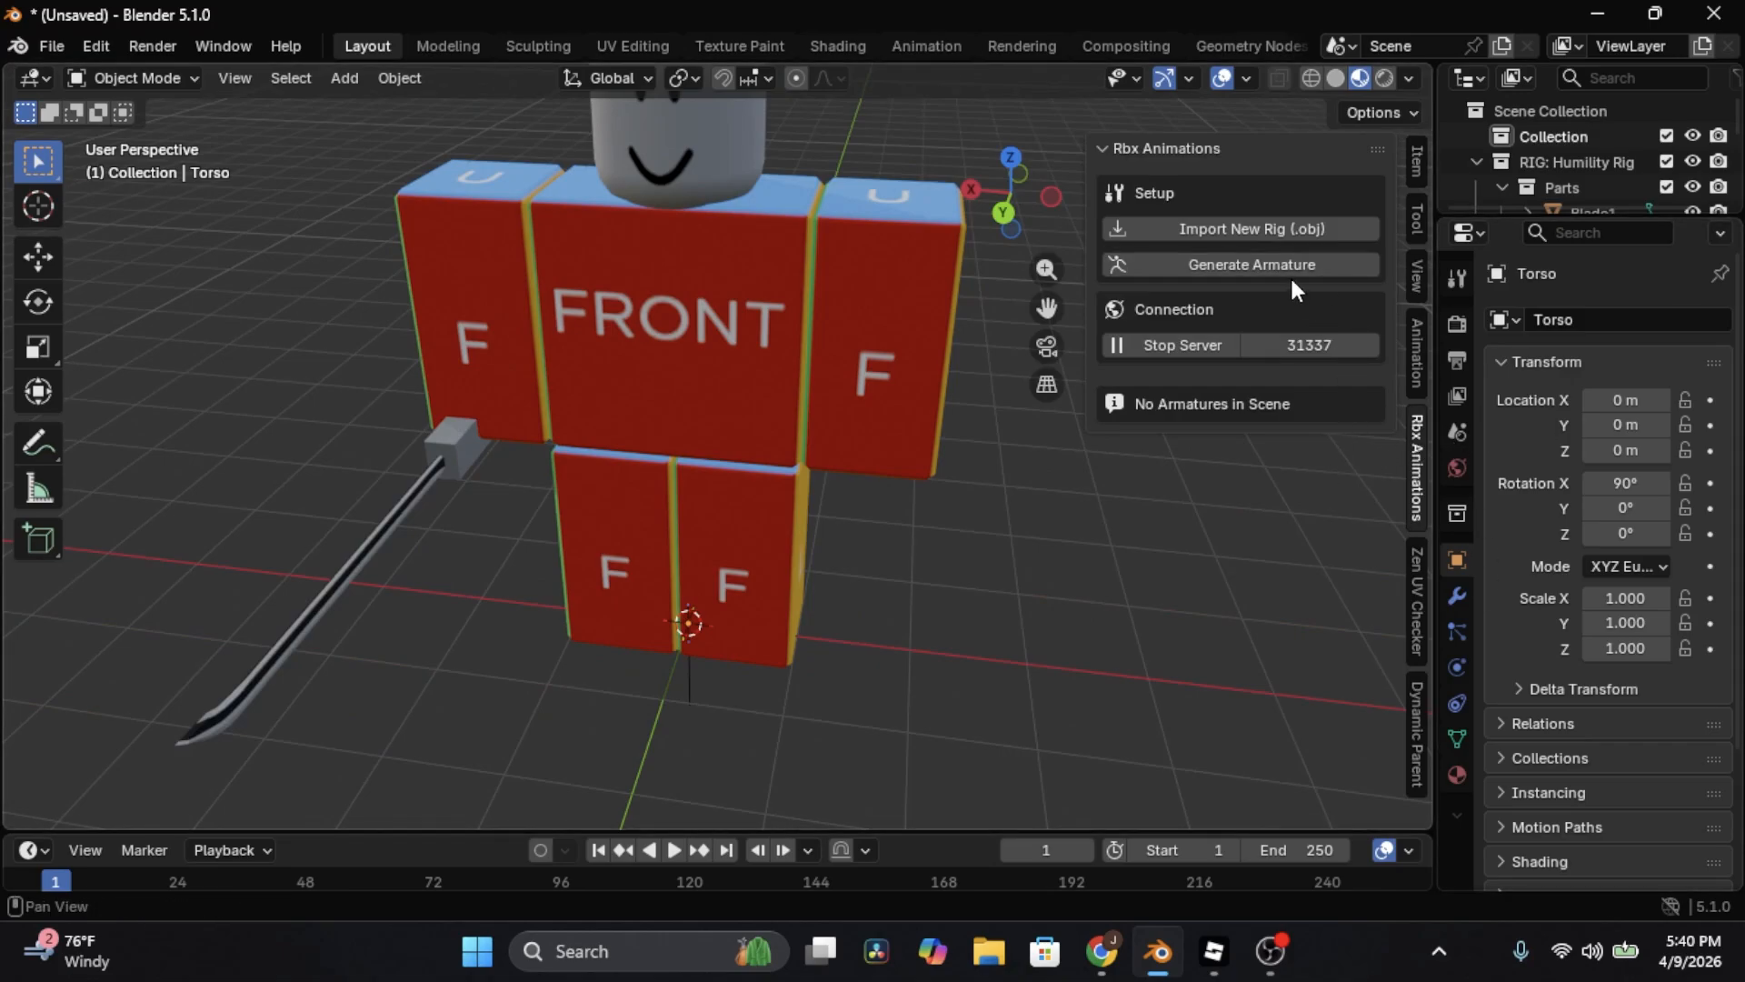
click(1113, 342)
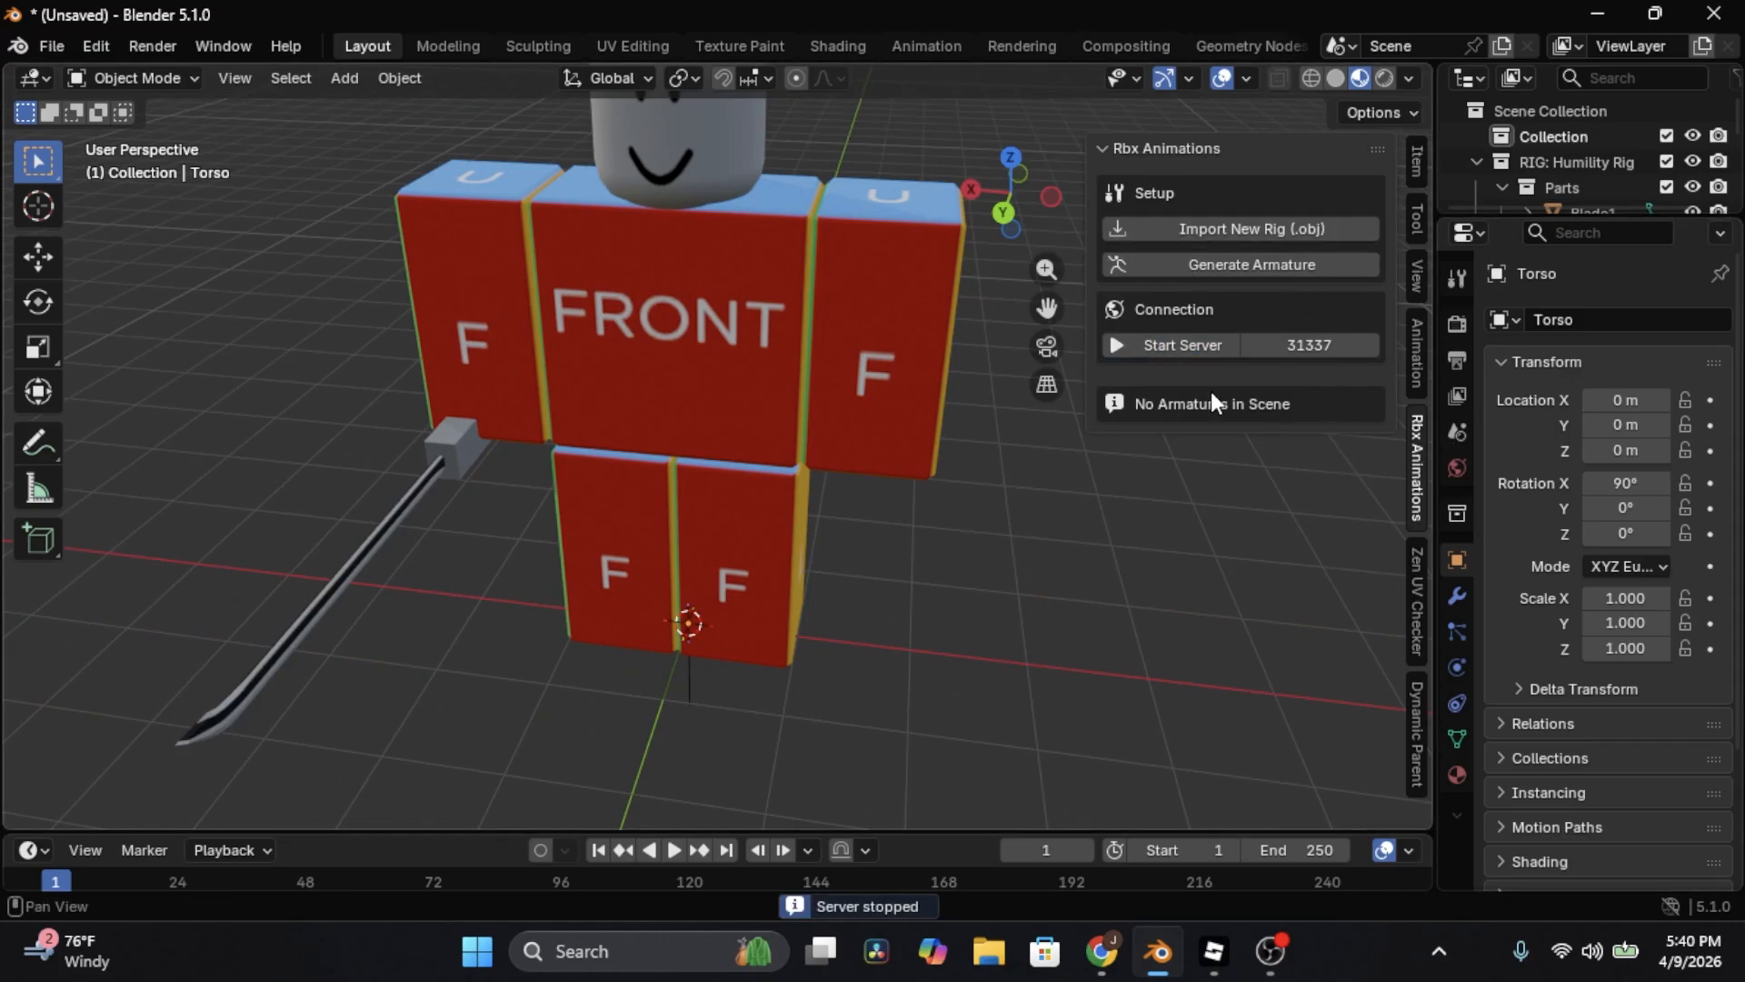
Generate an armature from the __Humility RigMeta data with Local Y-axis aligned bones
click(1218, 264)
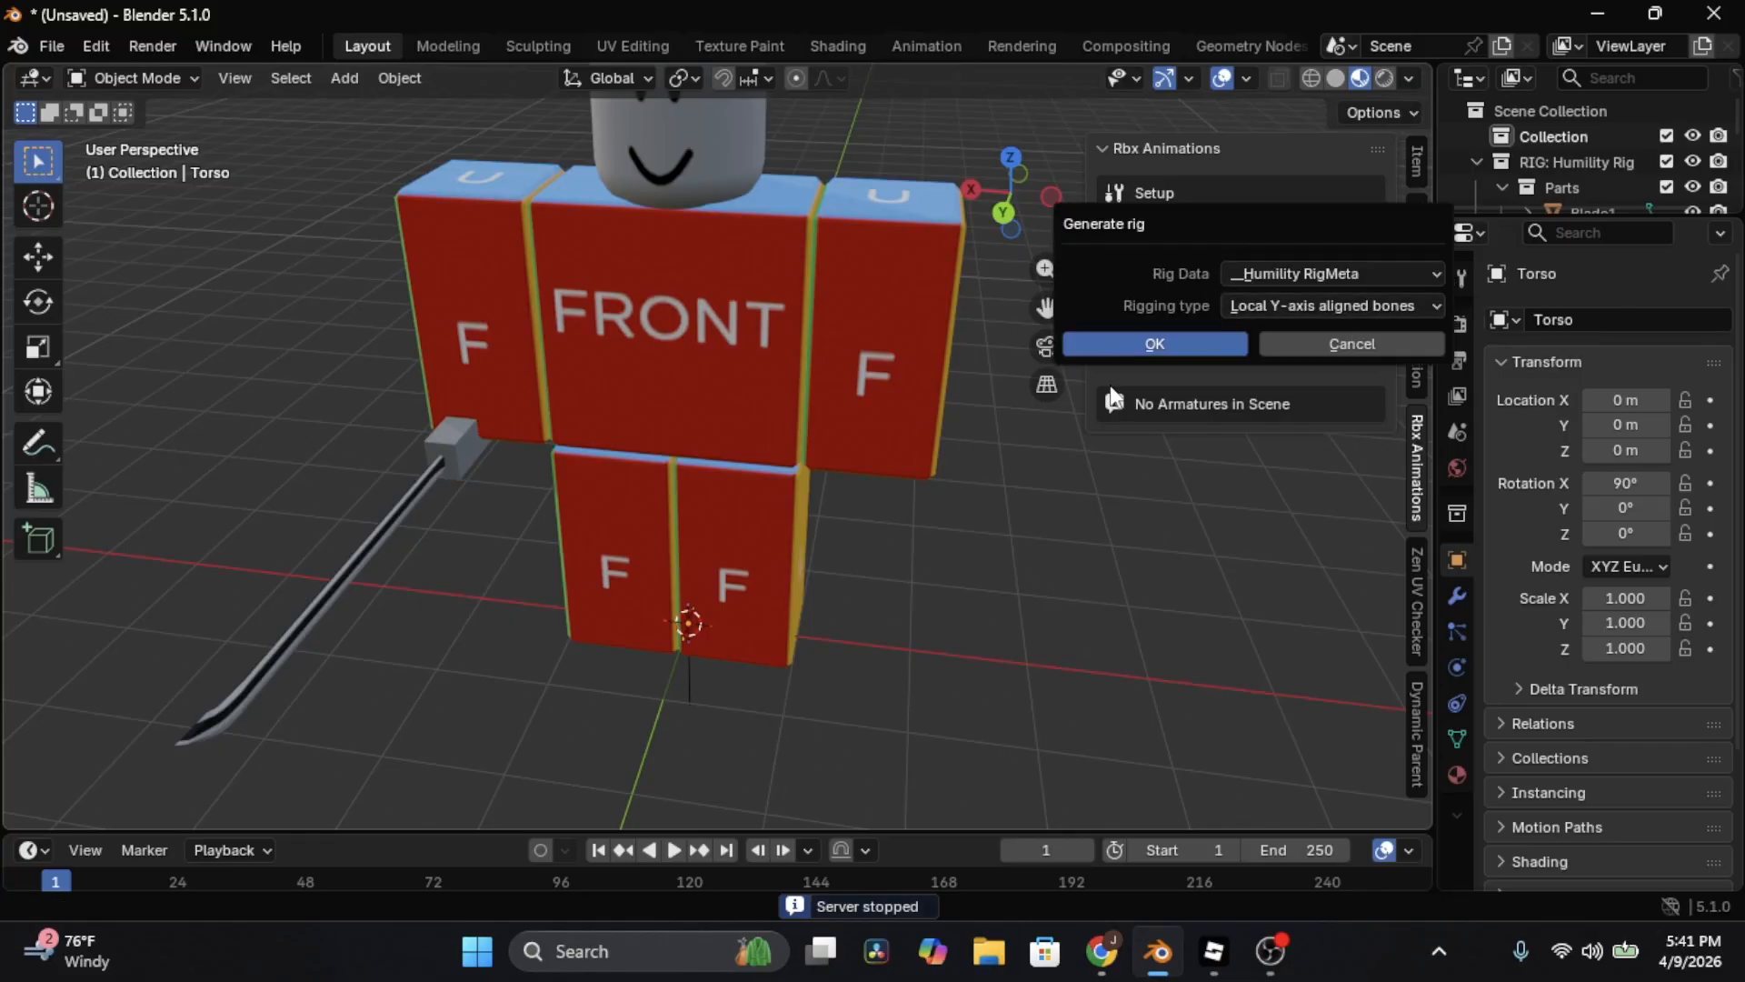
click(1136, 341)
middle_drag(833, 385, 939, 487)
Delete the rig's torso, left arm, right arm and head meshes
click(783, 243)
scroll(965, 367, down, 5)
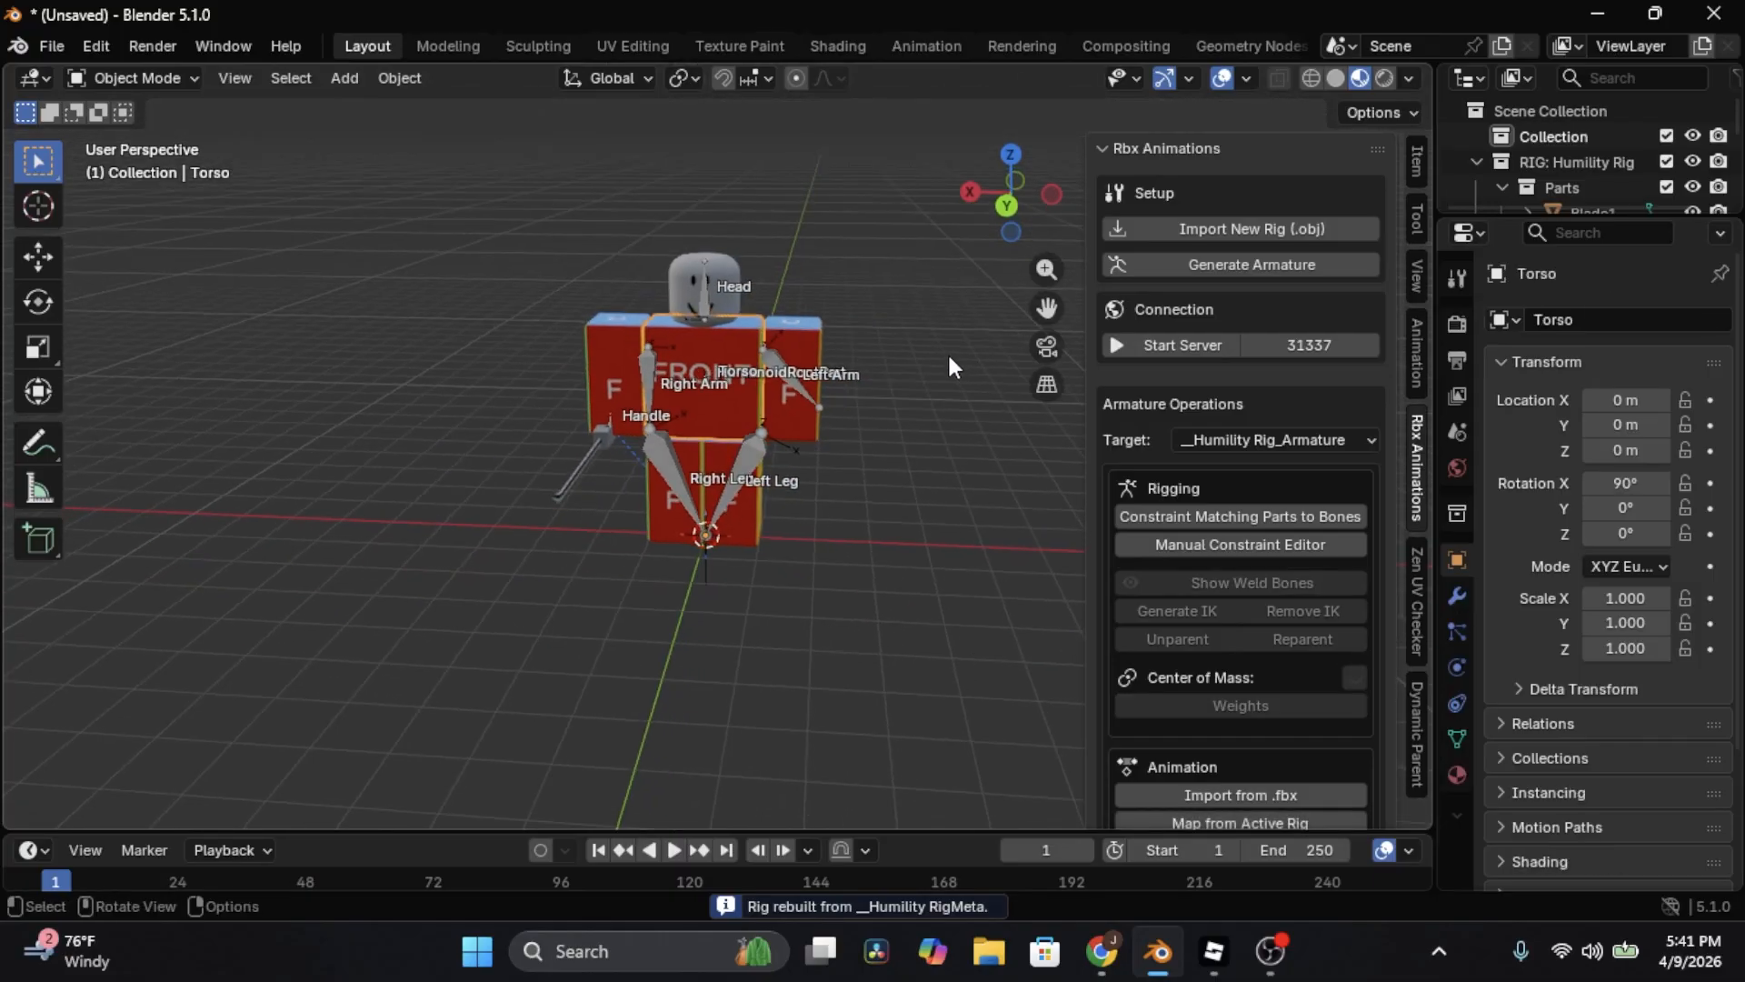
key(x)
click(941, 349)
click(810, 352)
key(x)
click(807, 349)
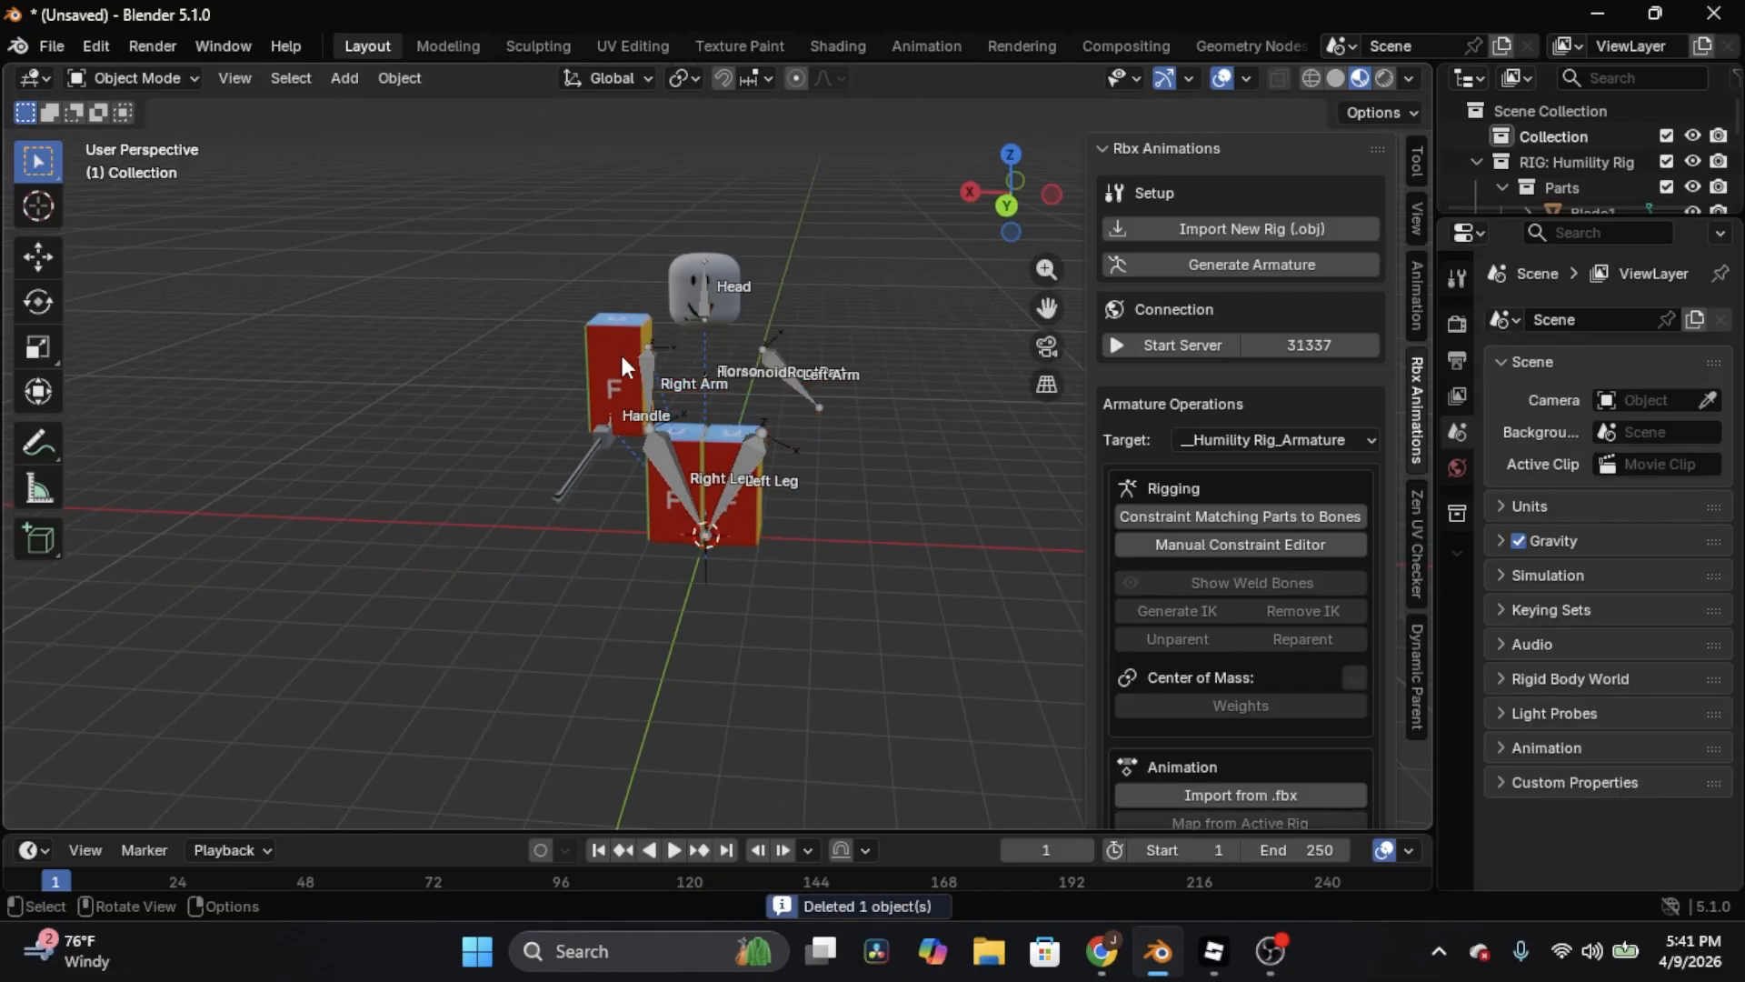
click(620, 351)
key(x)
click(624, 323)
click(685, 286)
key(Delete)
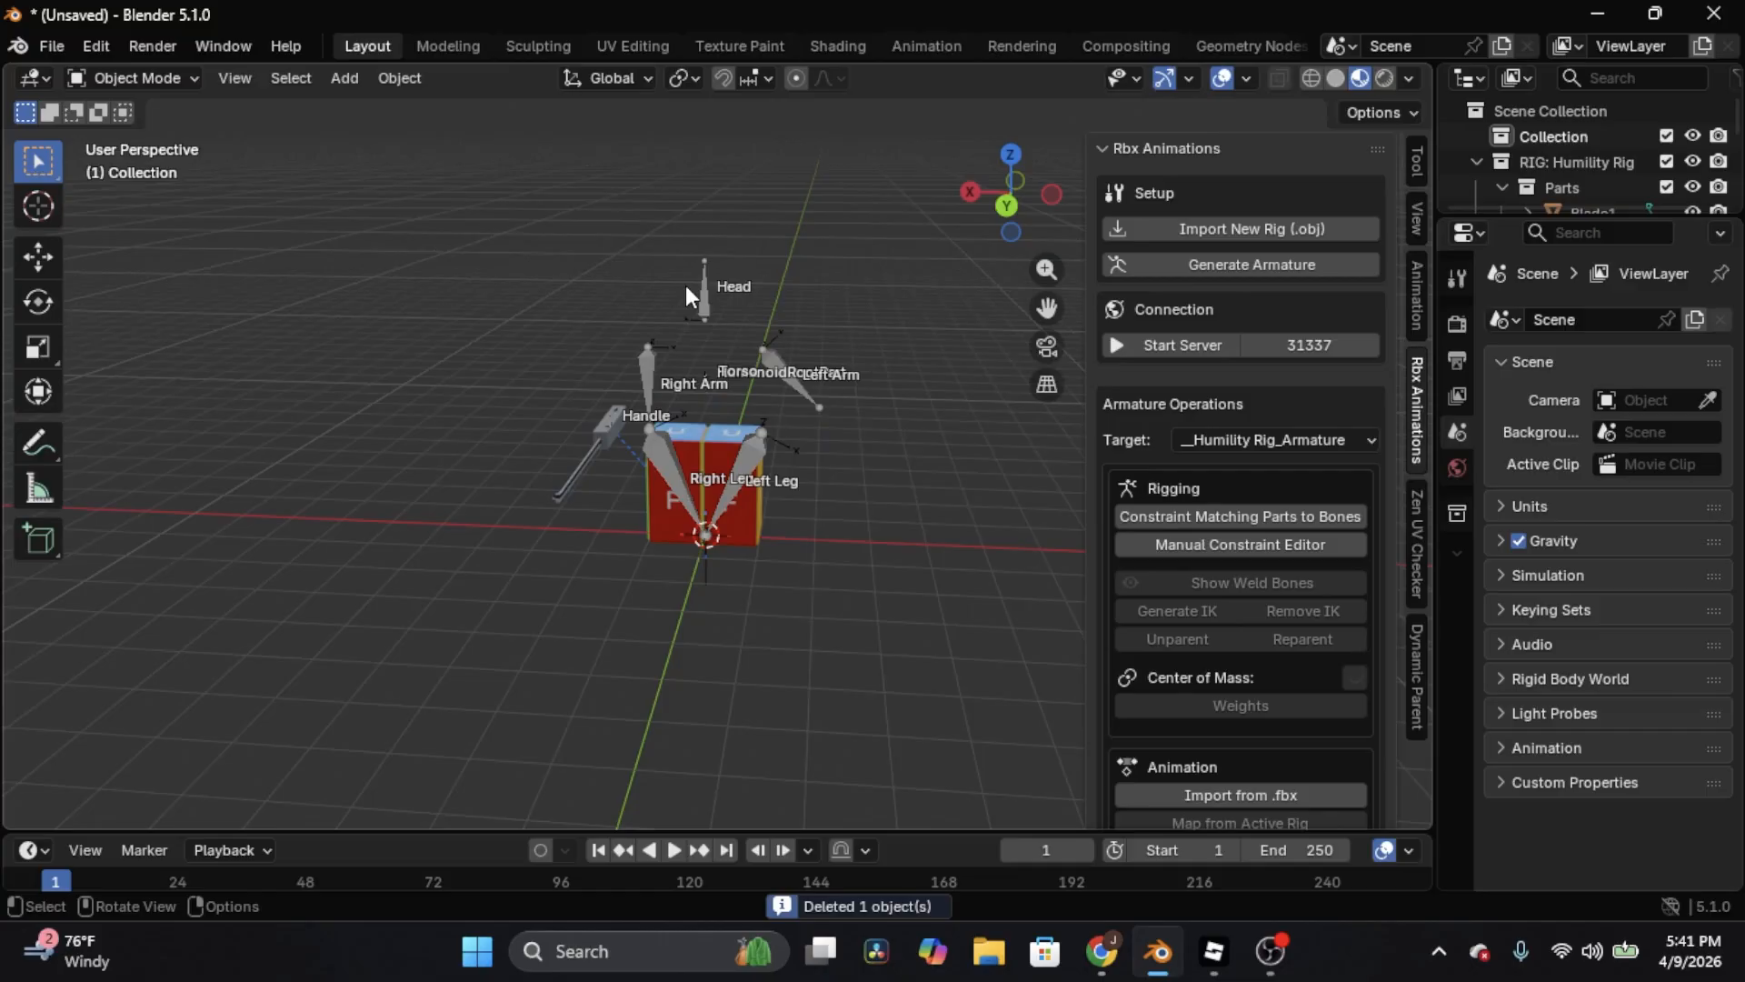
Delete both leg meshes so only the sword's meshes and the armature are kept
click(705, 429)
key(x)
click(705, 431)
click(682, 434)
key(Delete)
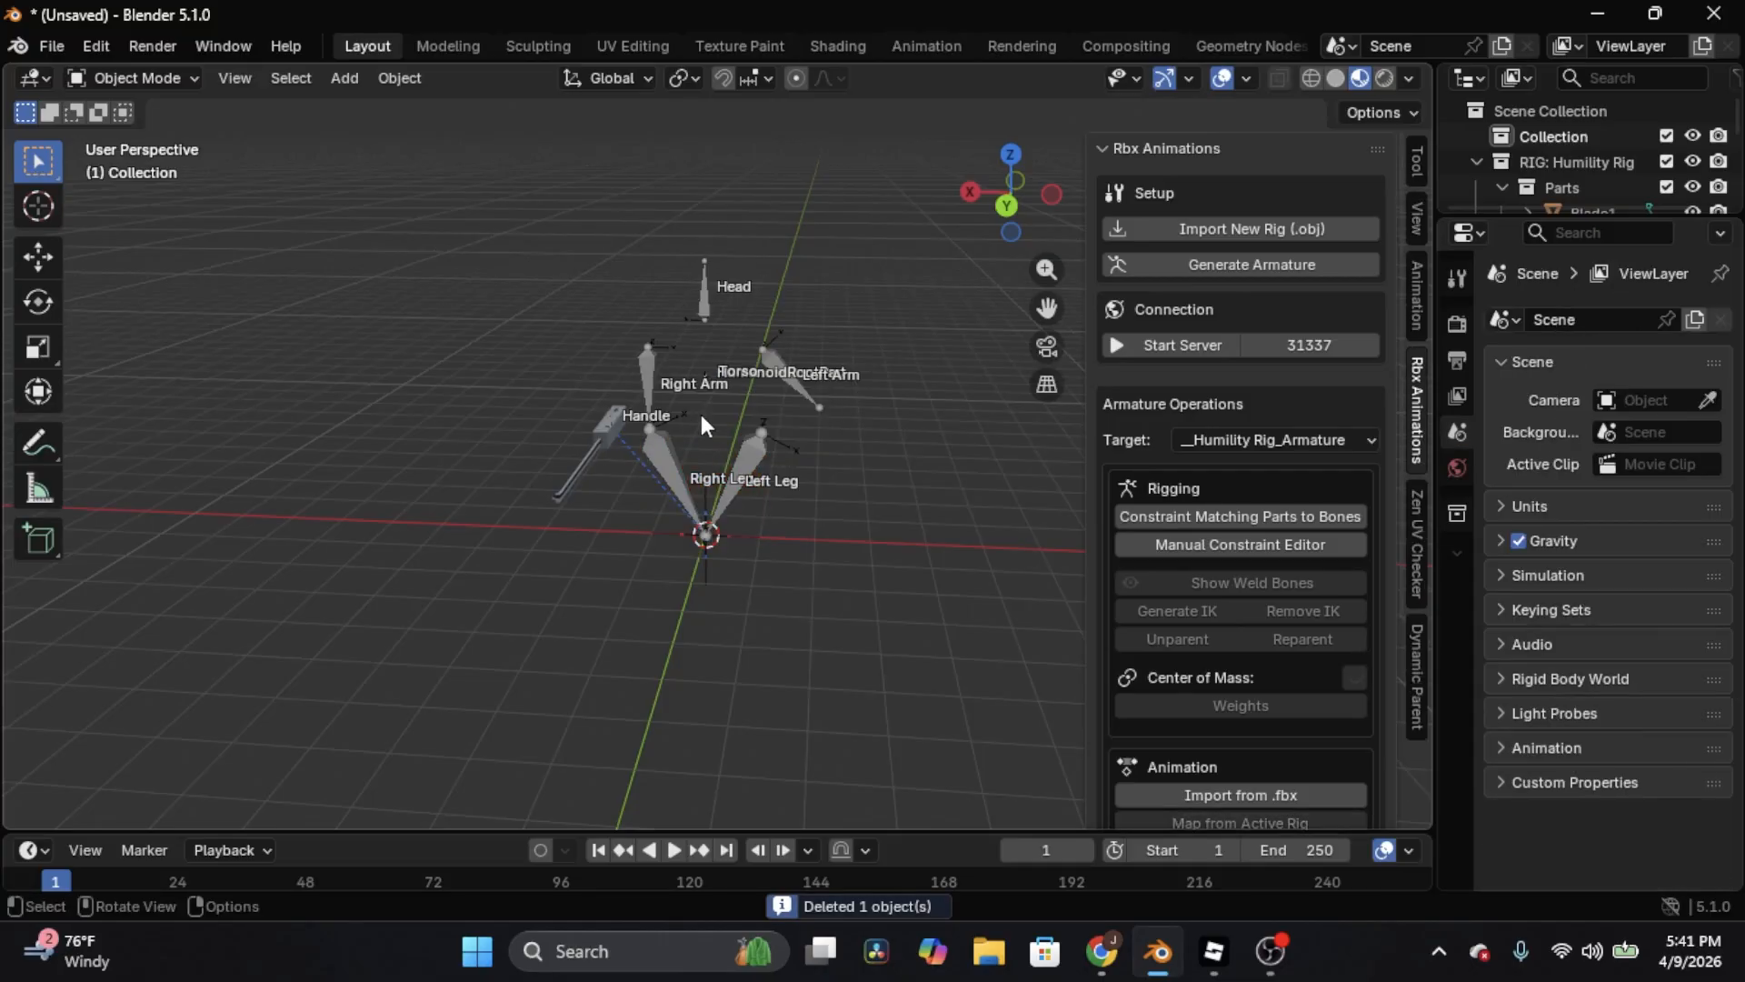
Select the Humility Rig armature and put it in Edit Mode
scroll(701, 415, up, 1)
click(625, 356)
click(136, 78)
click(156, 111)
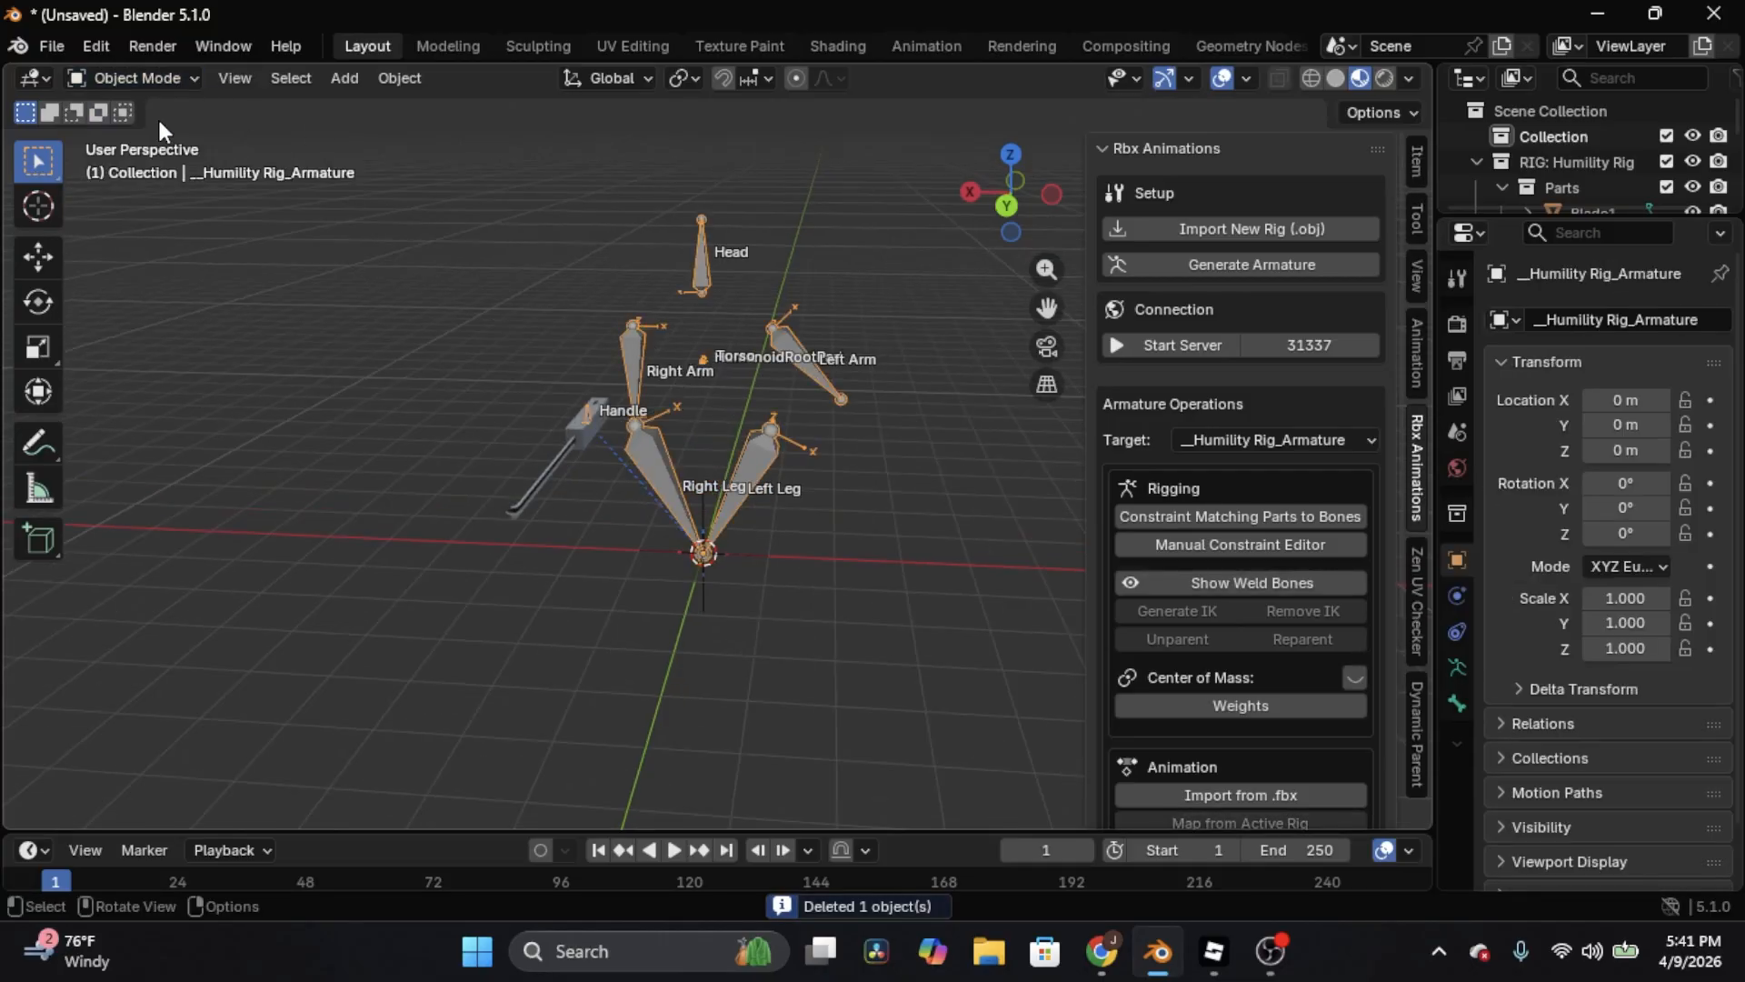
click(157, 78)
click(136, 134)
Delete the Head, Right Arm and Left Arm bones from the armature
scroll(773, 299, up, 4)
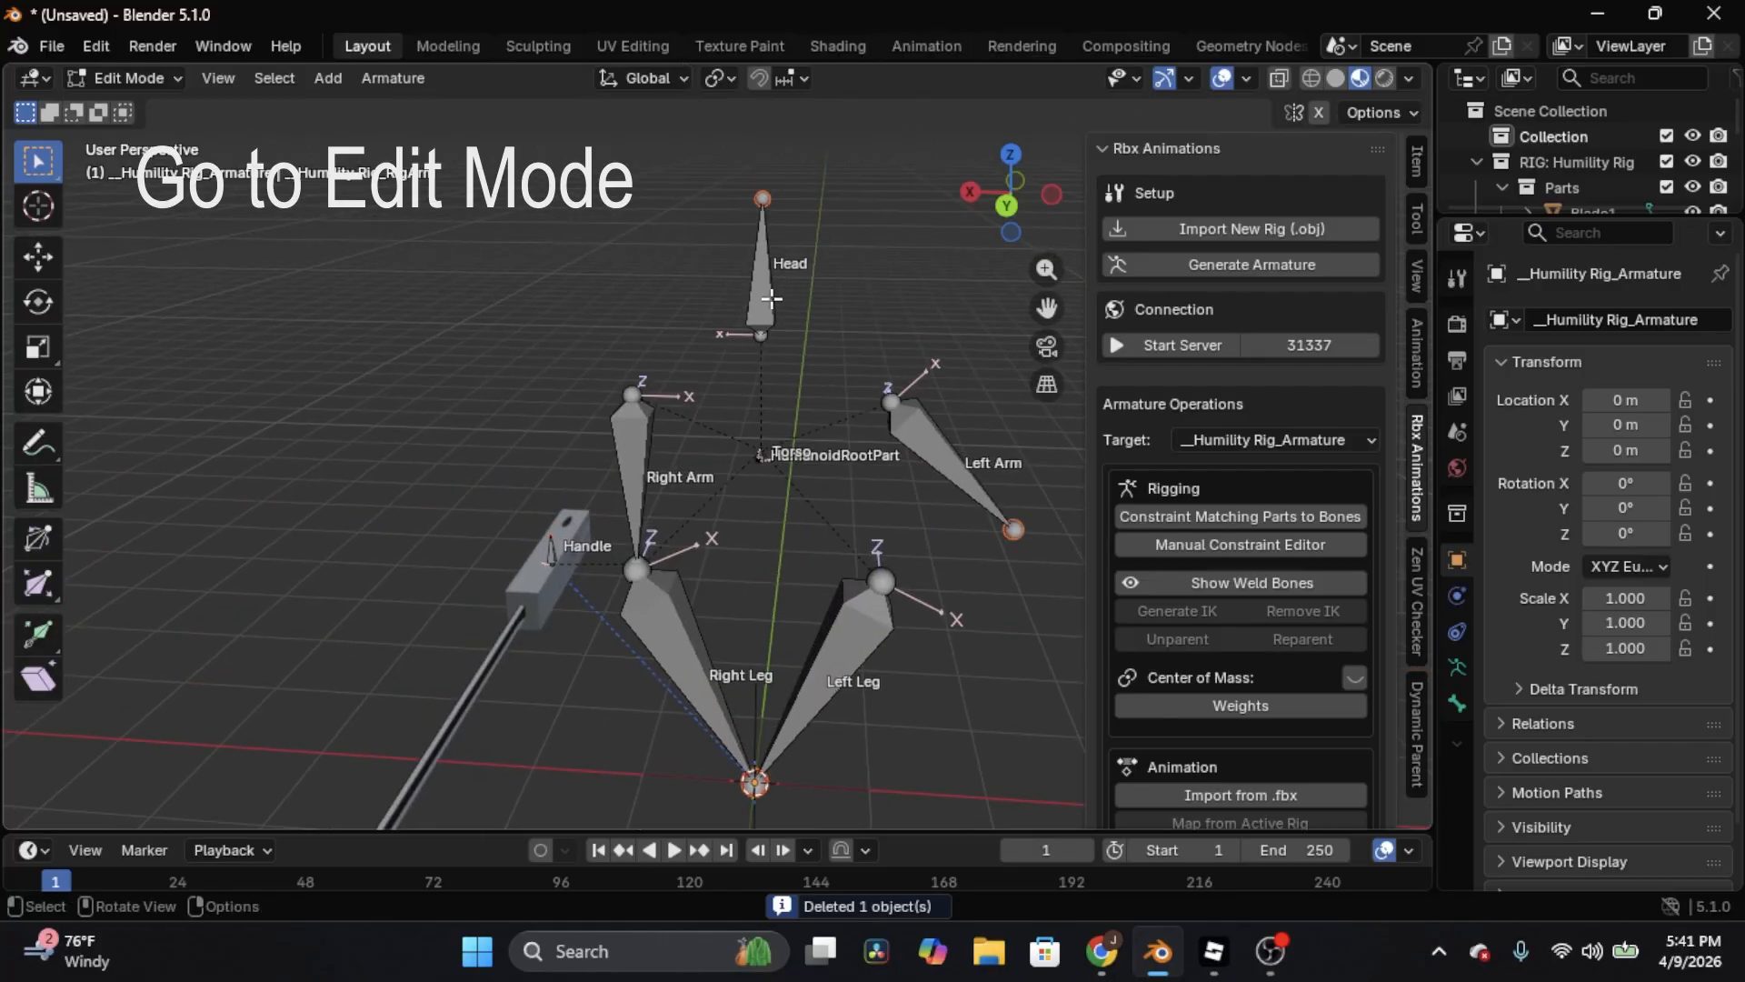
click(619, 444)
key(x)
click(619, 447)
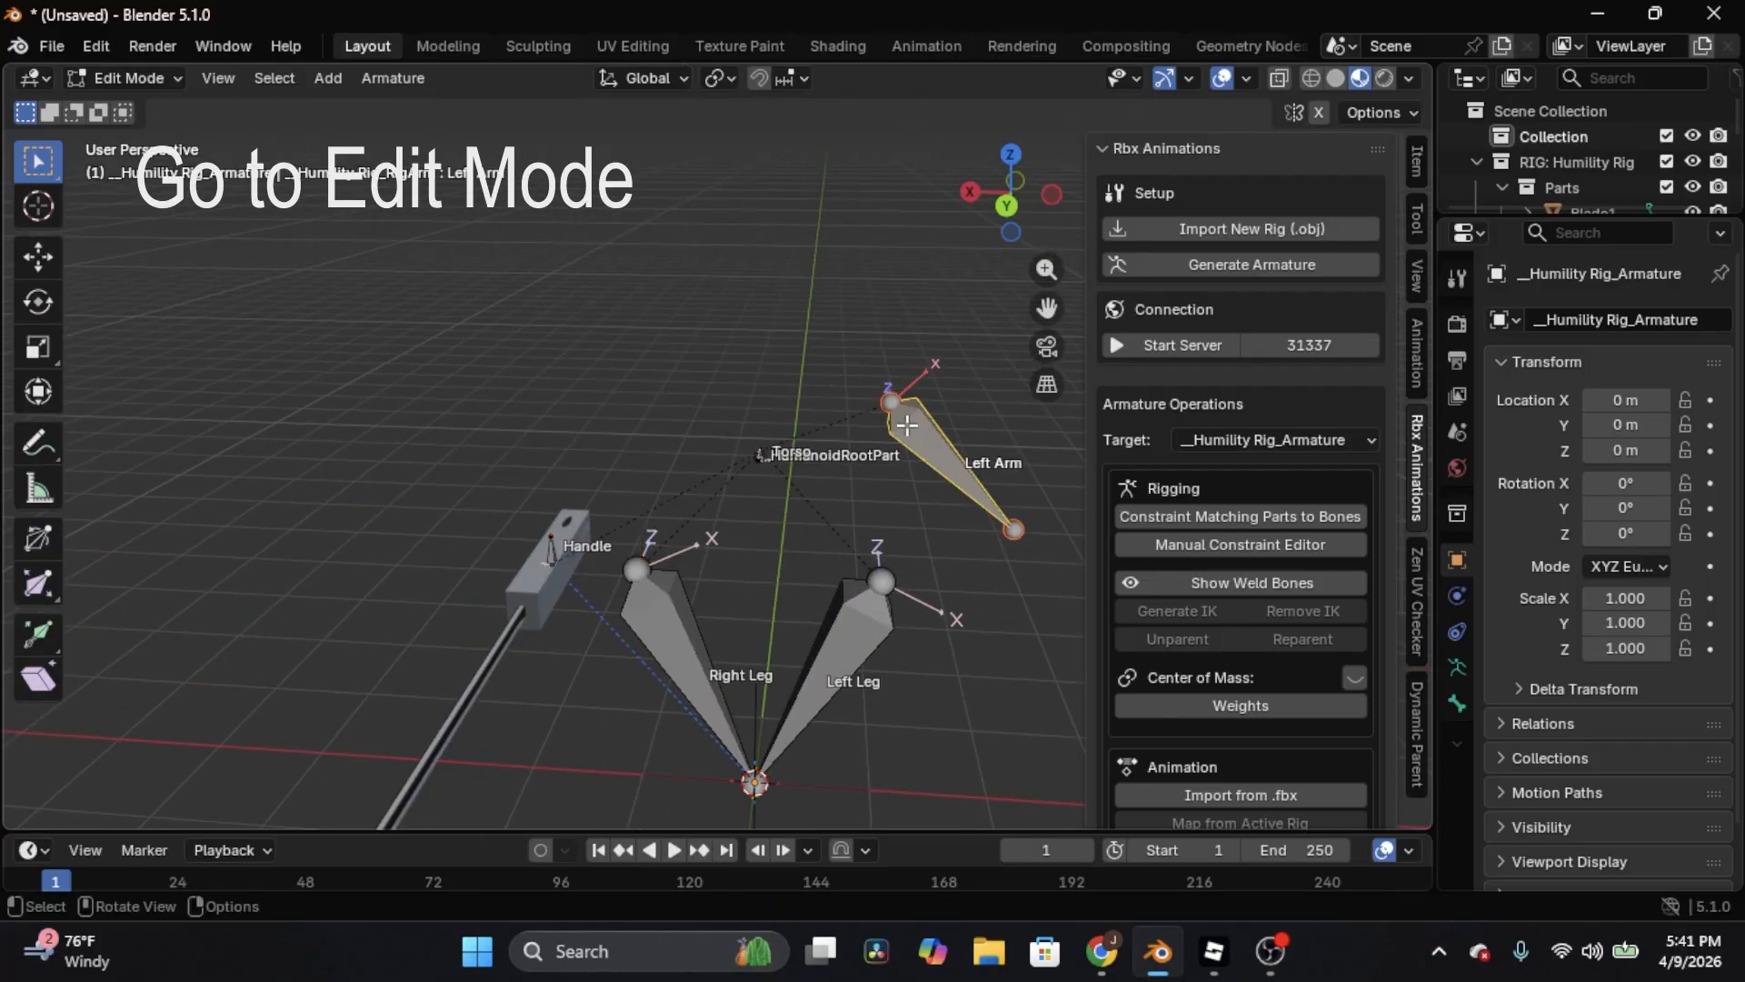
key(x)
click(907, 425)
Delete the Left Leg, Right Leg and Torso bones, keeping the Handle and HumanoidRootPart bones
click(848, 614)
key(x)
click(779, 629)
scroll(818, 582, down, 3)
middle_drag(876, 535, 895, 482)
drag(930, 632, 661, 255)
key(x)
click(743, 461)
Return the stripped armature to Object Mode and view the sword handle with its bone
middle_drag(732, 432, 613, 441)
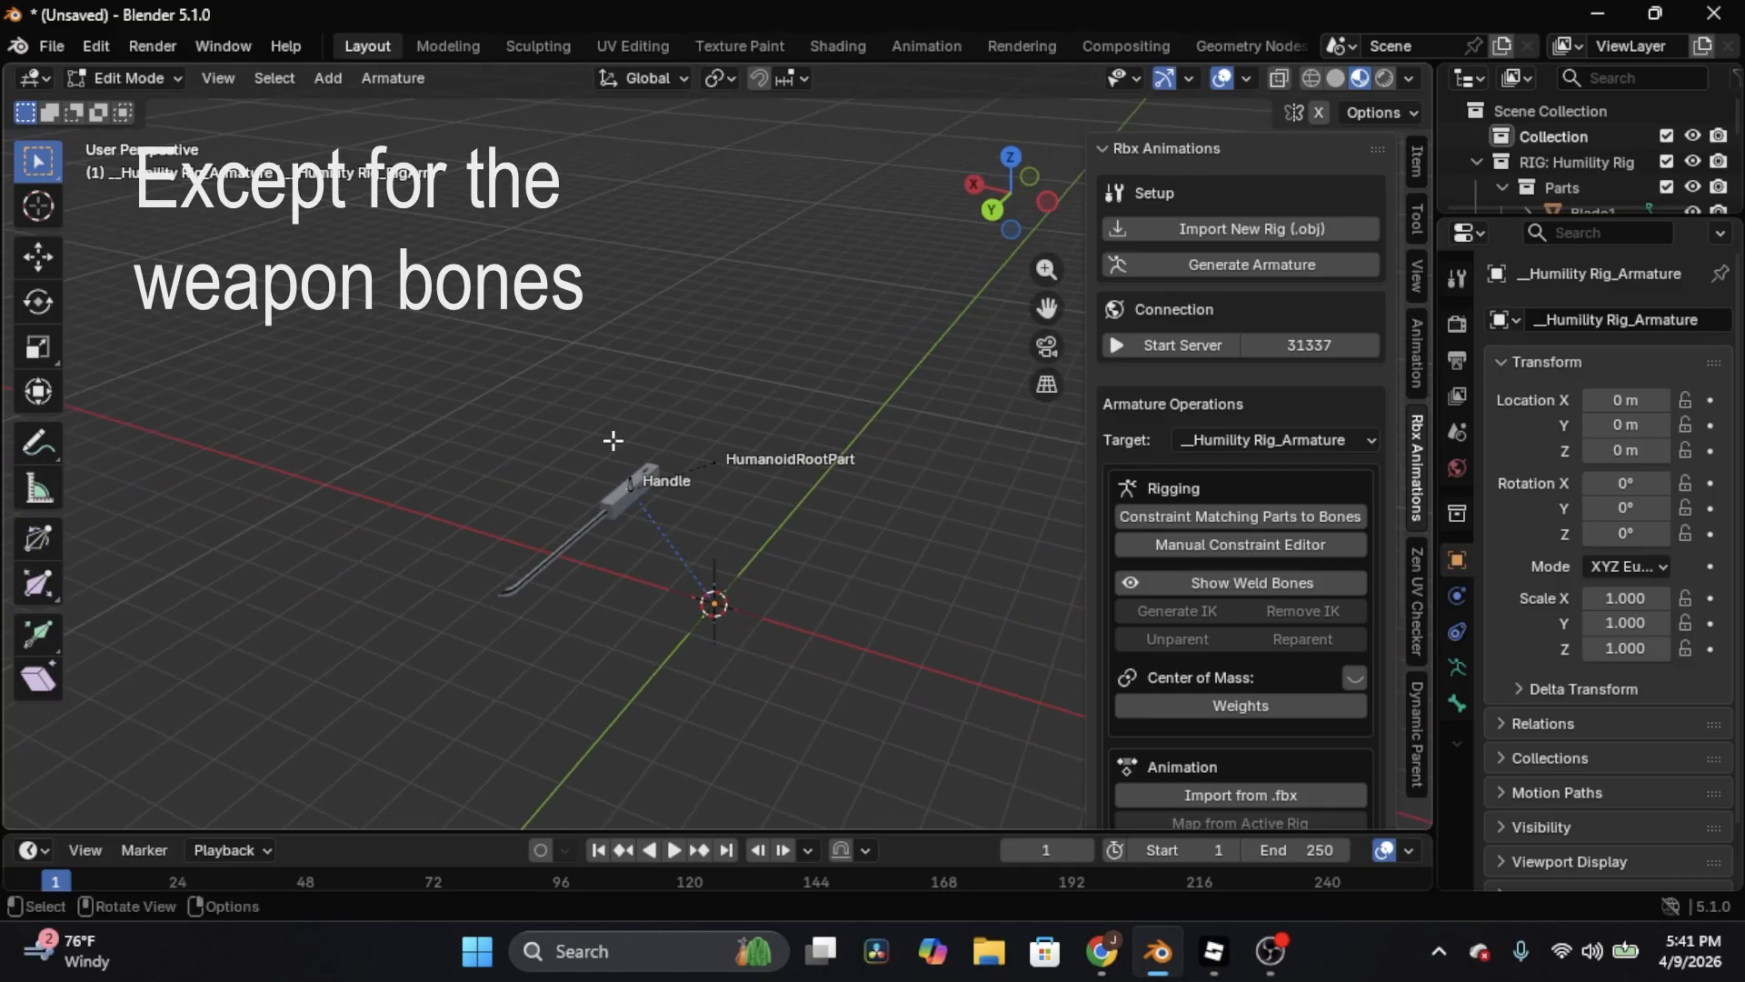
scroll(614, 441, up, 5)
click(105, 77)
click(127, 107)
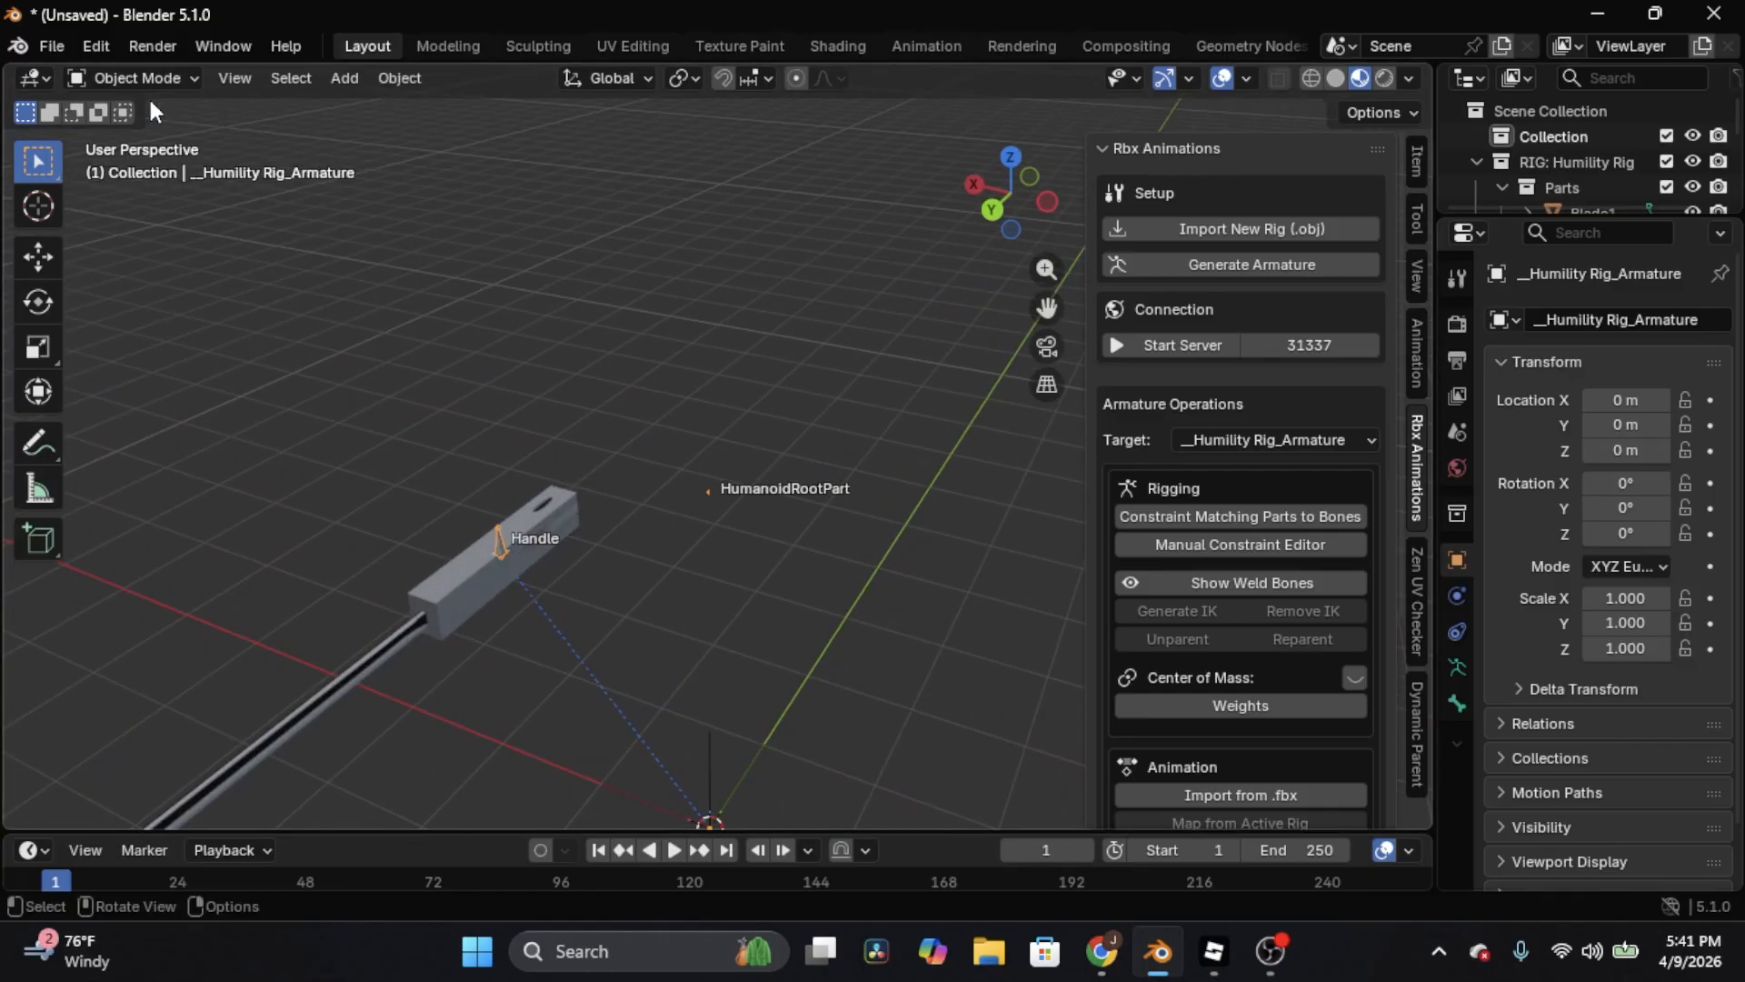
middle_drag(636, 300, 770, 339)
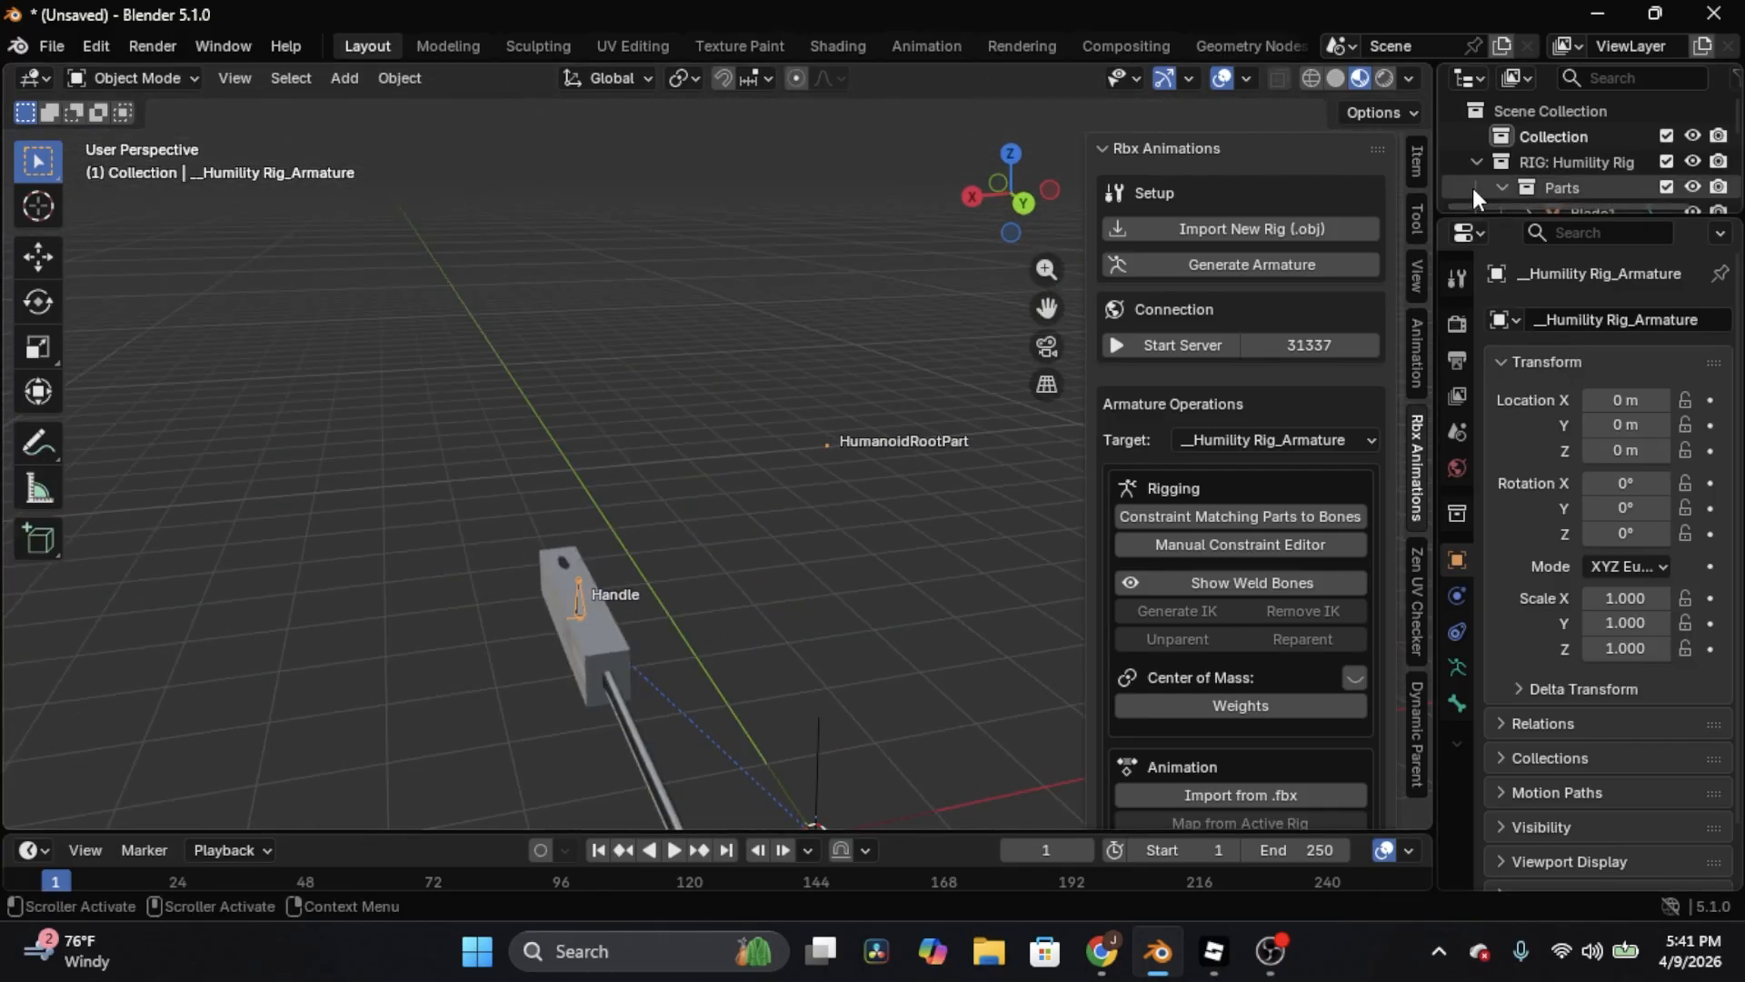
Enlarge the outliner to list the rig's objects and delete the __Humility RigMeta empty
click(1418, 498)
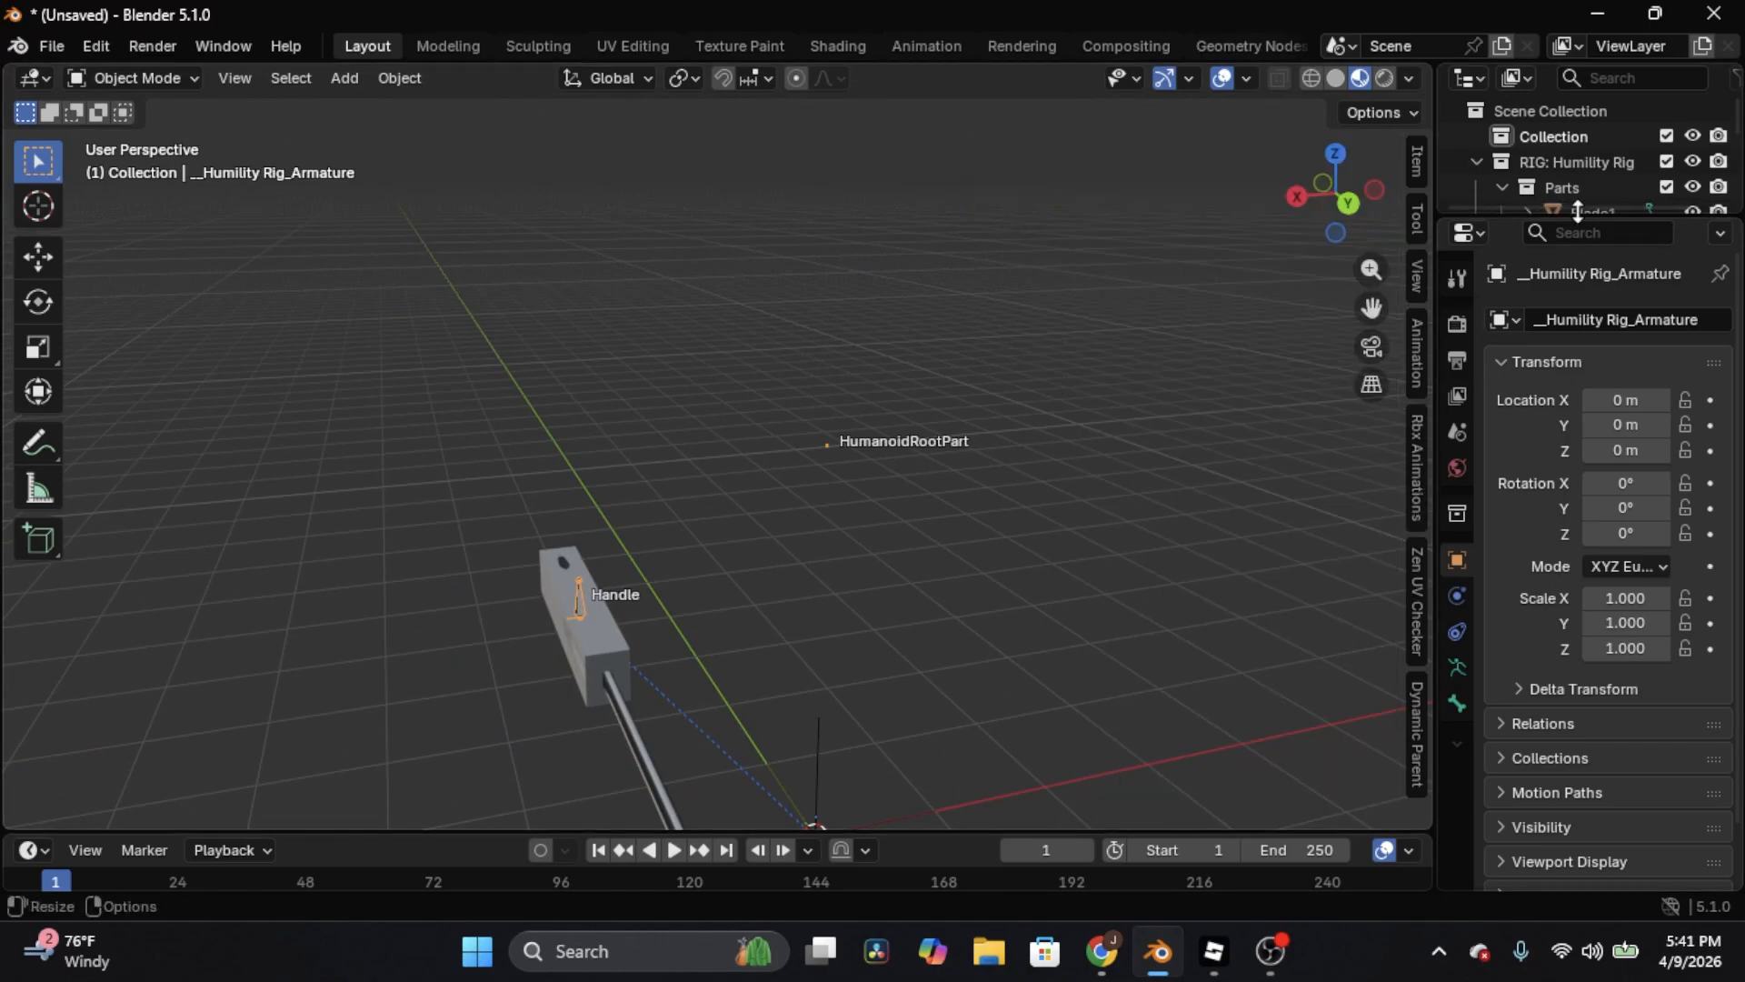
drag(1578, 211, 1581, 468)
click(1580, 411)
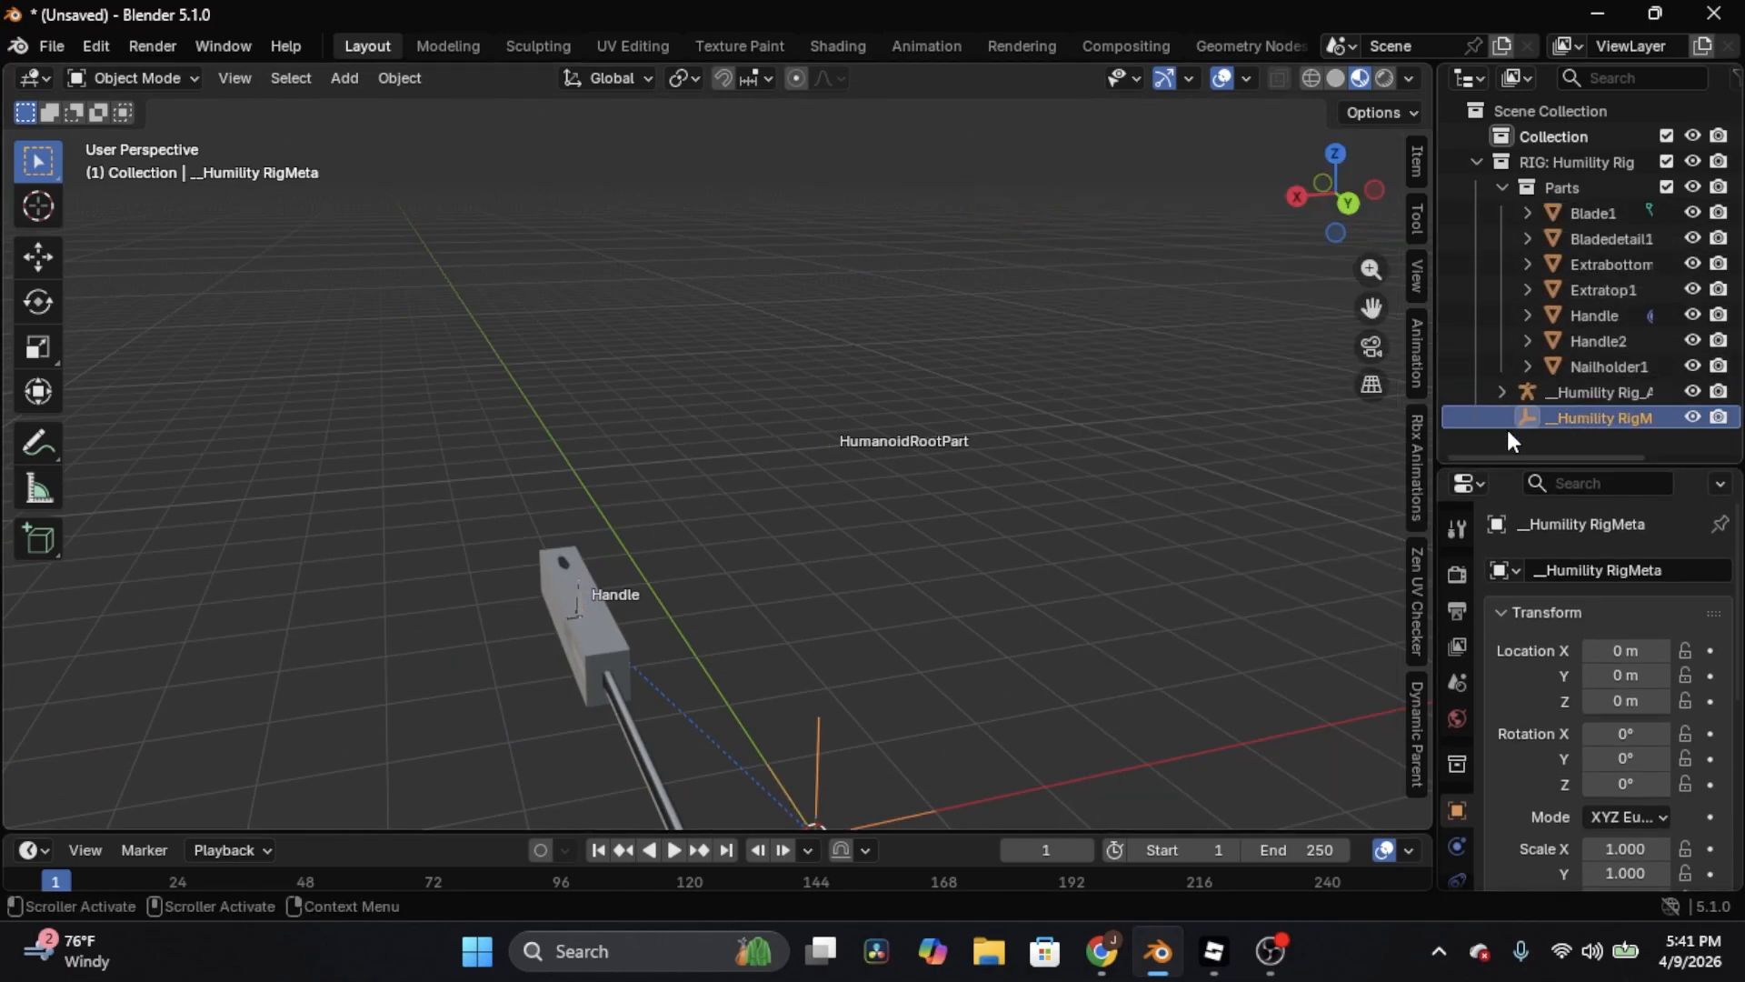
middle_drag(1279, 438, 1204, 440)
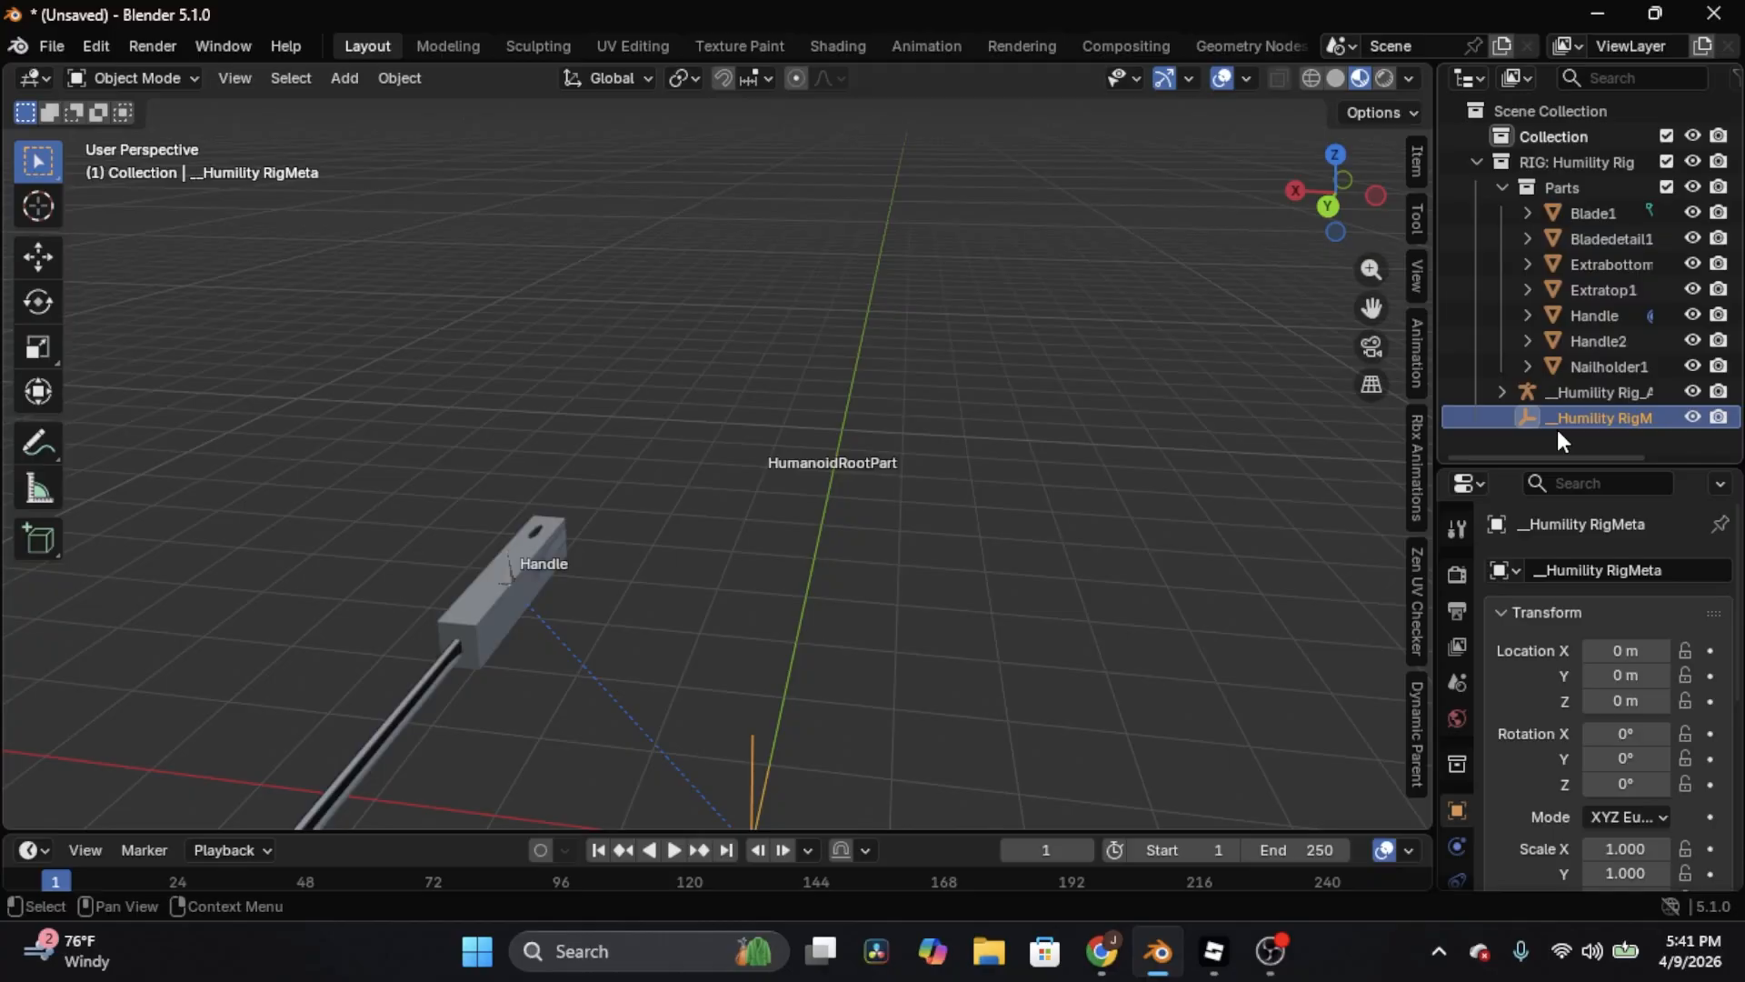
key(x)
key(ctrl+z)
click(1553, 394)
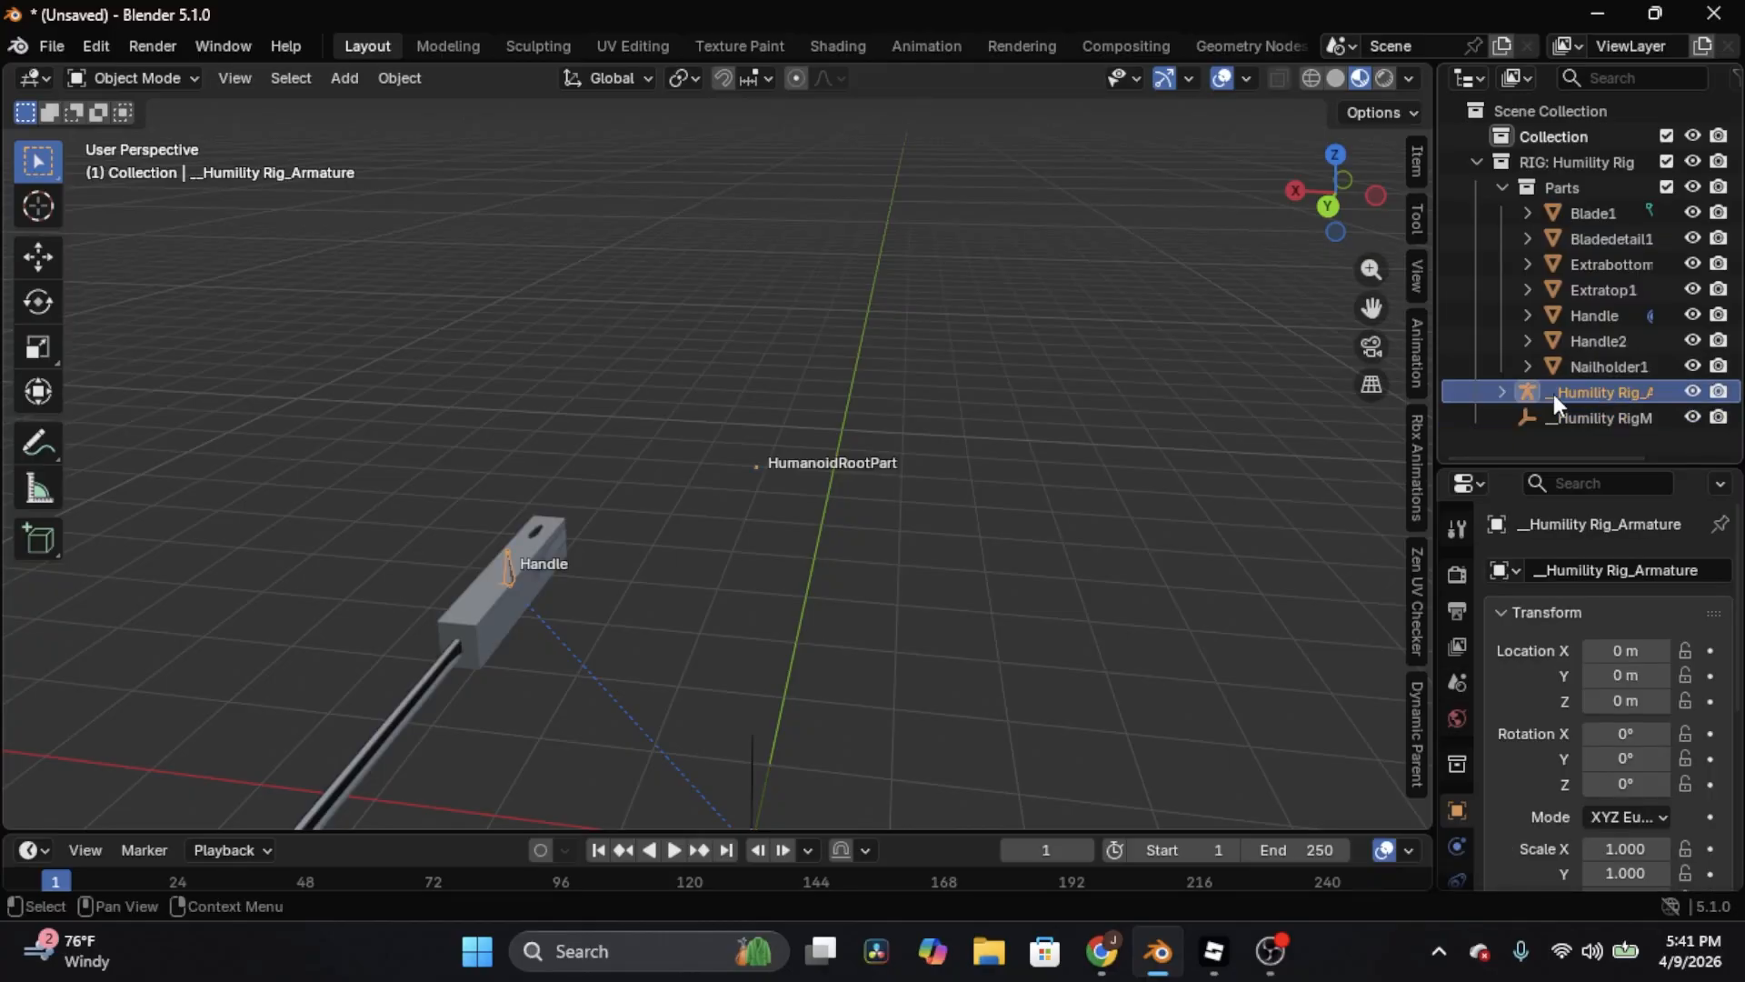
click(1577, 418)
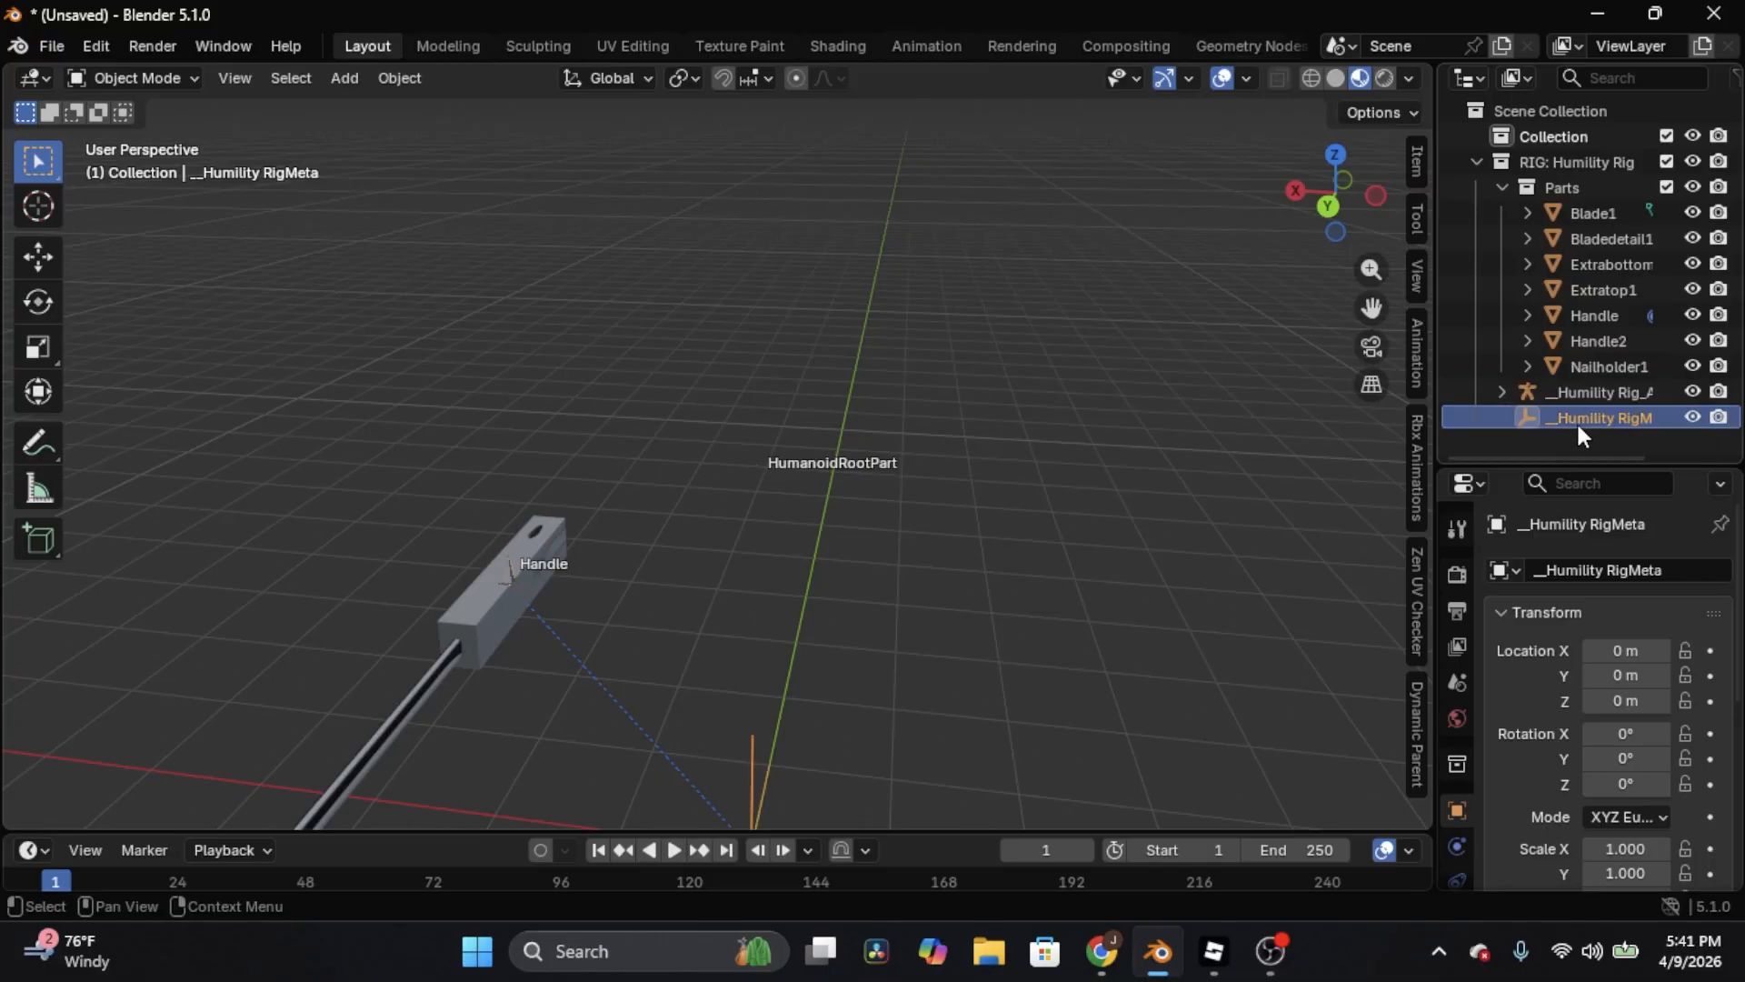
key(x)
Move the __Humility Rig_Armature into the Parts collection and select that collection
drag(1537, 400, 1550, 192)
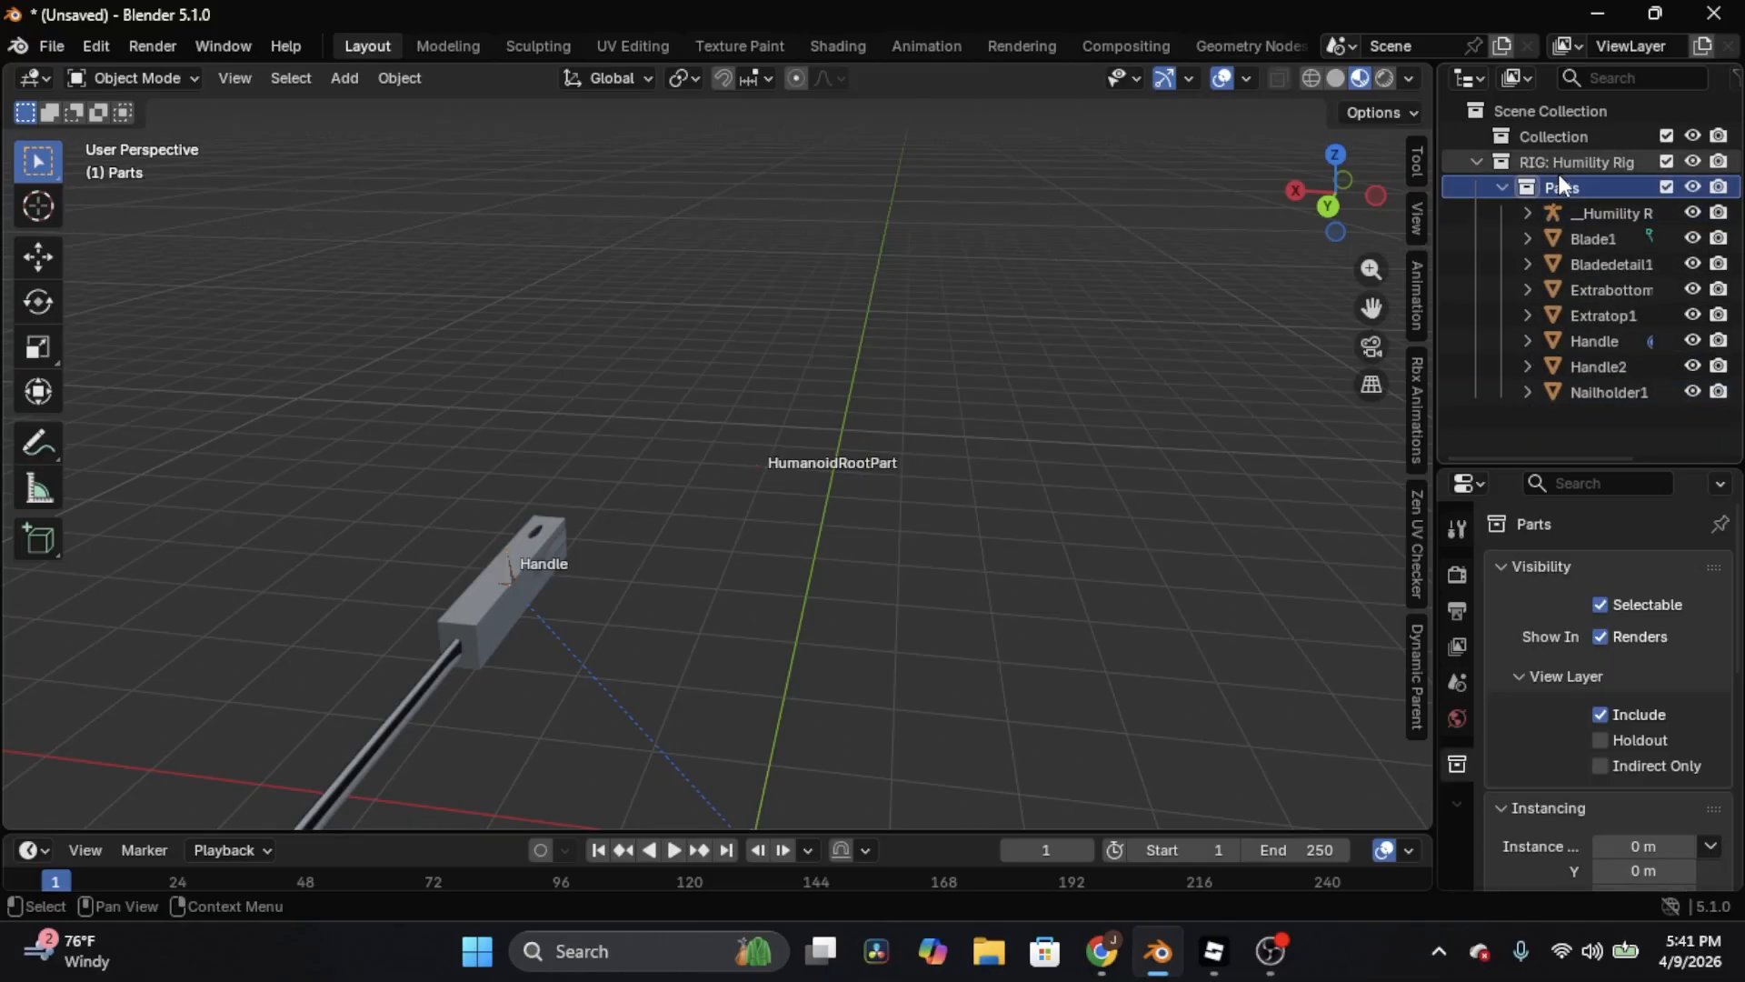
click(1558, 172)
click(1556, 182)
Download R6IK.blend from the R6IK RIG folder in Google Drive in Chrome, and return to Blender
key(alt+Tab)
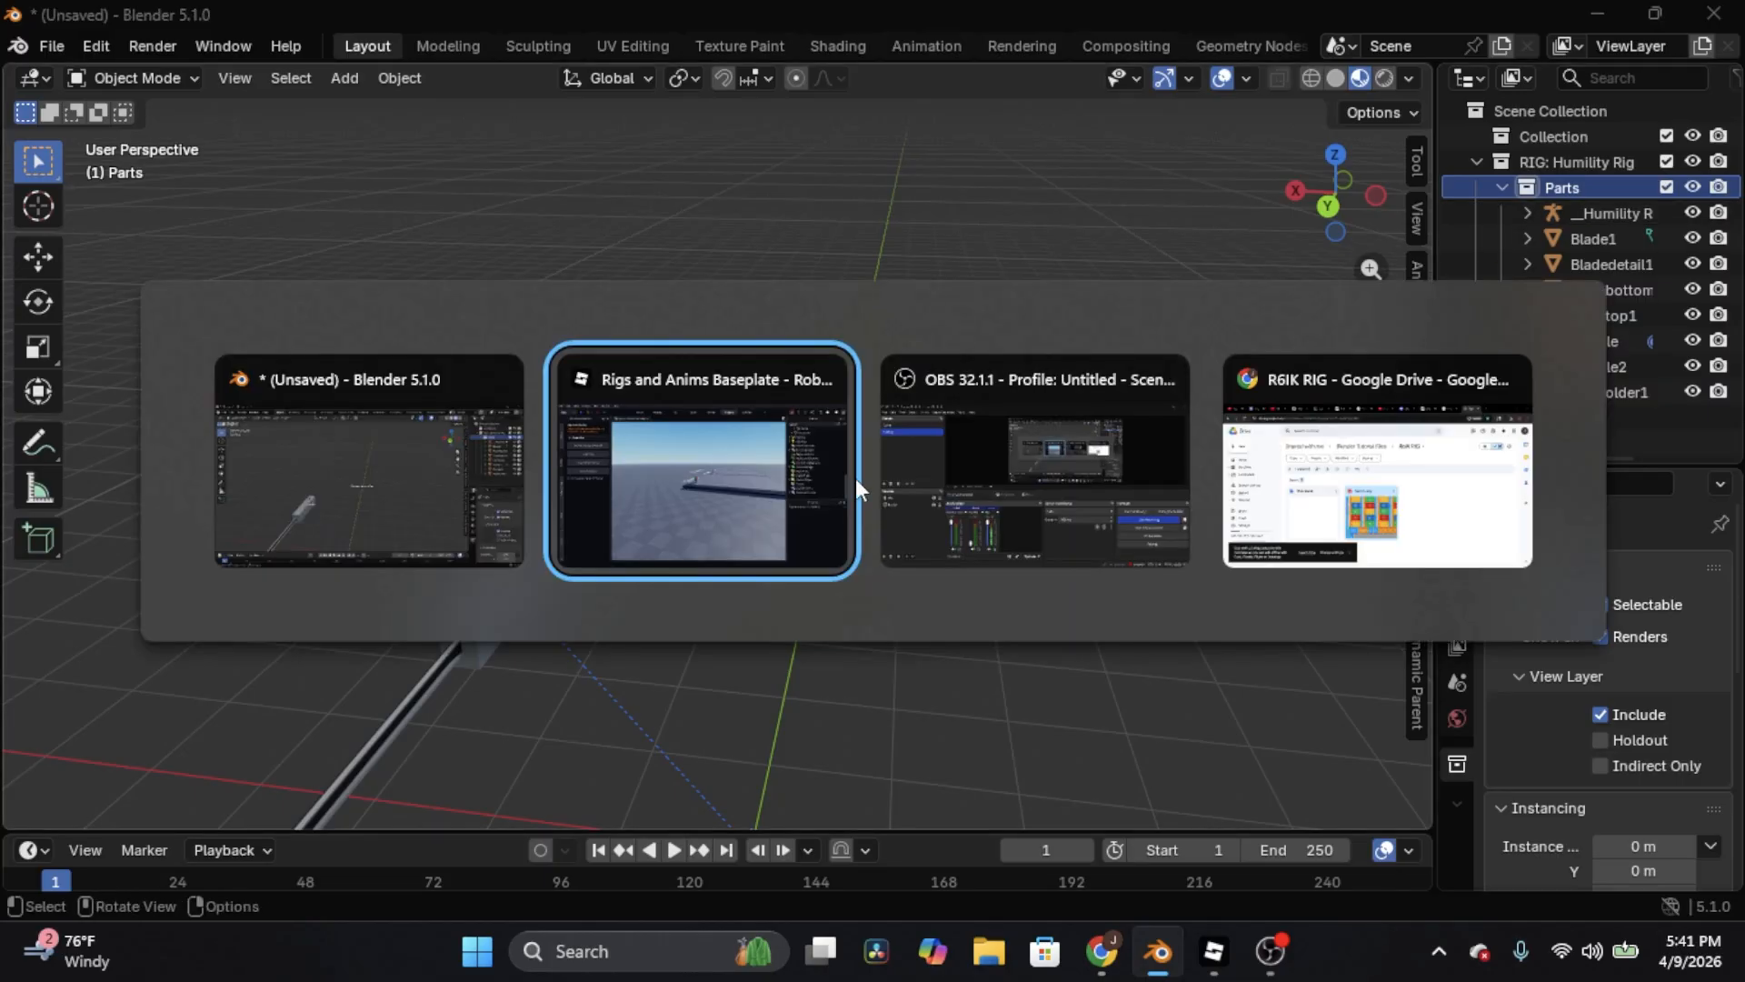
click(1404, 409)
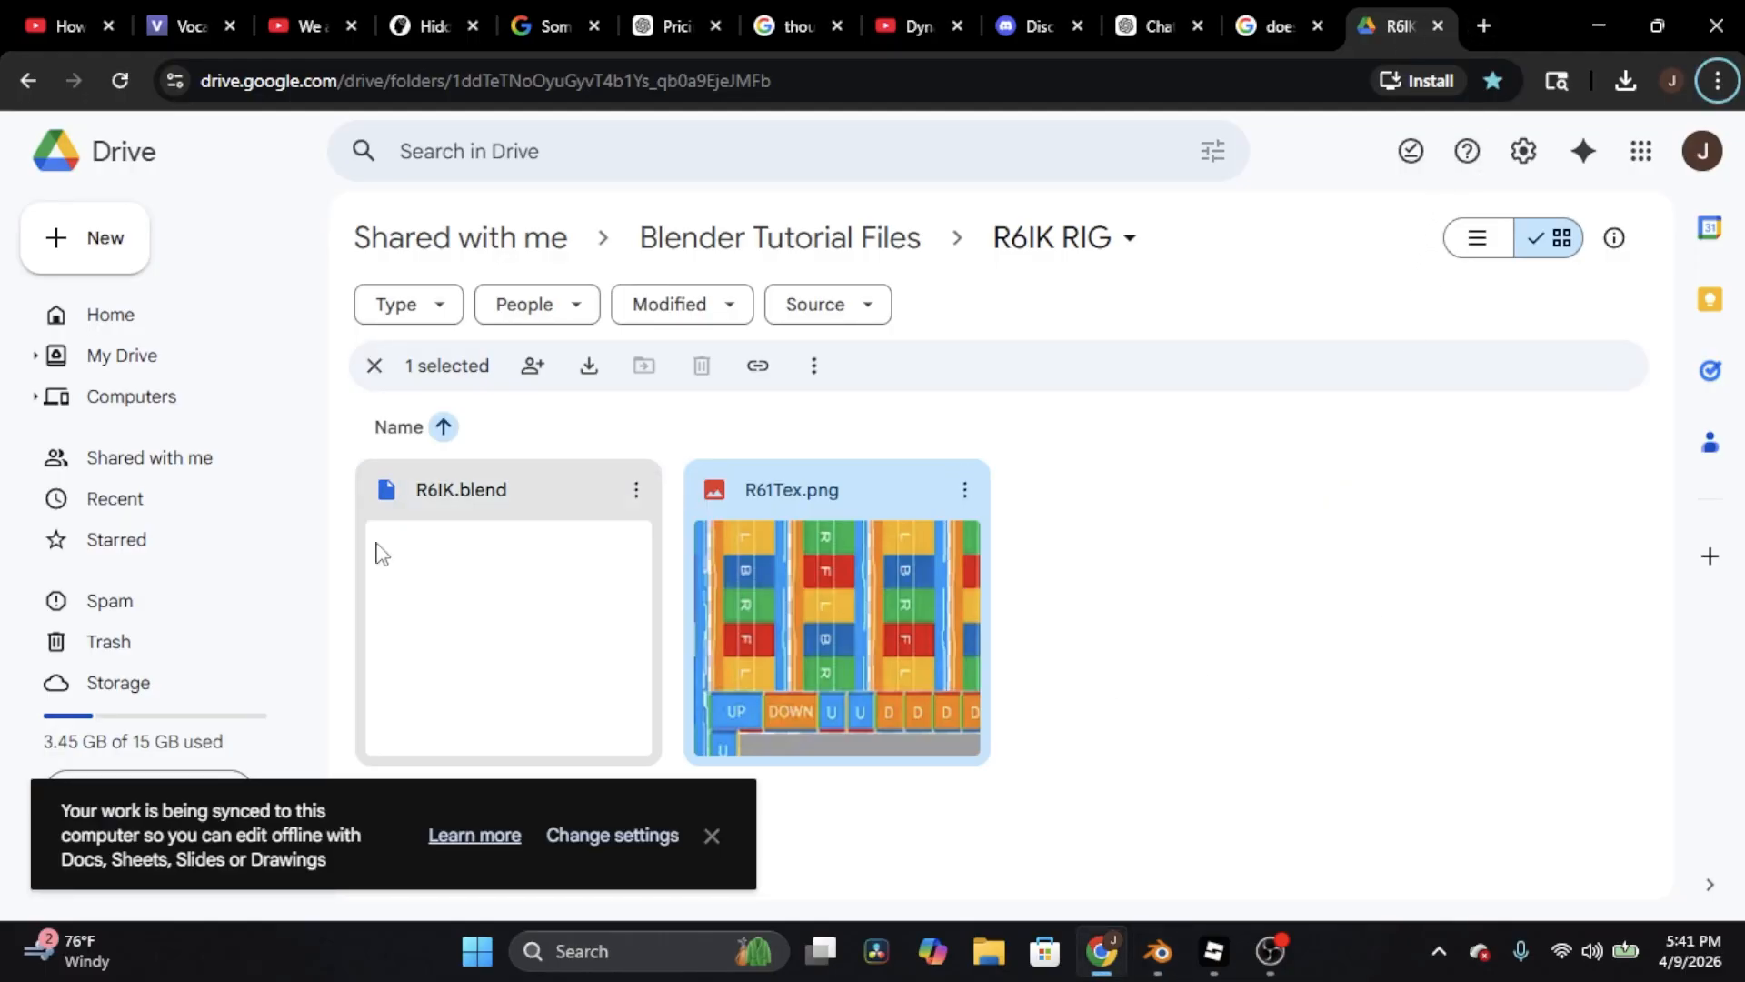
click(635, 504)
click(591, 305)
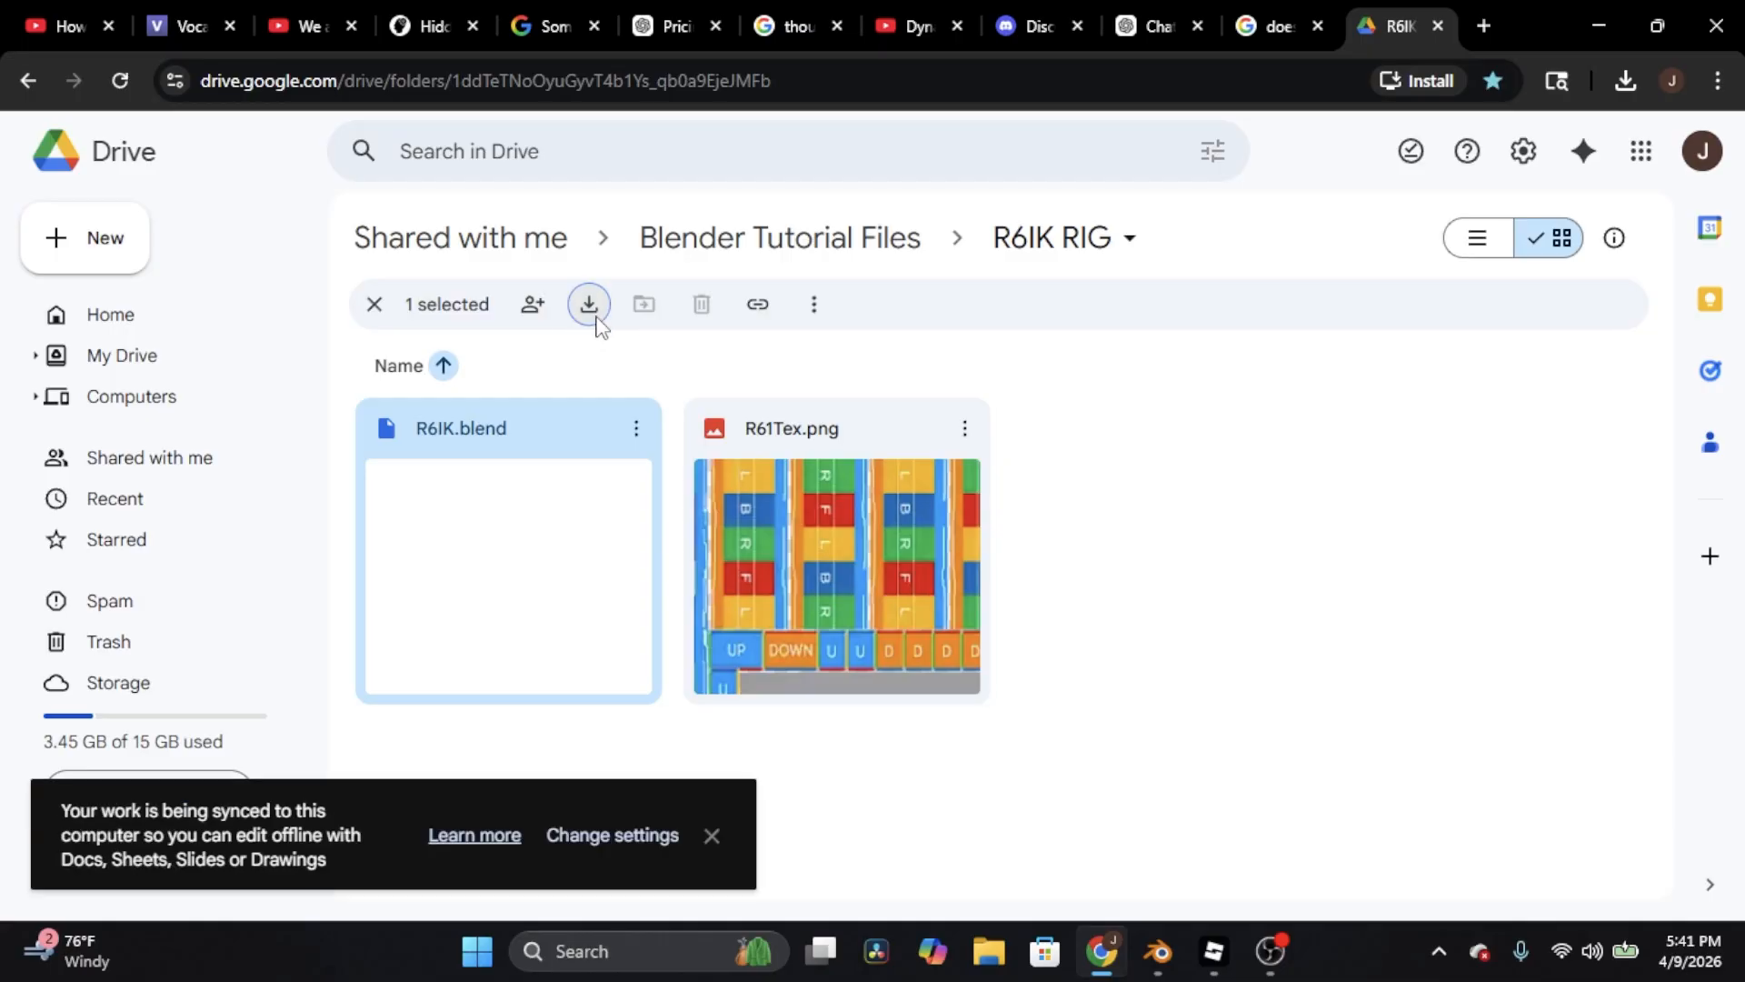
key(alt+Tab)
click(731, 453)
Copy the Parts collection of the Humility Rig
middle_drag(1321, 266, 1386, 262)
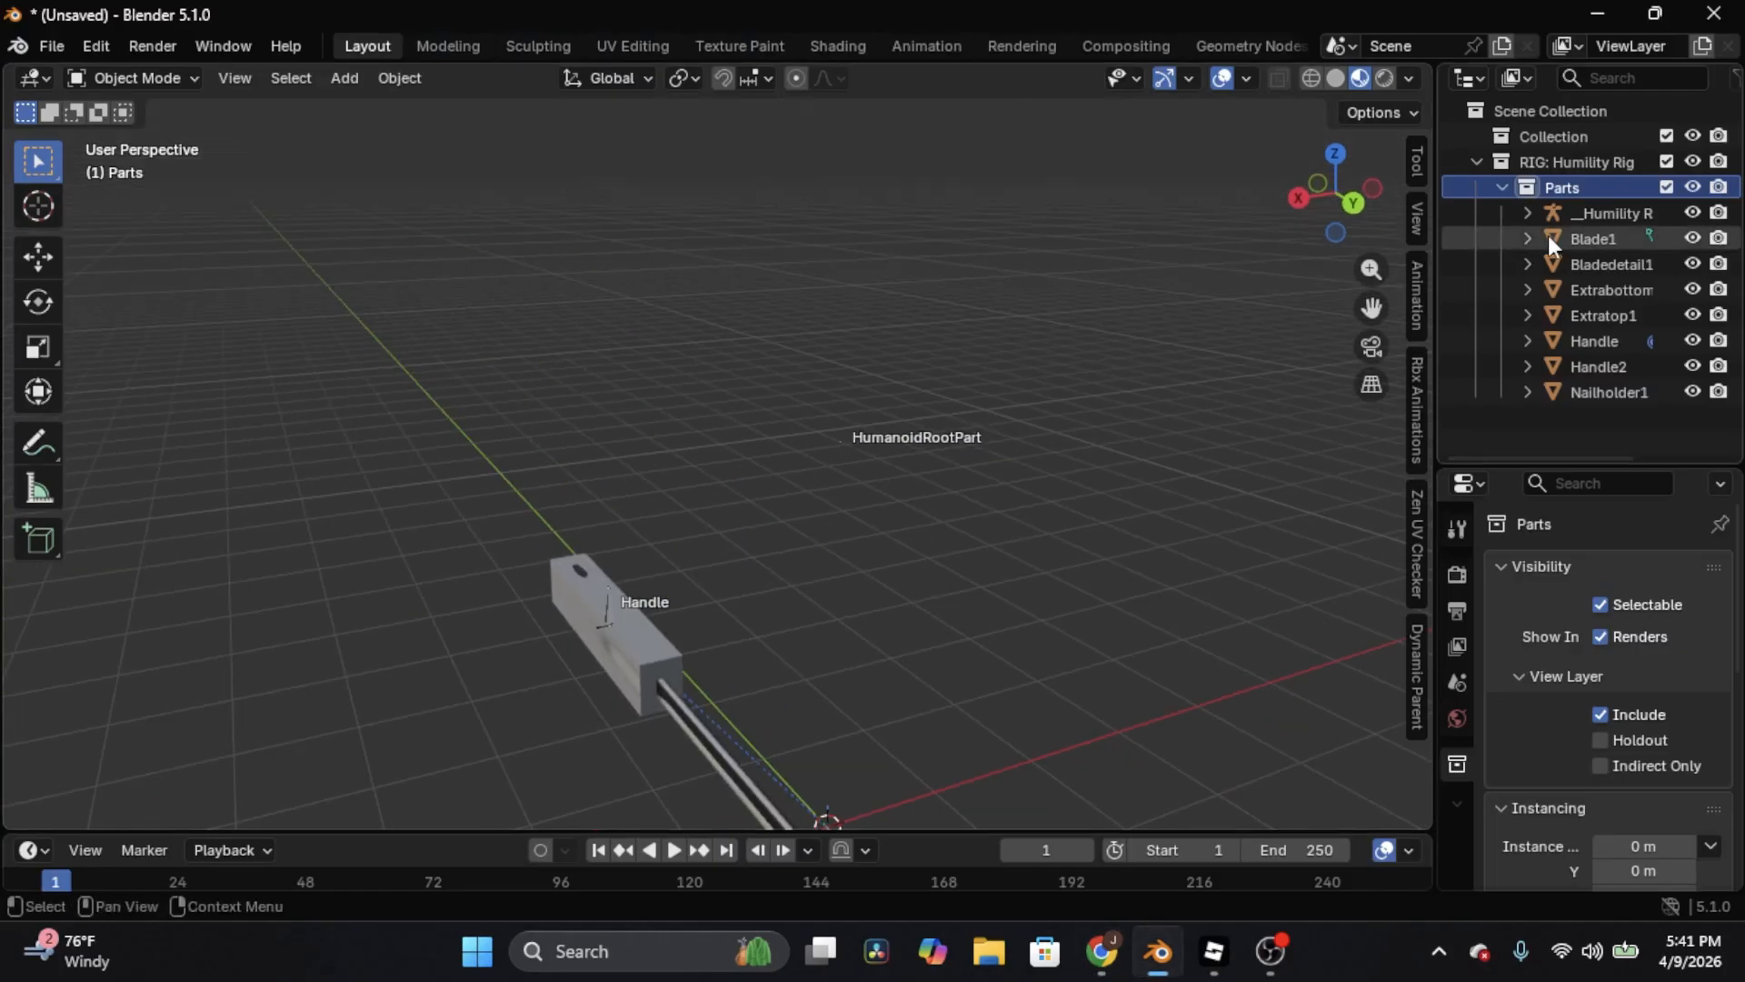
click(1591, 169)
click(1579, 187)
middle_drag(1122, 338, 1086, 338)
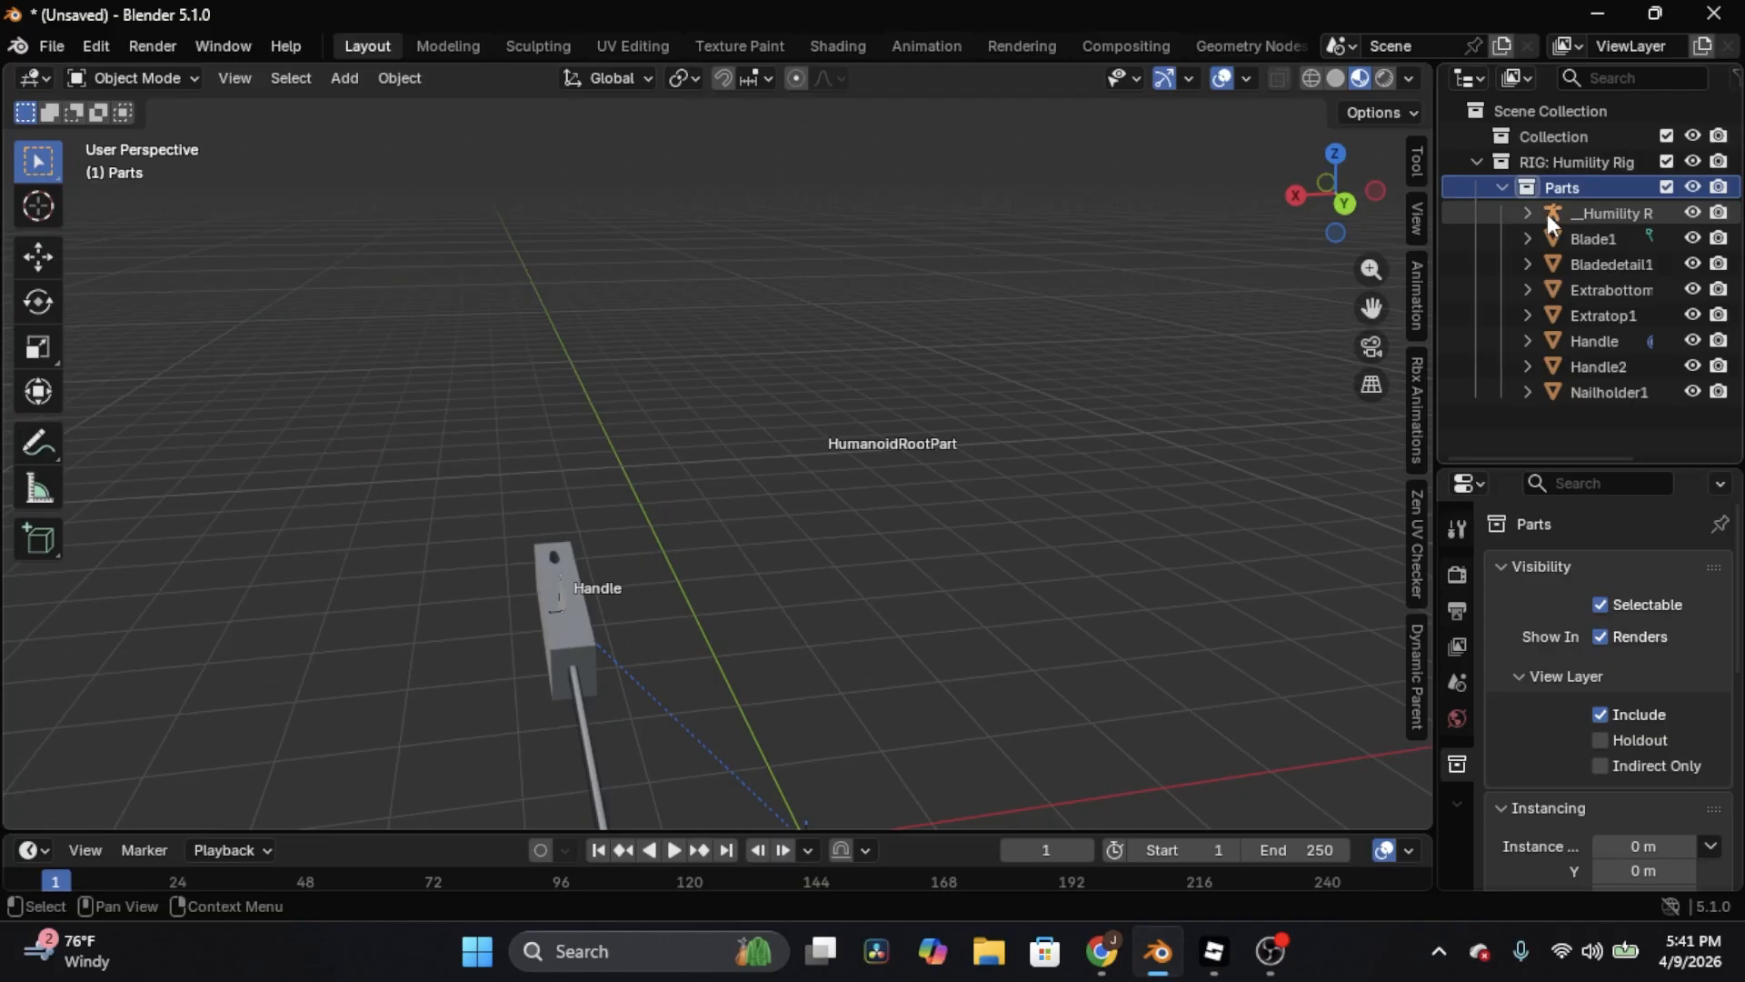
key(ctrl+c)
Save the file as Tutorial.blend in the WeaponRigs\BladeRigs folder
click(52, 46)
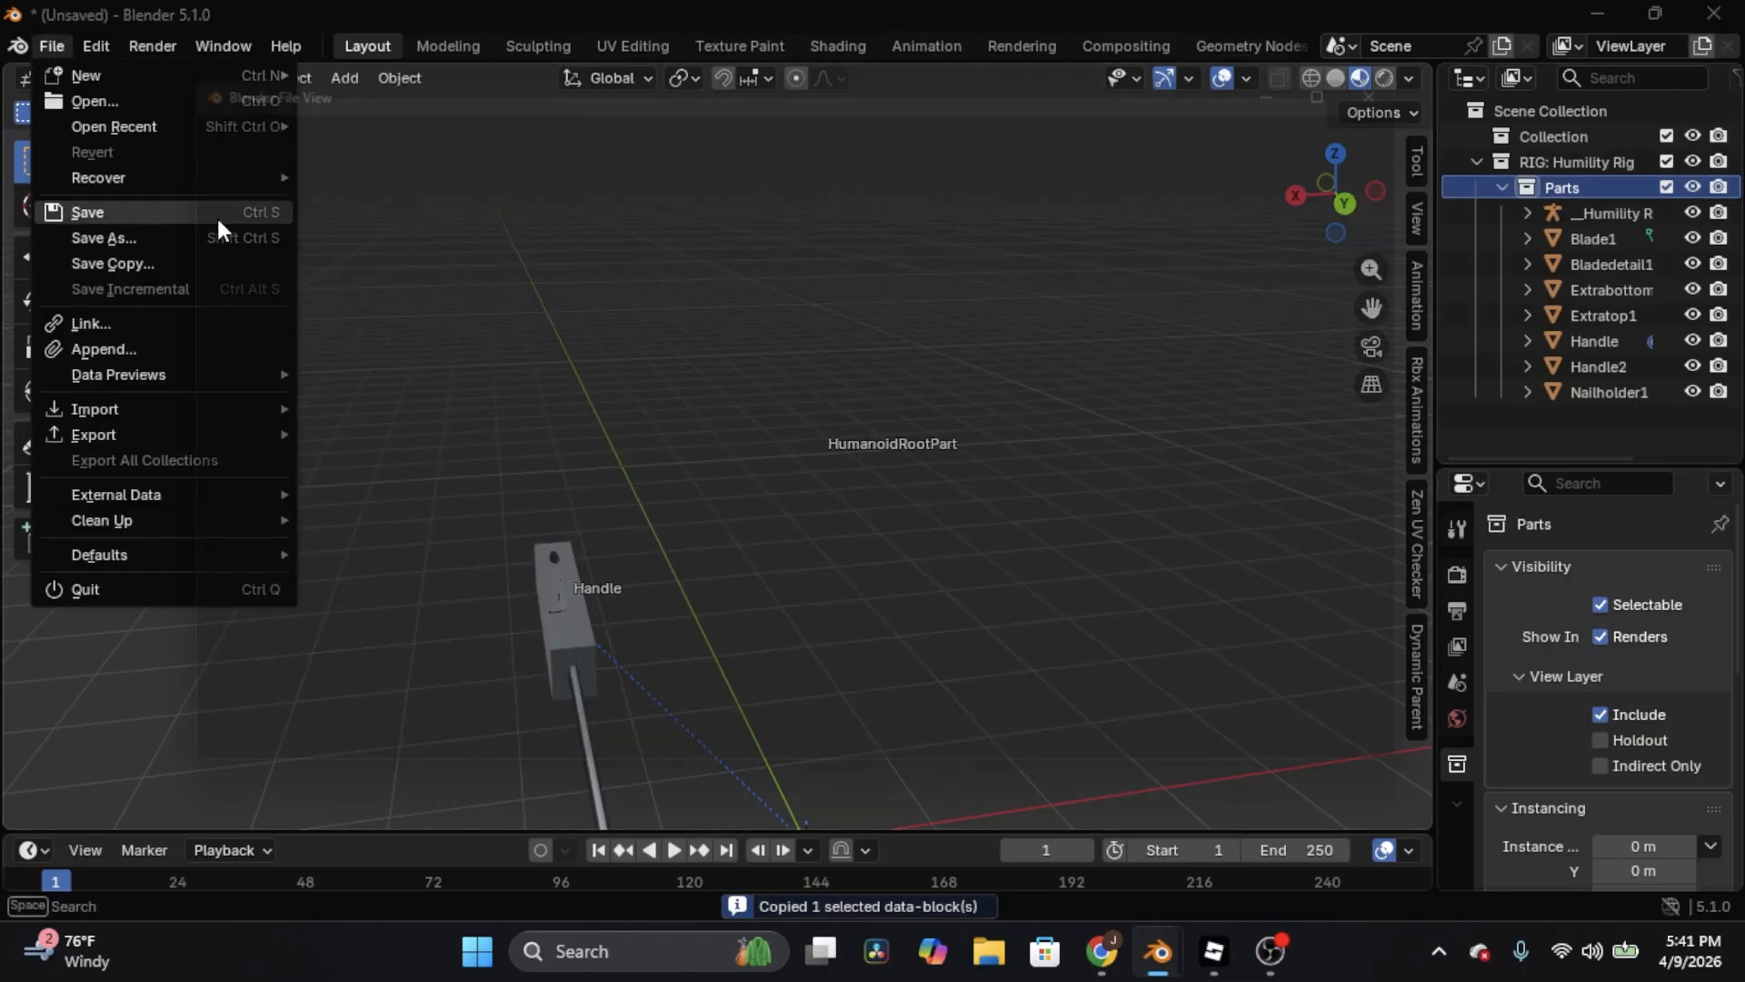
click(216, 214)
click(519, 778)
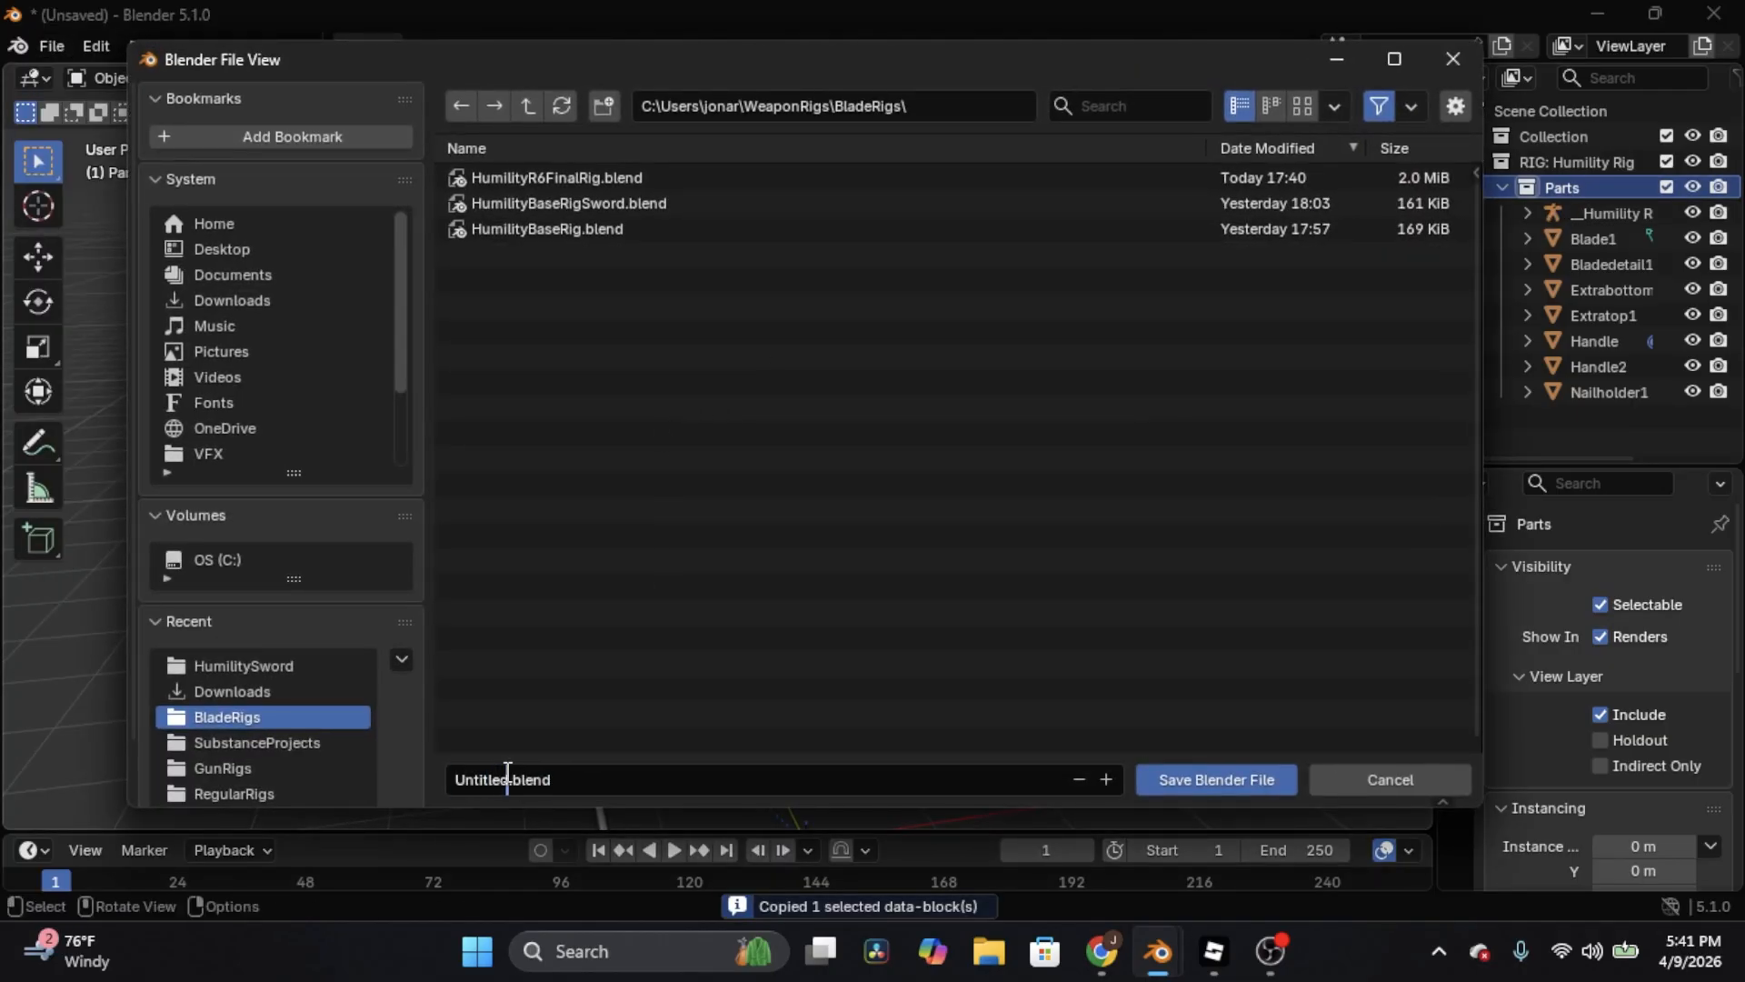
drag(507, 773, 403, 763)
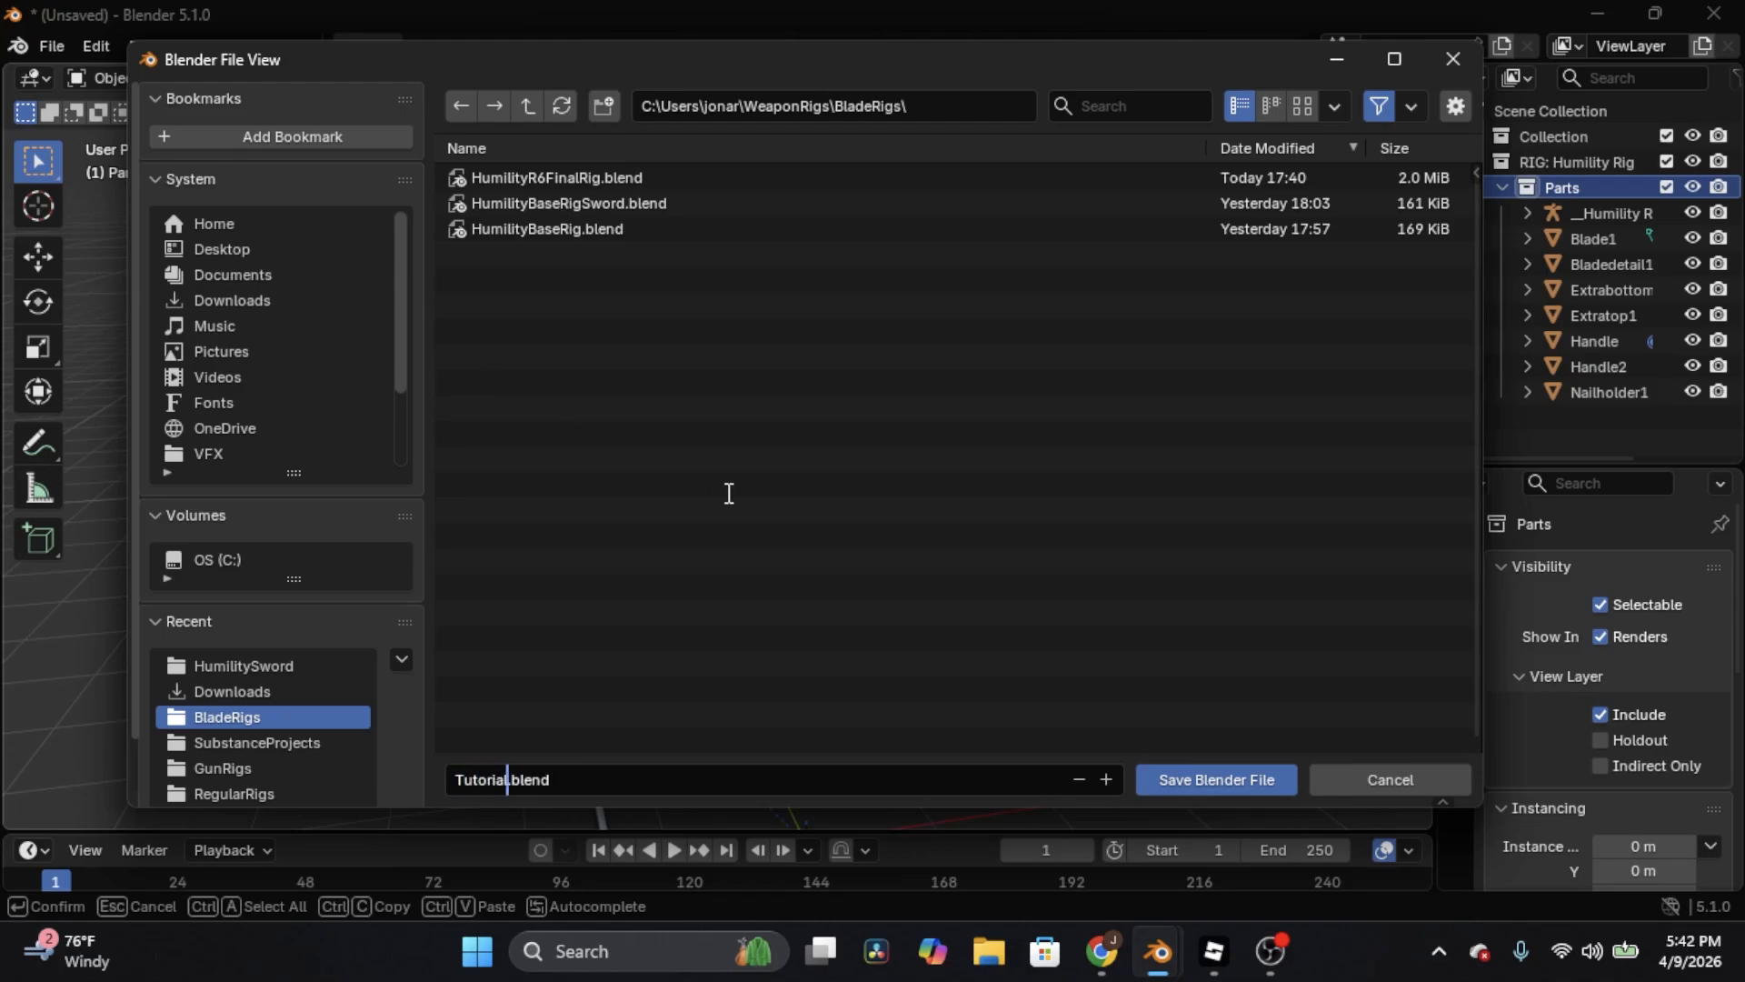
click(1159, 779)
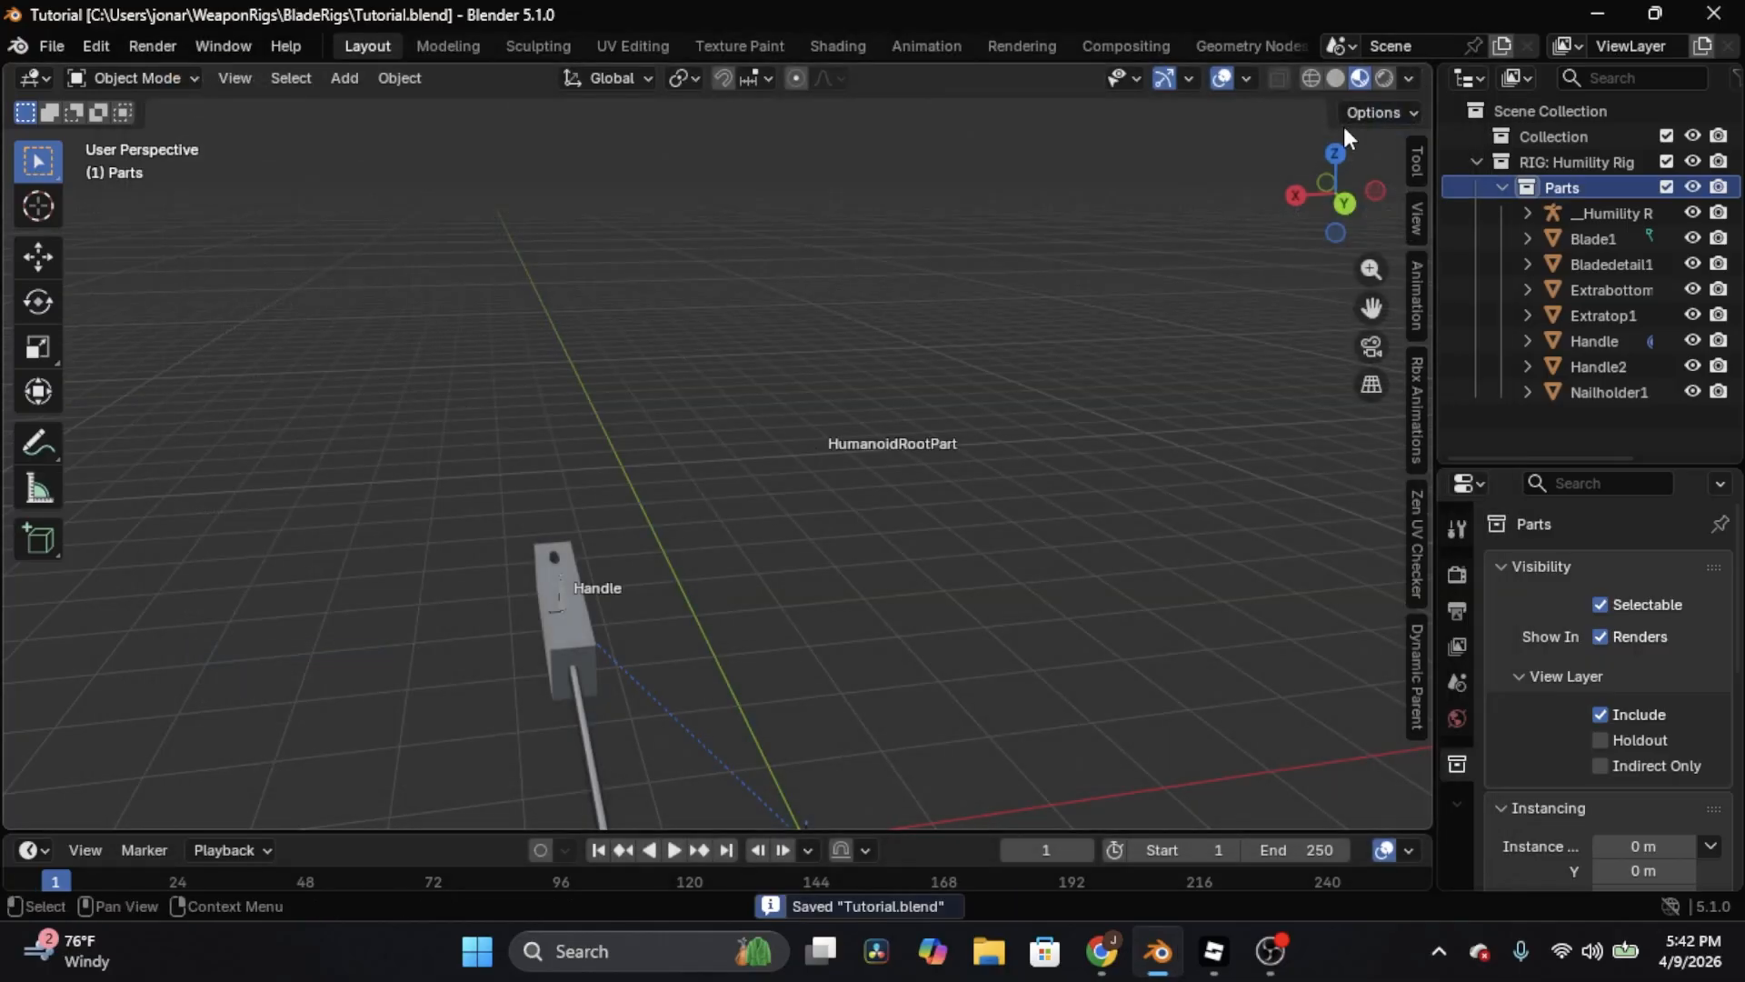
Save the Tutorial file's current state and copy its Parts collection to the clipboard
middle_drag(1242, 218, 1201, 281)
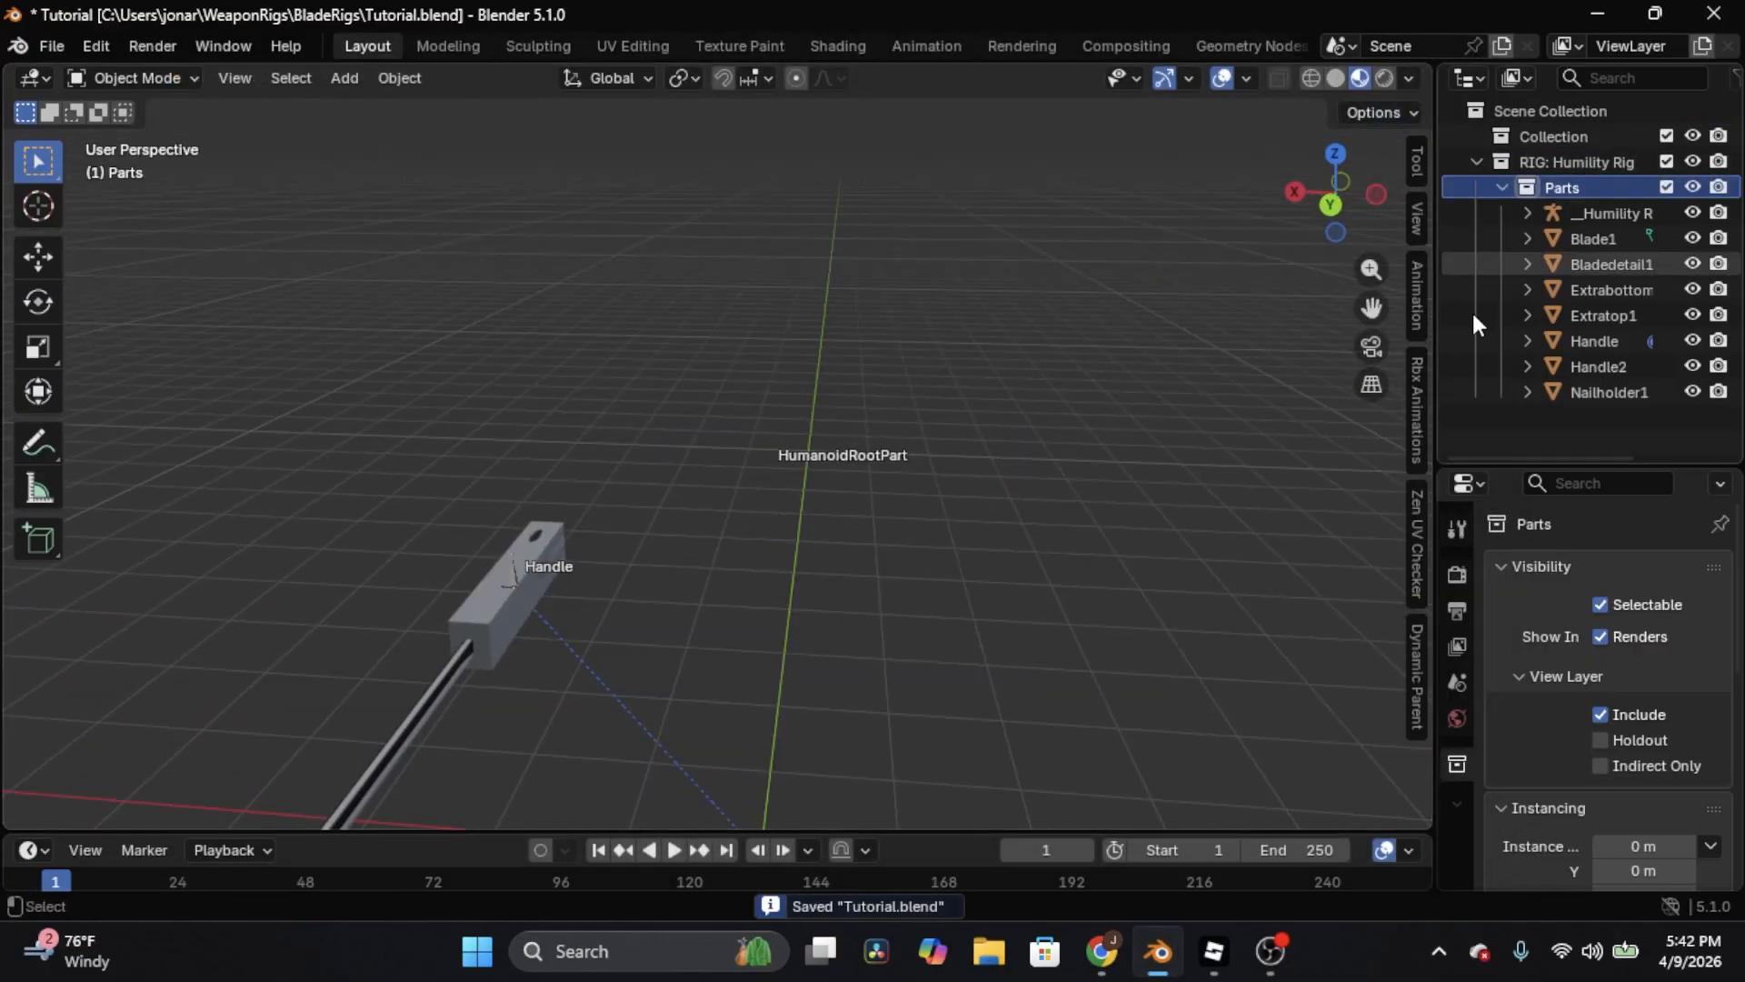
key(ctrl+c)
right_click(1584, 188)
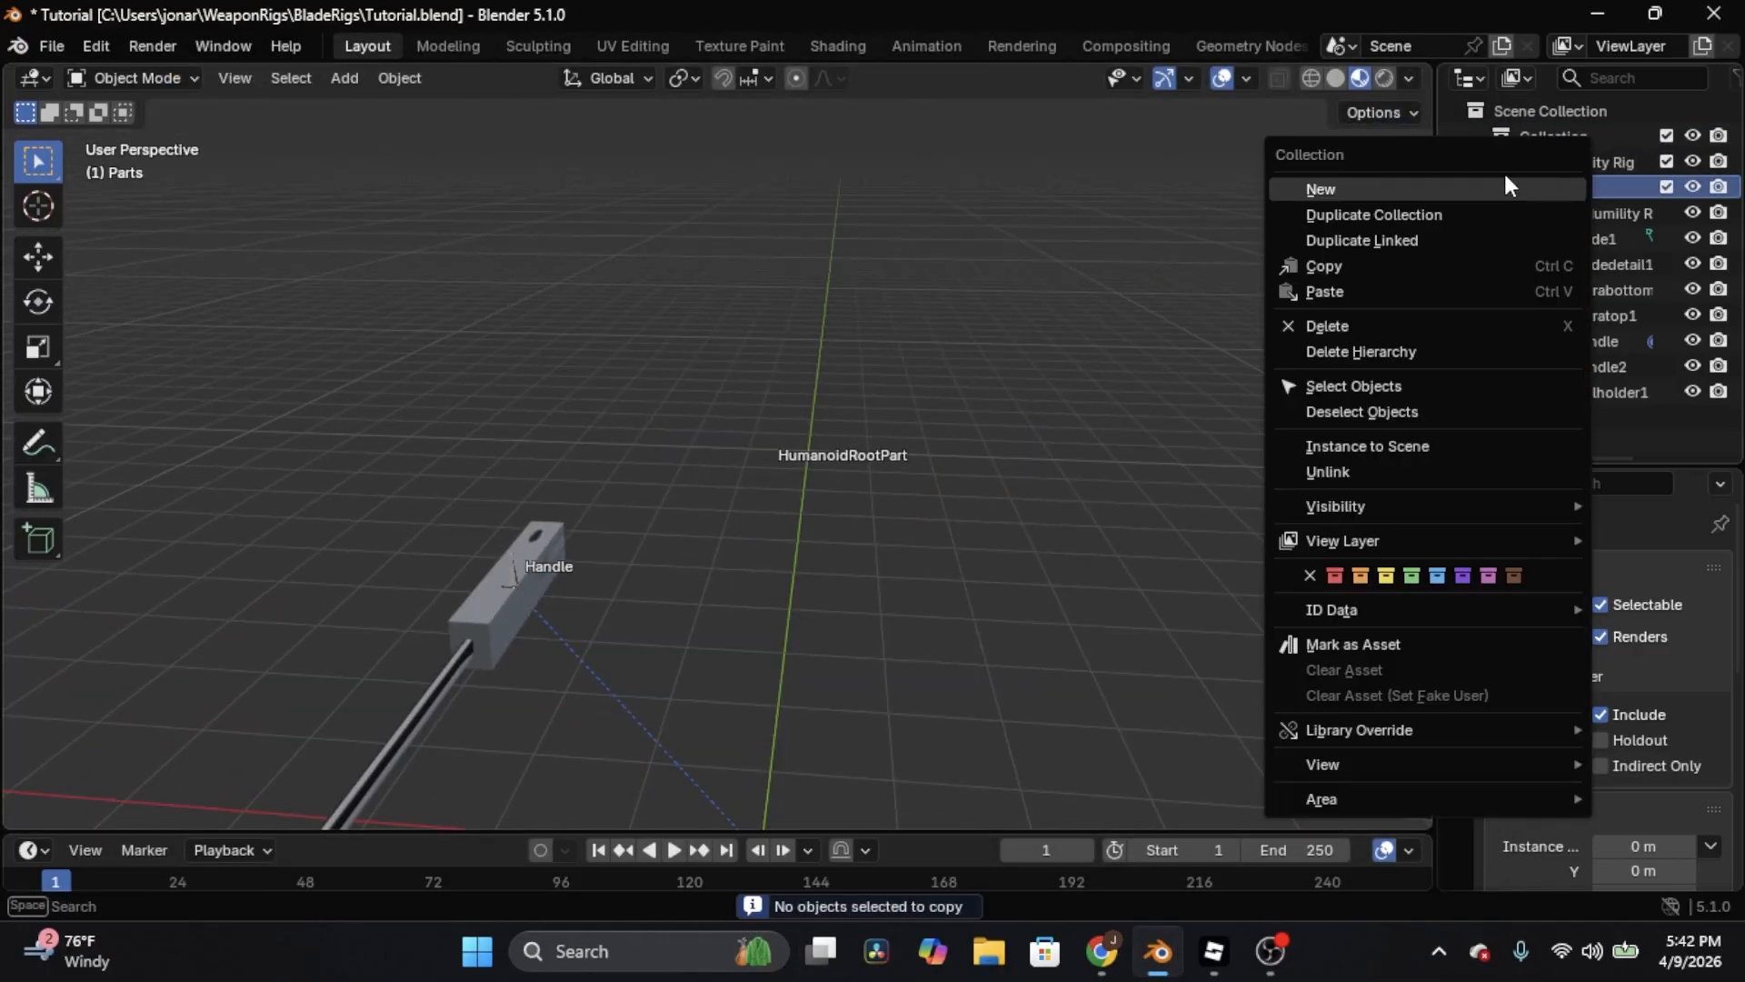
click(1404, 263)
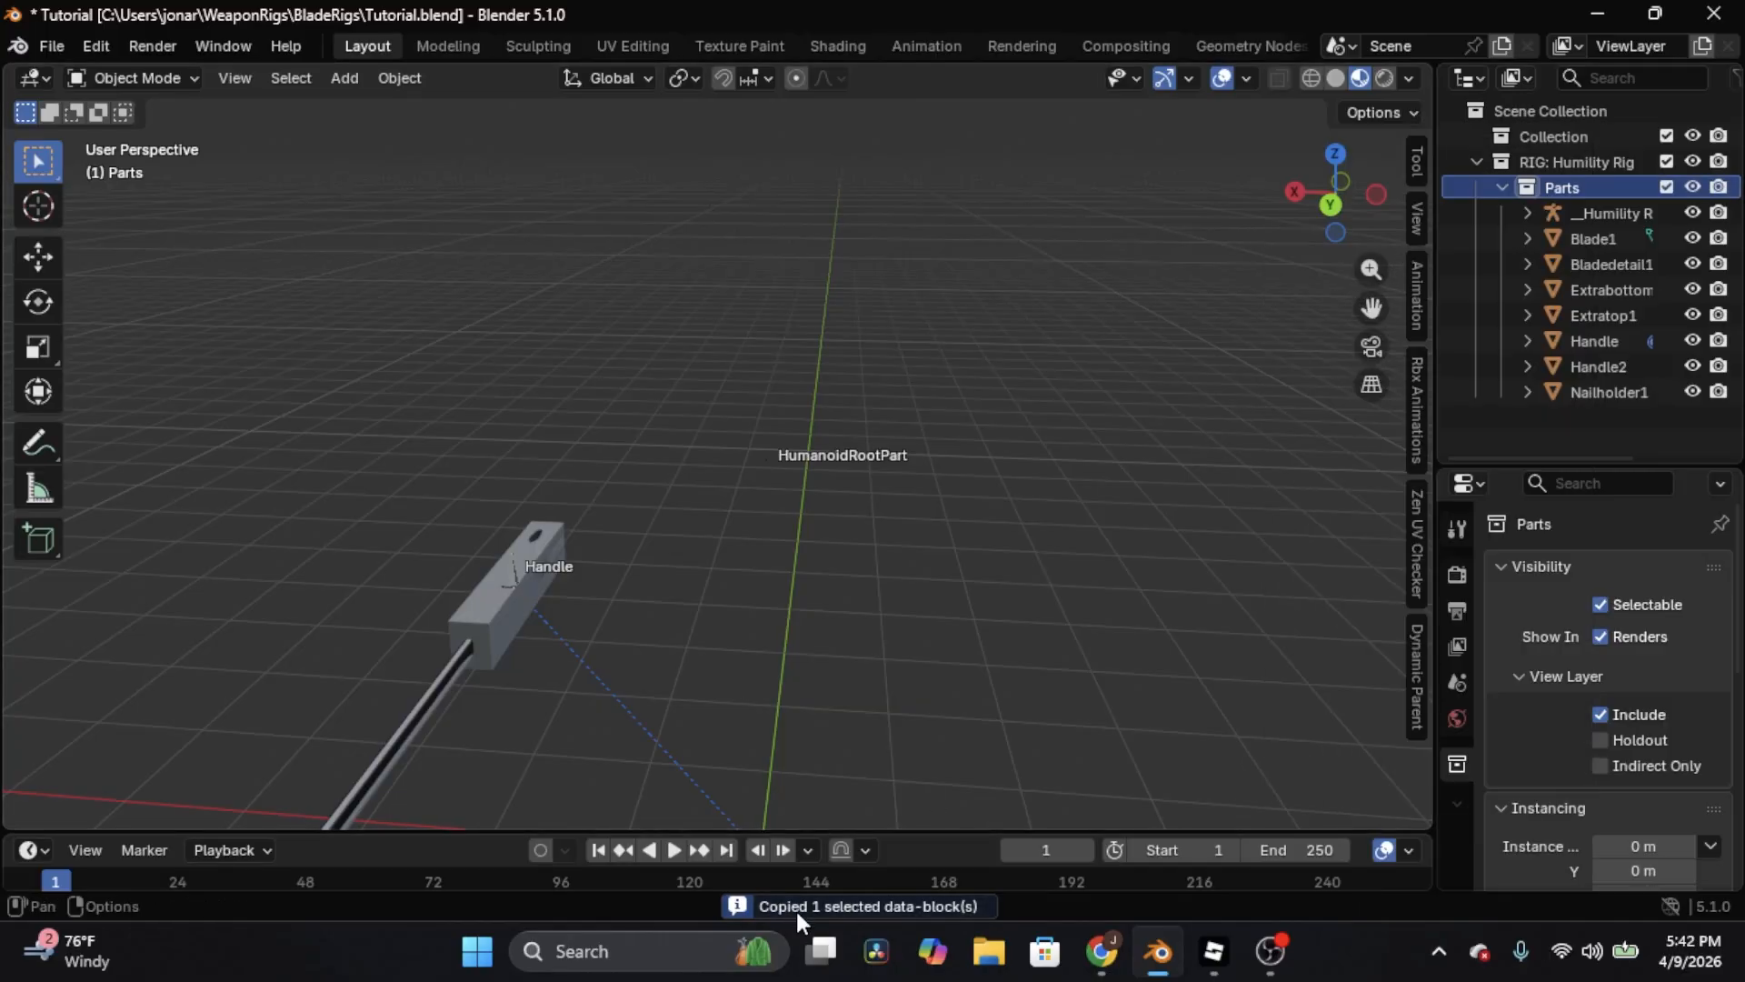
click(52, 46)
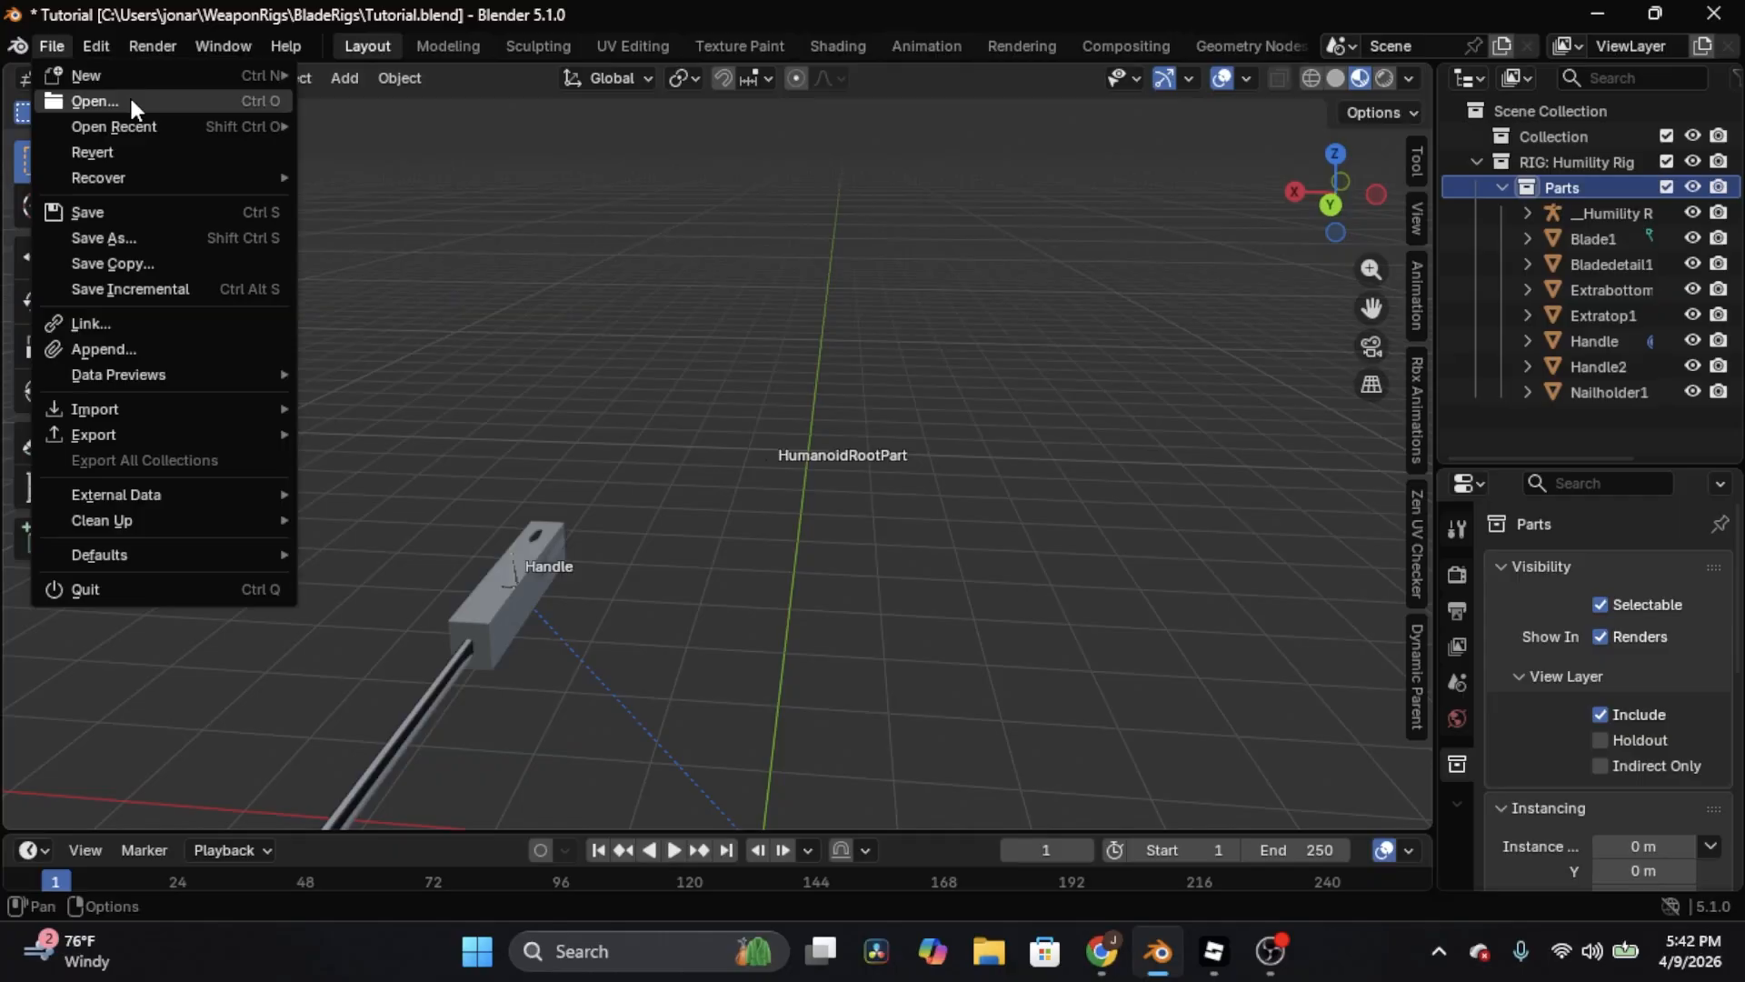
click(120, 214)
right_click(1545, 233)
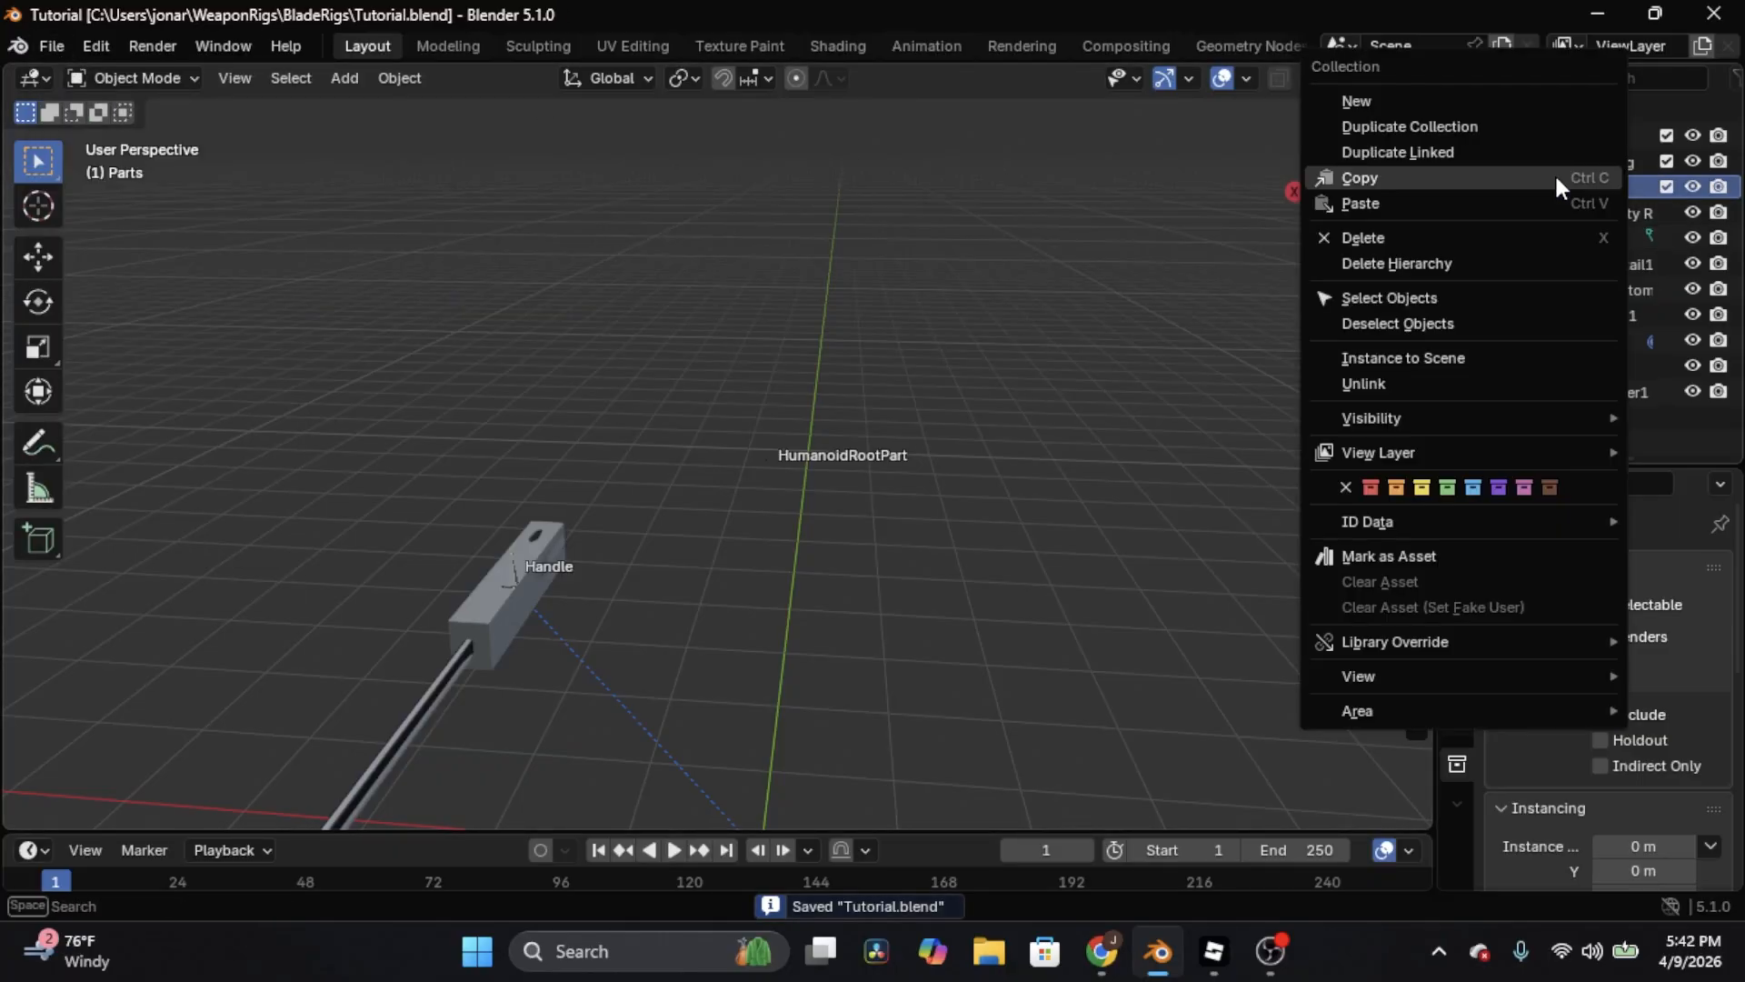
click(1417, 179)
Open R6IK.blend from the Downloads folder
click(56, 43)
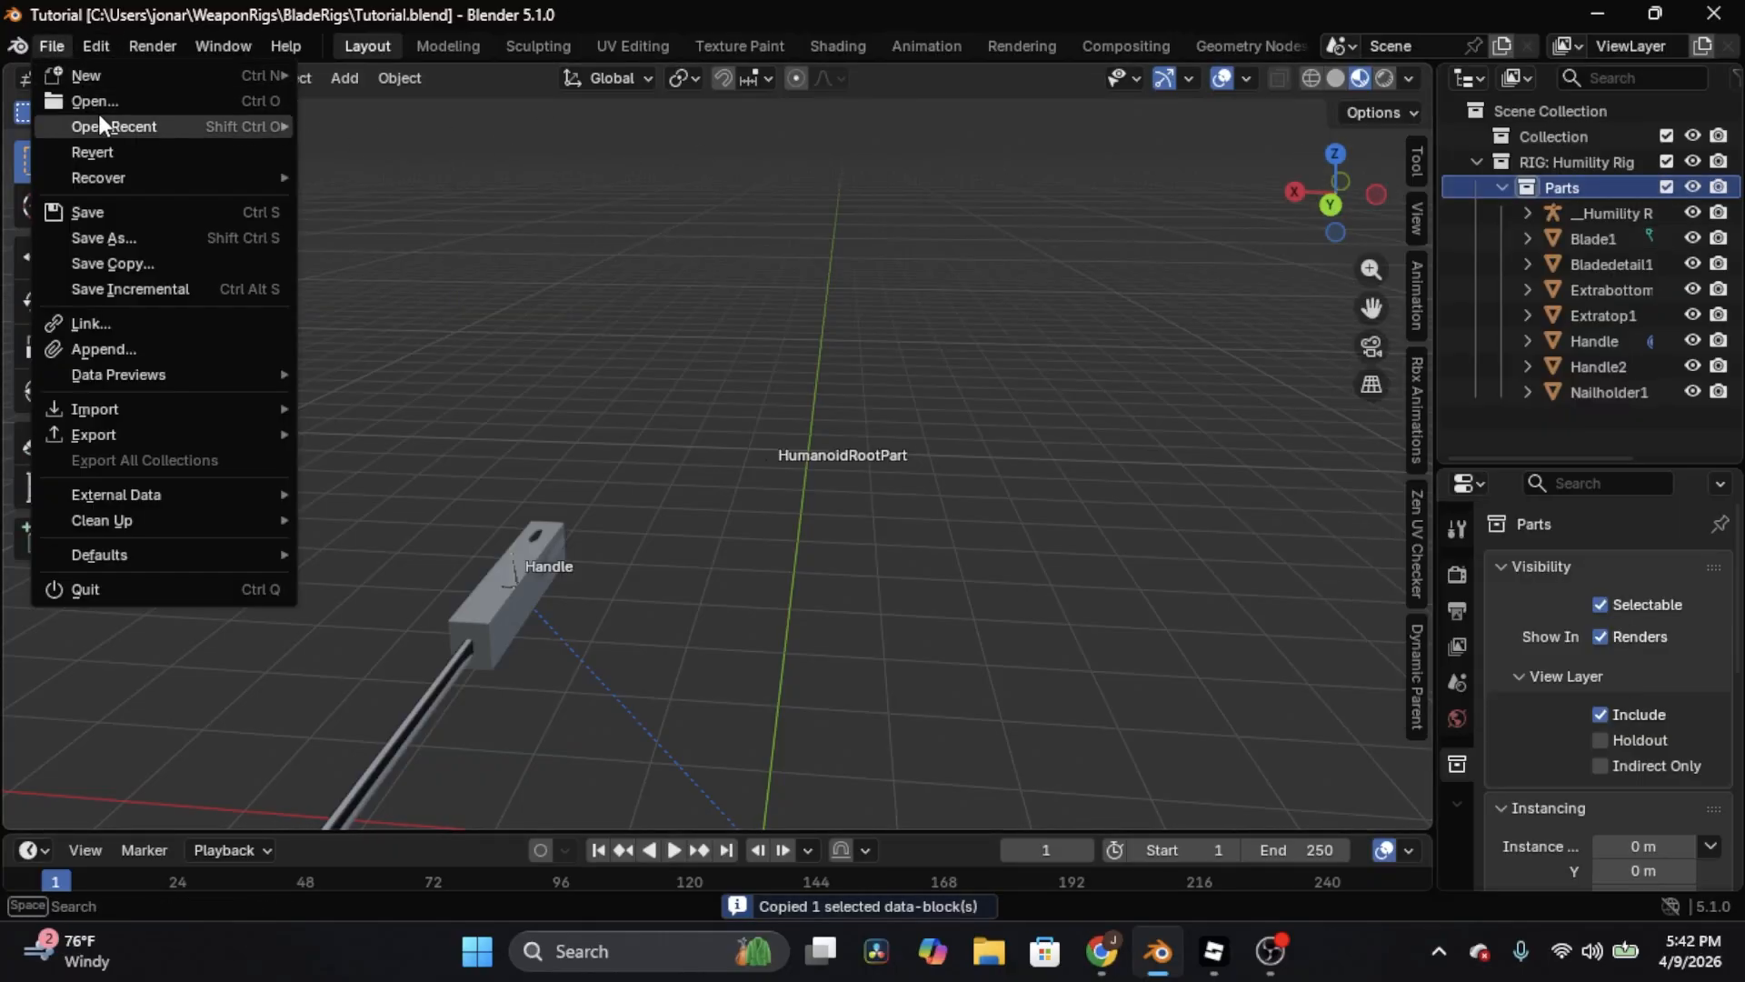
click(133, 105)
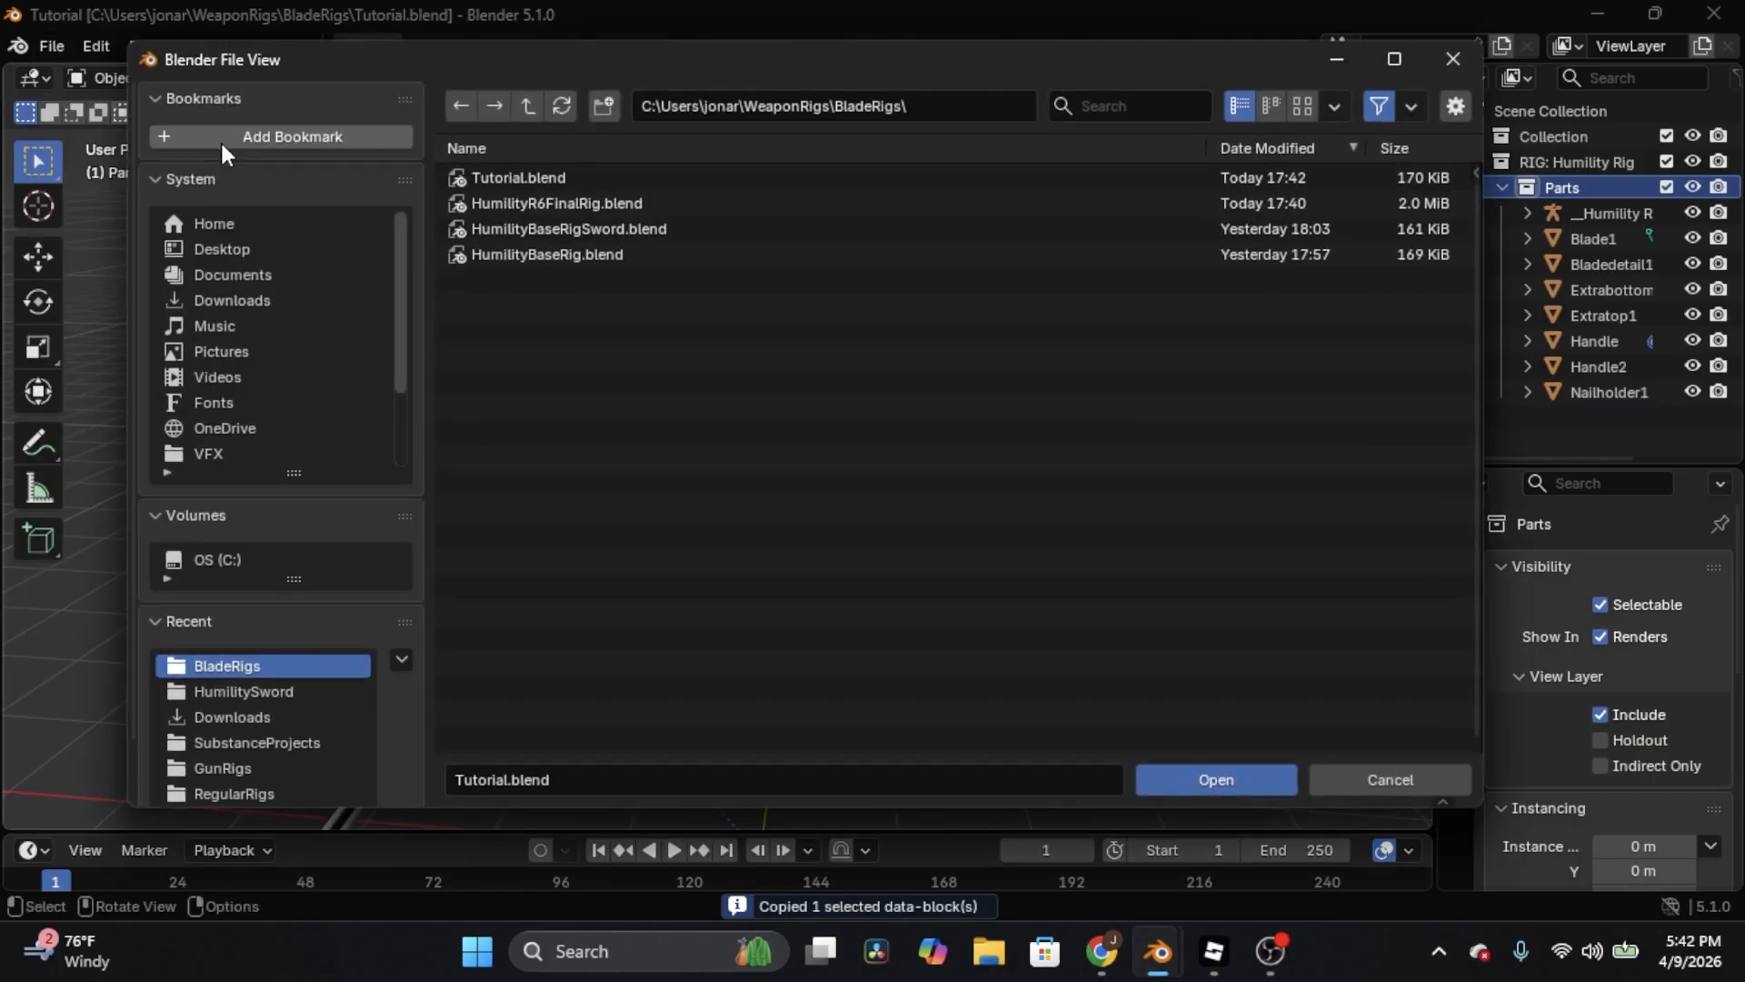
click(290, 299)
click(528, 168)
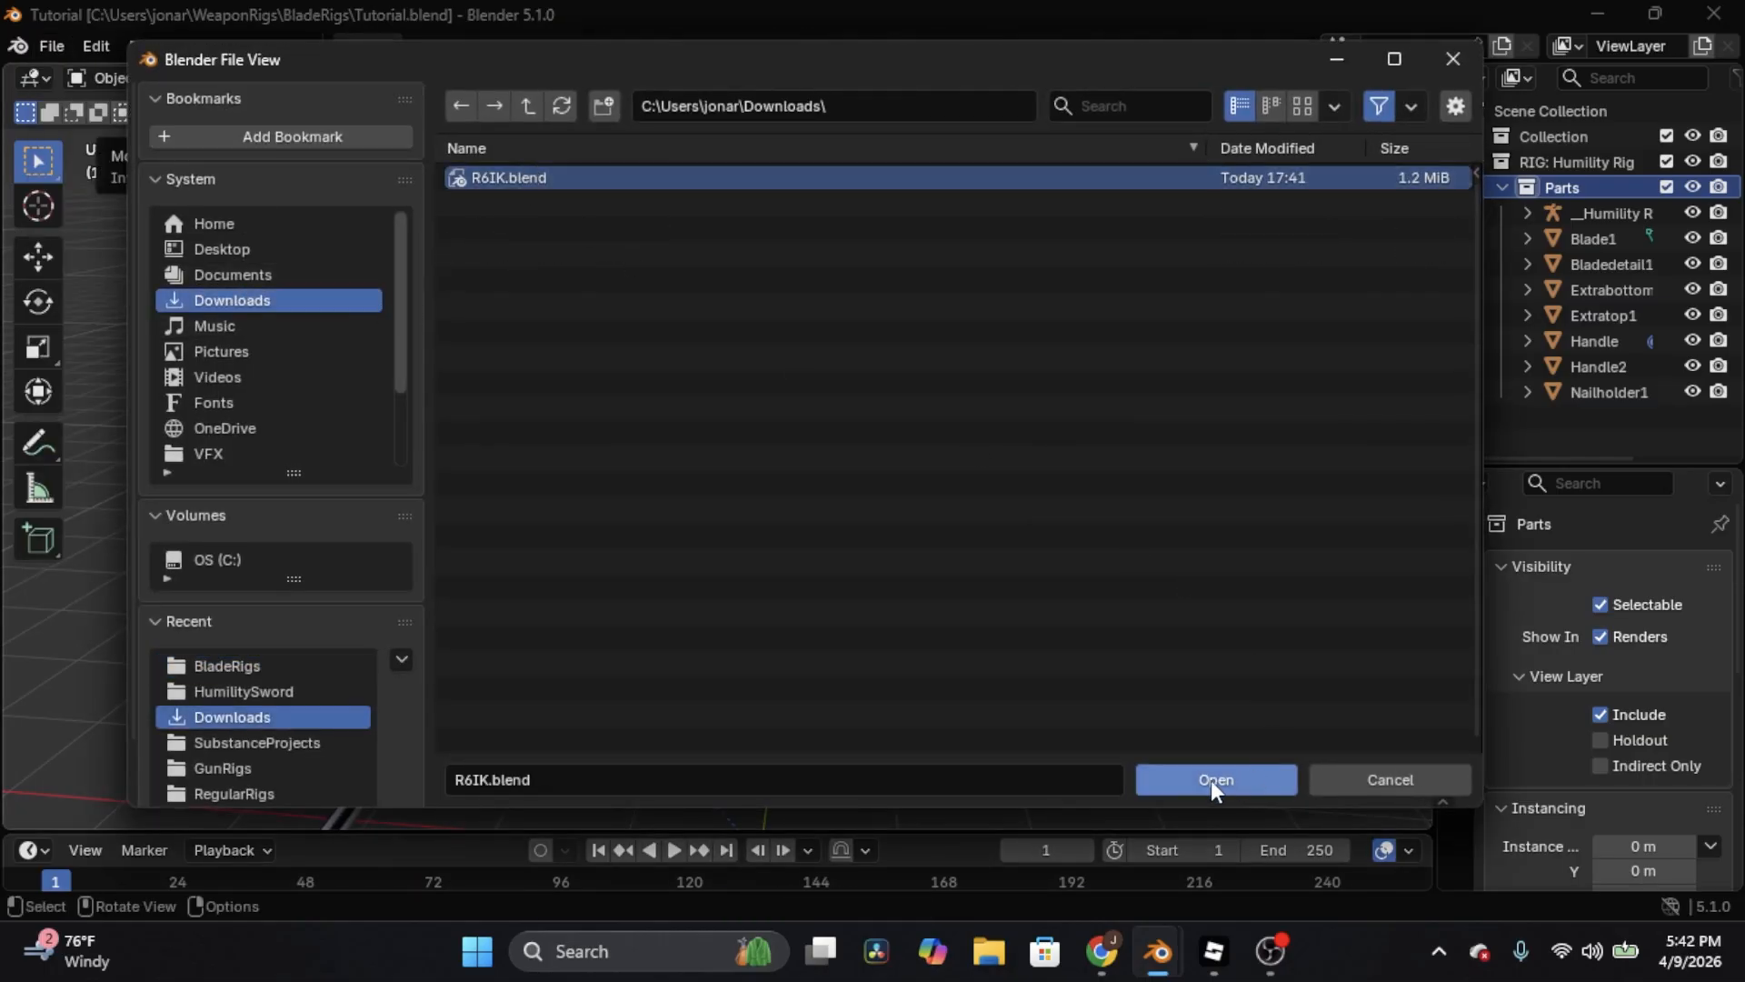
click(1210, 780)
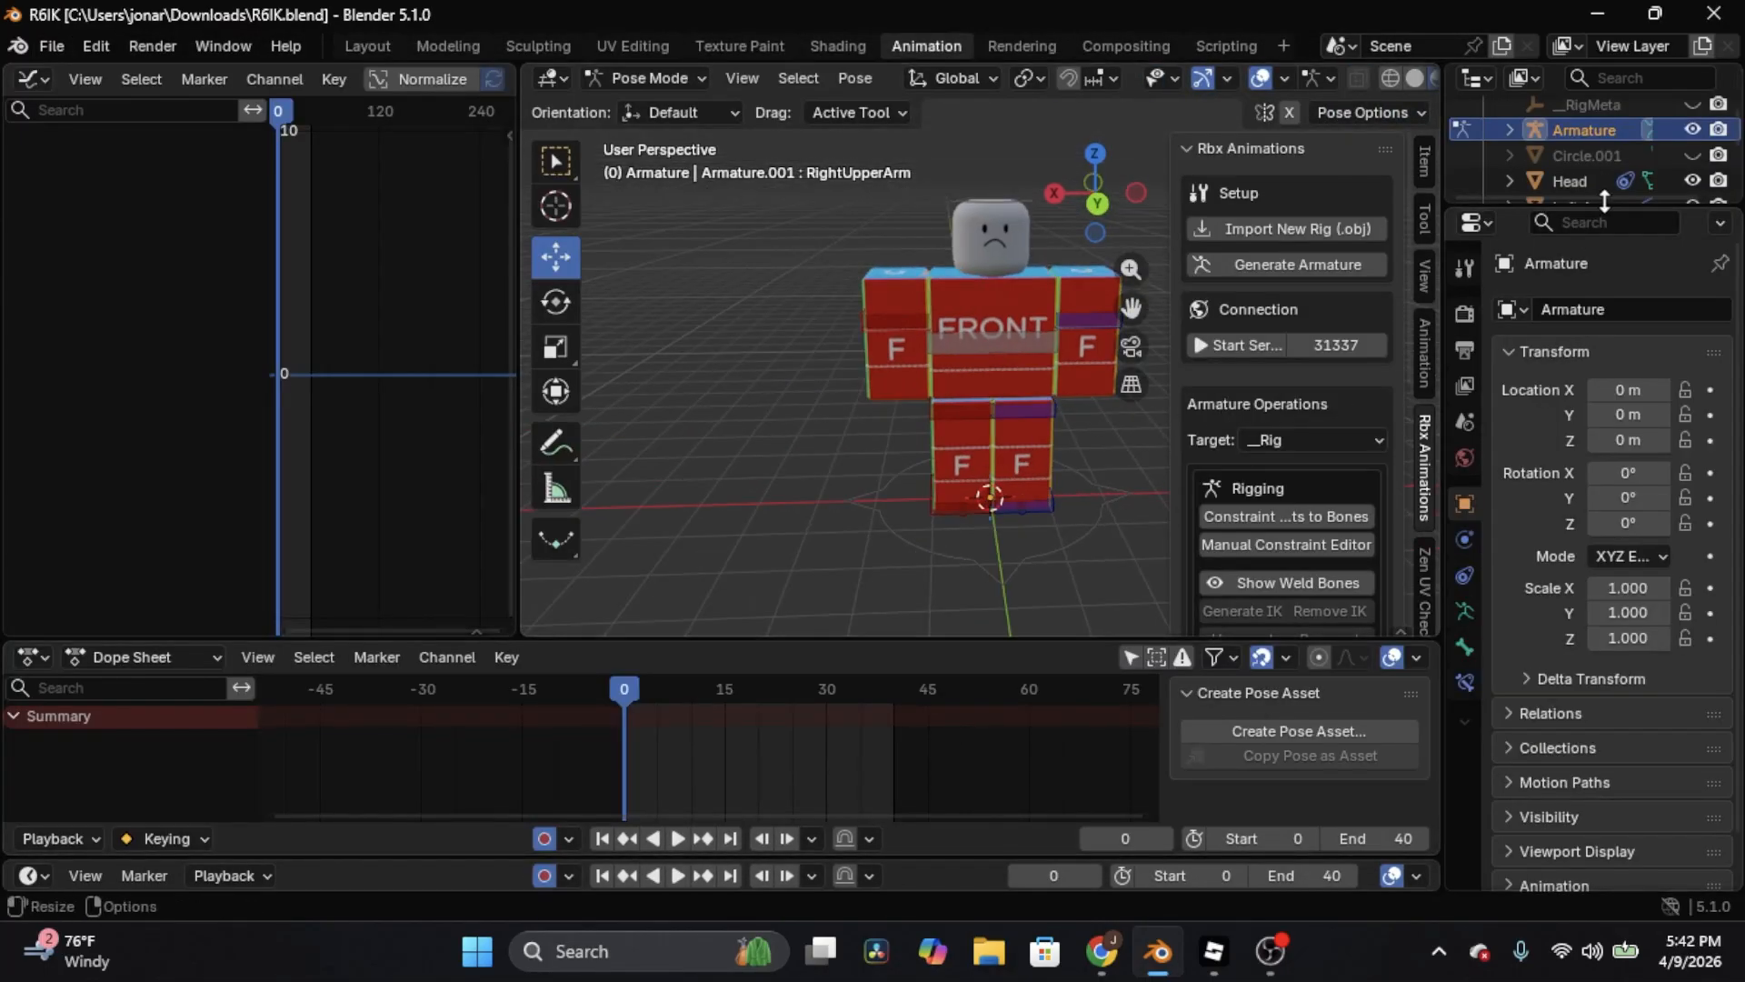
Enlarge the outliner, paste the Parts collection into the Scene Collection, and view the sword against the R6 character
drag(1604, 200, 1604, 519)
click(1554, 111)
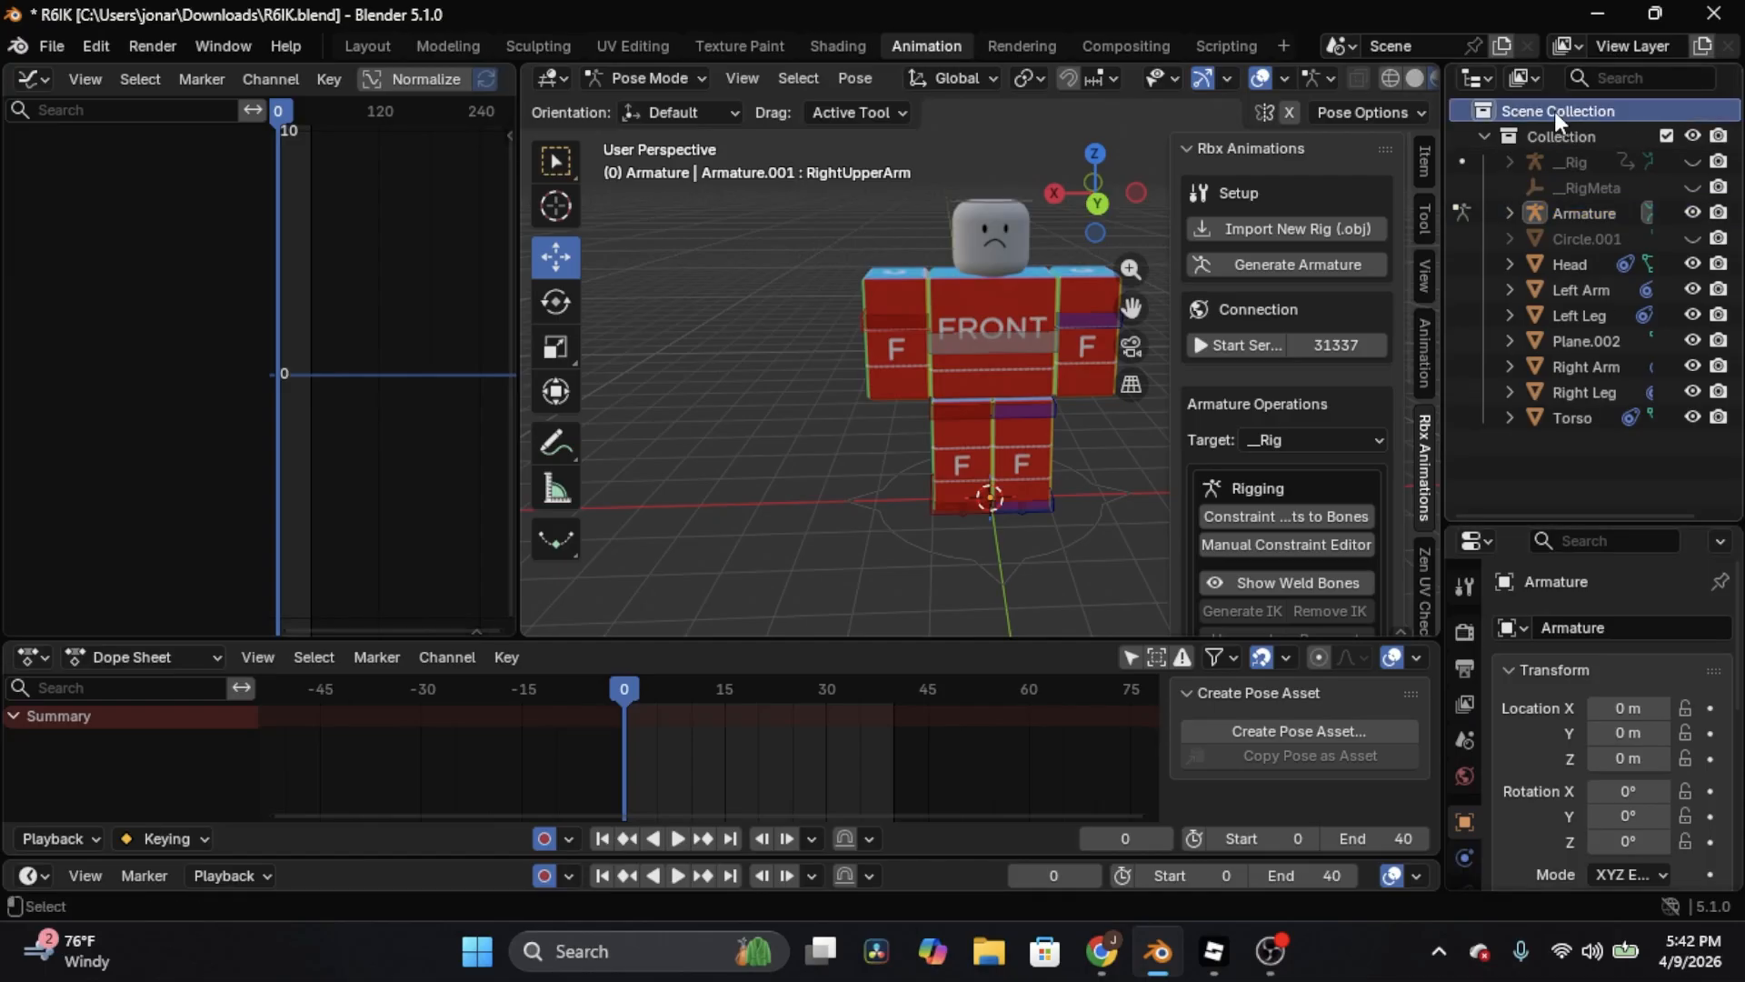
key(ctrl+v)
scroll(1558, 346, down, 3)
click(1561, 288)
middle_drag(809, 334, 977, 323)
scroll(1088, 446, up, 4)
middle_drag(1088, 446, 1058, 406)
scroll(913, 446, down, 3)
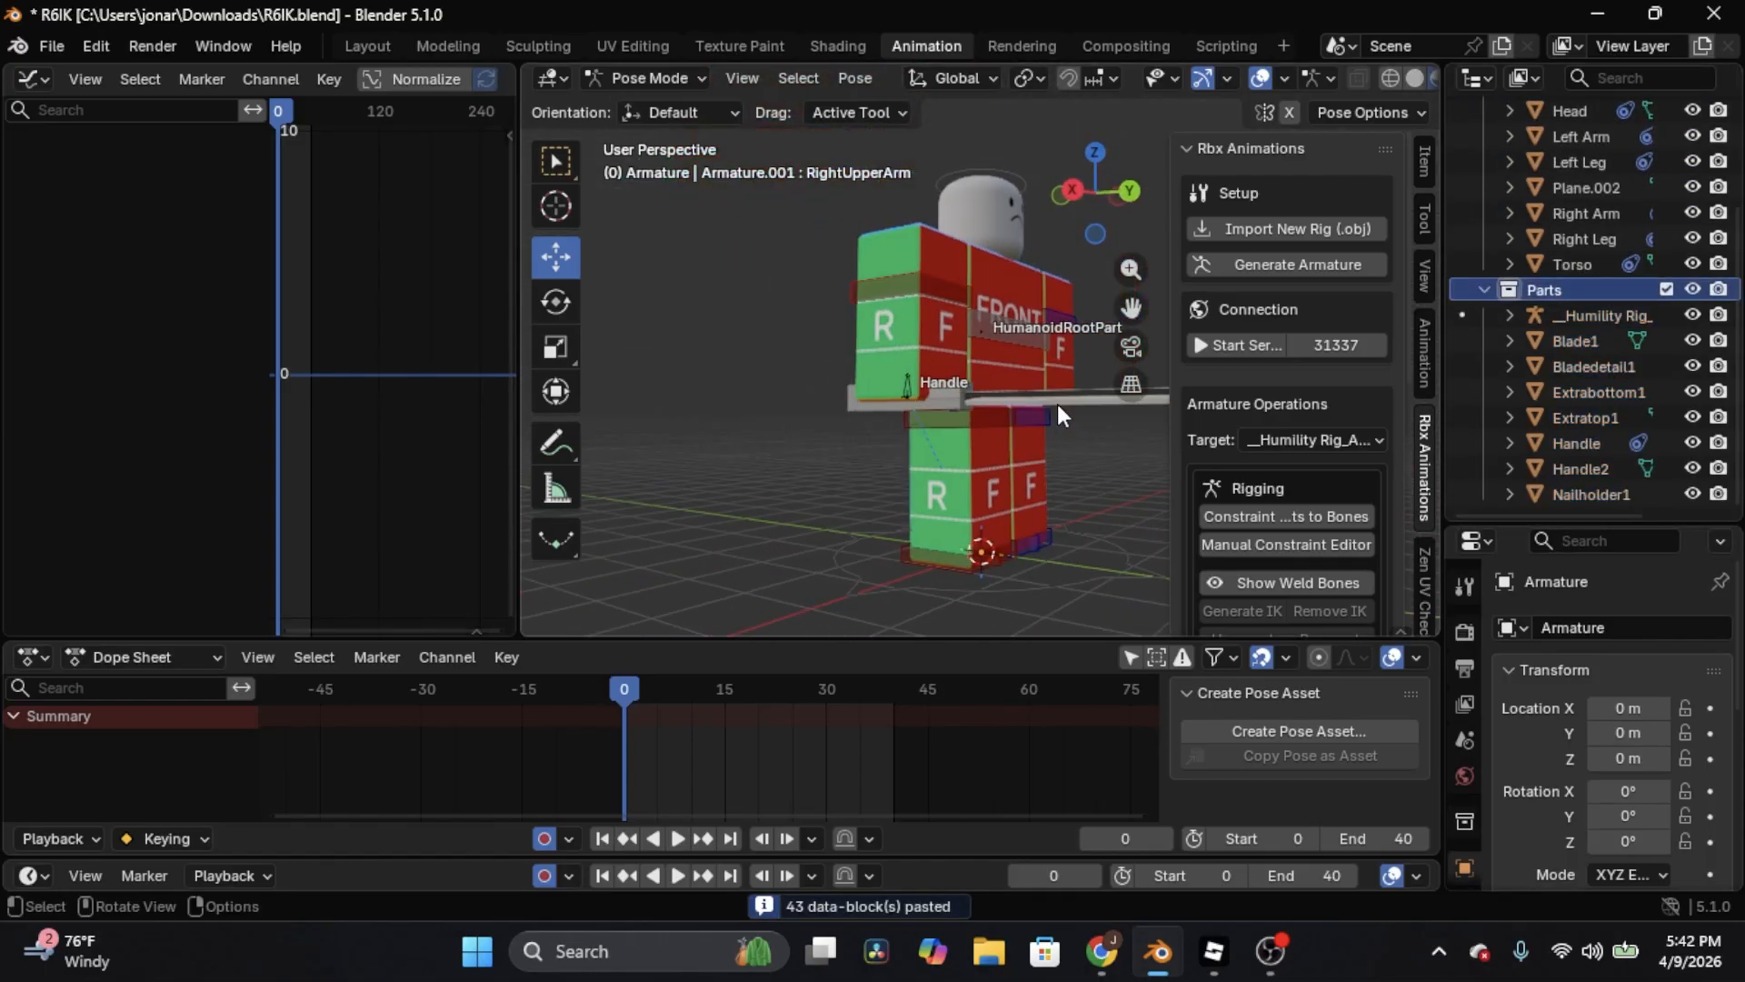
Inspect the pasted Blade1 mesh and Humility armature, and switch the R6 character's Armature from Pose Mode to Object Mode
click(1574, 340)
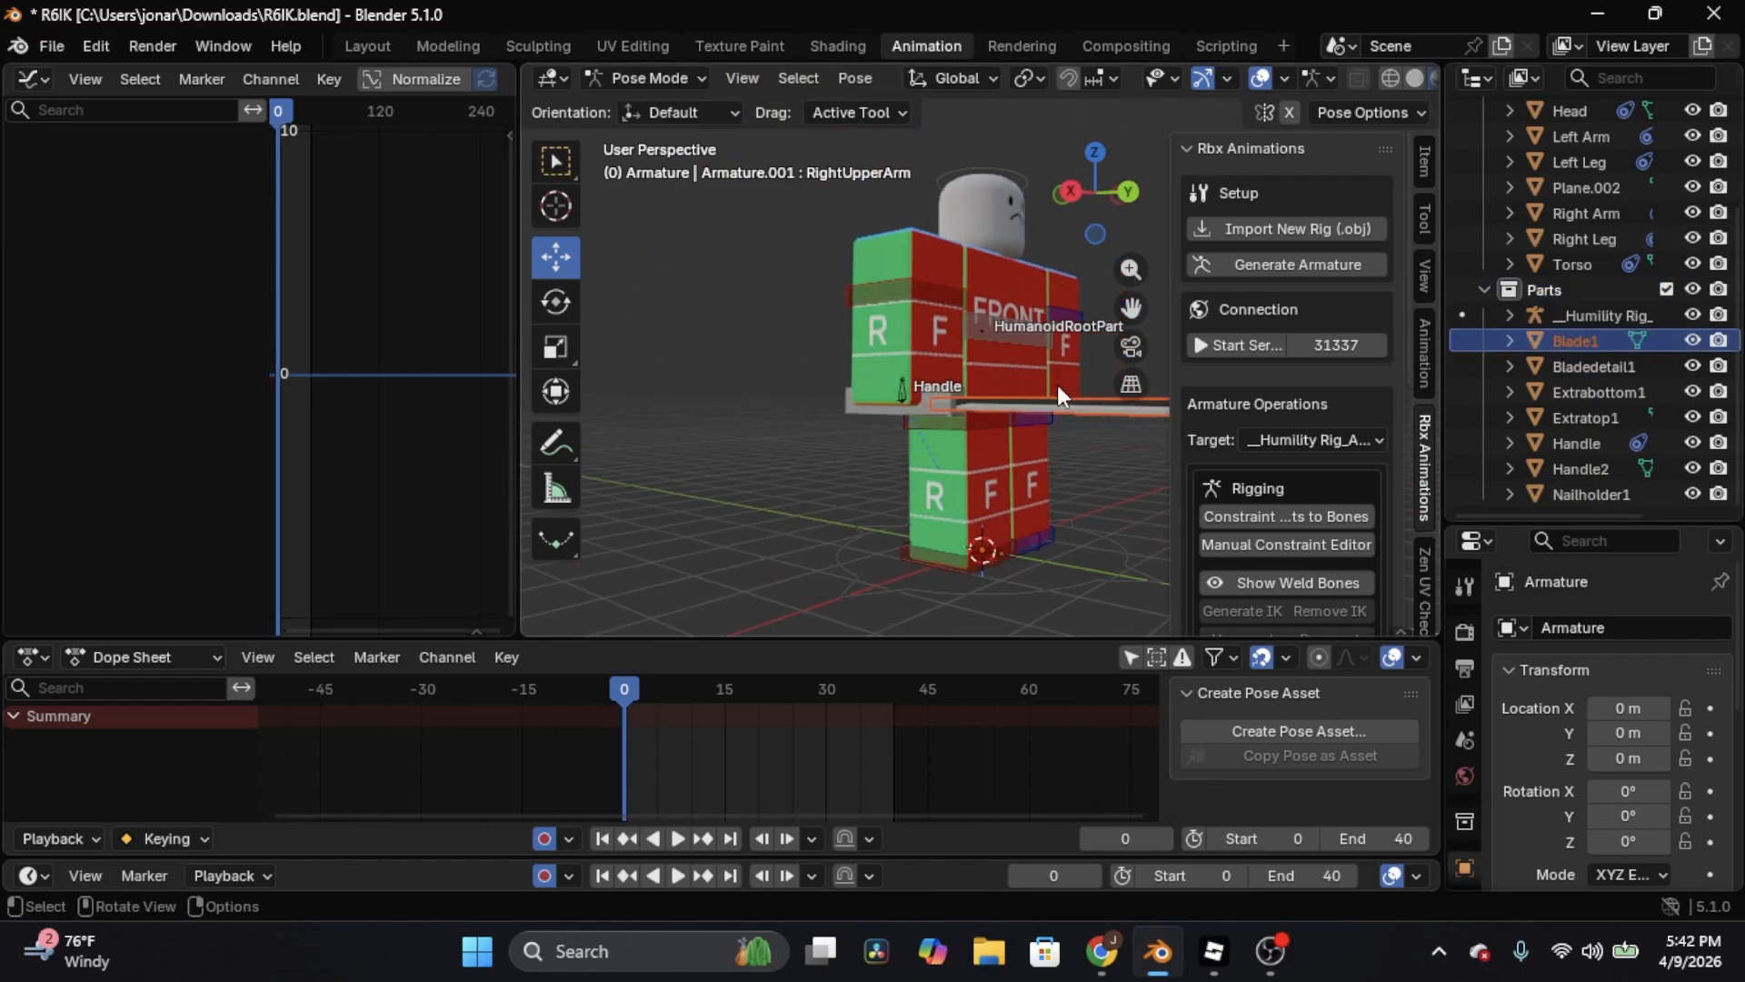
scroll(972, 353, up, 3)
click(1586, 315)
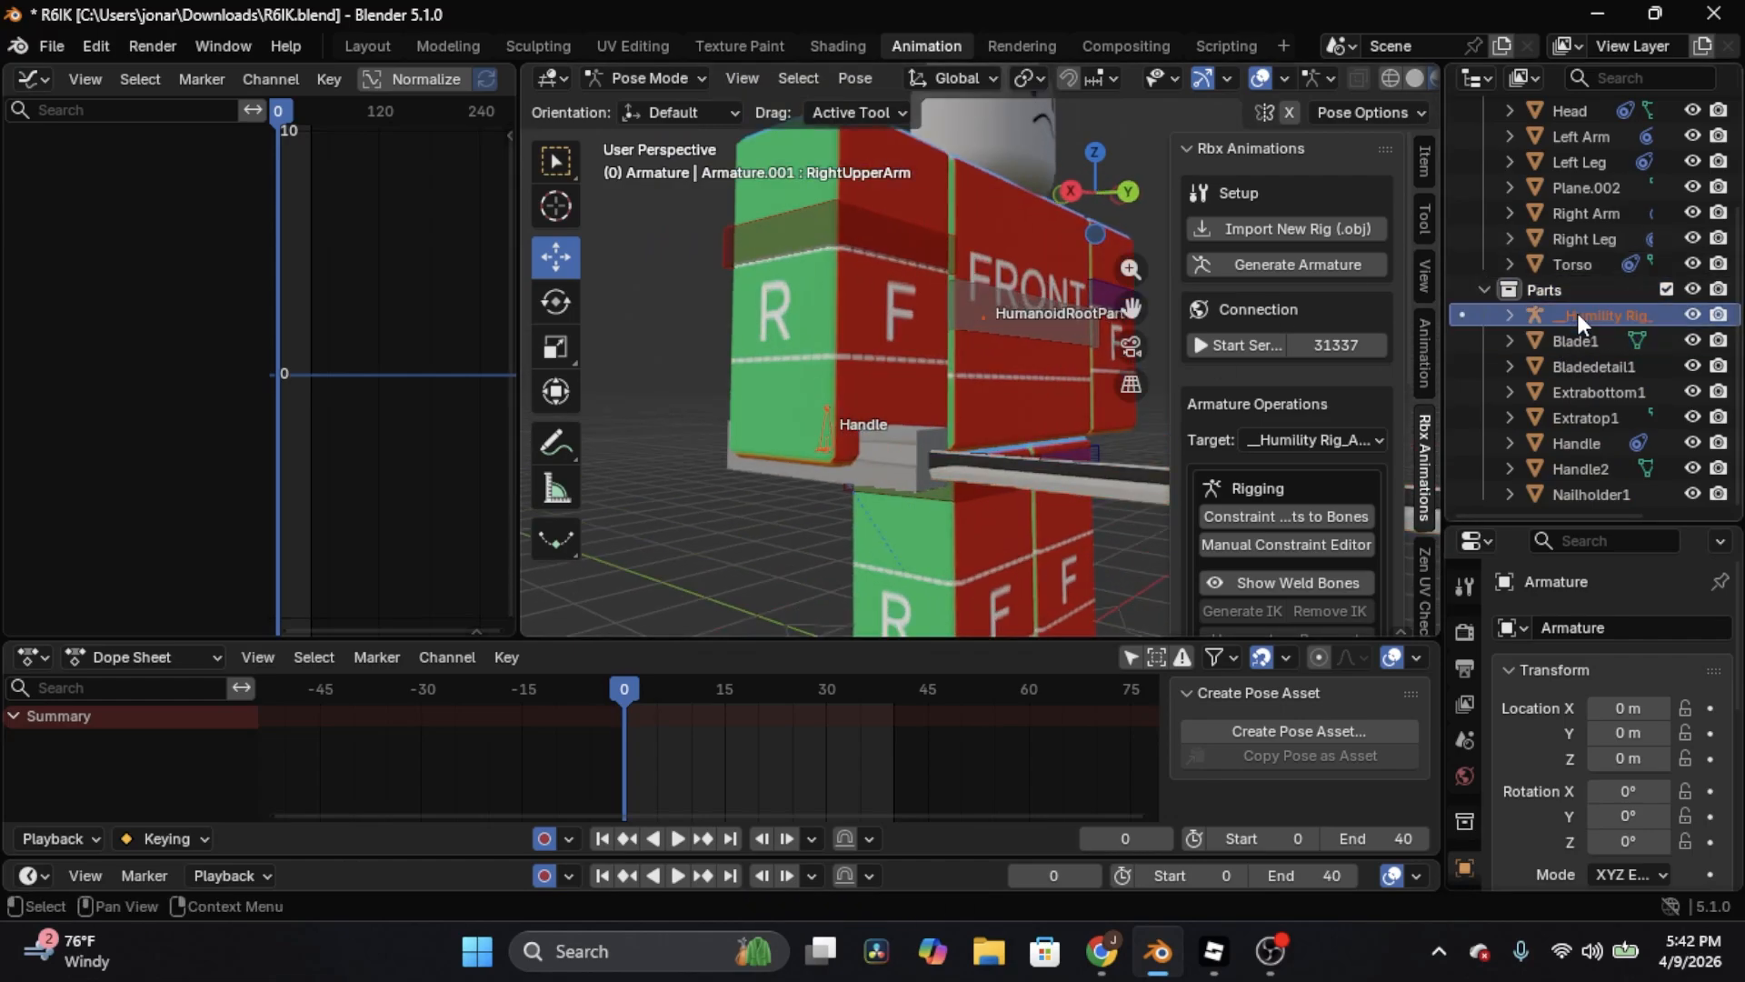
middle_drag(881, 291, 862, 311)
click(651, 82)
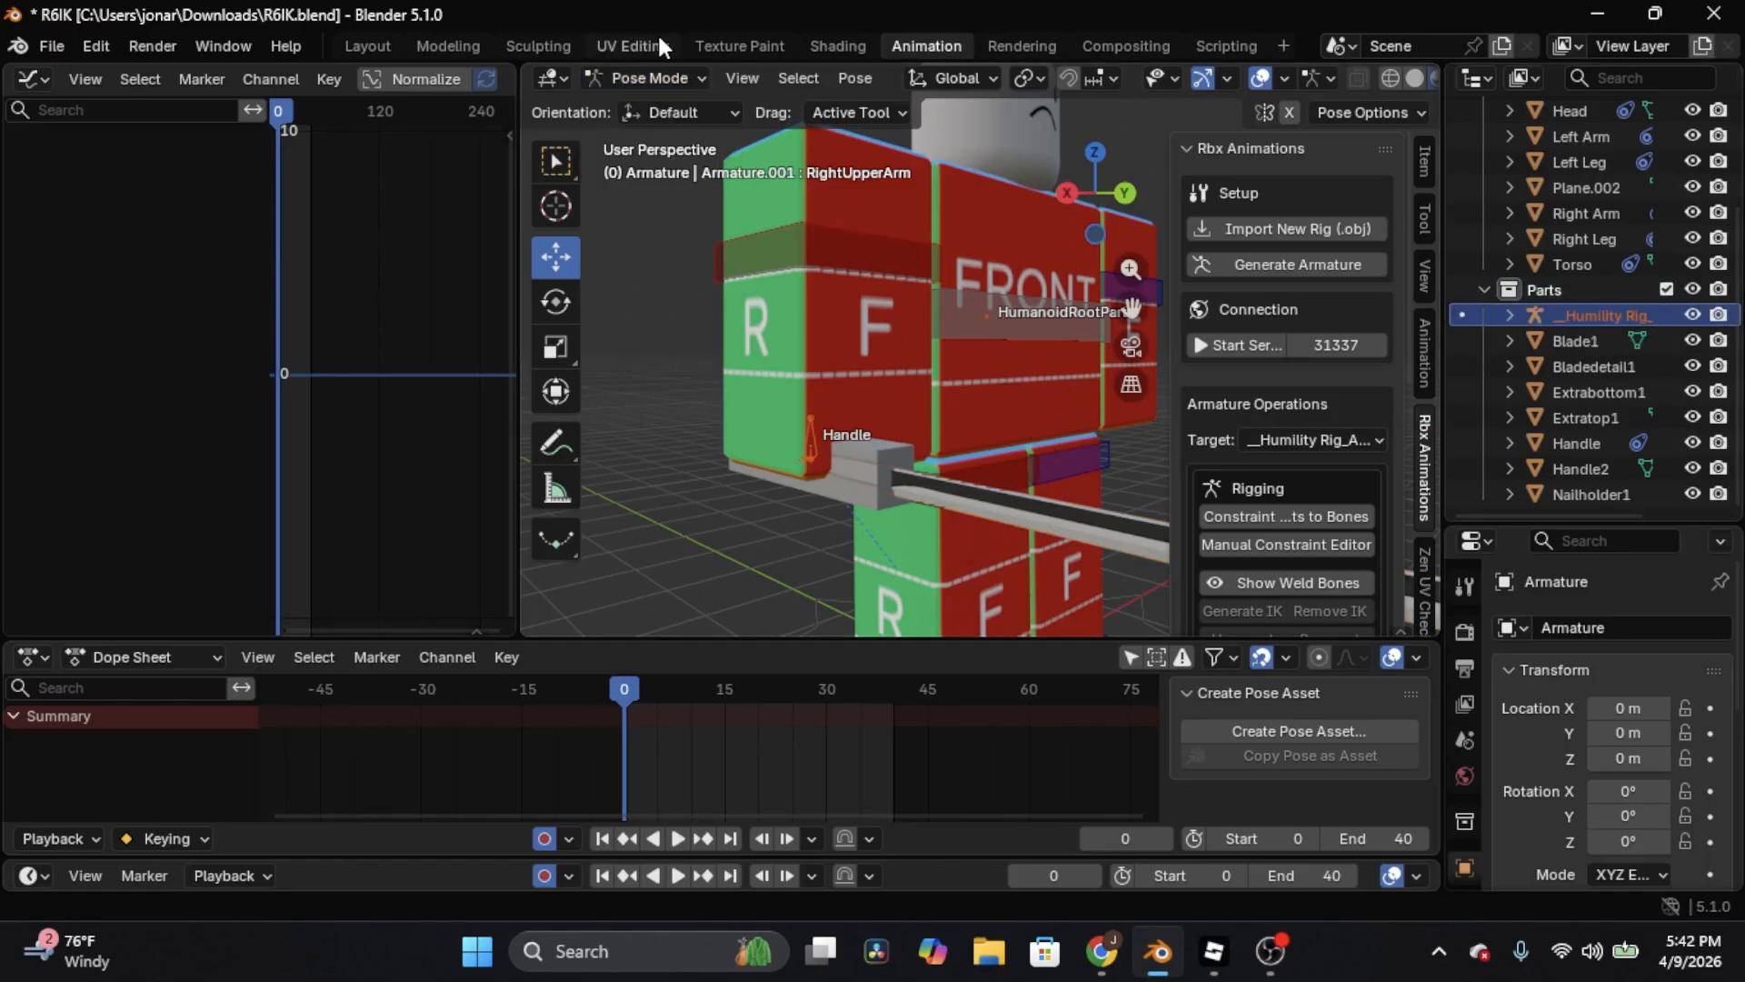
click(651, 78)
click(646, 106)
Select the pasted __Humility Rig_Armature and put it in Pose Mode
click(1584, 239)
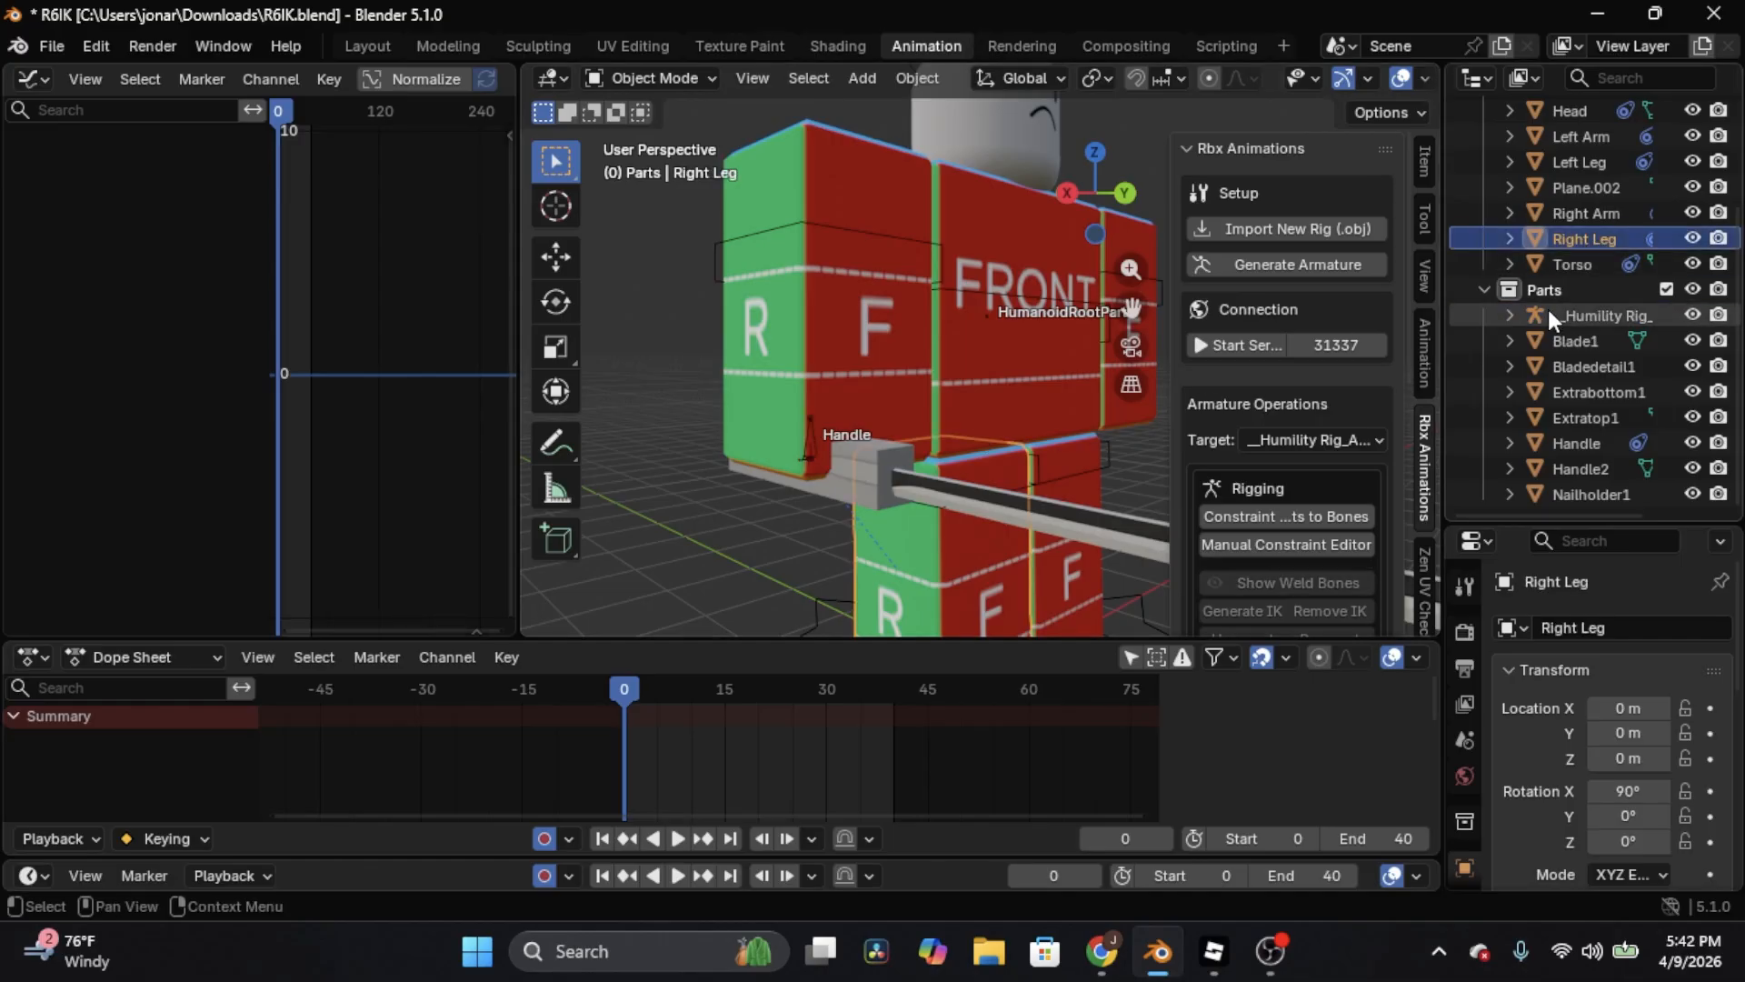
click(1547, 314)
click(614, 82)
click(656, 164)
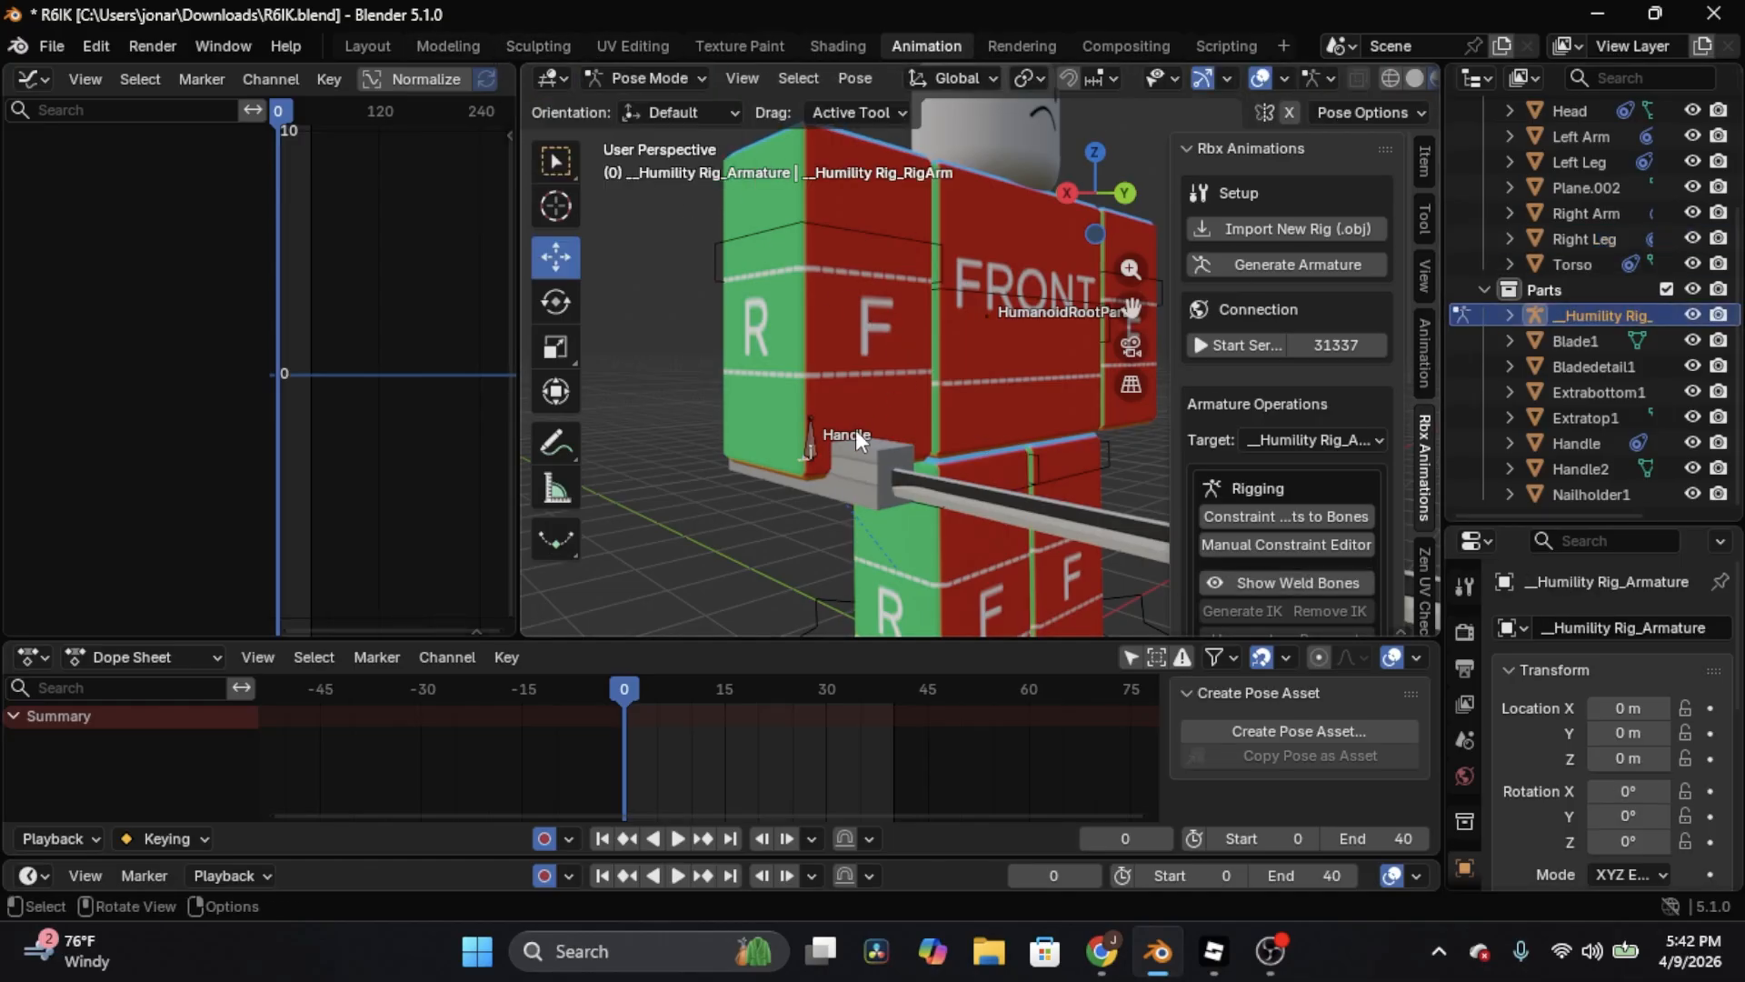
Try rotating the Handle bone to test the sword's movement, undo the rotations, and return the armature to Object Mode
click(812, 443)
key(r)
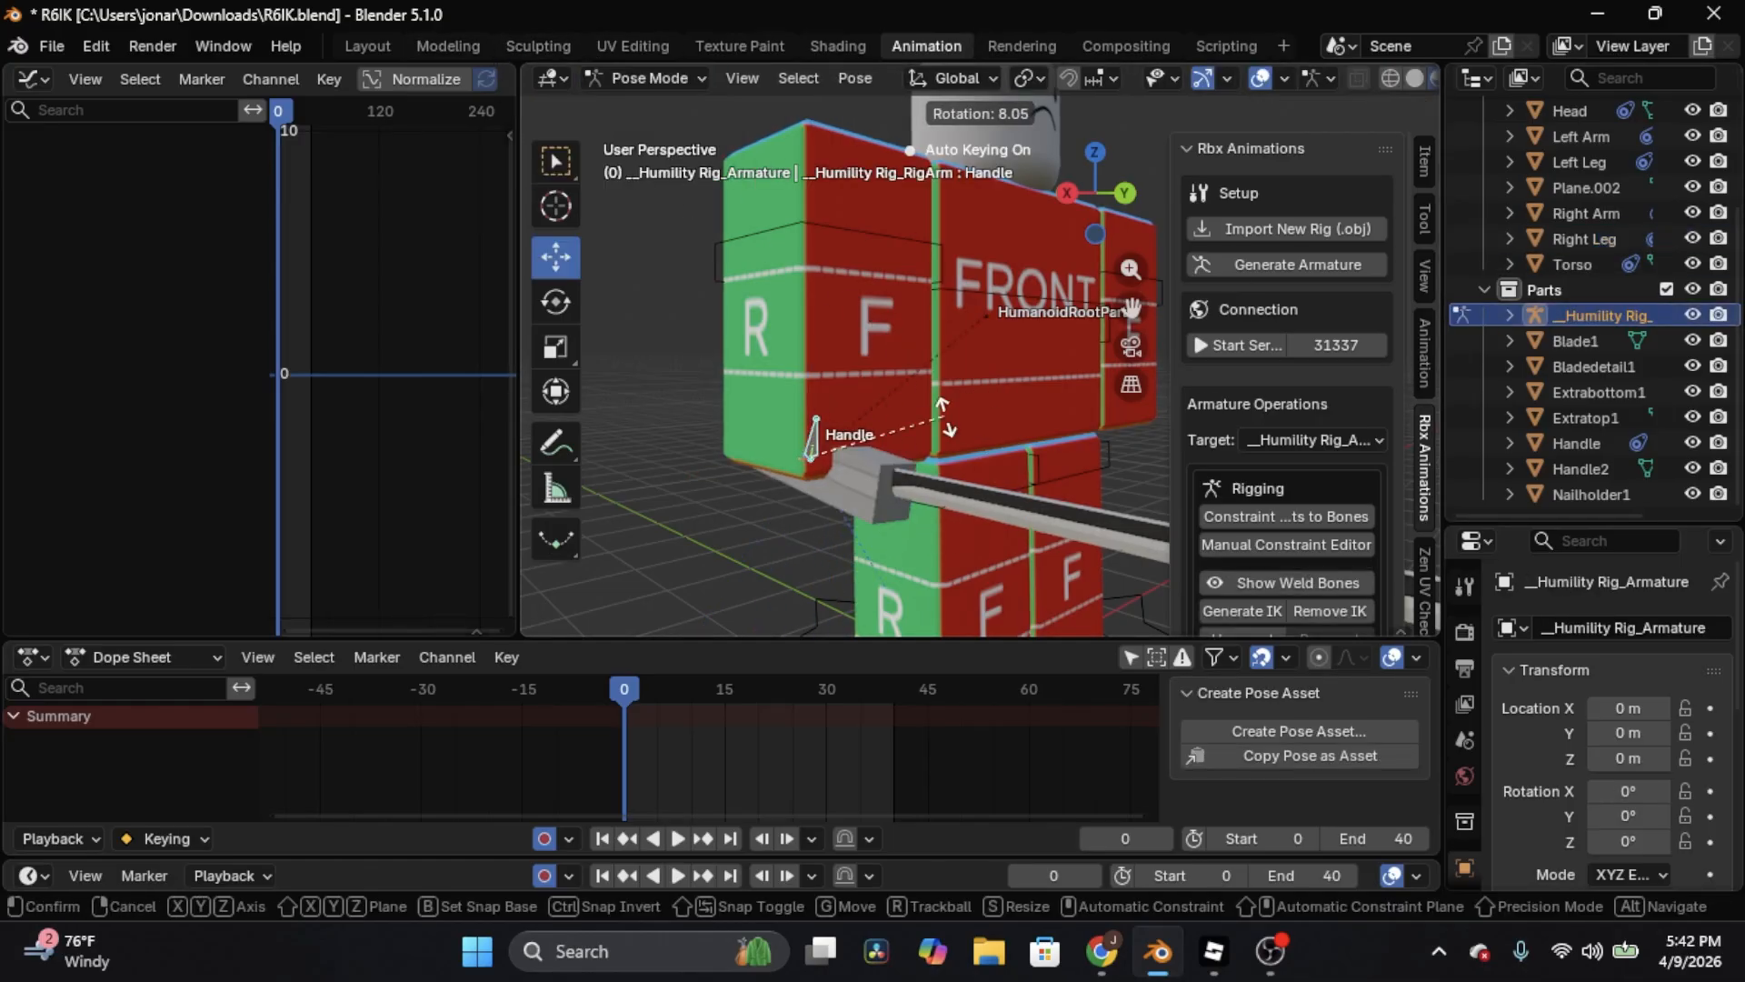
click(943, 416)
middle_drag(942, 417, 1151, 238)
key(r)
click(1009, 479)
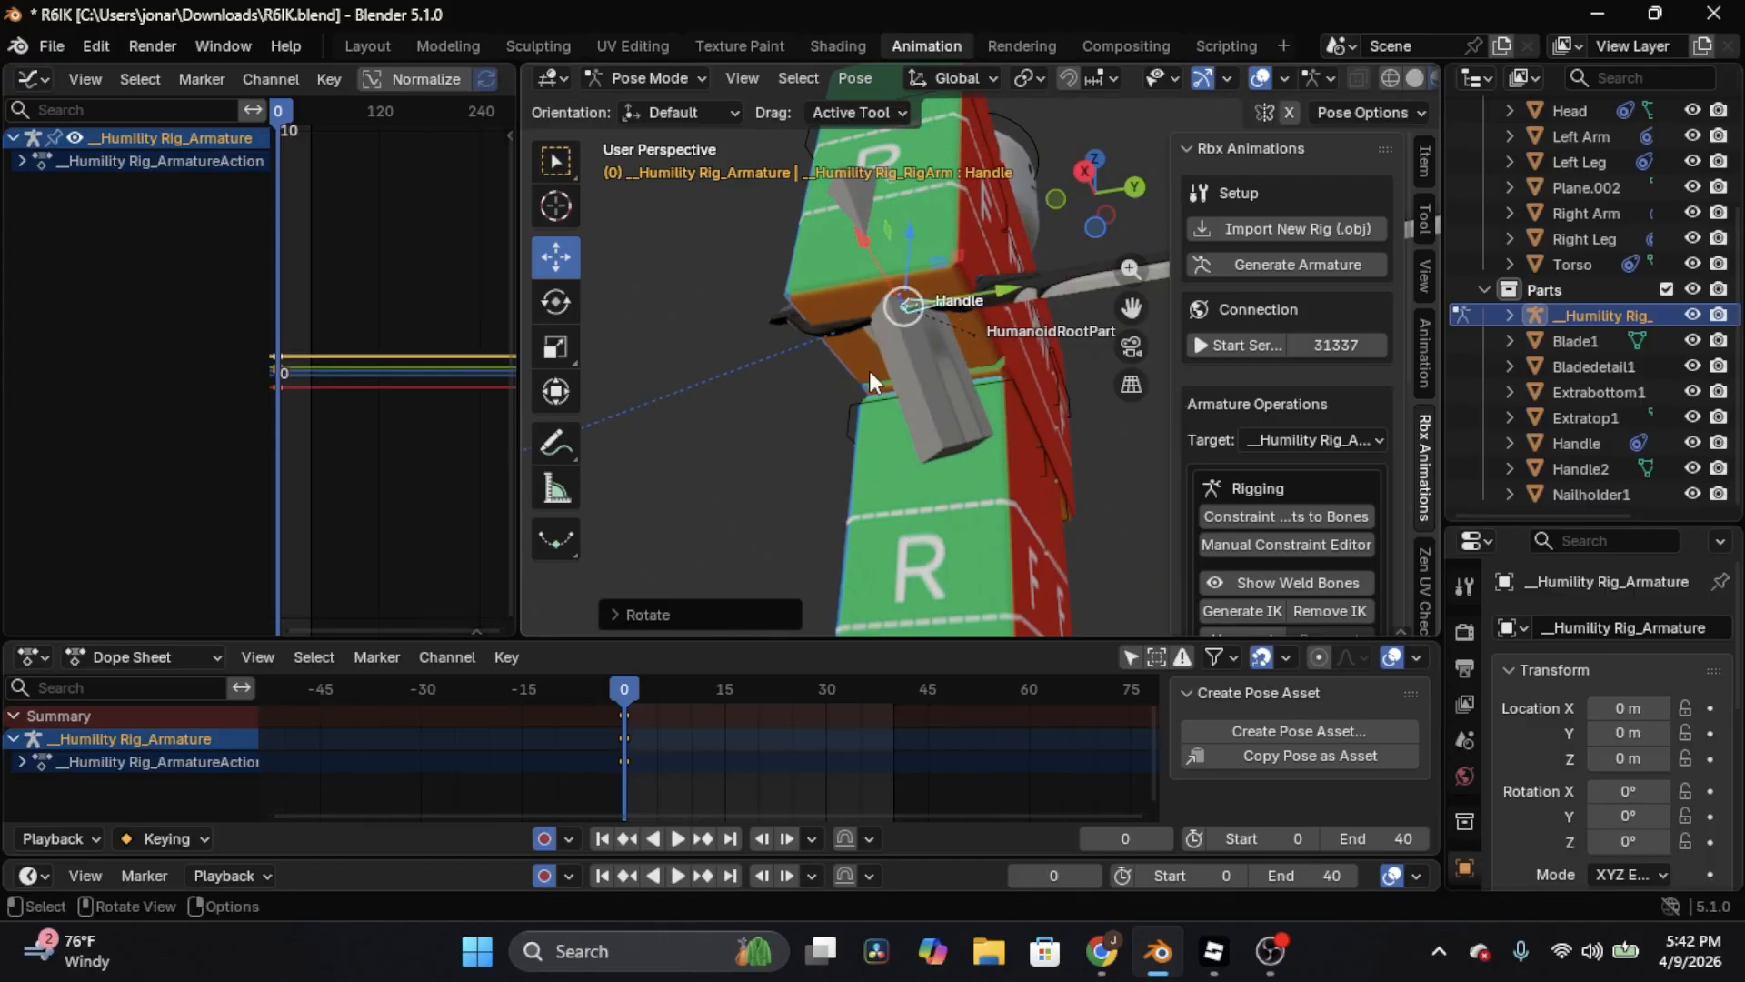
middle_drag(869, 367, 1074, 453)
middle_drag(981, 335, 733, 395)
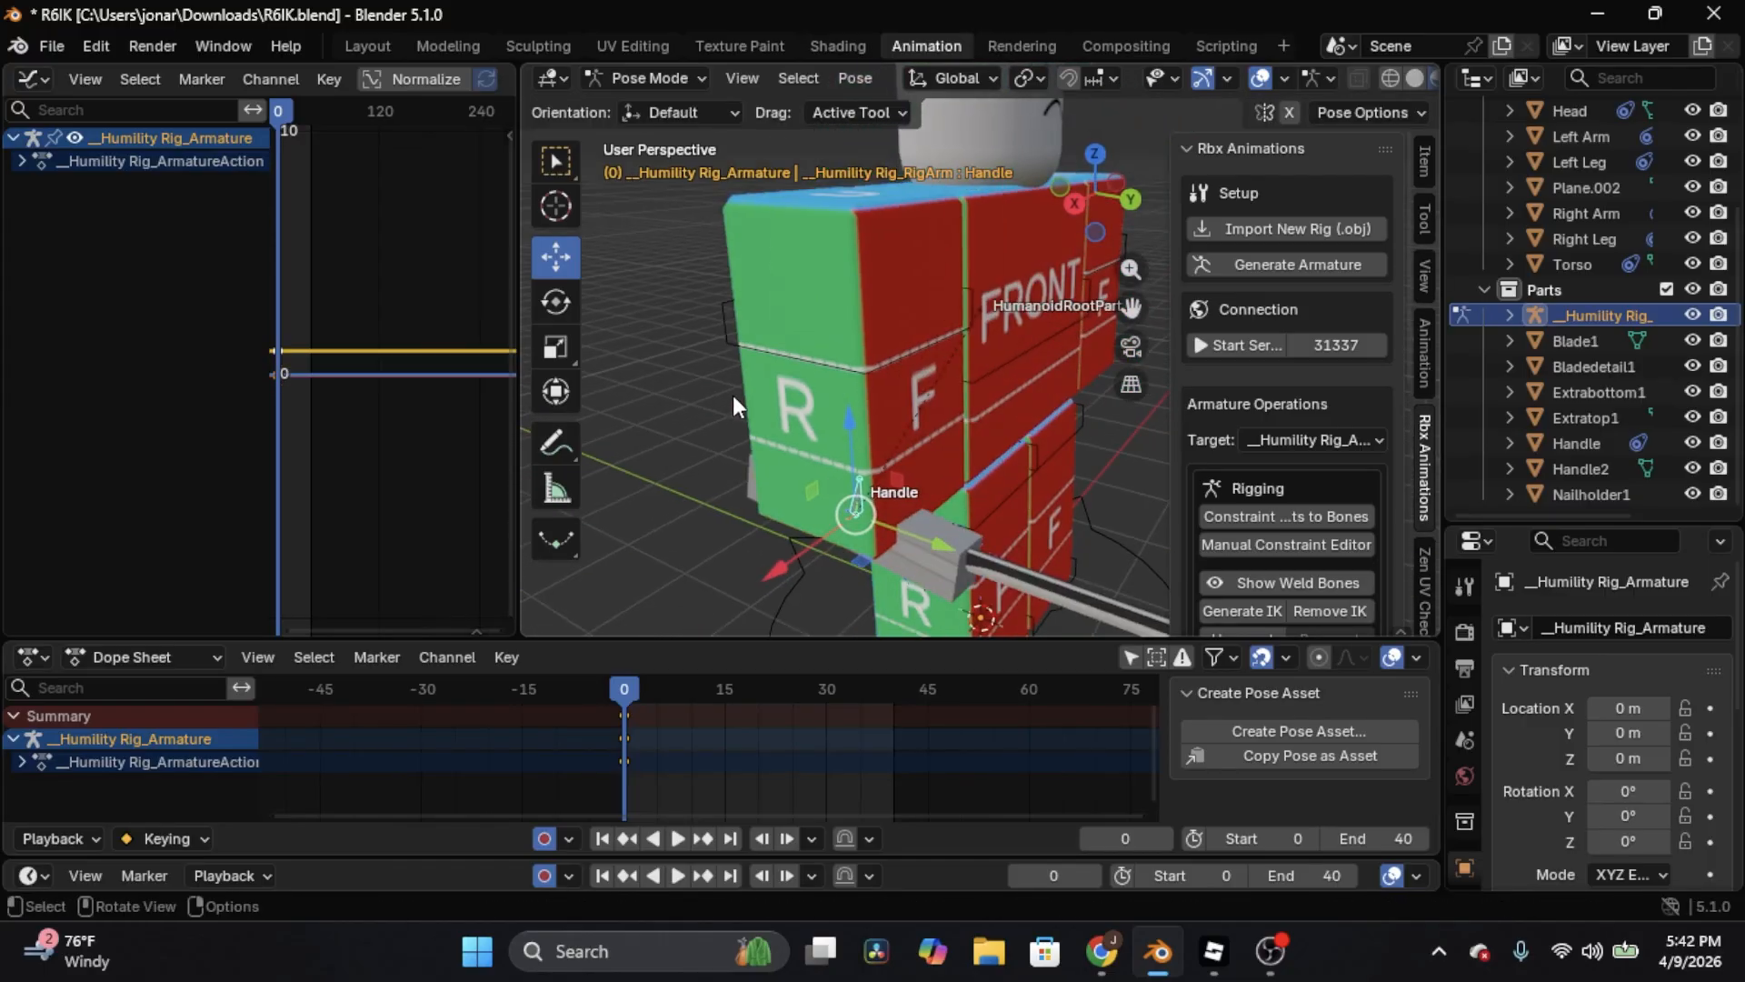
middle_drag(798, 221, 917, 341)
key(ctrl+z)
click(629, 78)
click(636, 102)
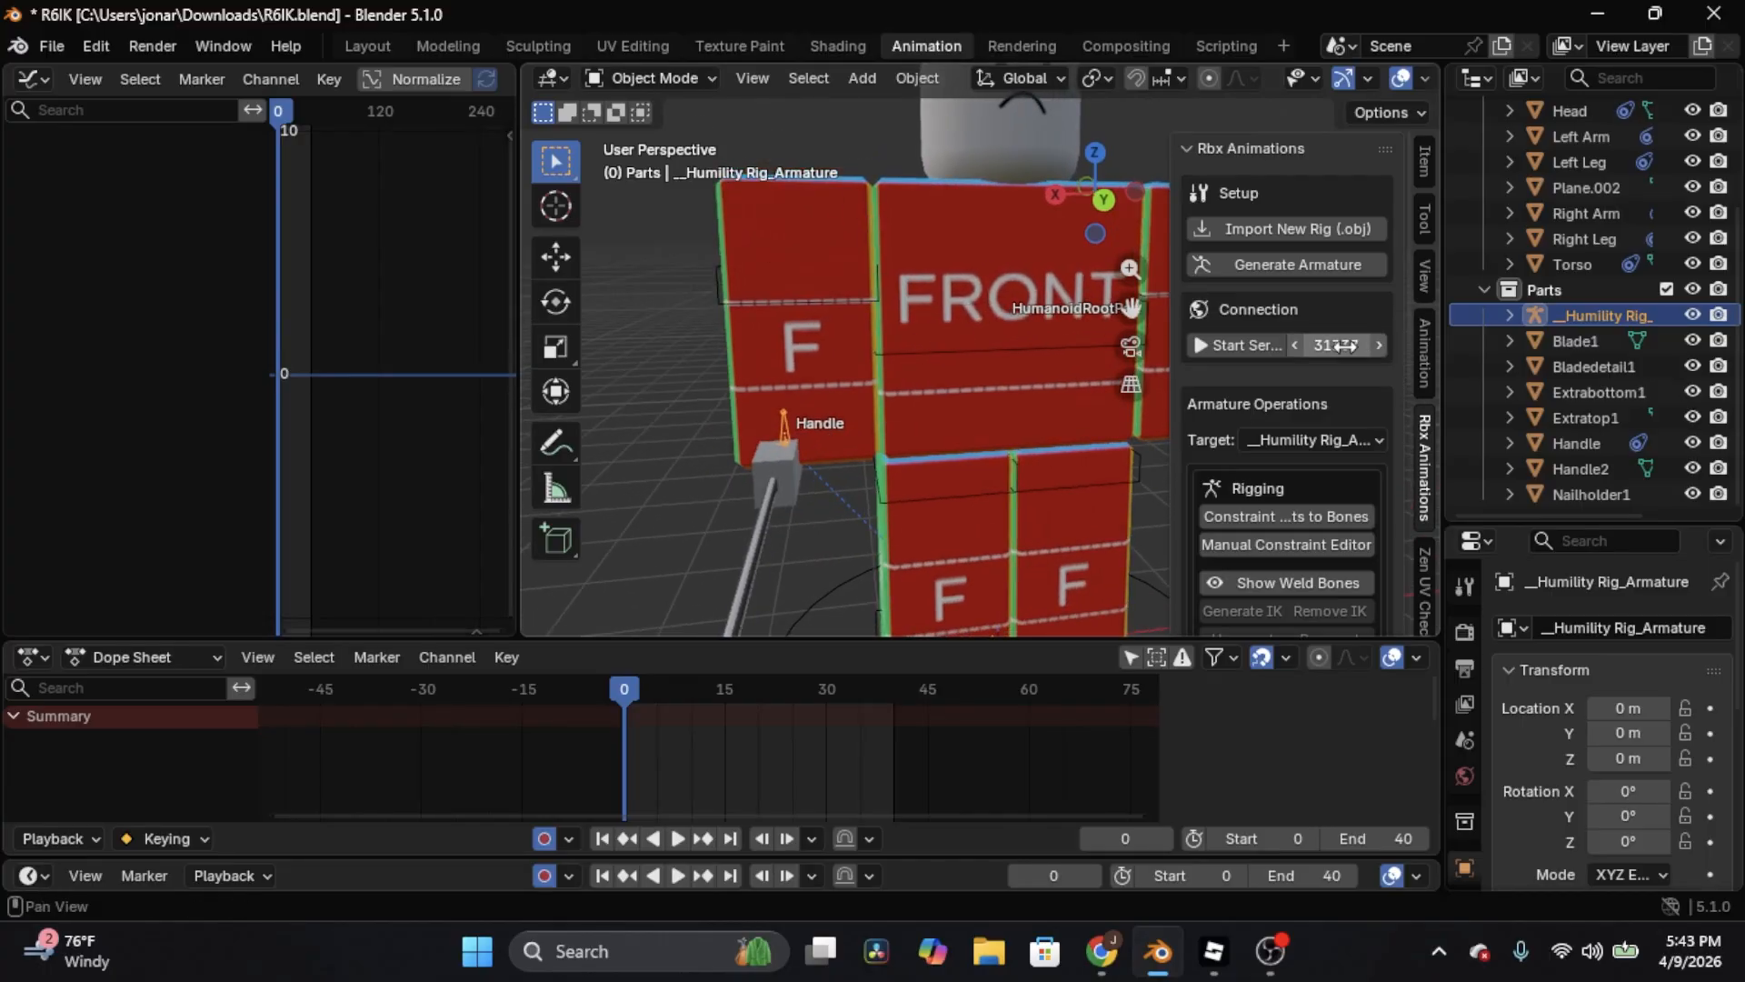
Duplicate the __Humility Rig_Armature inside the Parts collection and select the original armature
click(625, 72)
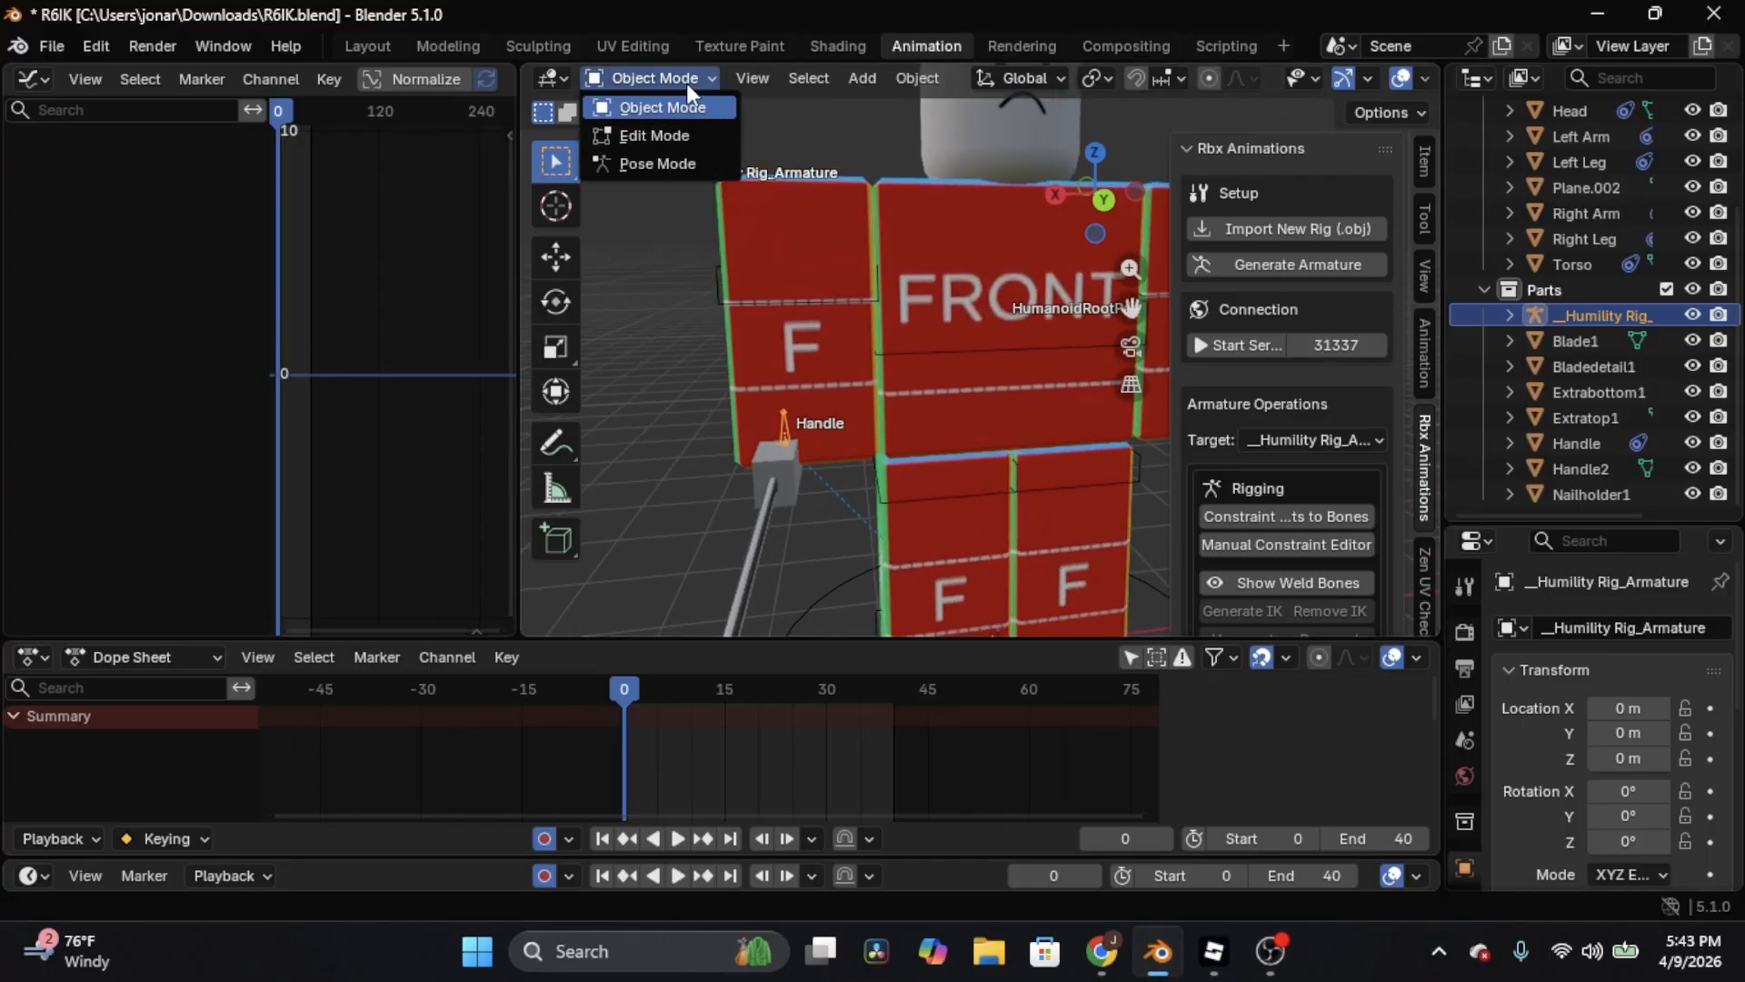
key(ctrl+c)
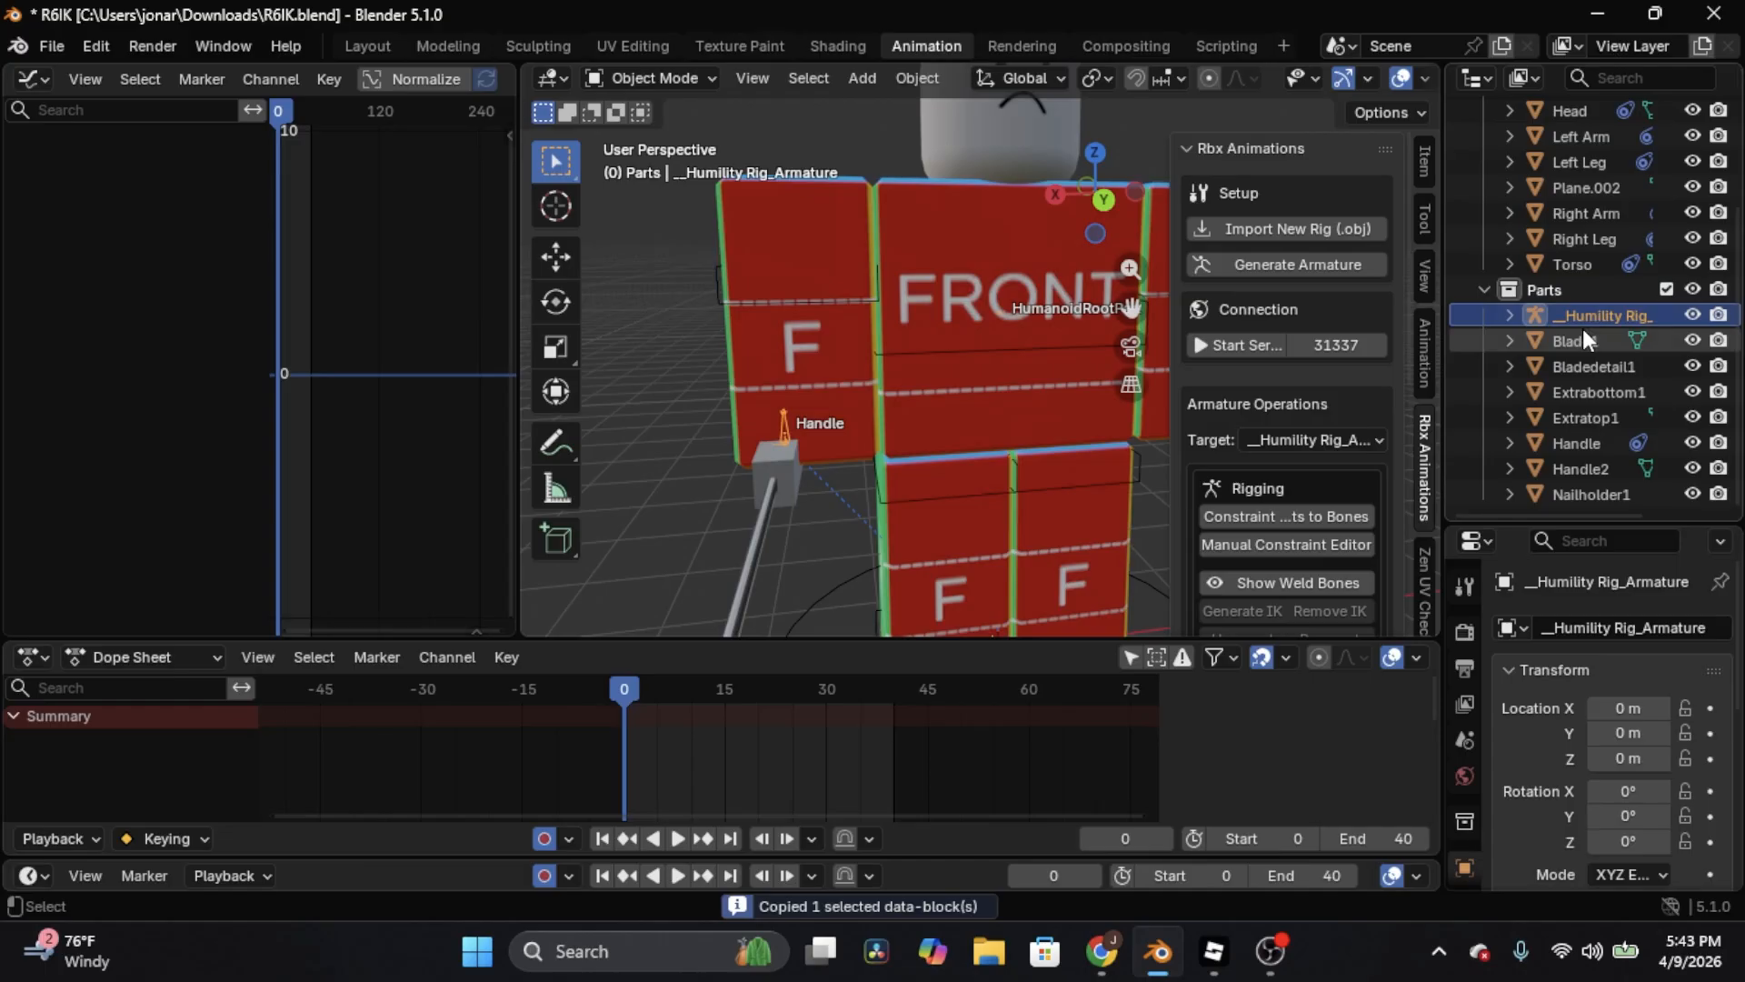
key(ctrl+v)
click(1604, 341)
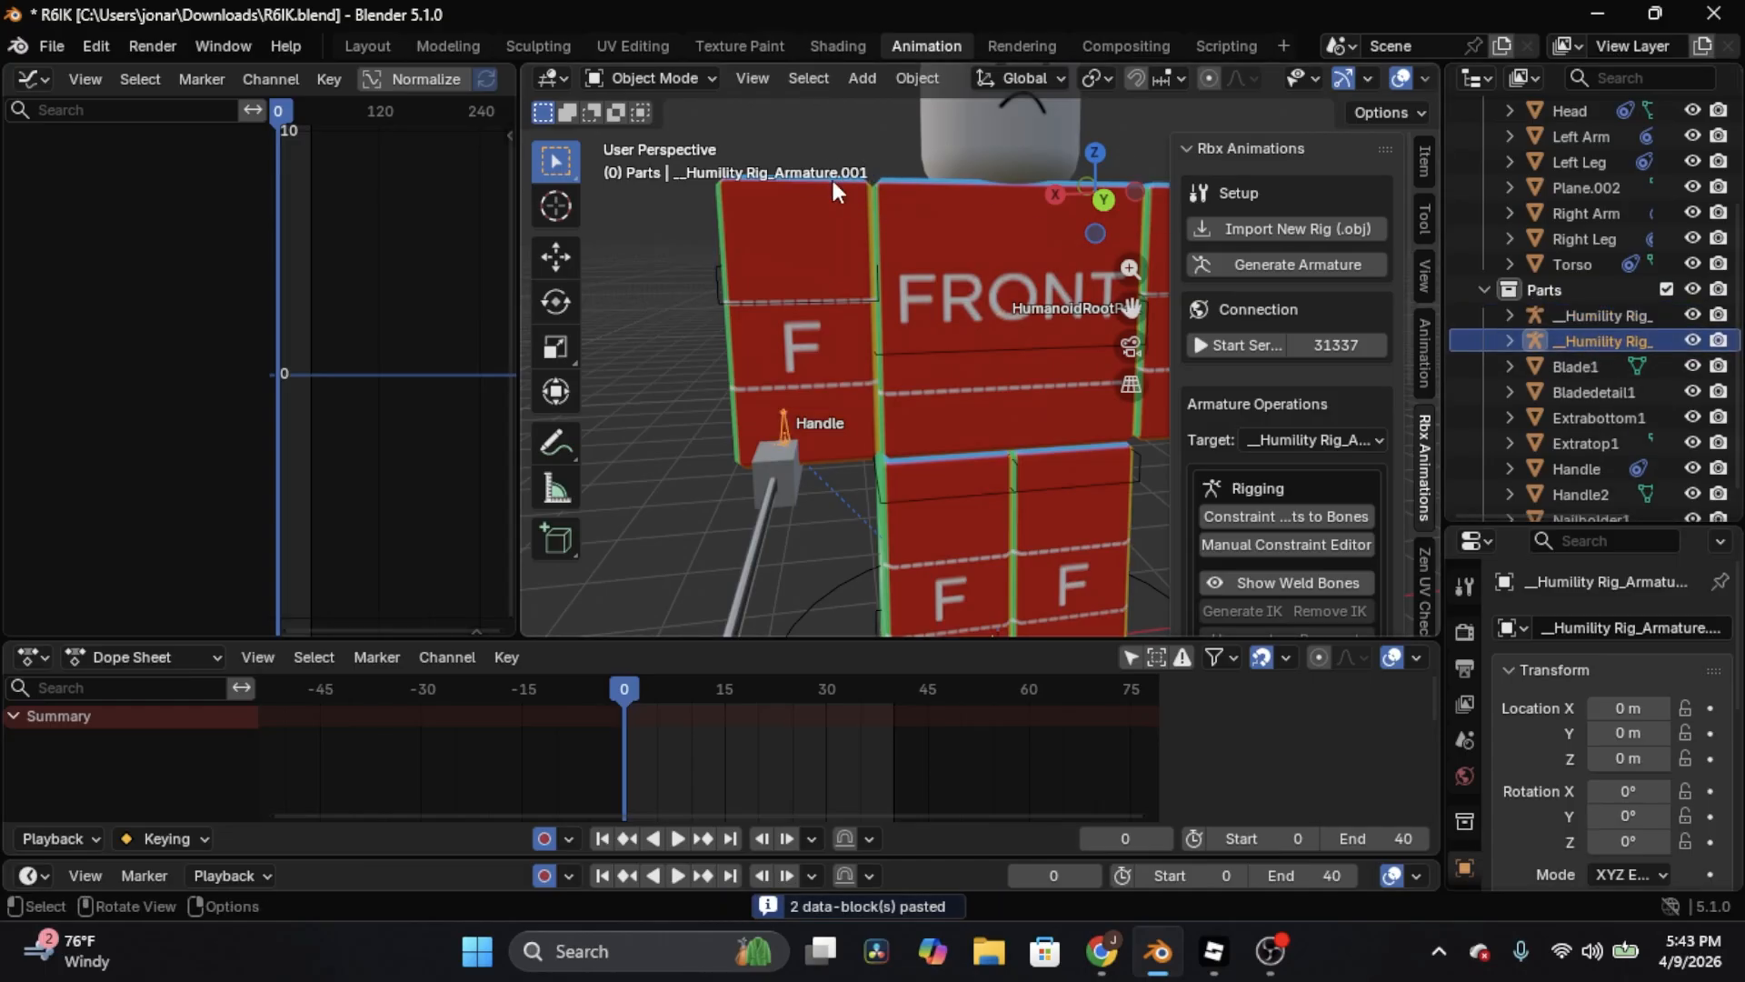
click(1605, 315)
Unhide the __Rig armature and join one copy of the __Humility Rig_Armature into it
scroll(1603, 311, up, 5)
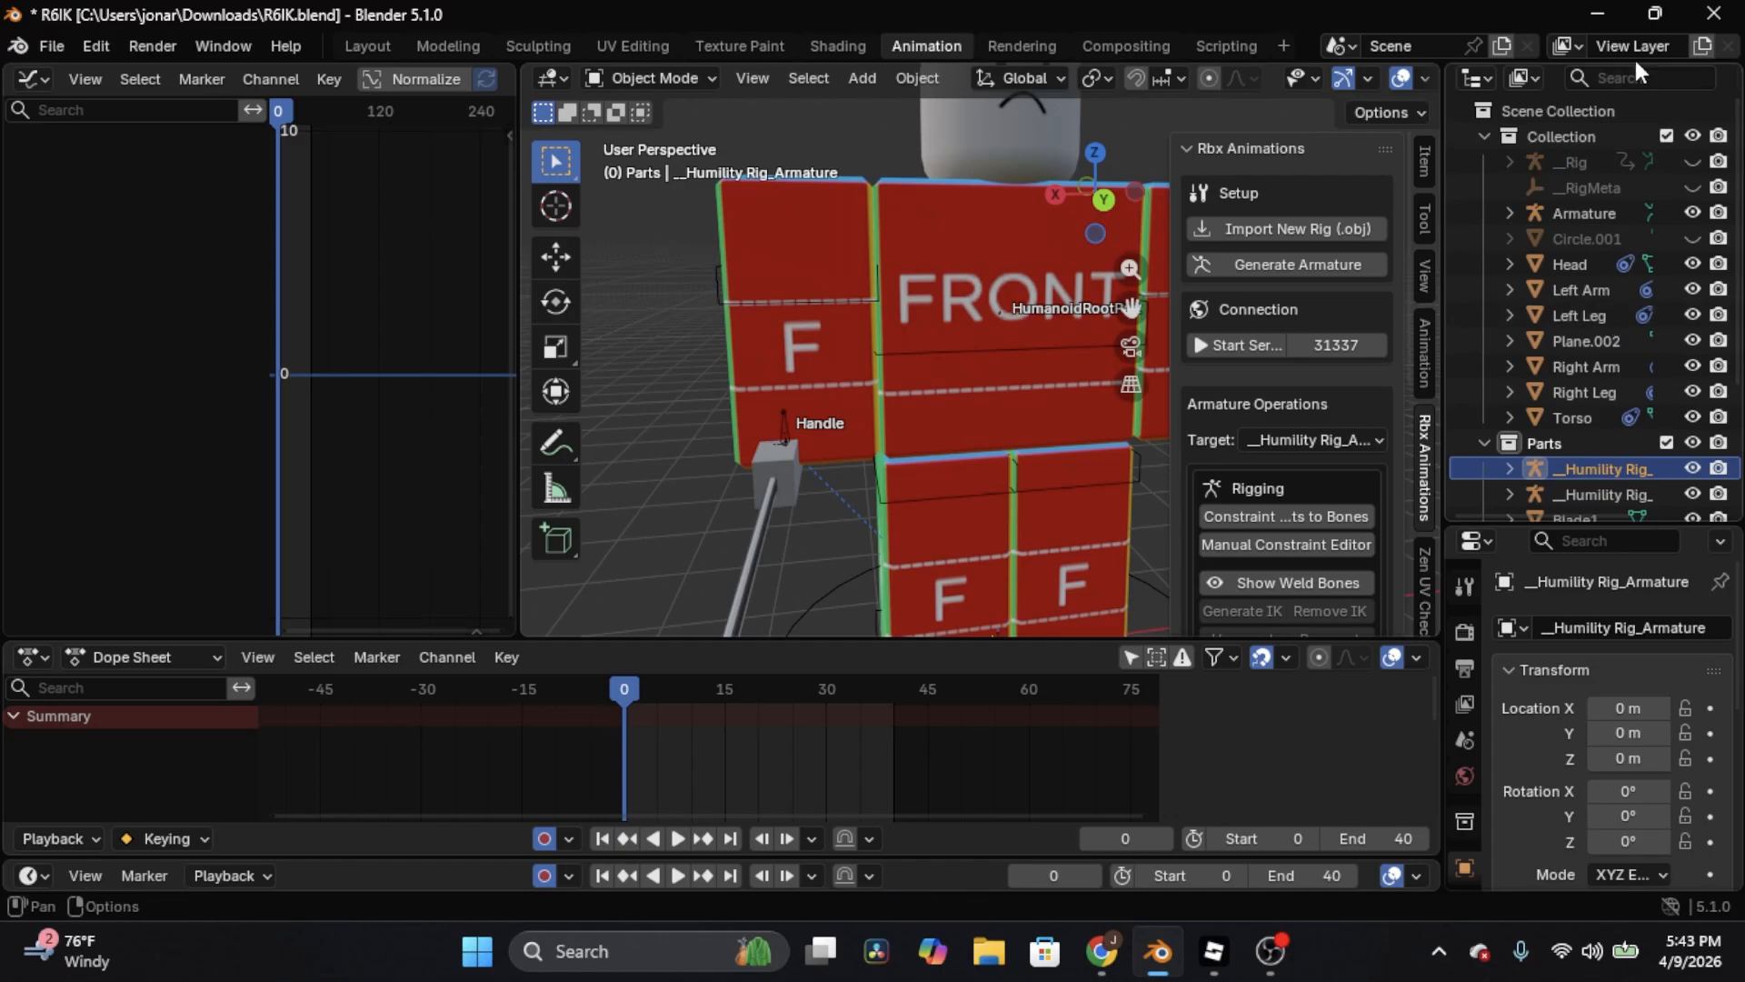
click(1690, 161)
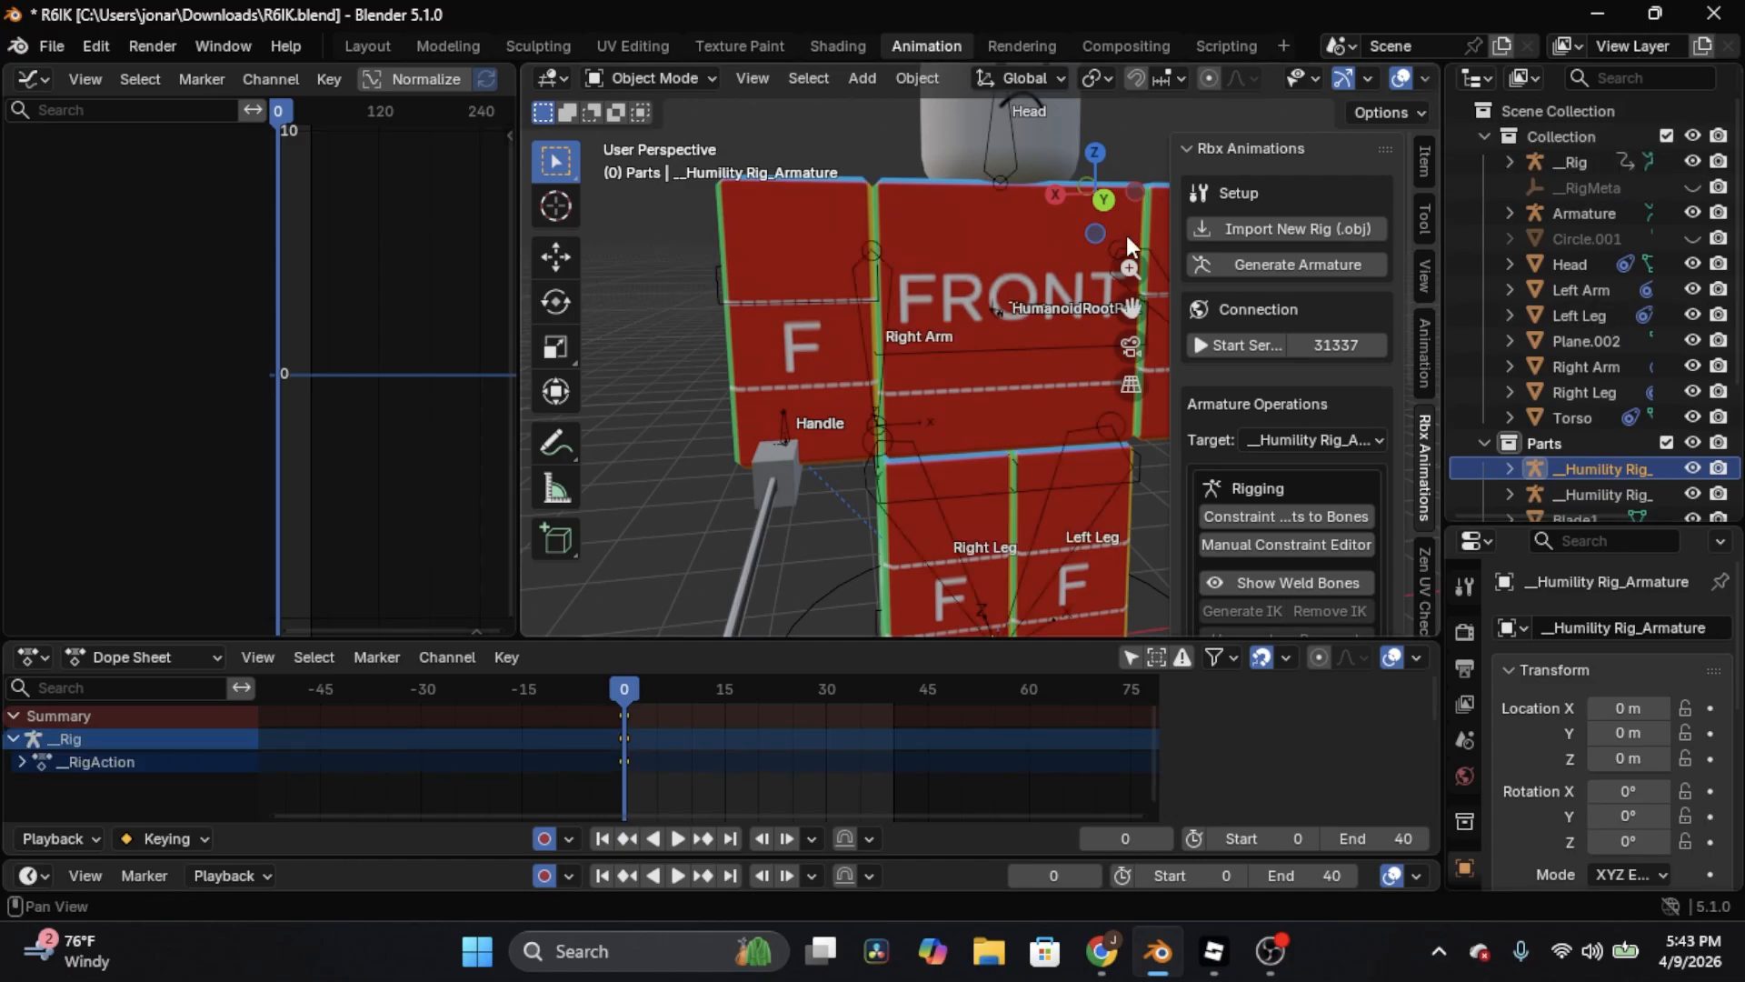
middle_drag(1126, 236, 982, 222)
click(1572, 161)
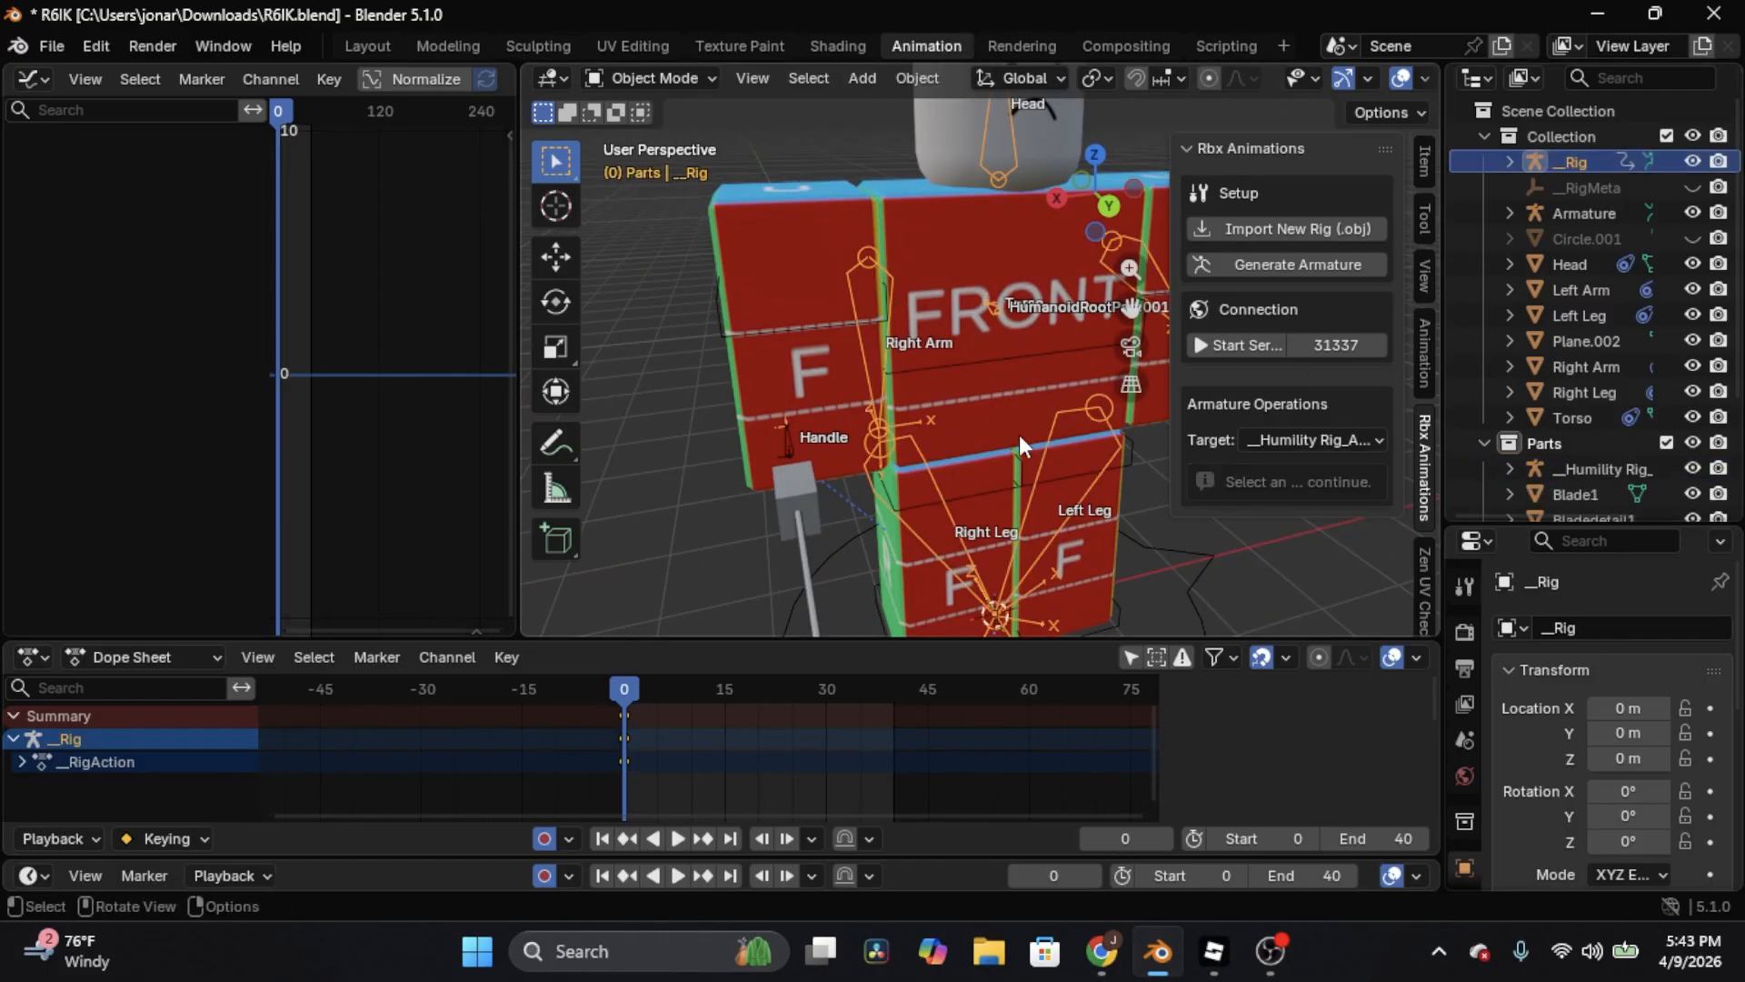
Join the remaining __Humility Rig_Armature into the R6 character's Armature
click(1541, 467)
ctrl+click(1585, 213)
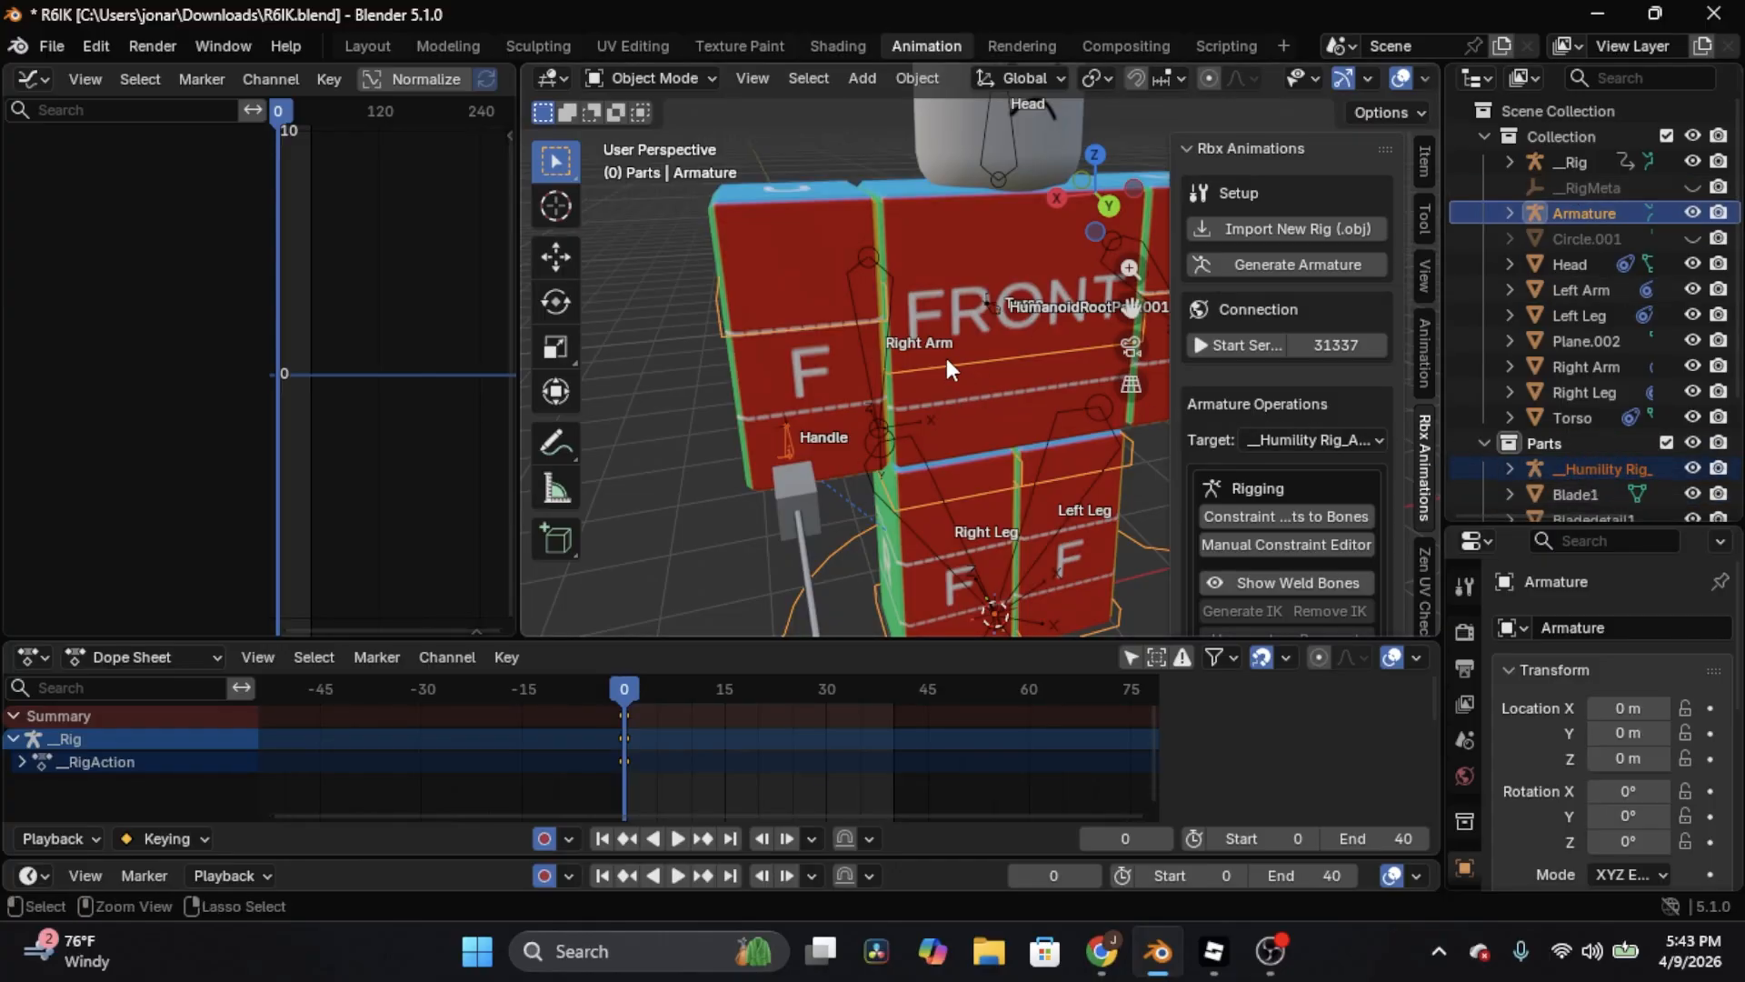
key(ctrl+j)
middle_drag(941, 302, 991, 300)
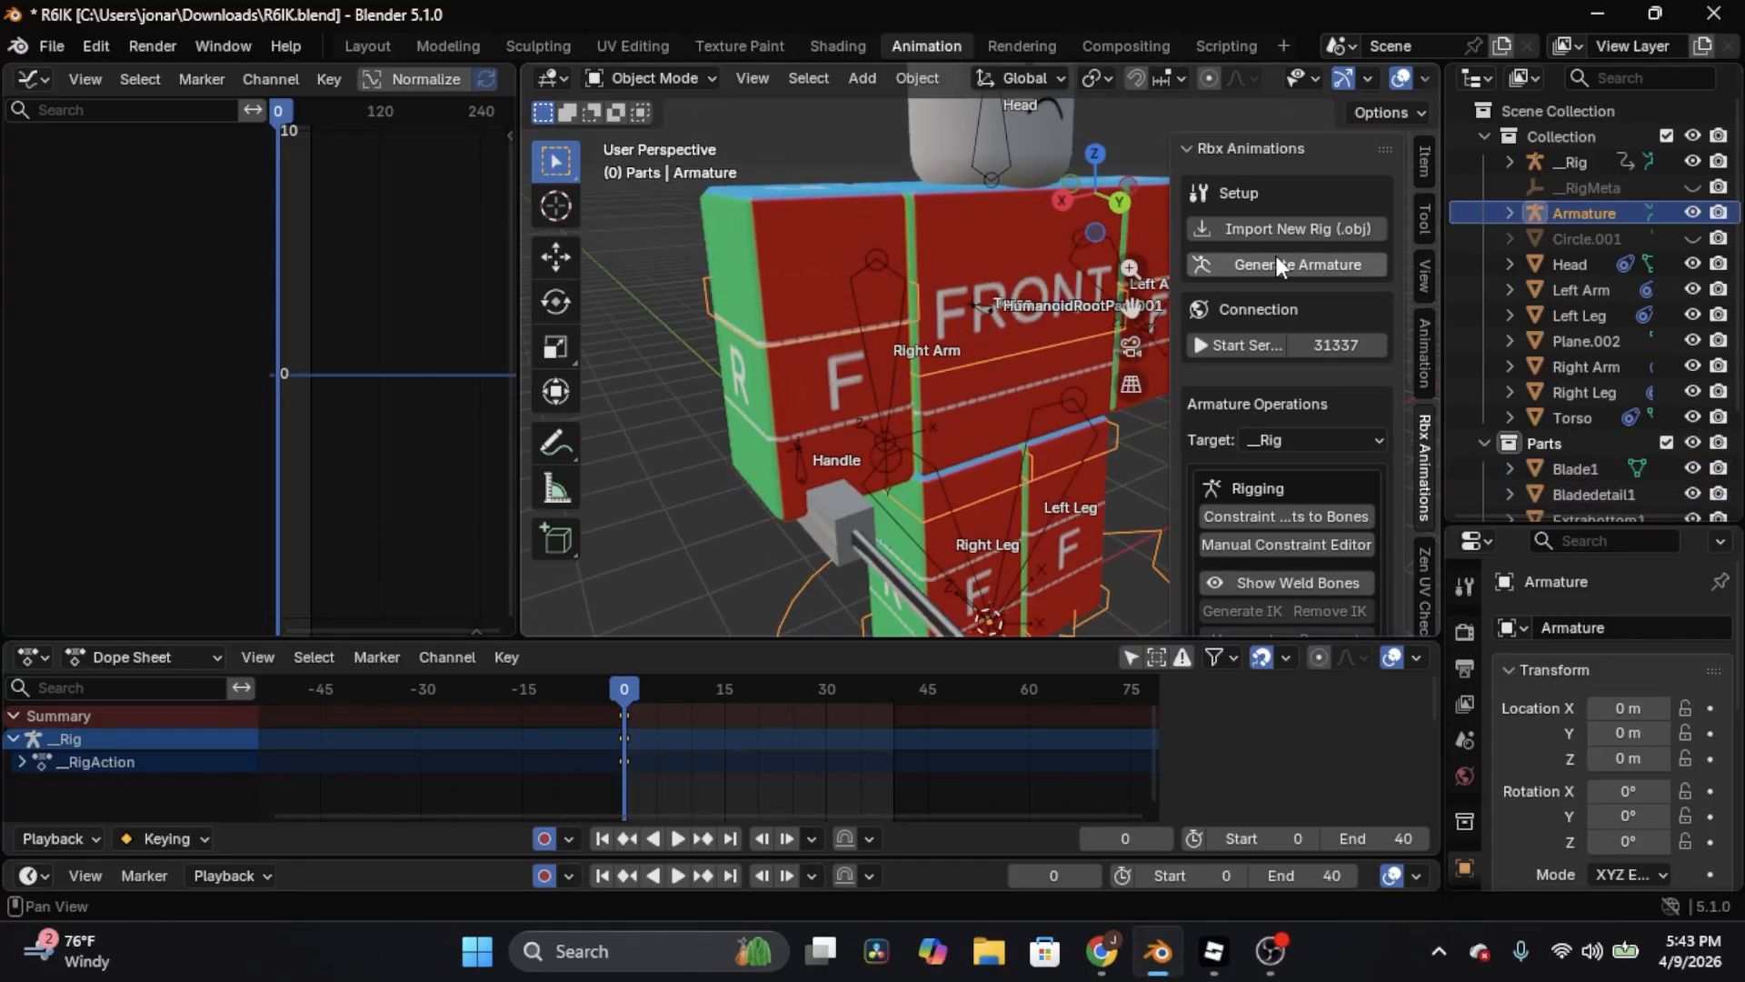
click(1554, 161)
click(1579, 218)
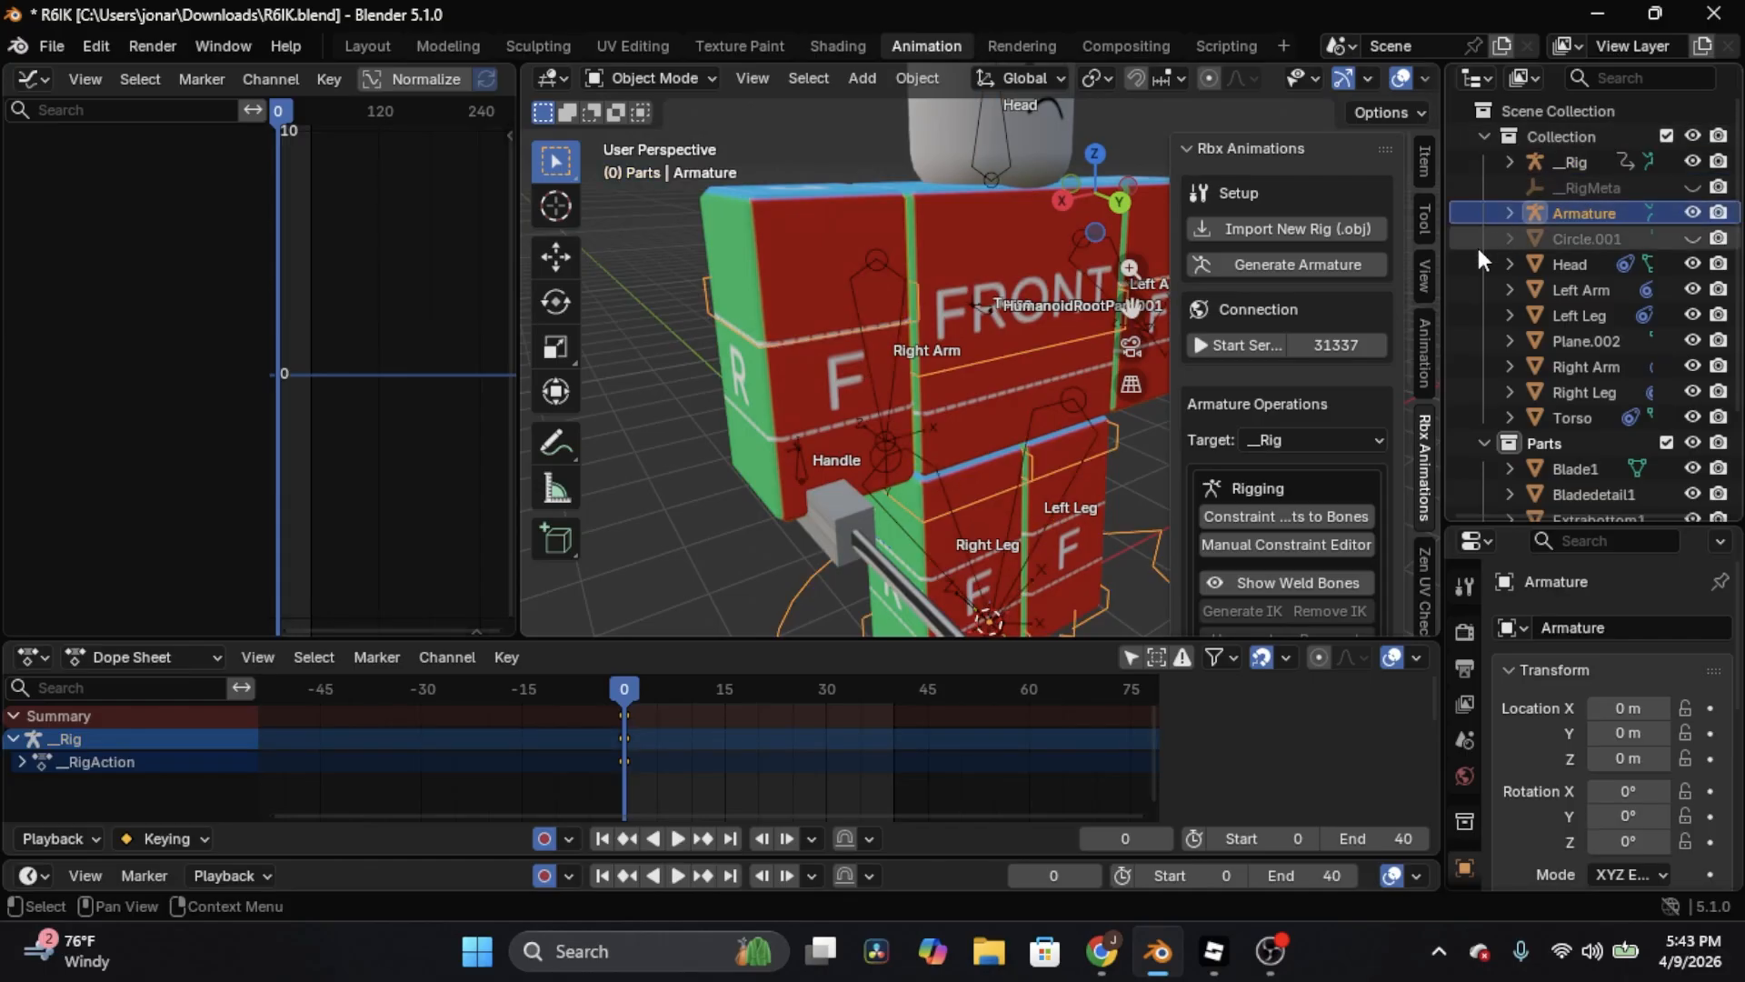
Hide the Armature object and put __Rig in Edit Mode
click(1576, 163)
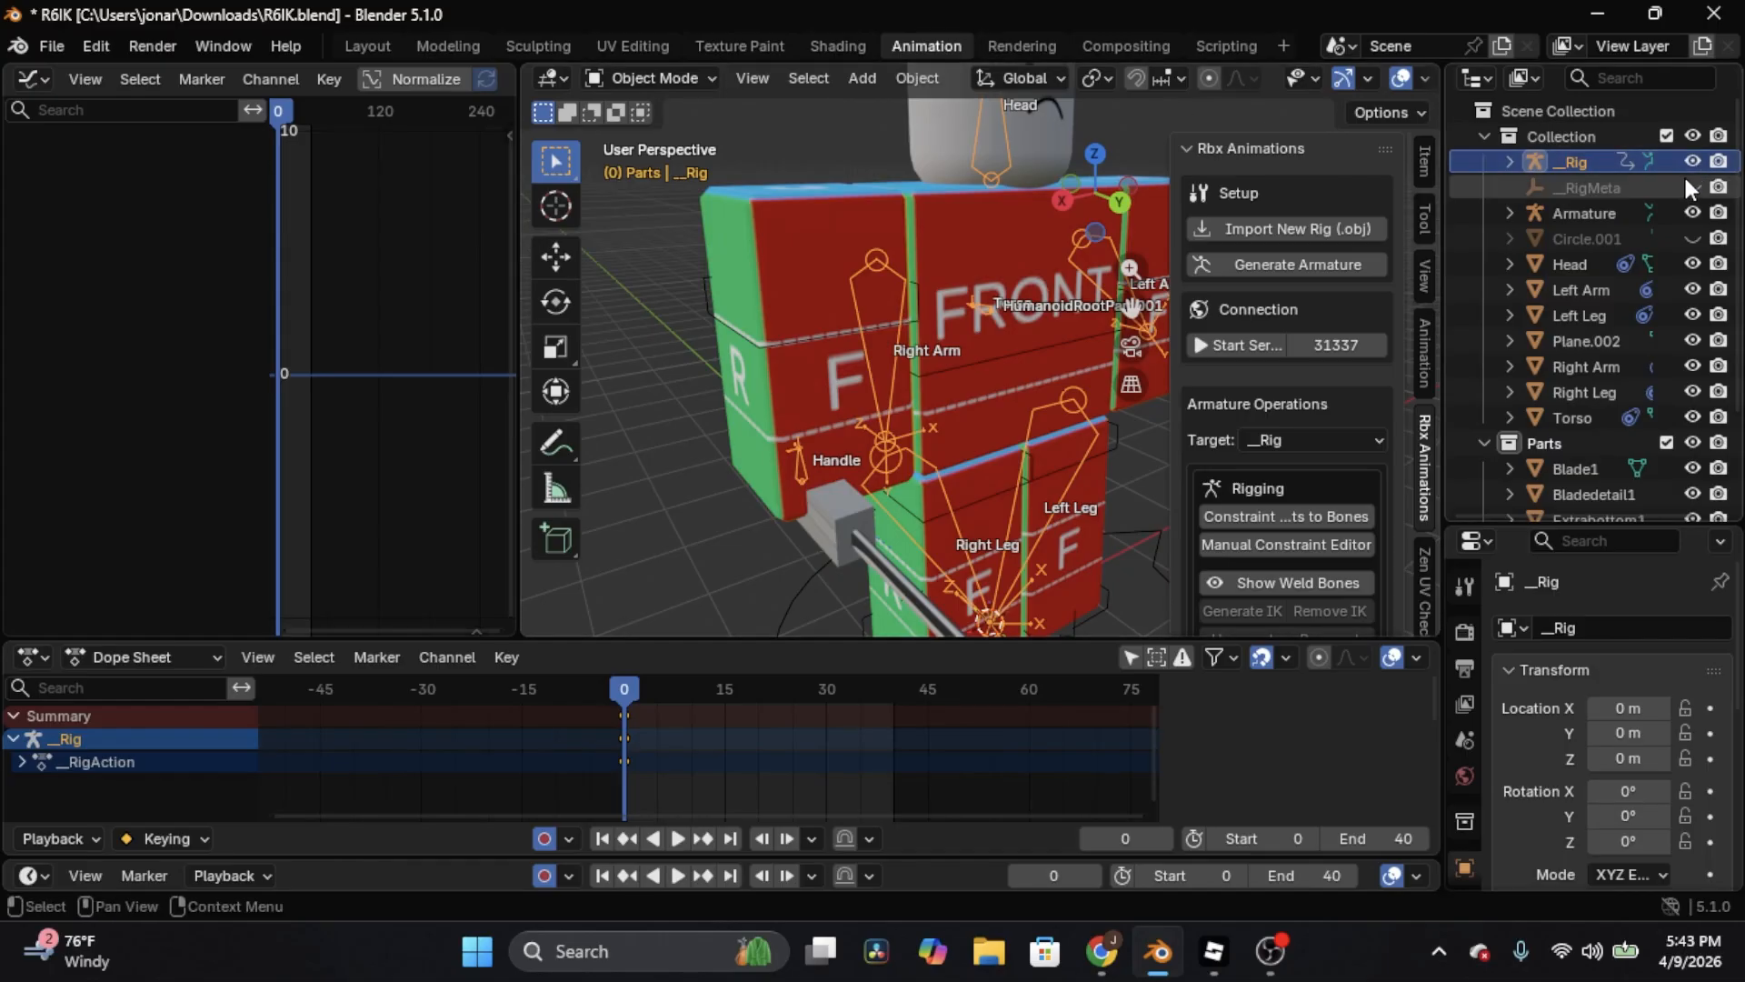
click(1692, 213)
click(633, 78)
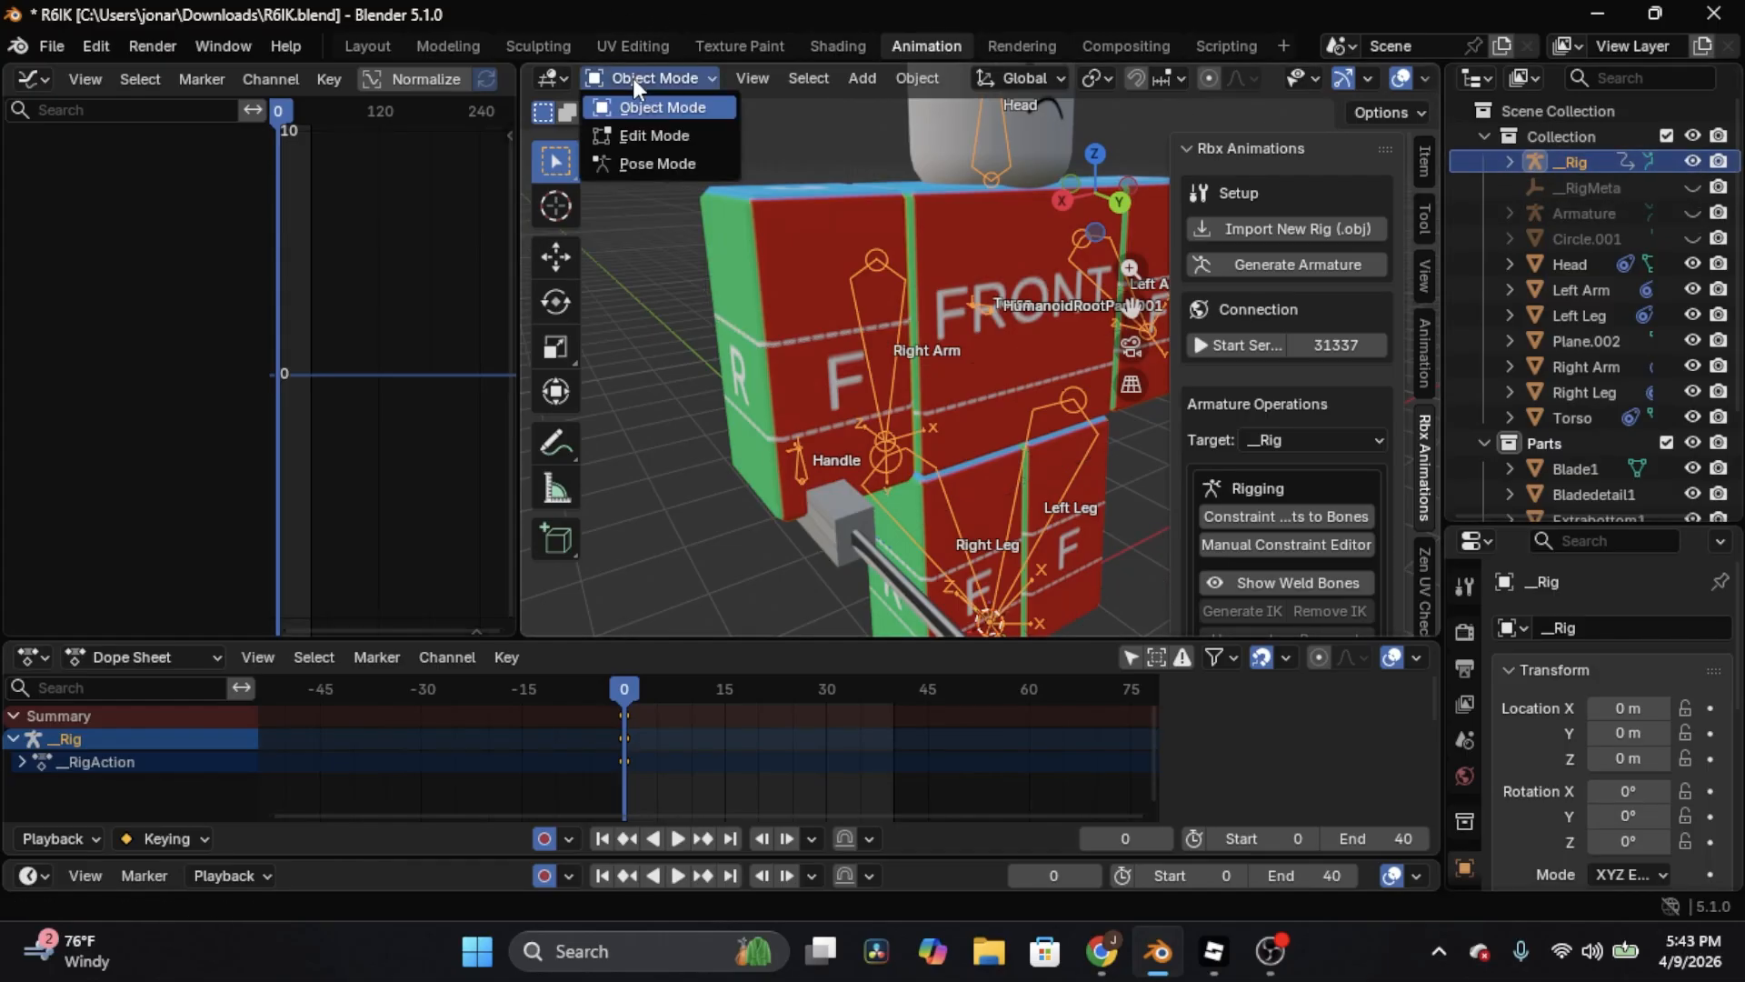
click(663, 133)
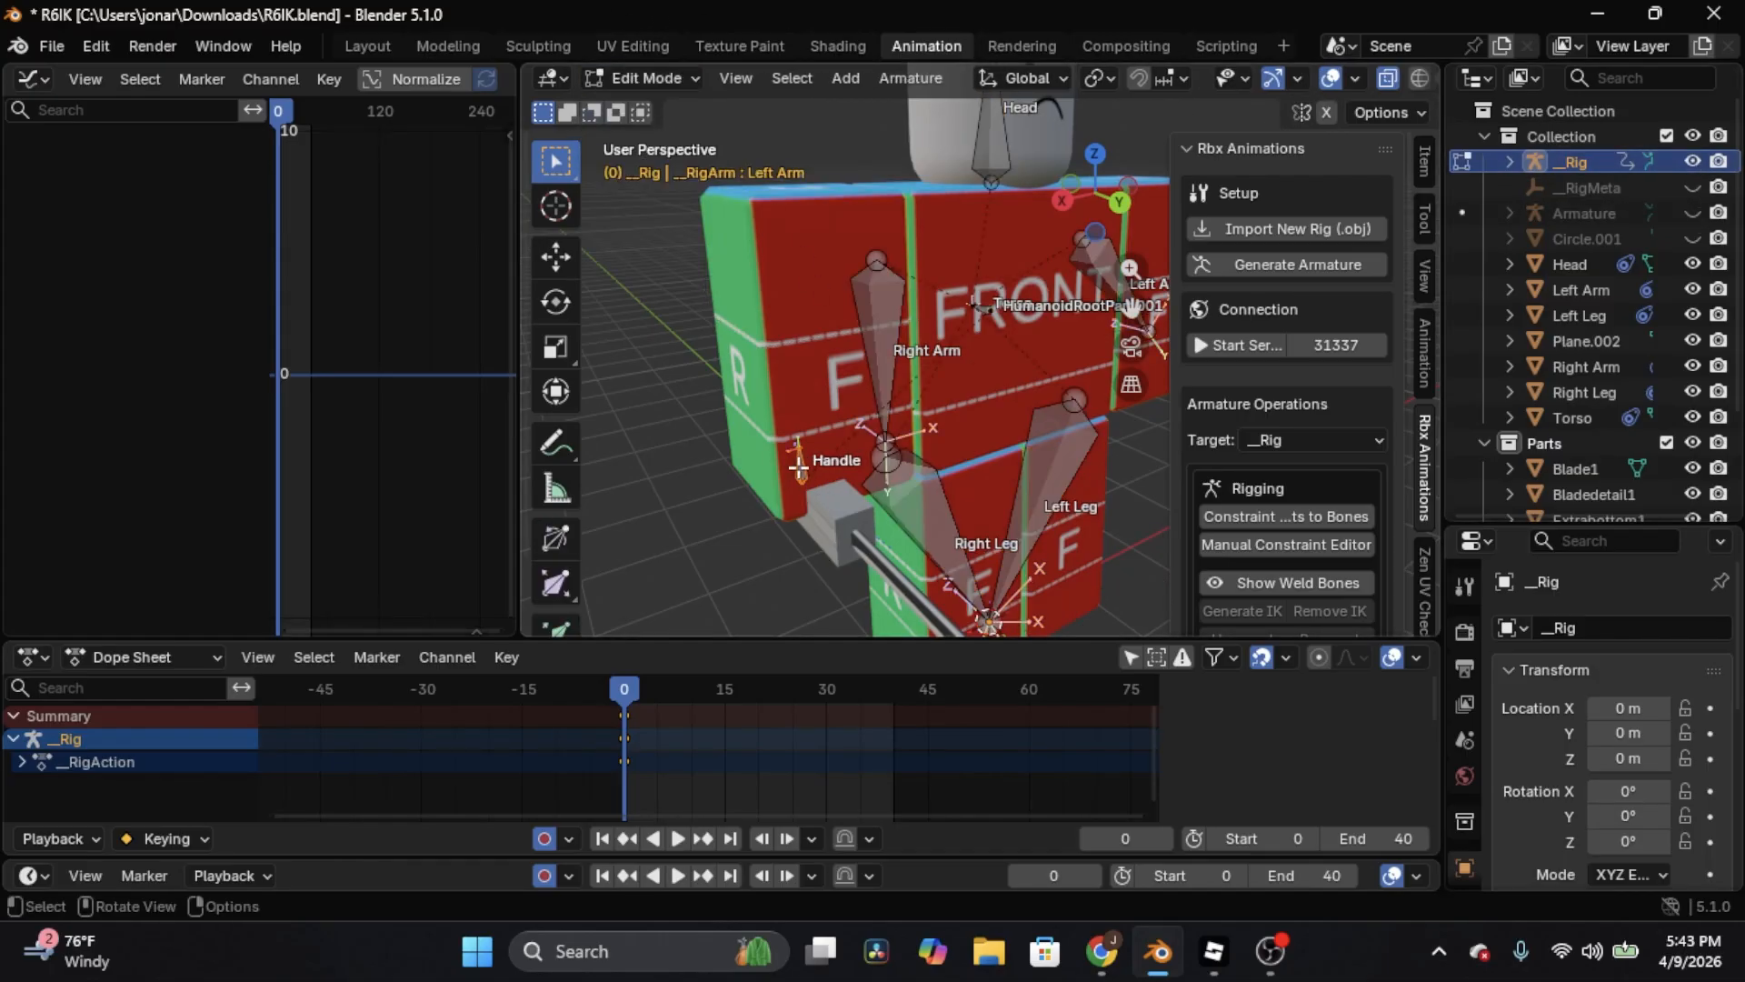
Clear the Handle bone's parent in __Rig, and parent it to the Right Arm bone with Keep Offset
middle_drag(832, 443, 821, 376)
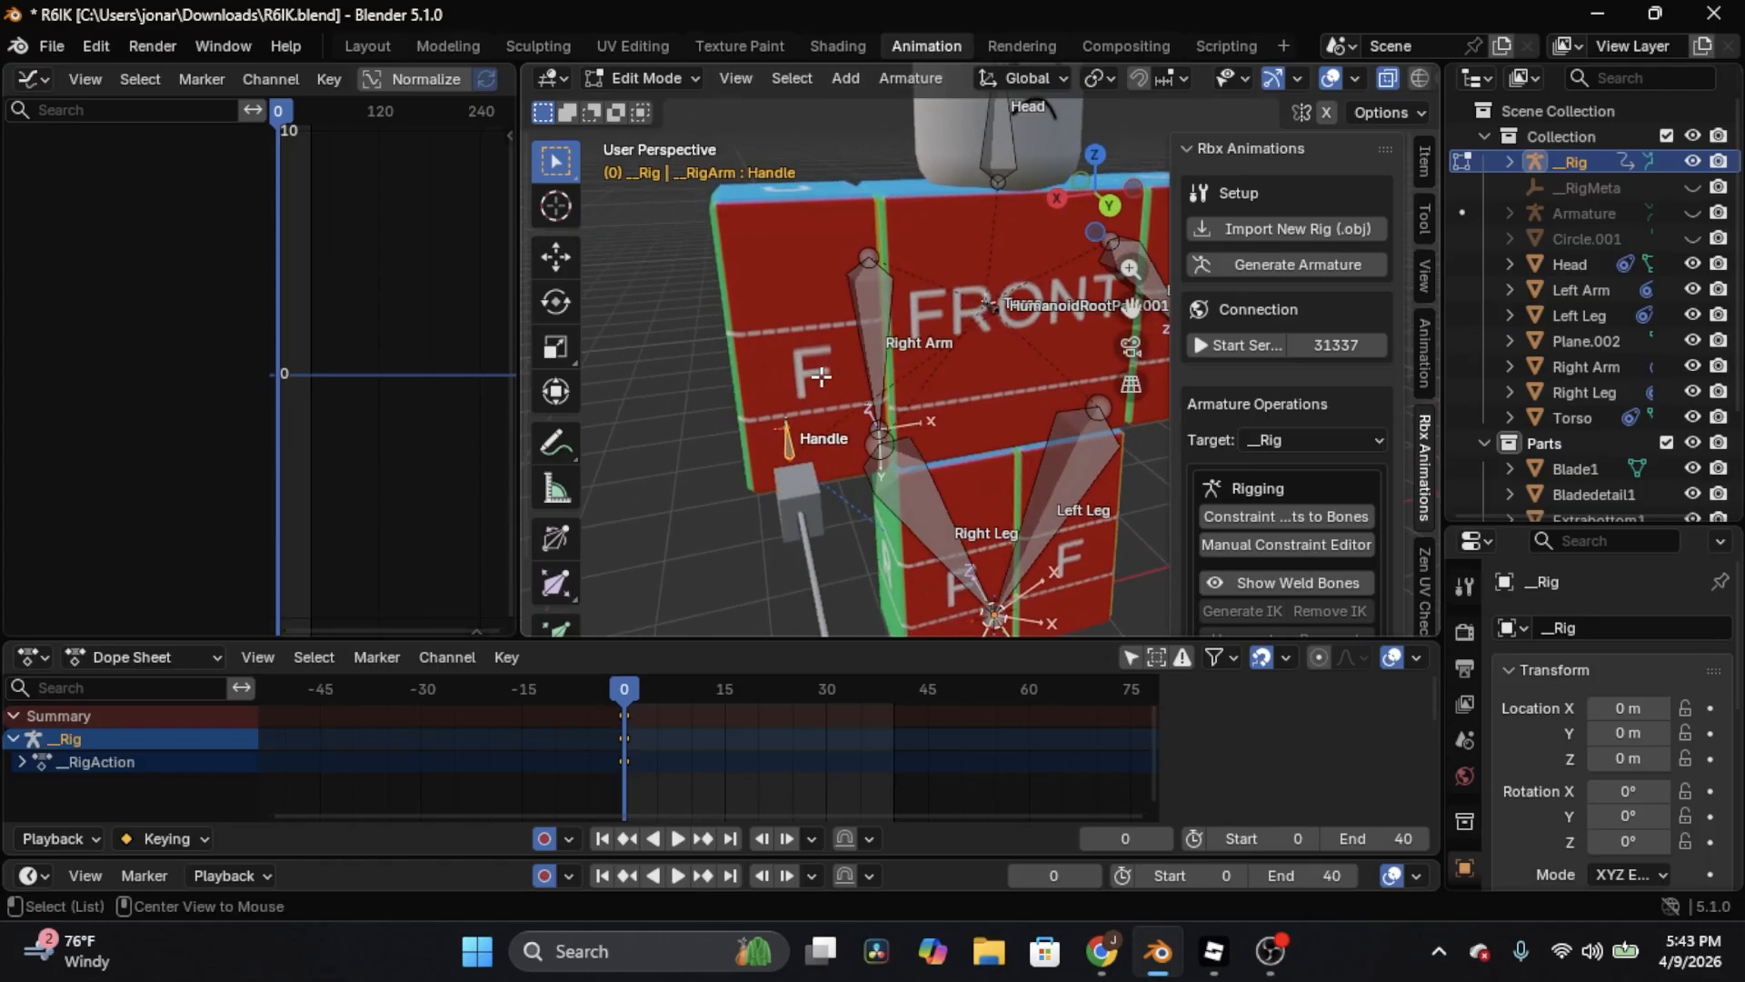
key(alt+p)
click(820, 375)
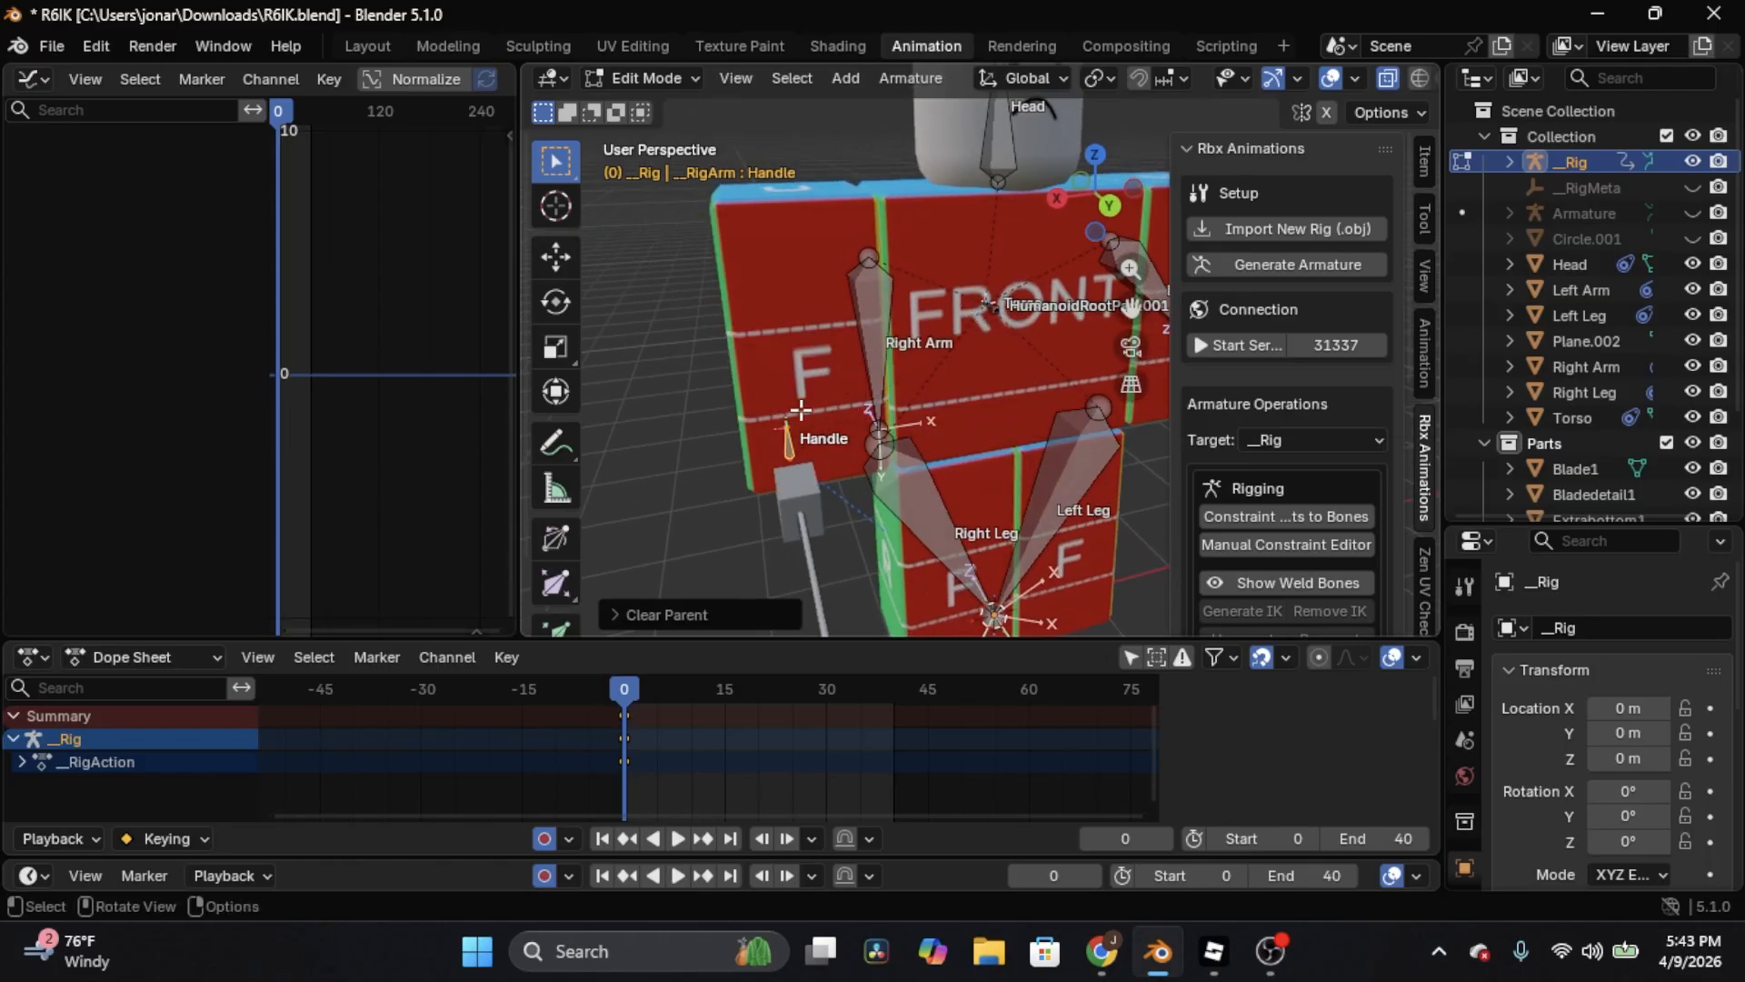
click(831, 334)
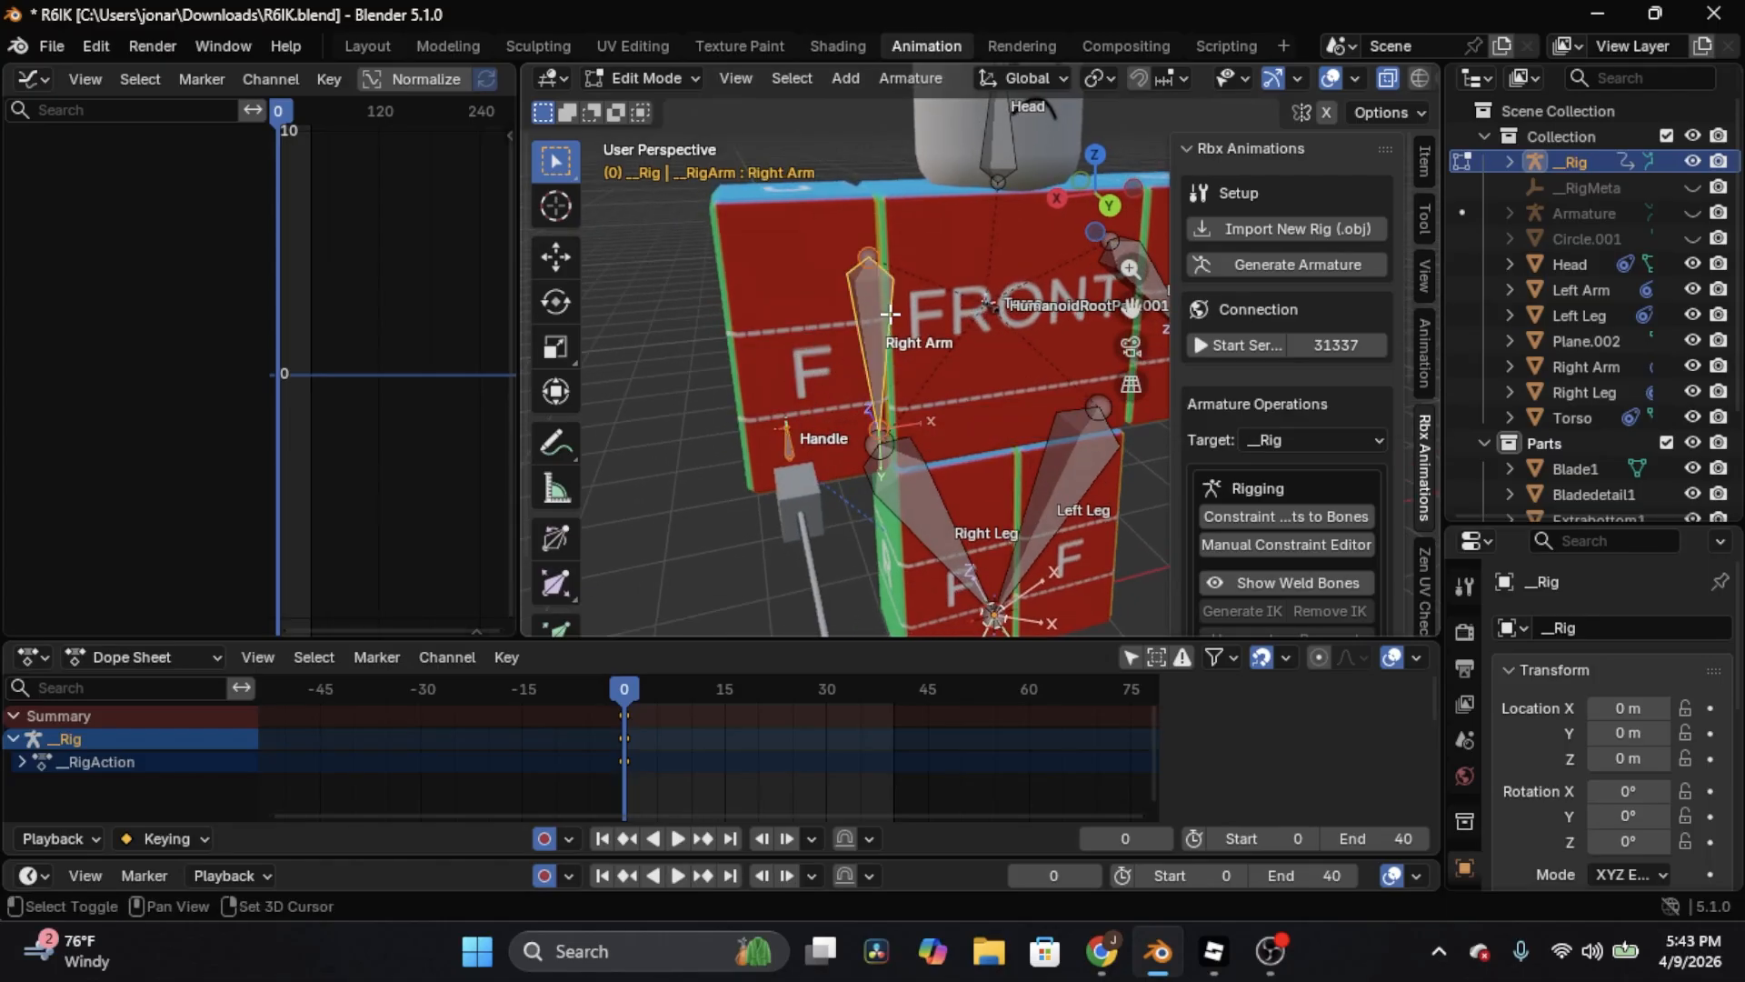
key(ctrl+p)
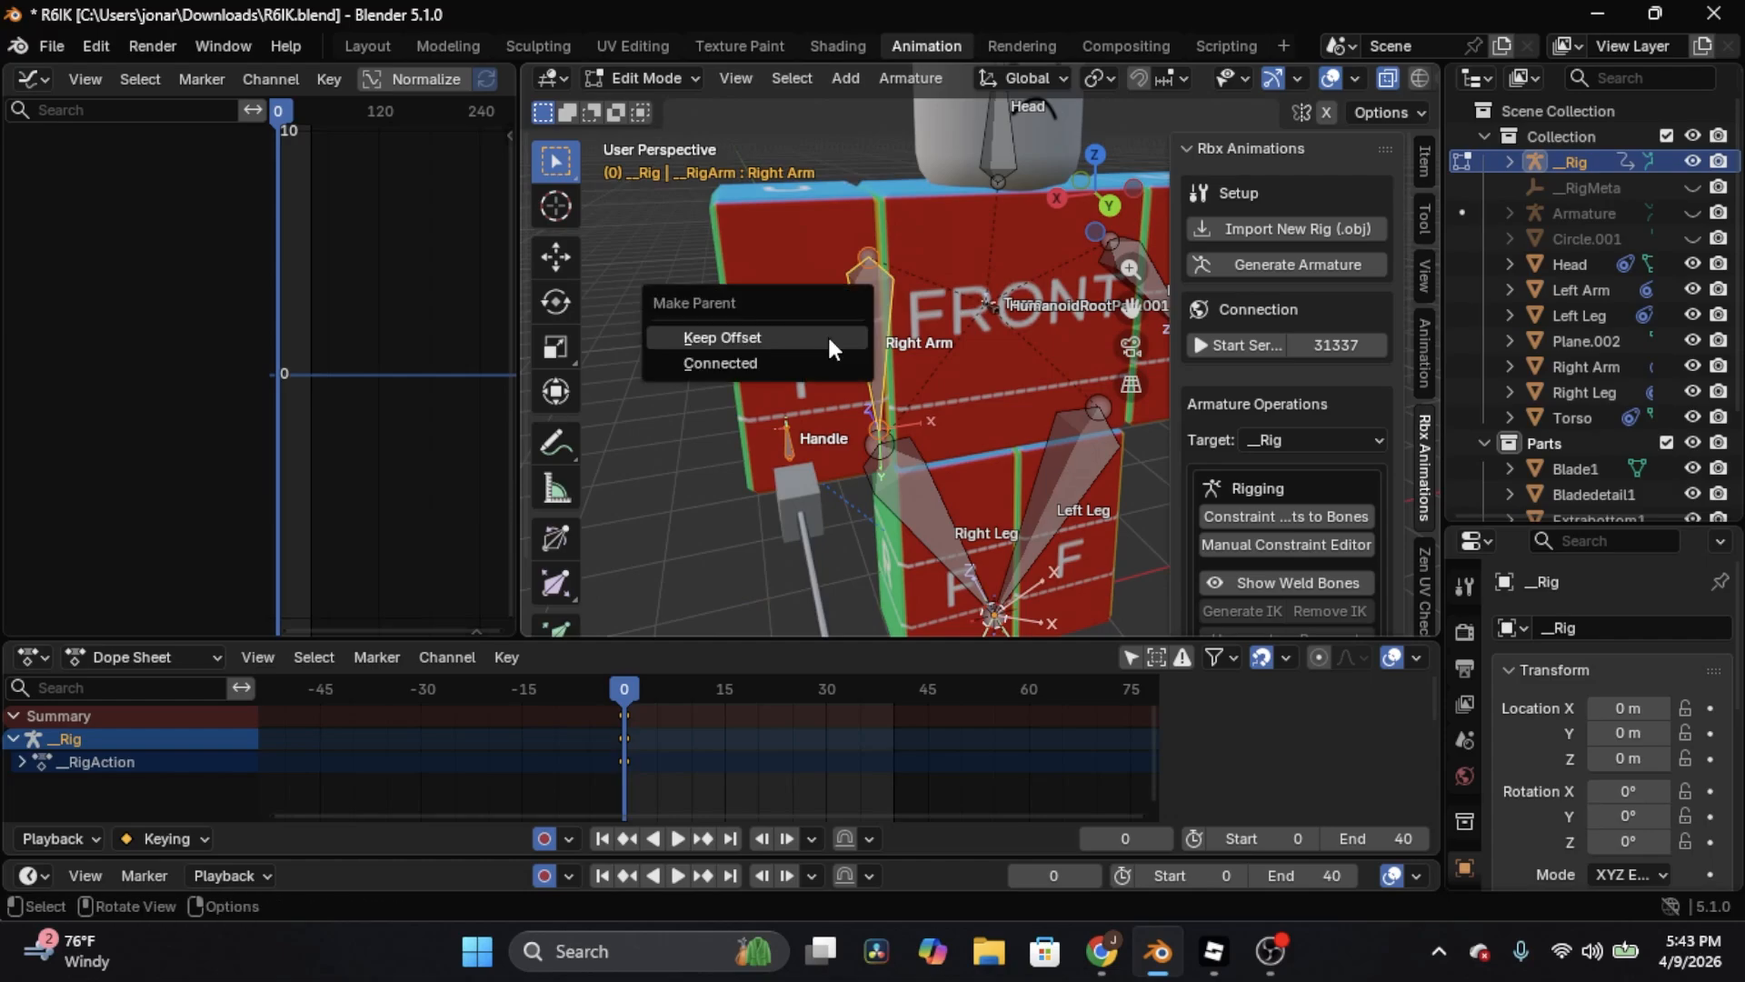
click(827, 332)
Check the Handle and arm bones from the front, and switch __Rig to Pose Mode
middle_drag(902, 320, 895, 413)
click(644, 78)
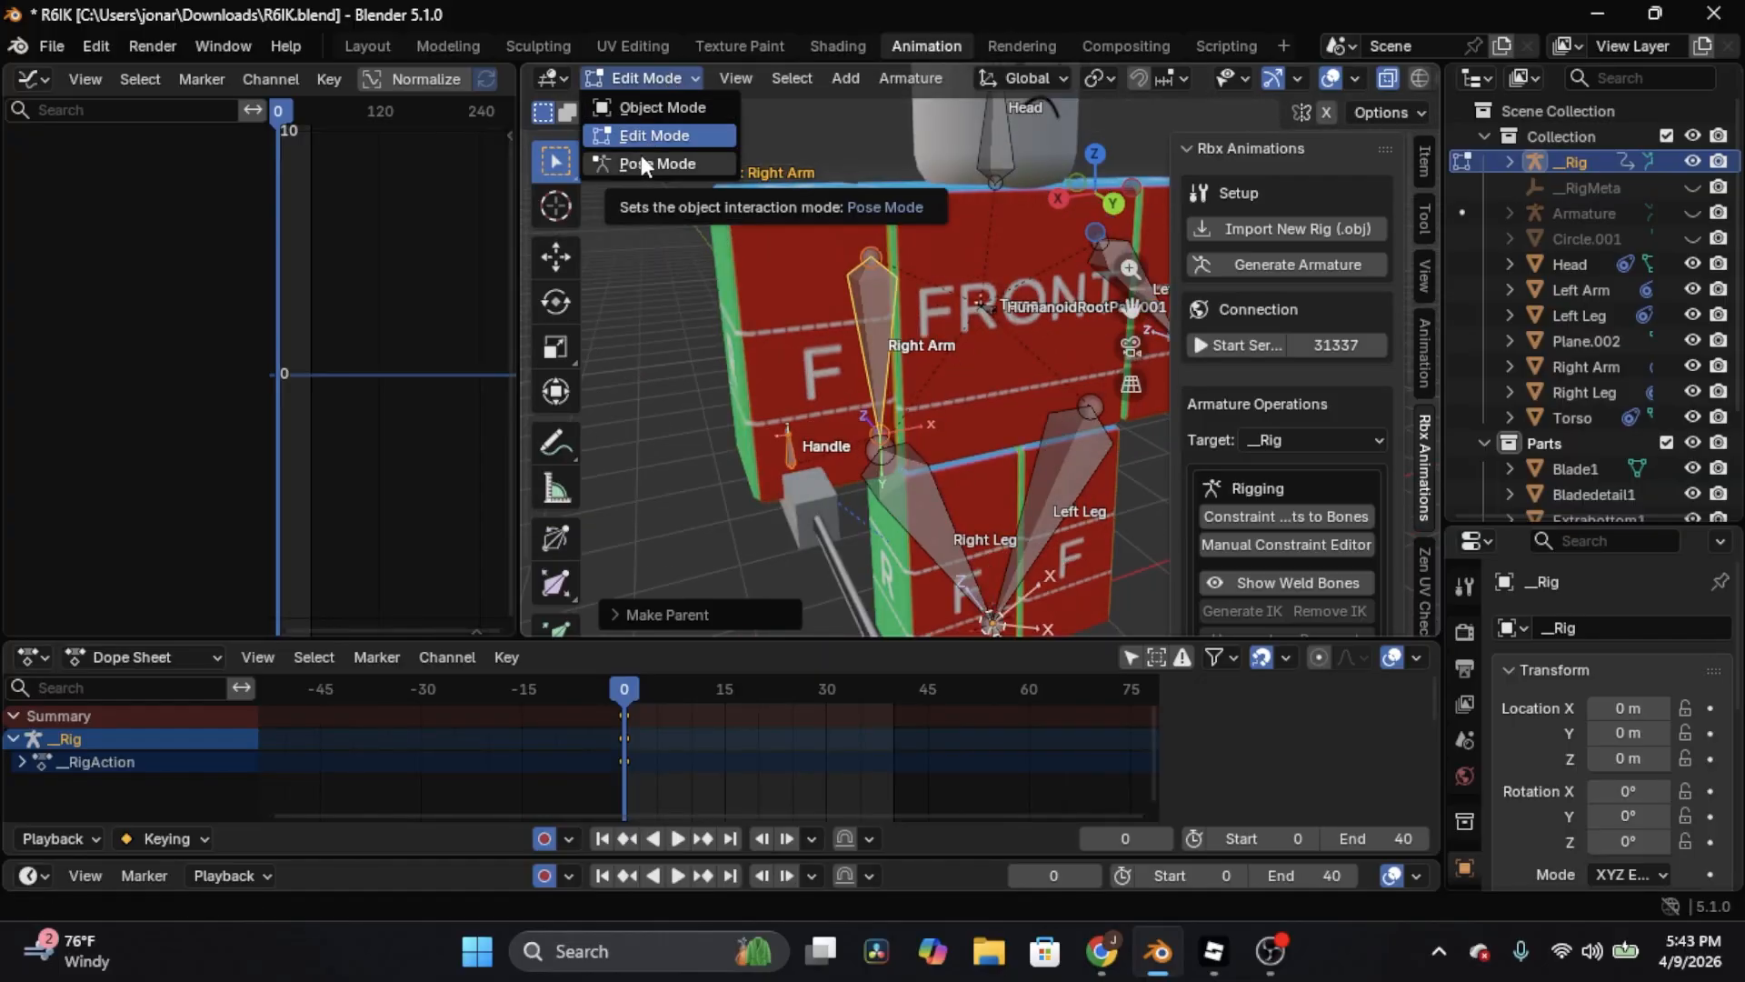
middle_drag(889, 233, 677, 264)
shift+middle_drag(600, 400, 751, 402)
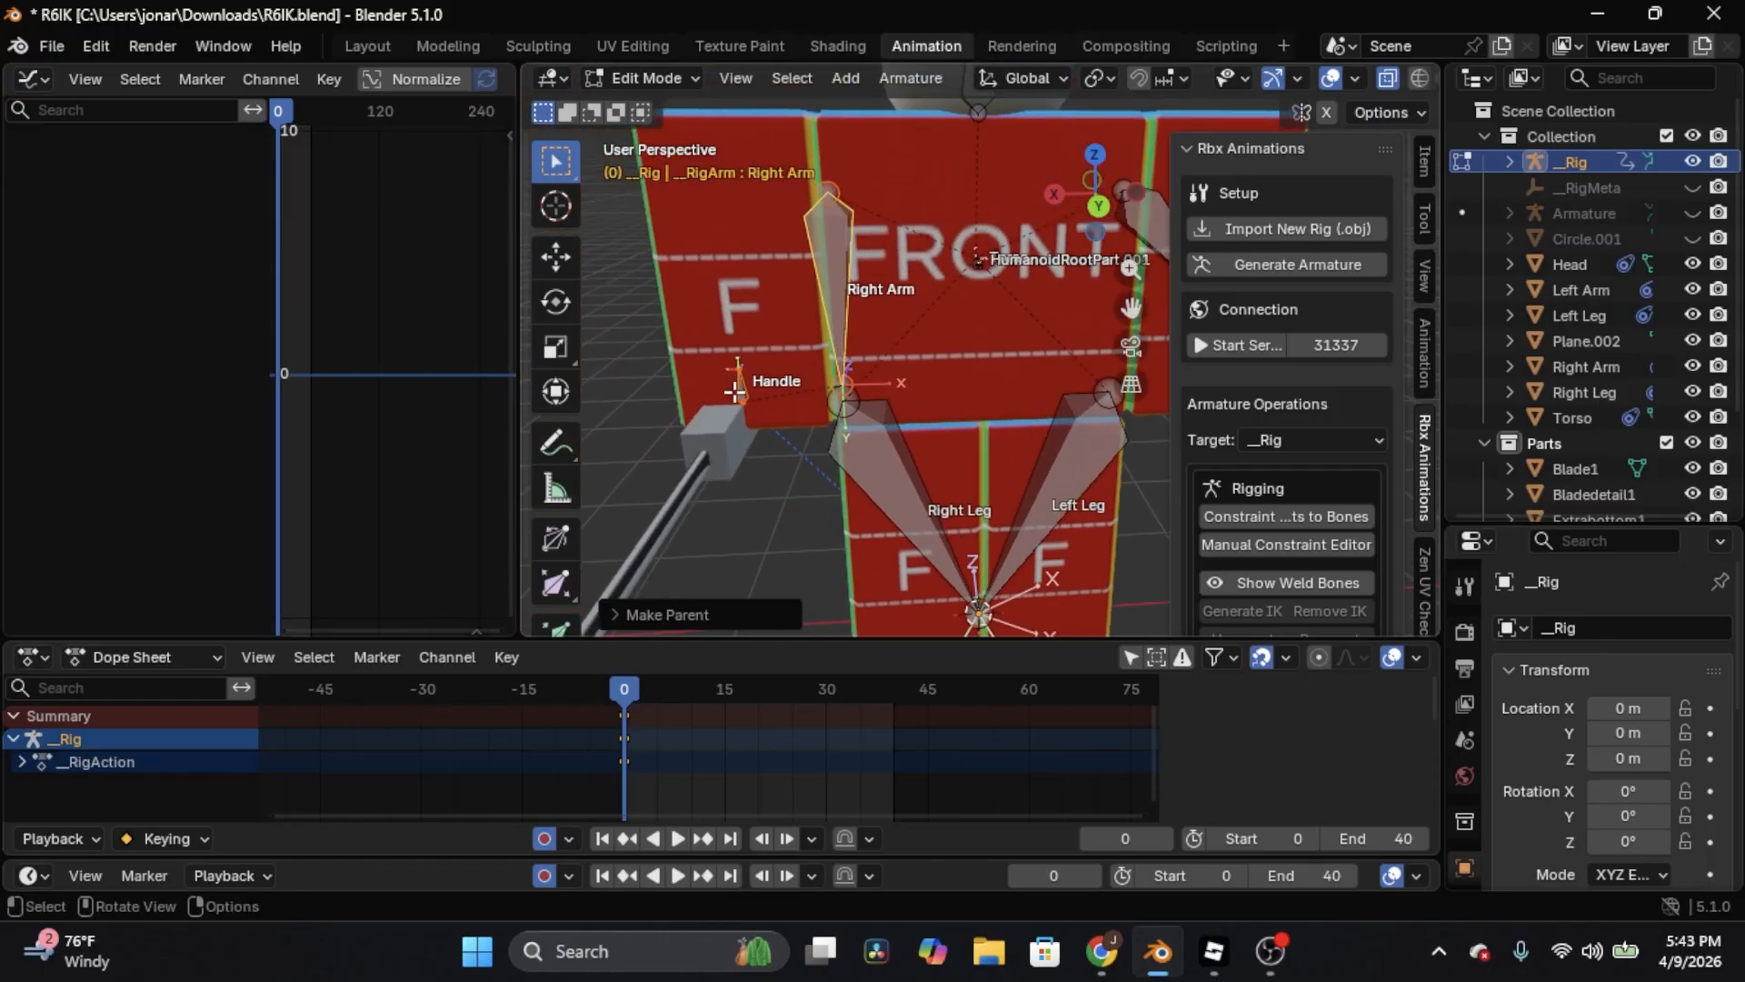
shift+middle_drag(736, 400, 523, 415)
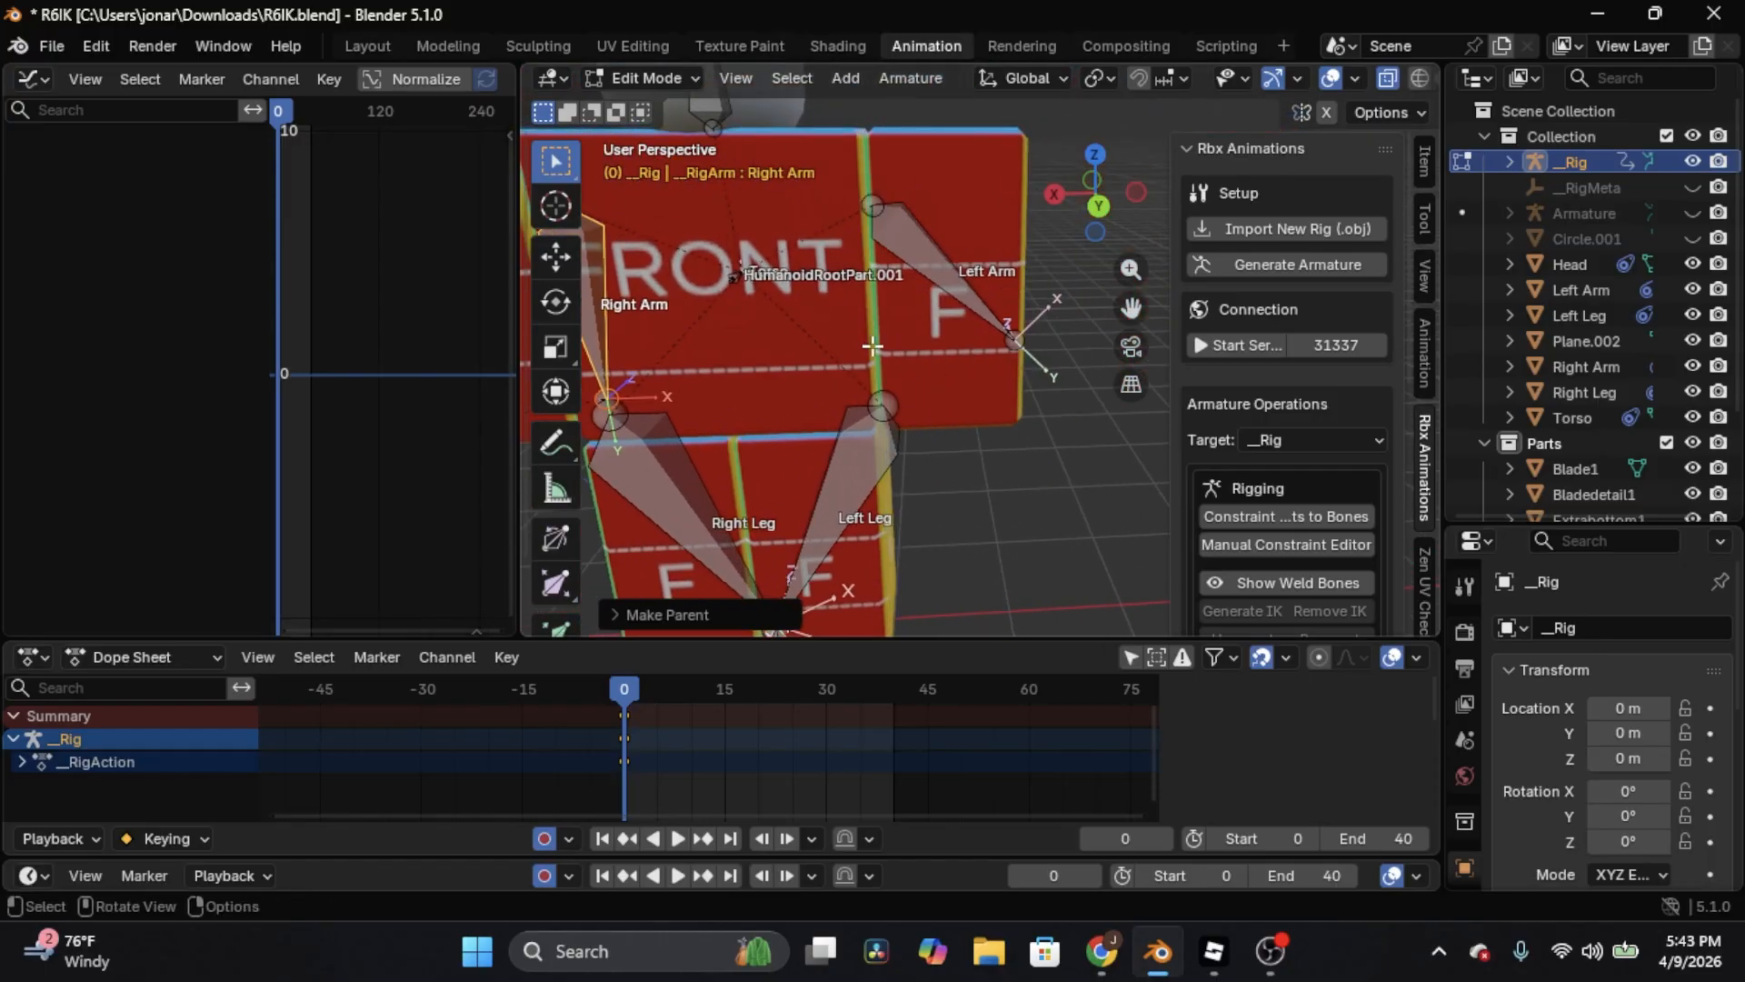
shift+middle_drag(924, 363, 1154, 382)
click(676, 77)
click(647, 160)
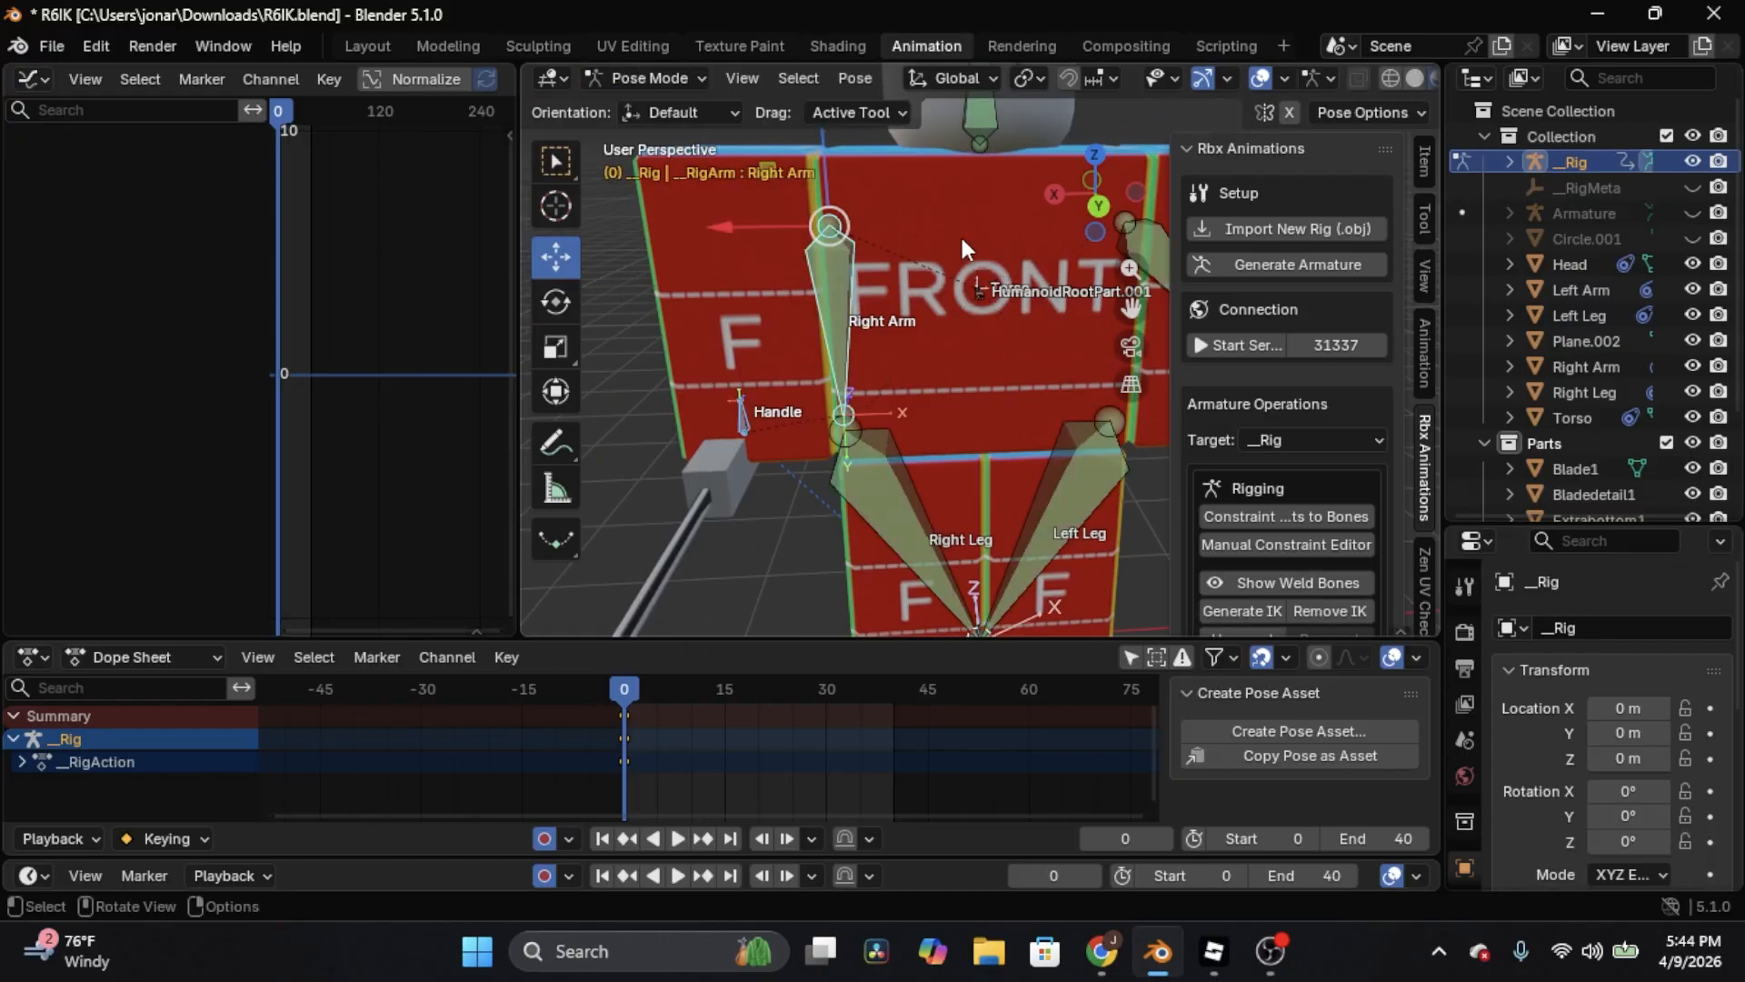
Add a Child Of constraint to __Rig's Handle bone, with Armature as the target and Handle as the target bone
middle_drag(960, 232, 965, 254)
click(790, 381)
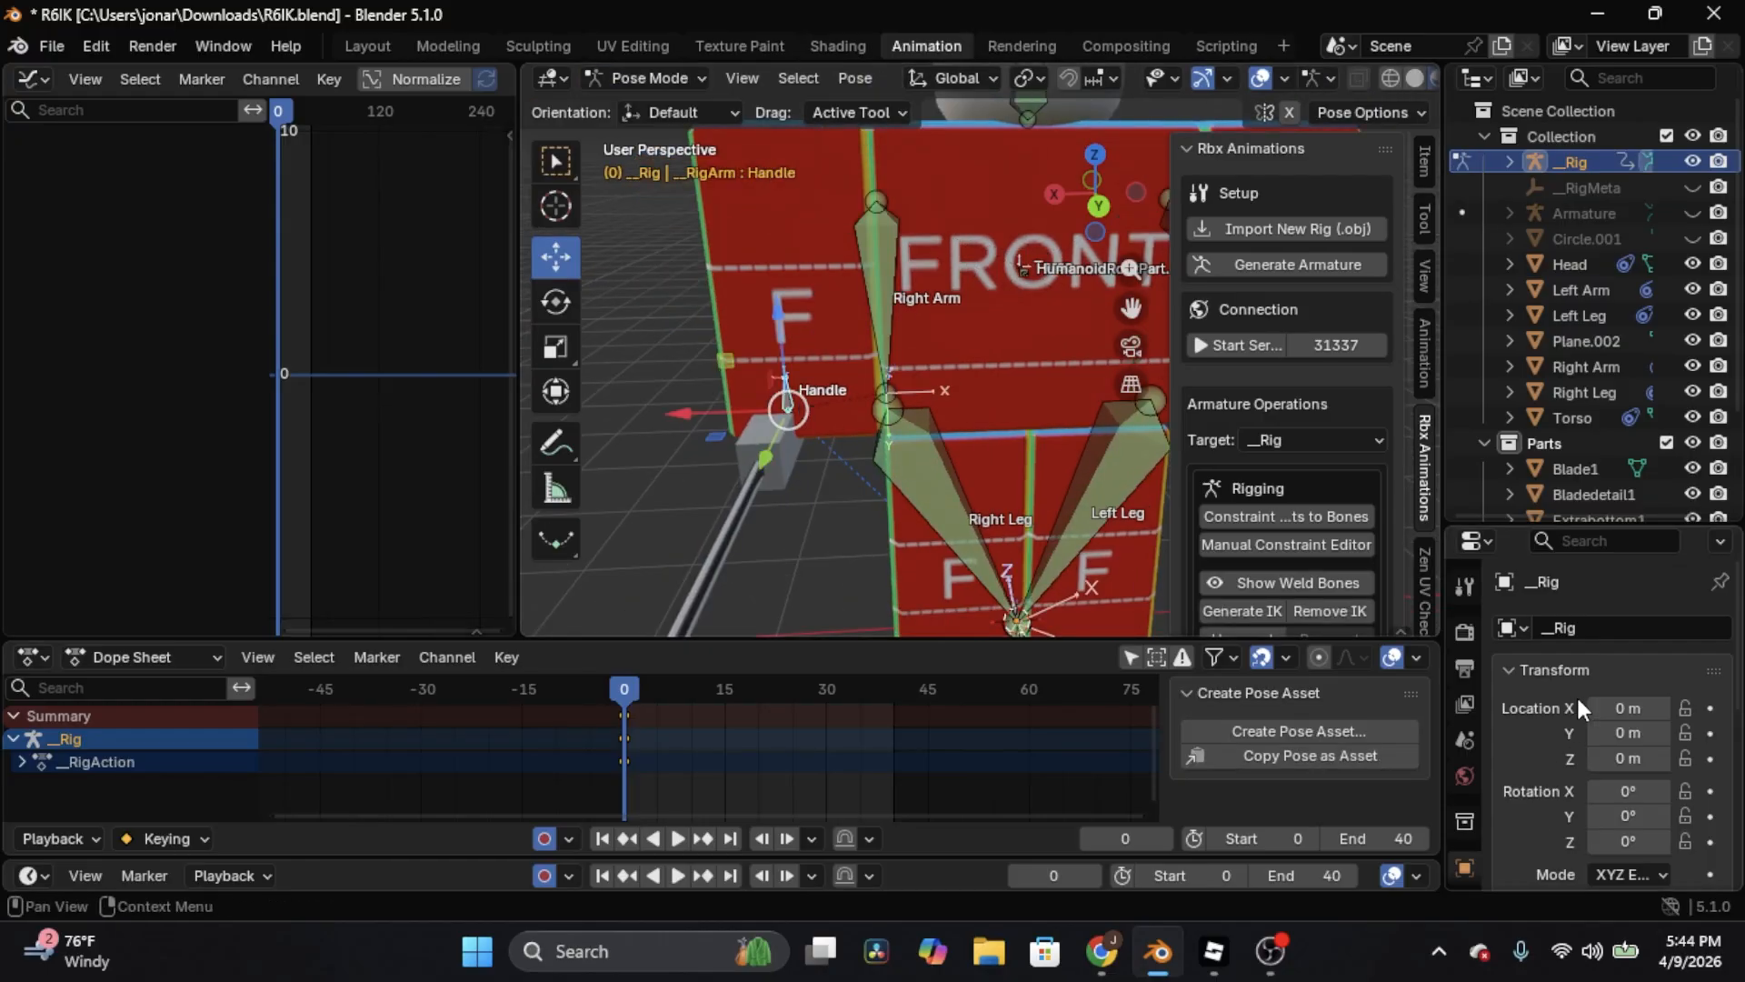
drag(1514, 526, 1514, 427)
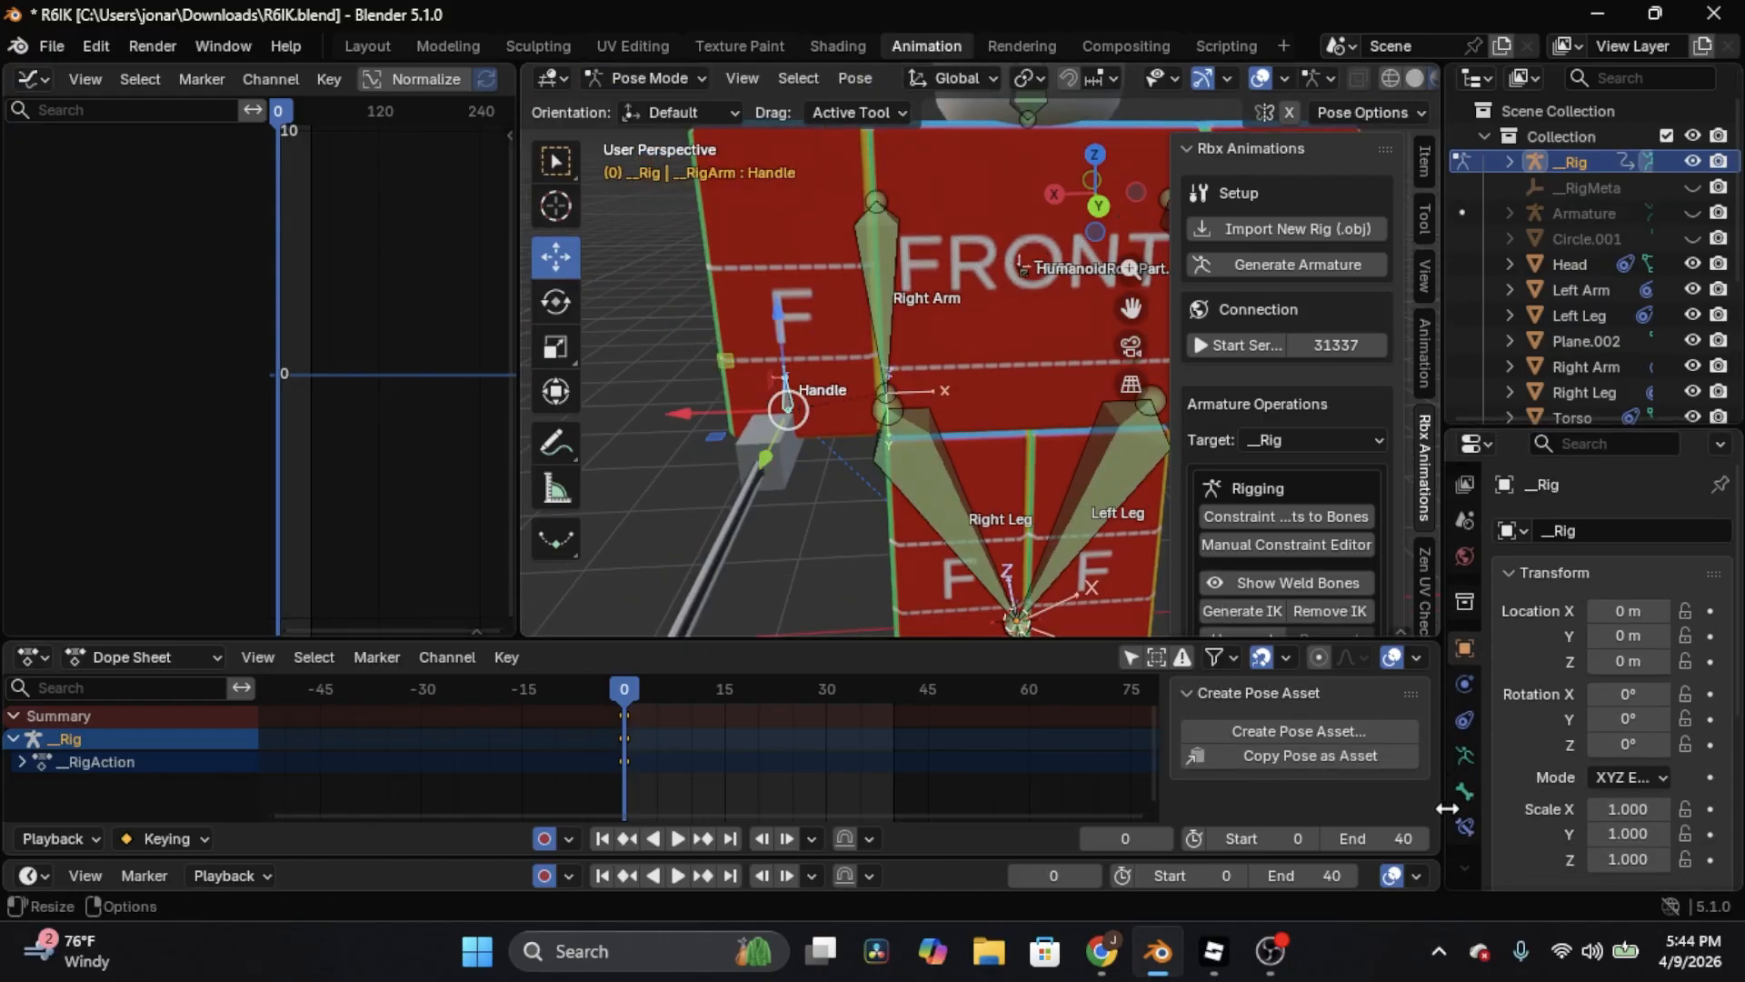
click(1463, 822)
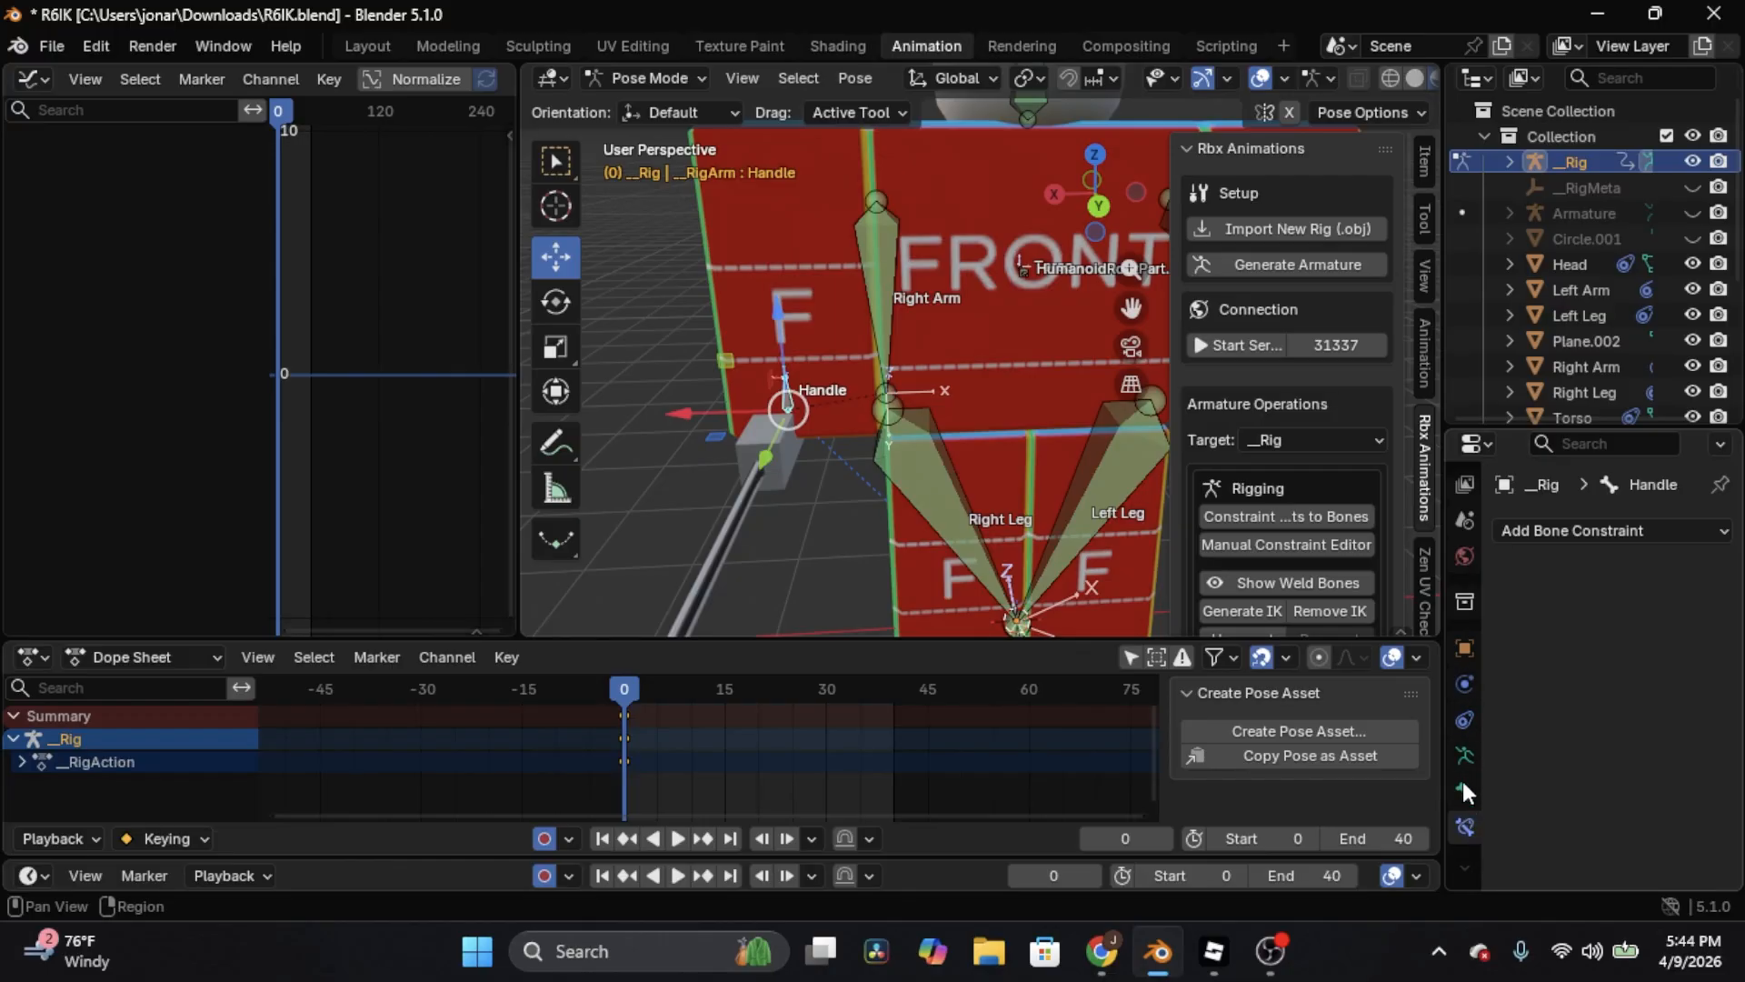
click(1654, 532)
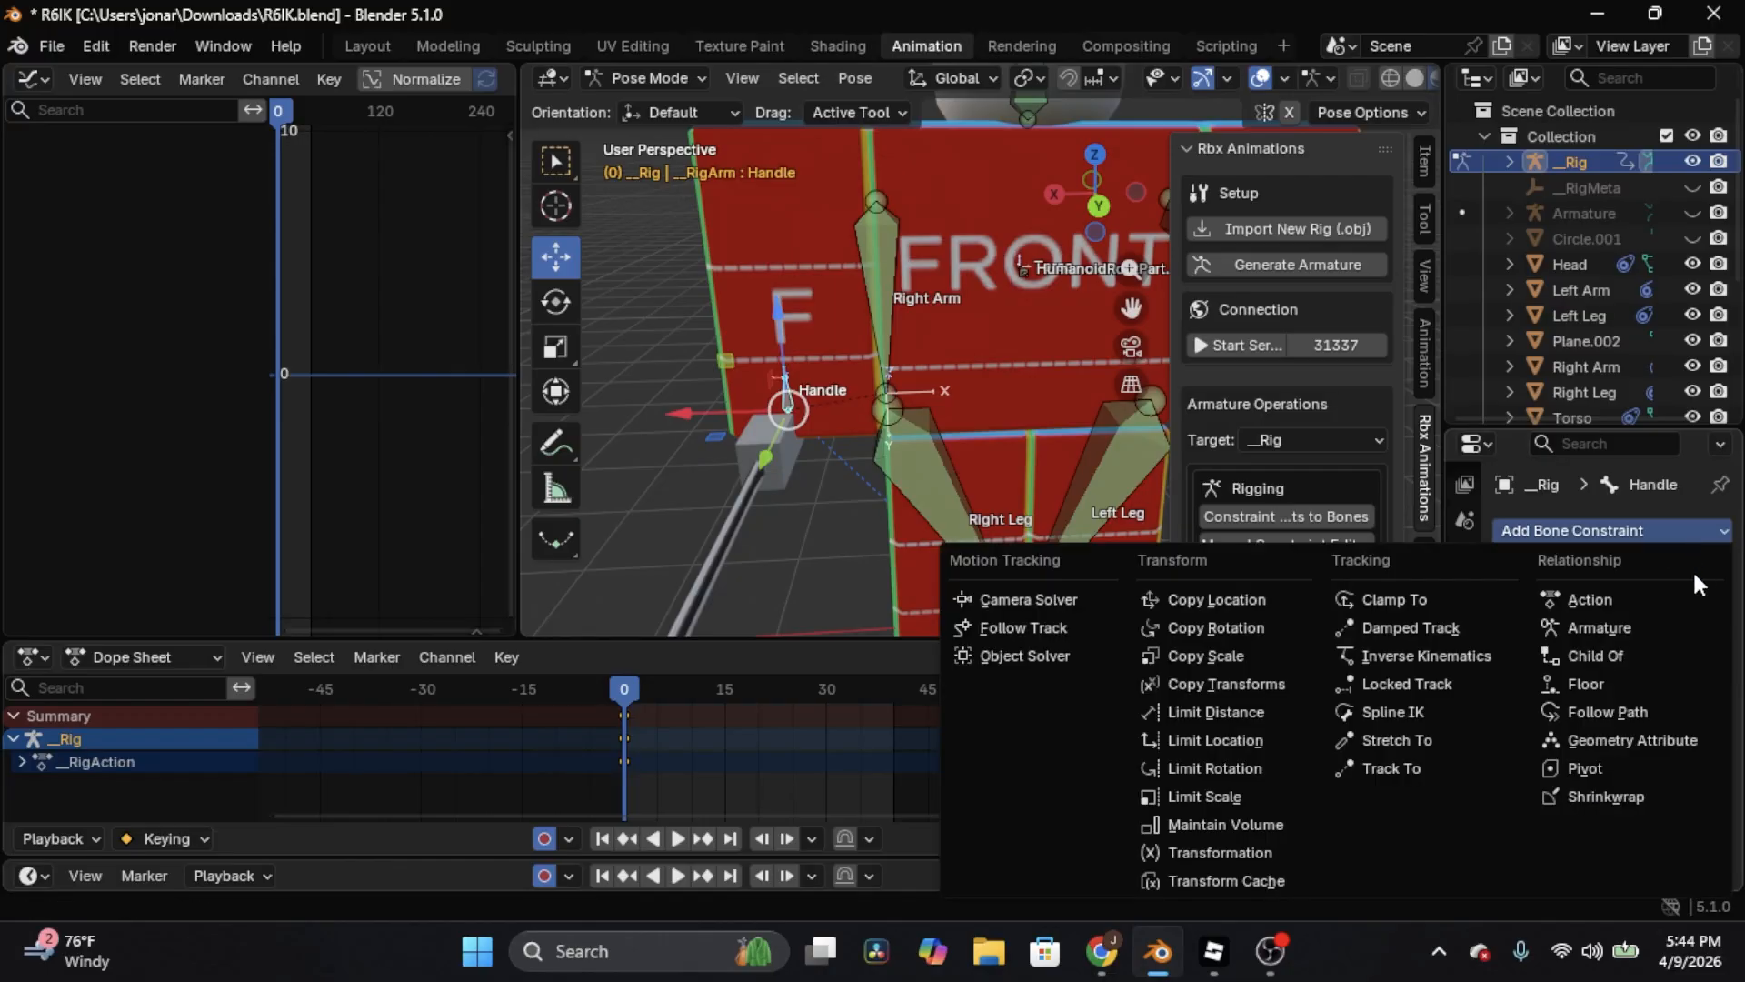
click(1636, 654)
click(1640, 611)
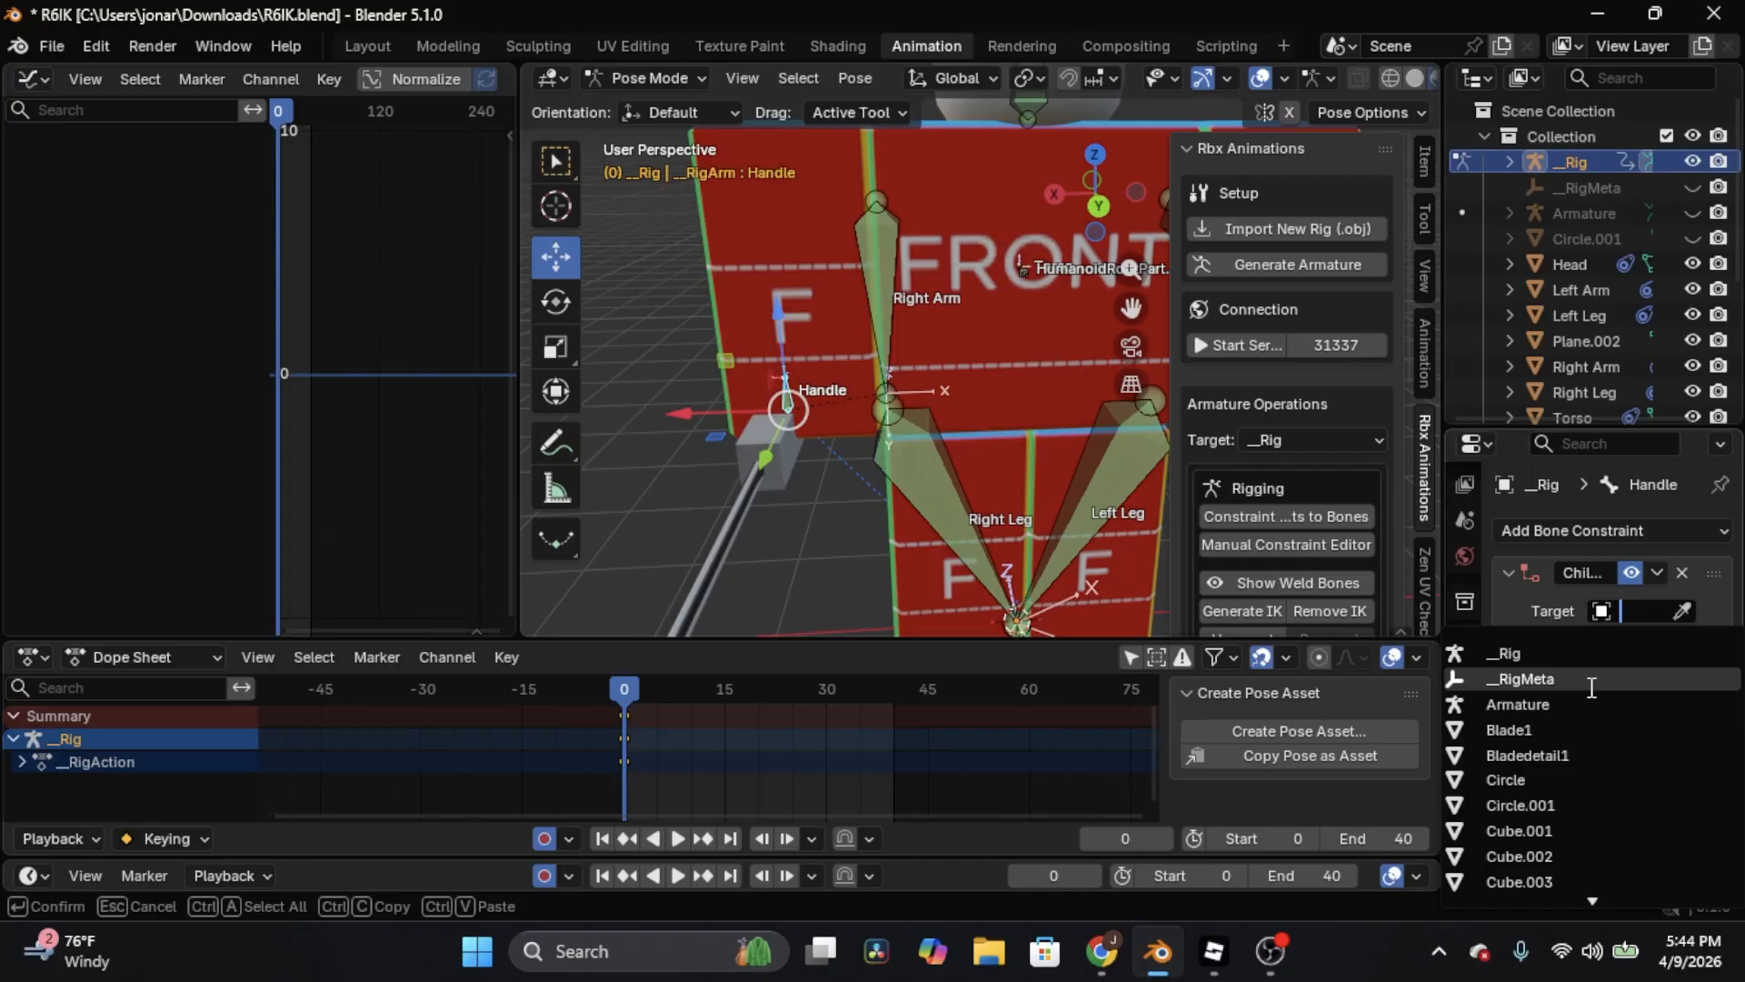
click(1561, 706)
click(1635, 642)
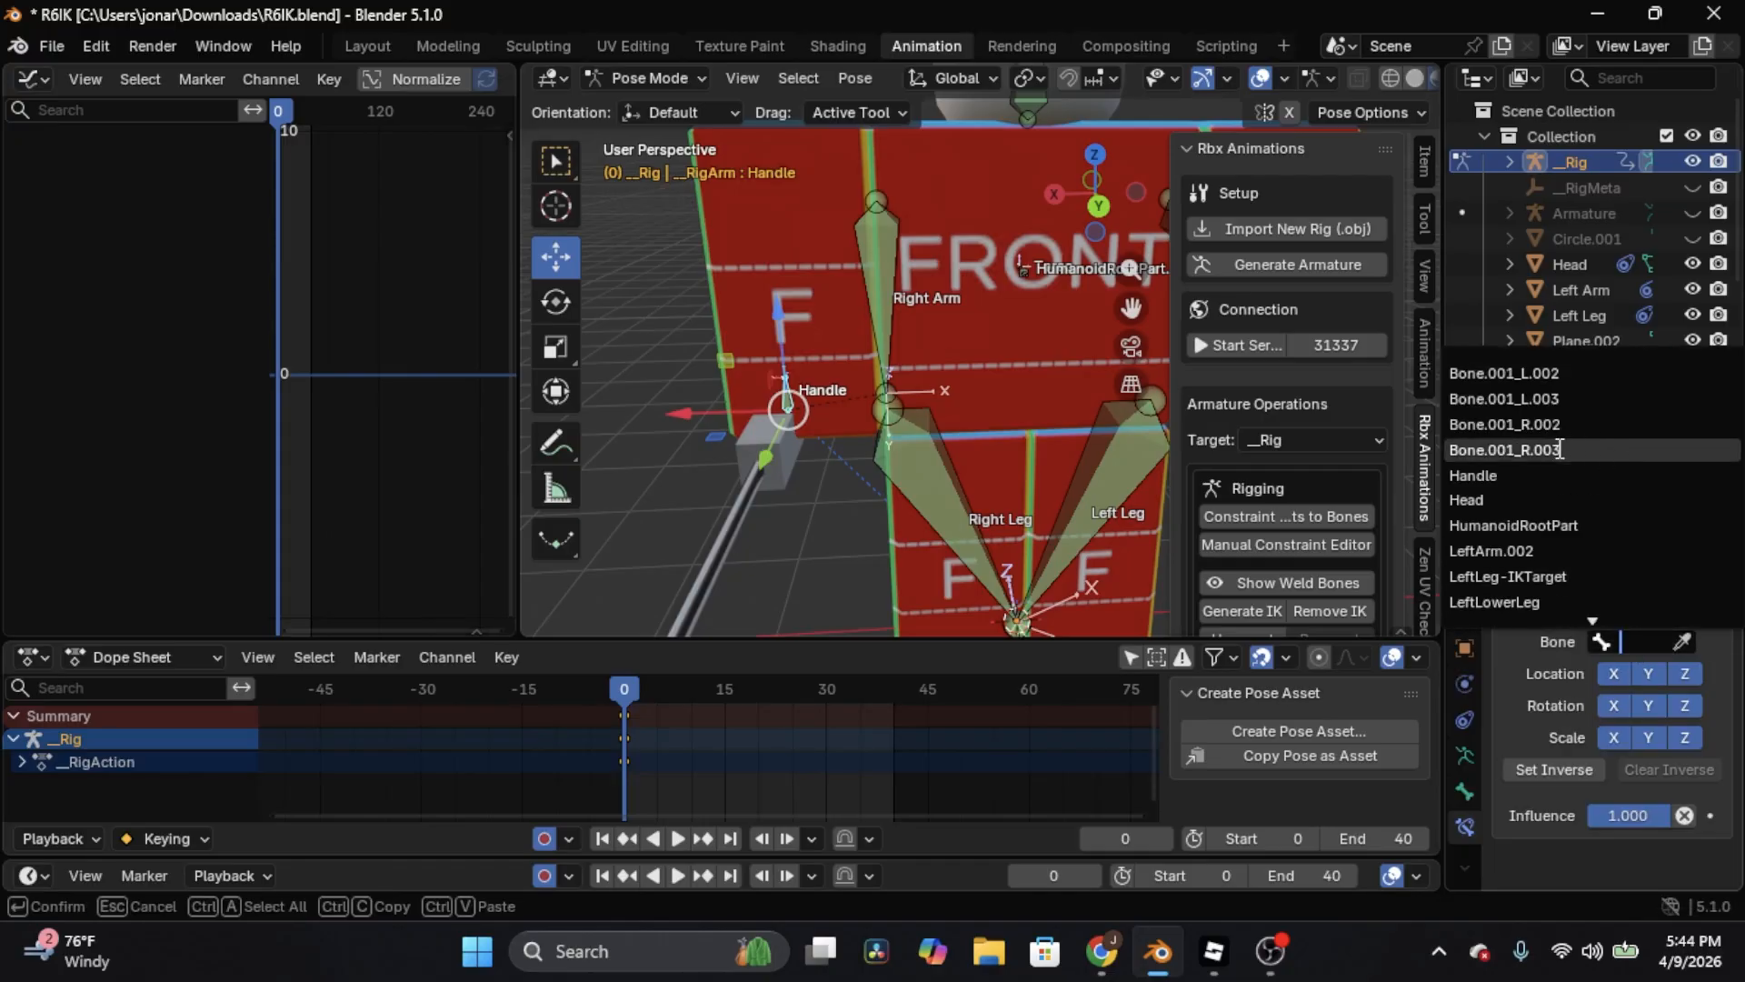
click(1532, 474)
Disable the Child Of constraint's X, Y and Z location, set its inverse, and keep Handle as the target bone
click(1613, 674)
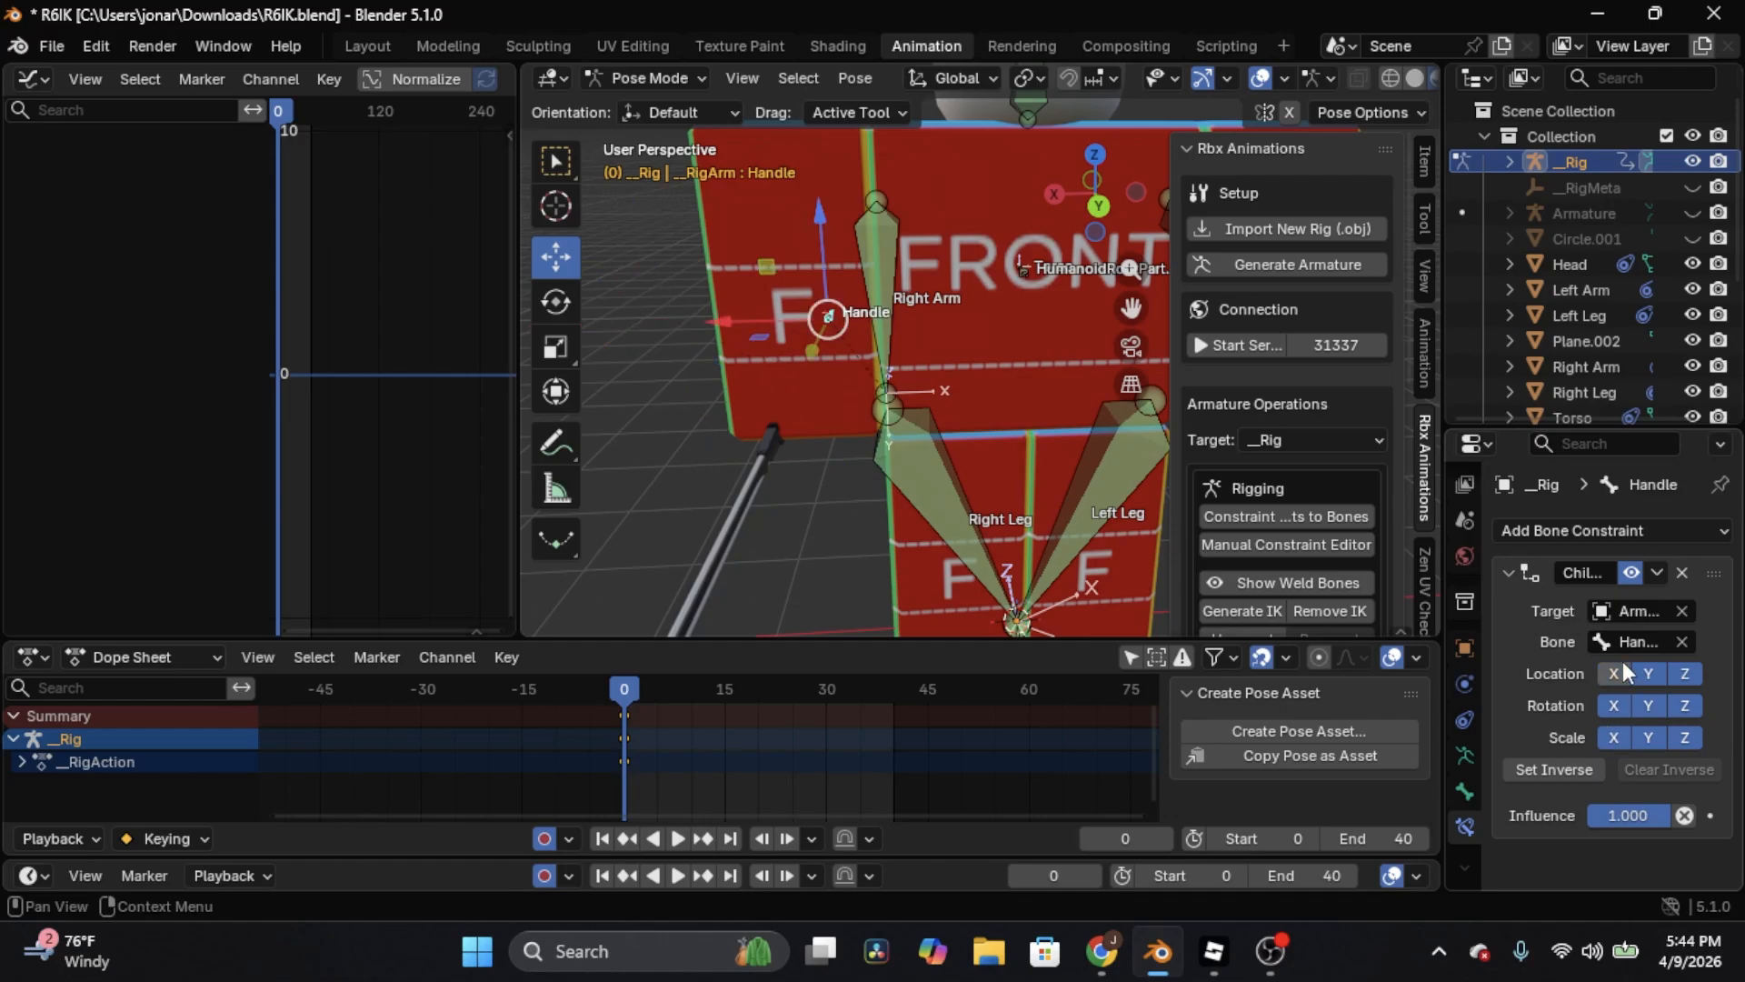
click(1648, 673)
click(1684, 674)
click(1563, 772)
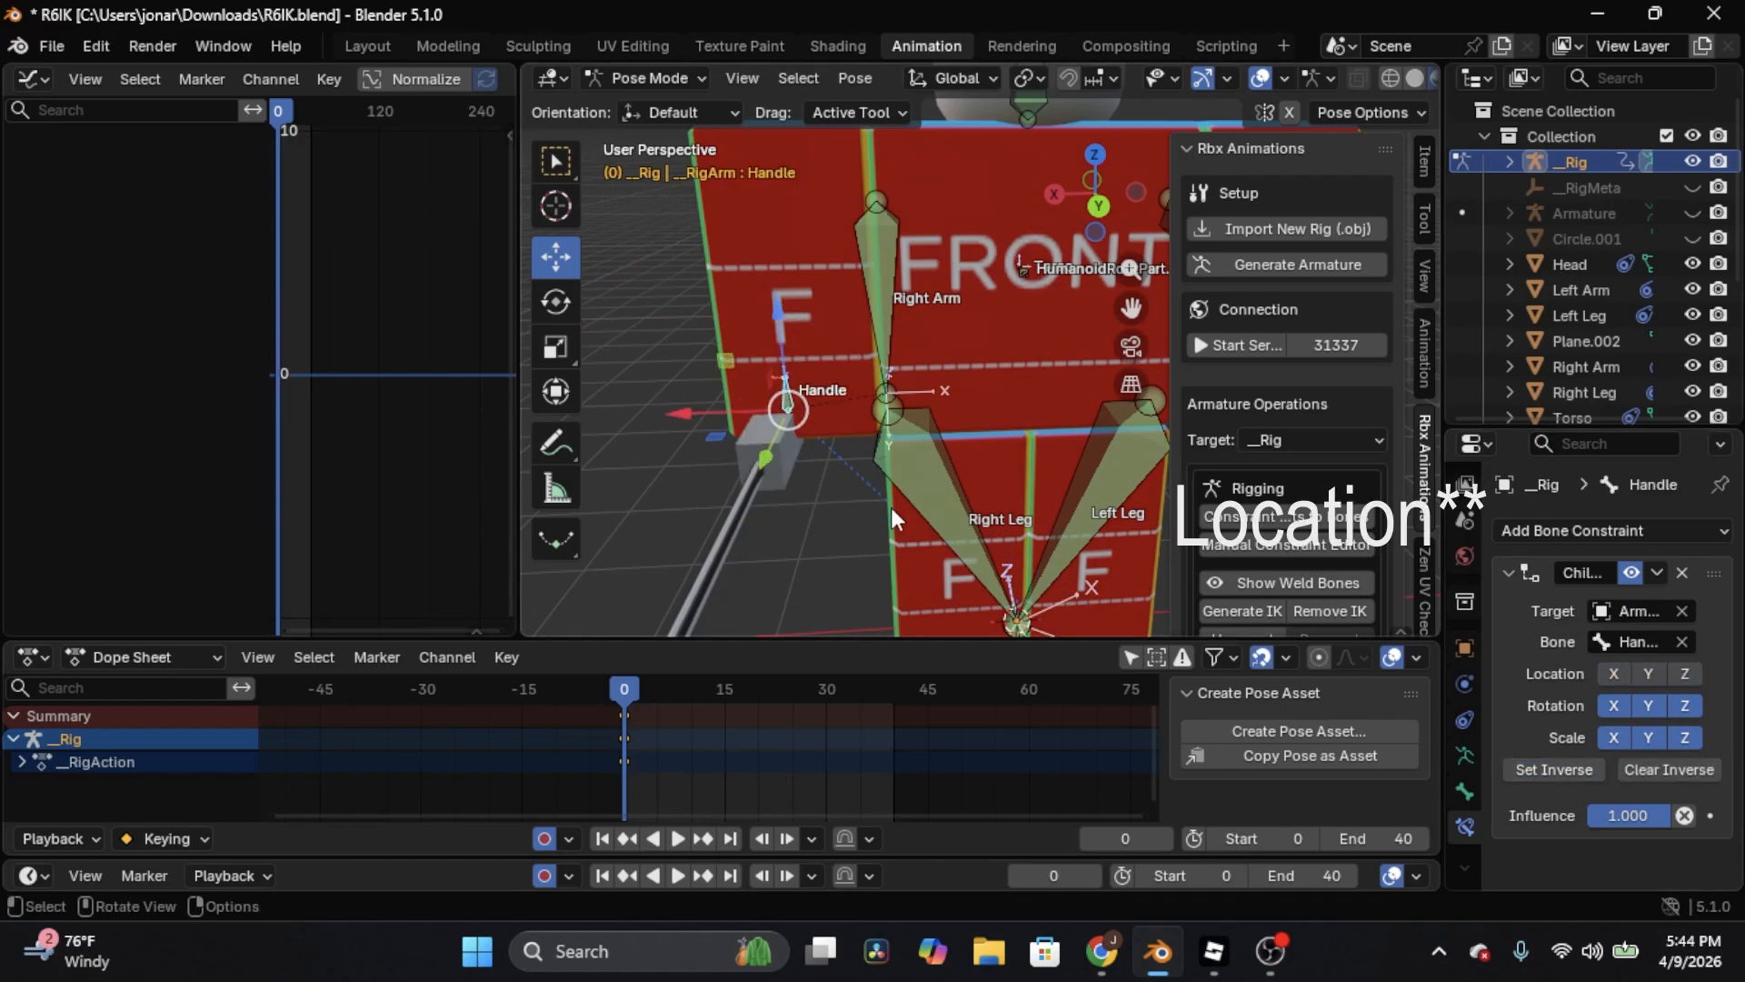
middle_drag(891, 507, 927, 449)
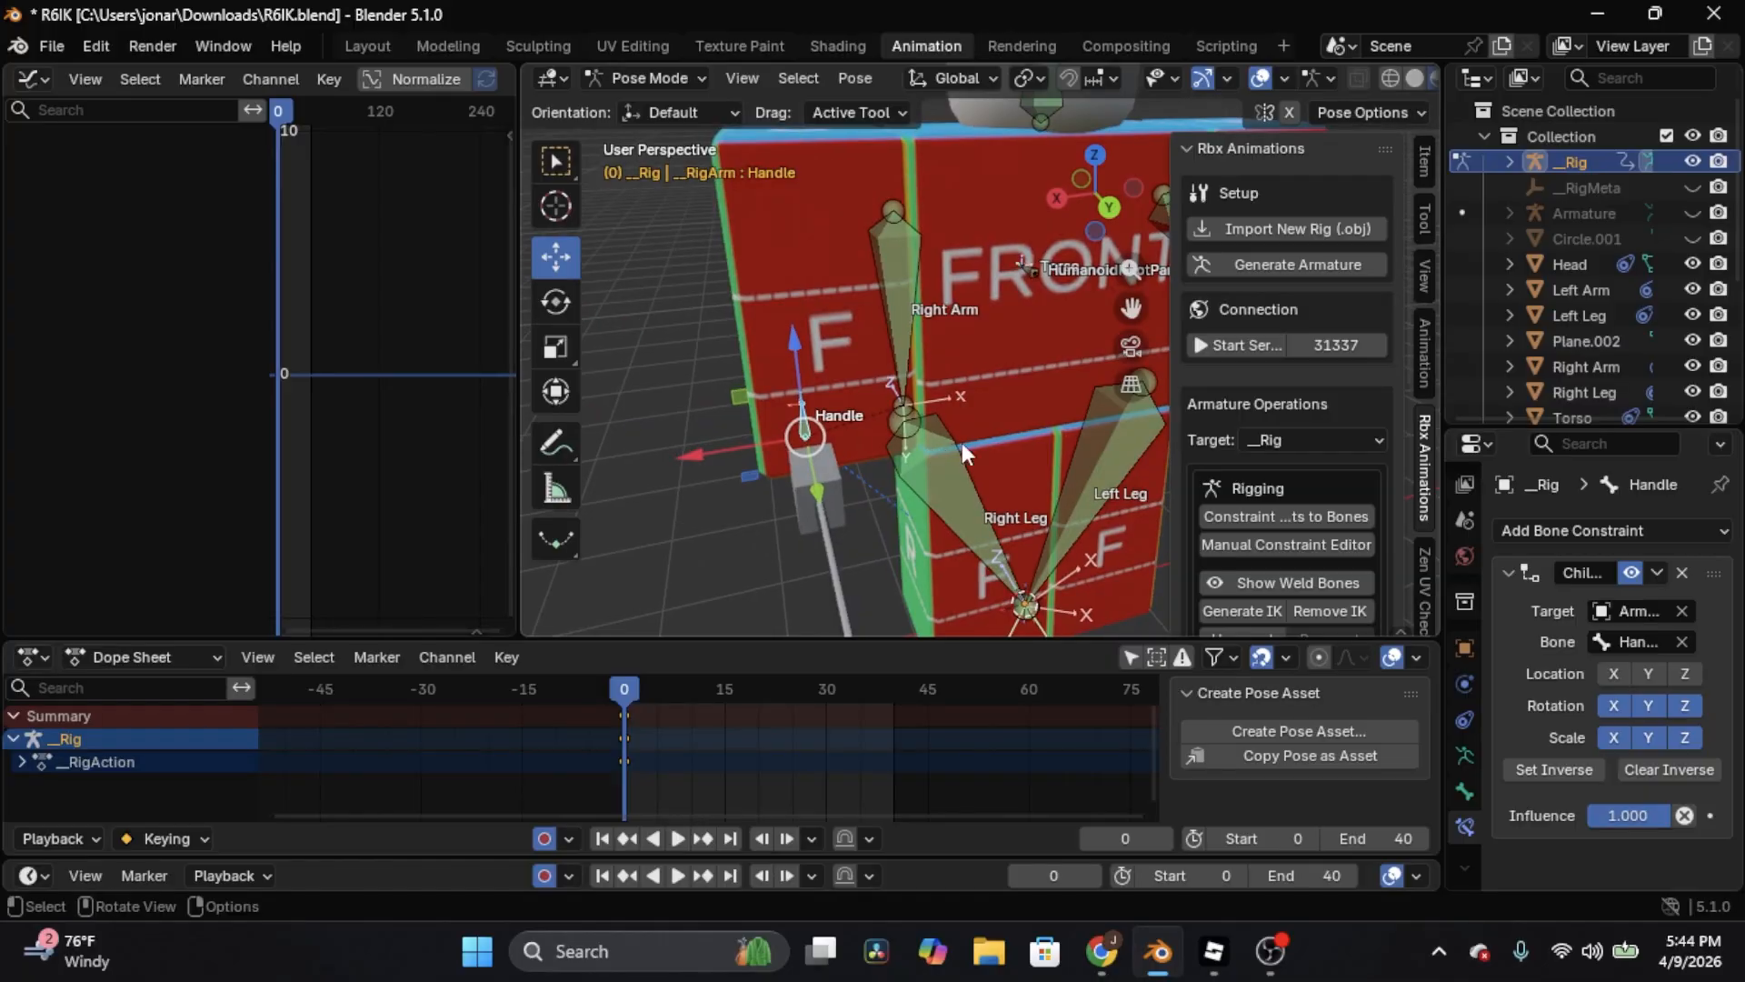
click(1626, 641)
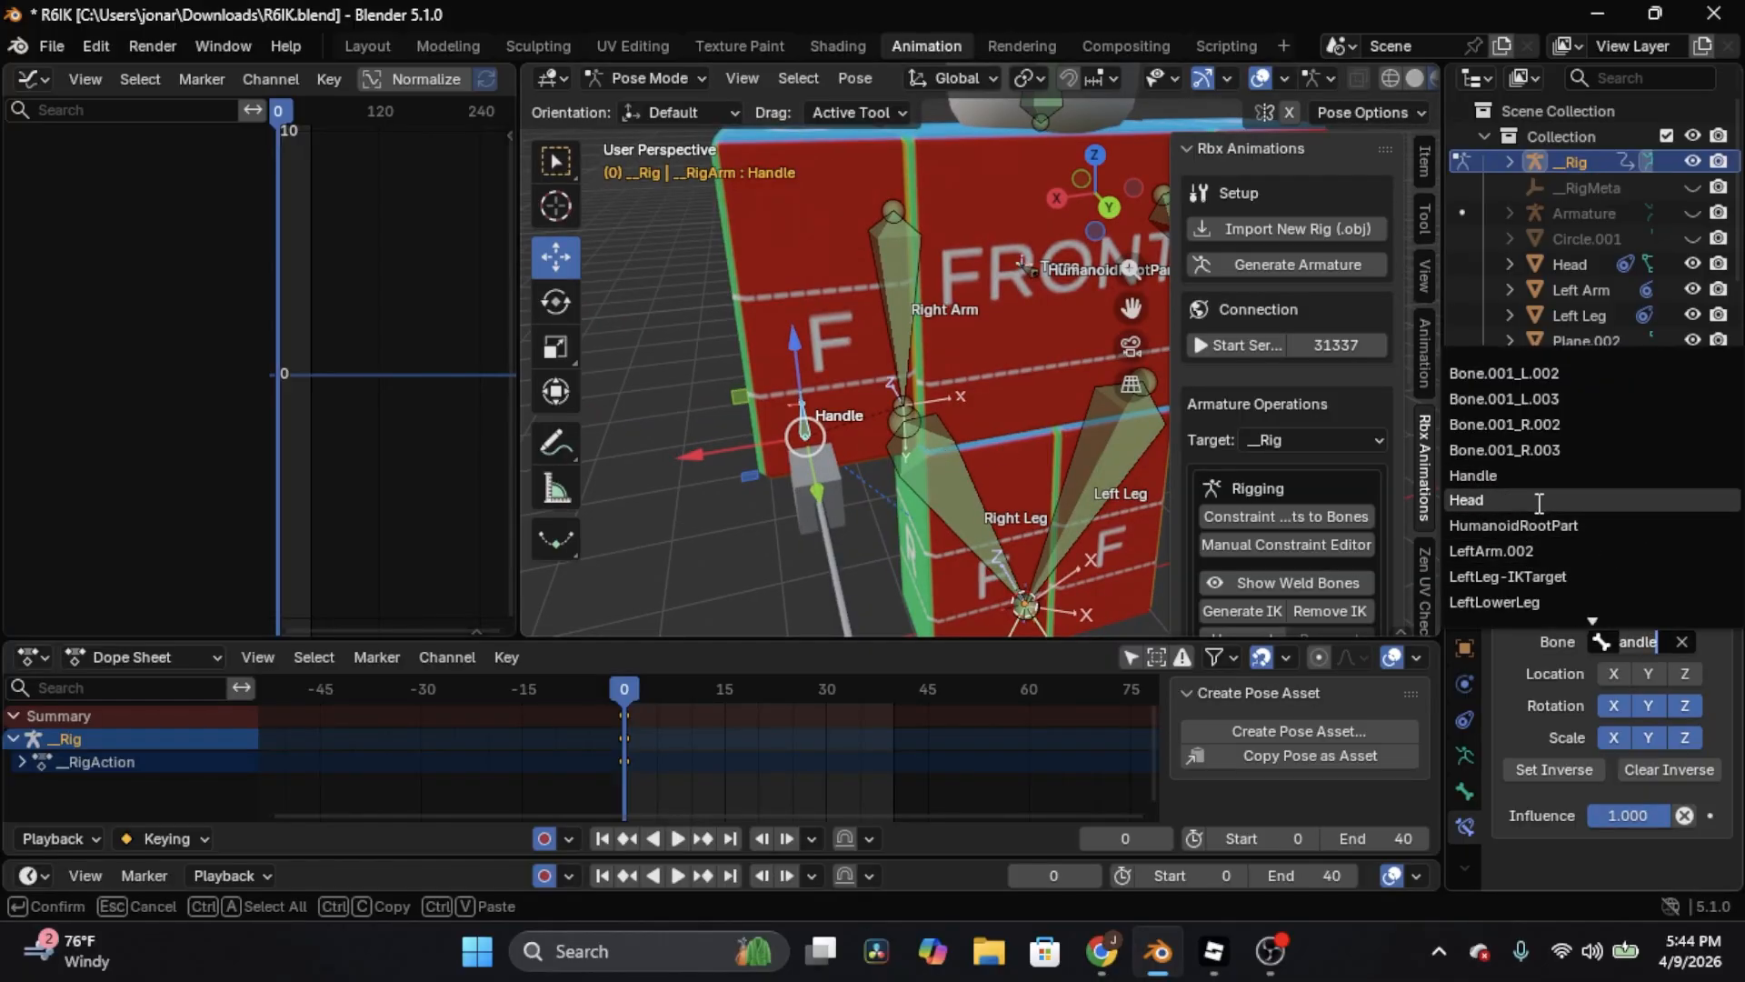
click(1545, 476)
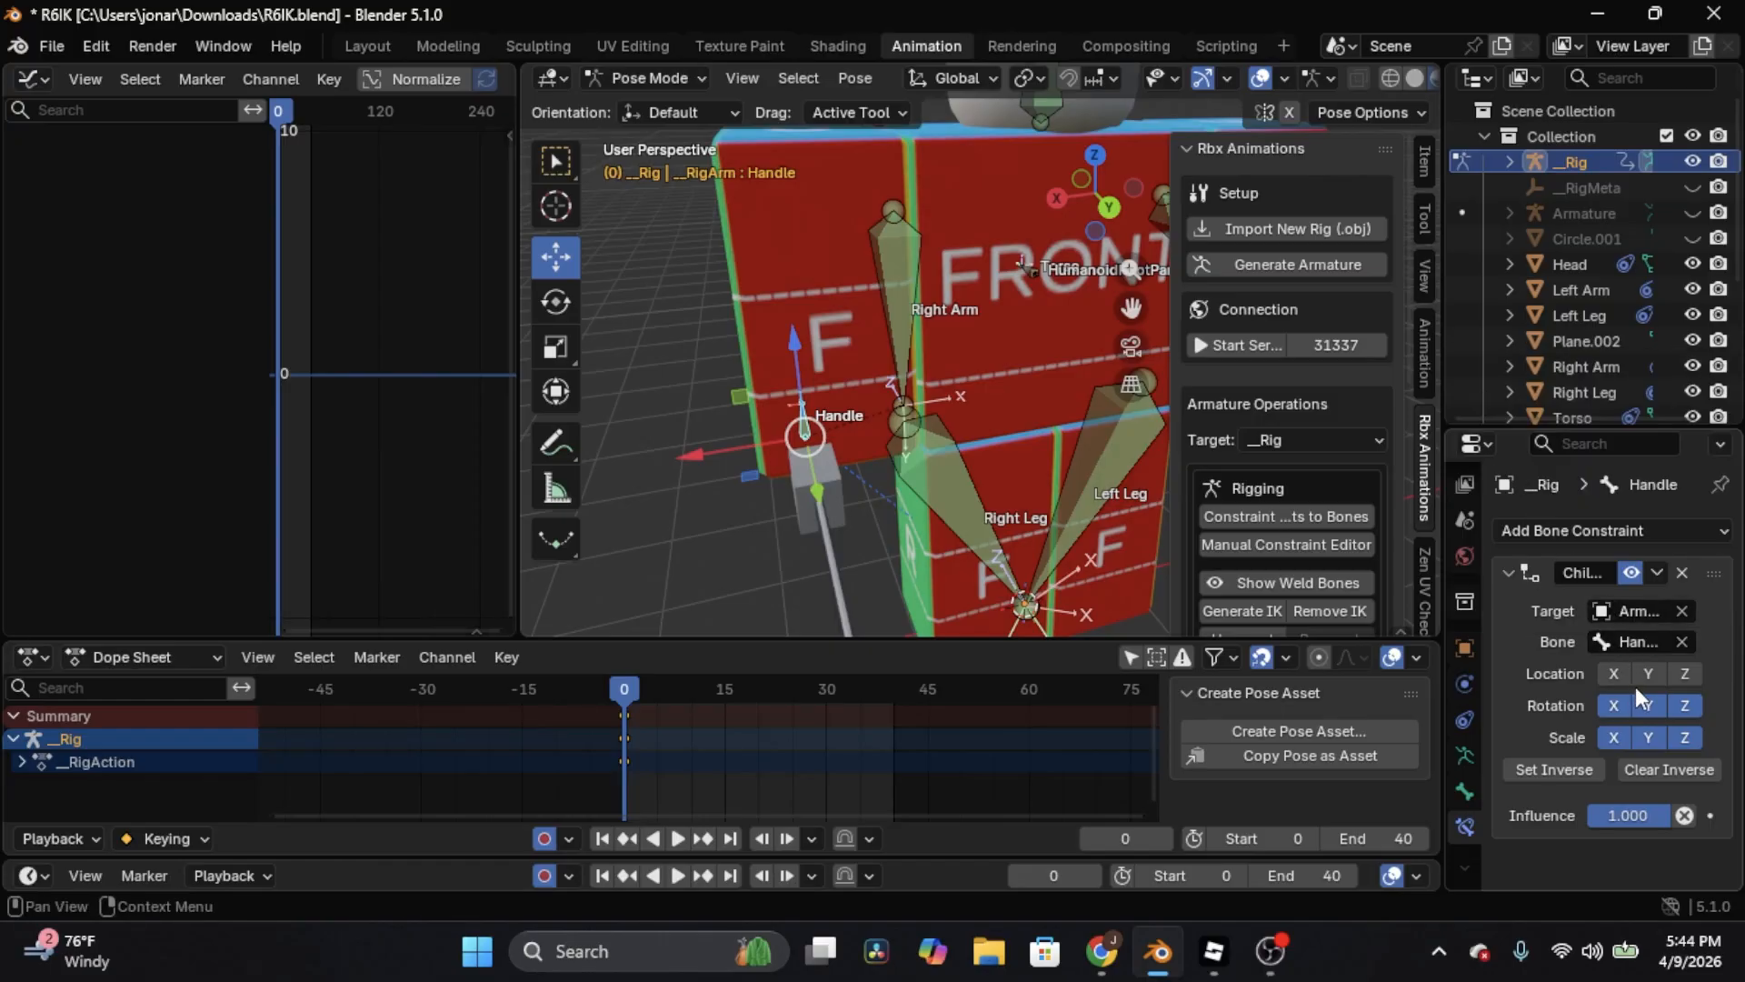
Add a Copy Location constraint to the Handle bone, with Armature as the target and Handle as the target bone
click(1672, 529)
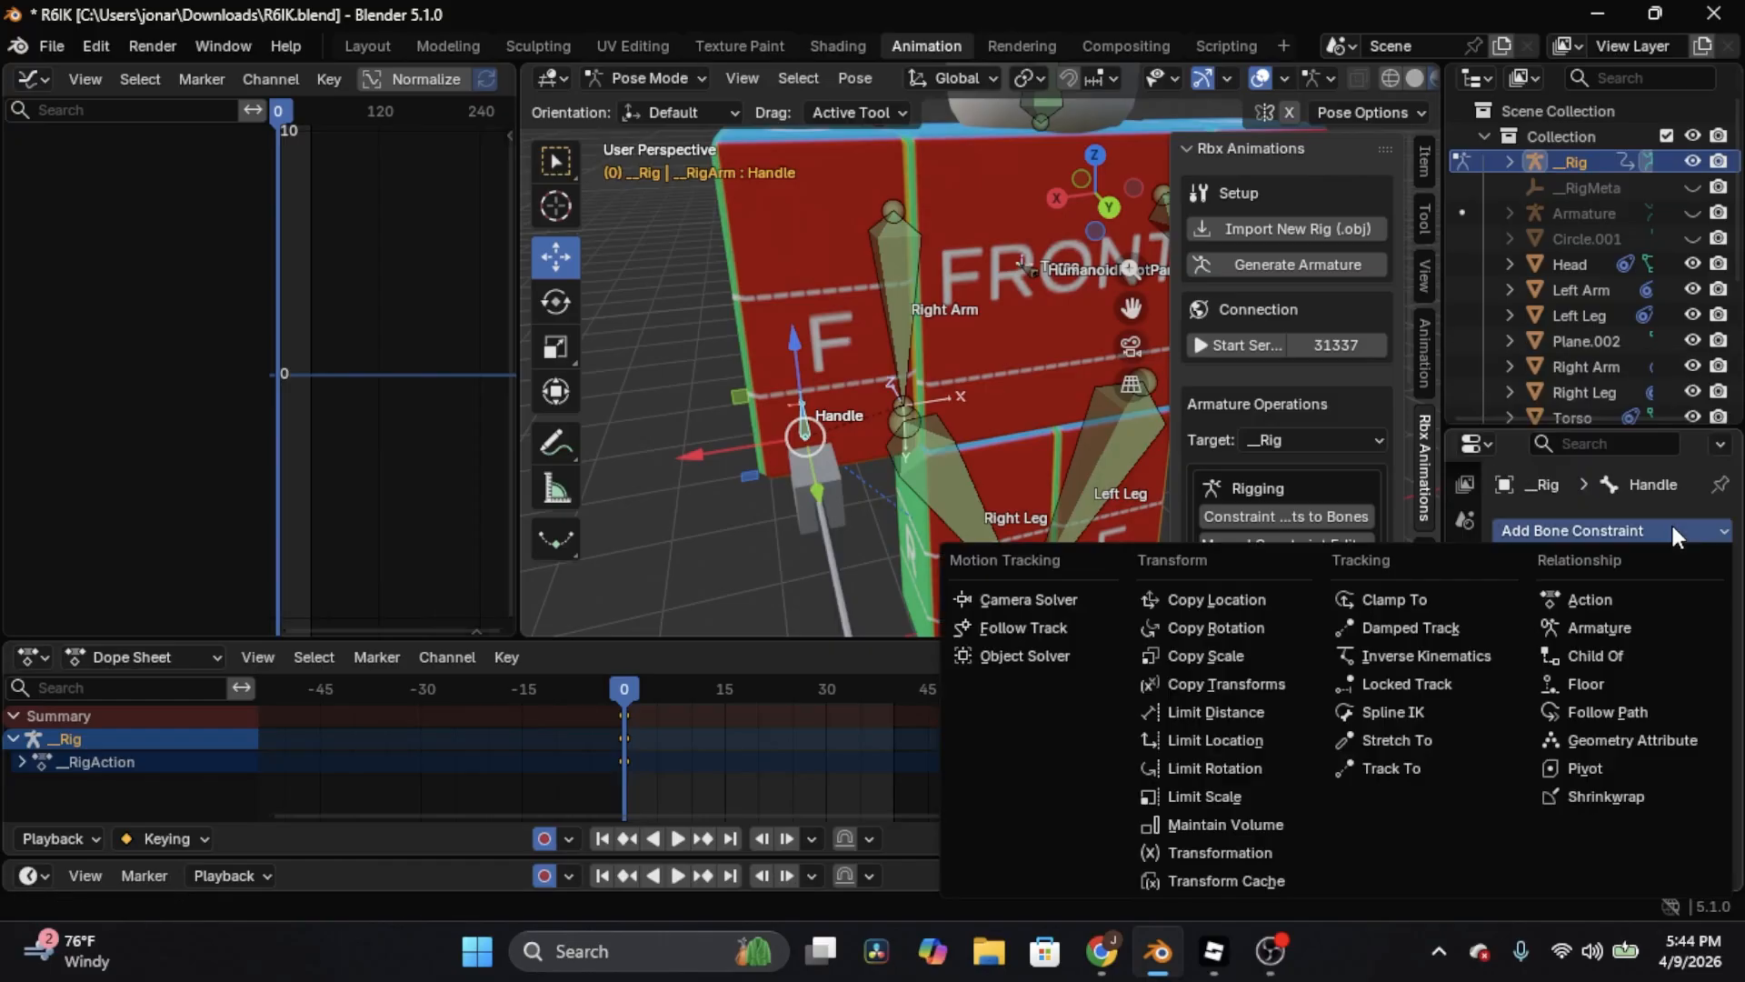
click(1241, 598)
scroll(1546, 631, down, 5)
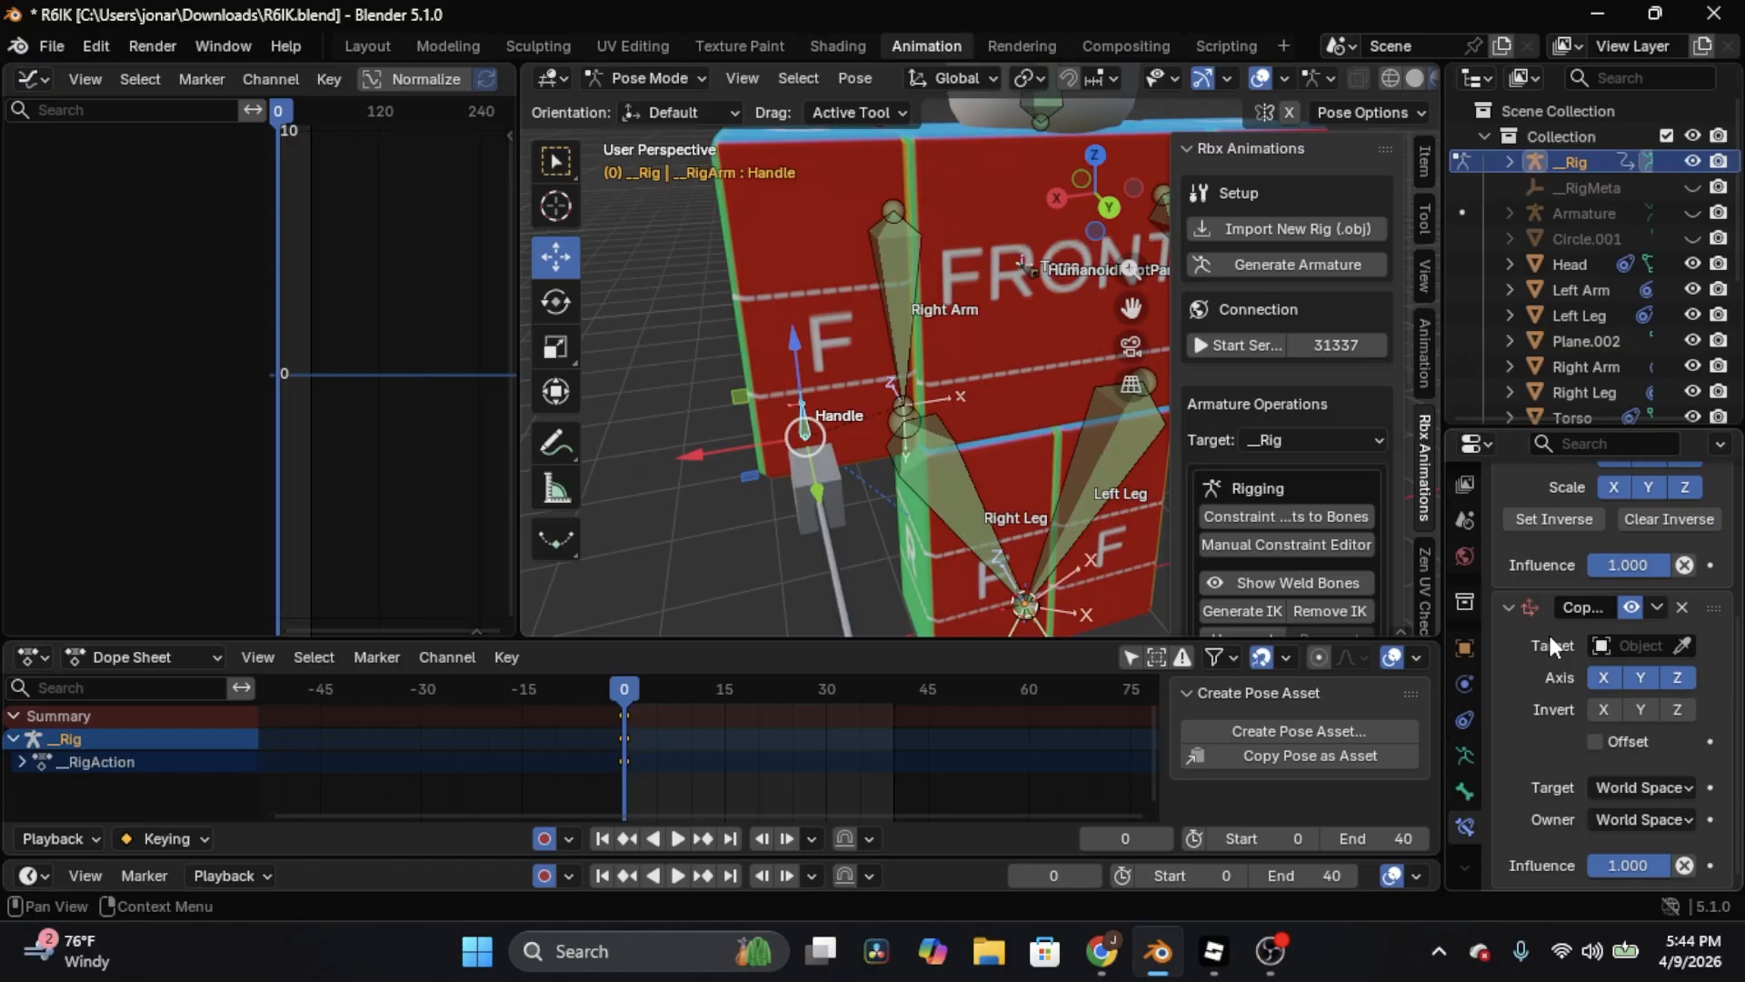
click(1635, 645)
click(1526, 408)
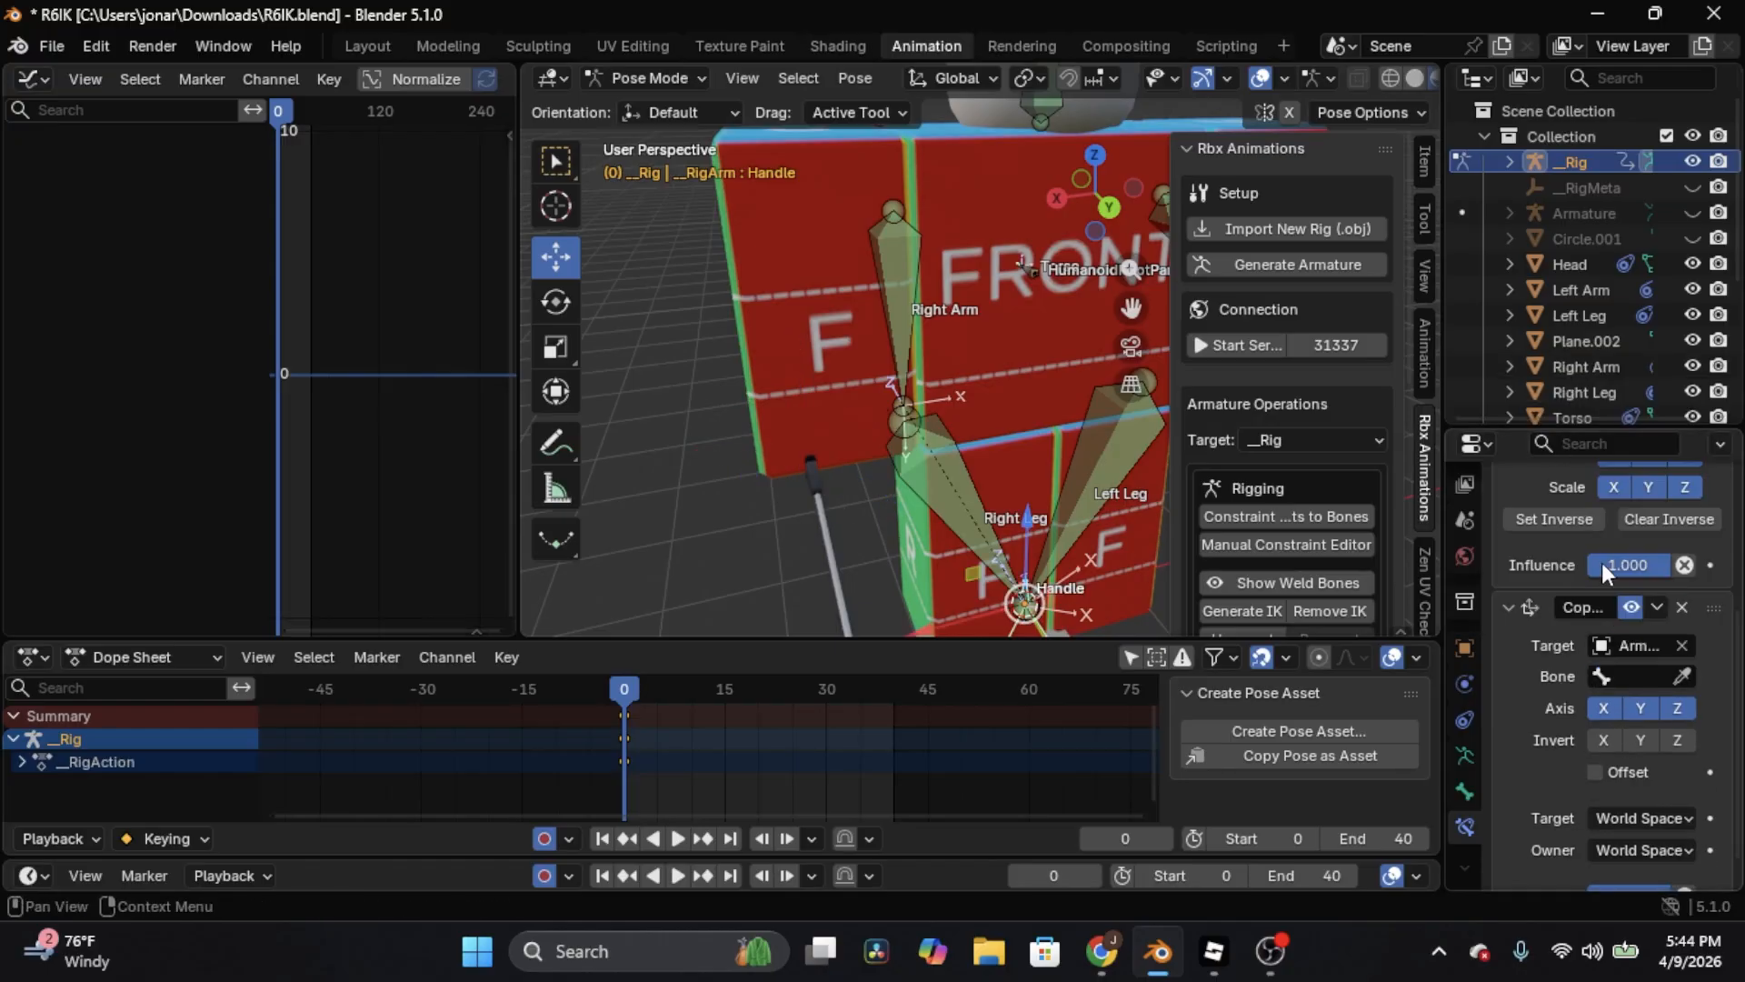
click(1632, 675)
click(1489, 514)
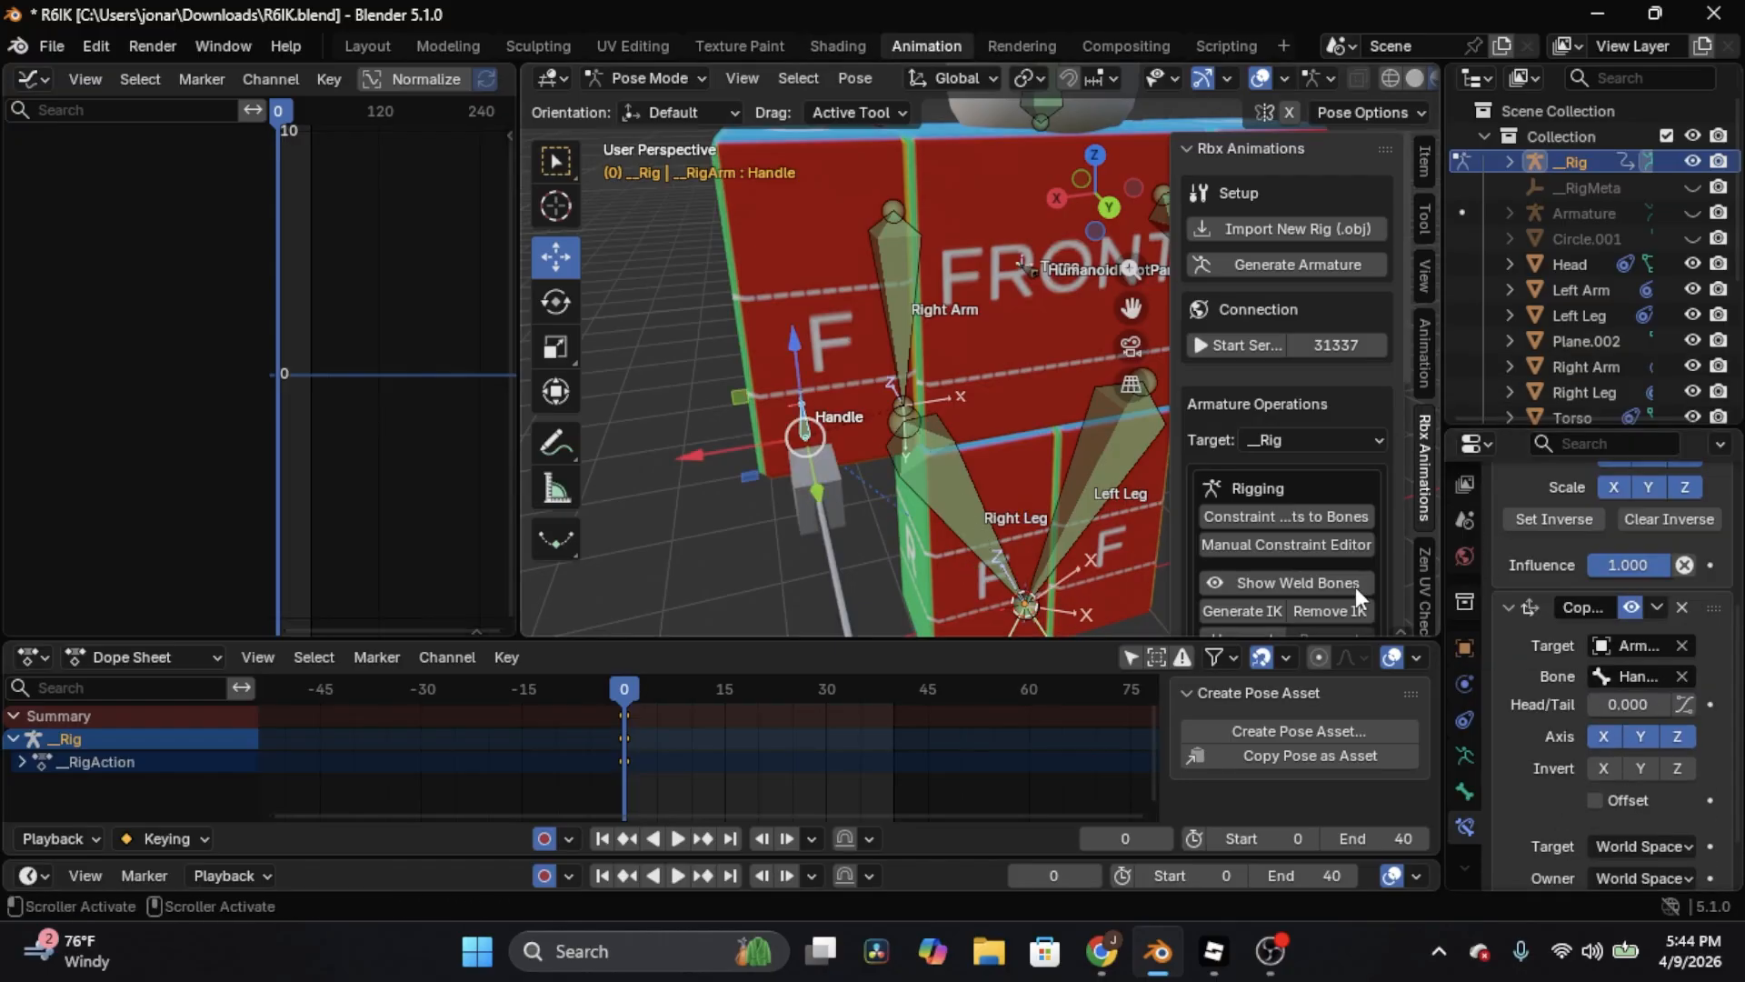
Inspect the Handle bone at the right arm and its Child Of and Copy Location constraint settings
middle_drag(872, 391, 905, 440)
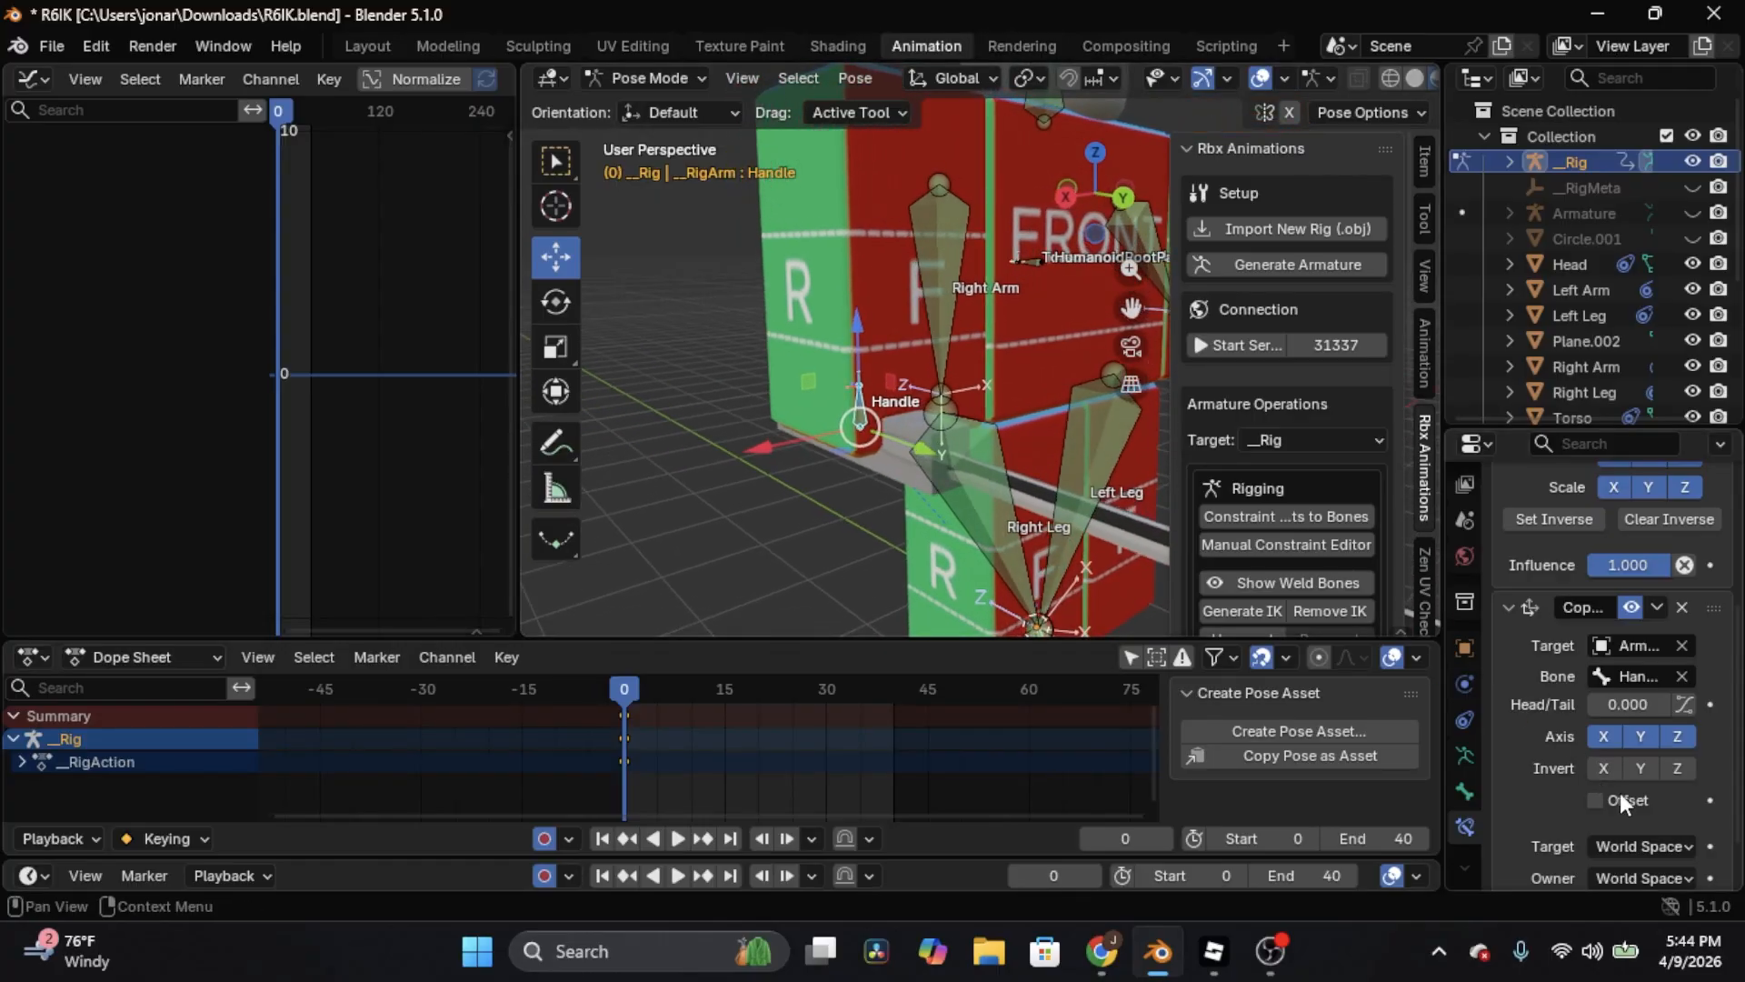
middle_drag(988, 394, 1000, 400)
scroll(1126, 447, down, 5)
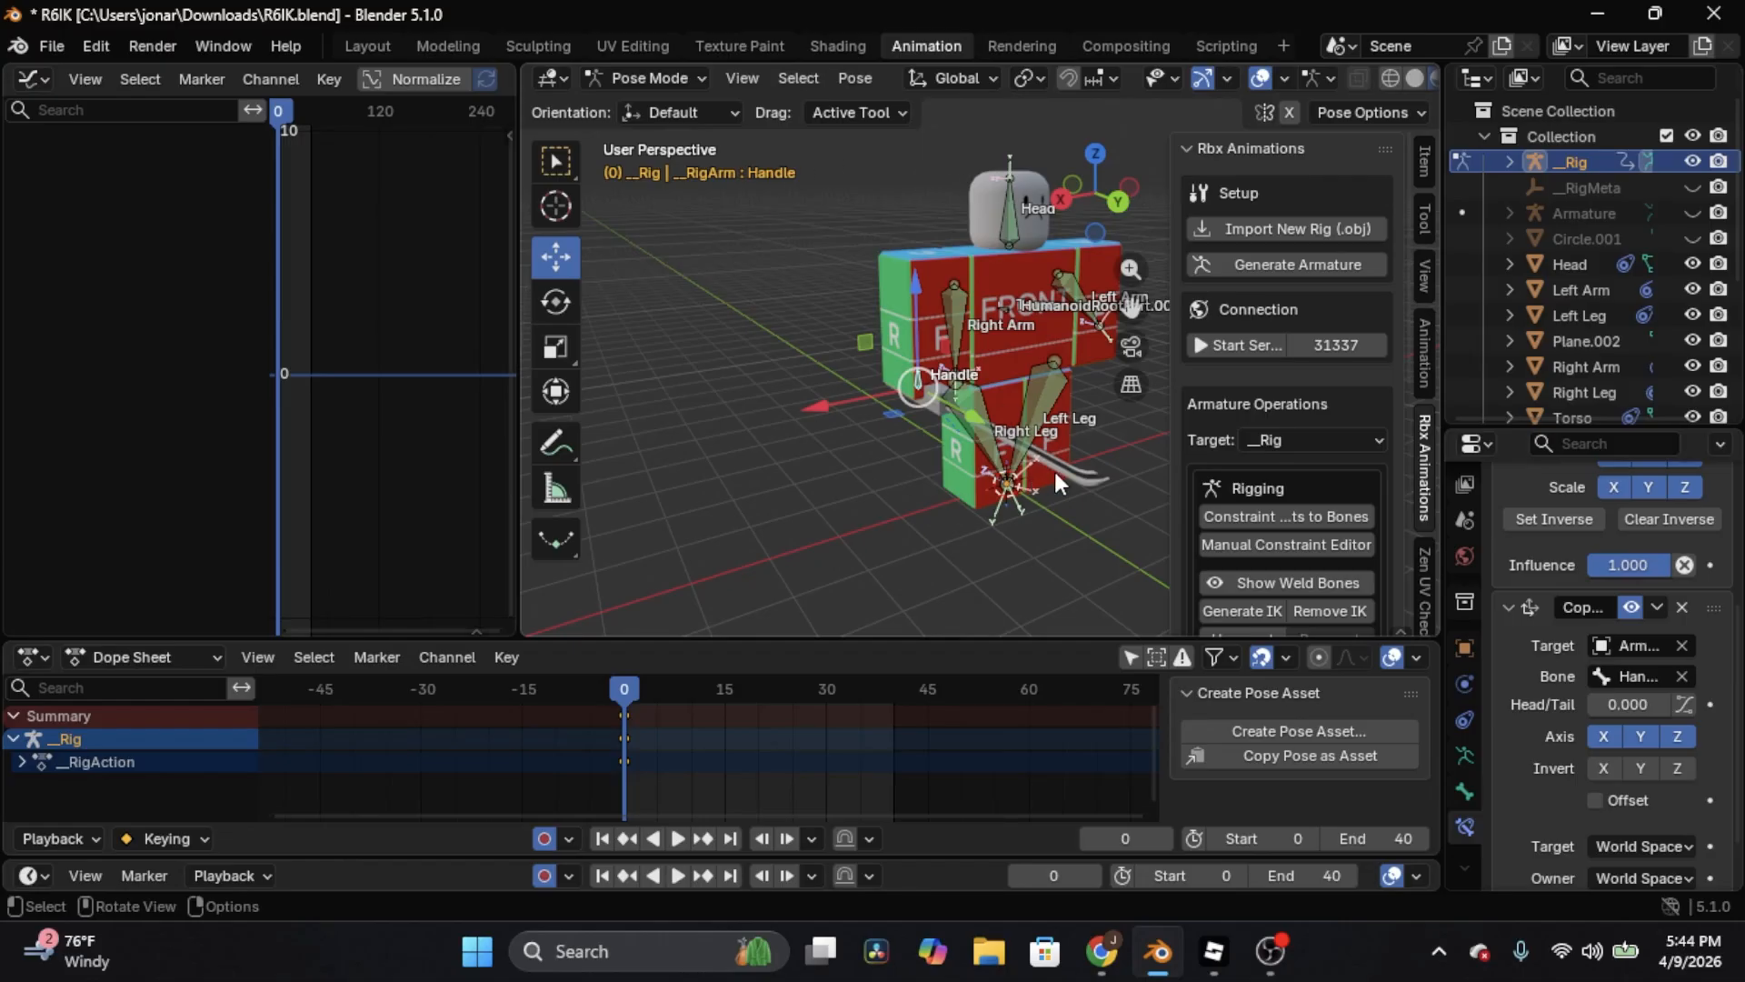
scroll(1563, 595, up, 5)
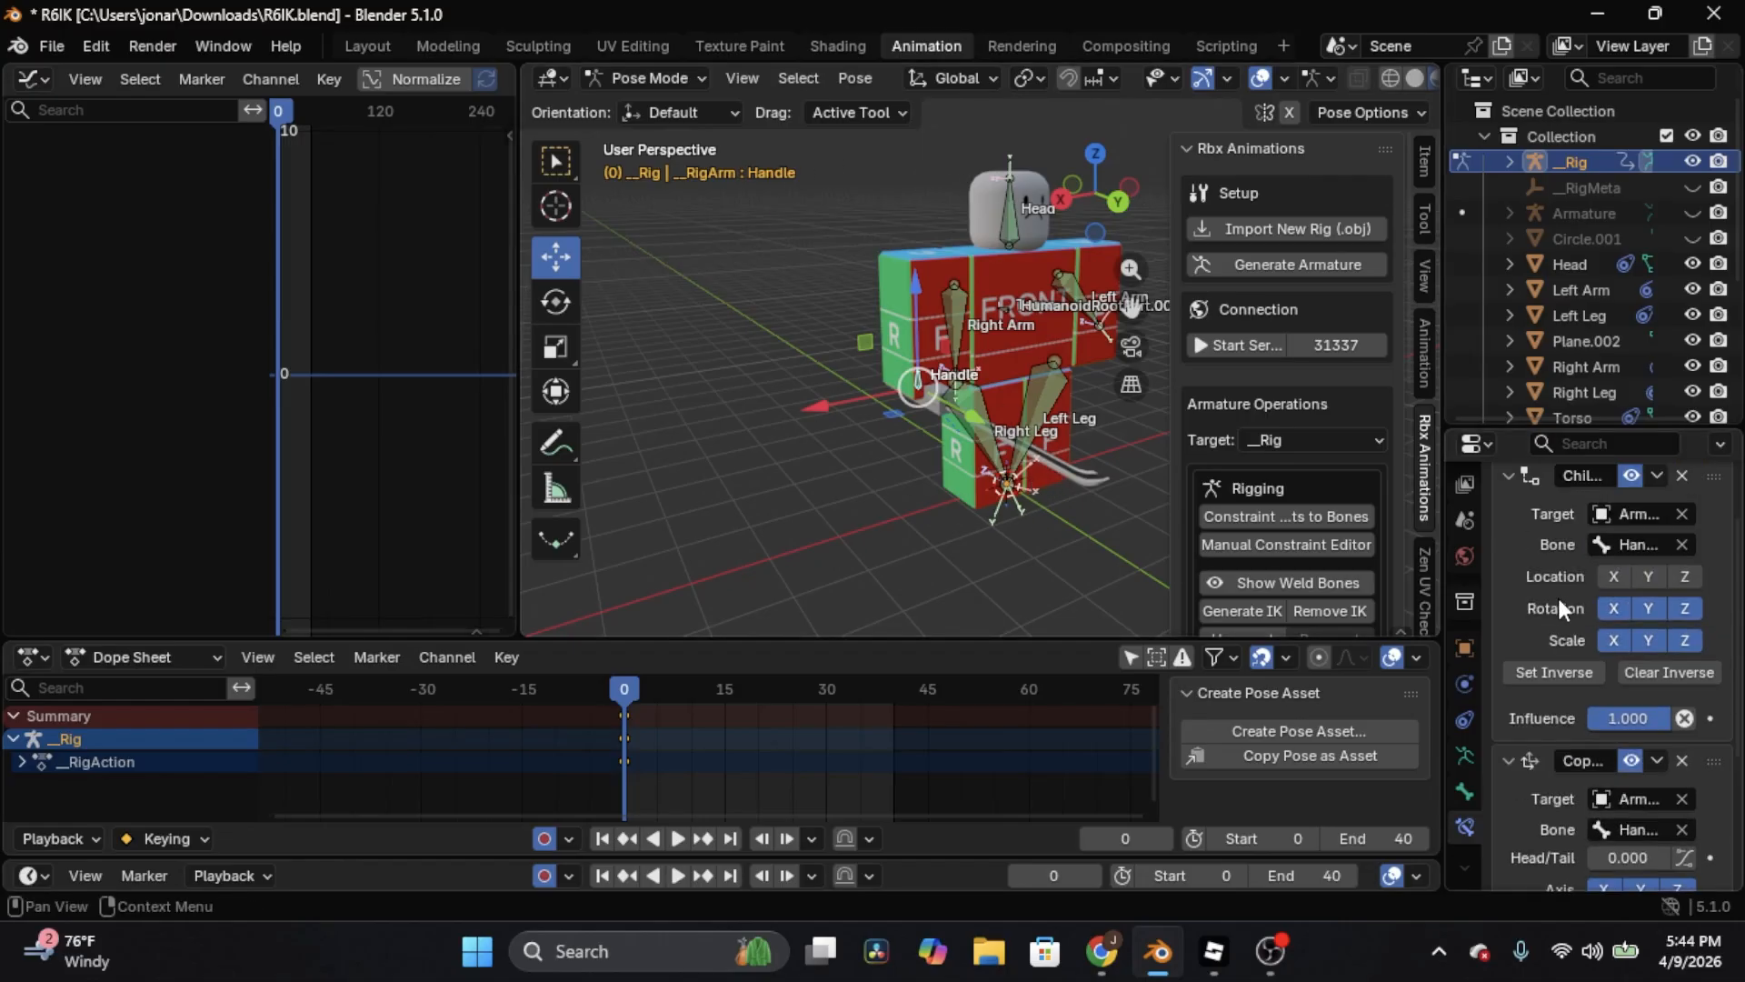
scroll(1599, 683, down, 6)
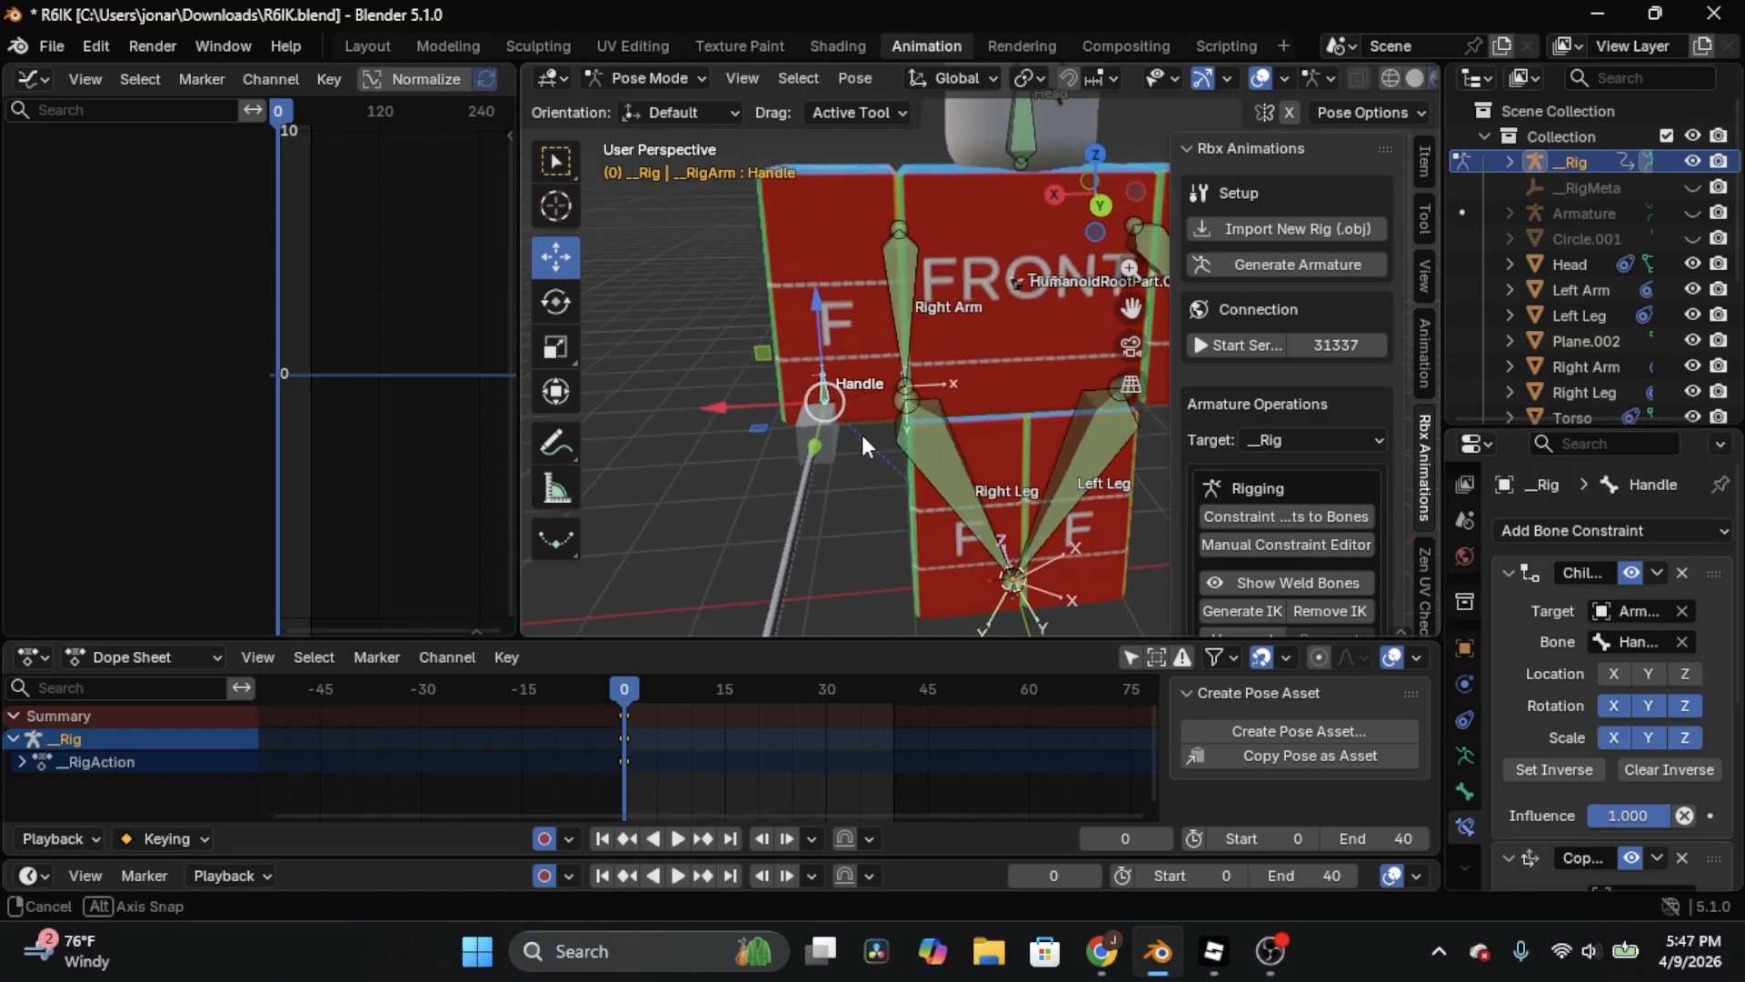
Toggle the Inherit Rotation option for __Rig's Handle bone
mouse_move(861, 435)
middle_down()
mouse_move(918, 443)
mouse_move(815, 440)
mouse_move(990, 440)
mouse_move(847, 434)
middle_up()
scroll(840, 428, up, 5)
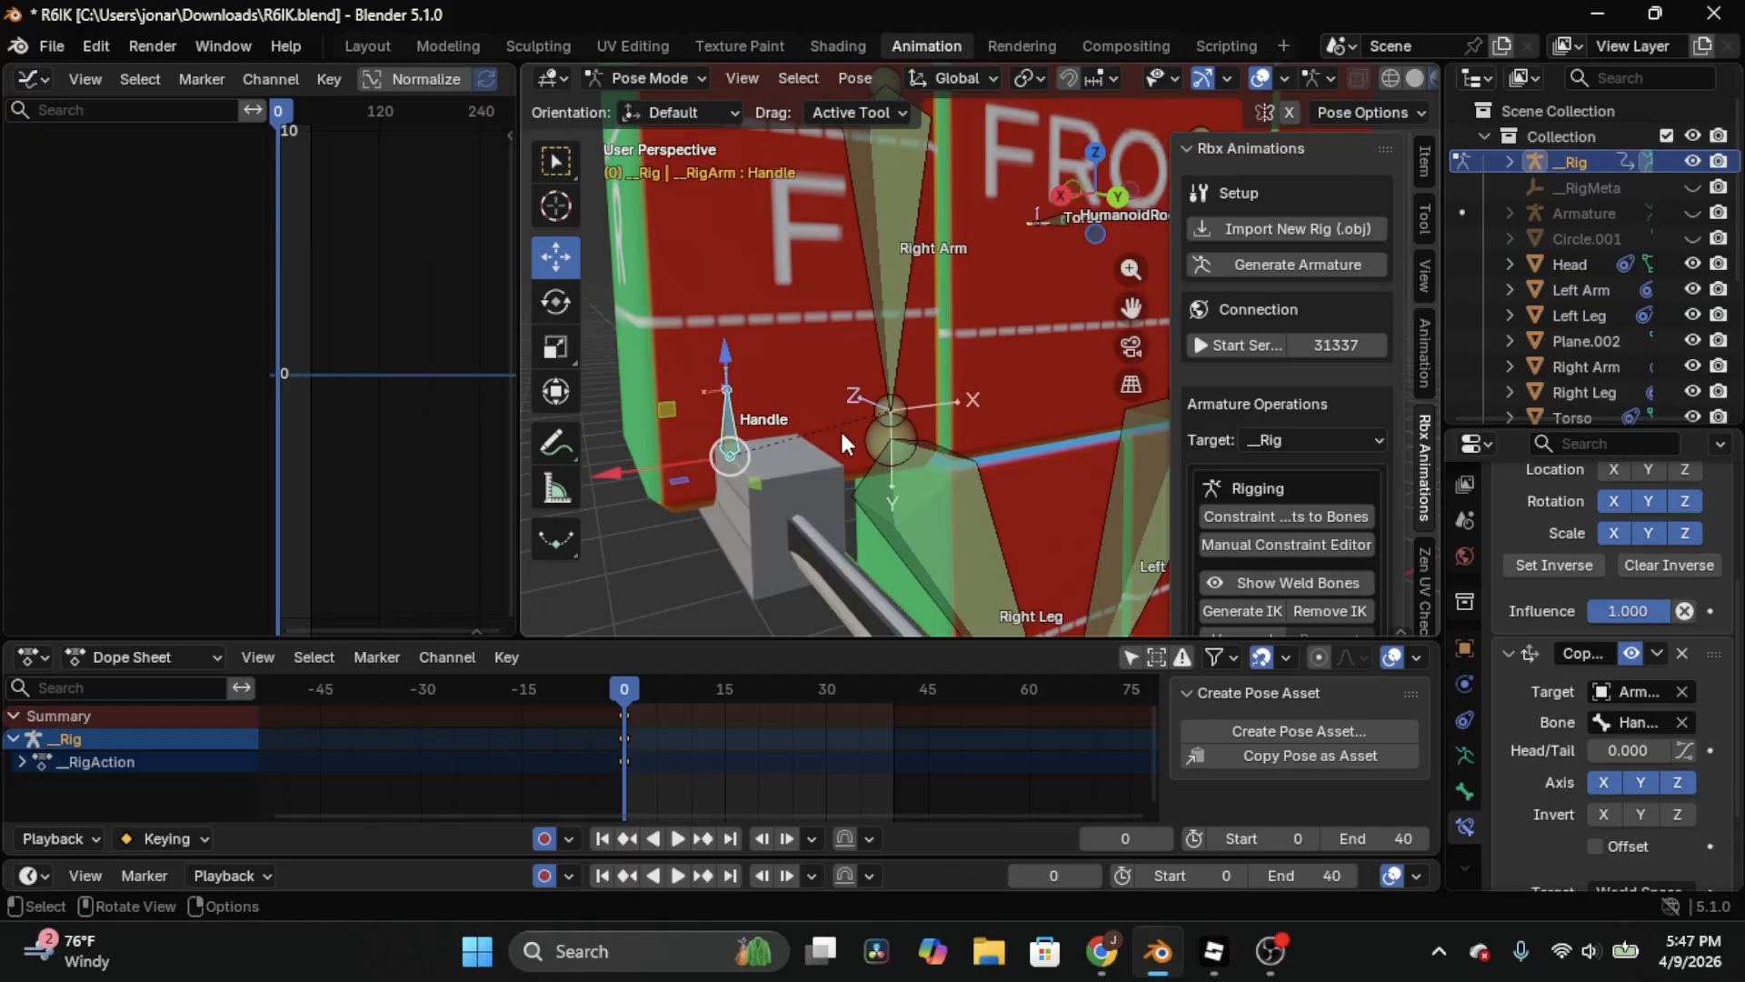
key(shift+w)
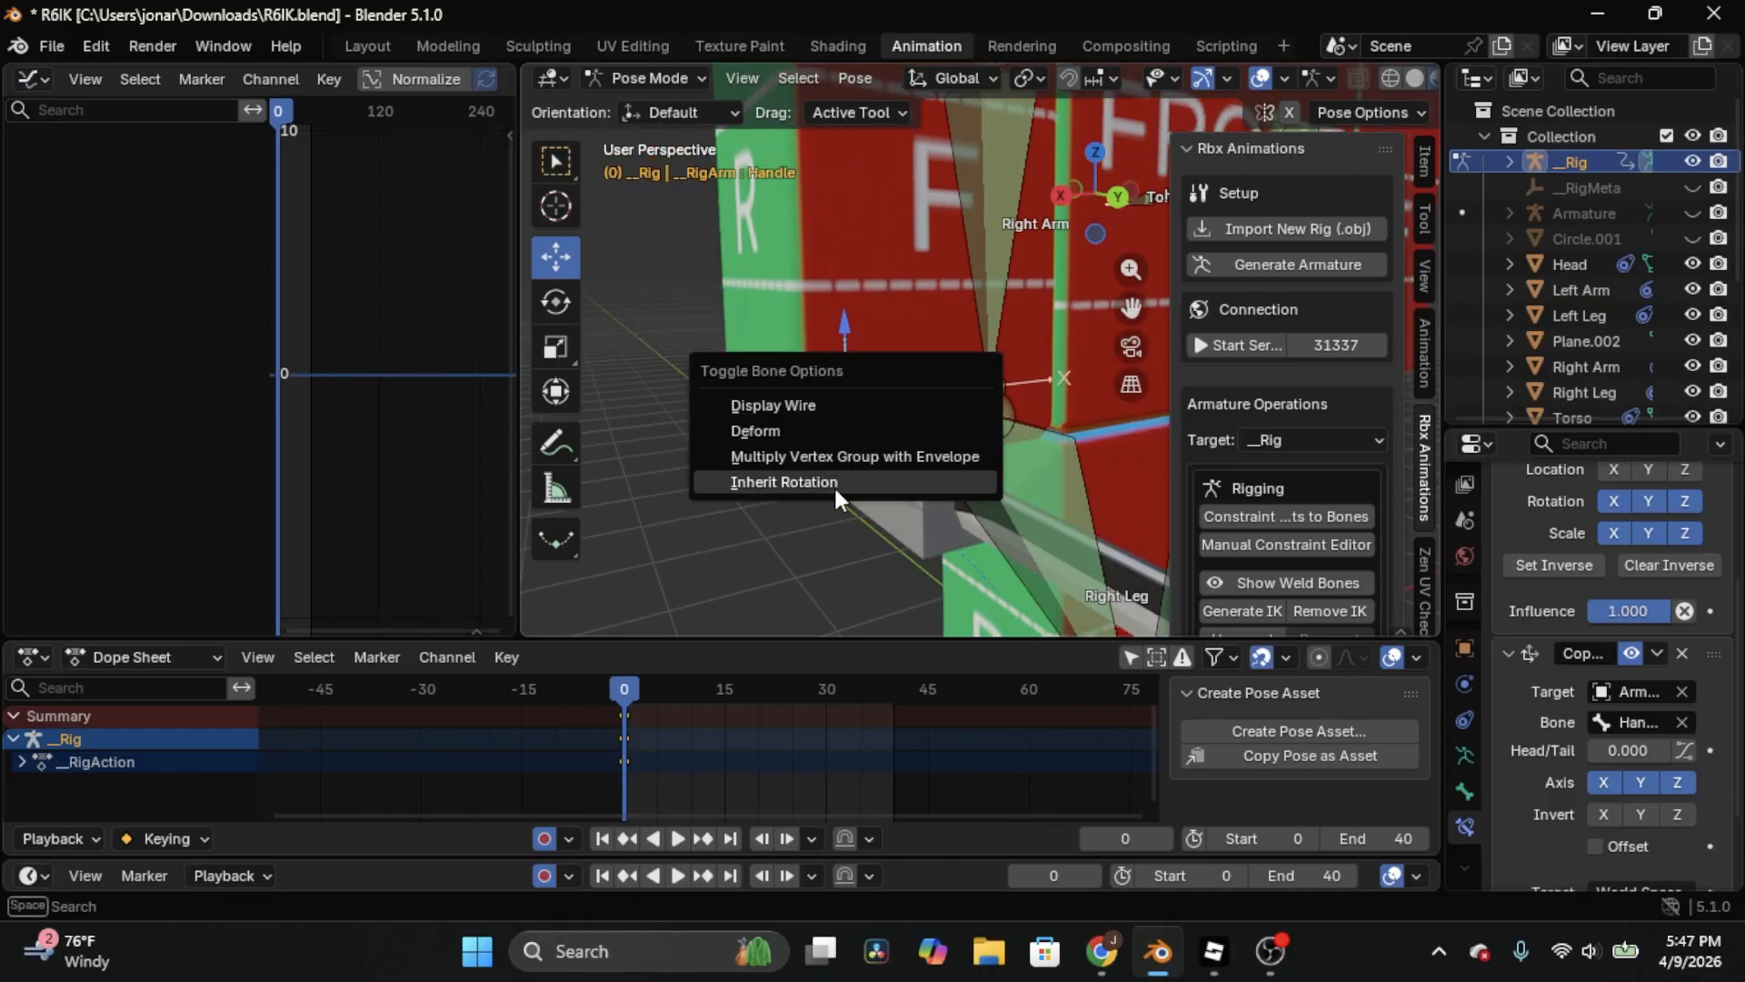
click(789, 478)
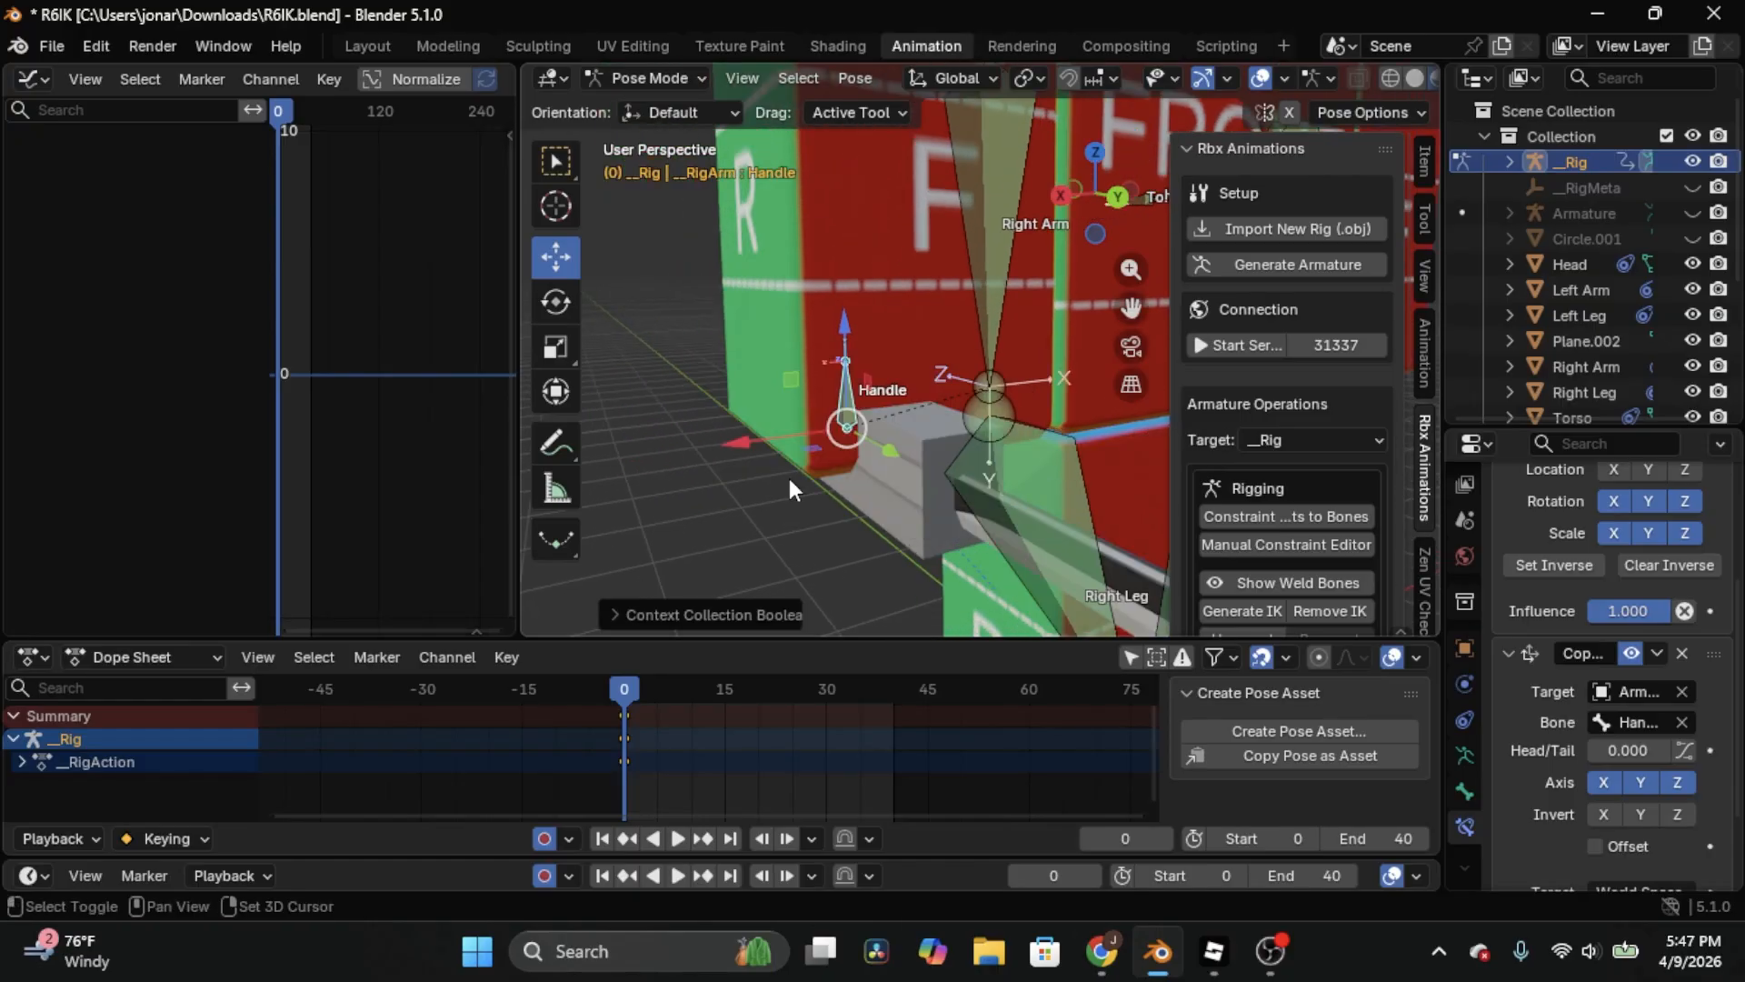
scroll(837, 446, down, 5)
middle_drag(840, 445, 833, 411)
Return to Object Mode, hide __Rig, and unhide Armature and put it in Pose Mode
click(649, 78)
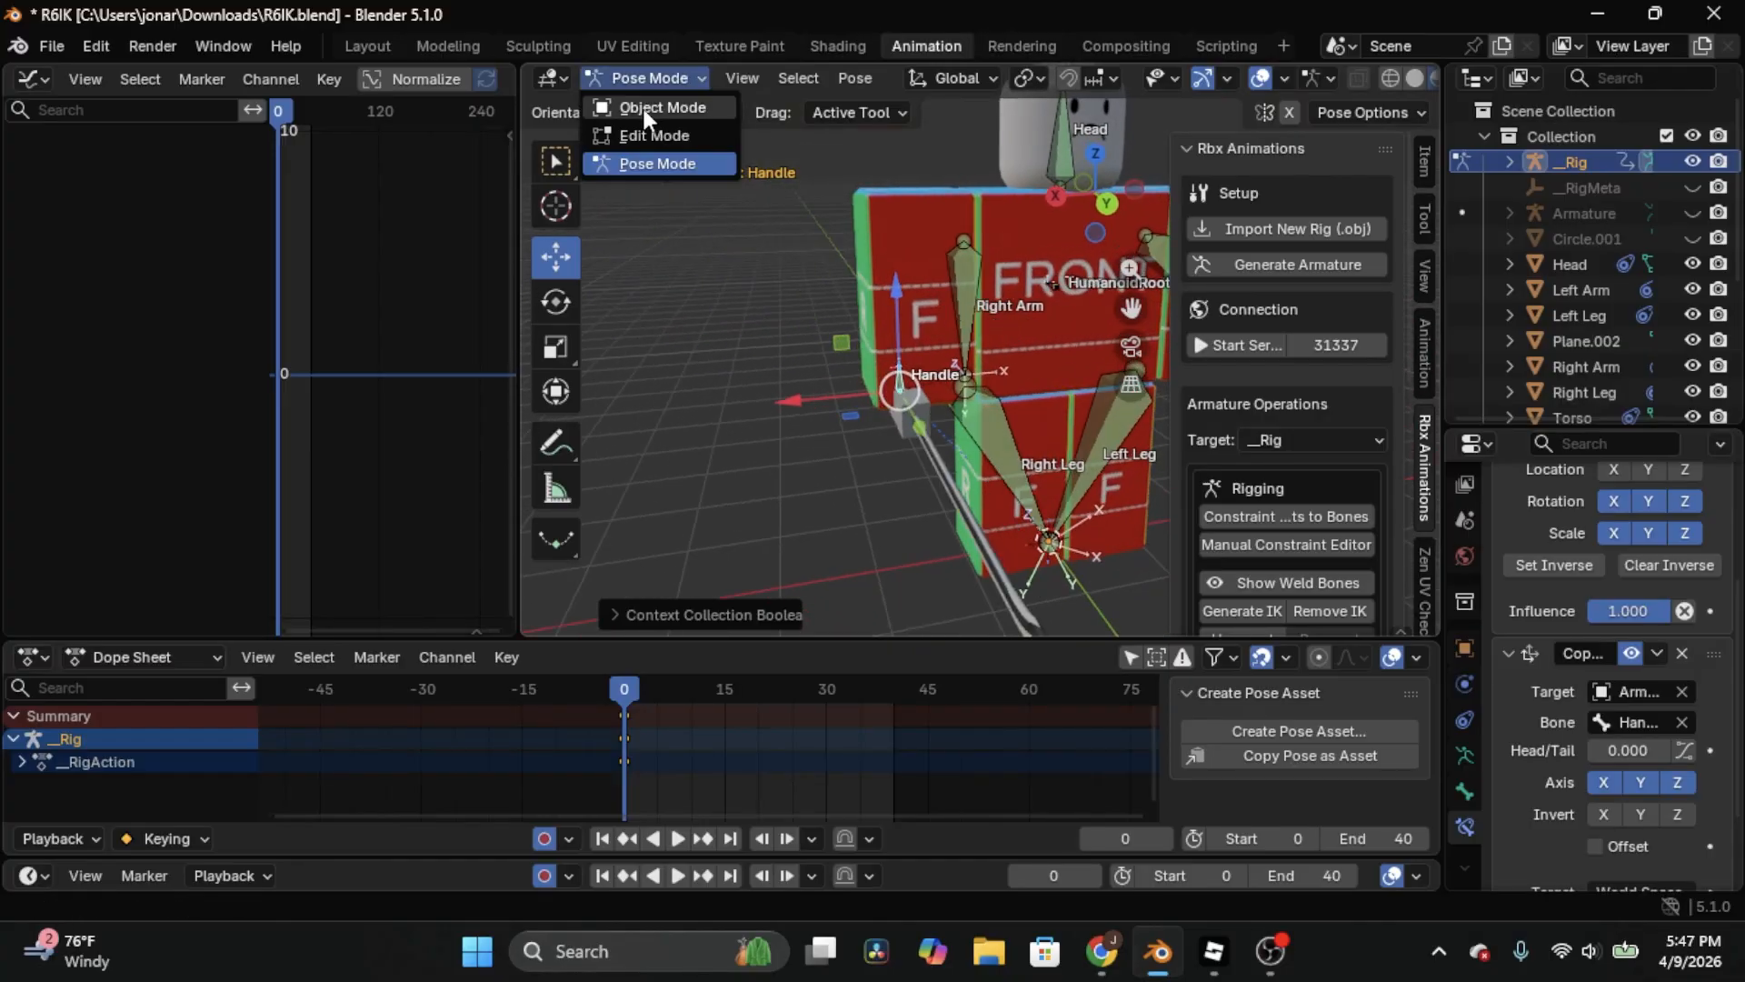
click(644, 104)
click(1691, 162)
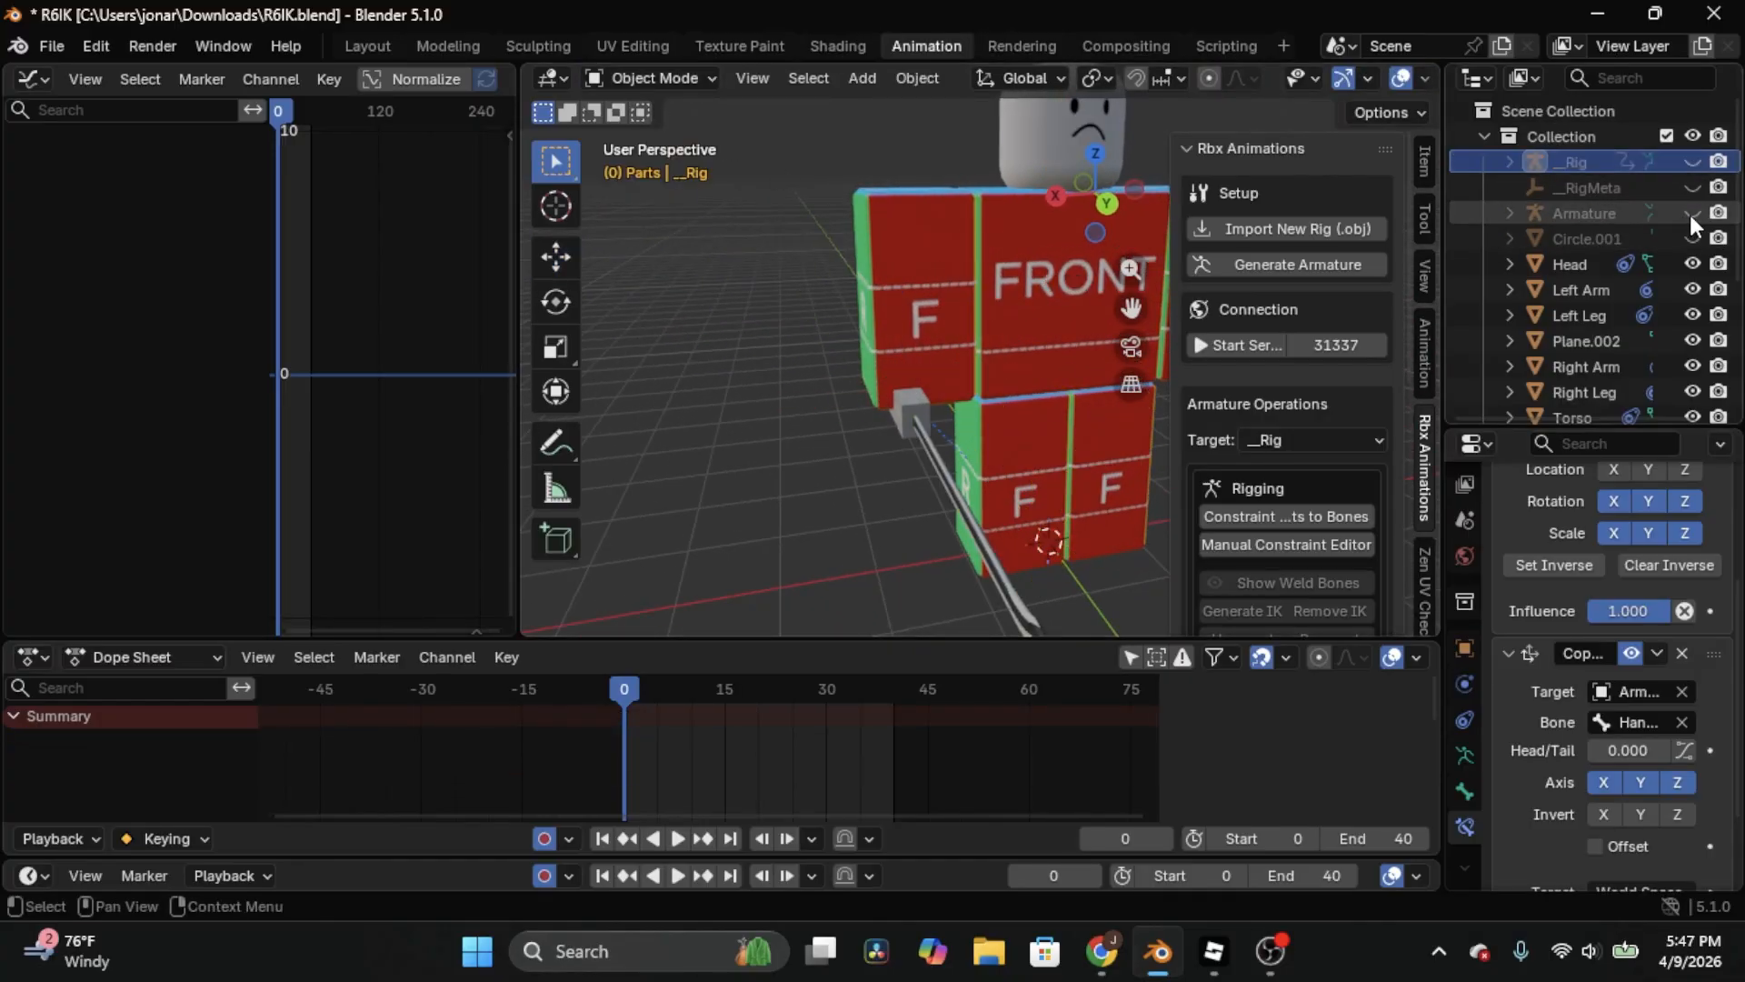
click(1692, 212)
click(930, 274)
click(944, 280)
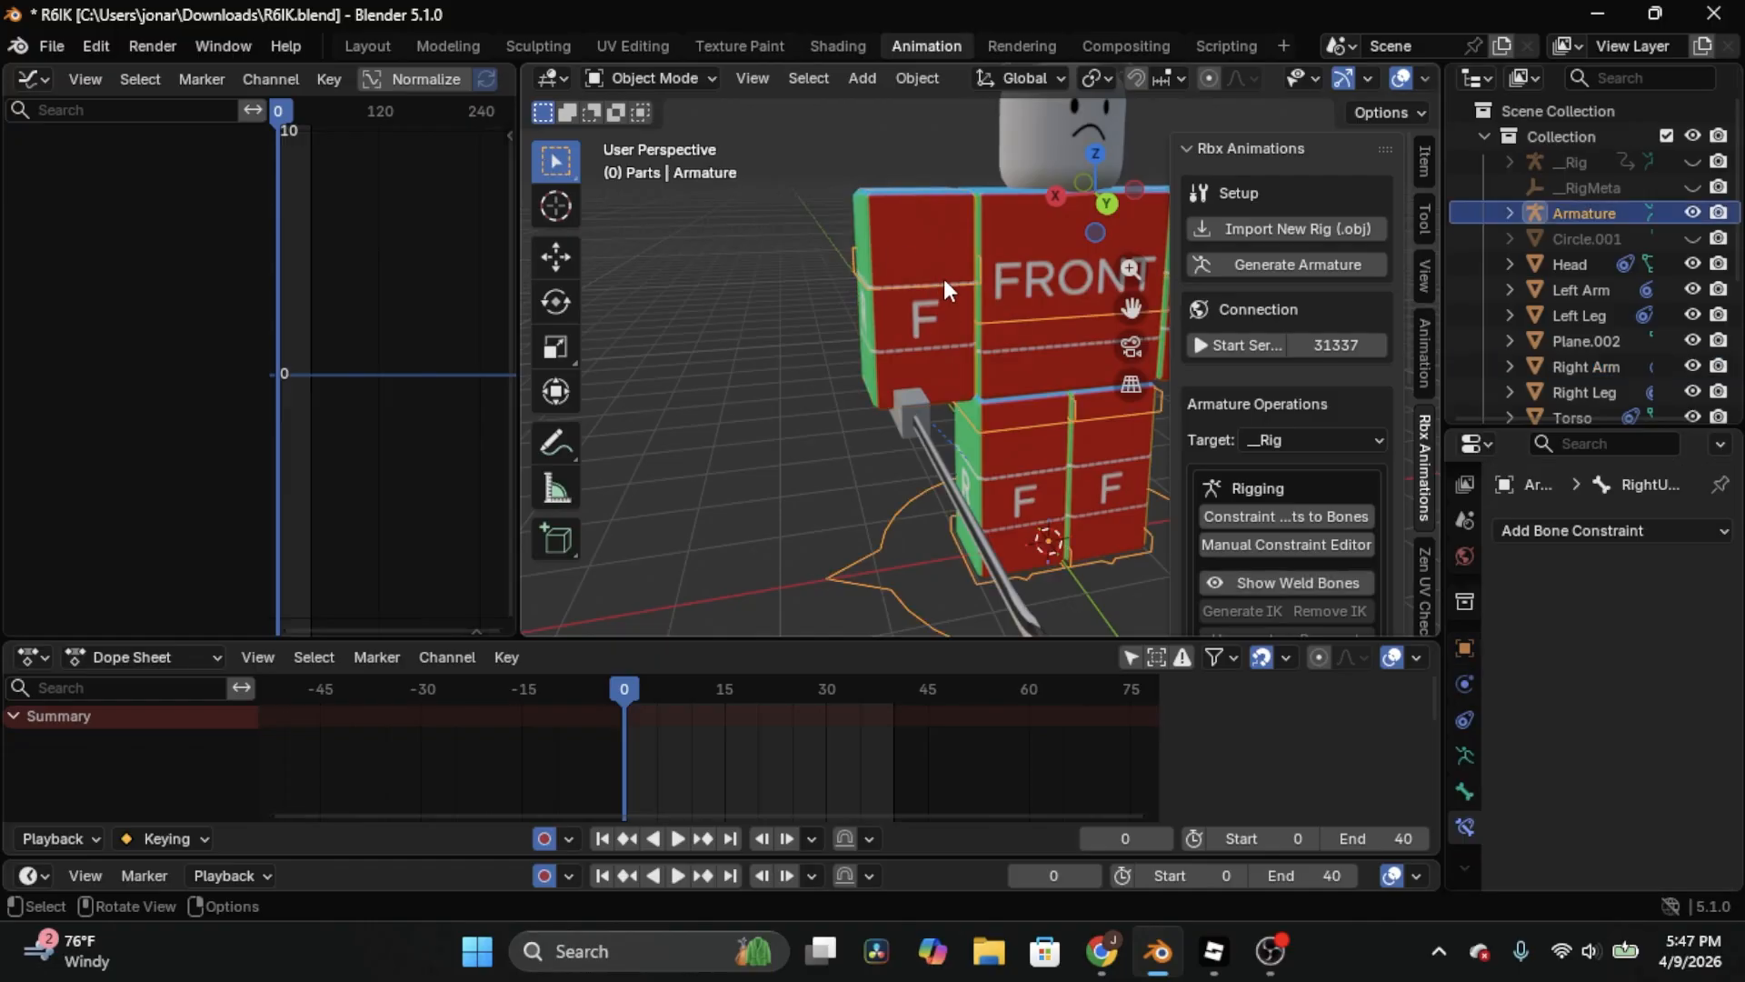
click(636, 79)
click(691, 163)
Try rotating Armature's RightUpperArm bone and undo the rotation
middle_drag(836, 171, 933, 282)
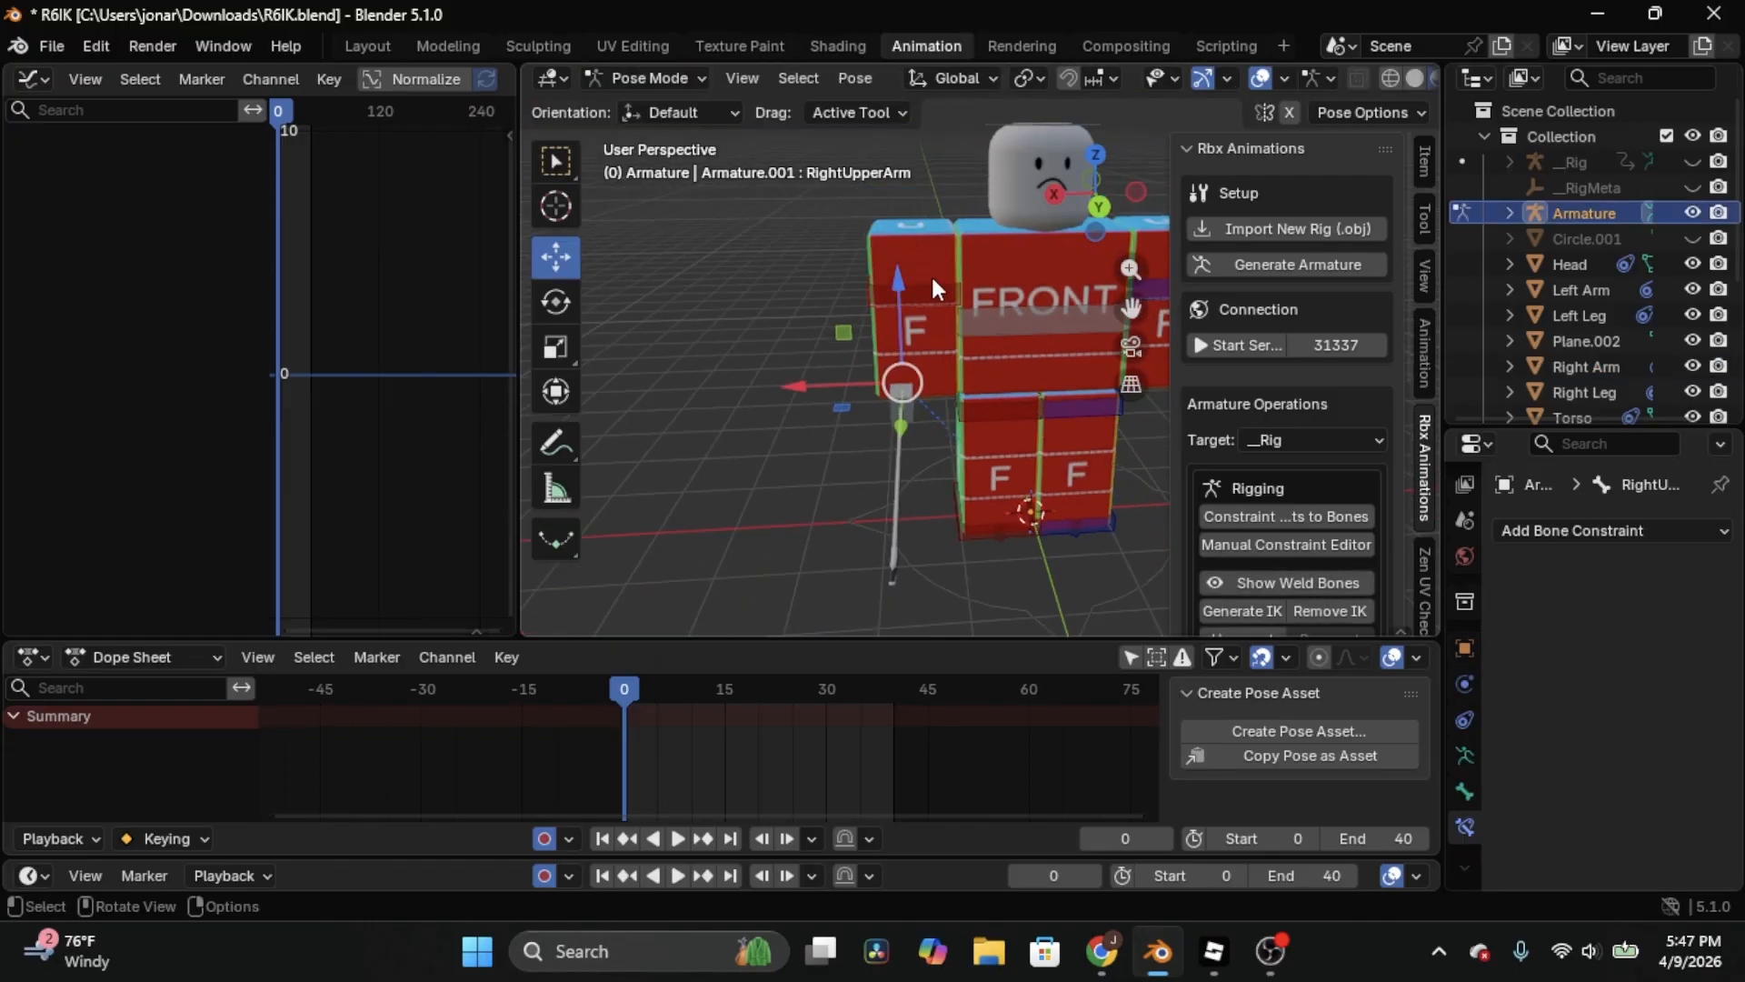
middle_drag(1055, 240, 1116, 242)
key(r)
click(1039, 307)
key(ctrl+z)
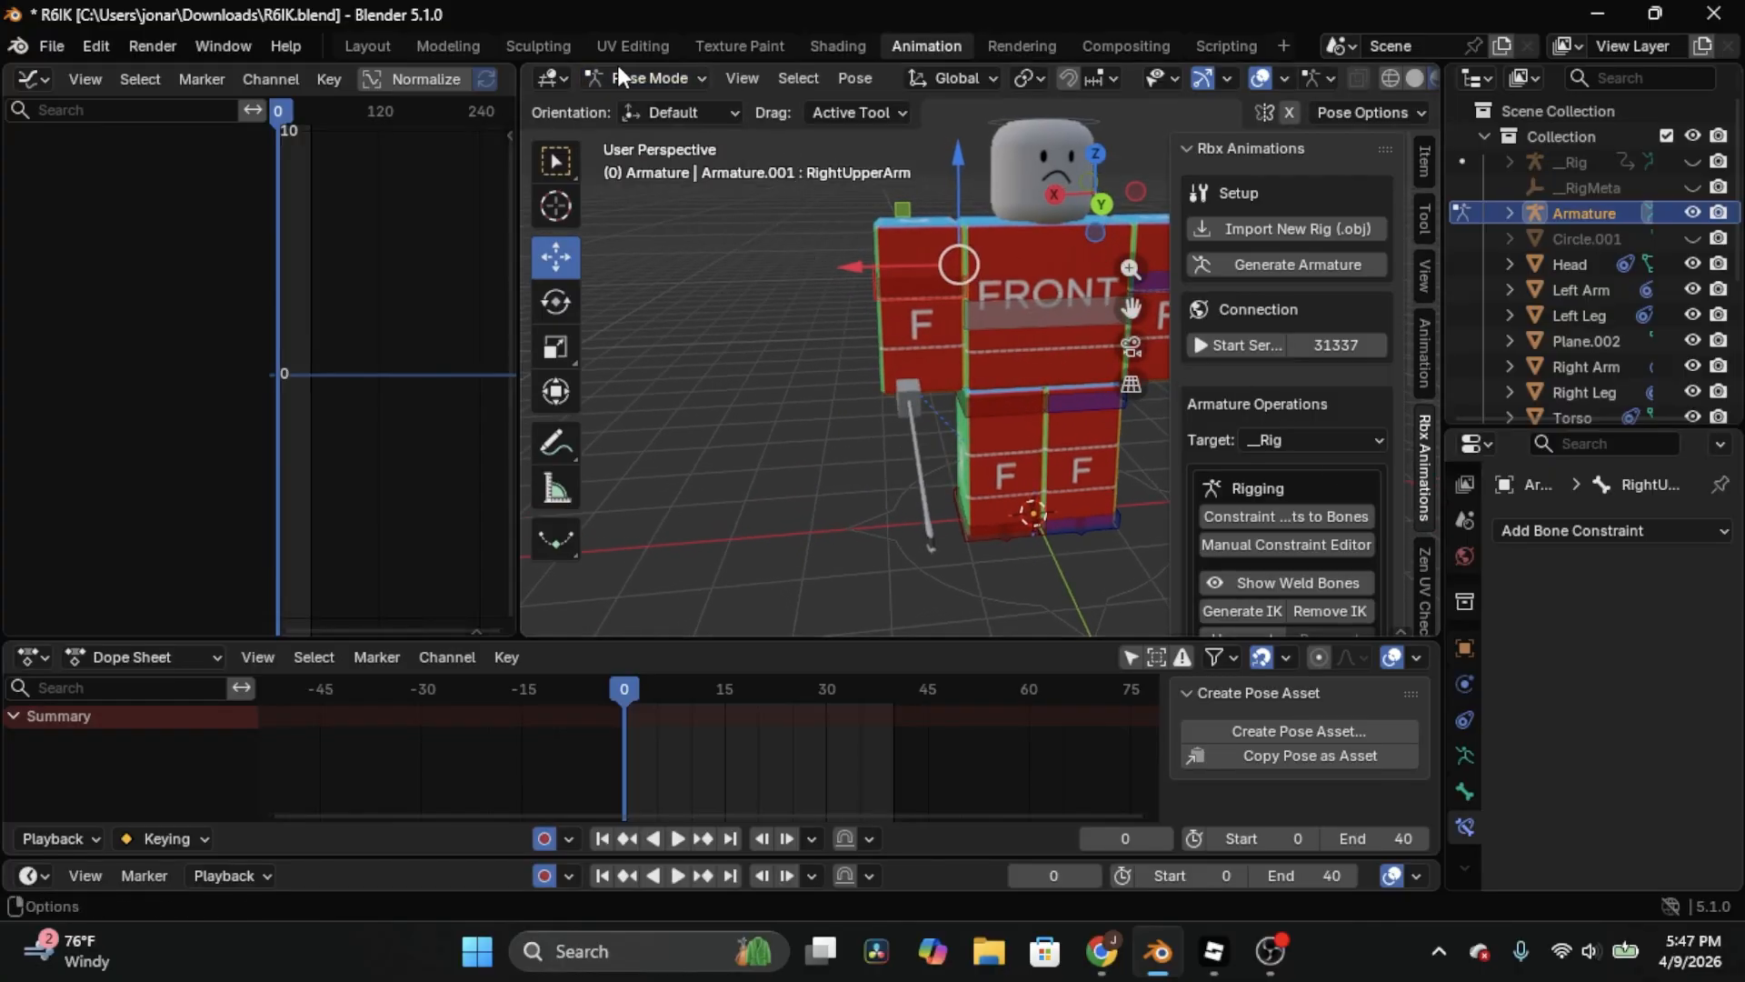
Create a dynamic parent that makes Armature's Handle bone follow the RightUpperArm bone
middle_drag(822, 250, 1421, 240)
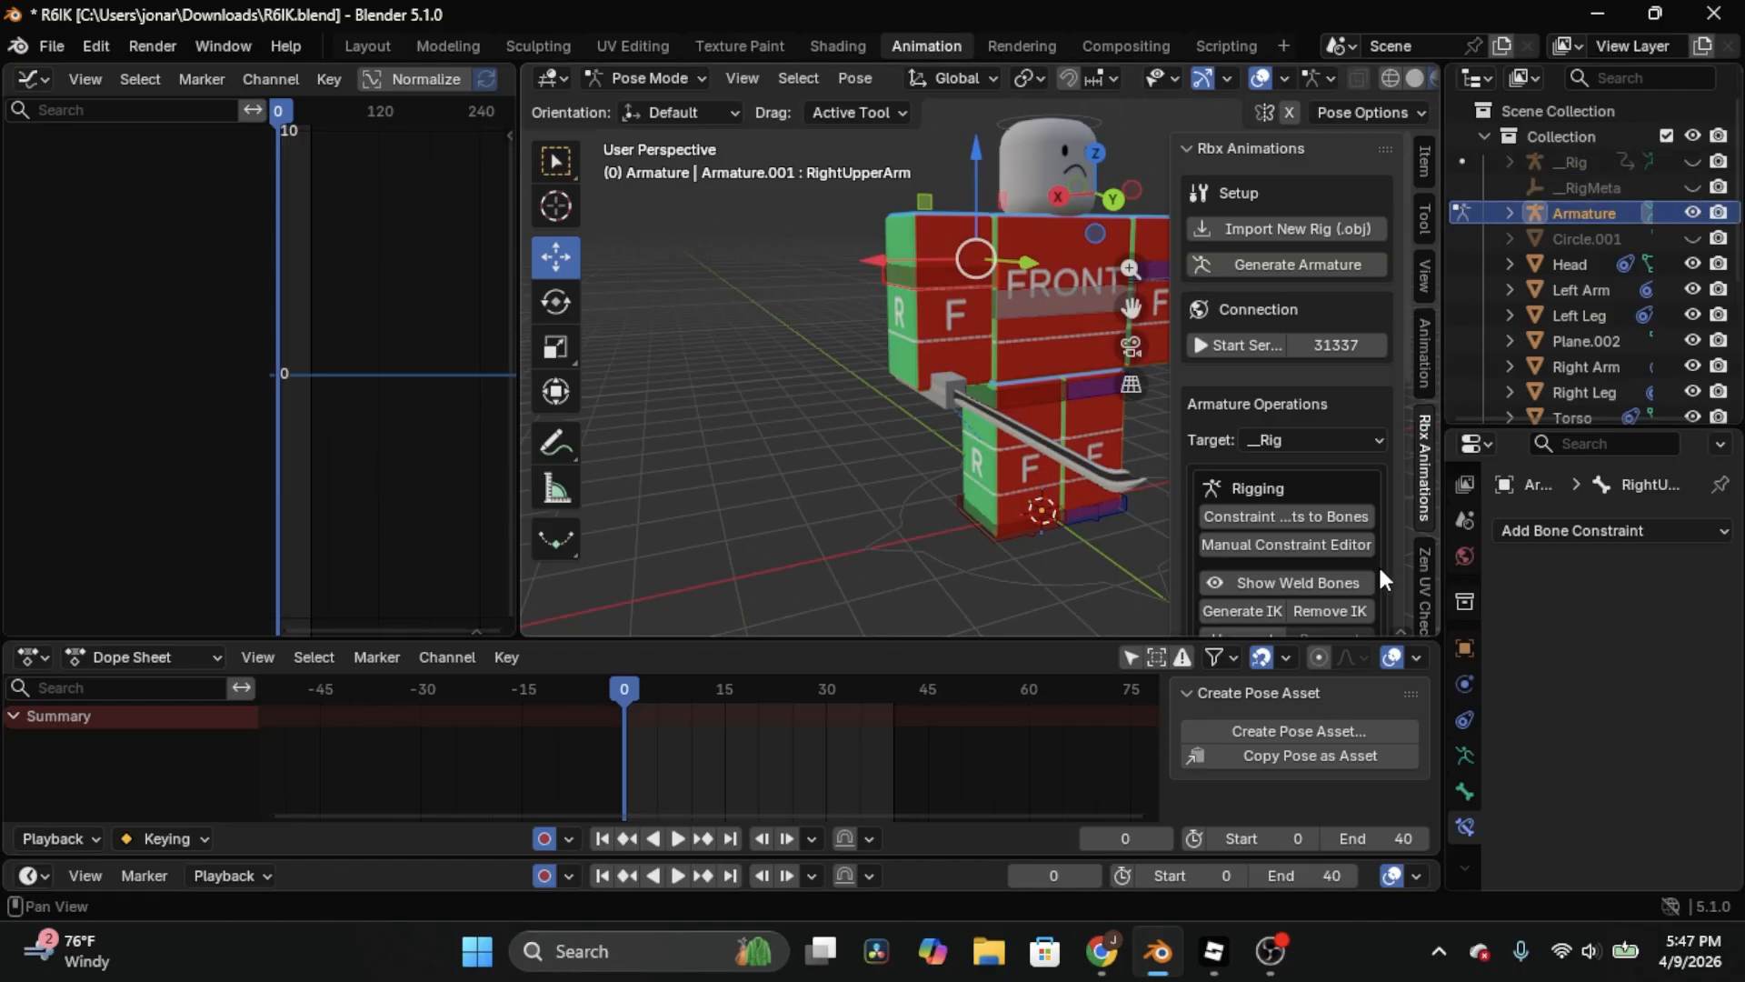
click(1425, 568)
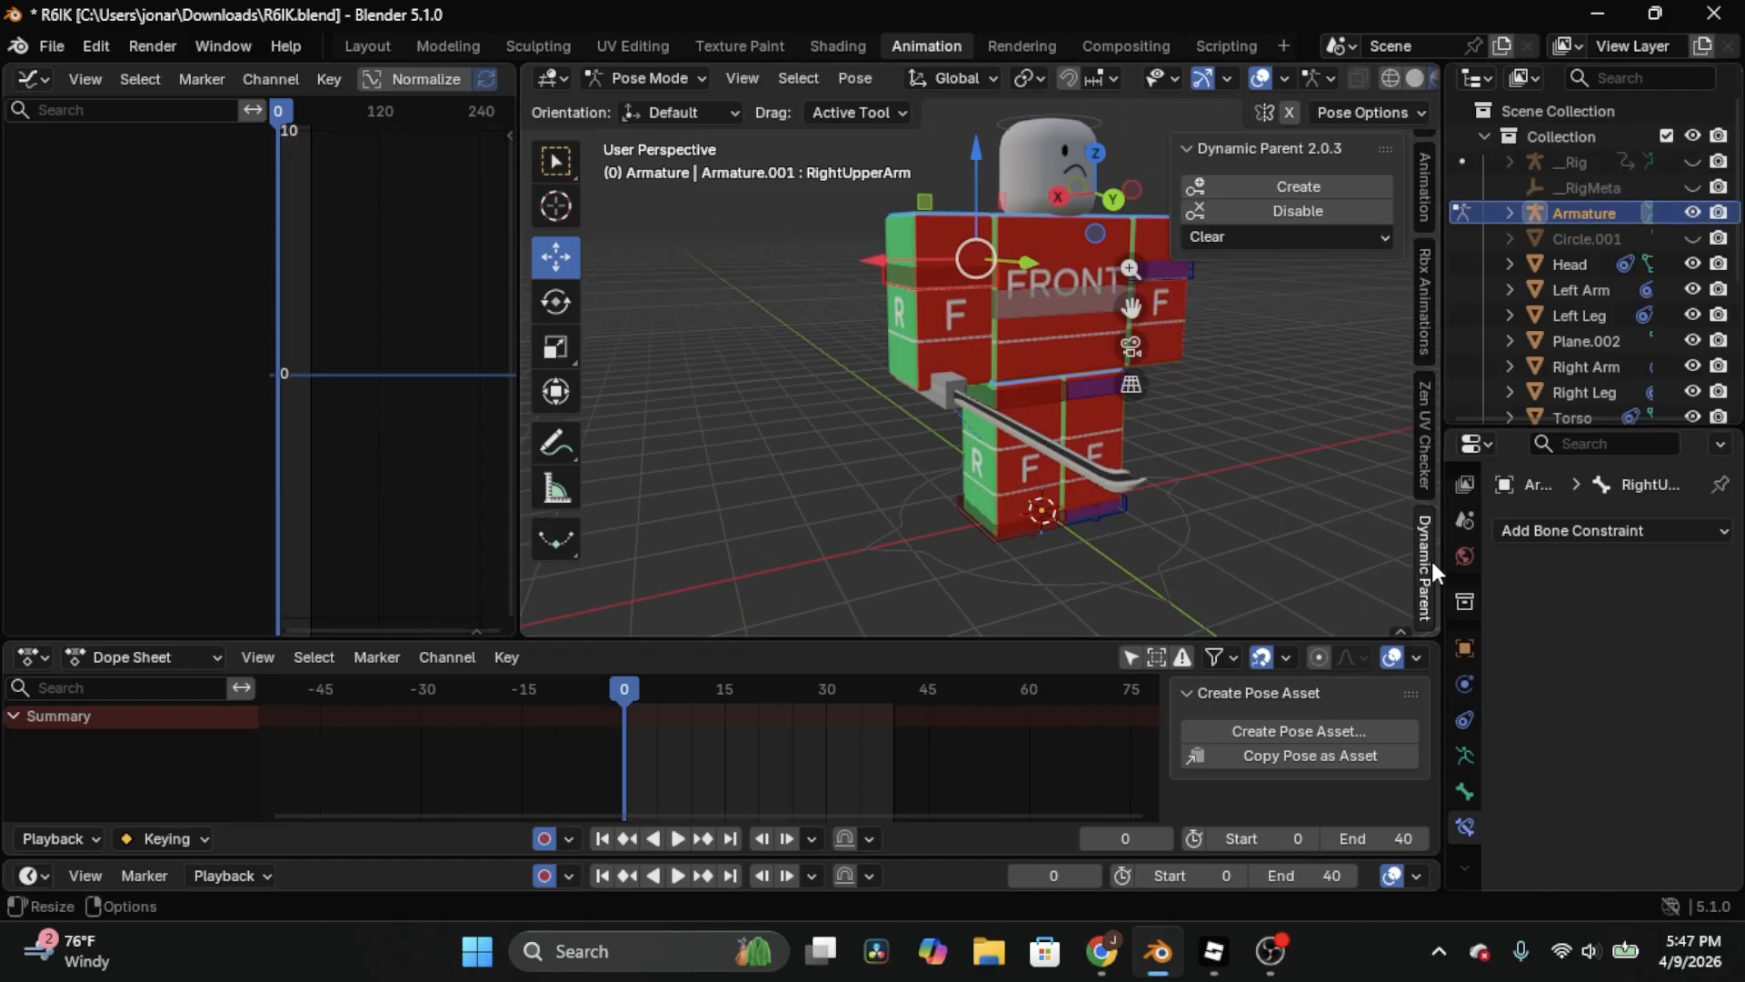
scroll(968, 307, up, 3)
middle_drag(969, 307, 1116, 324)
scroll(1116, 324, down, 3)
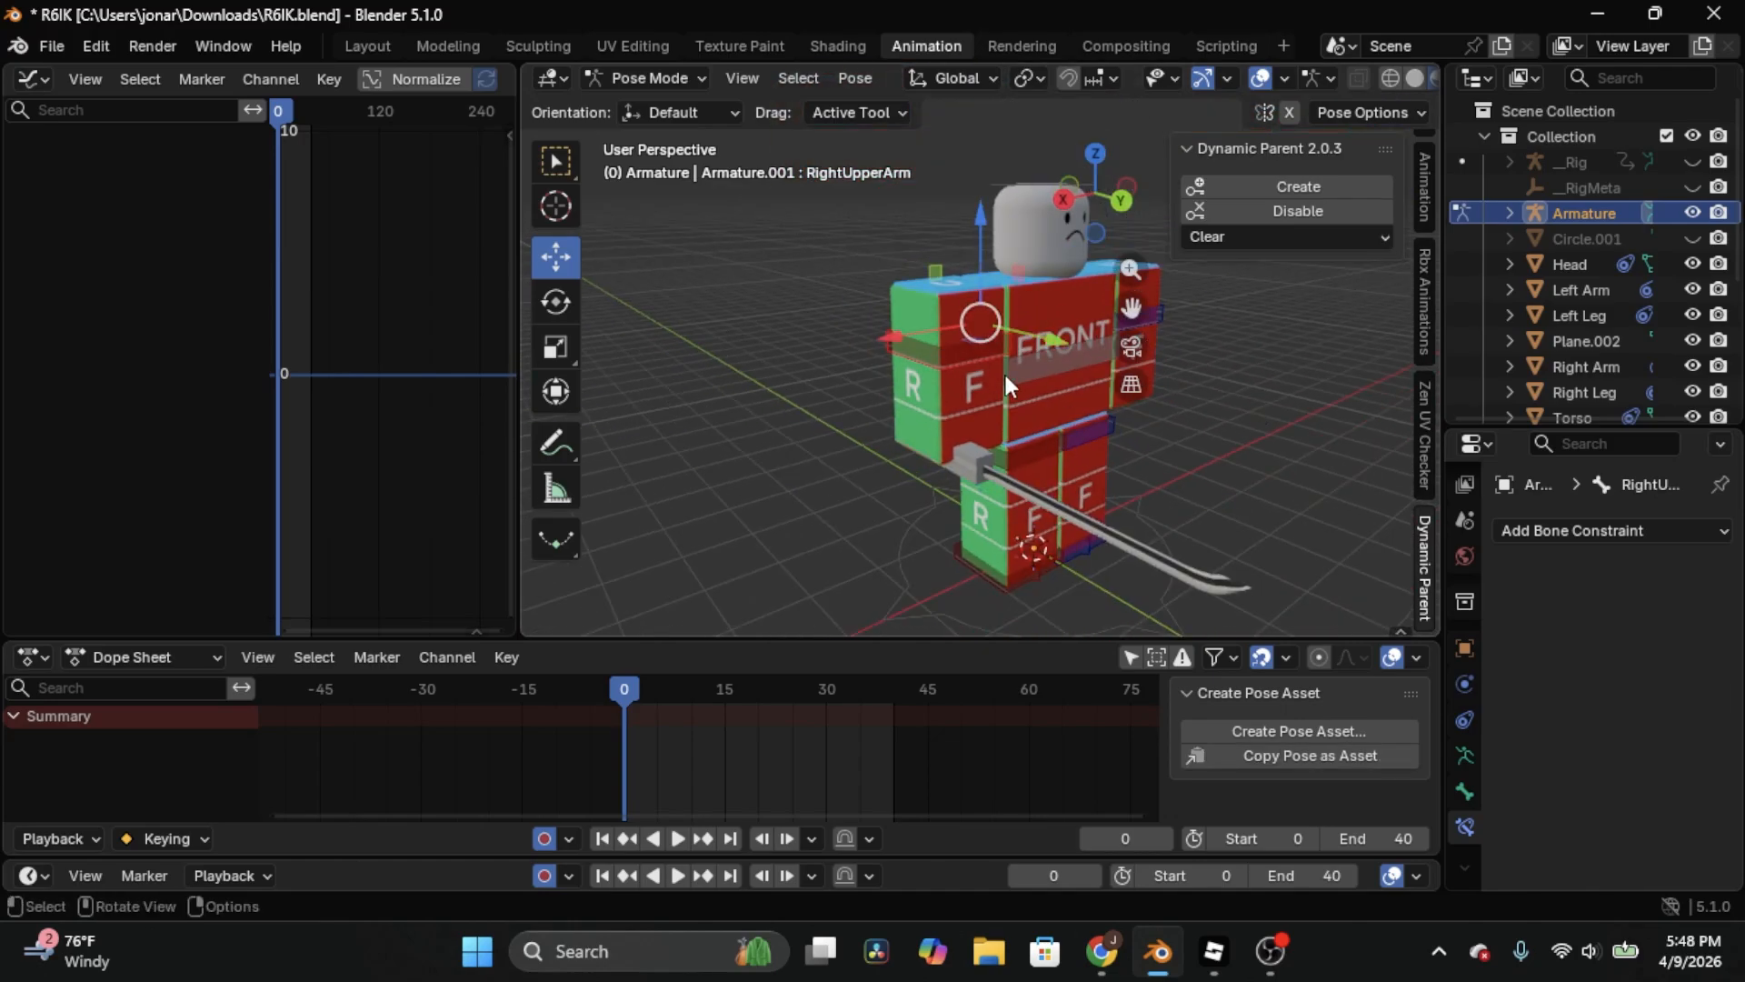
shift+middle_drag(1007, 378, 1000, 340)
scroll(974, 387, up, 4)
shift+click(900, 471)
scroll(1051, 307, up, 4)
mouse_move(972, 434)
middle_down()
mouse_move(1051, 307)
mouse_move(1055, 393)
mouse_move(977, 414)
middle_up()
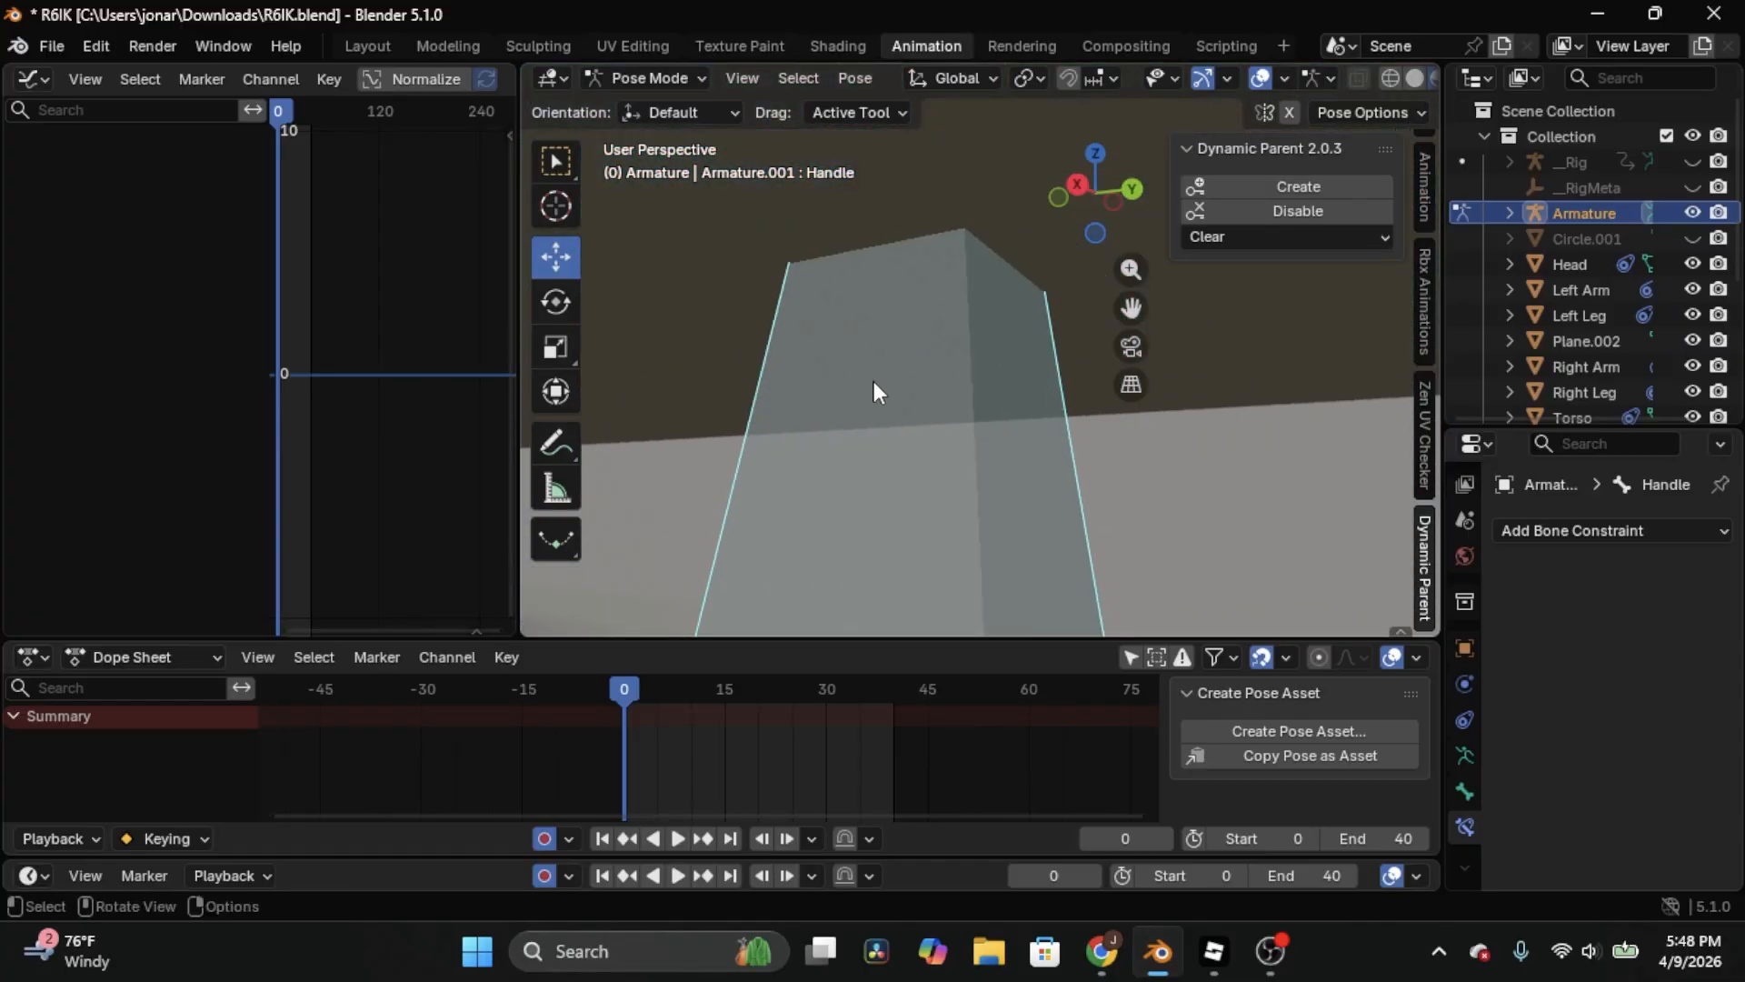
scroll(875, 380, down, 10)
scroll(936, 325, up, 4)
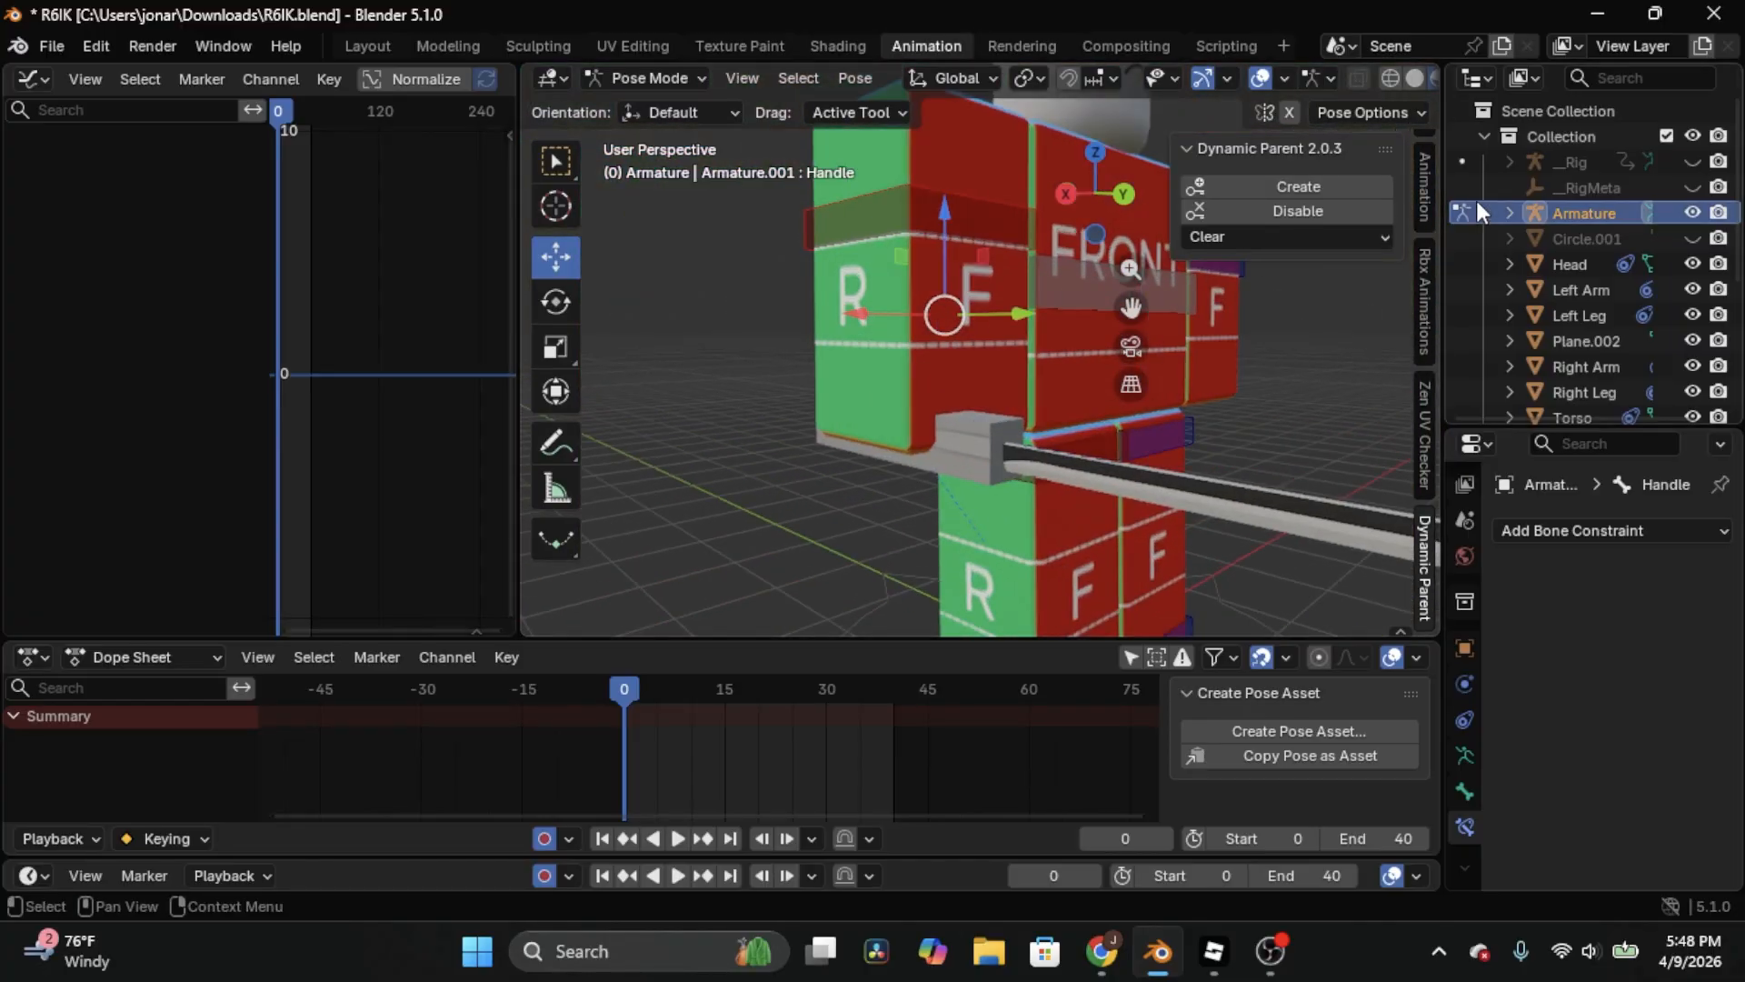
click(1259, 180)
Test the dynamic parent by rotating the RightUpperArm bone freely, and cancel the rotation
scroll(846, 263, down, 5)
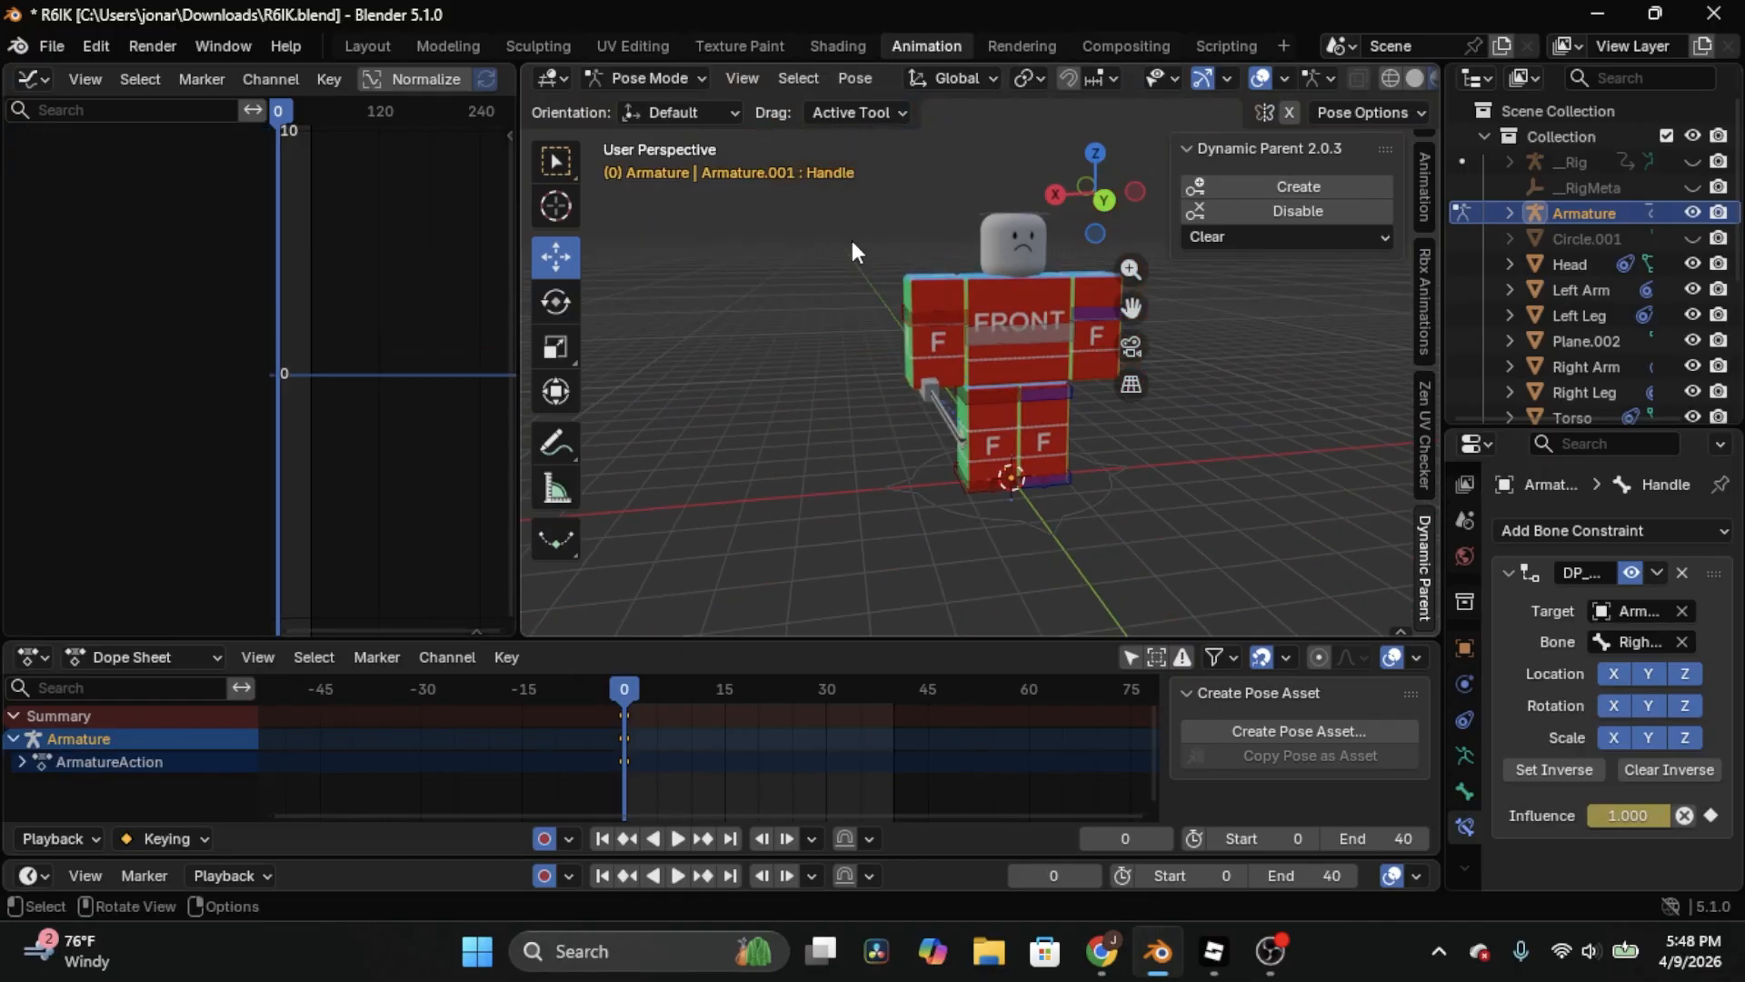
scroll(935, 388, up, 4)
click(914, 253)
key(r)
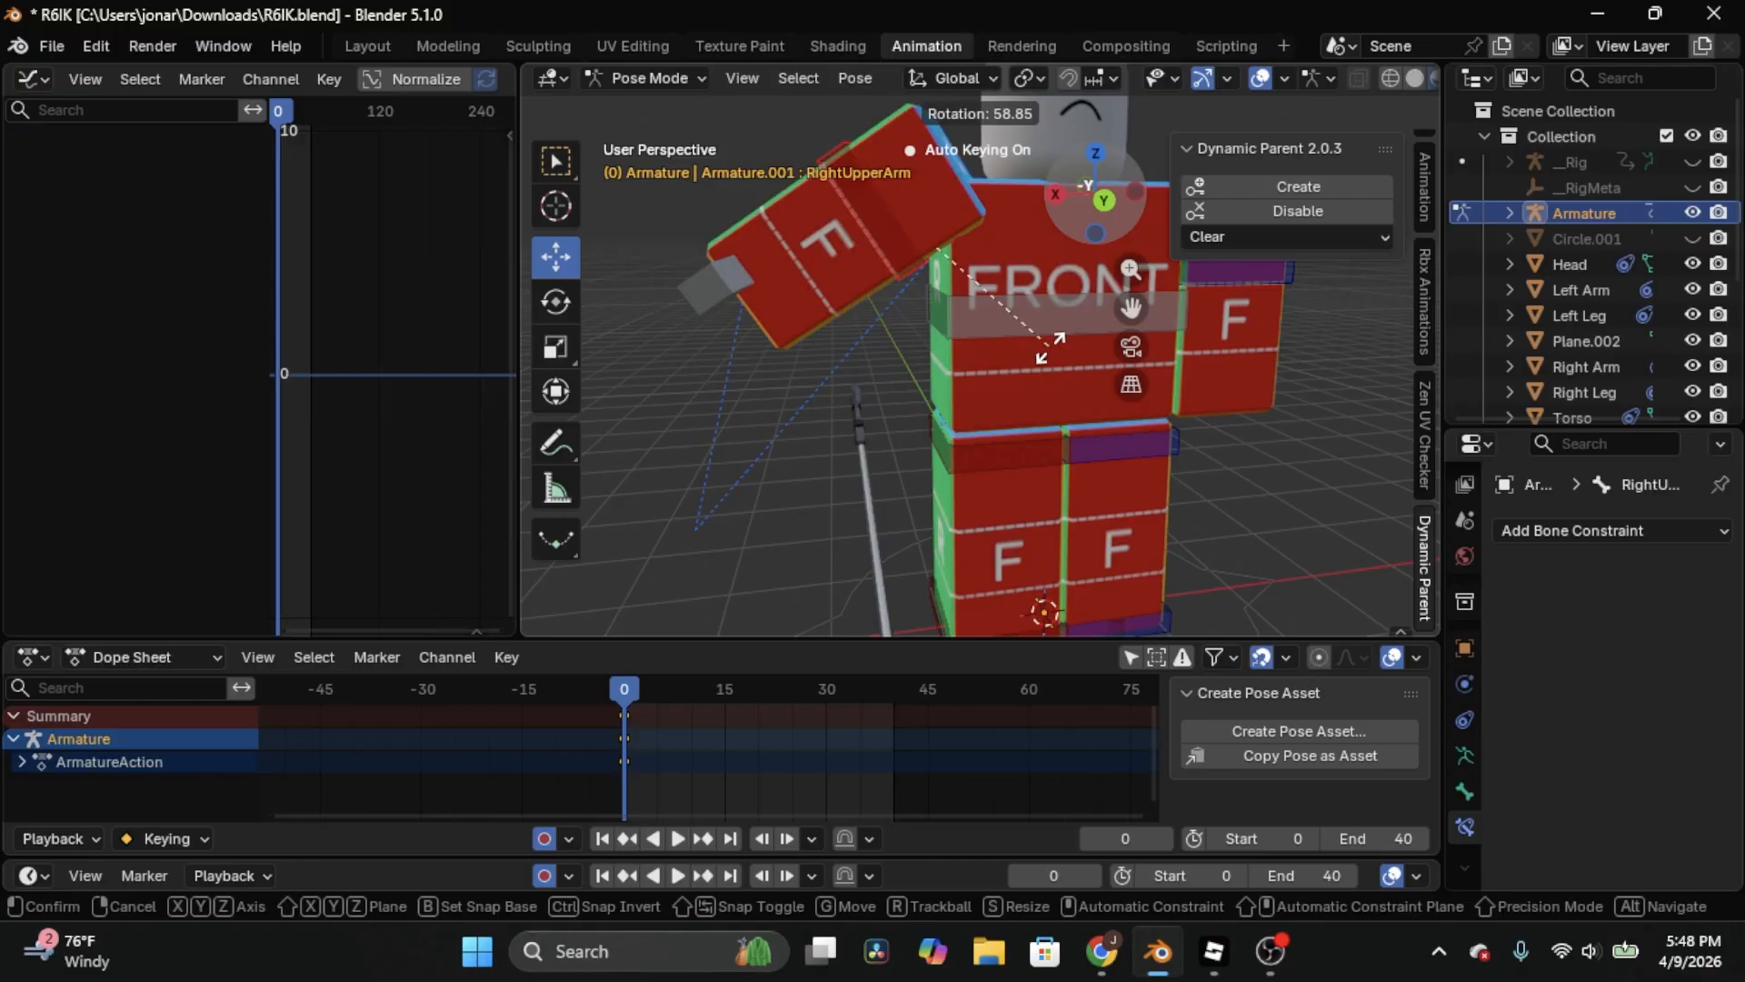
key(r)
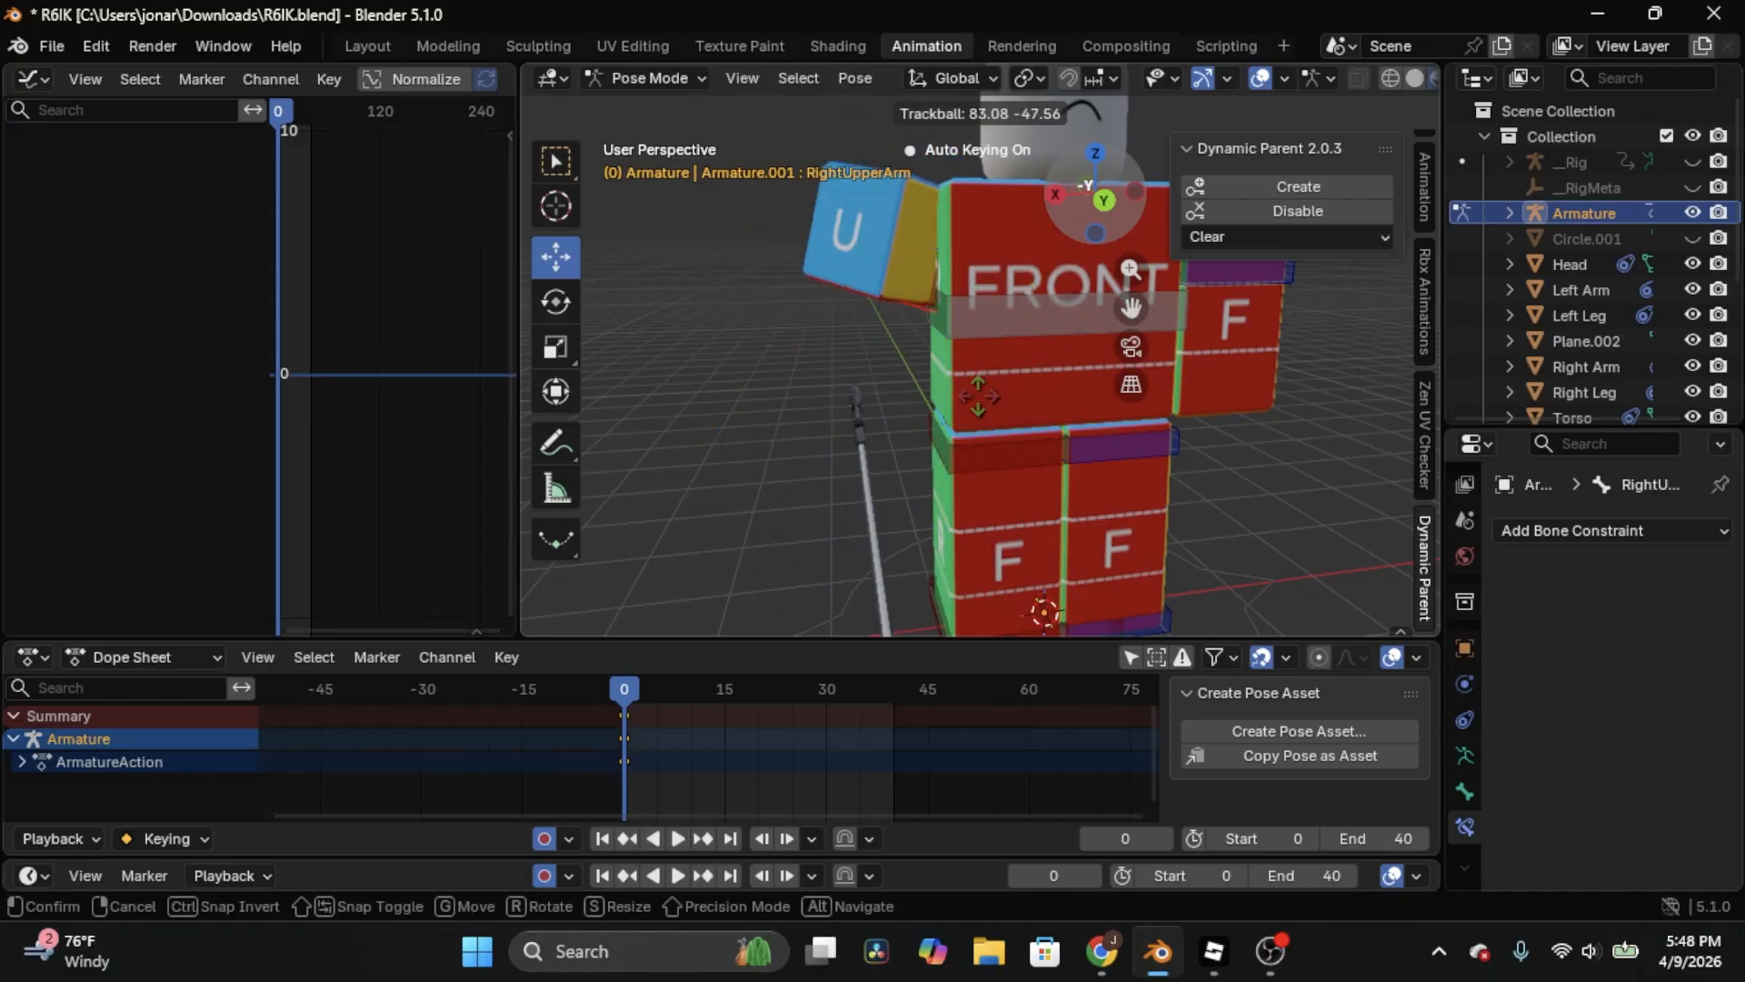
click(925, 290)
middle_drag(990, 308, 1083, 309)
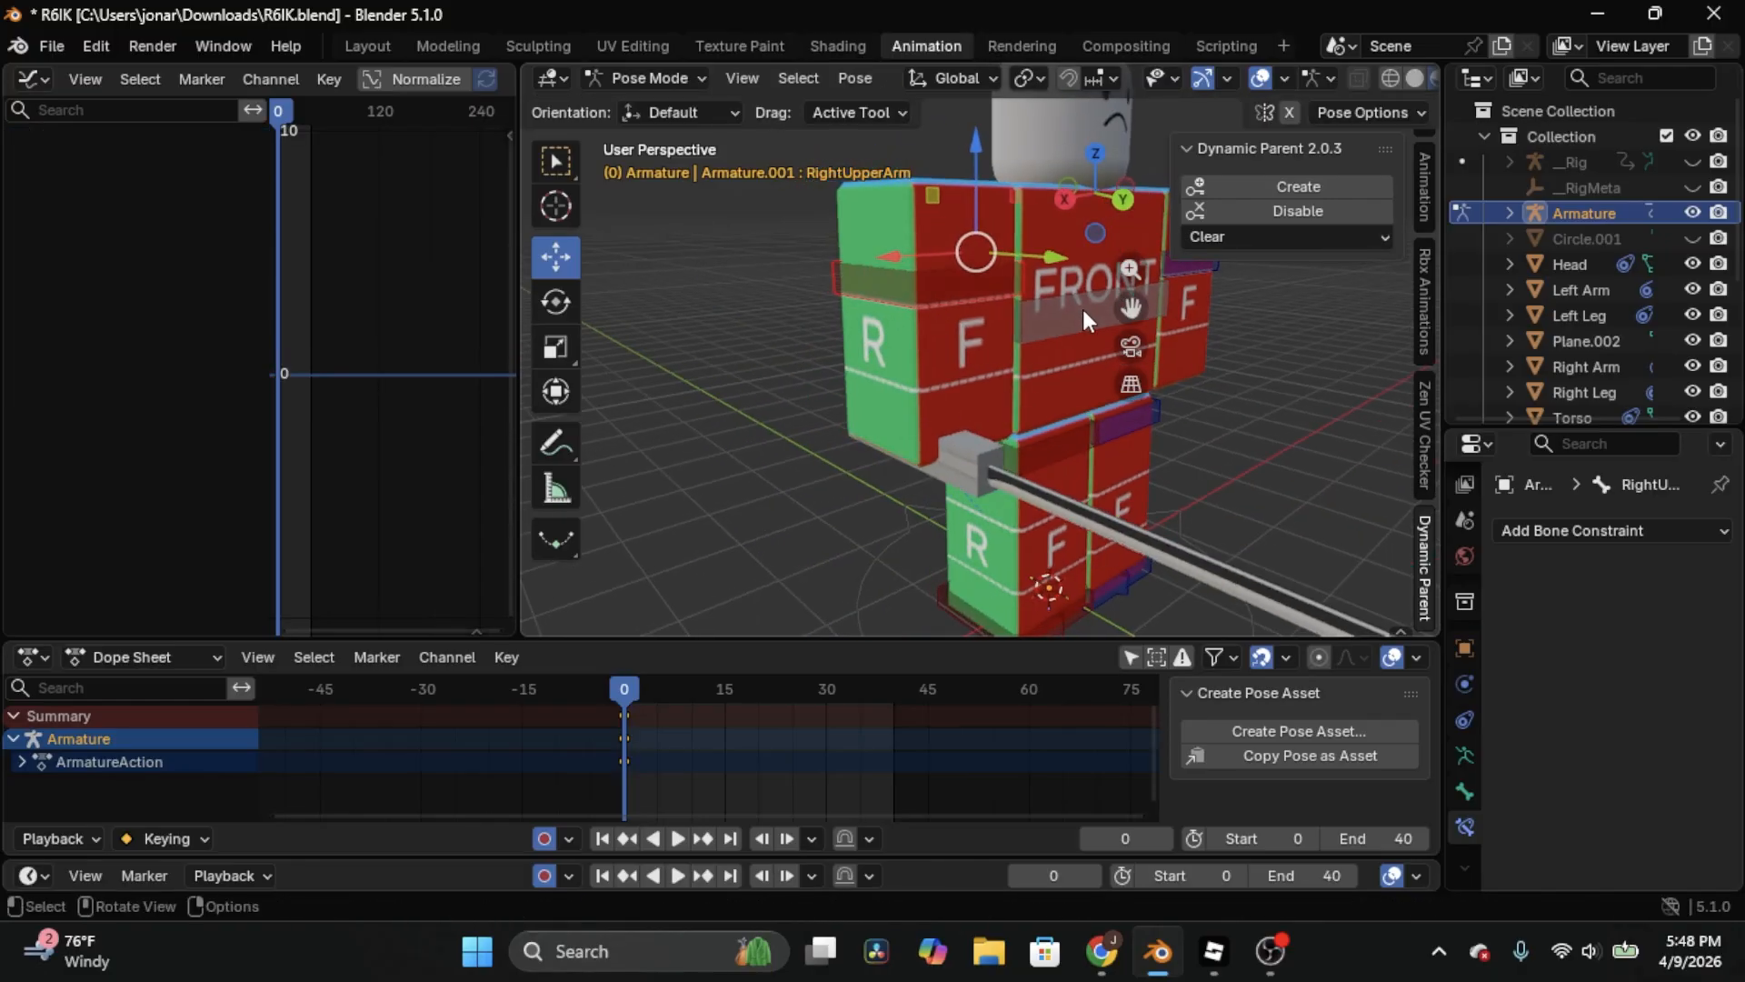
Switch to Object Mode and locate the sword's blade meshes in the Parts collection
click(620, 109)
middle_drag(854, 238, 1049, 433)
scroll(1049, 433, up, 4)
shift+middle_drag(824, 461, 1090, 377)
click(964, 329)
scroll(1618, 300, down, 5)
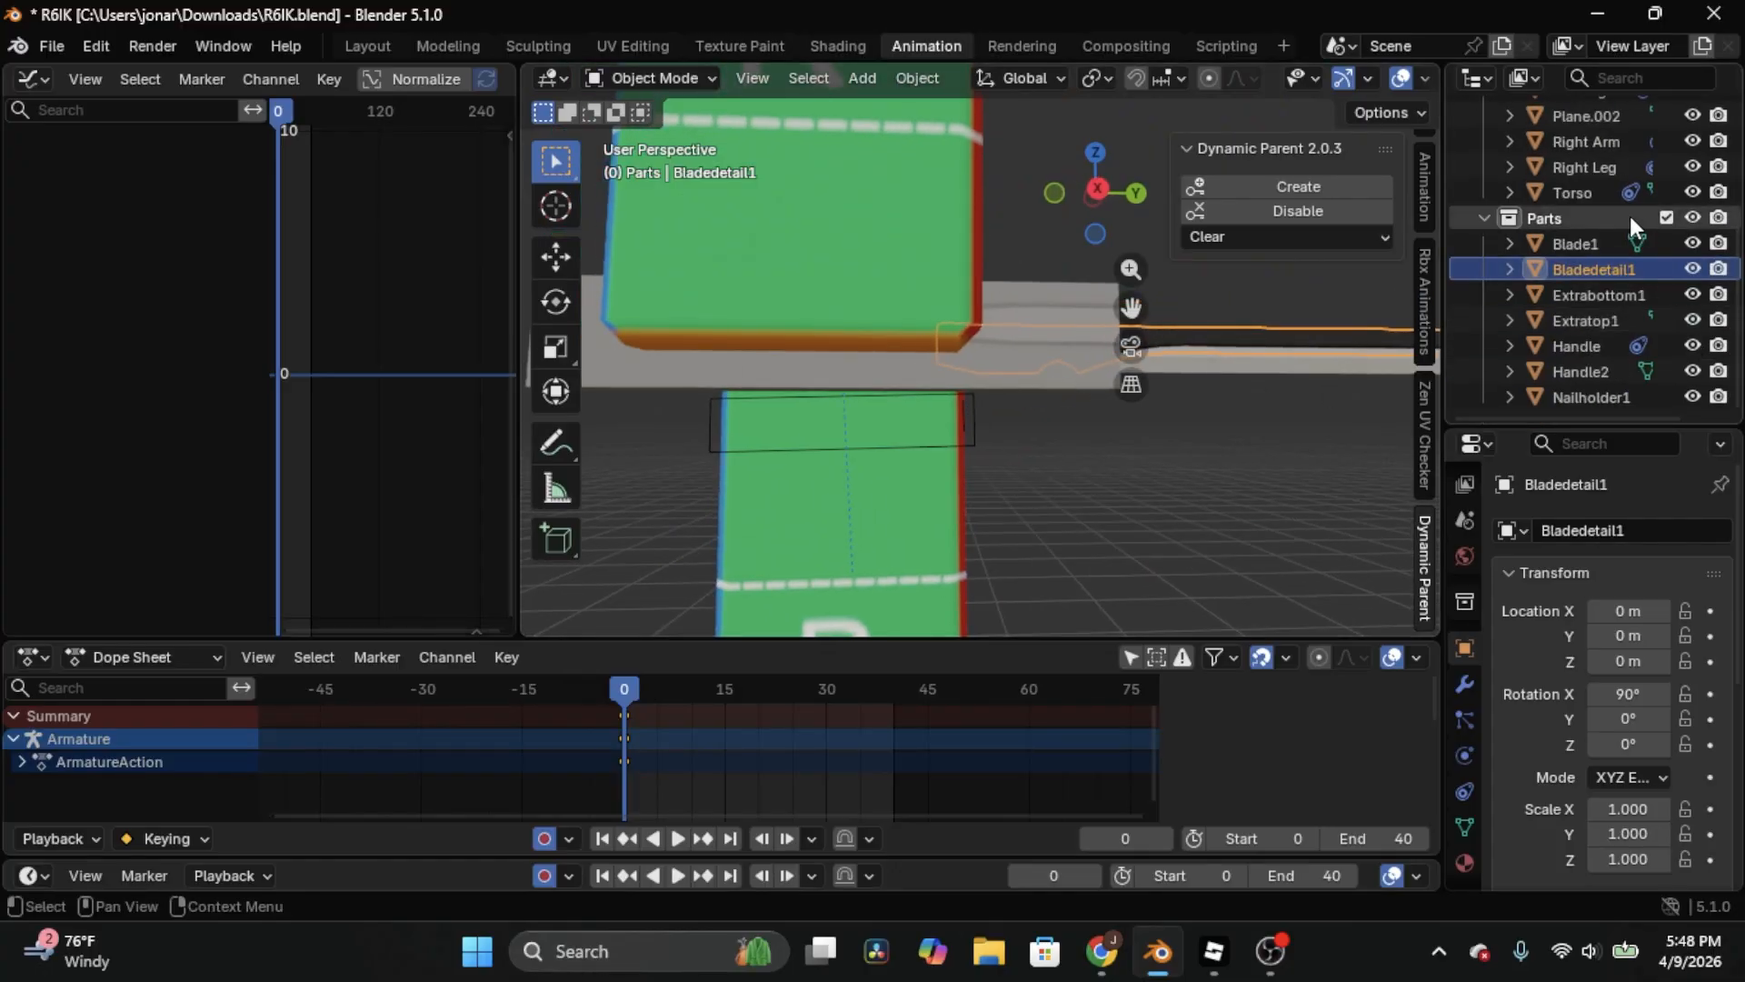
Add a Child Of constraint to Blade1, with __Rig as the target and Handle as the target bone
click(1577, 244)
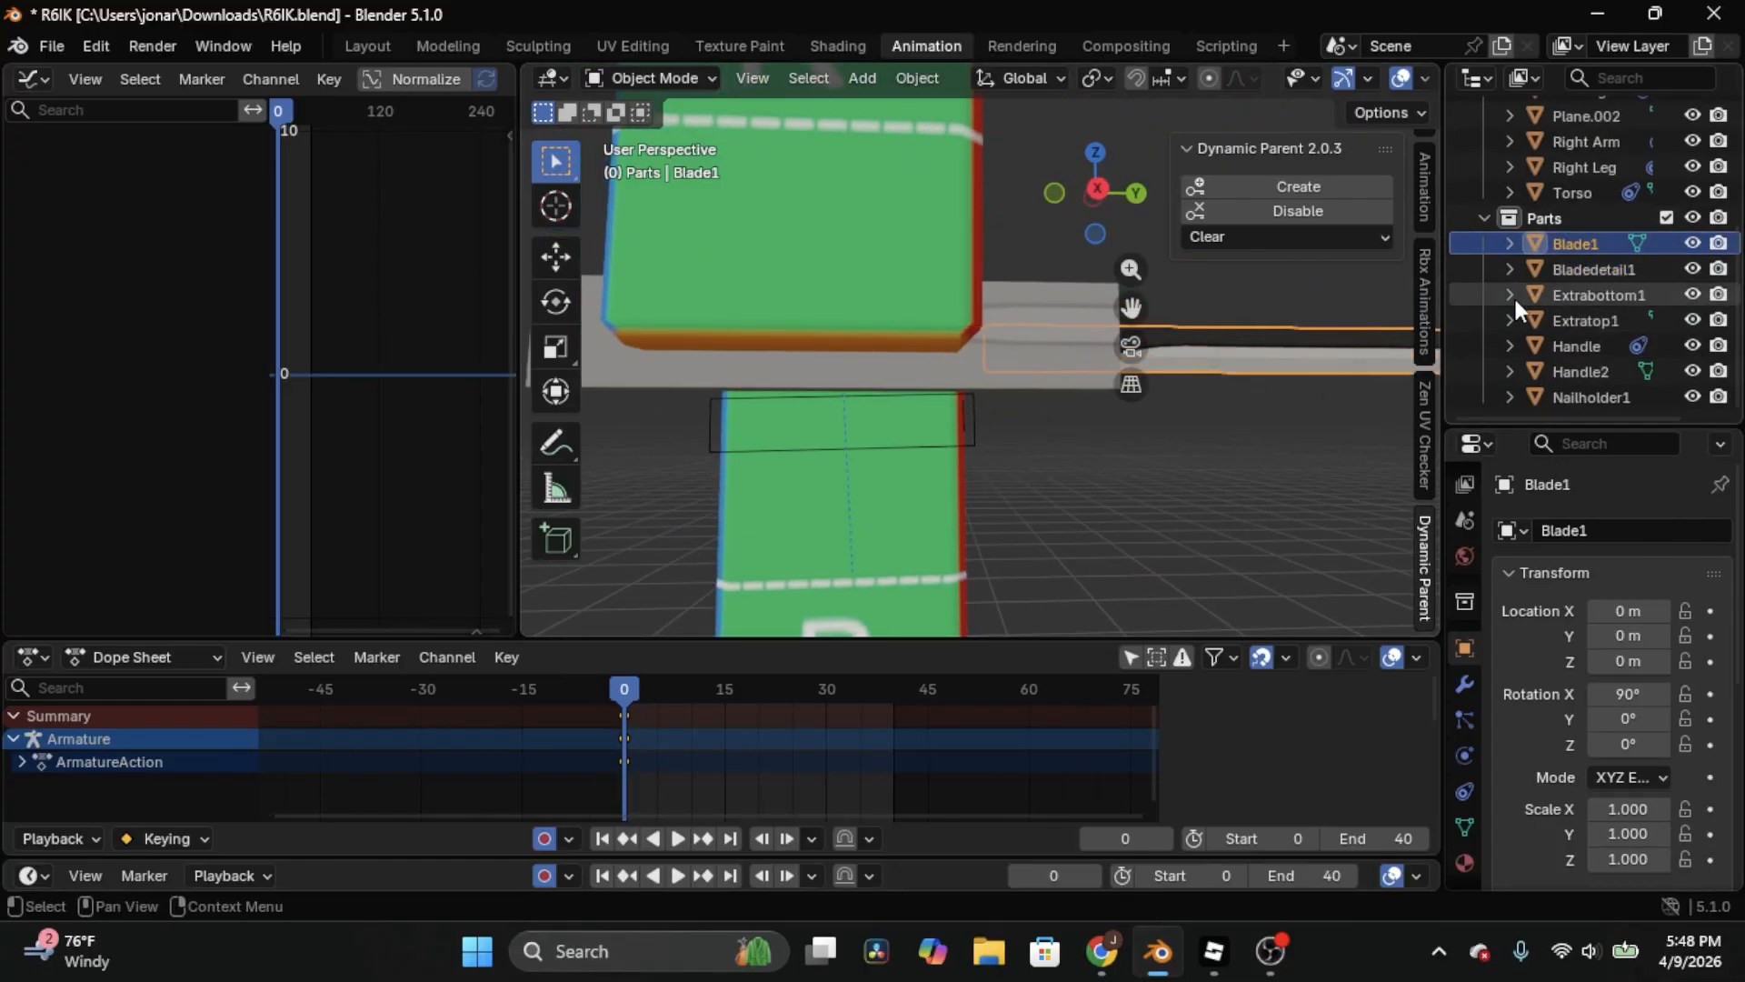
click(1463, 756)
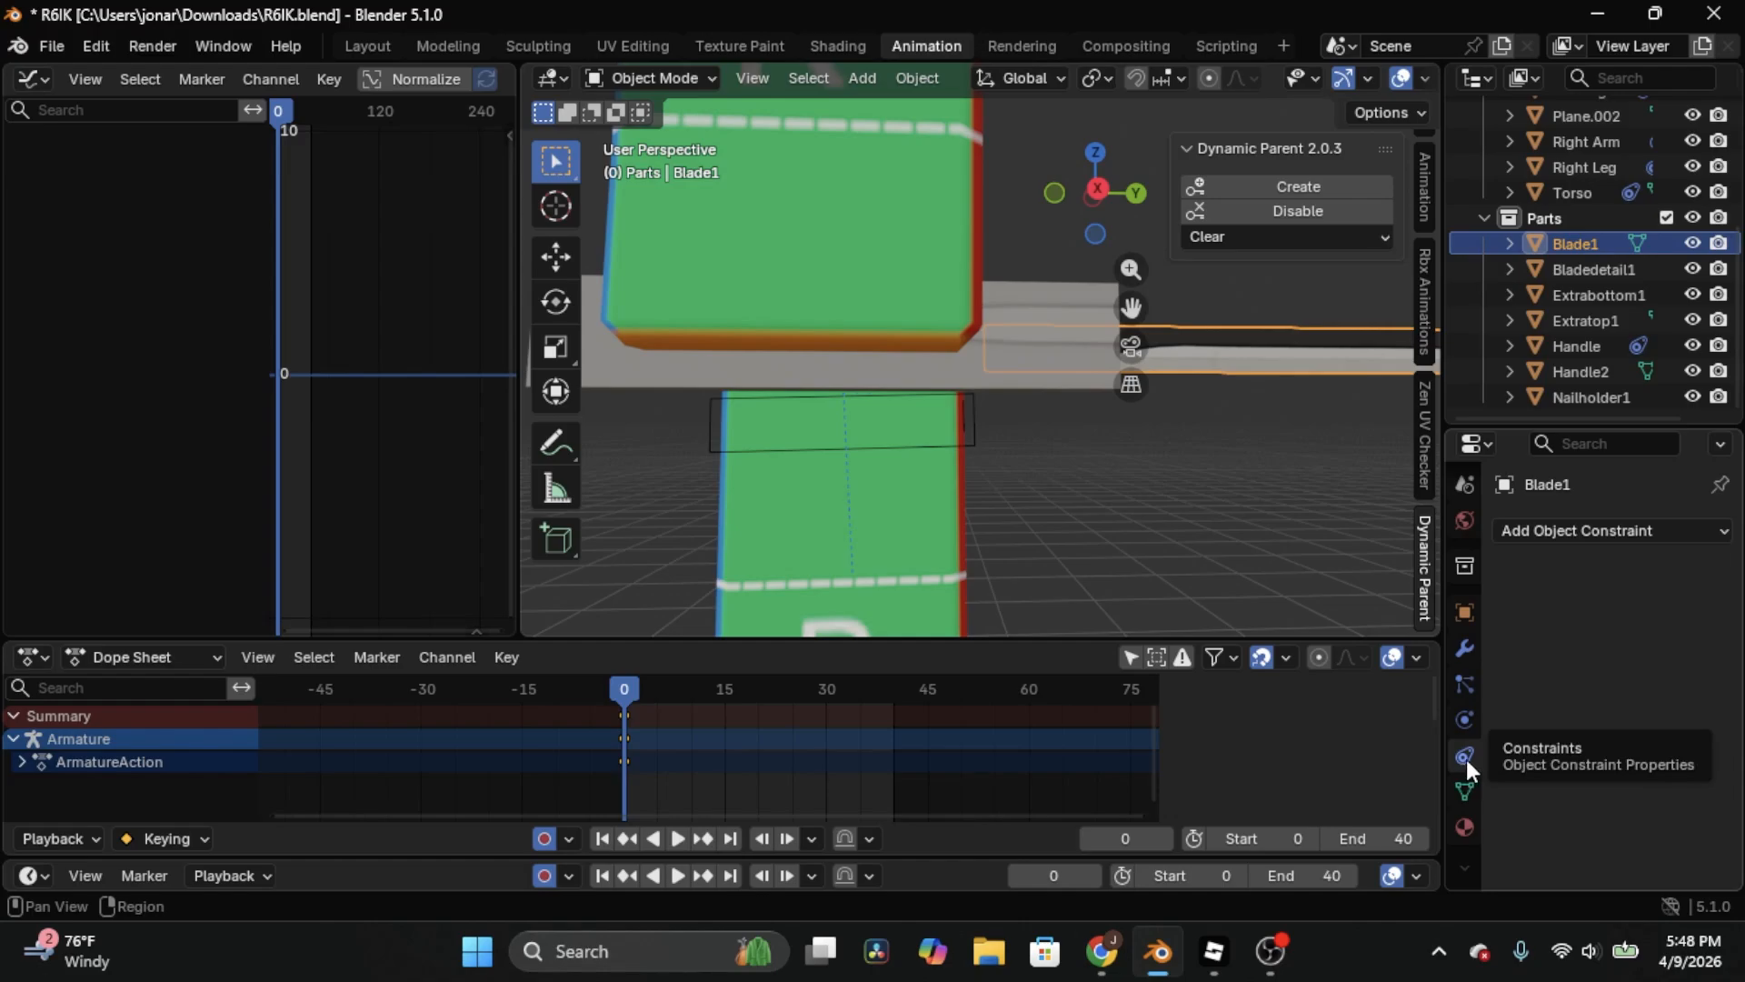
click(1658, 531)
click(1654, 656)
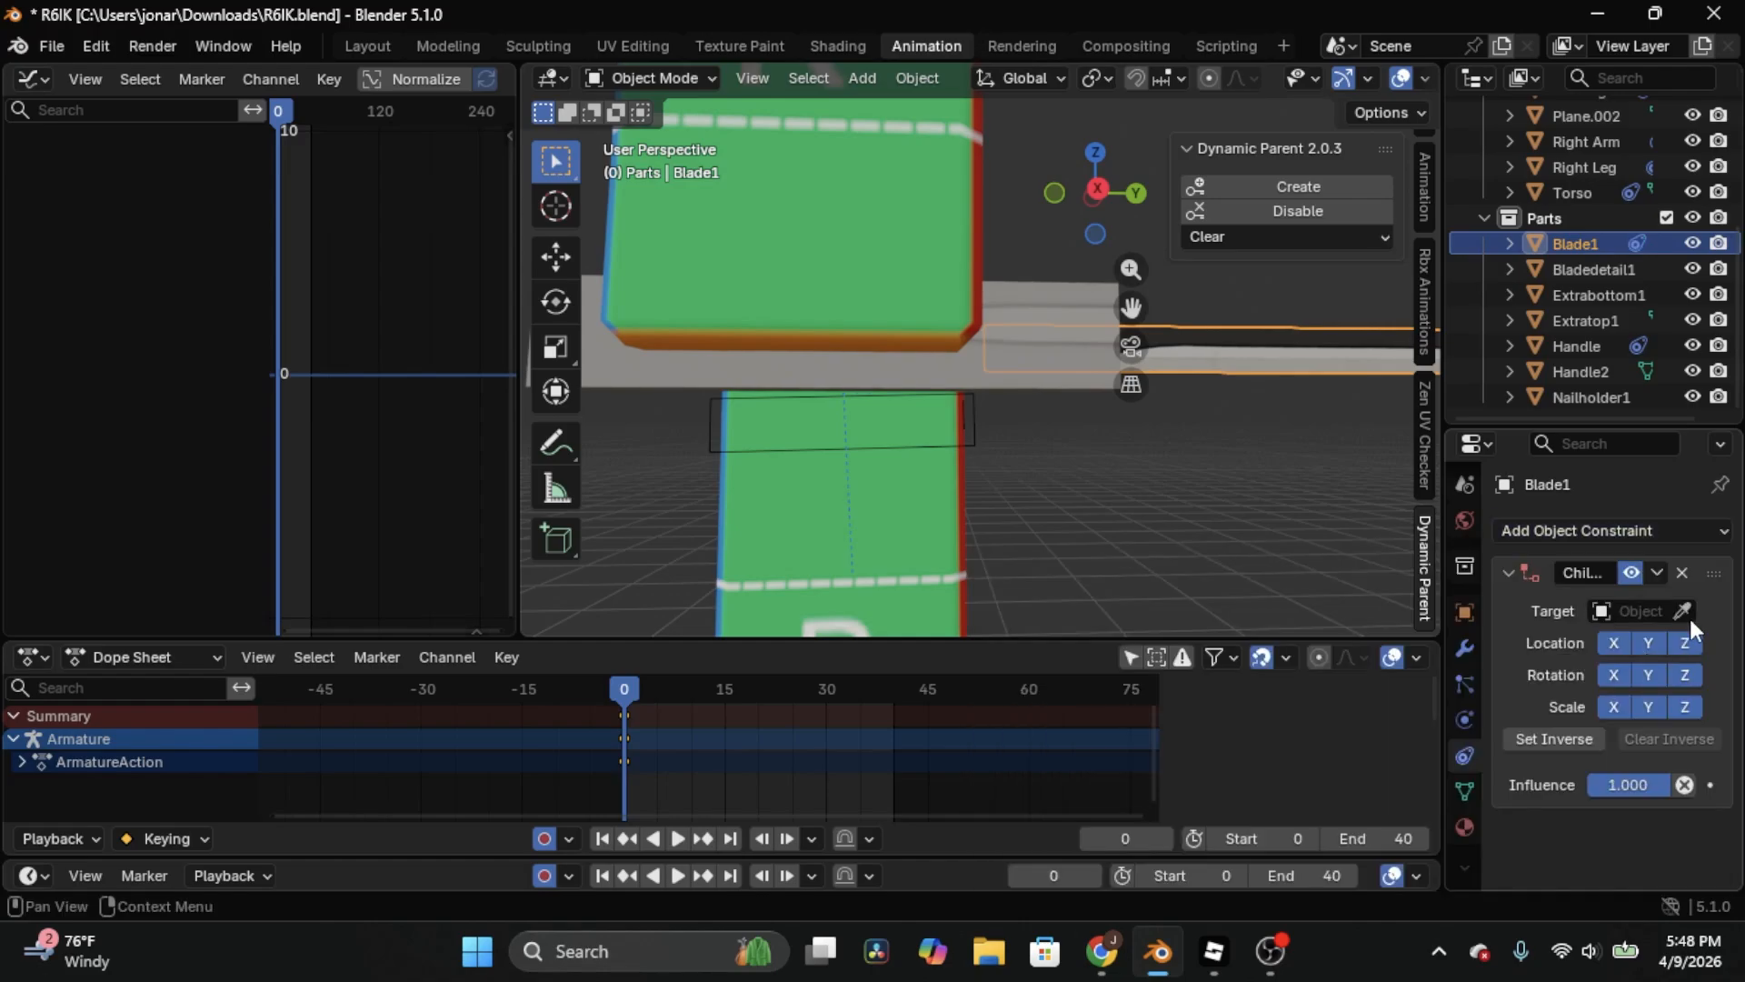
click(1659, 611)
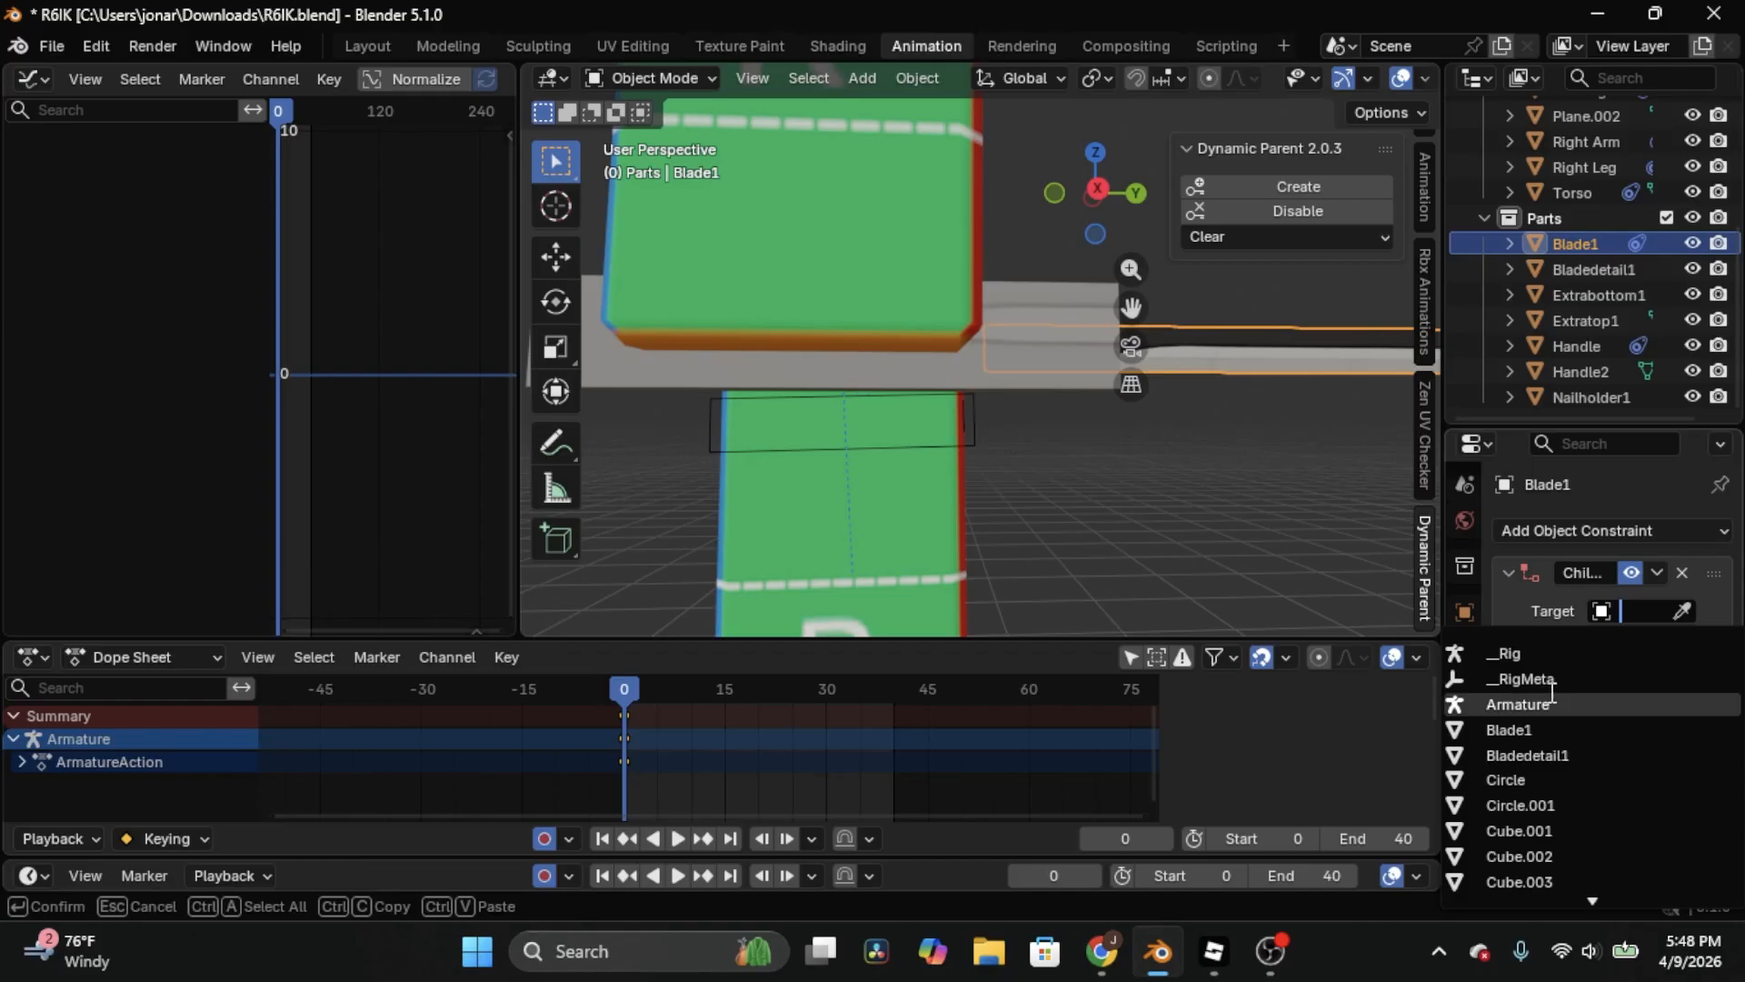
click(1552, 653)
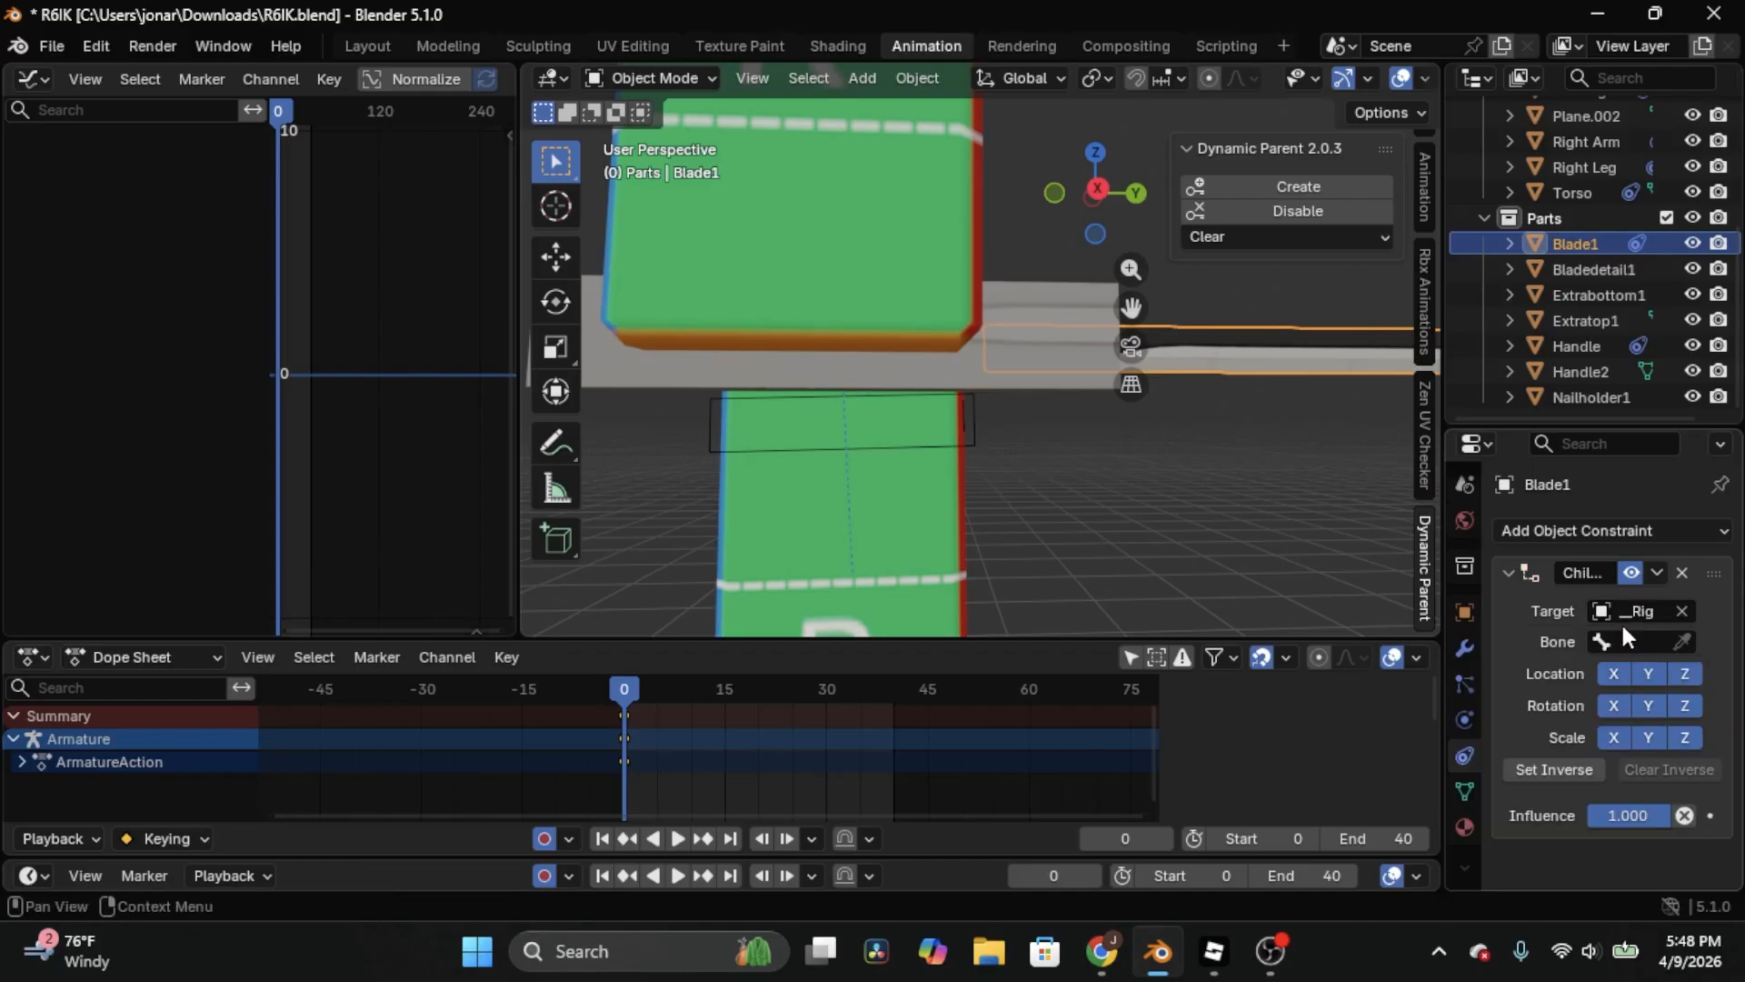
click(1633, 642)
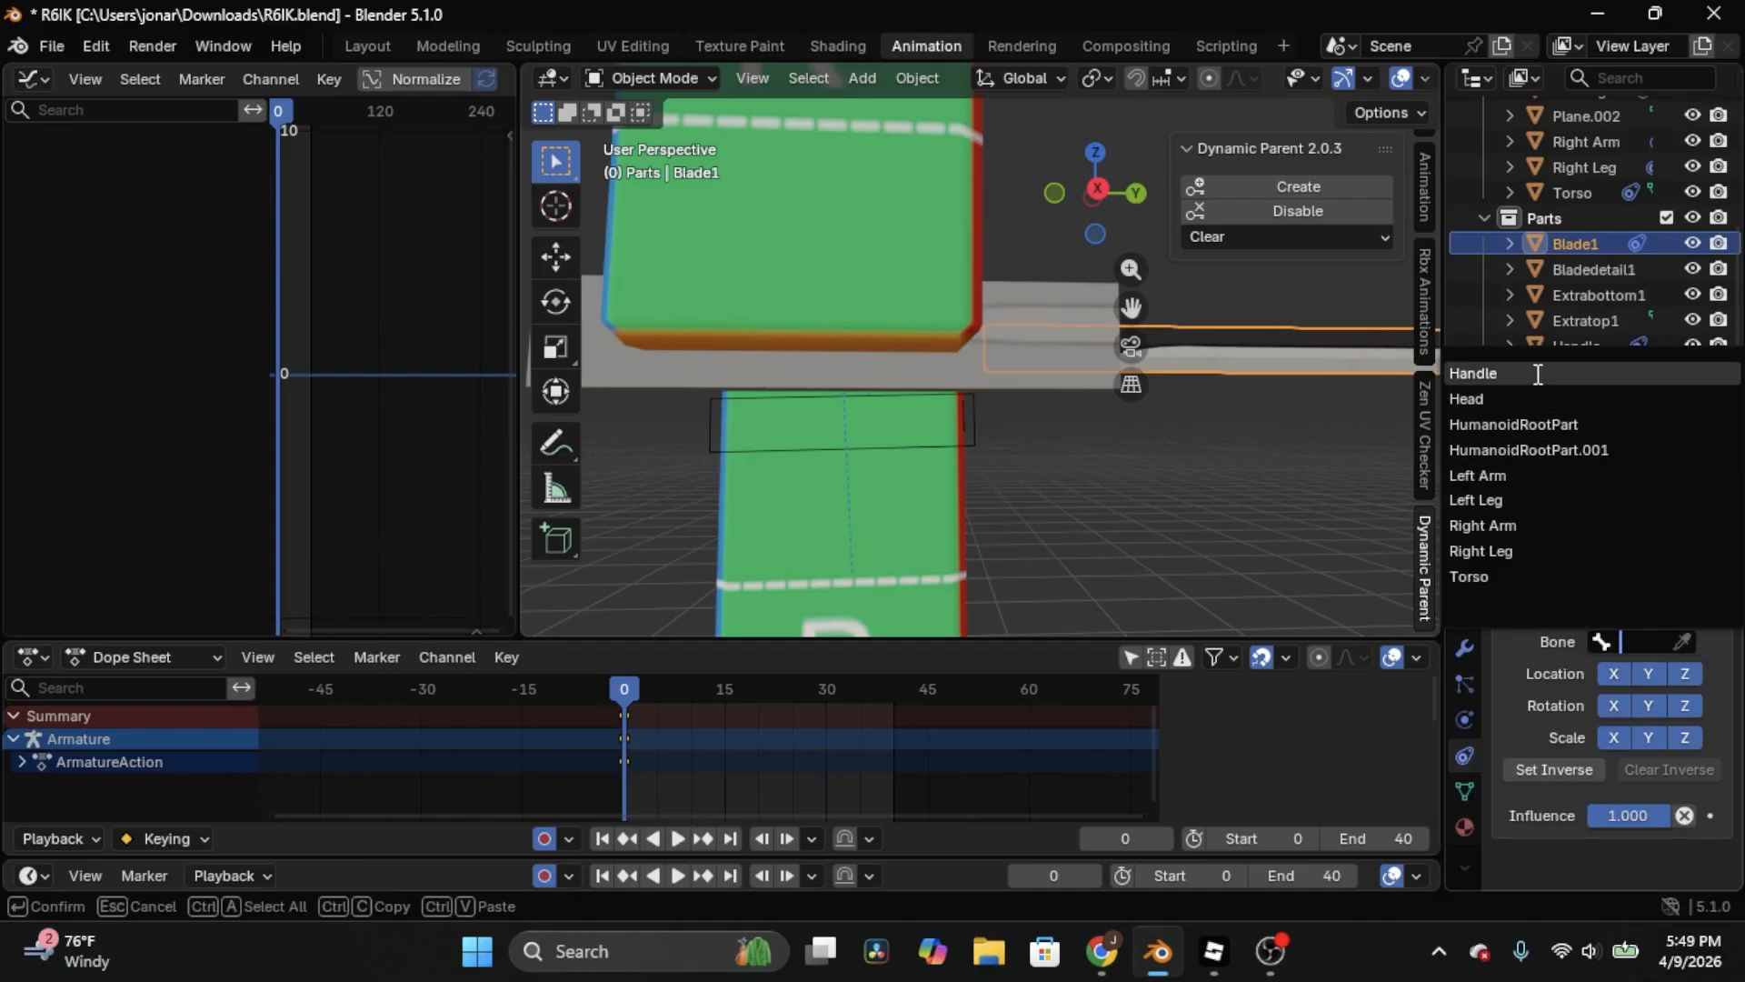
click(1499, 372)
Set the inverse of Blade1's Child Of constraint and check the sword's placement
scroll(1204, 520, down, 4)
middle_drag(1203, 520, 1142, 504)
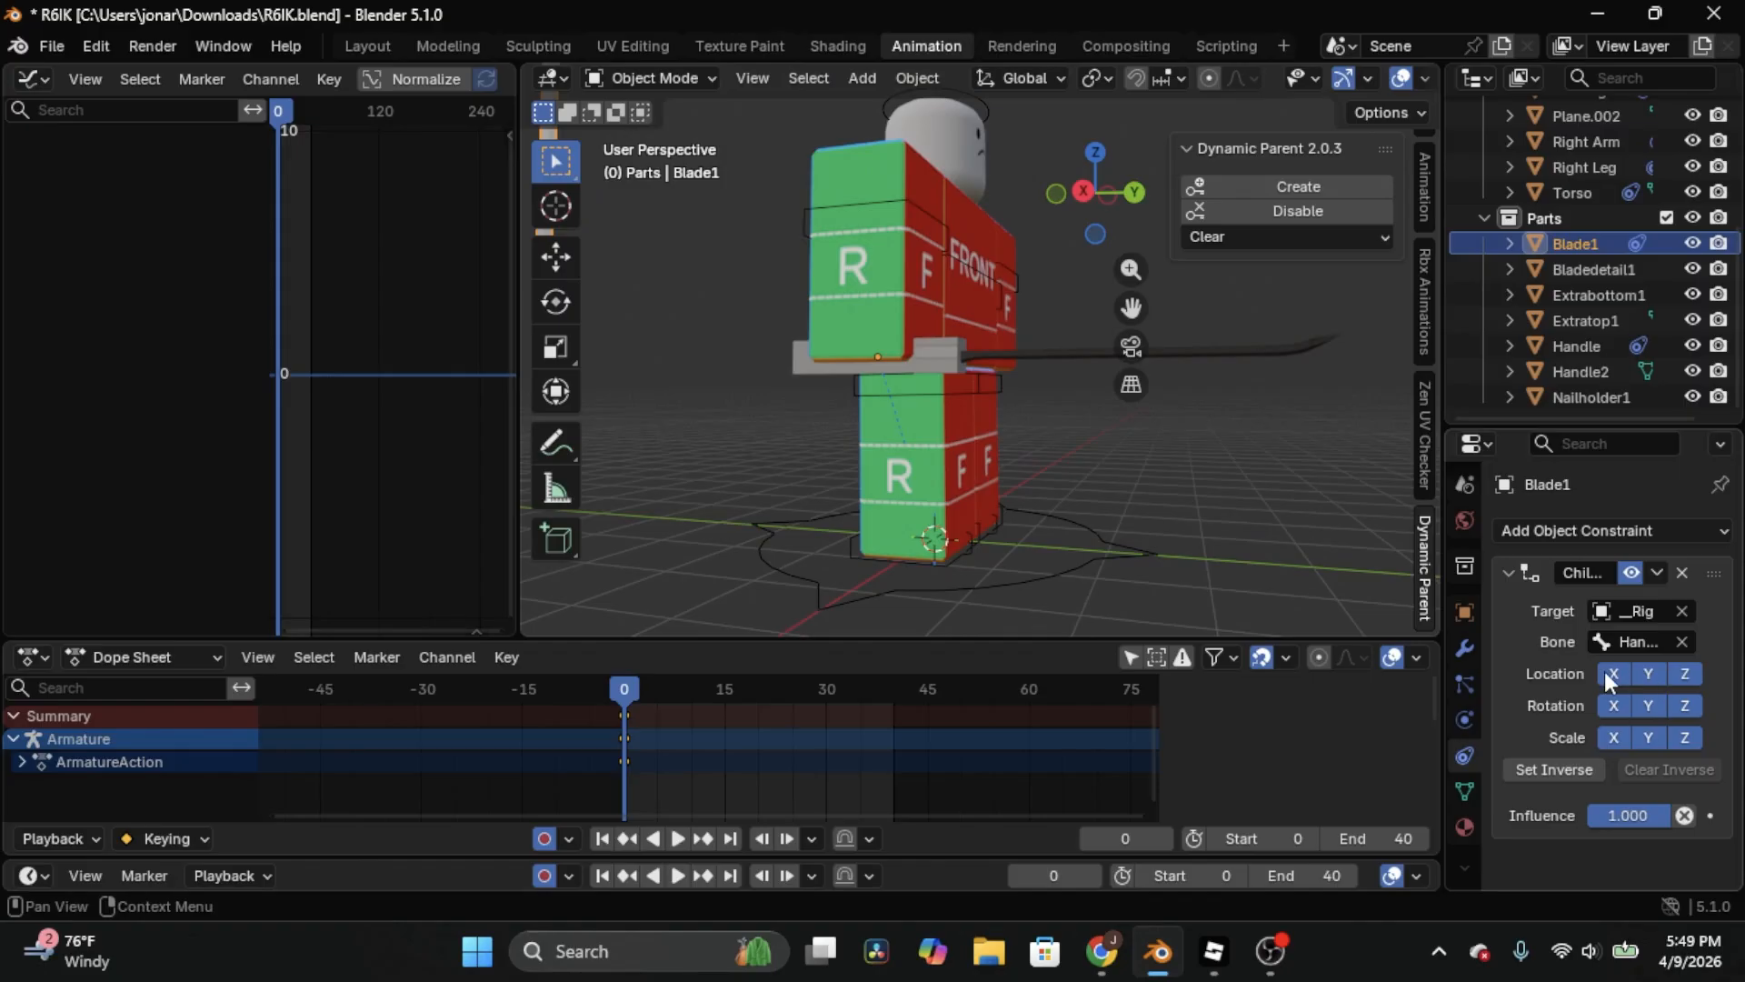
click(1551, 767)
middle_drag(1034, 396, 1208, 434)
scroll(1007, 473, up, 3)
Add Child Of constraints to the Bladedetail1, Extrabottom1 and Extratop1 meshes
click(1599, 269)
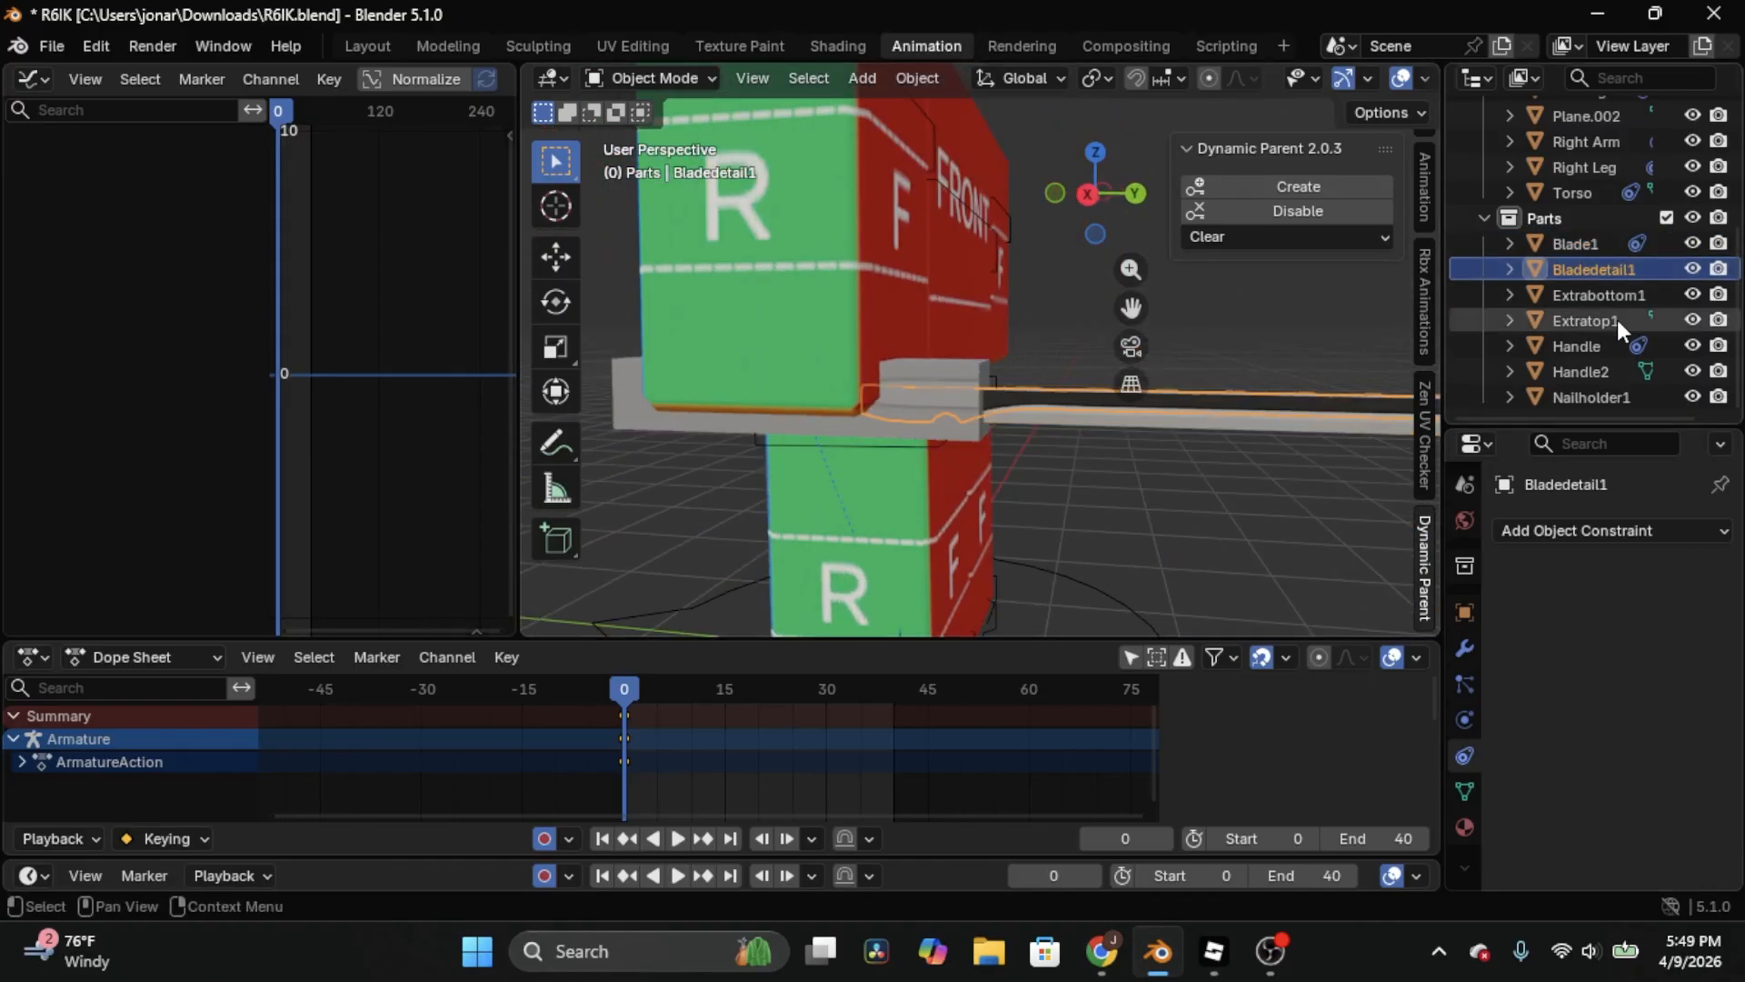
click(1621, 530)
click(1621, 657)
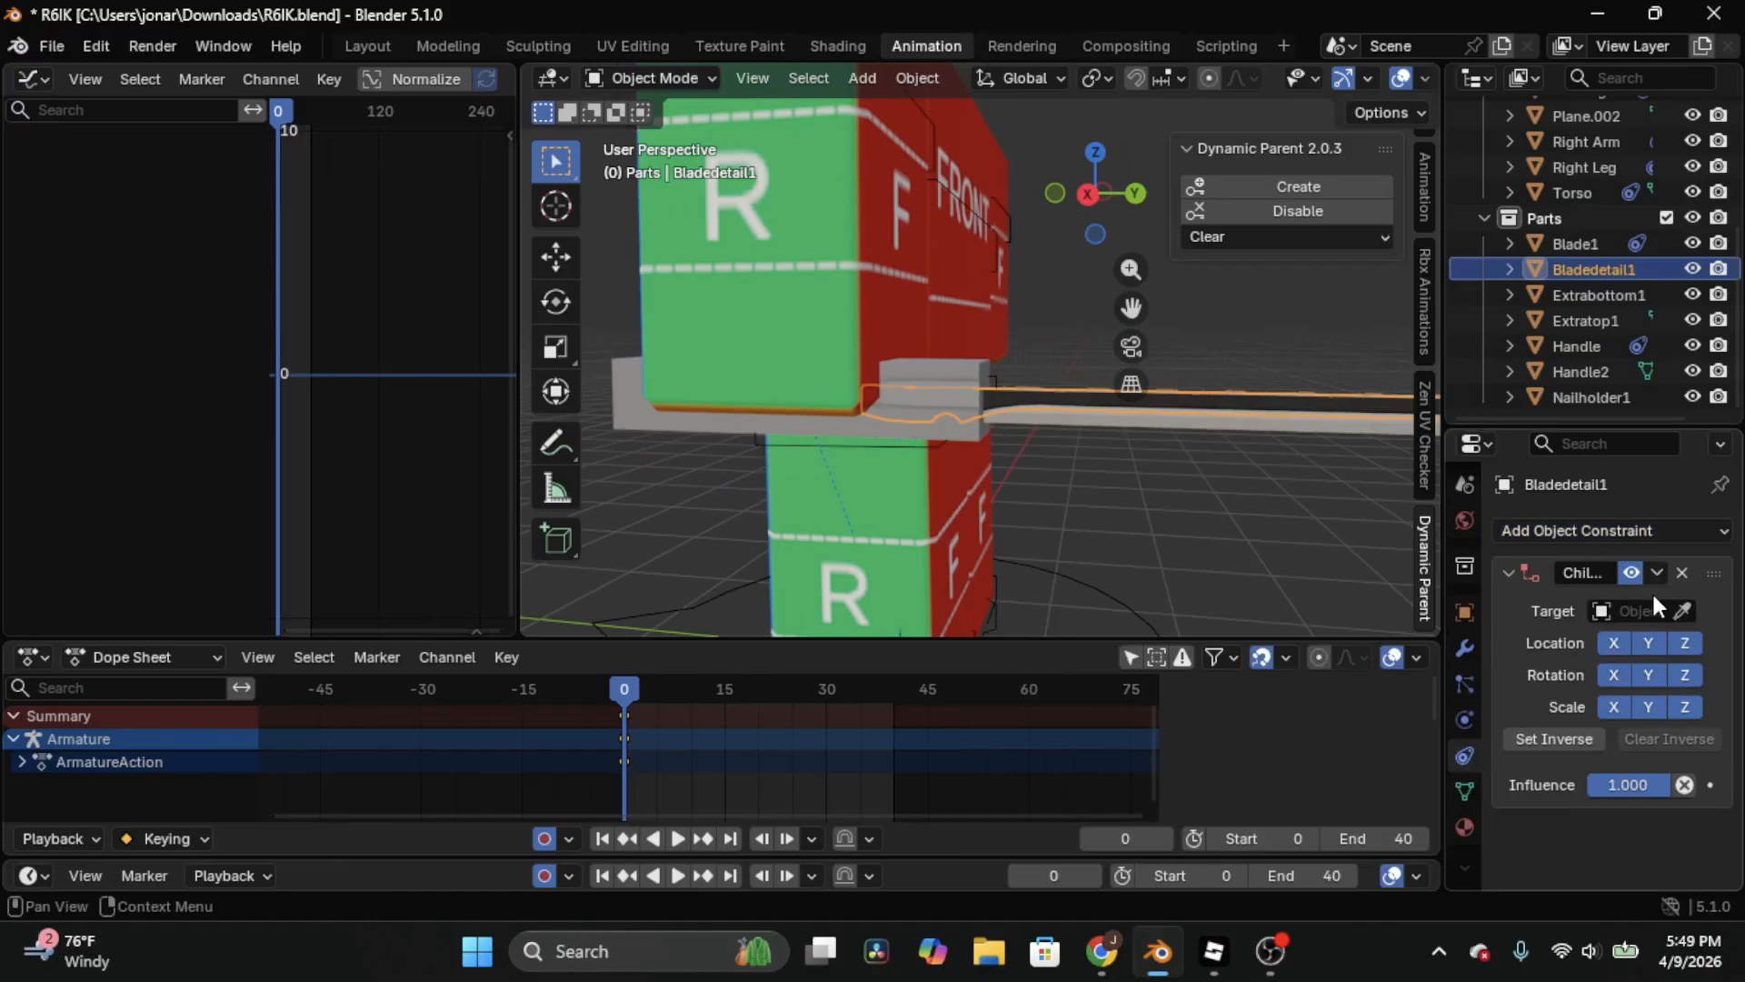
click(1598, 297)
click(1587, 319)
Check the Handle mesh's constraint and add a Child Of constraint to Handle2 with __Rig as the target
click(1583, 348)
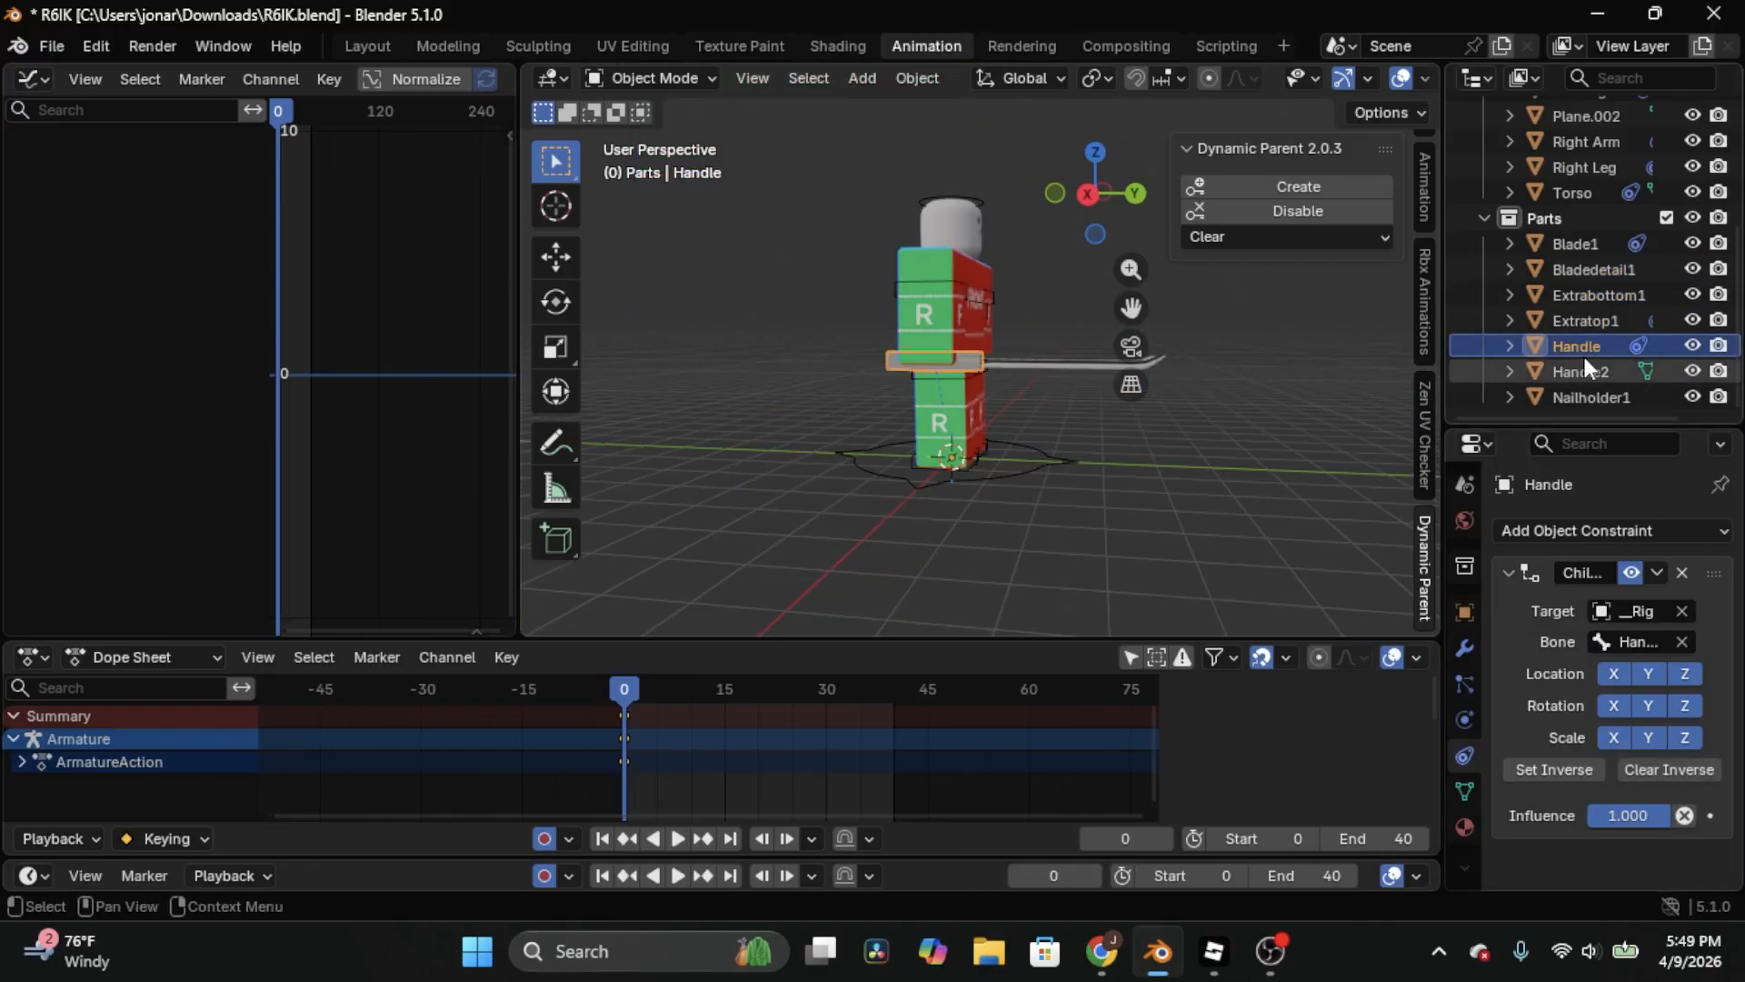
click(1586, 369)
click(1614, 529)
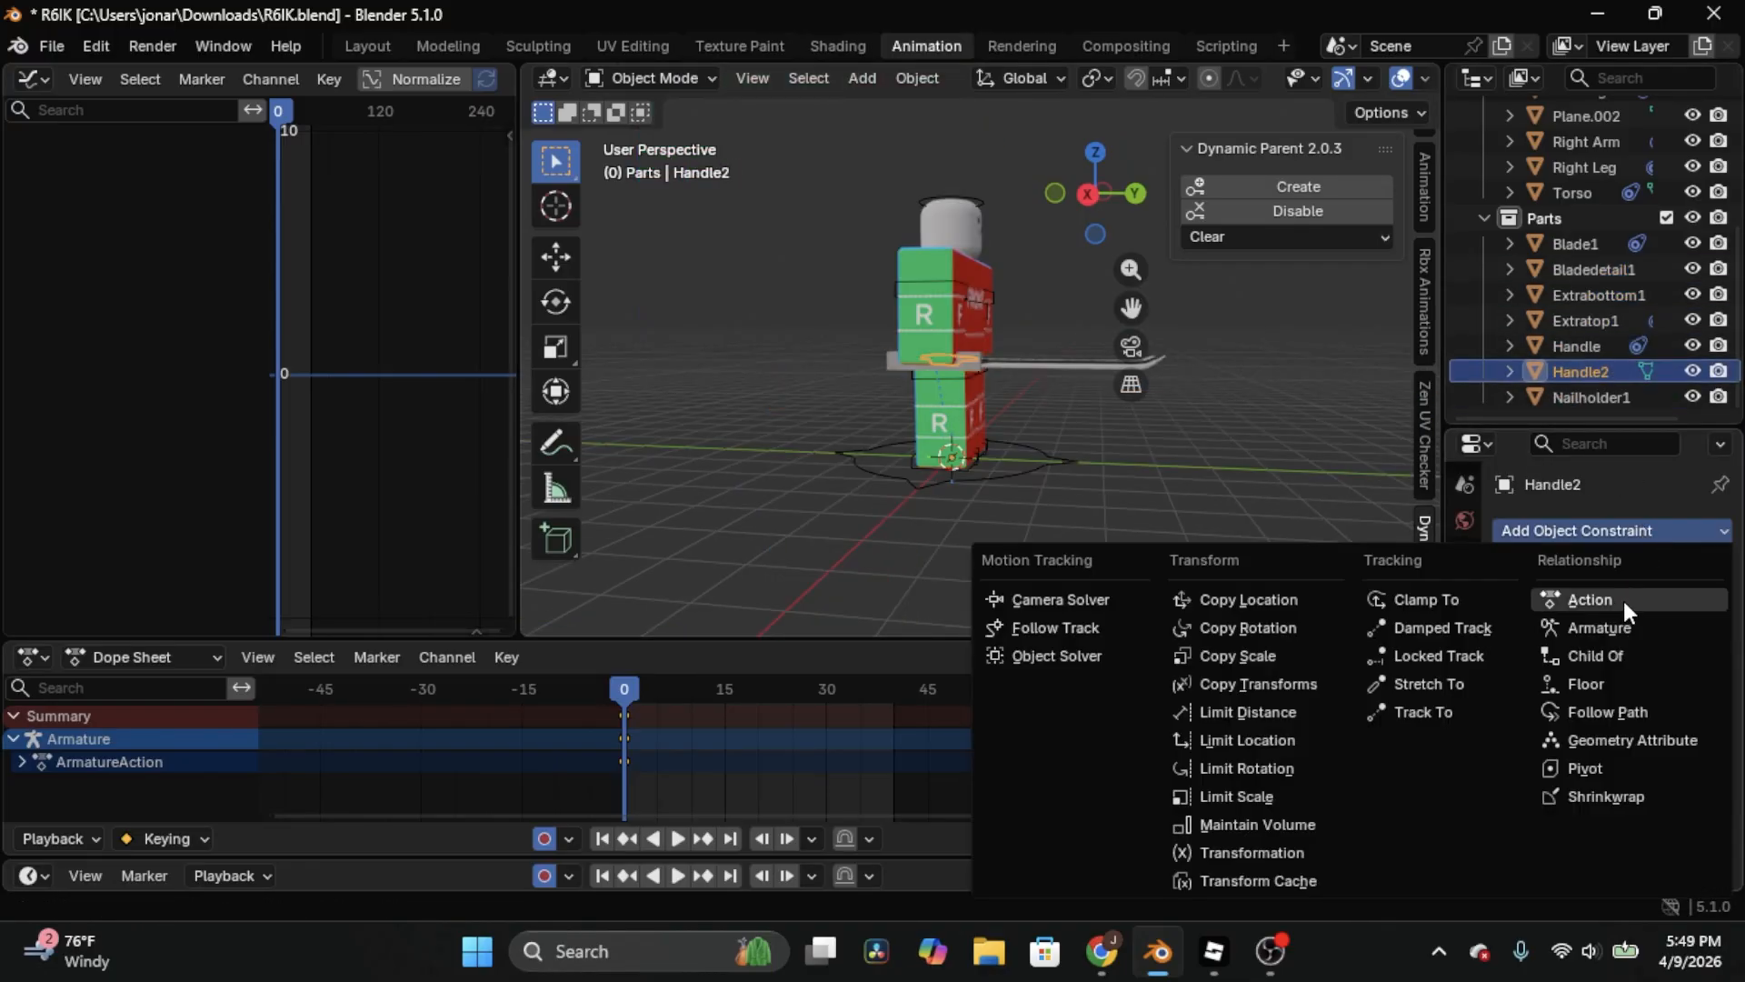
click(1600, 655)
click(1625, 610)
click(1581, 652)
Add a Child Of constraint to Nailholder1 with __Rig as target and Handle as bone, and set its inverse
click(1614, 530)
click(1600, 655)
click(1625, 610)
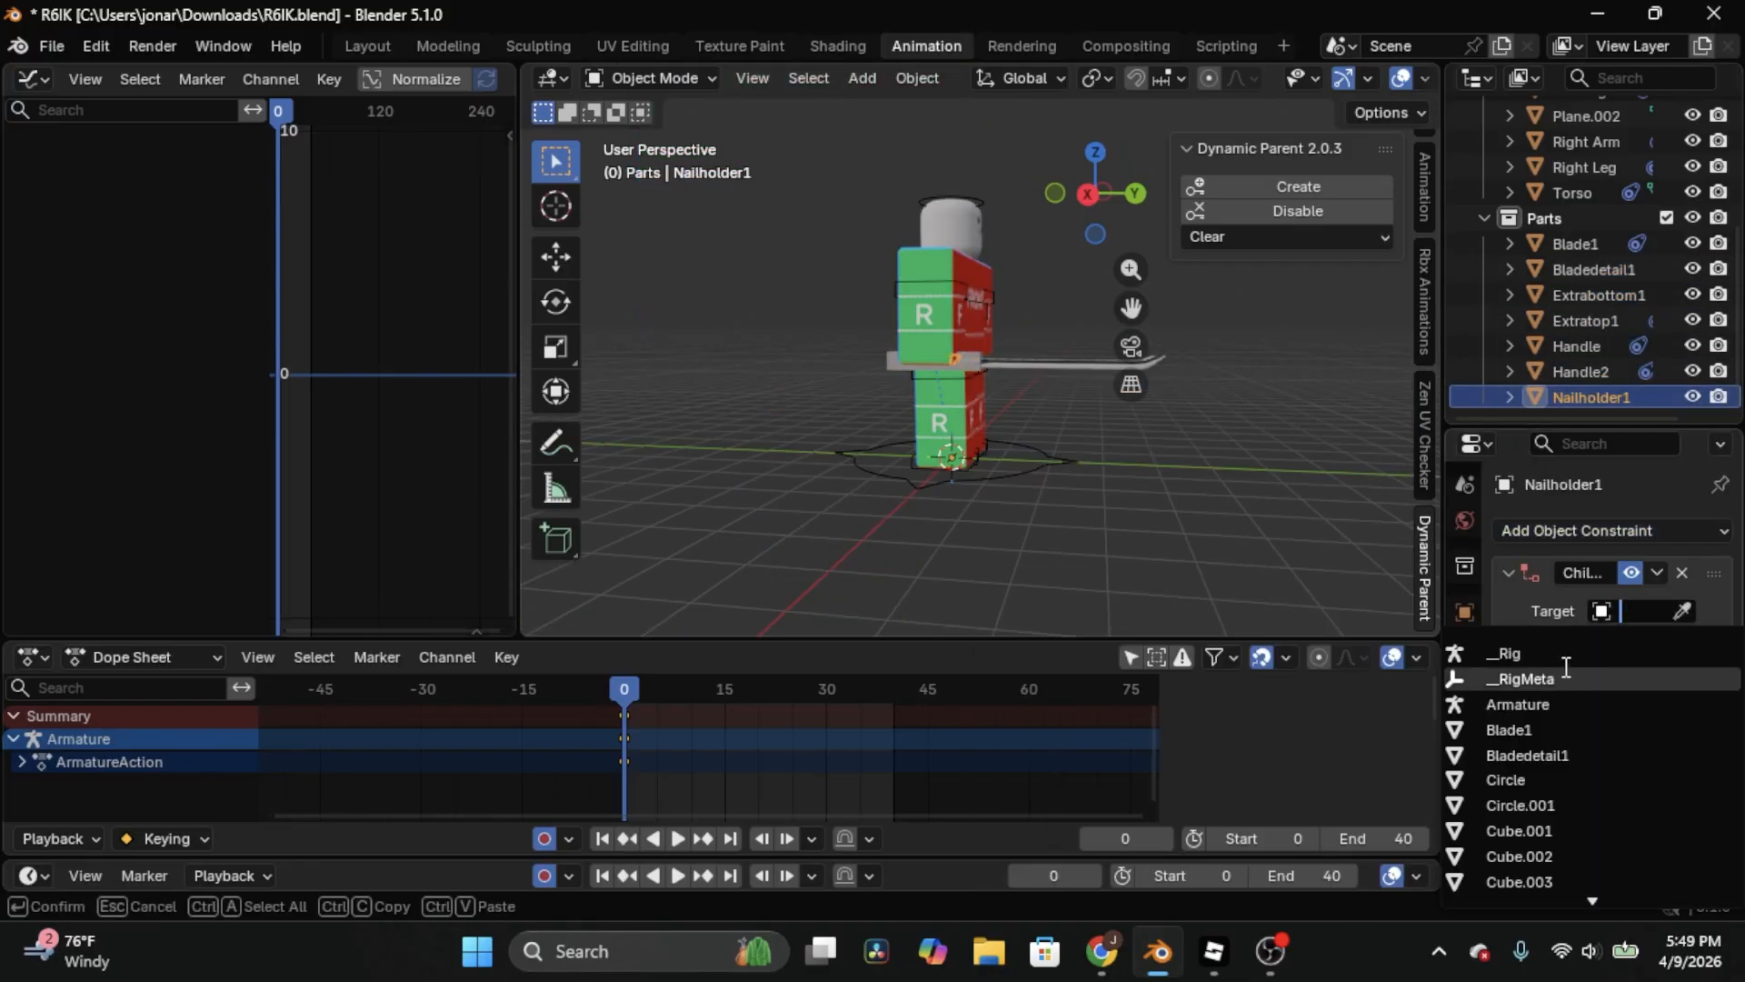
click(1565, 653)
click(1655, 641)
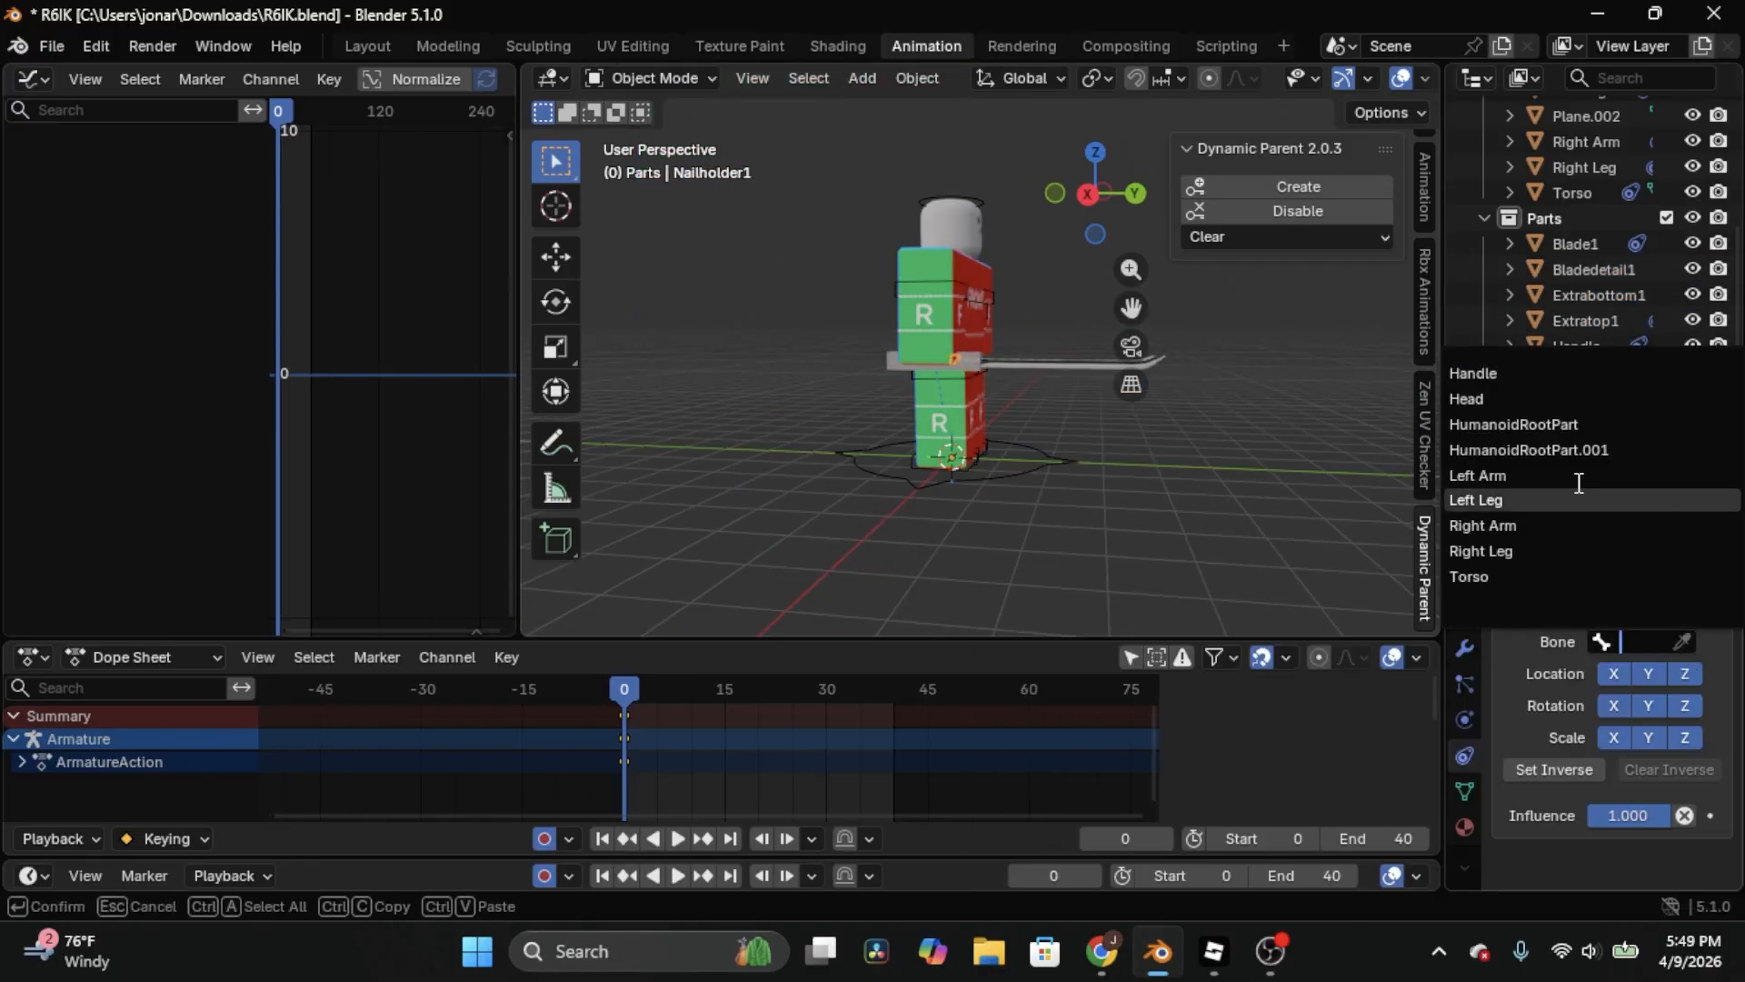
click(1579, 372)
click(1551, 769)
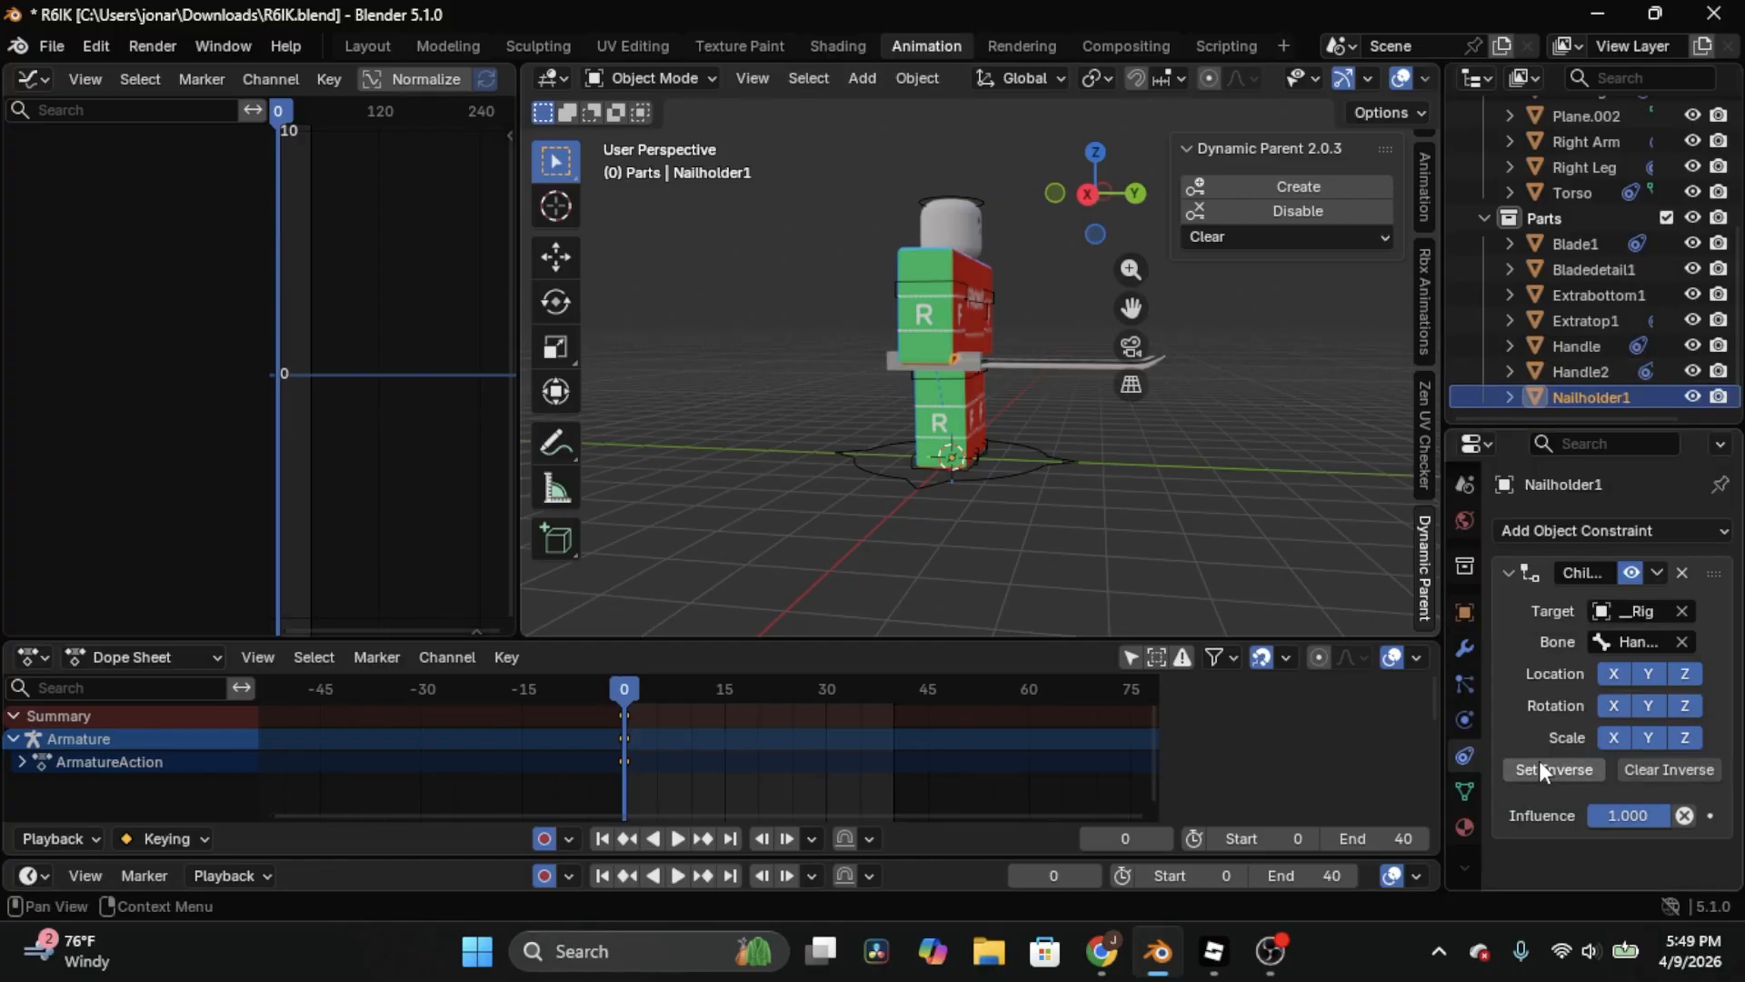
Select the character's Armature and switch it to Pose Mode
scroll(1070, 491, up, 6)
scroll(1126, 513, down, 5)
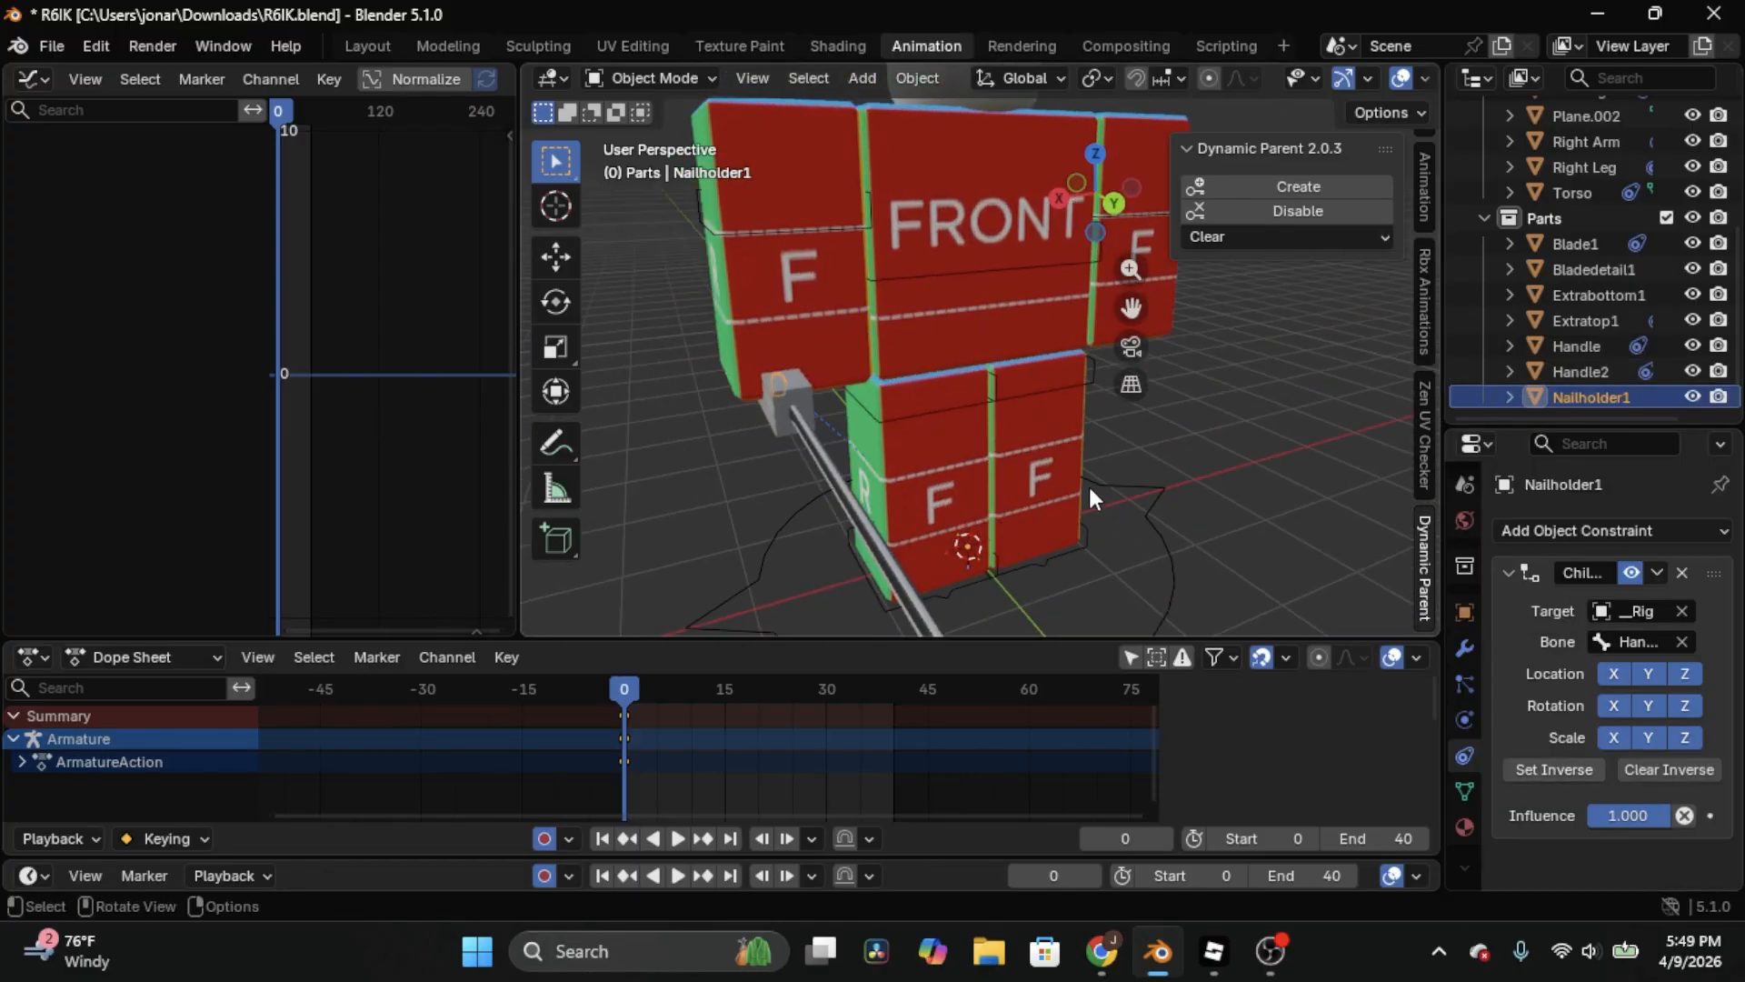
click(902, 305)
click(862, 287)
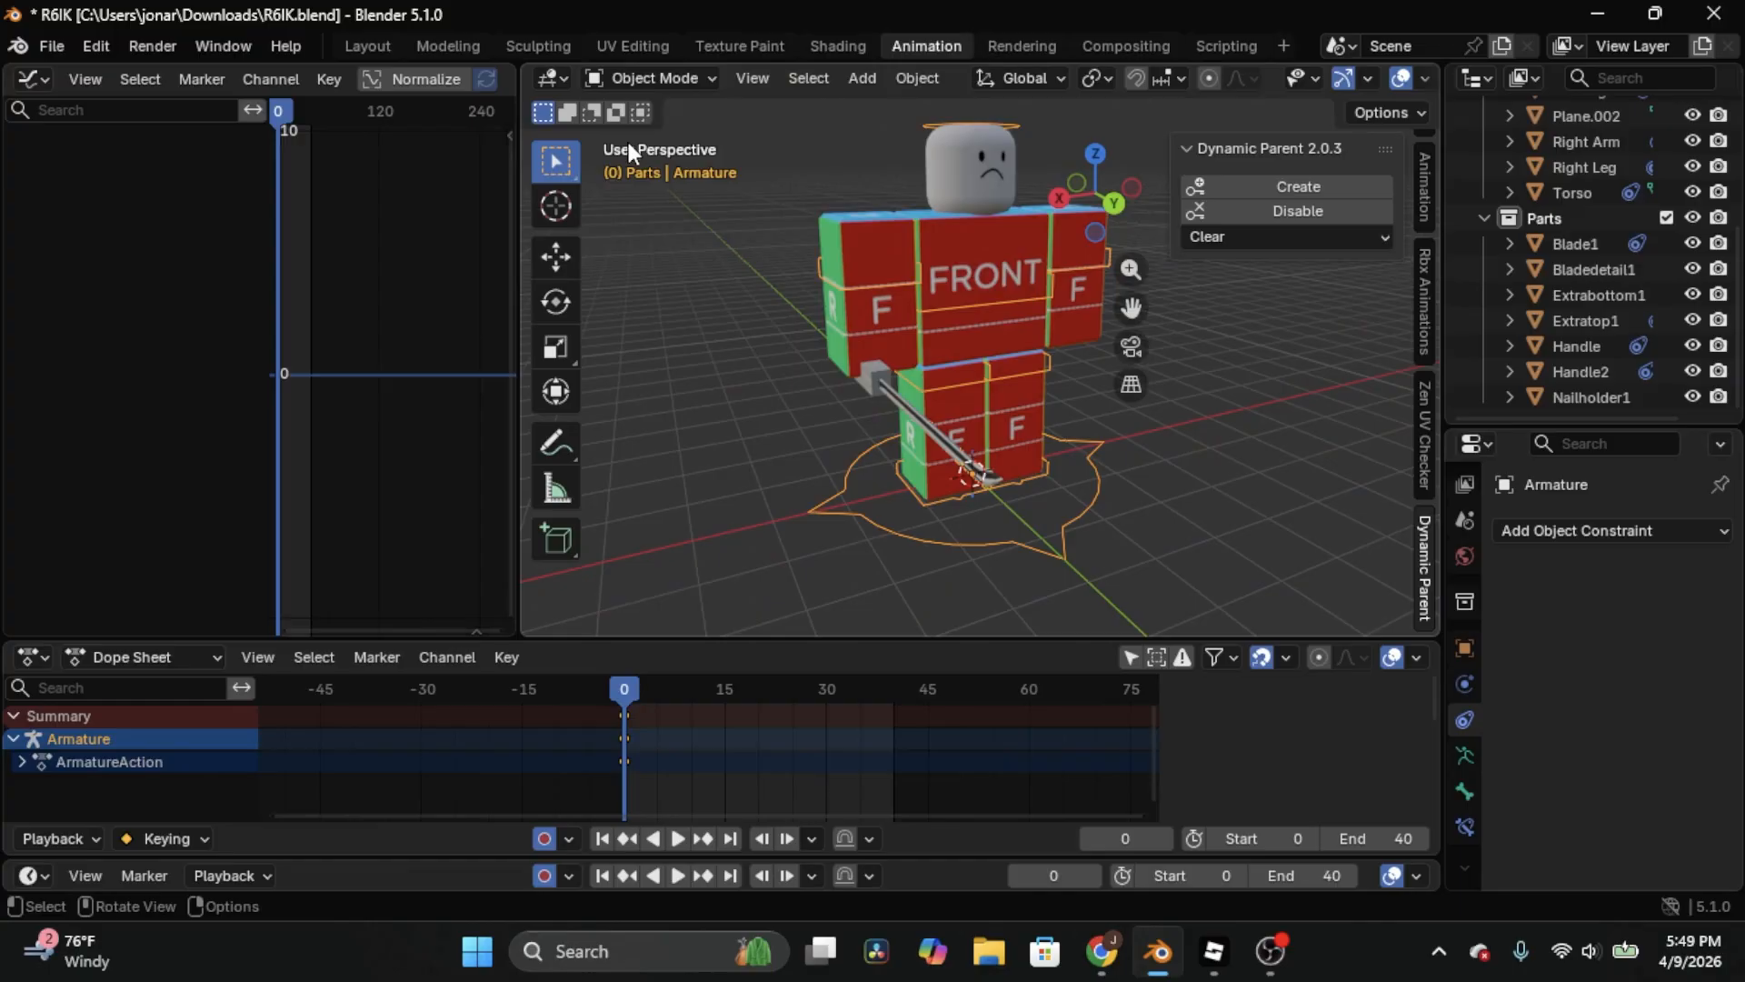
click(656, 164)
Try rotating the RightUpperArm bone, both normally and with trackball rotation, to test whether the sword follows, restoring the rest pose
key(r)
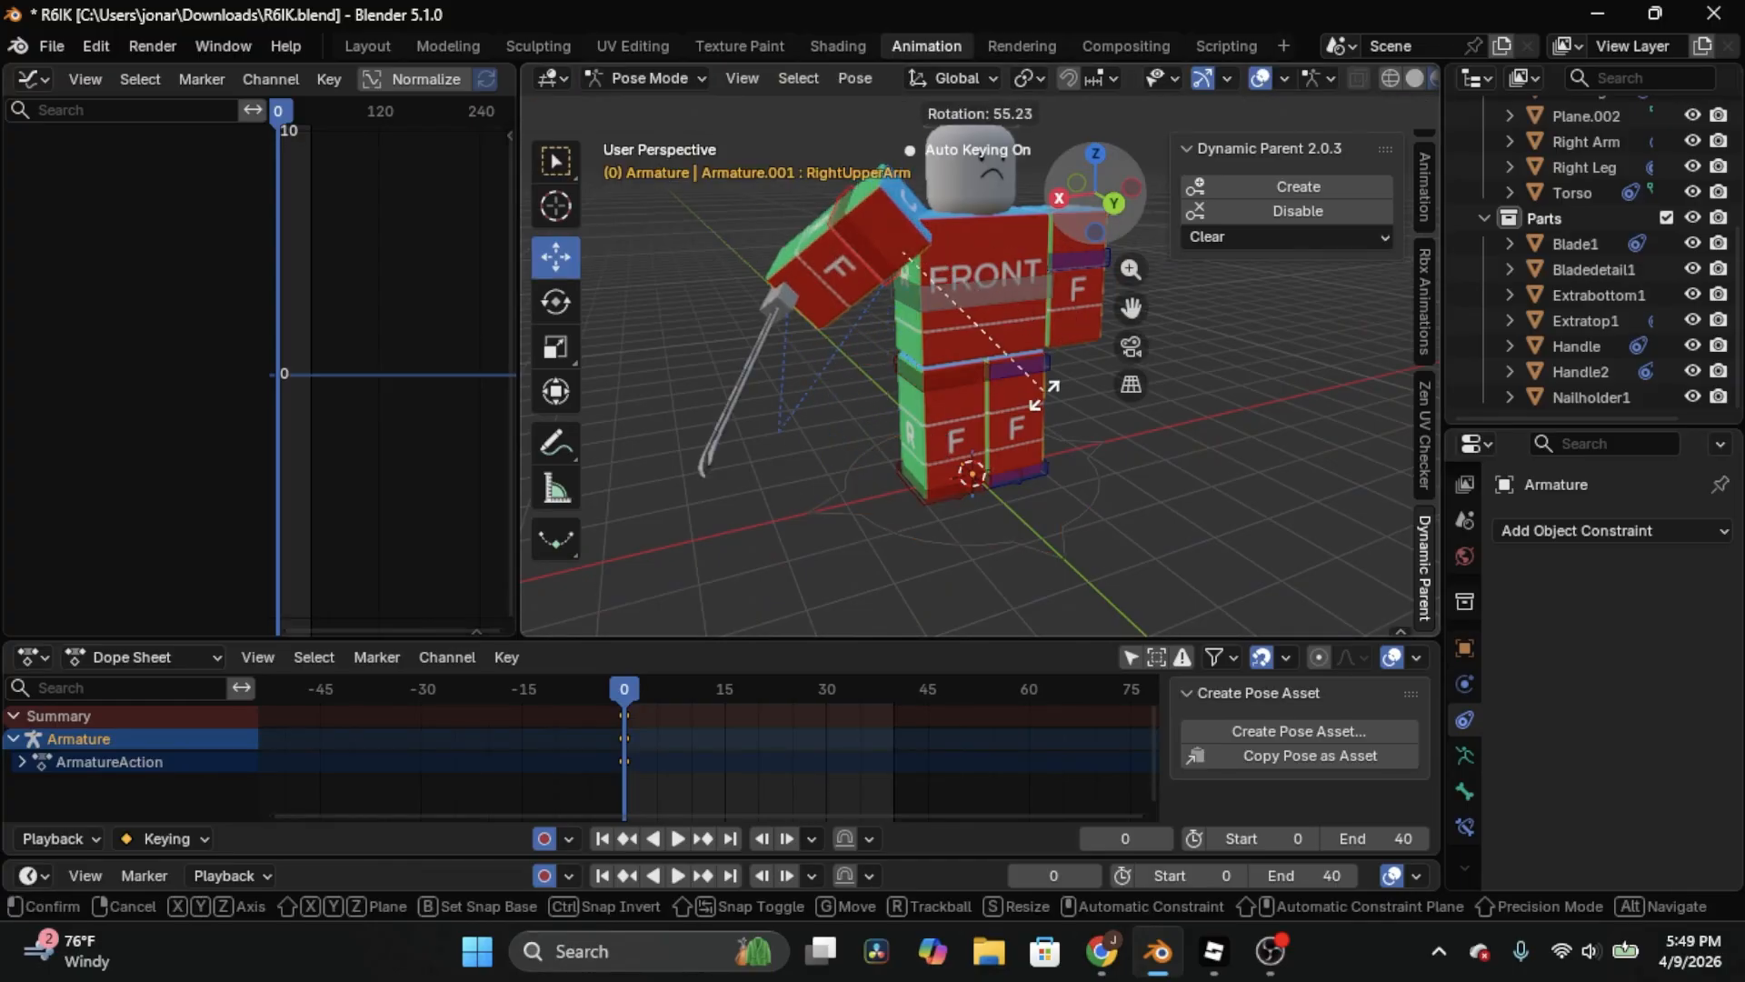
click(1017, 472)
key(ctrl+z)
middle_drag(1017, 472, 1157, 418)
key(r)
key(r)
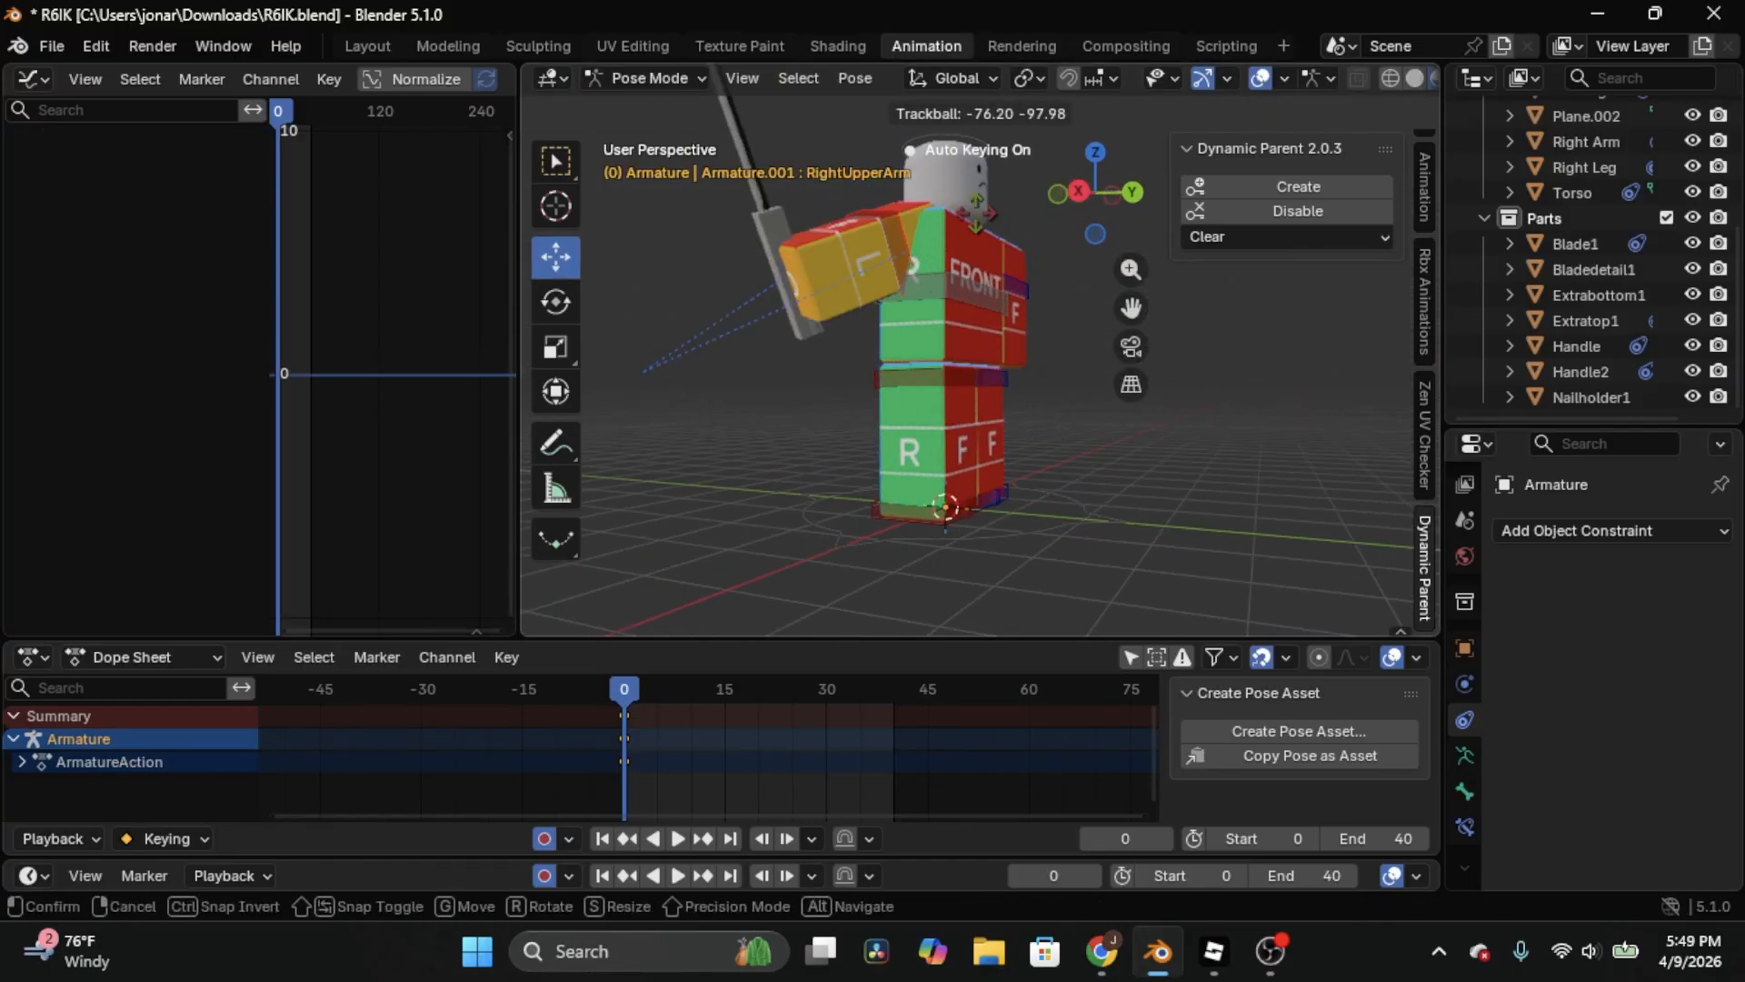
click(1229, 471)
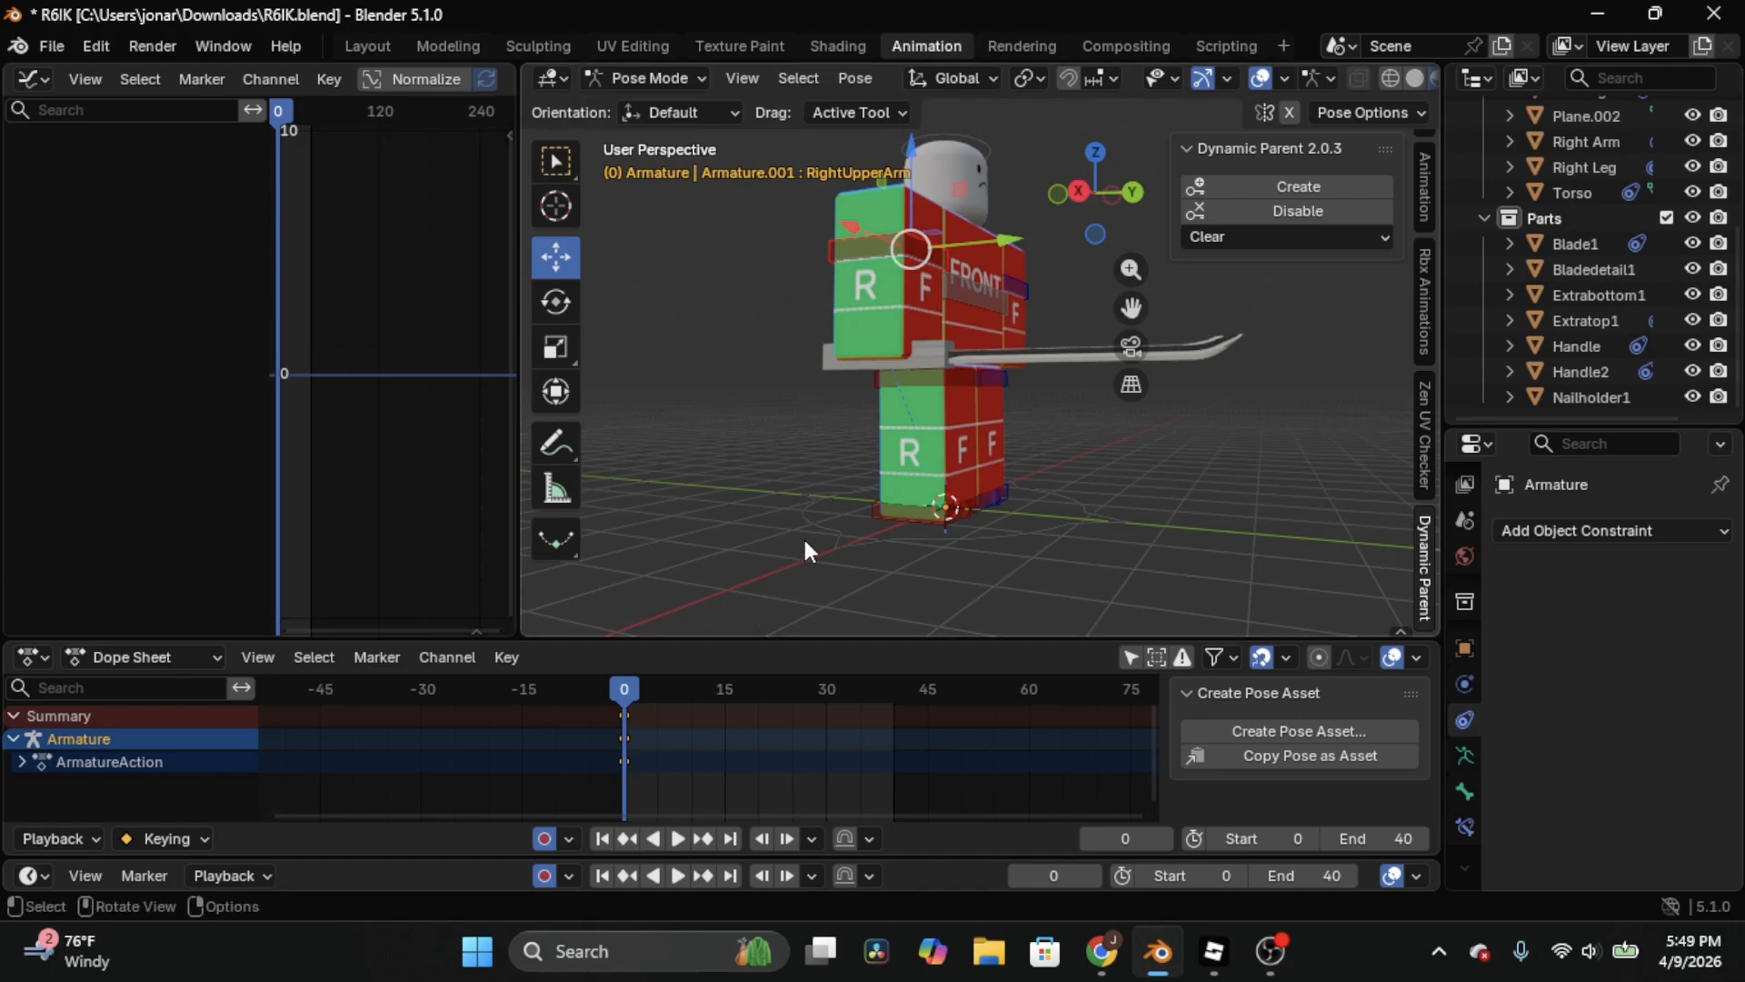
Pose frame 0 by rotating the right arm away from the body and the Handle bone so the sword points down
middle_drag(805, 544, 1056, 469)
key(r)
click(1072, 406)
click(780, 422)
key(r)
key(r)
click(1009, 433)
key(r)
click(846, 555)
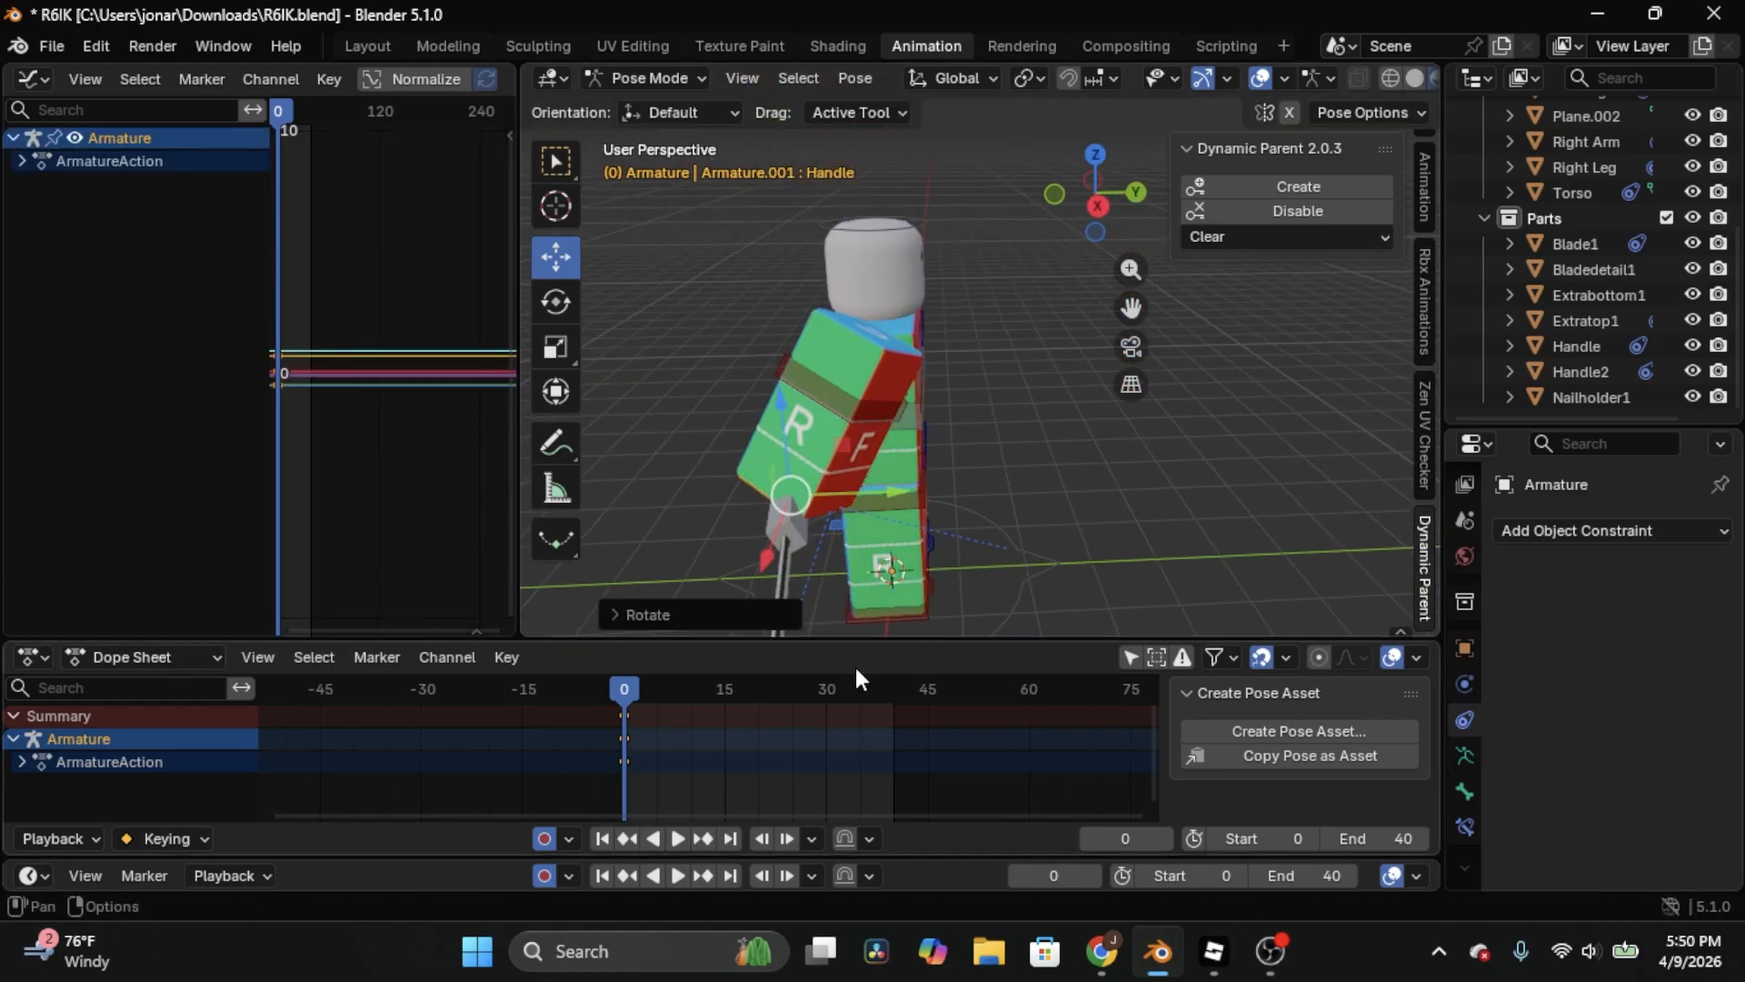
At frame 19, rotate the right arm and the Handle bone so the sword lies horizontally across the body's front
click(753, 688)
click(840, 391)
key(r)
key(z)
key(z)
click(1149, 409)
middle_drag(1149, 409, 1082, 456)
key(r)
key(y)
key(y)
key(r)
key(x)
key(x)
key(r)
key(y)
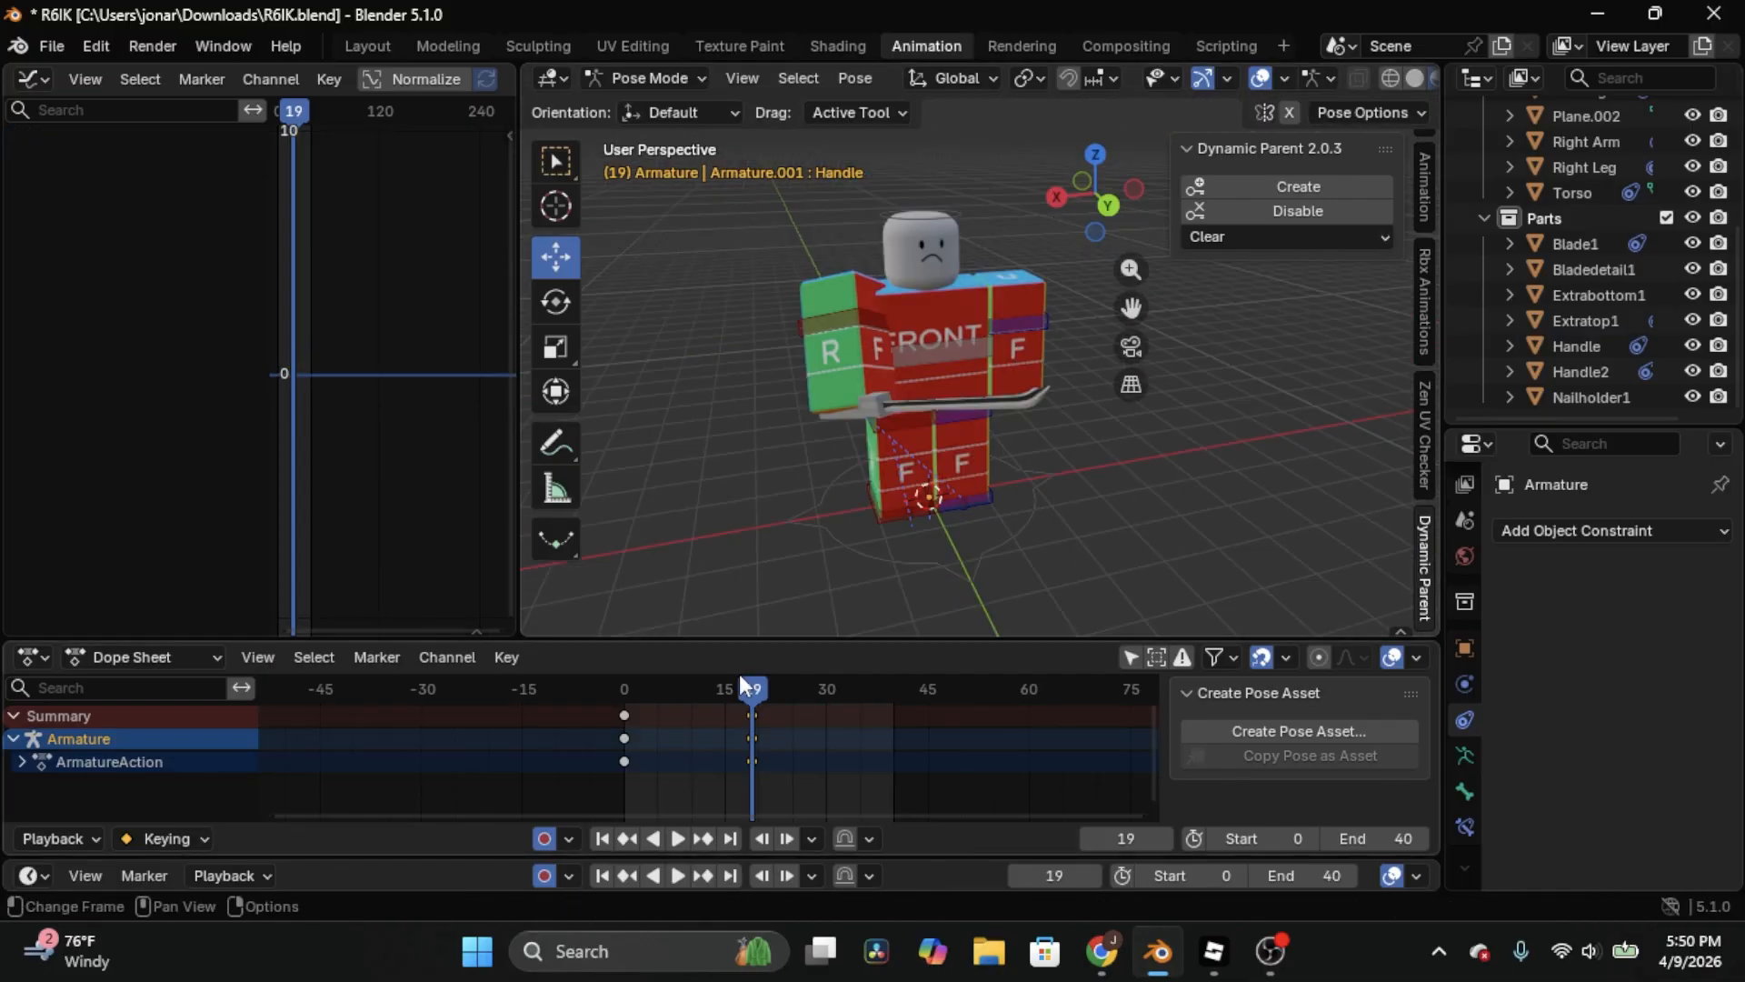
Play the sword swing briefly from frame 0 and return to the pose at frame 19
drag(738, 677, 624, 688)
key(space)
key(space)
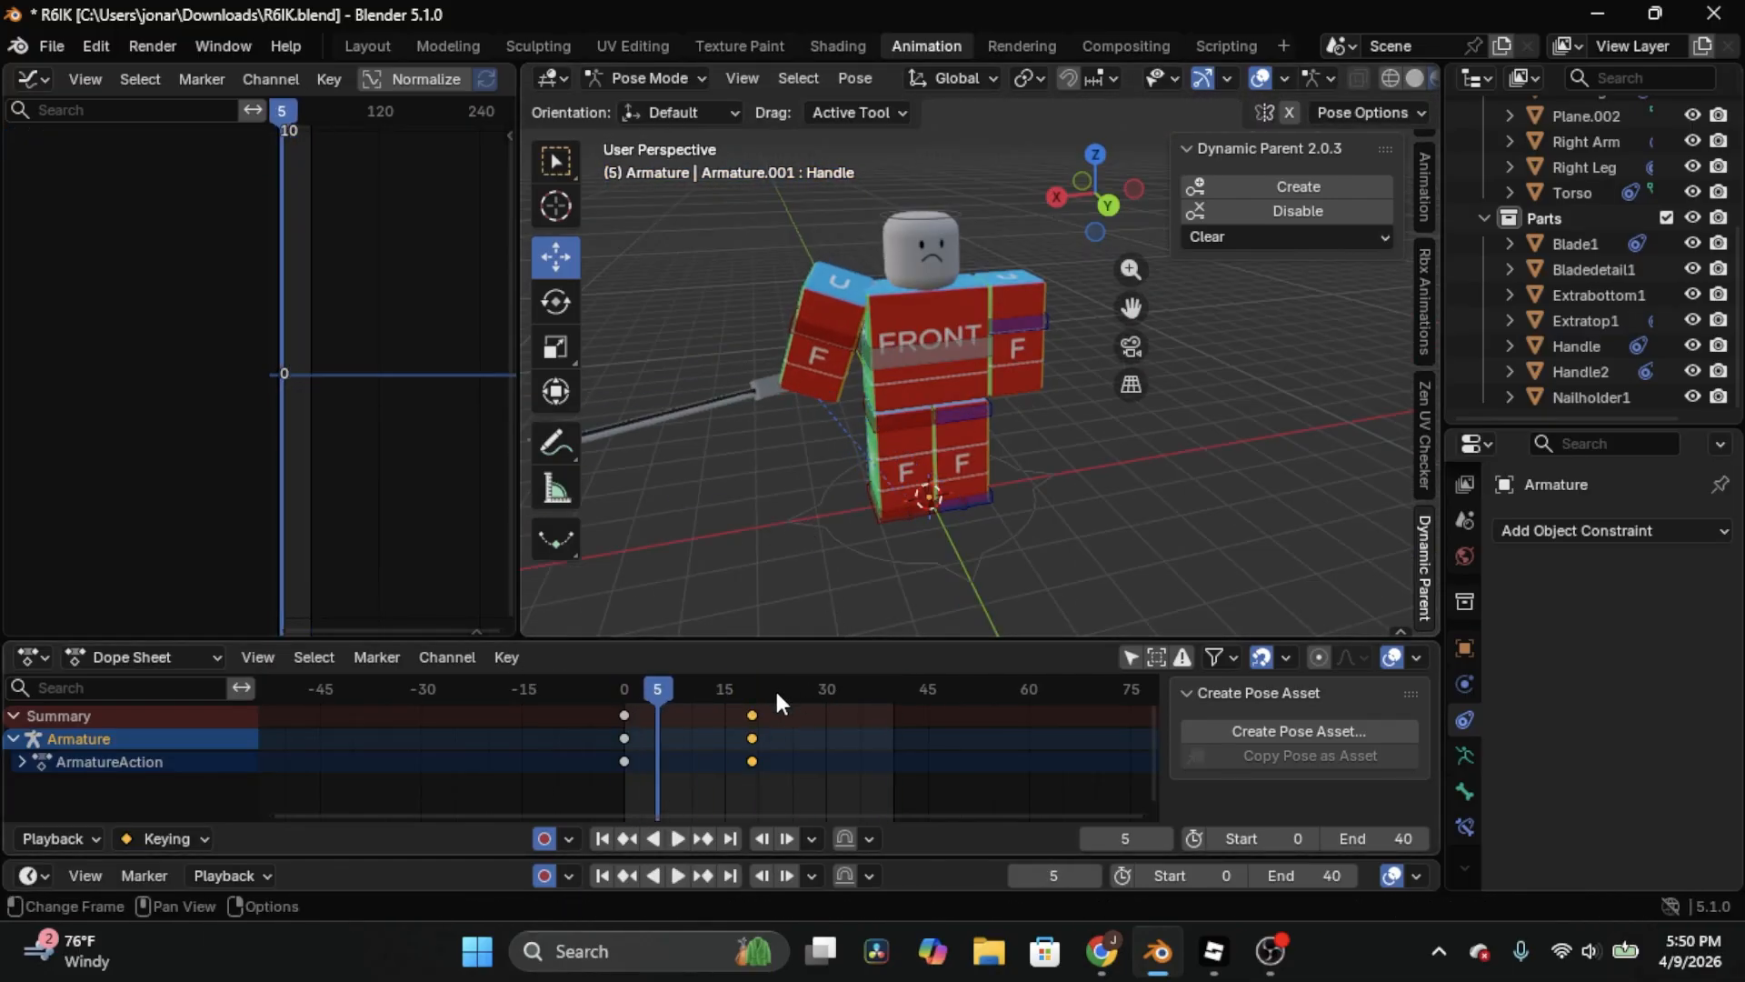
click(751, 688)
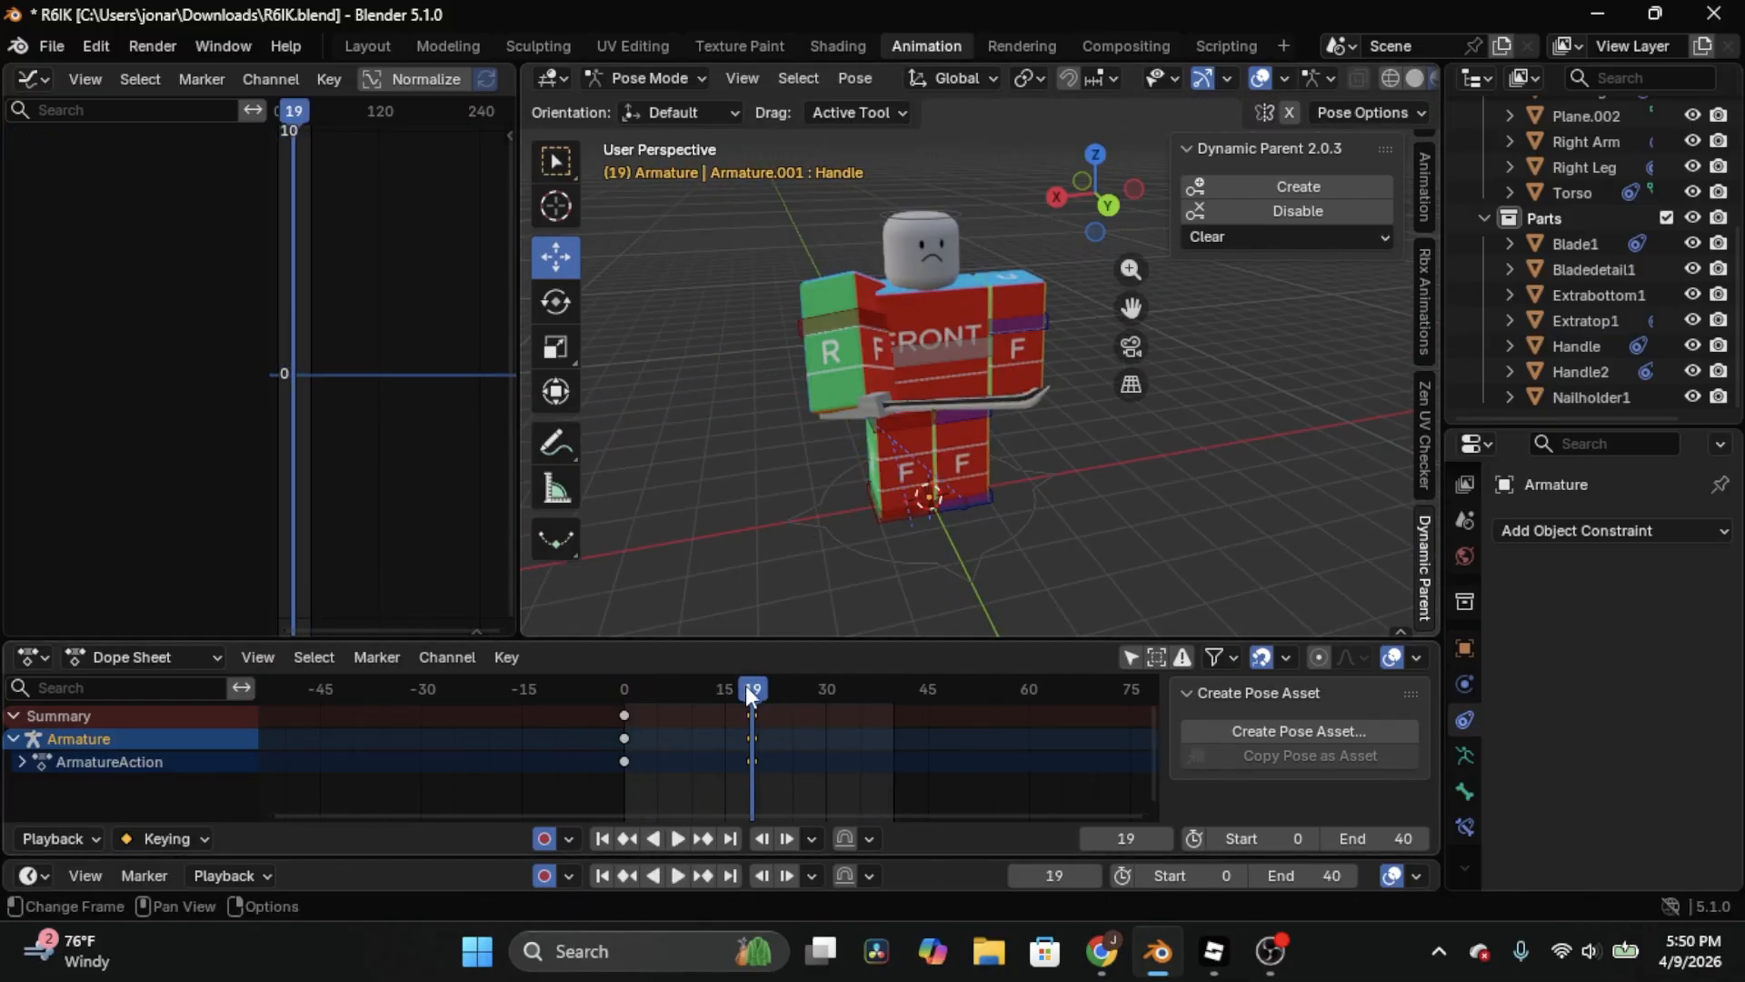
At frame 34, rotate the Handle bone about the global Z axis to key another sword pose
click(853, 688)
click(858, 409)
middle_drag(1156, 408, 1165, 509)
key(r)
key(z)
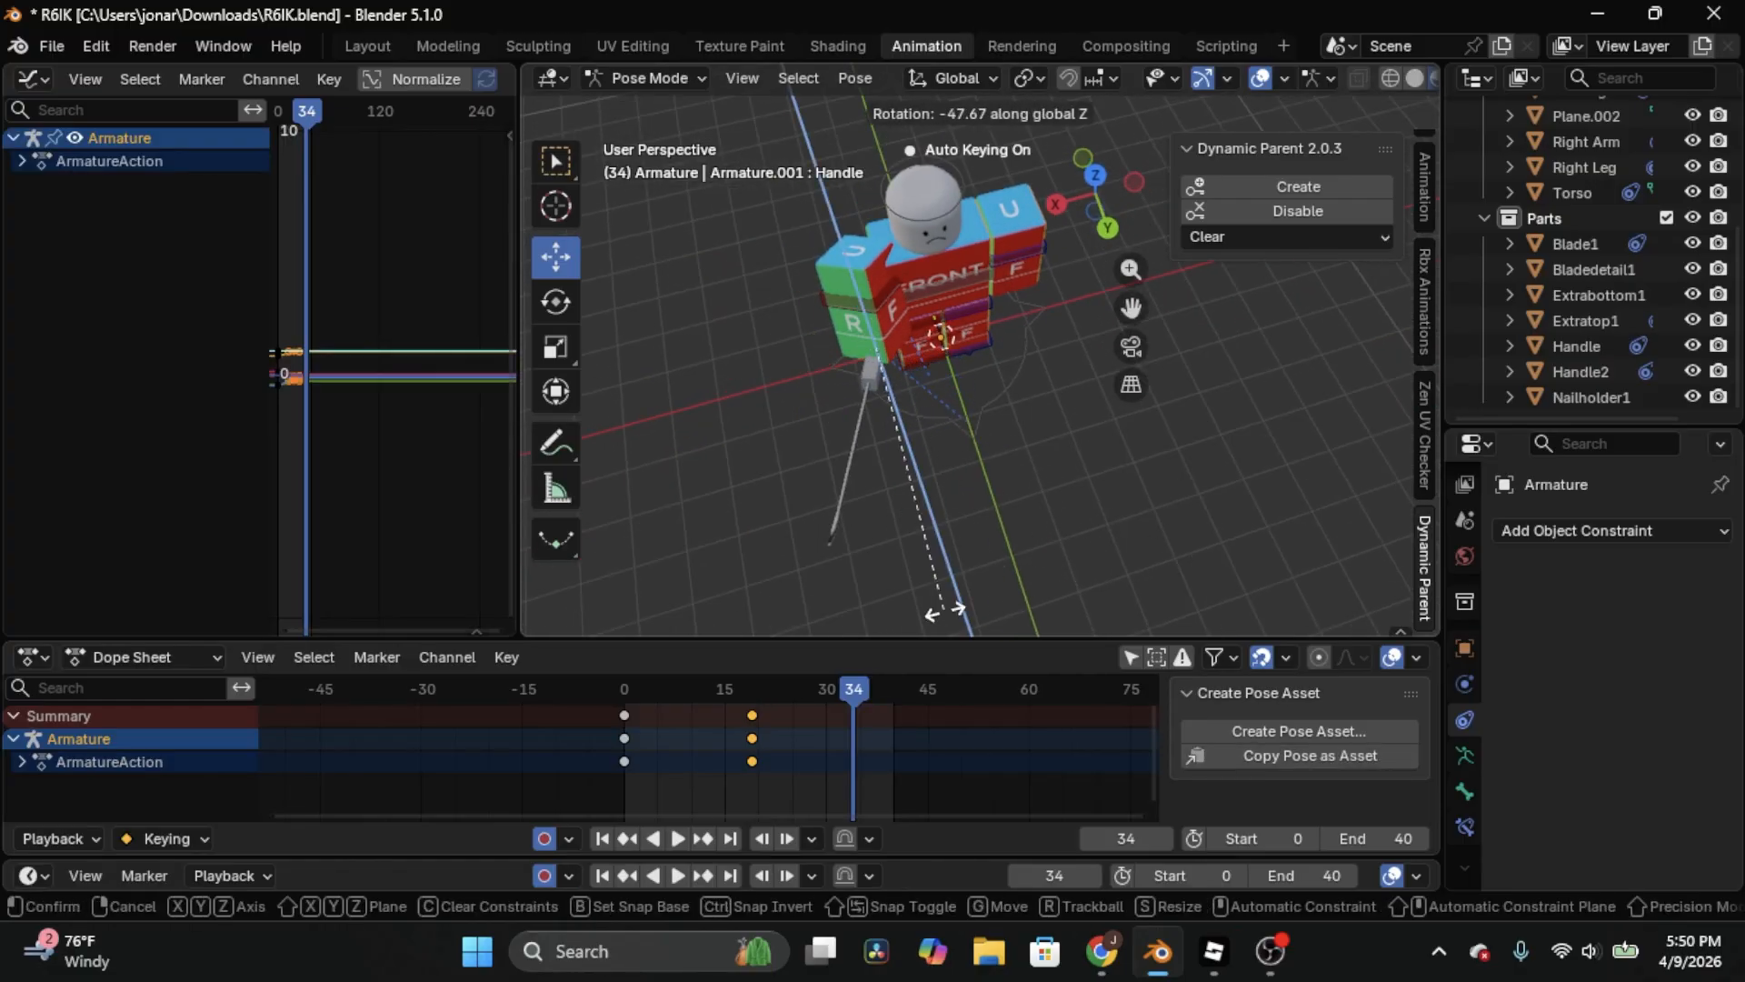
click(946, 611)
Play the animation from frame 0 and review the arm and sword motion from a different angle
drag(858, 692, 624, 691)
key(space)
click(1088, 525)
middle_drag(1127, 468, 1190, 353)
key(space)
drag(745, 691, 625, 690)
key(space)
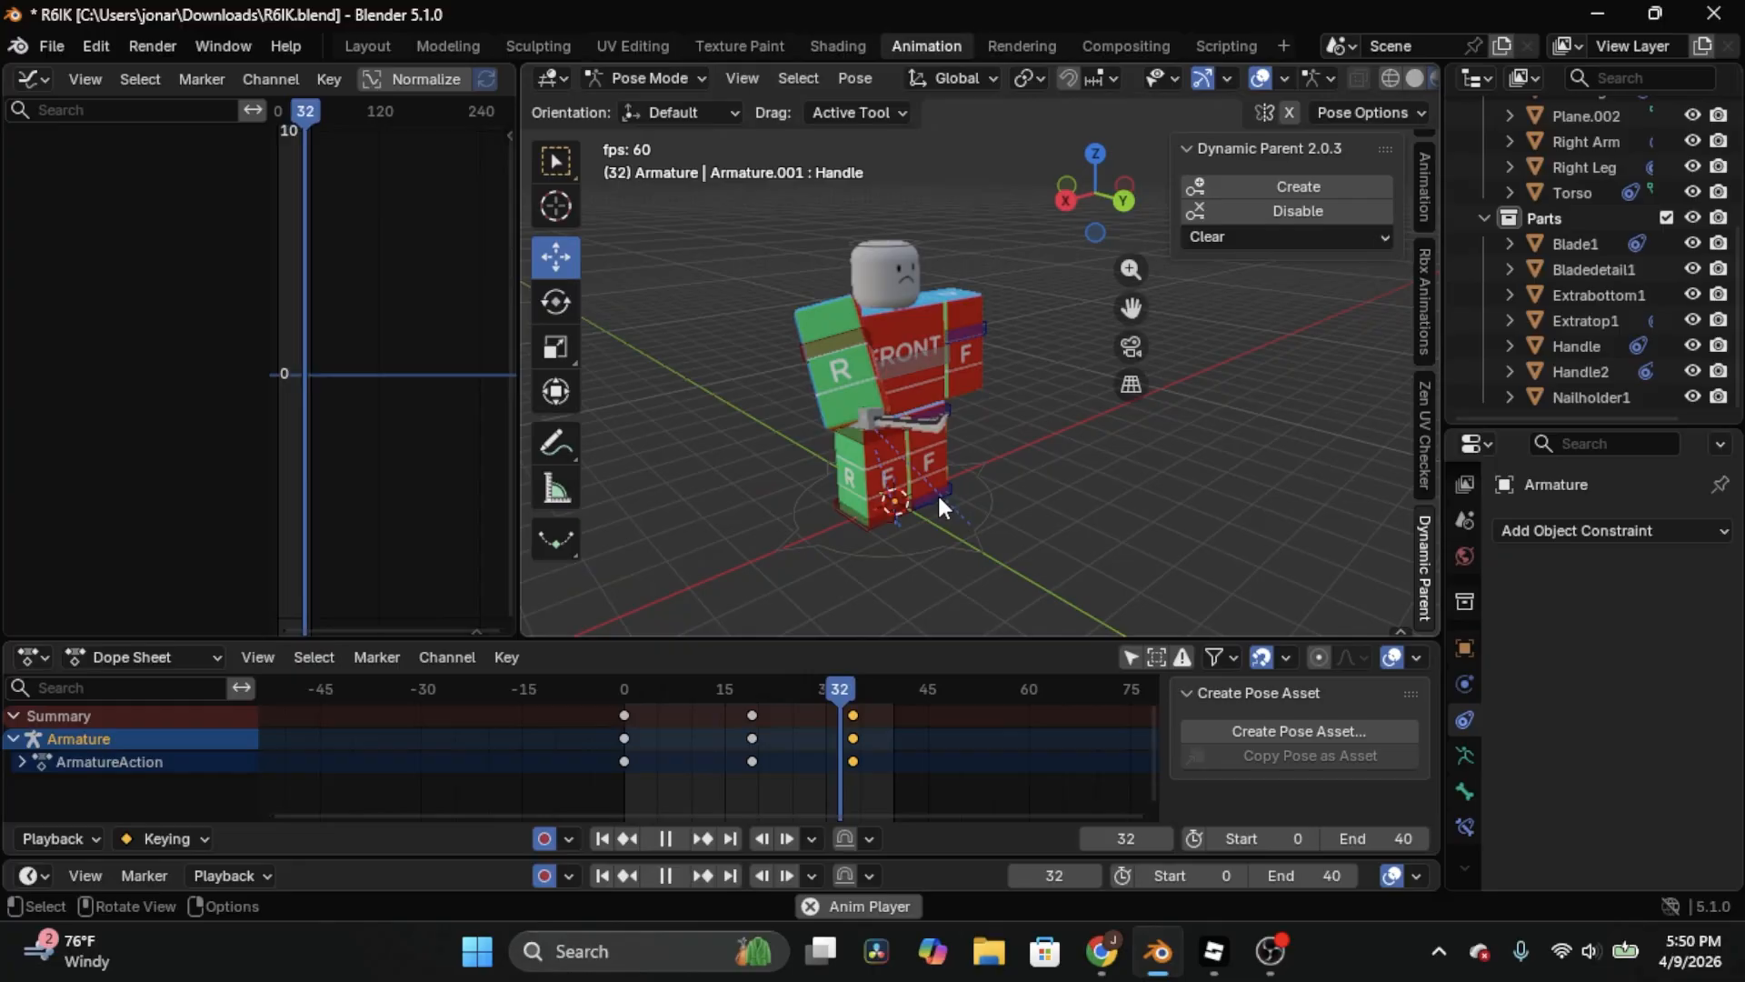
Switch to Roblox Studio and inspect the Humility Rig's right hand and sword up close
click(1215, 954)
right_drag(875, 402, 954, 451)
scroll(875, 403, up, 4)
scroll(875, 403, up, 6)
scroll(954, 451, up, 3)
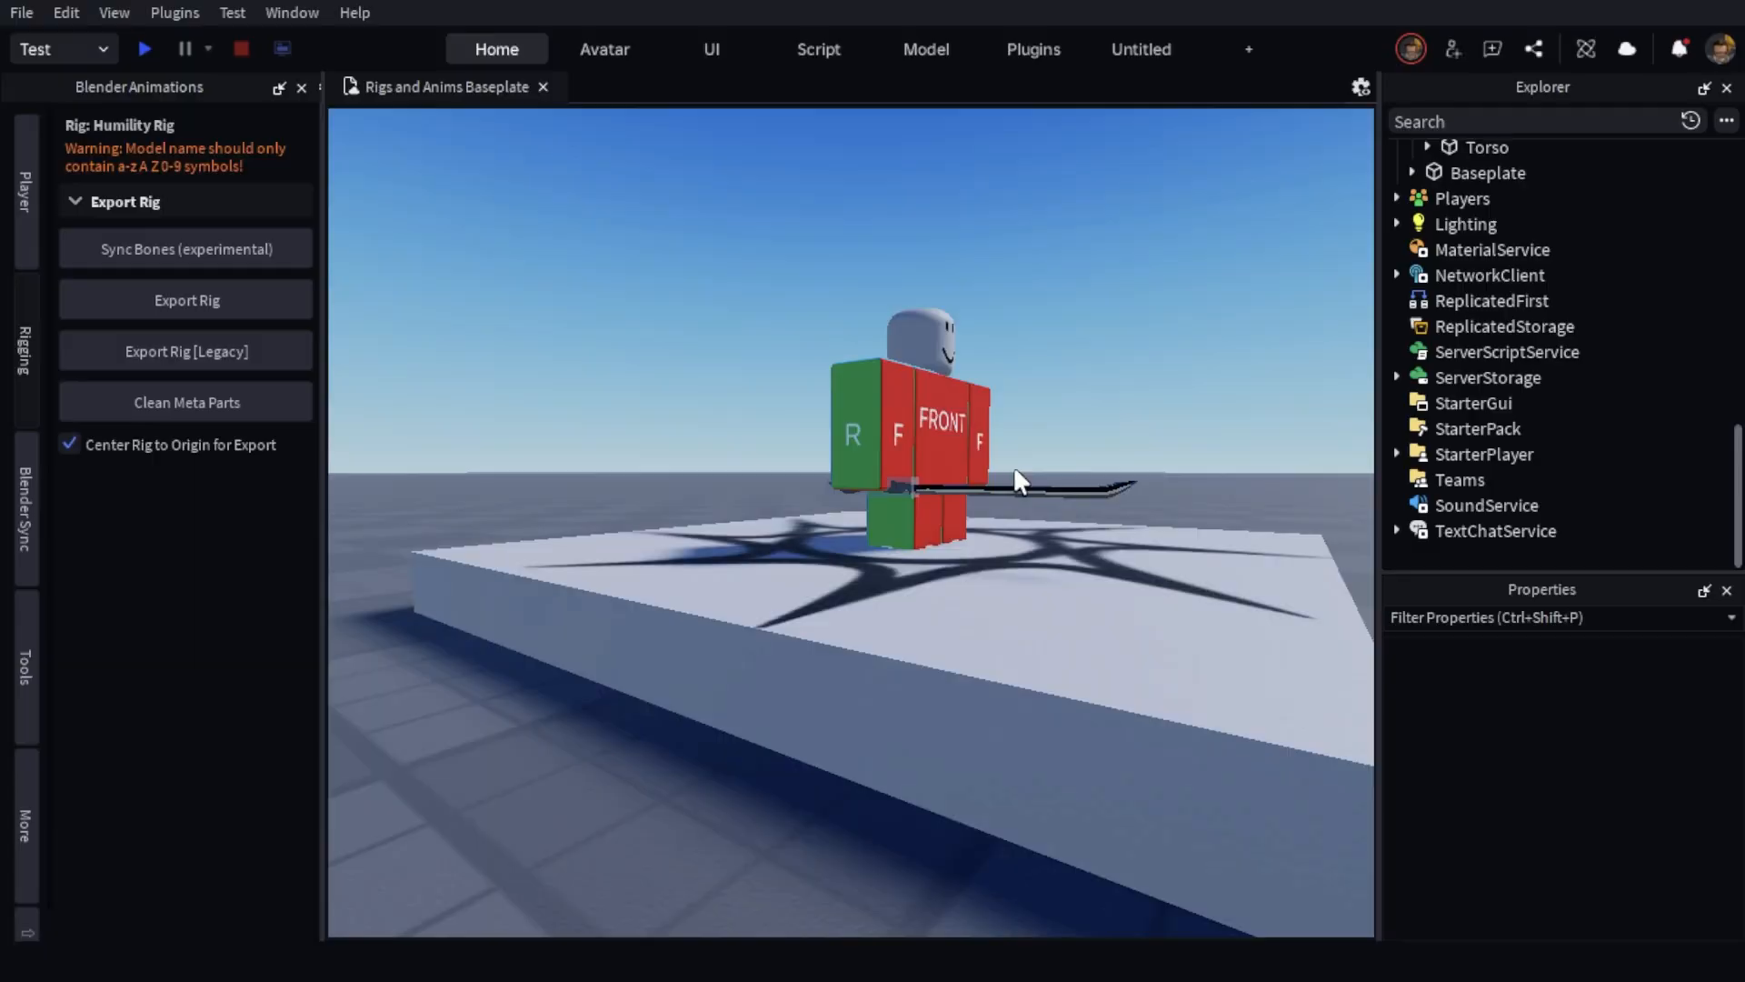
scroll(1013, 477, up, 5)
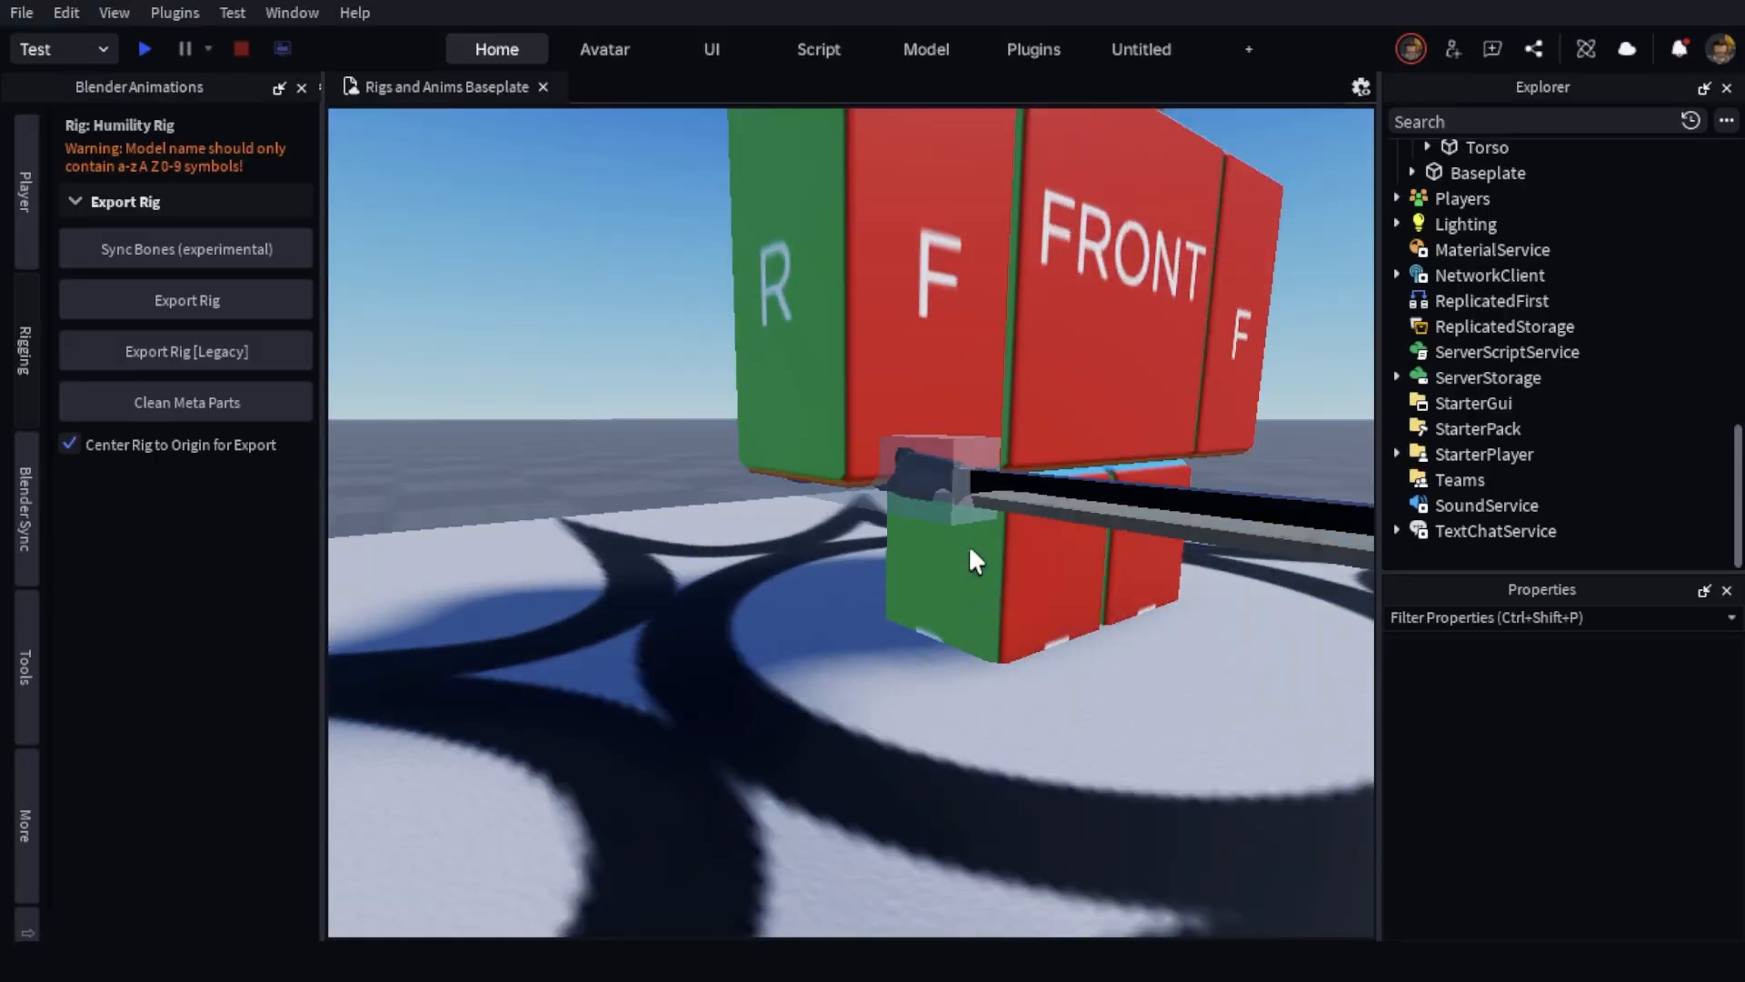
right_drag(969, 549, 916, 518)
scroll(915, 518, up, 3)
scroll(915, 519, down, 5)
right_drag(755, 284, 755, 285)
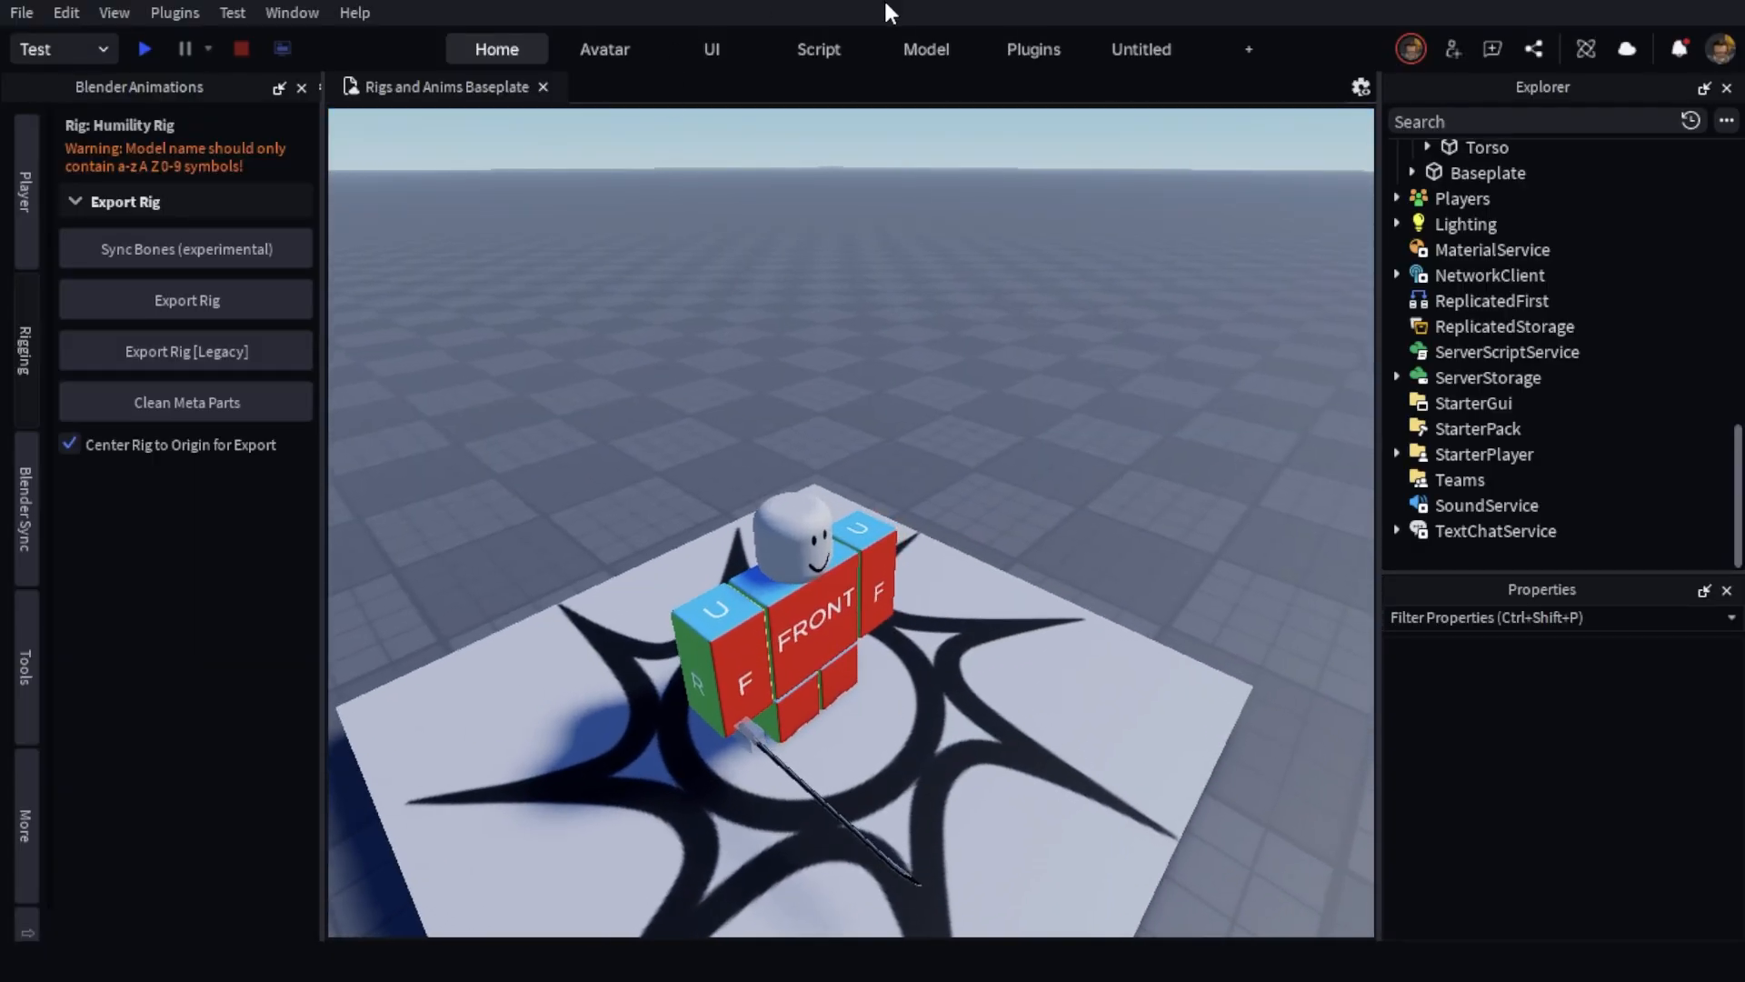
Reopen the Blender Animations plugin and show its Blender Sync settings
click(1007, 51)
key(d)
right_drag(878, 292, 869, 244)
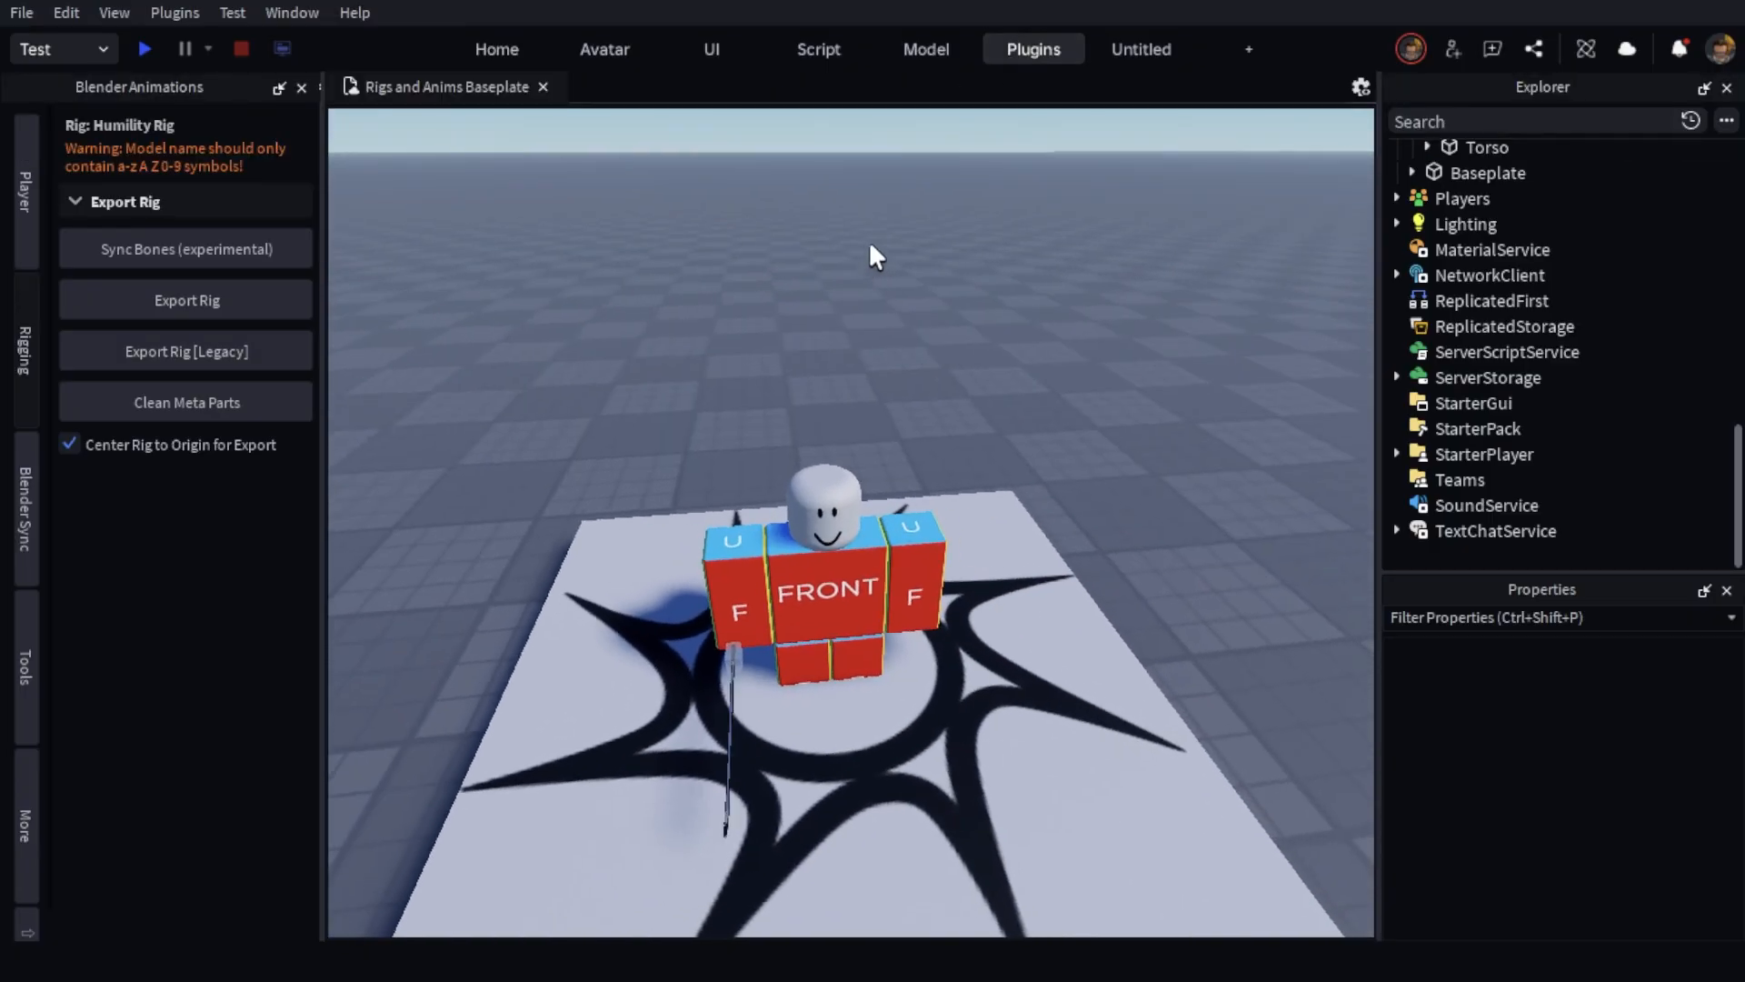
click(1010, 56)
click(904, 109)
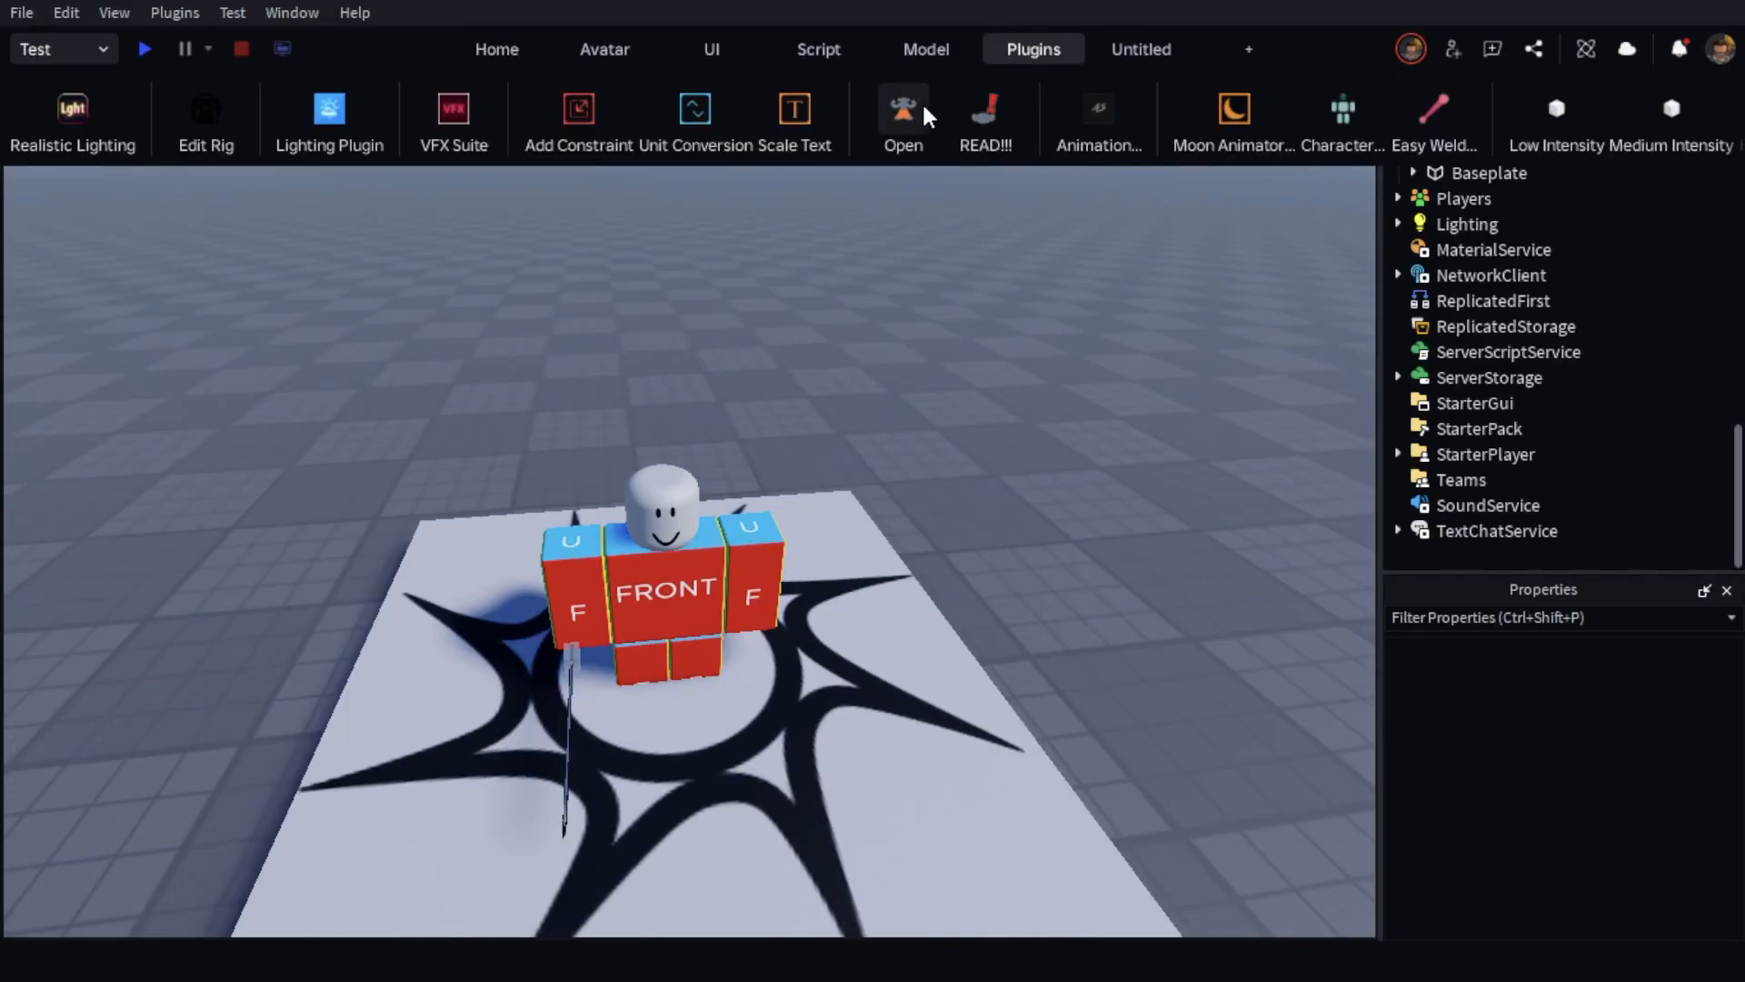
click(925, 113)
click(36, 506)
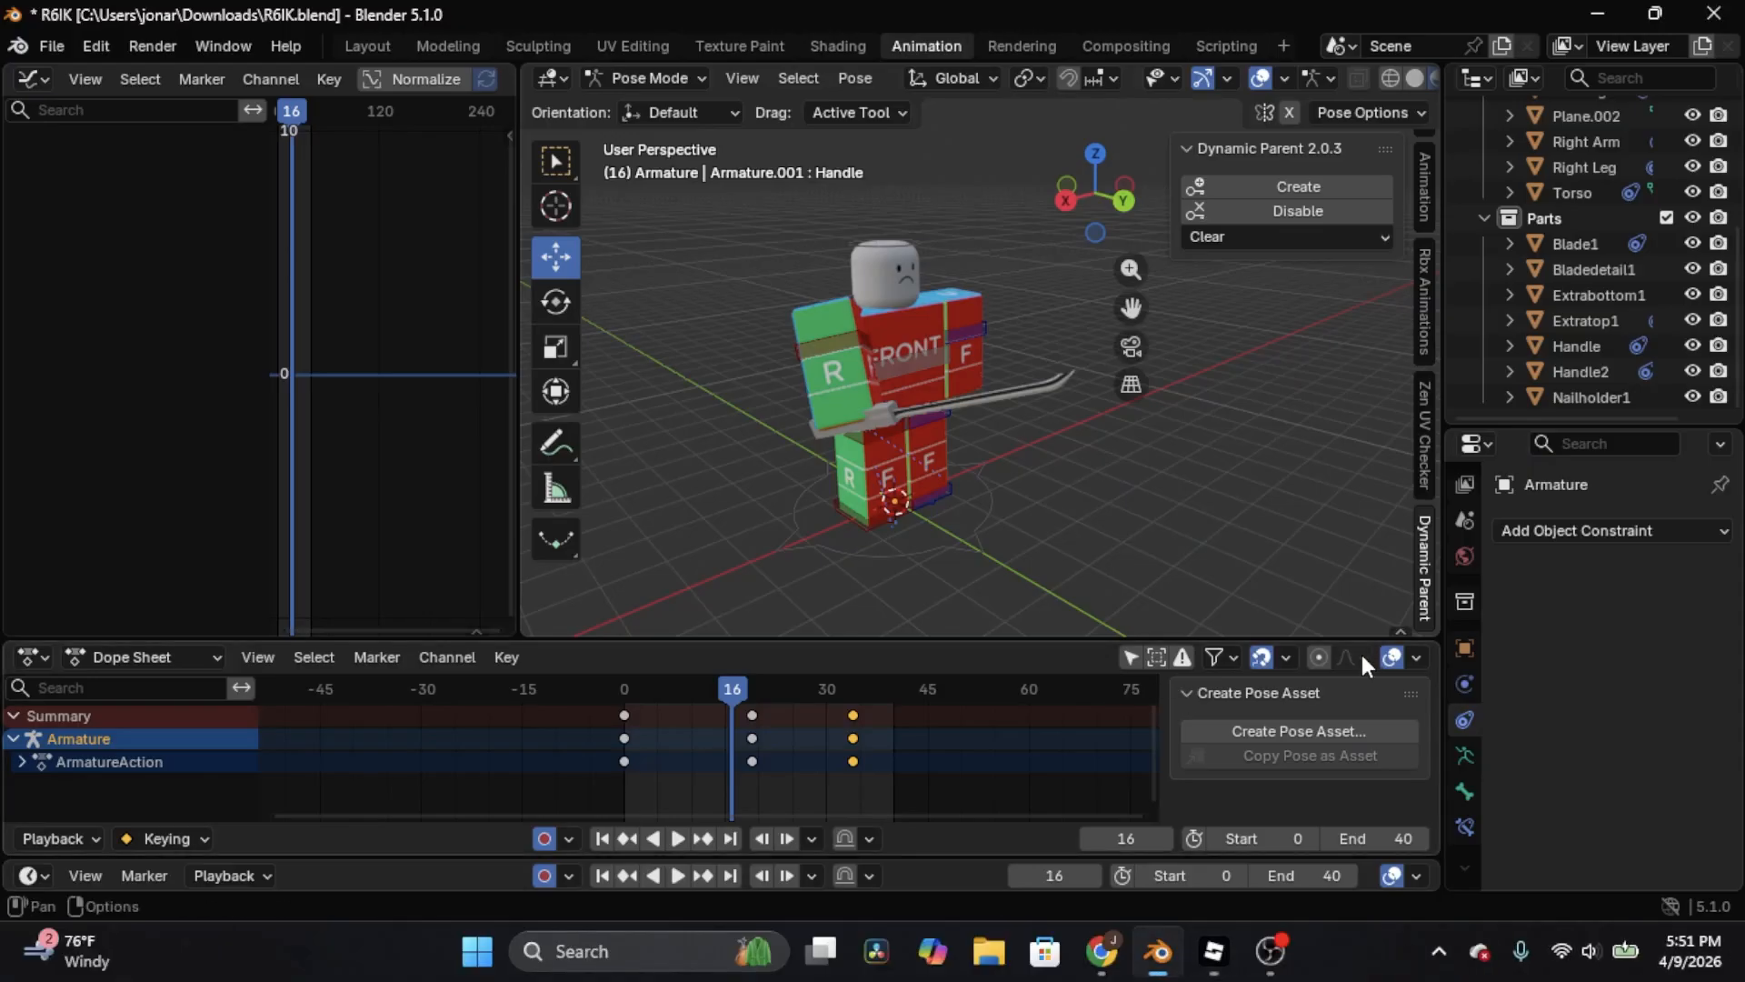
Start the Rbx Animations server on port 31337 in Blender, and connect the Roblox Studio plugin with the __Rig armature selected
click(1430, 319)
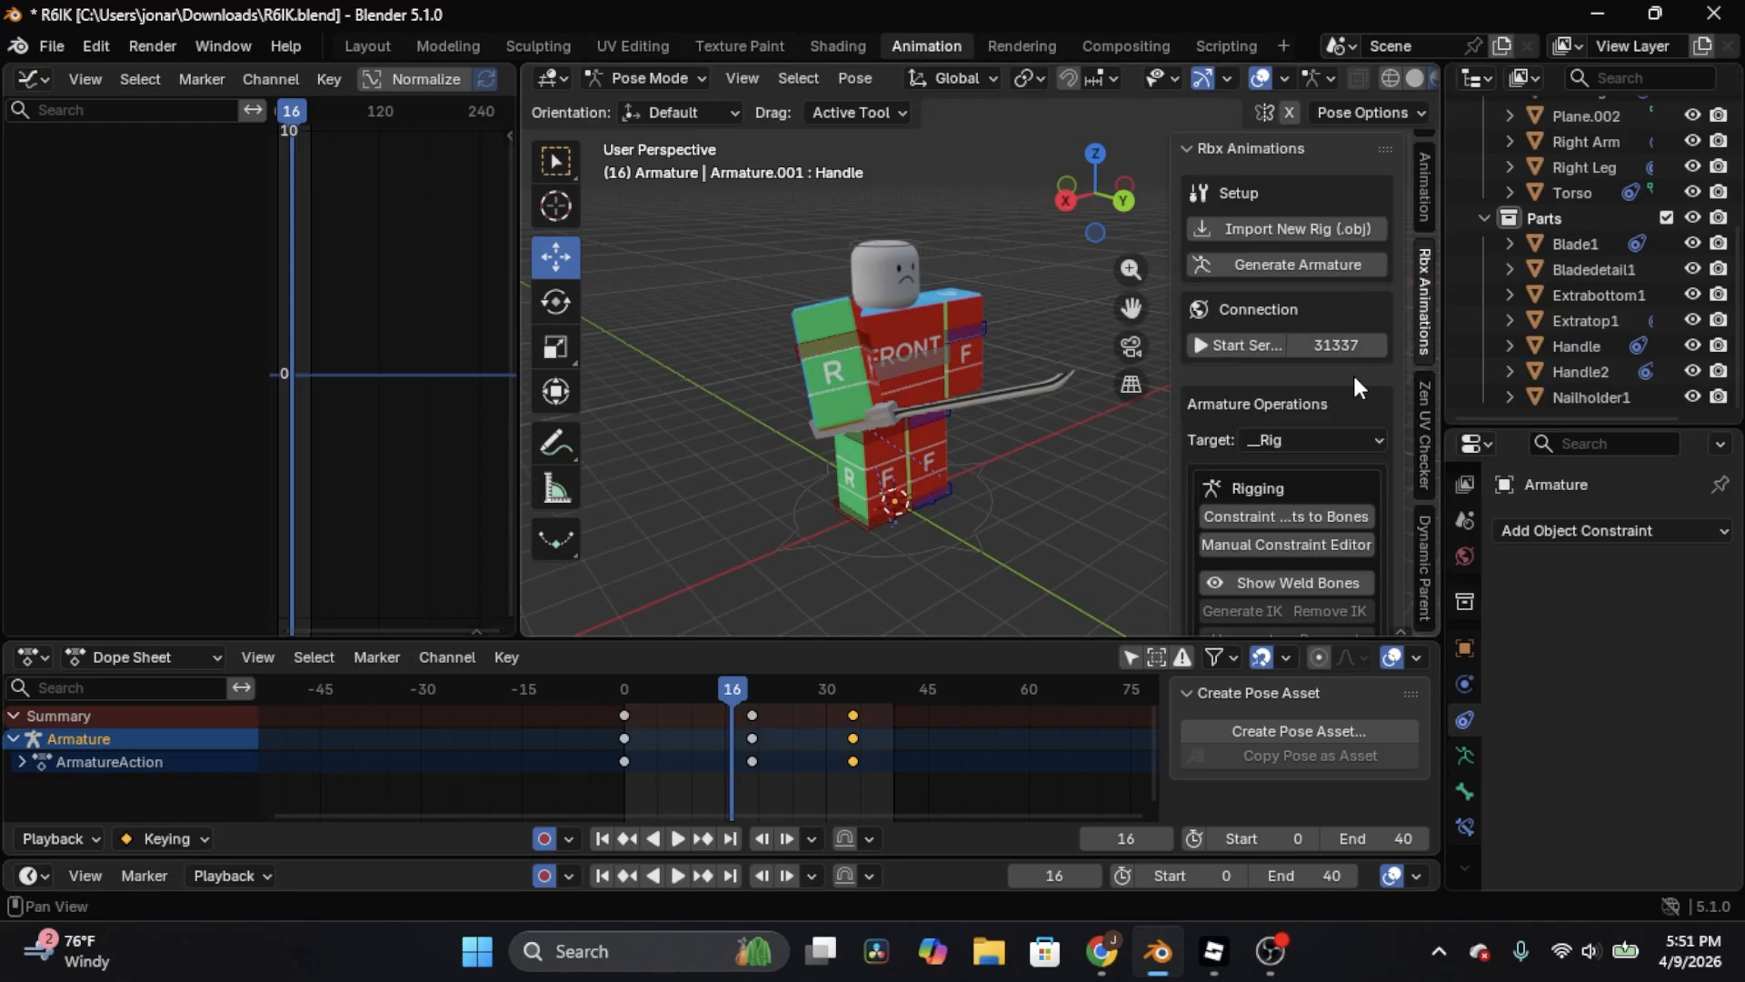
click(1247, 346)
key(alt+Tab)
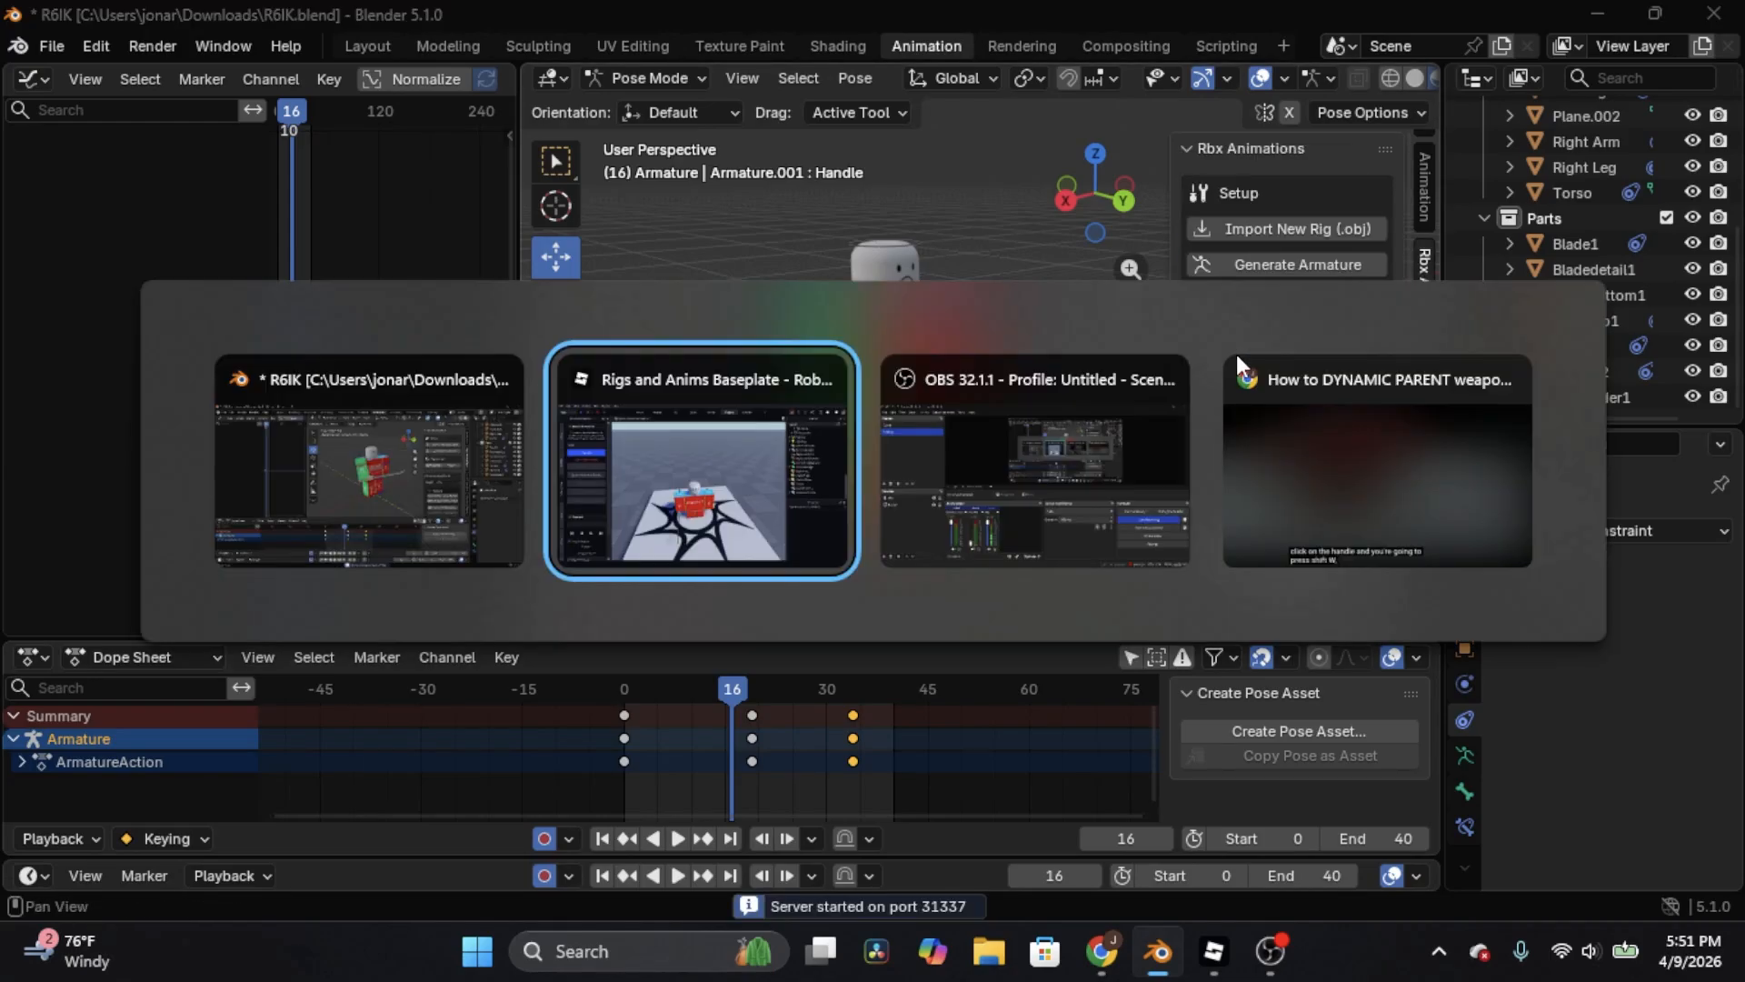
click(238, 298)
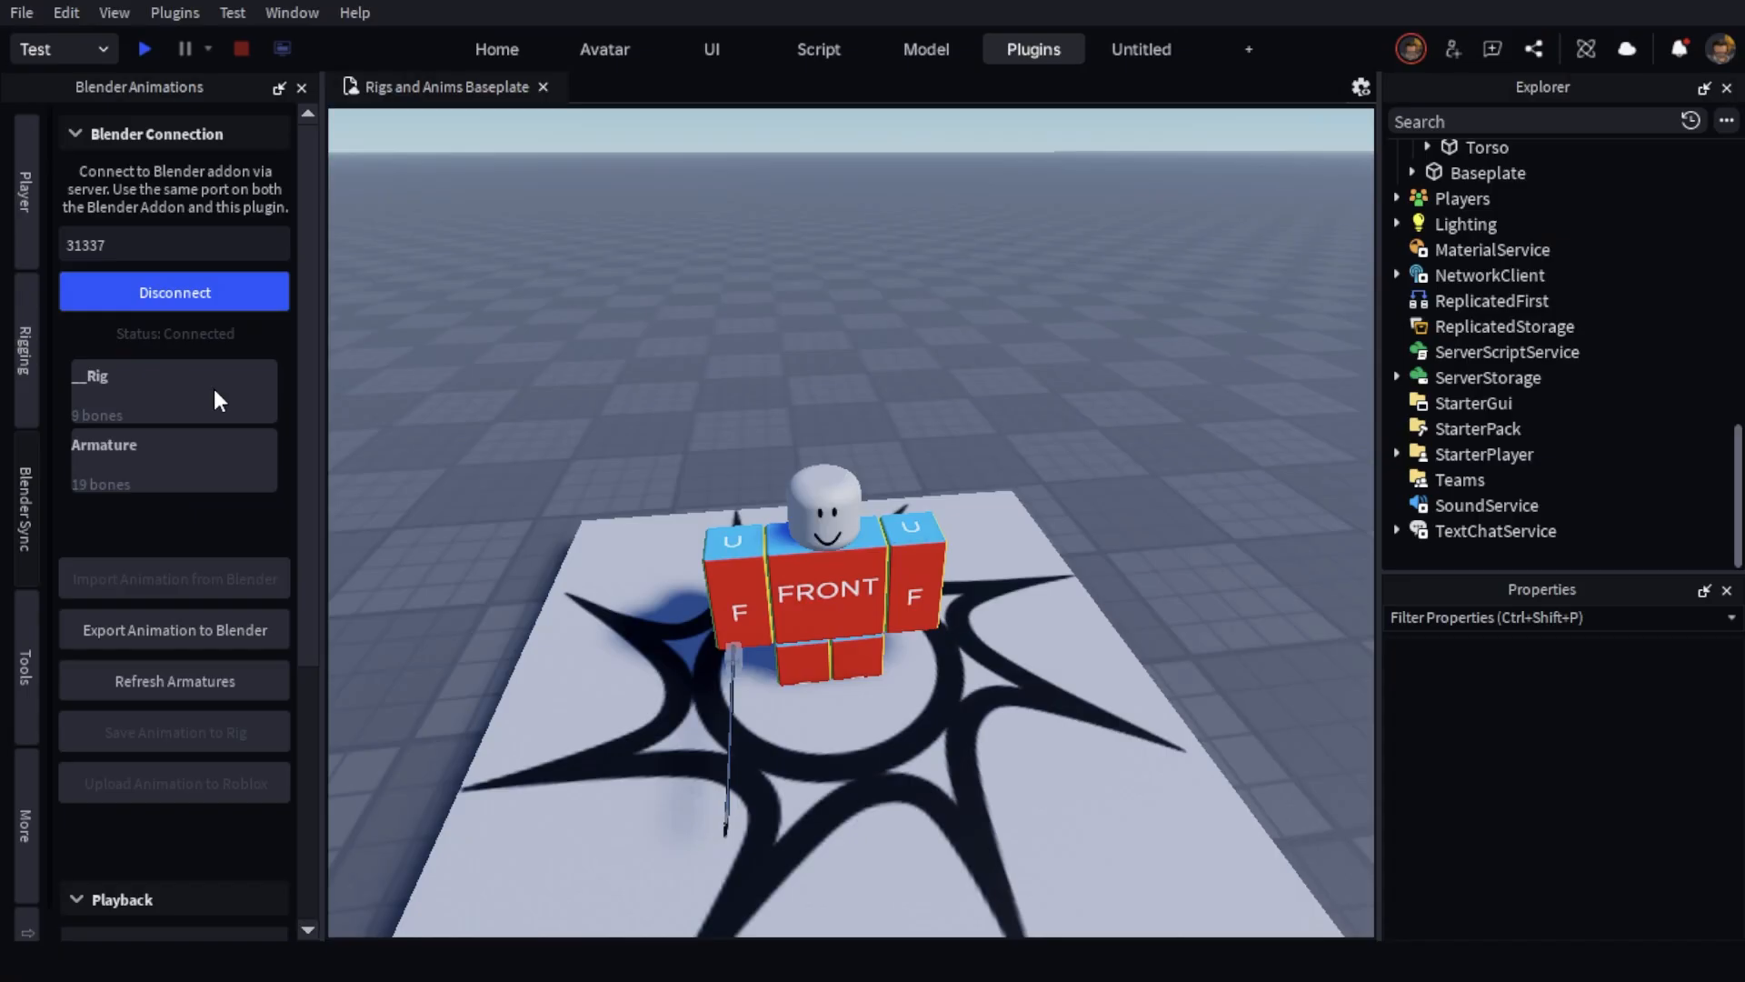
click(223, 477)
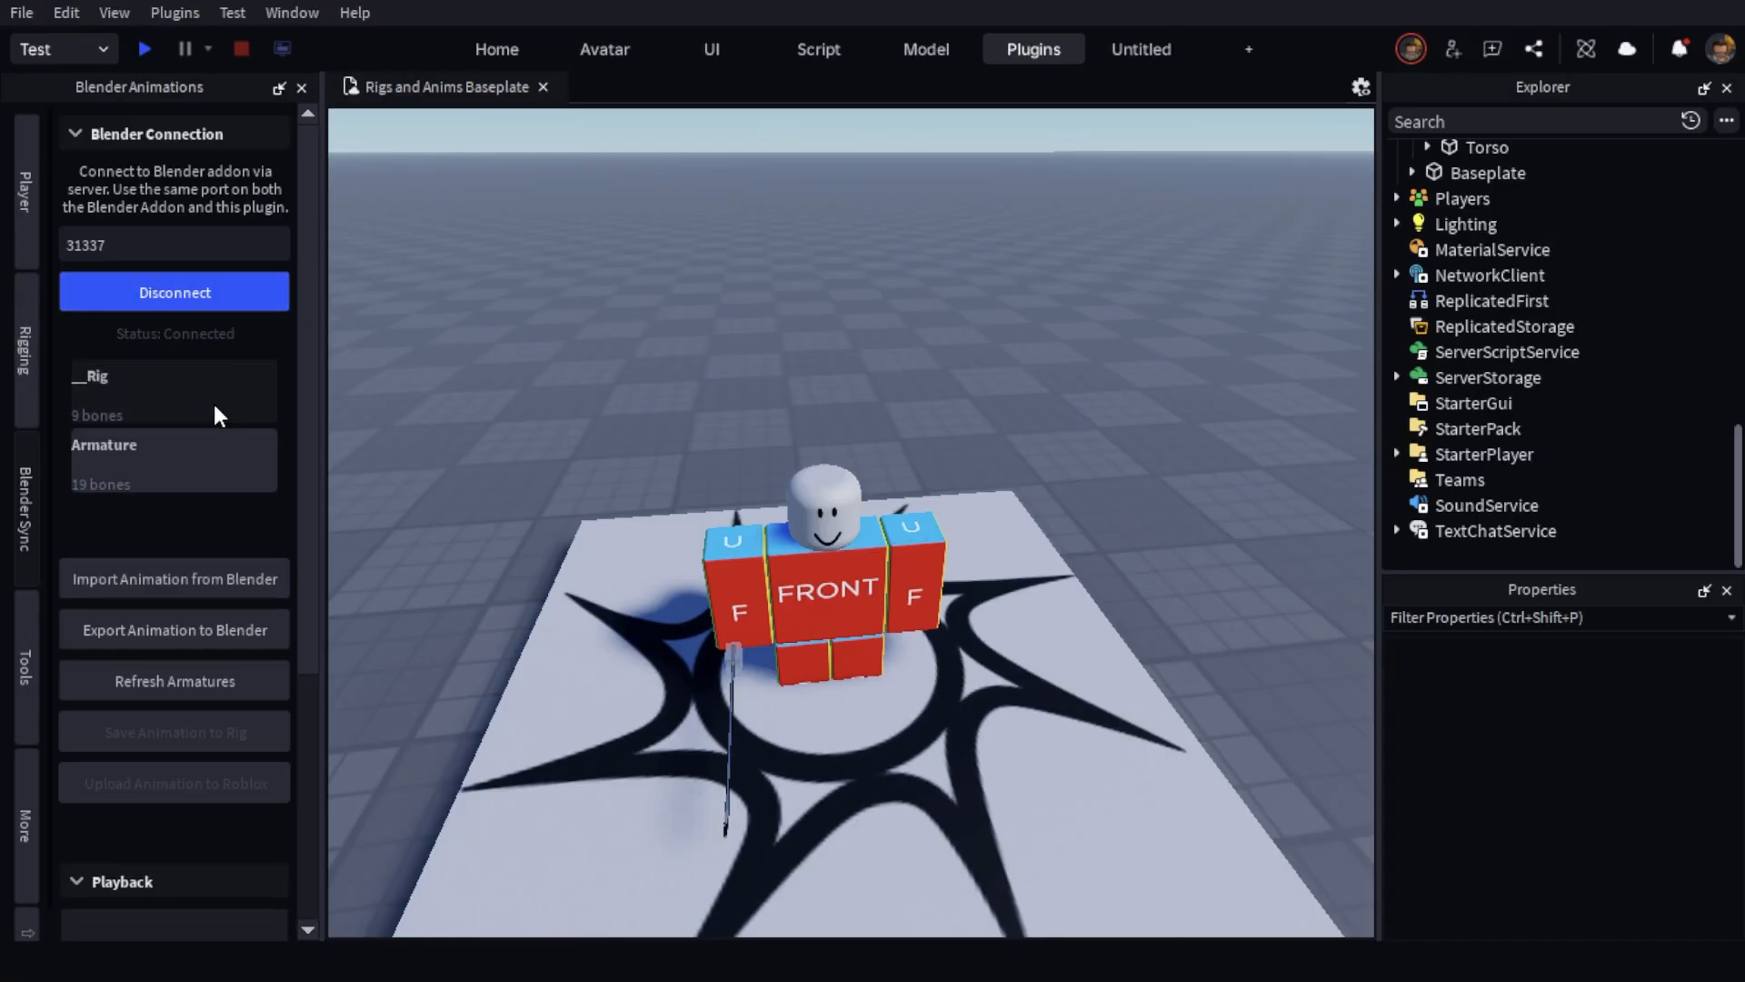